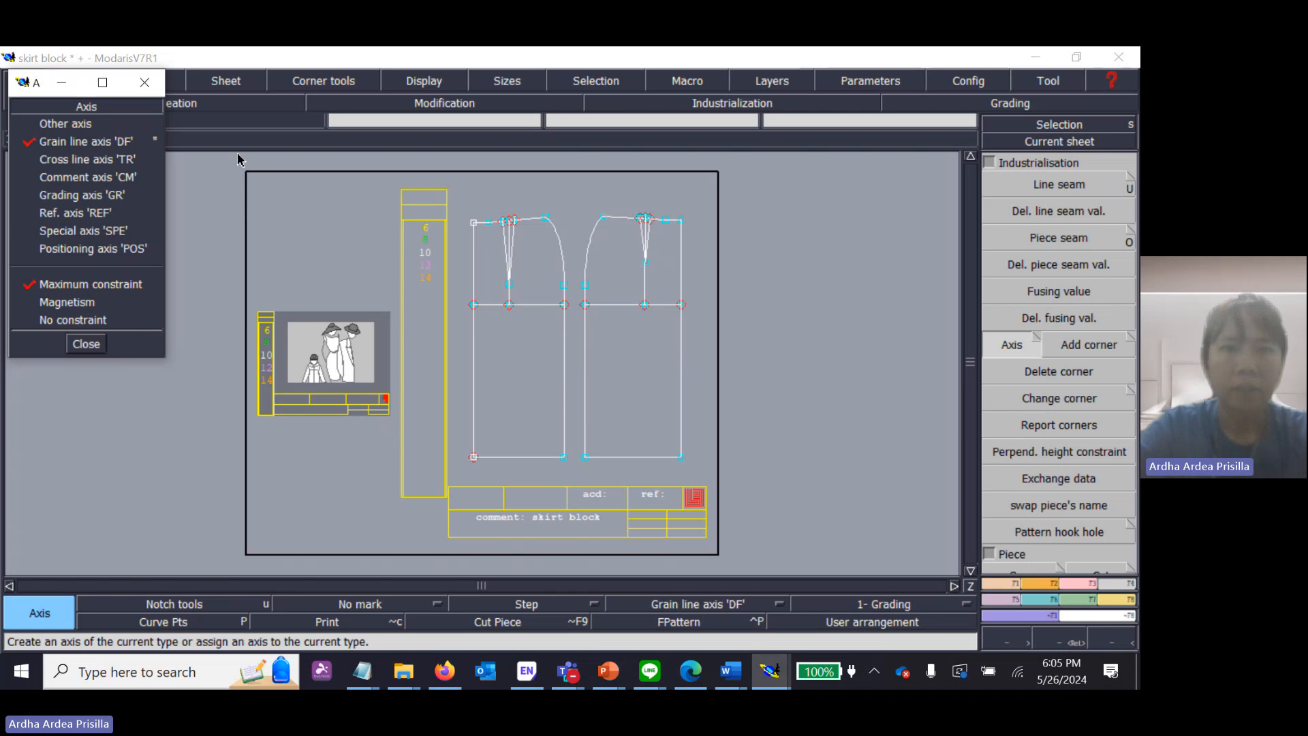
Step: Draw three vertical grain line axes on the left skirt piece: one above the hip line, one below it, and one running across it
click(492, 237)
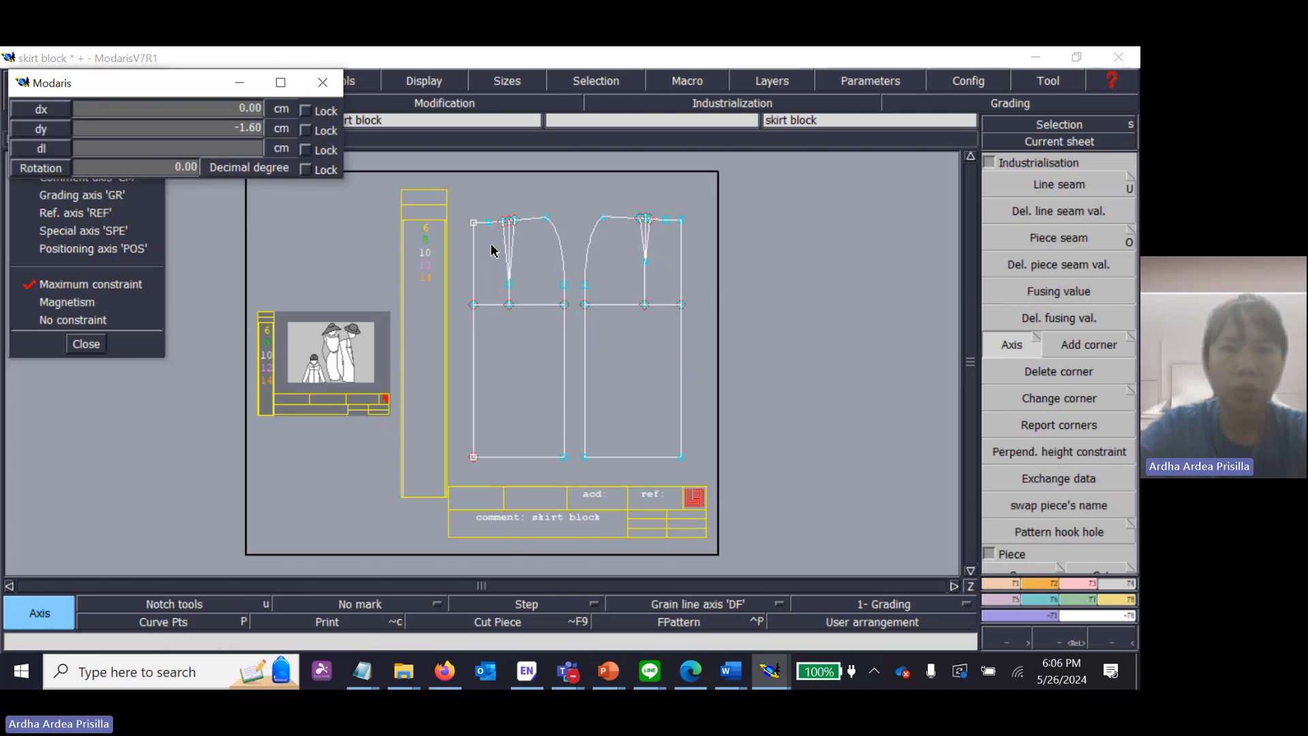
click(494, 293)
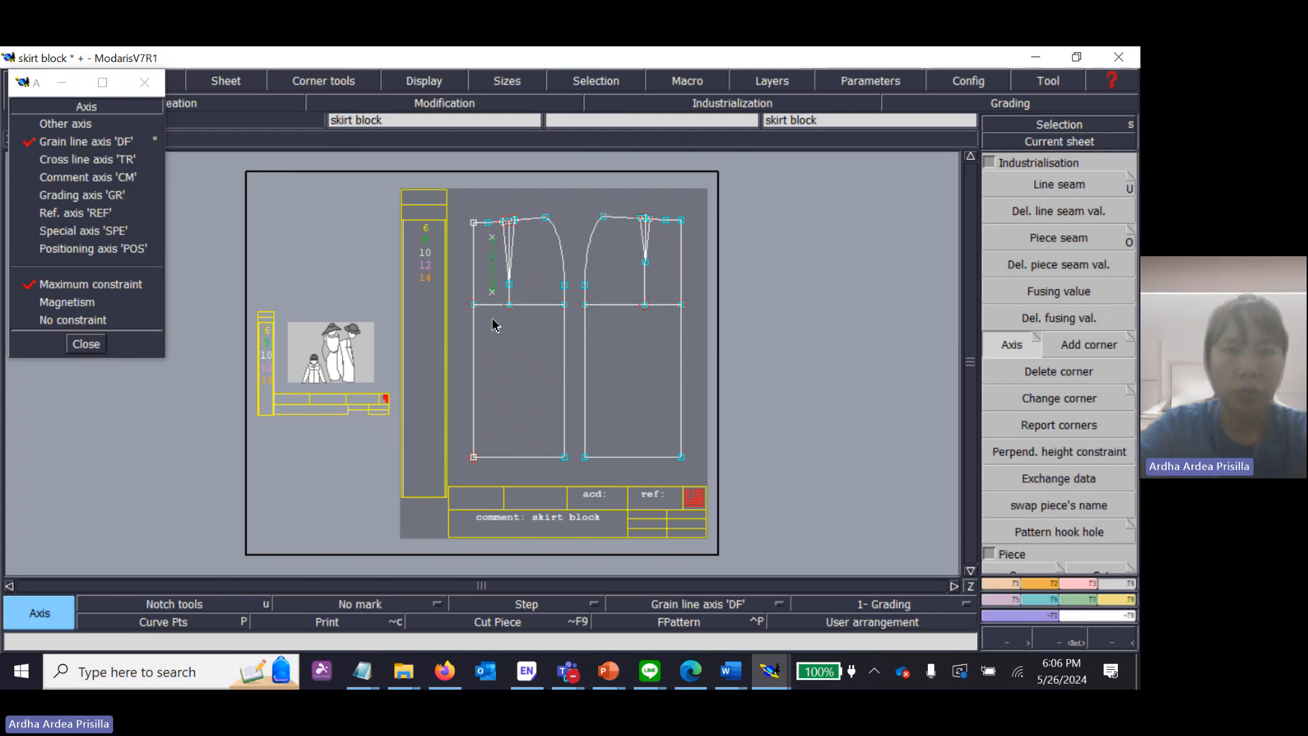
click(492, 320)
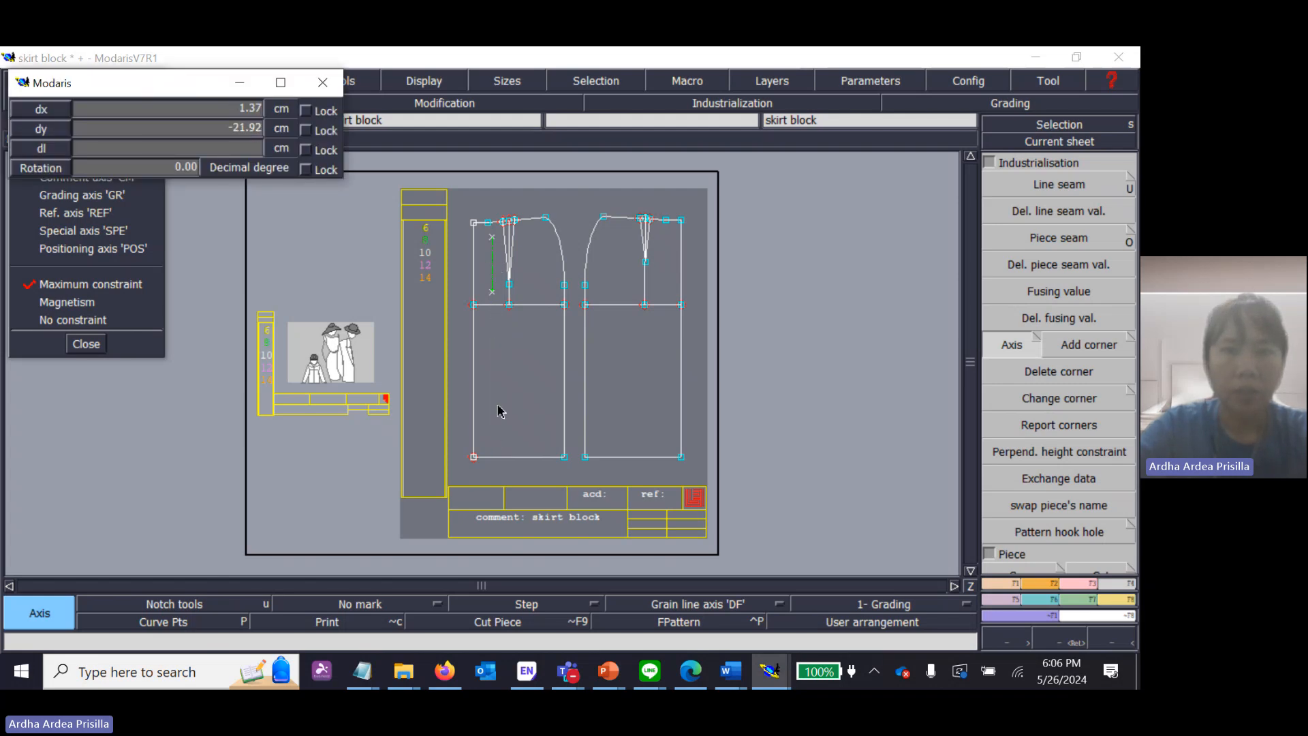
click(494, 427)
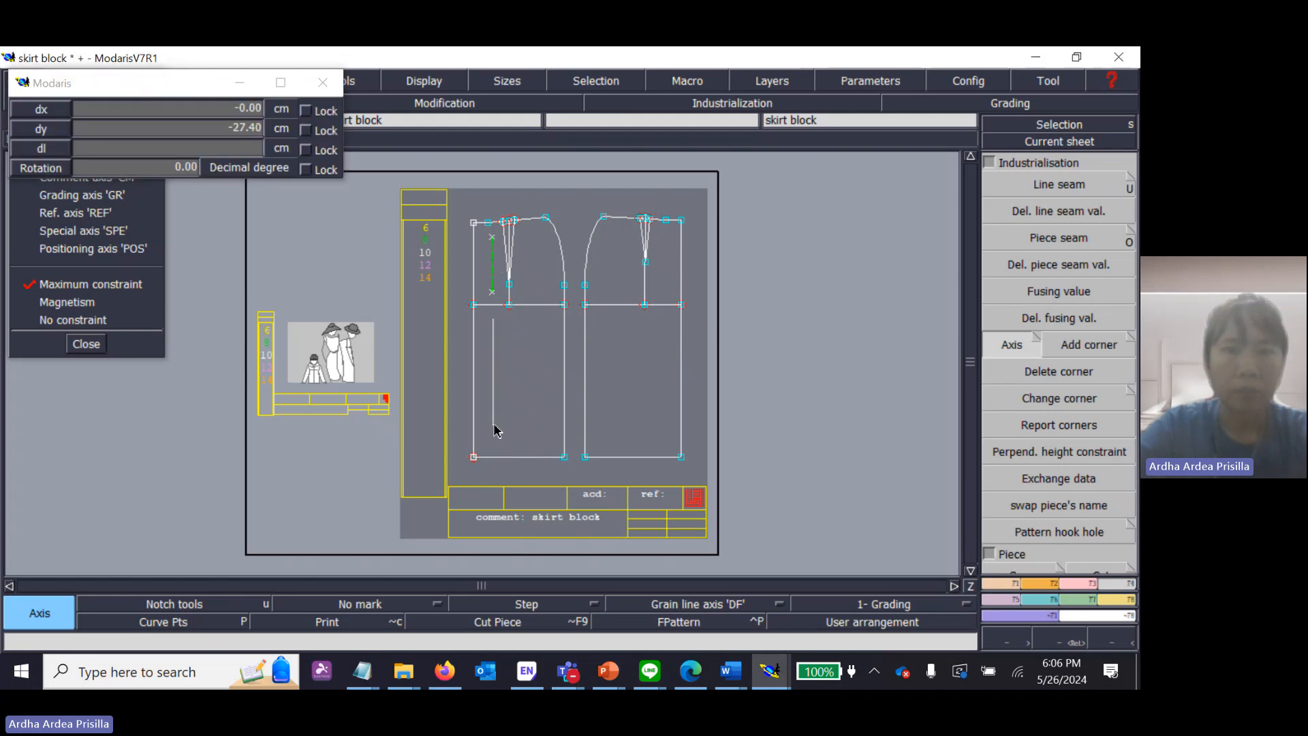
click(537, 238)
click(536, 426)
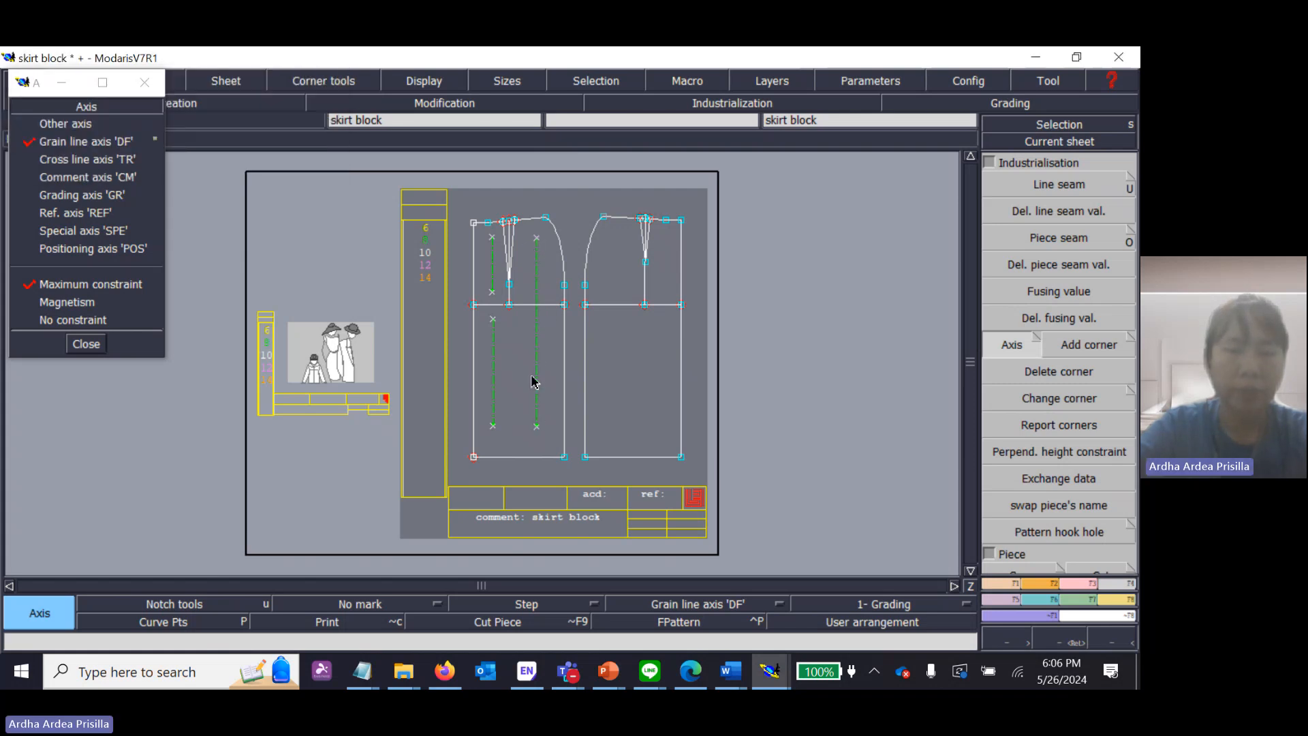
Step: Draw three vertical grain line axes on the right skirt piece: above the hip line, below it, and across it, and finish the axis settings
click(624, 233)
click(625, 288)
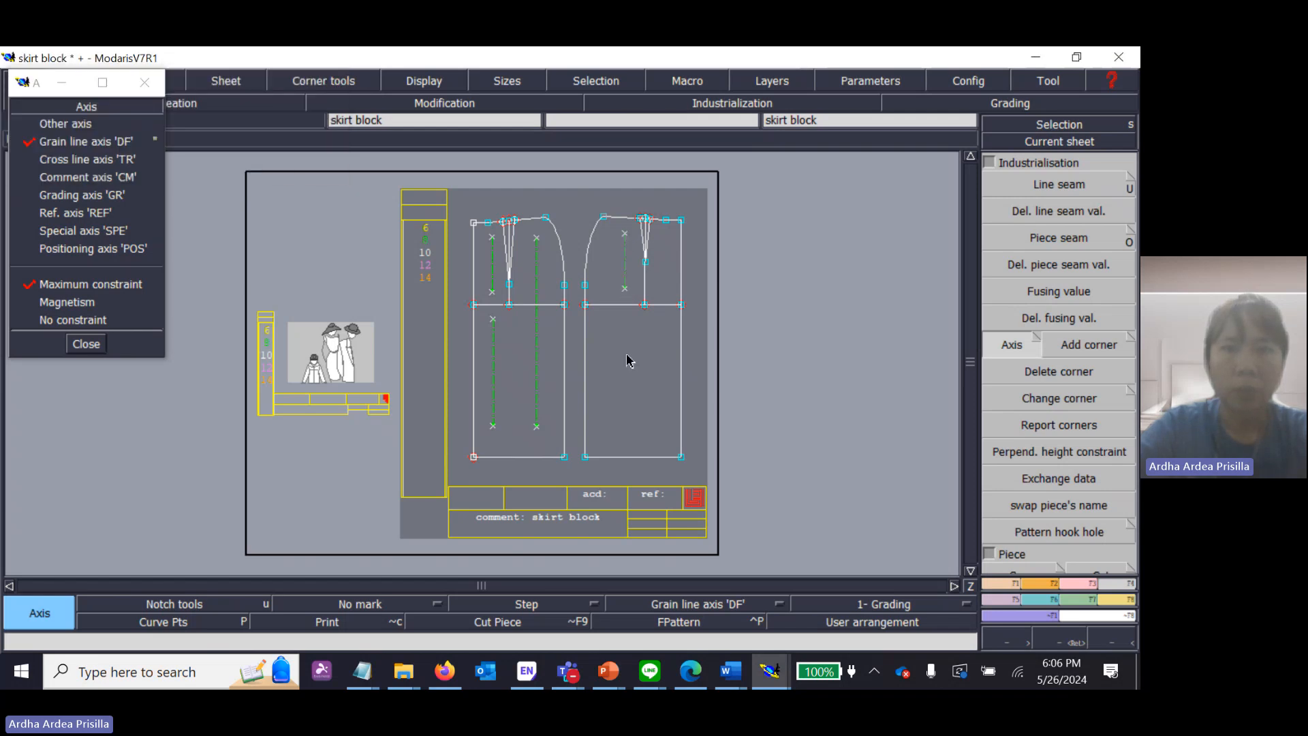
click(628, 314)
click(628, 433)
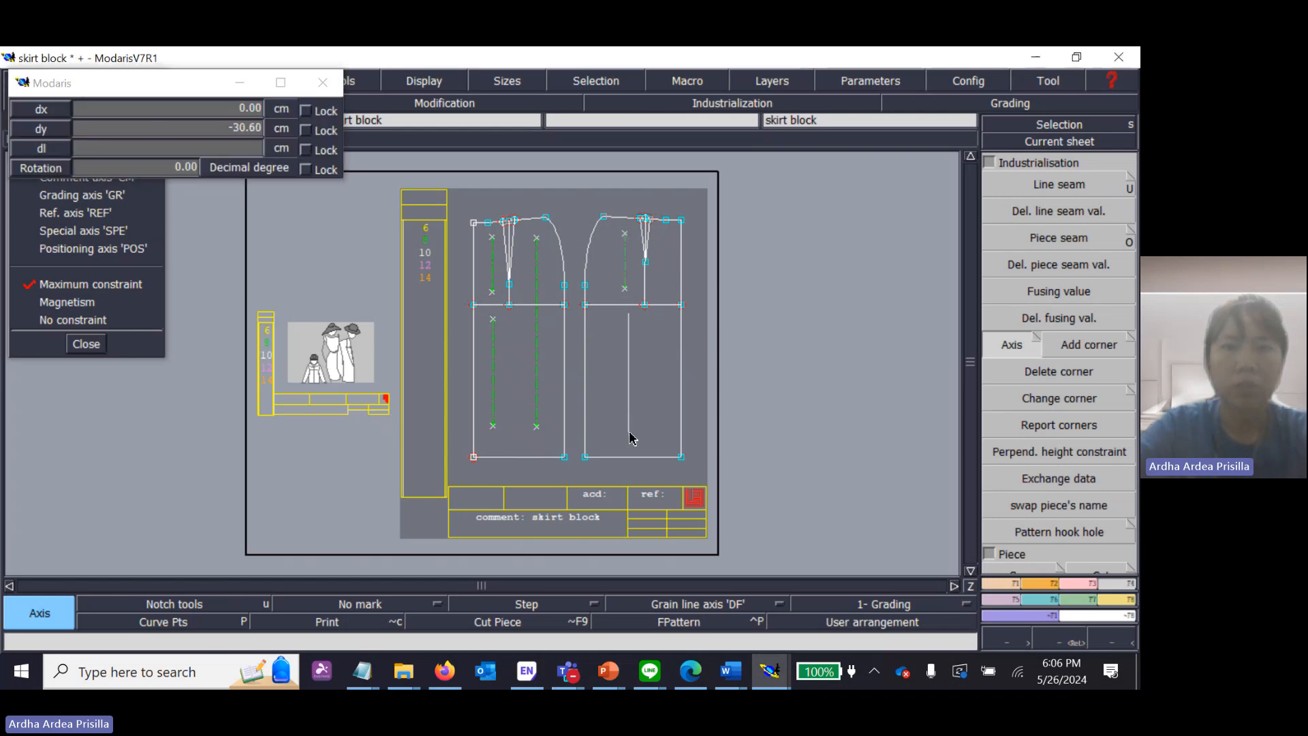
click(606, 233)
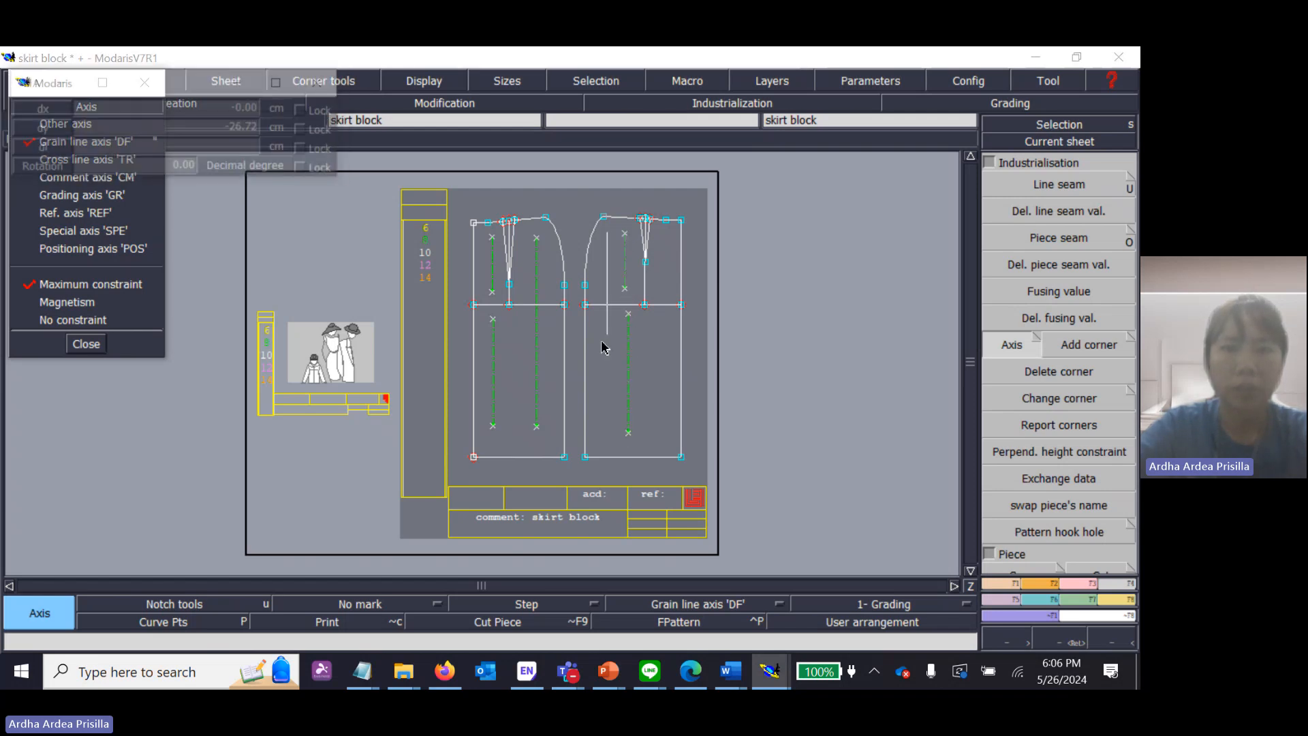
click(607, 433)
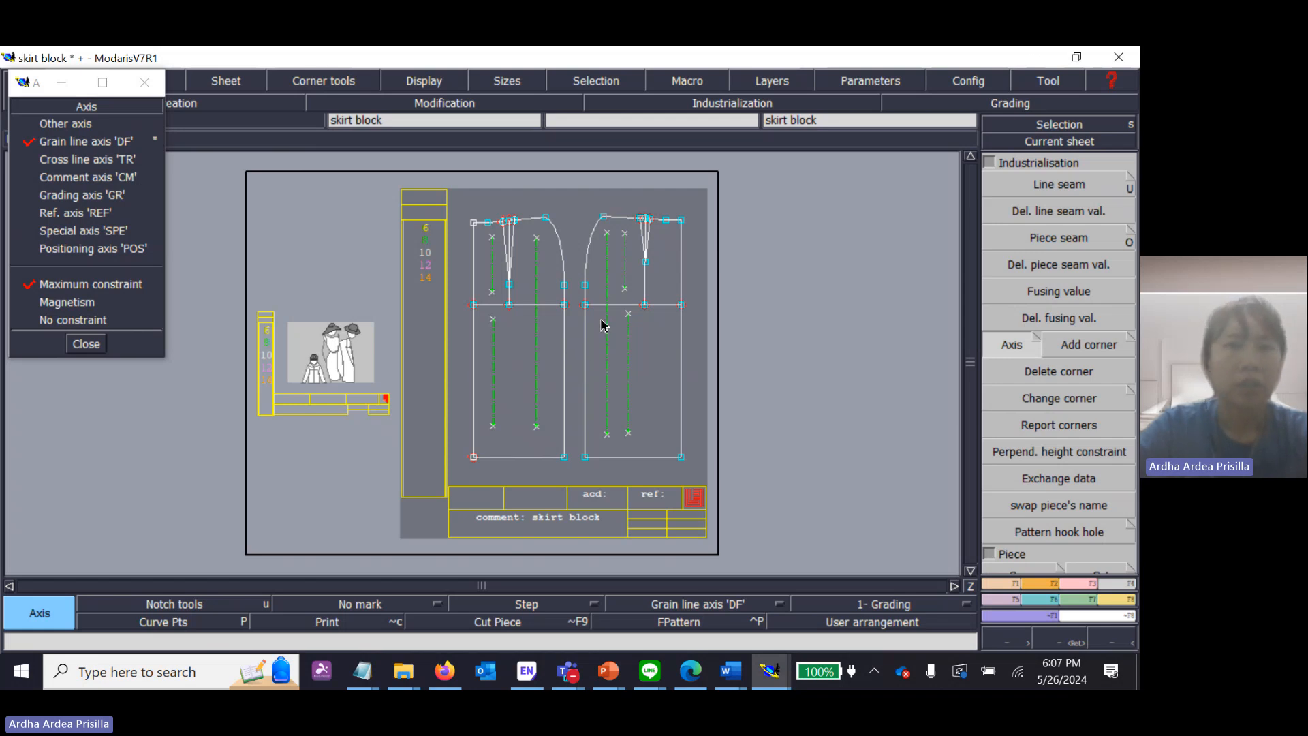
click(87, 344)
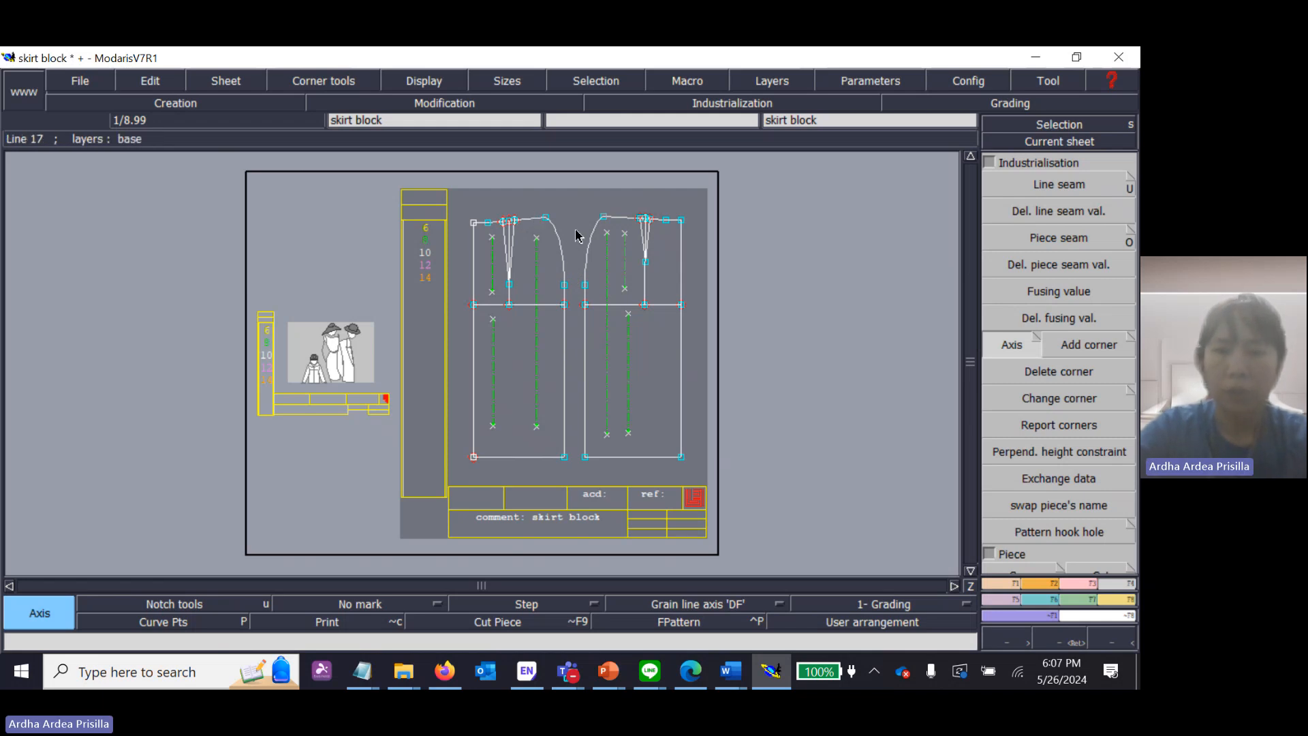
Step: Delete the notch at the waistline centre of the right skirt piece's dart
key(Return)
drag(485, 194, 535, 238)
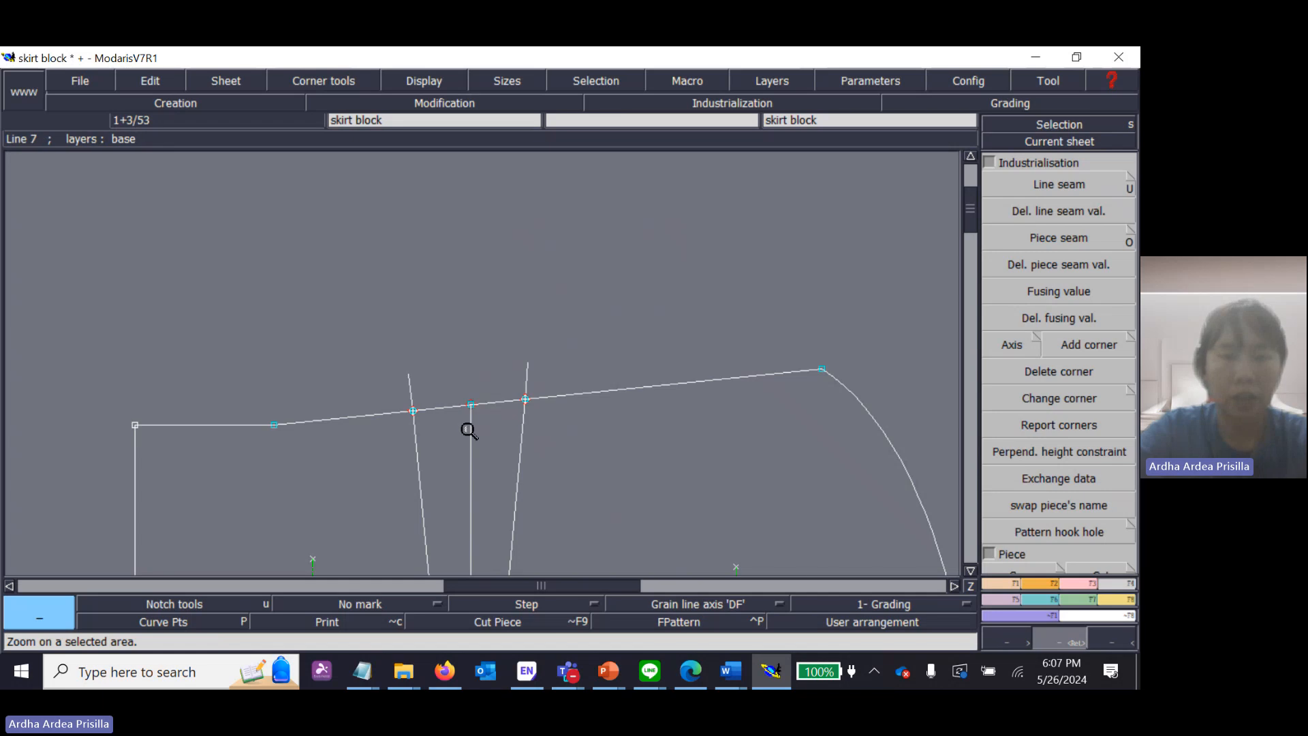
key(j)
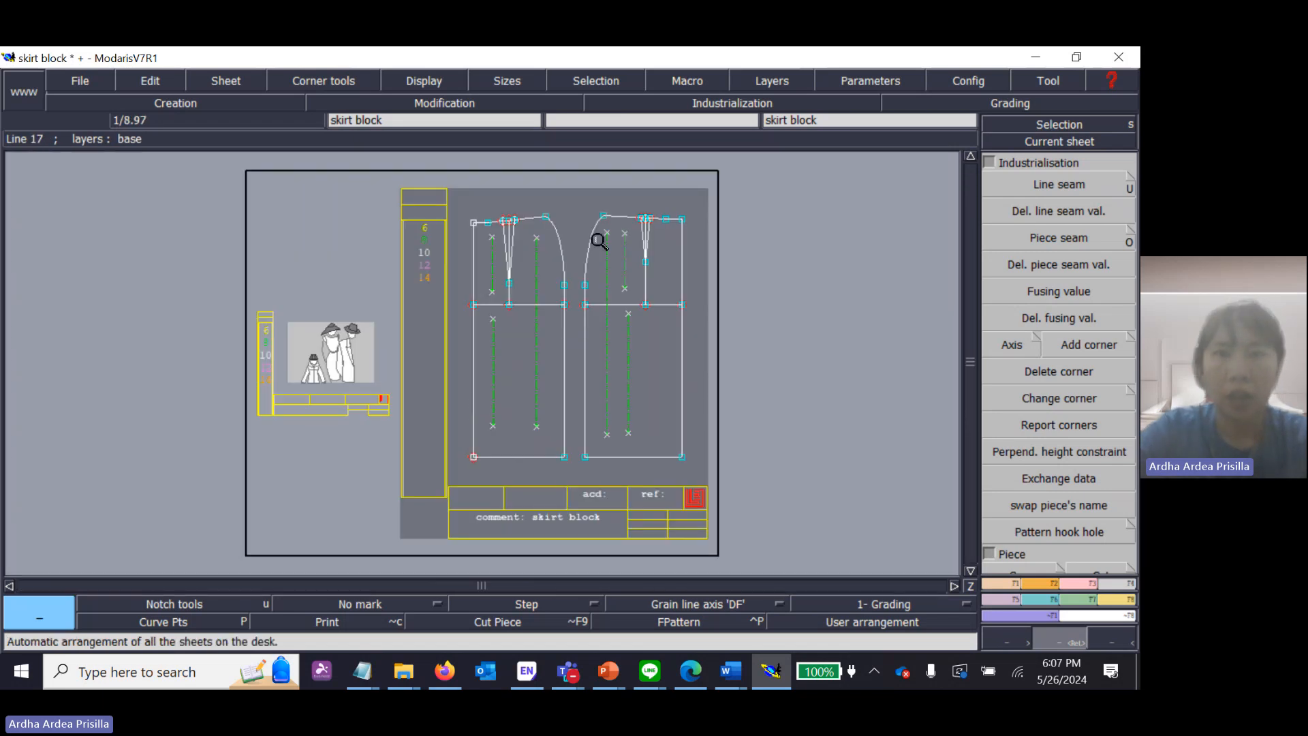
drag(622, 195, 675, 263)
key(Delete)
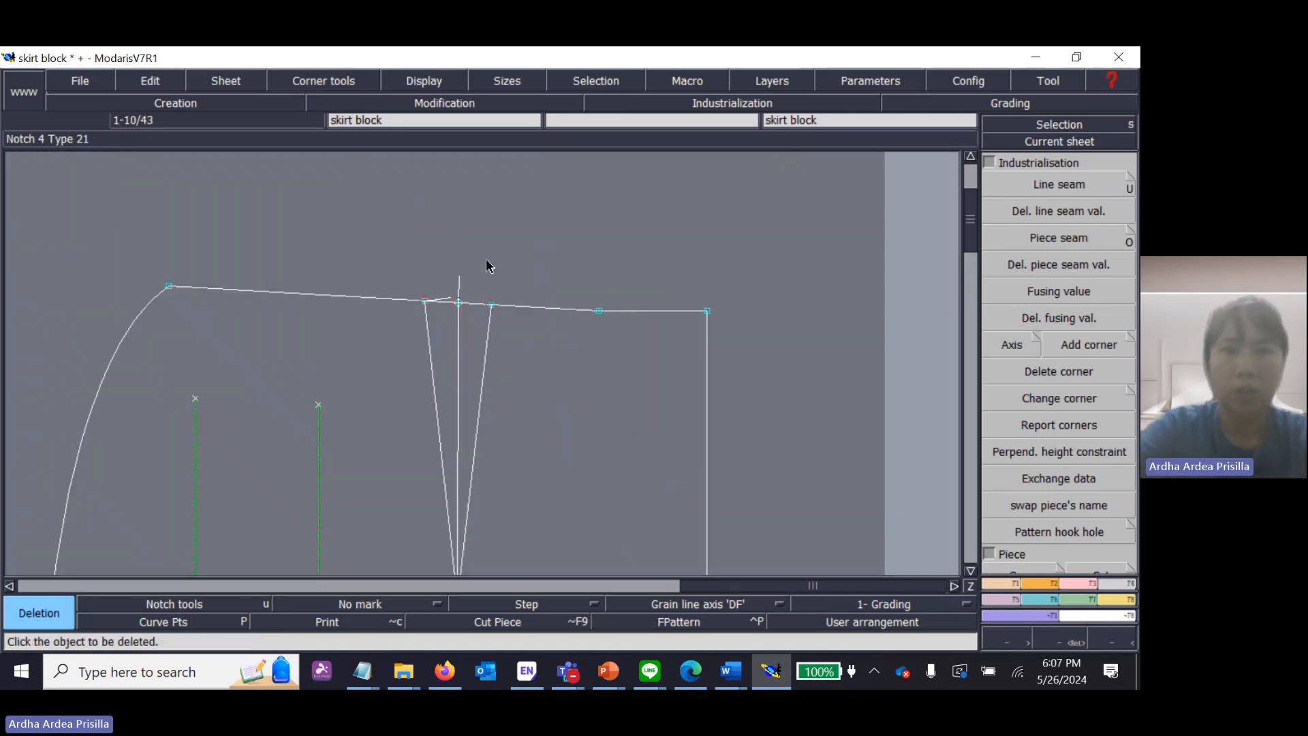
click(1091, 583)
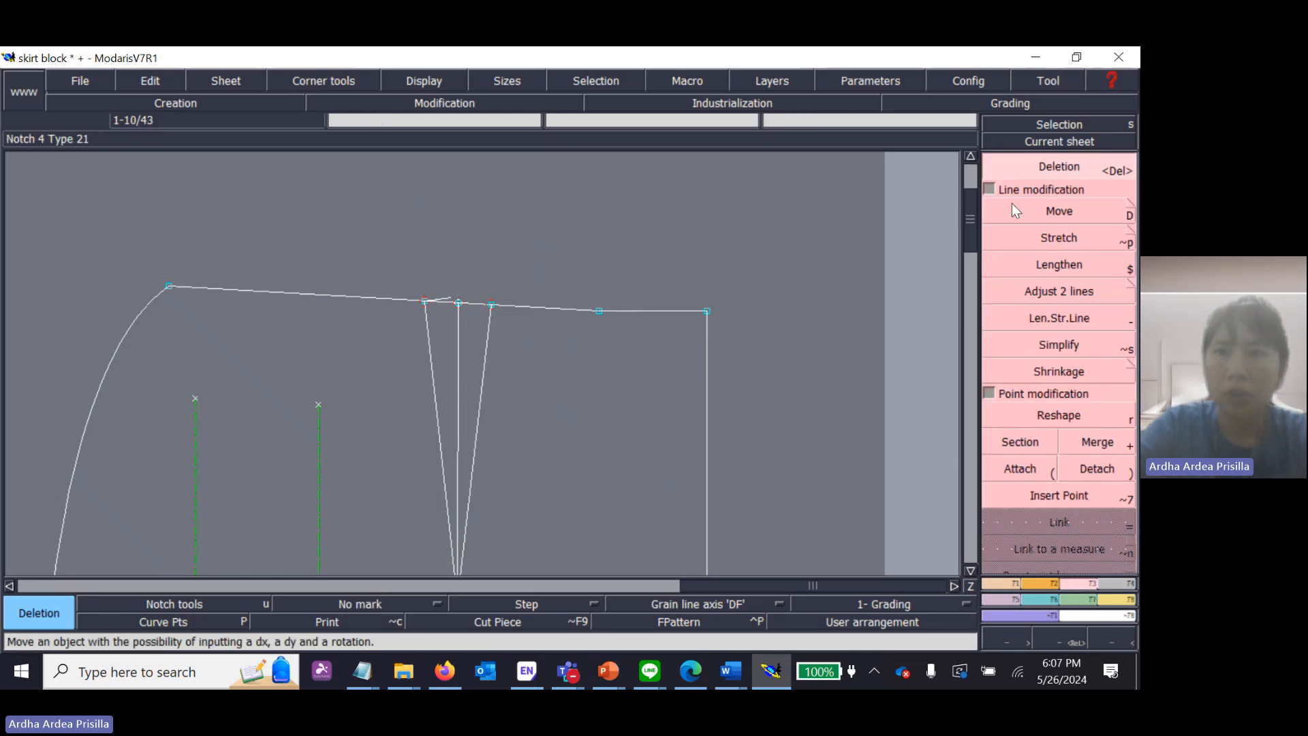
Step: Orient the notch on the left leg of the right piece's dart so it extends in line with that leg
click(1033, 587)
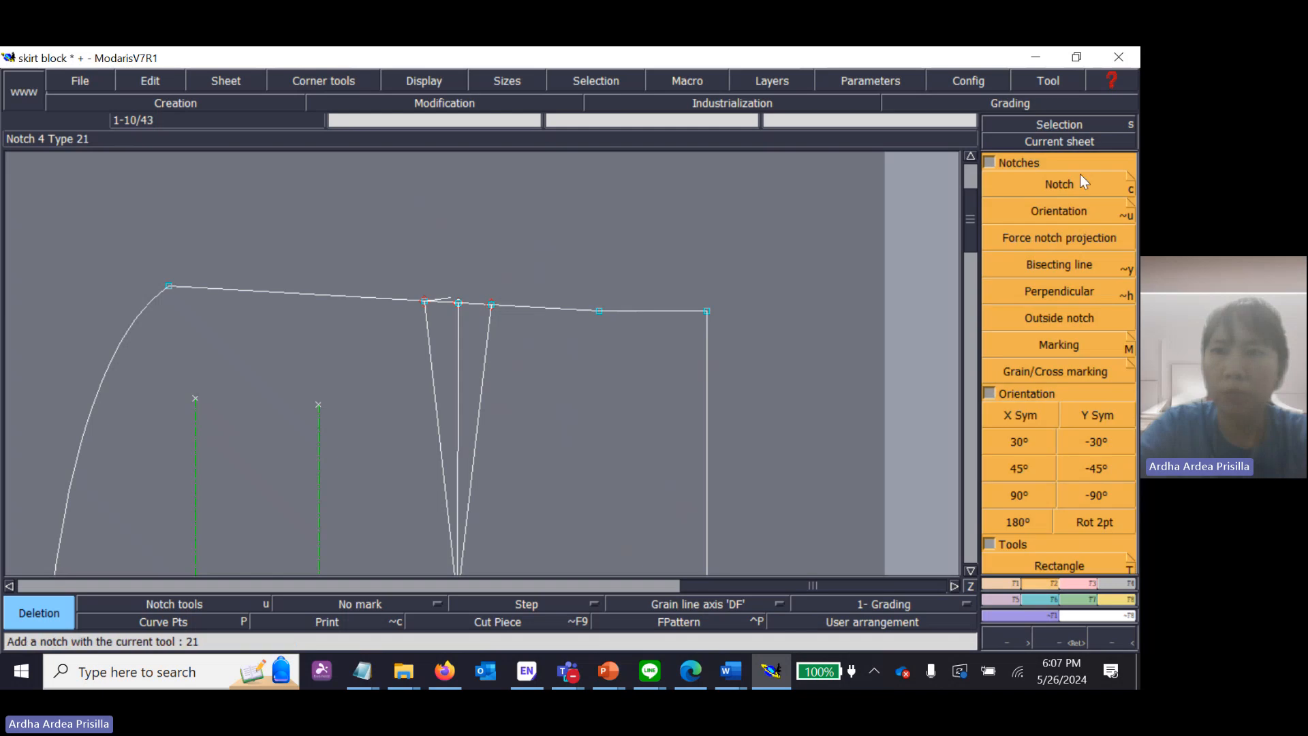
click(1008, 184)
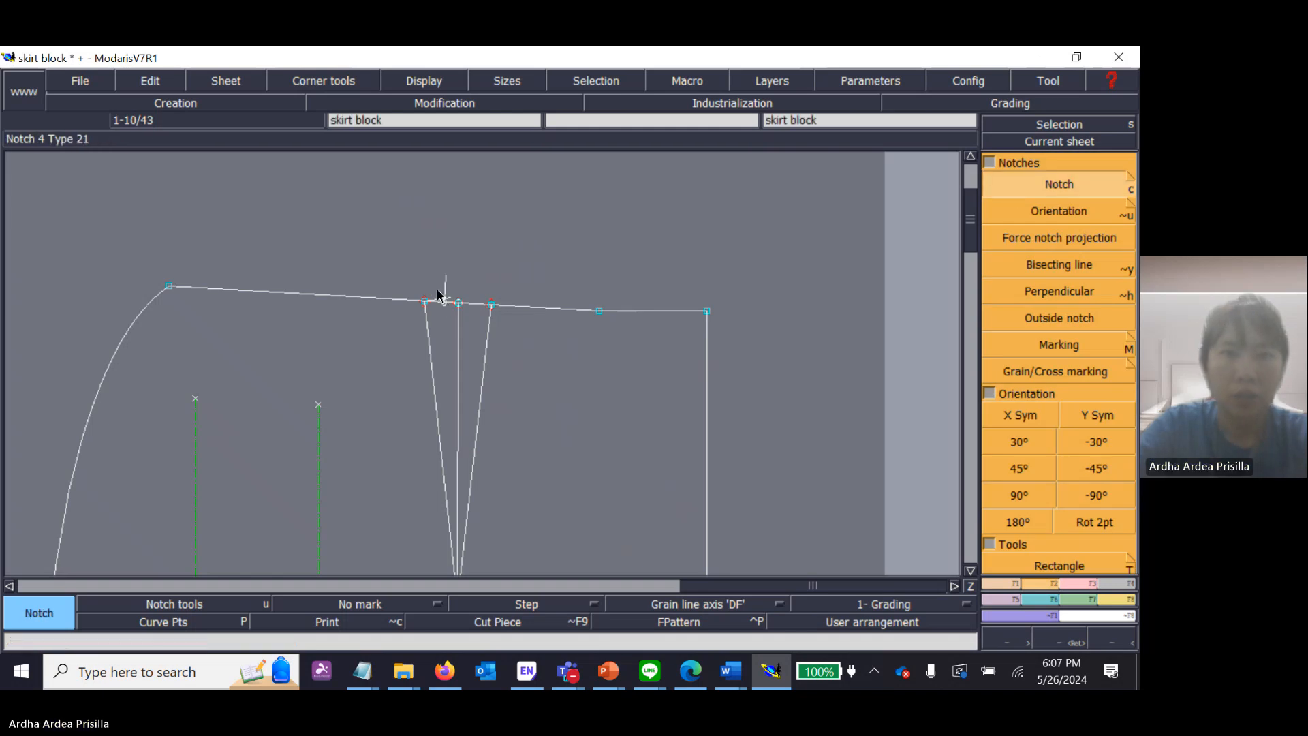
key(ctrl+z)
click(1022, 211)
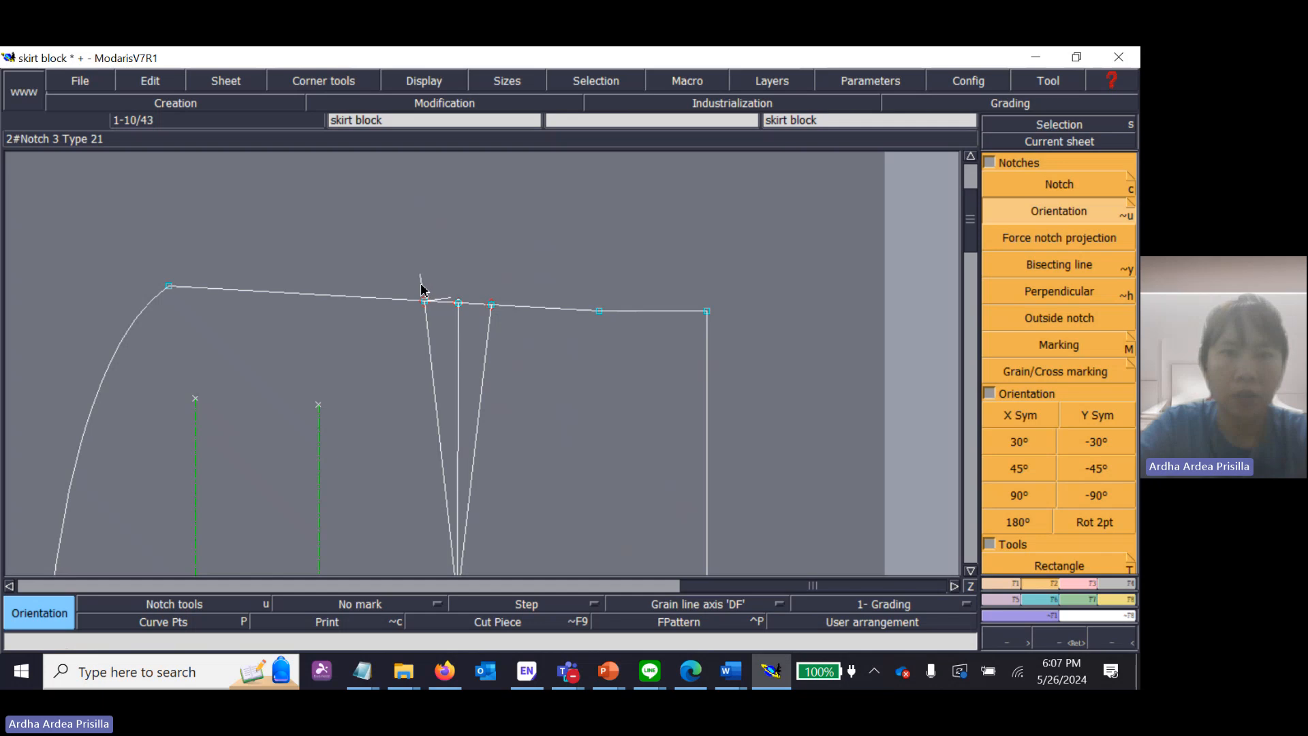
Step: Add a notch at the waist end of the same dart's right leg and orient it in line with that leg
click(1059, 183)
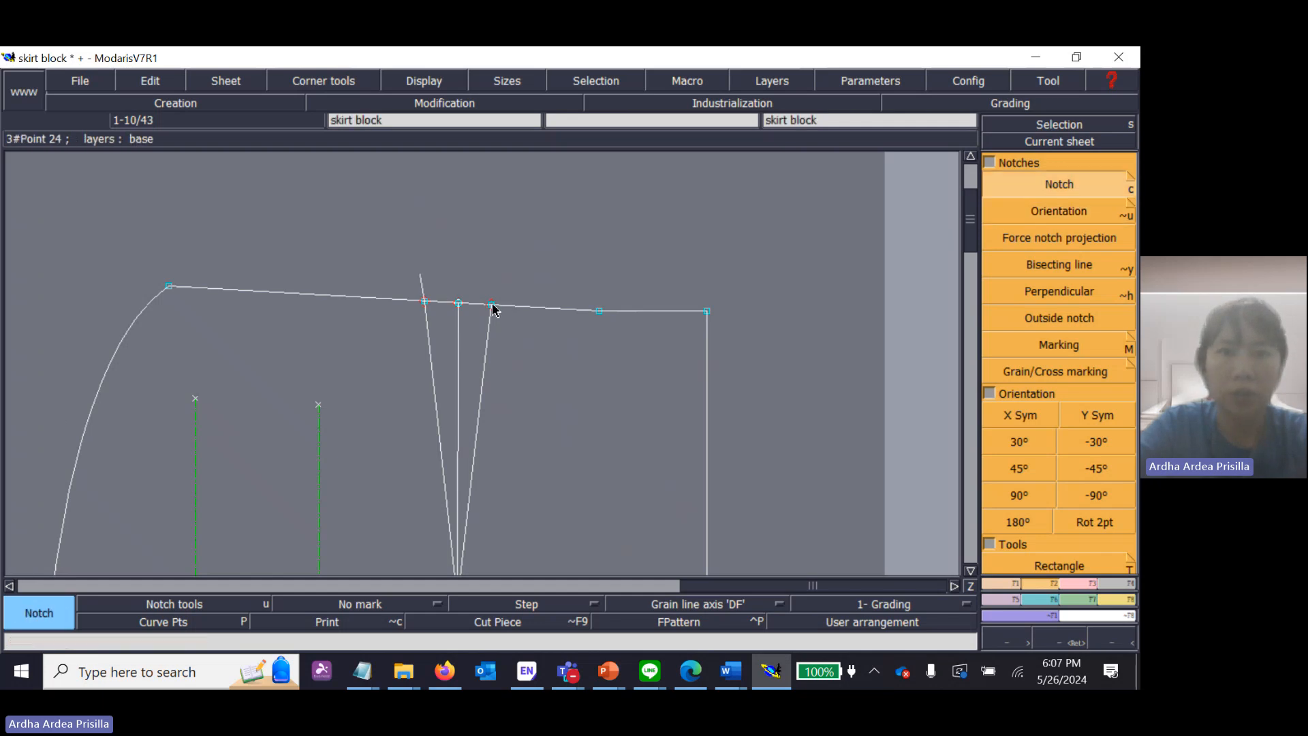
key(shift+u)
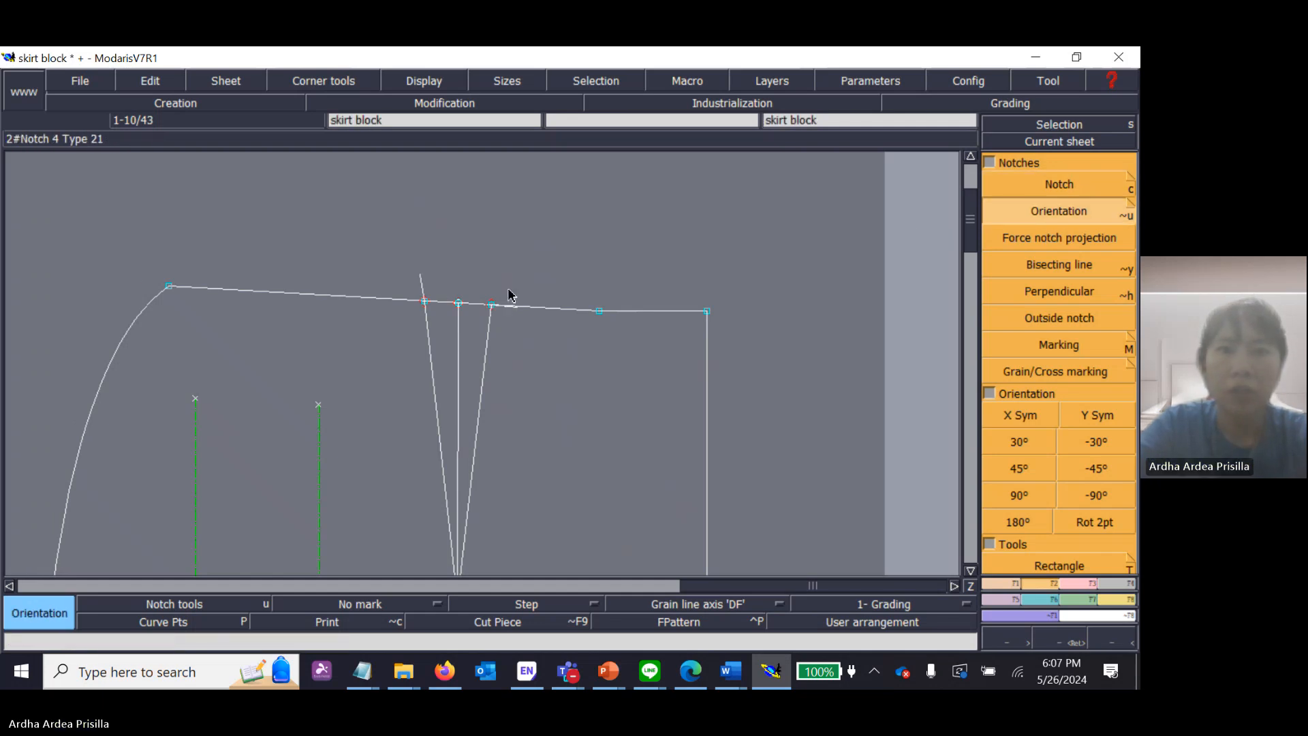
click(500, 285)
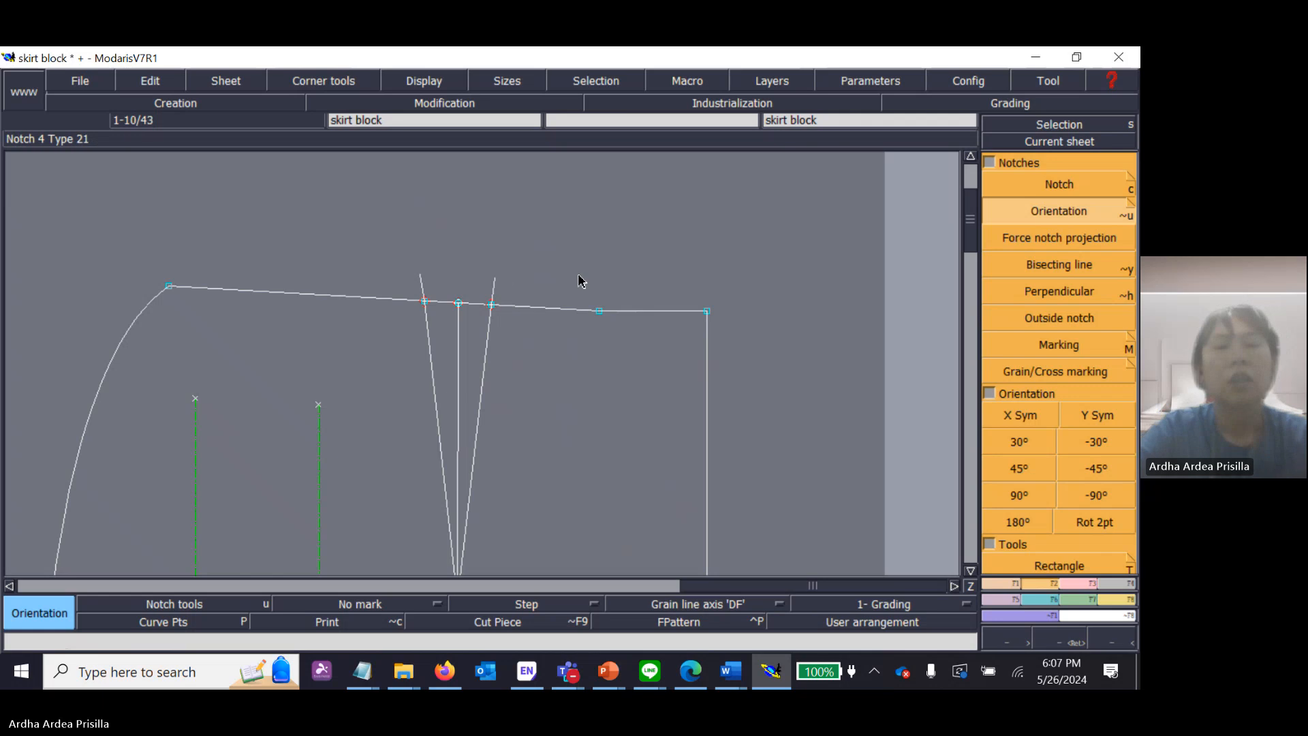
key(j)
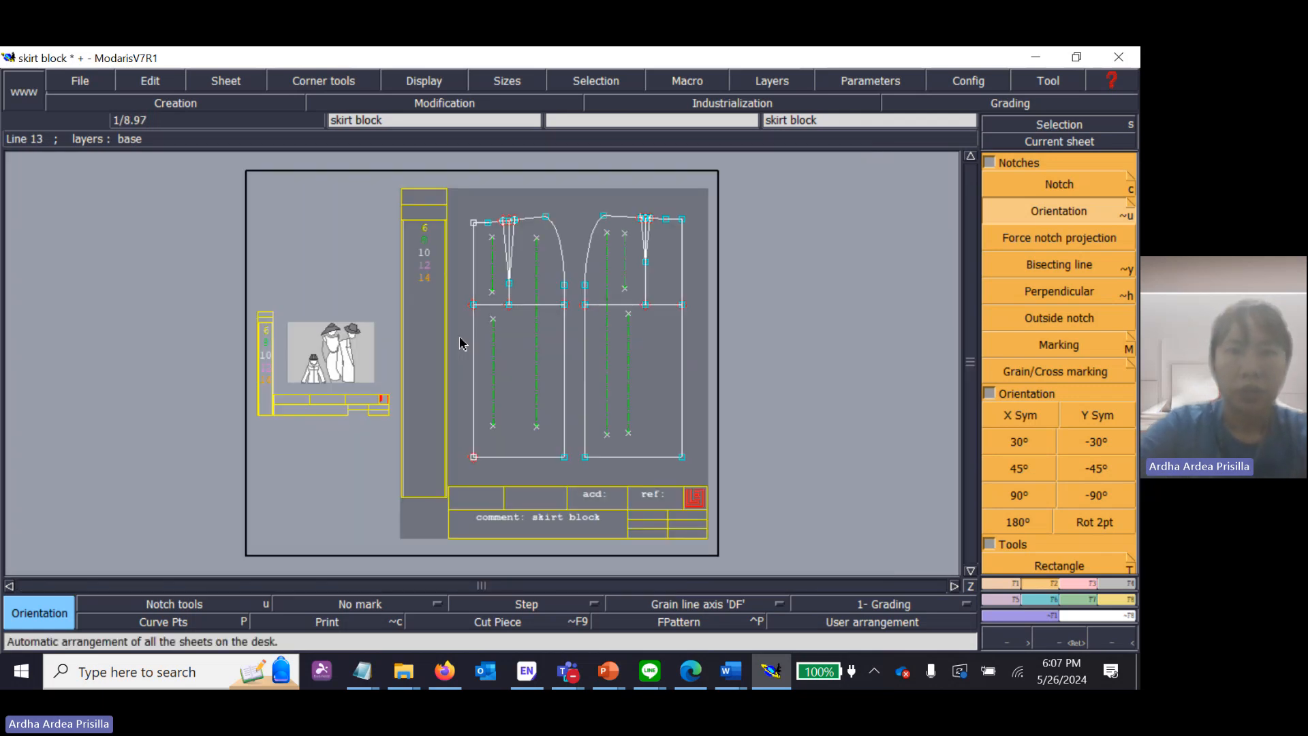
Step: Add a notch where the hip line meets the right piece's side seam and adjust its orientation
key(Return)
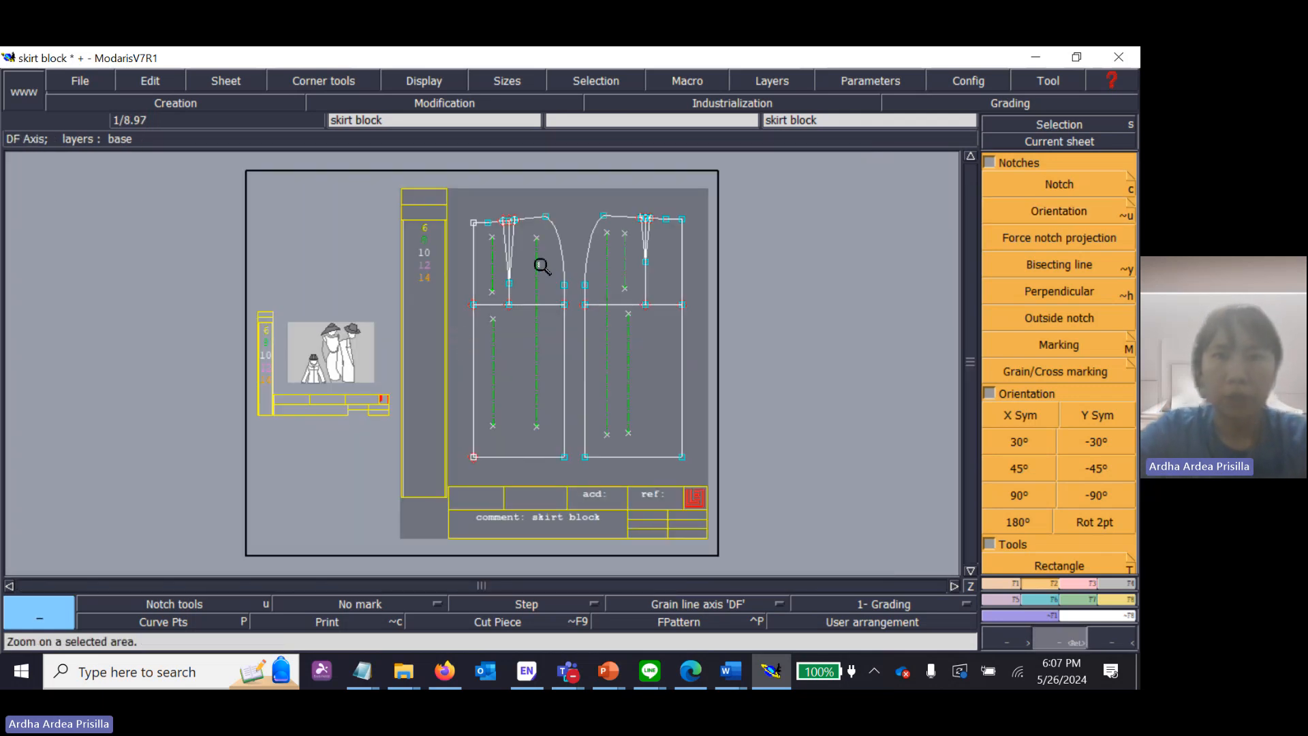
drag(538, 261, 631, 349)
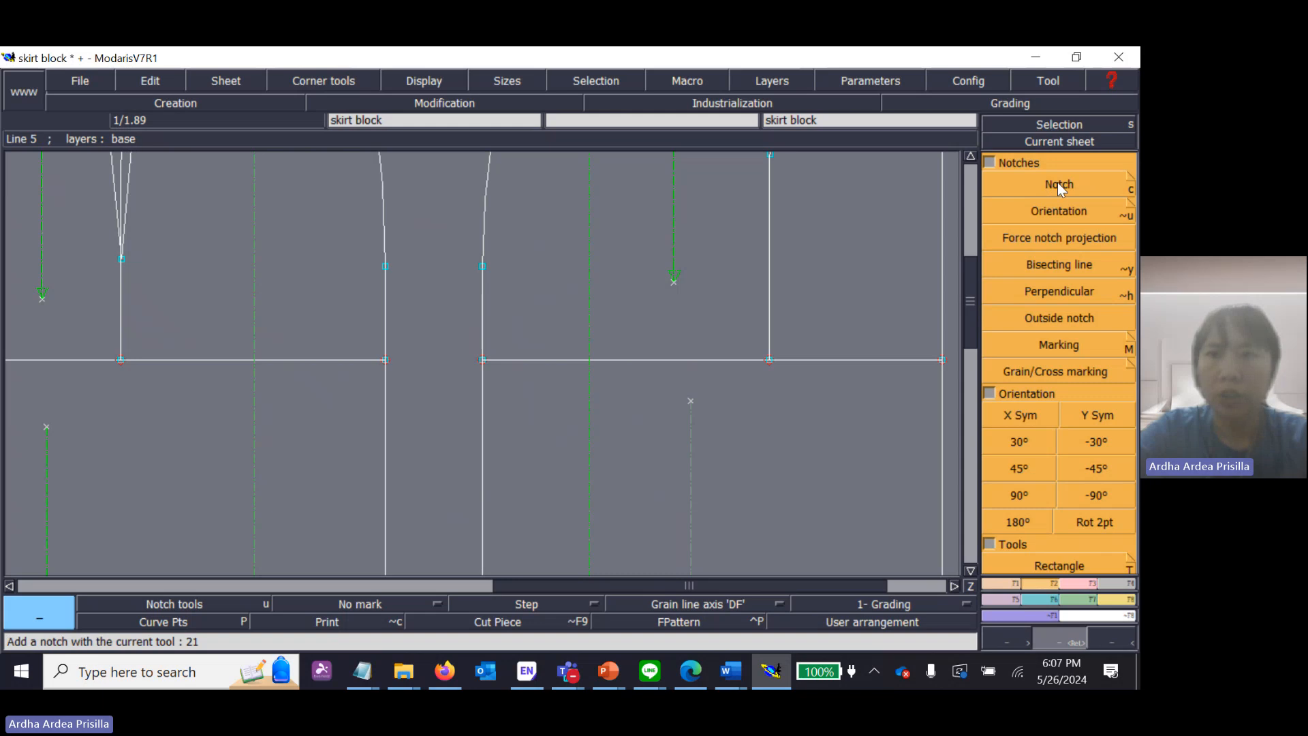
click(1057, 183)
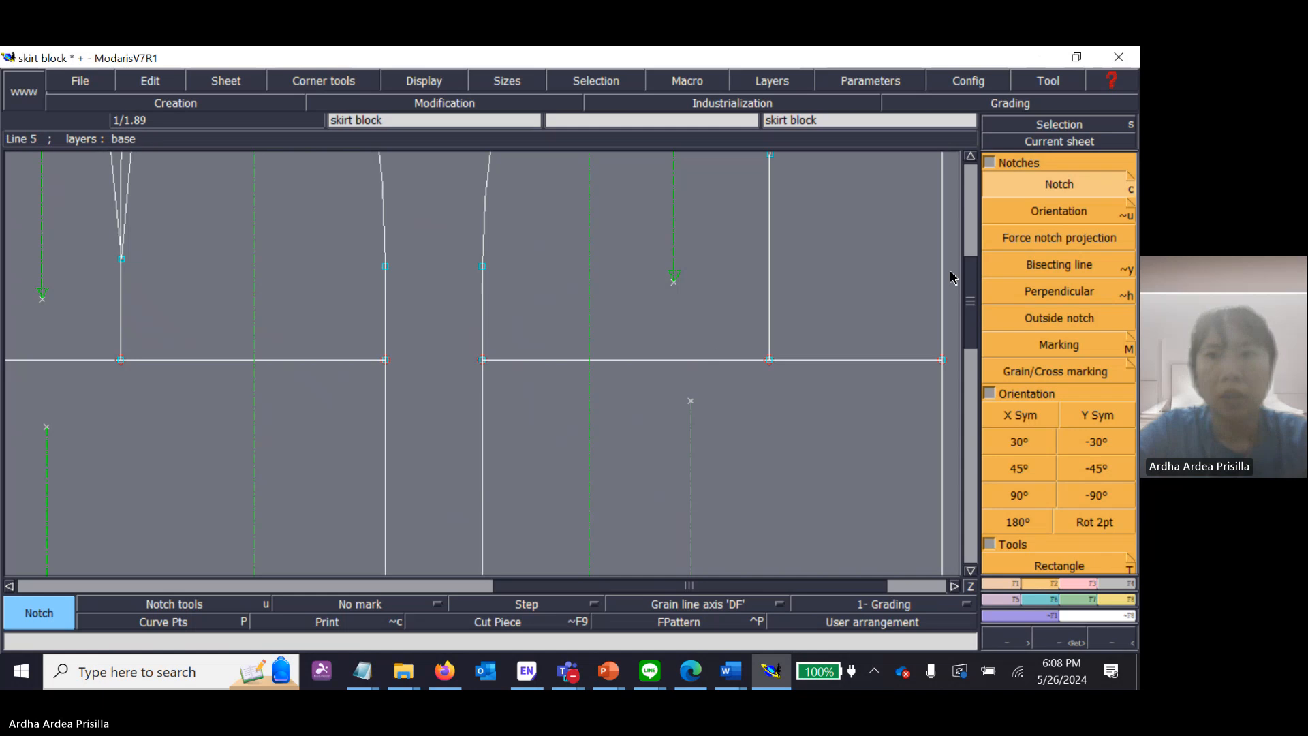
click(479, 359)
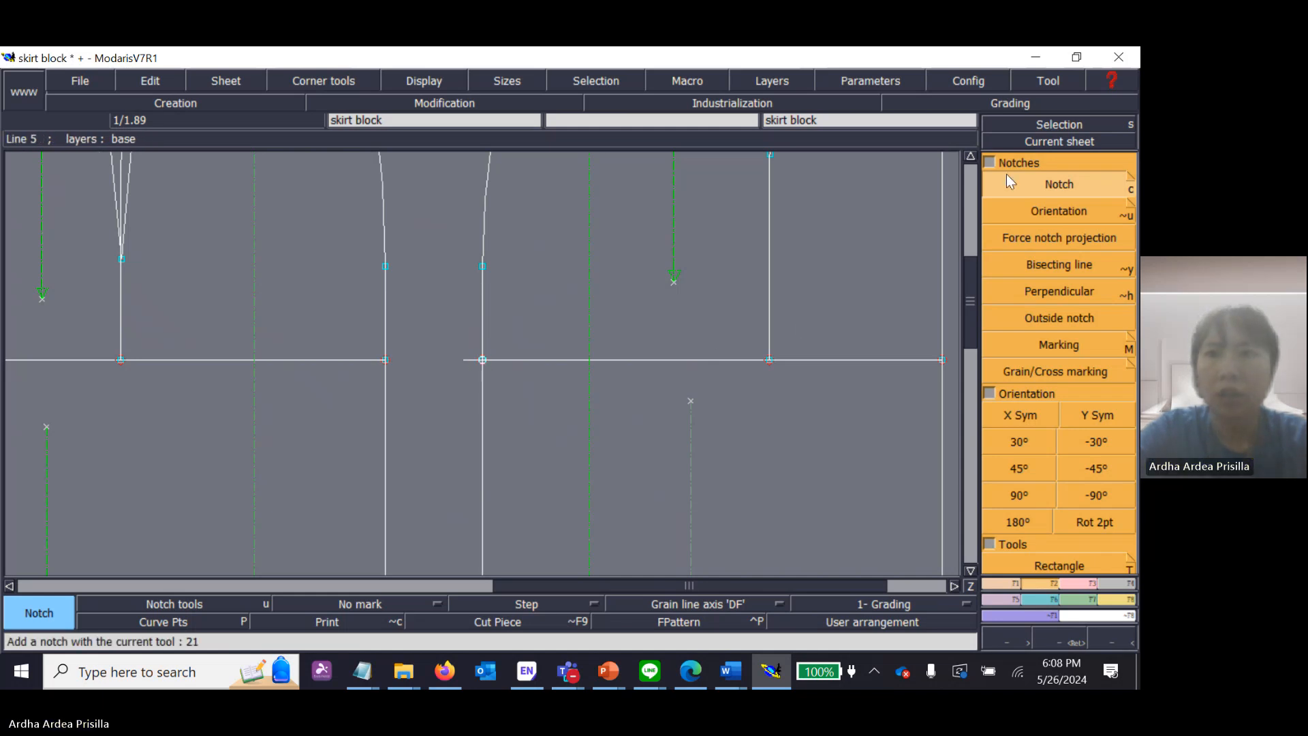
click(1014, 218)
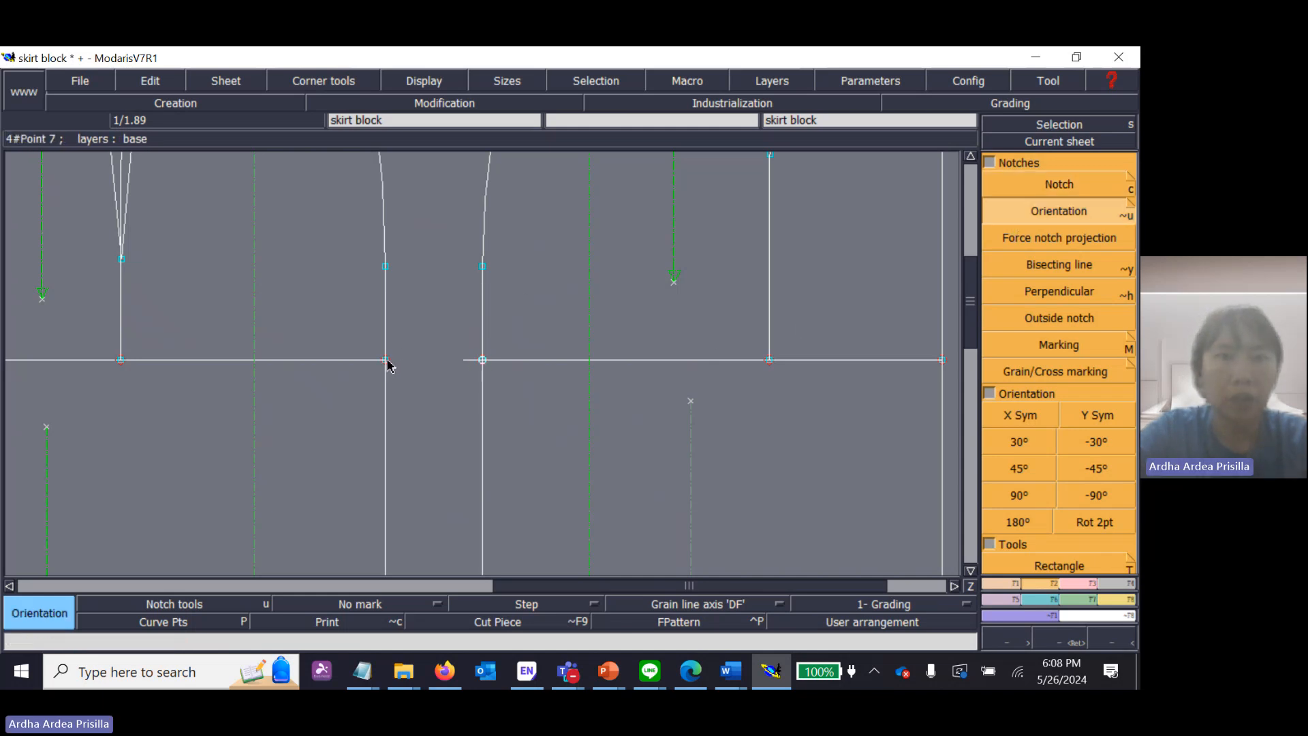
click(482, 359)
click(392, 367)
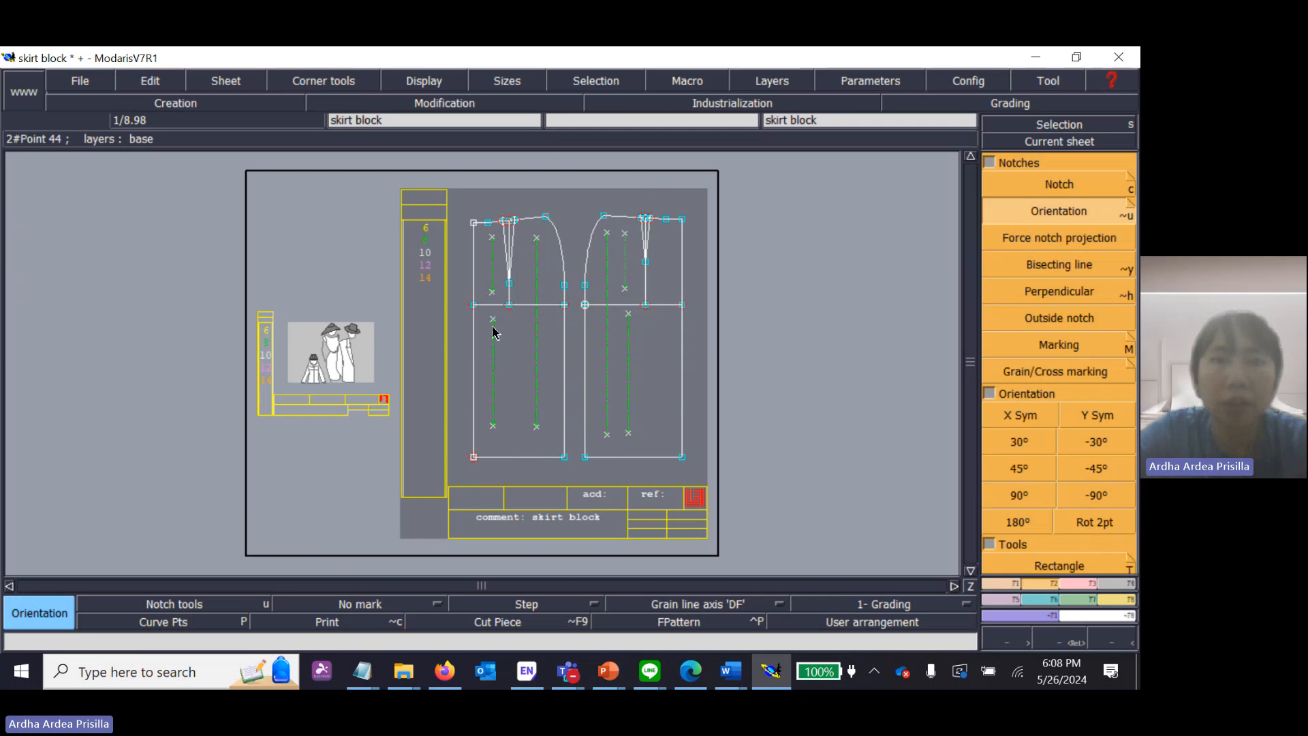
Step: Add a notch on the left piece's outer vertical edge, a short distance below the hip line
click(1083, 179)
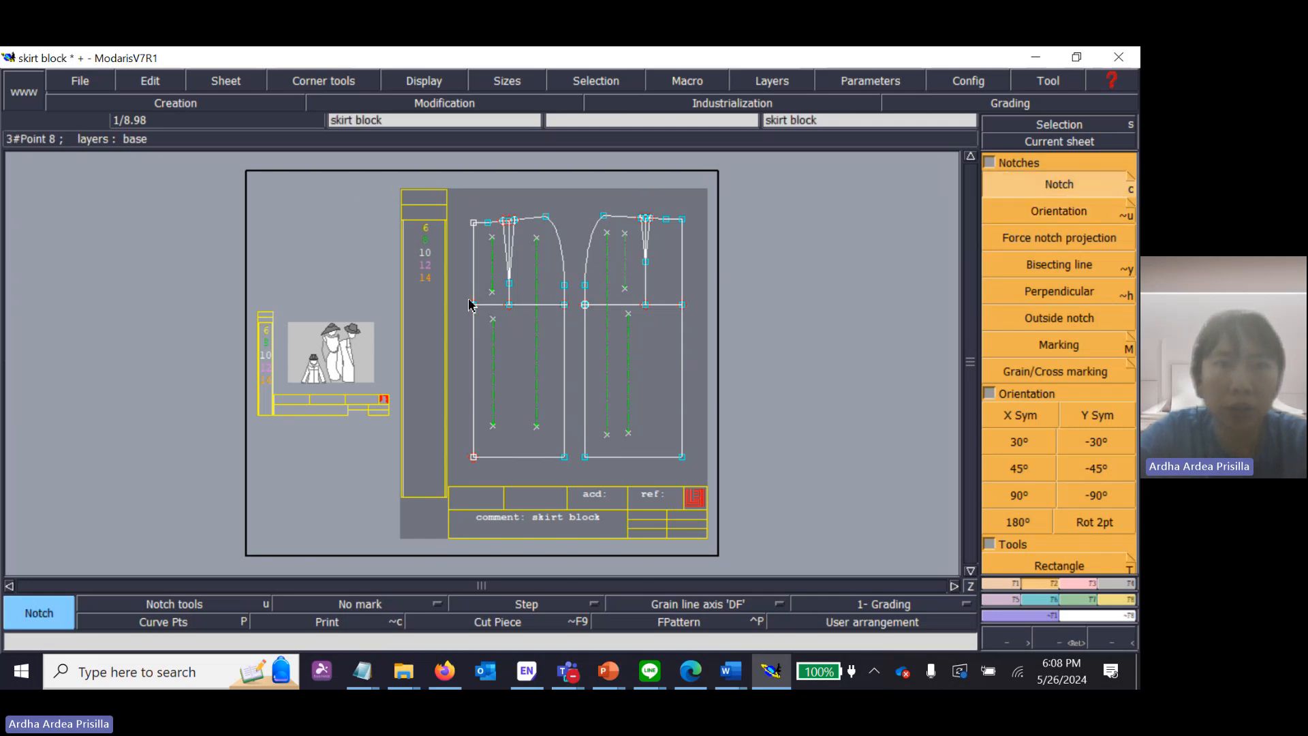
click(474, 340)
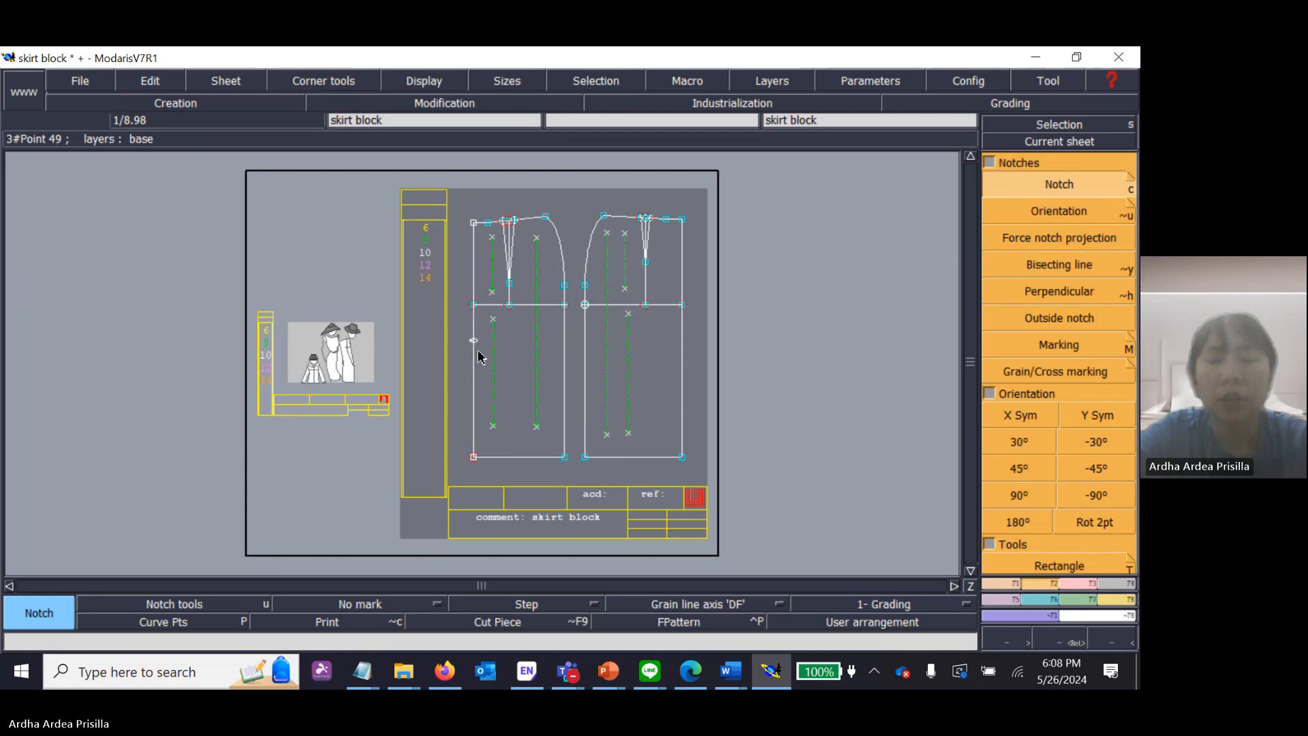
key(Return)
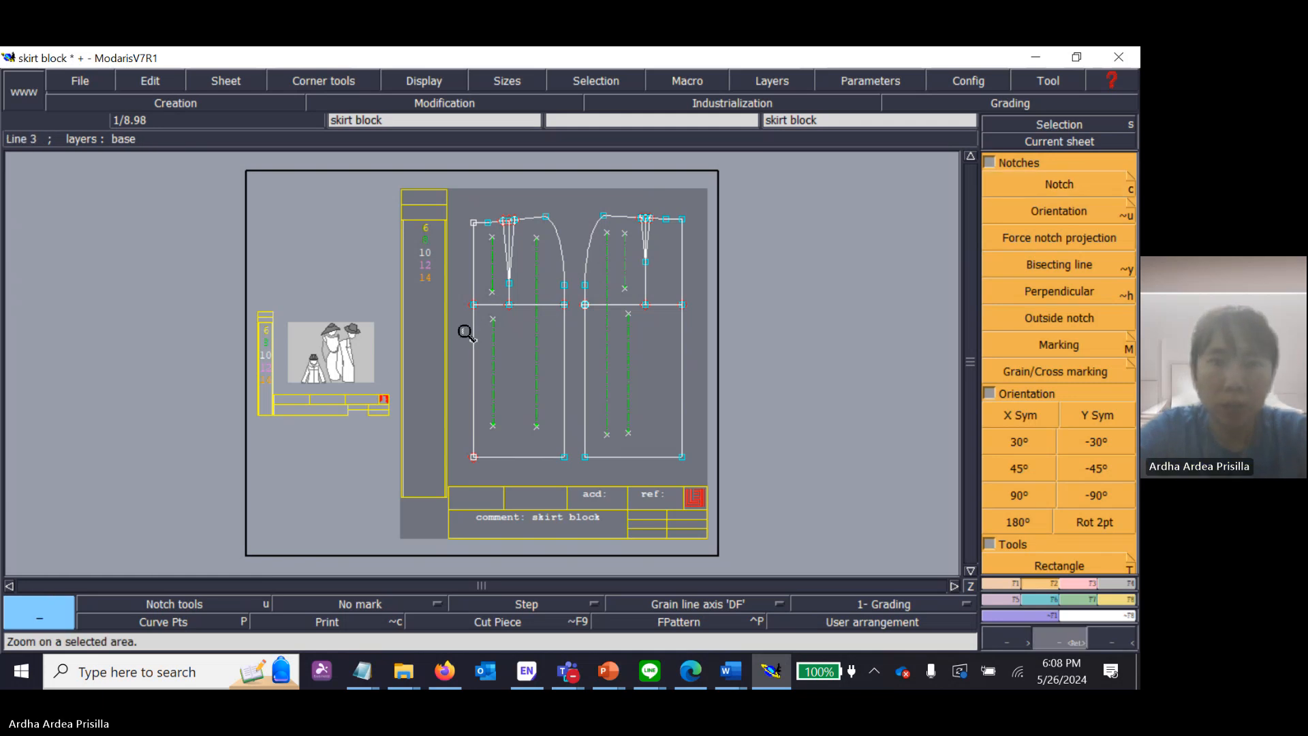
drag(463, 330, 513, 370)
key(j)
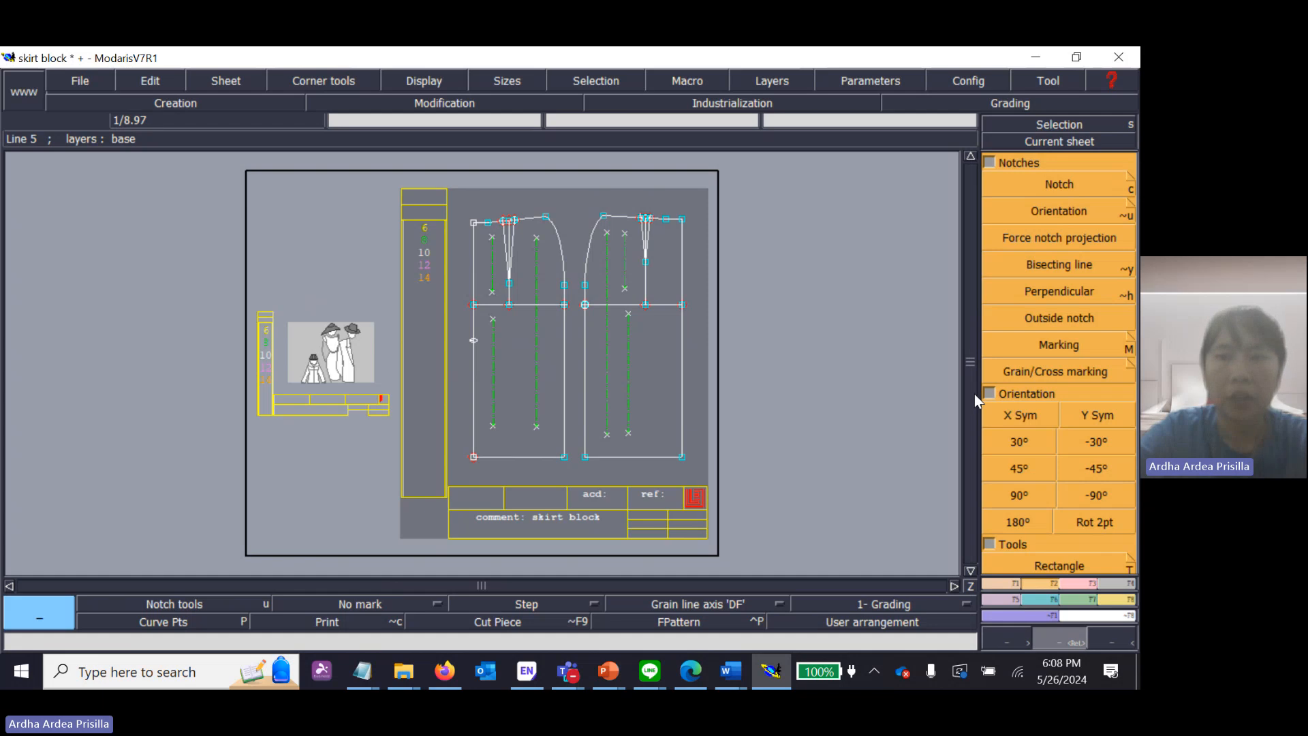
Step: Select the two legs and the centre line of the left piece's waist dart as internal lines
click(1126, 583)
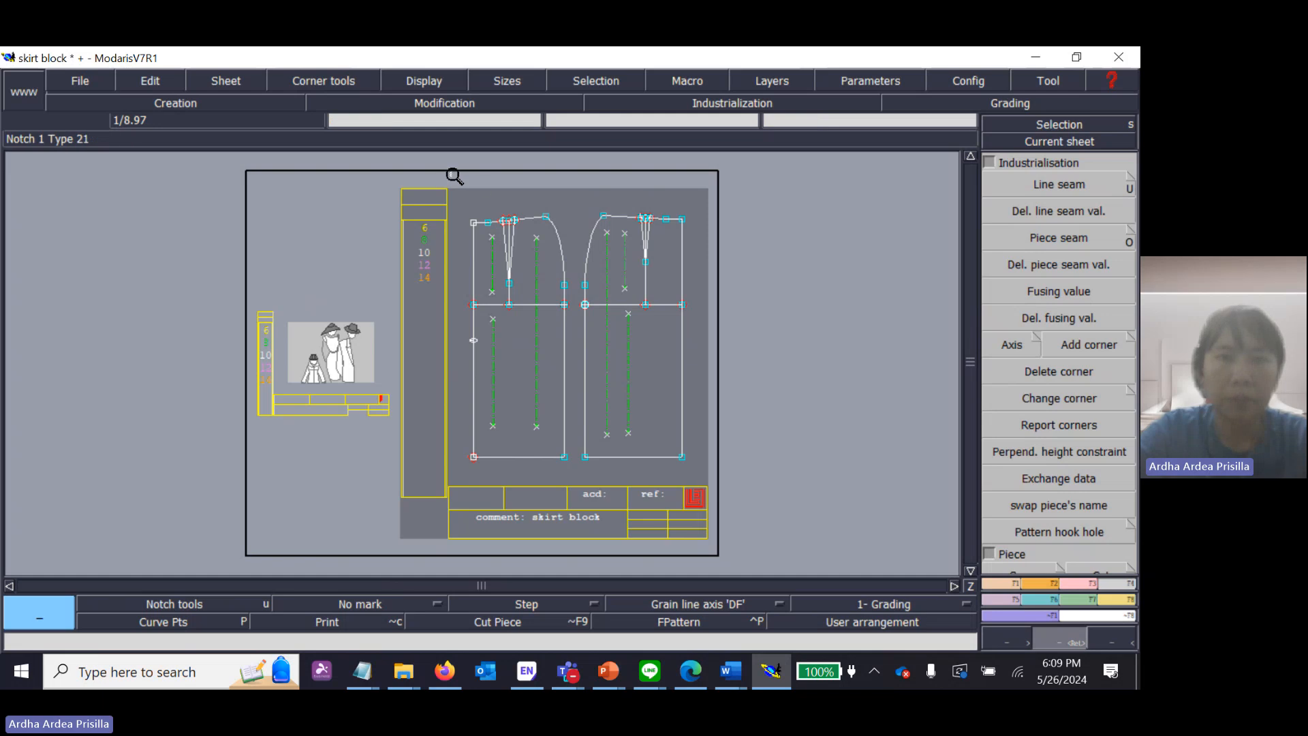
drag(453, 175, 689, 459)
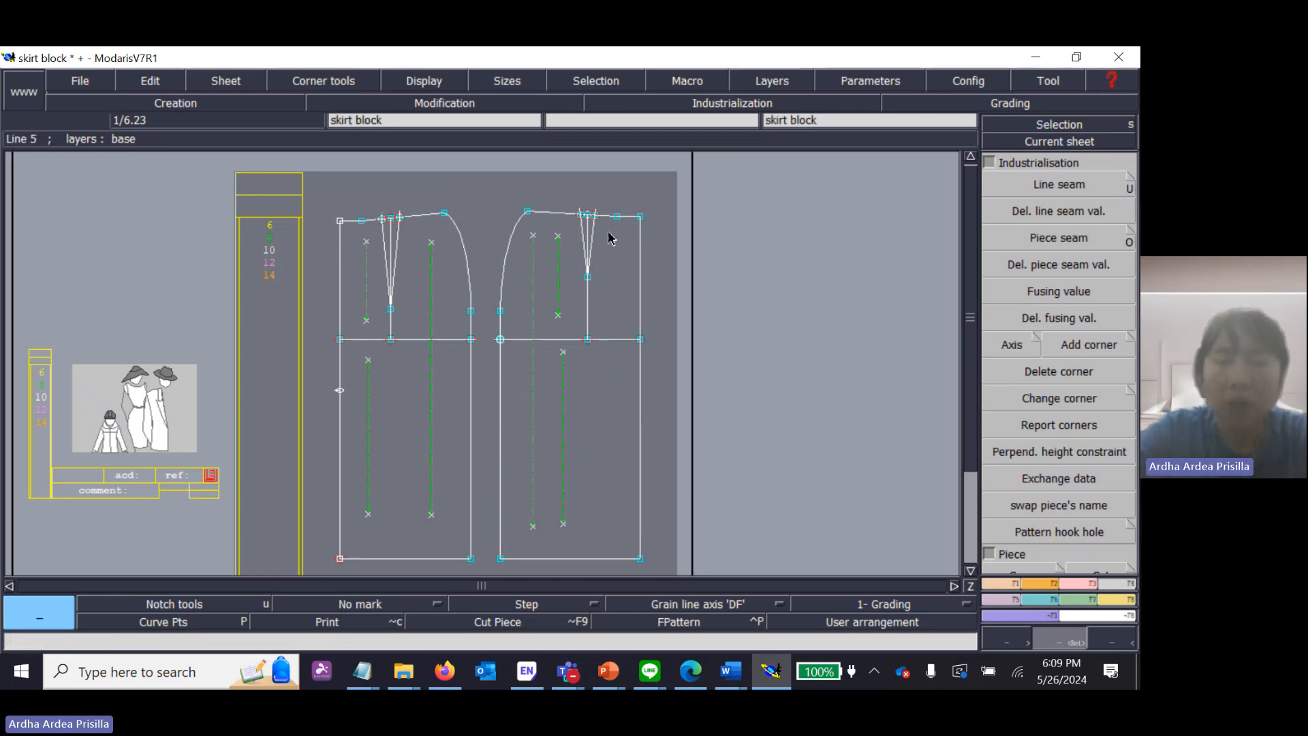
click(996, 122)
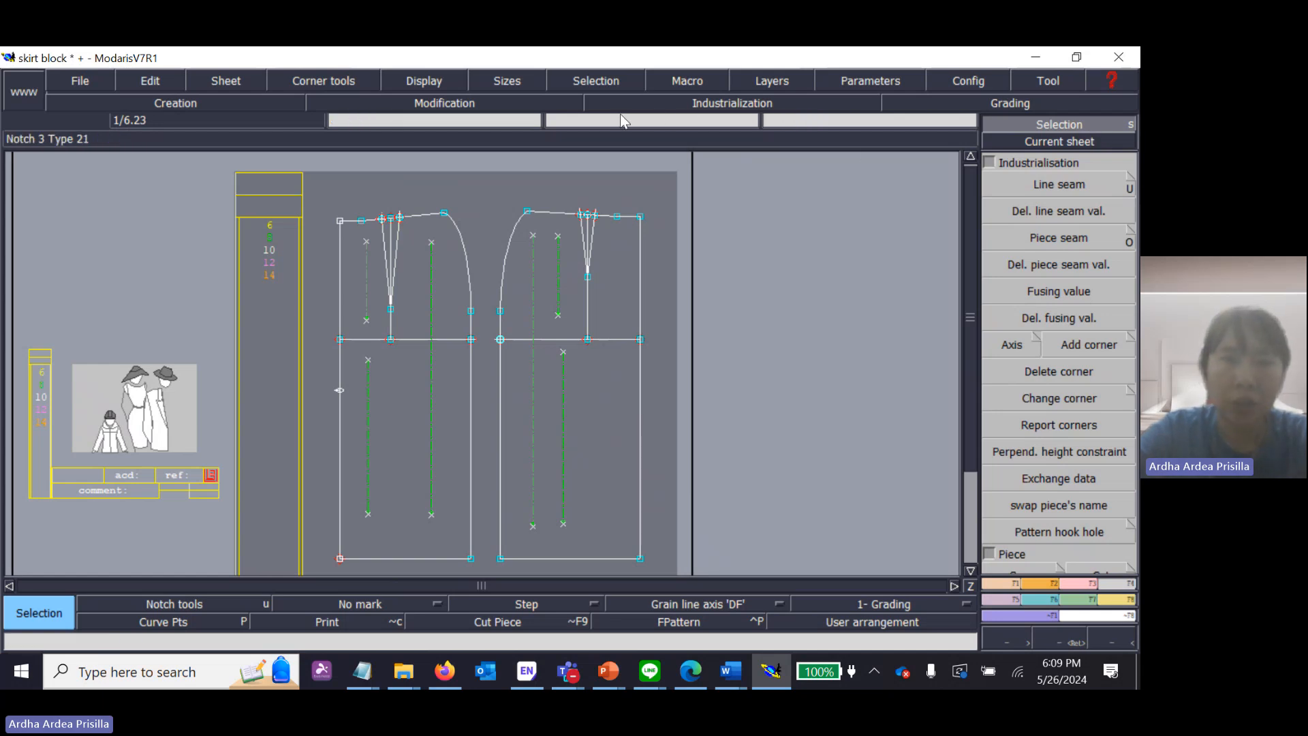
shift+click(390, 231)
shift+click(399, 232)
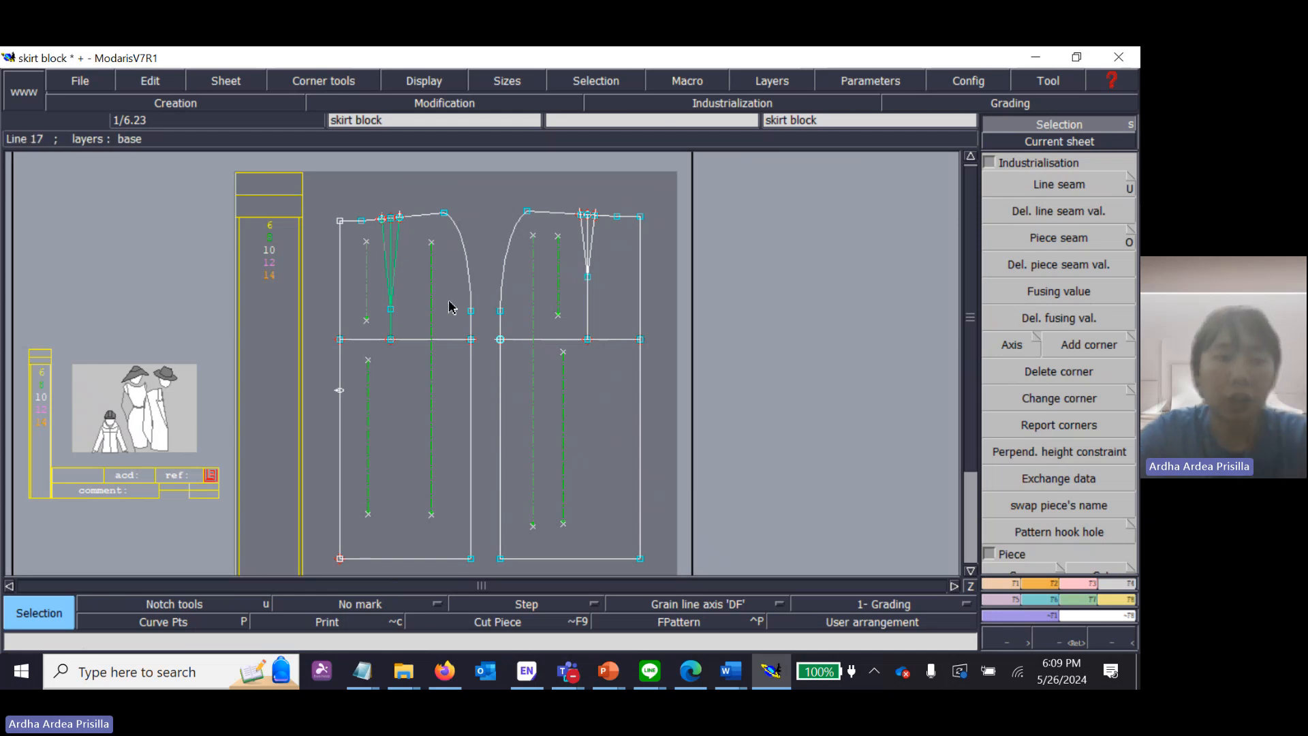
click(487, 220)
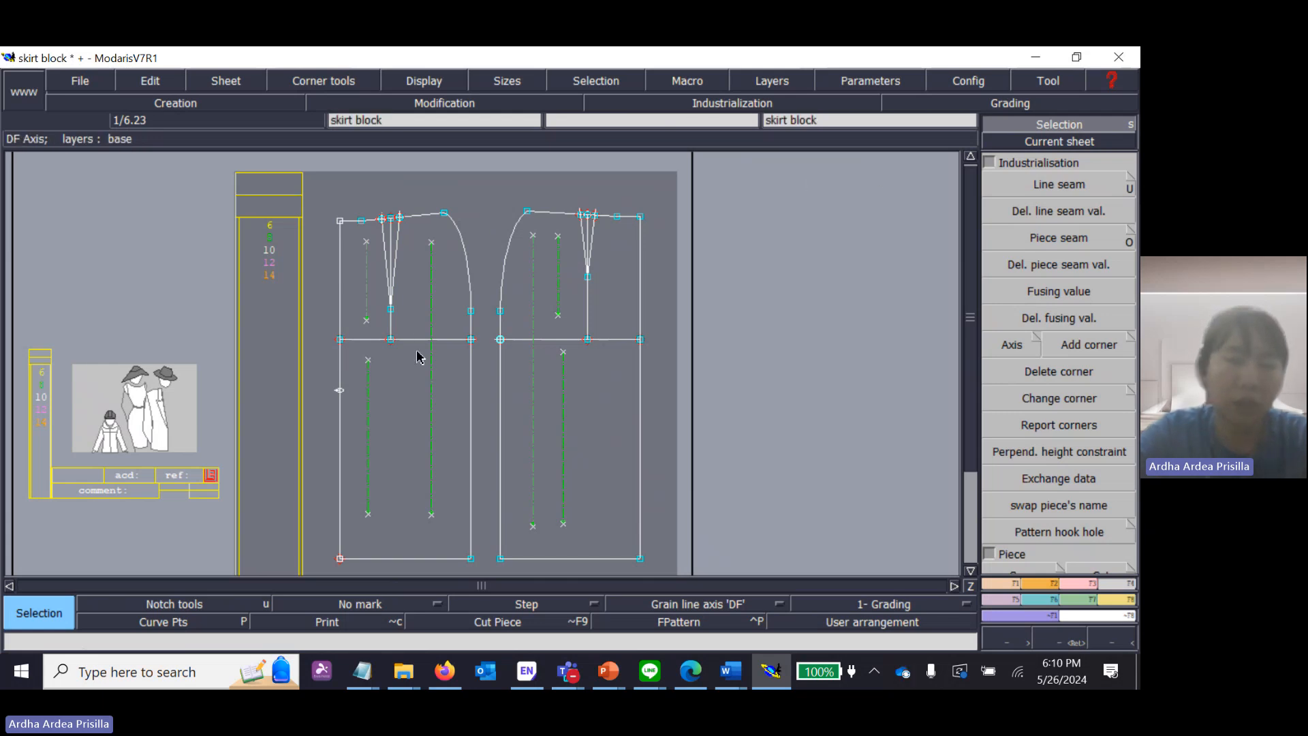
click(386, 248)
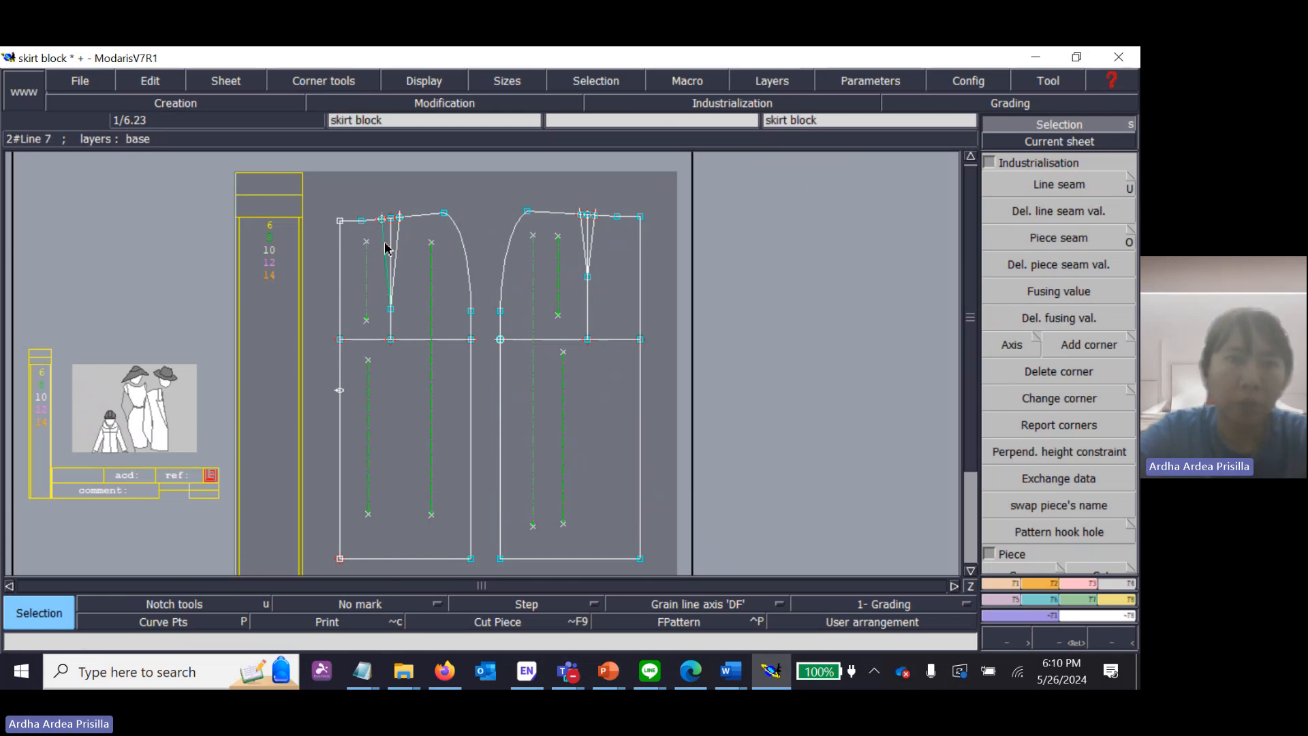
click(392, 240)
click(397, 239)
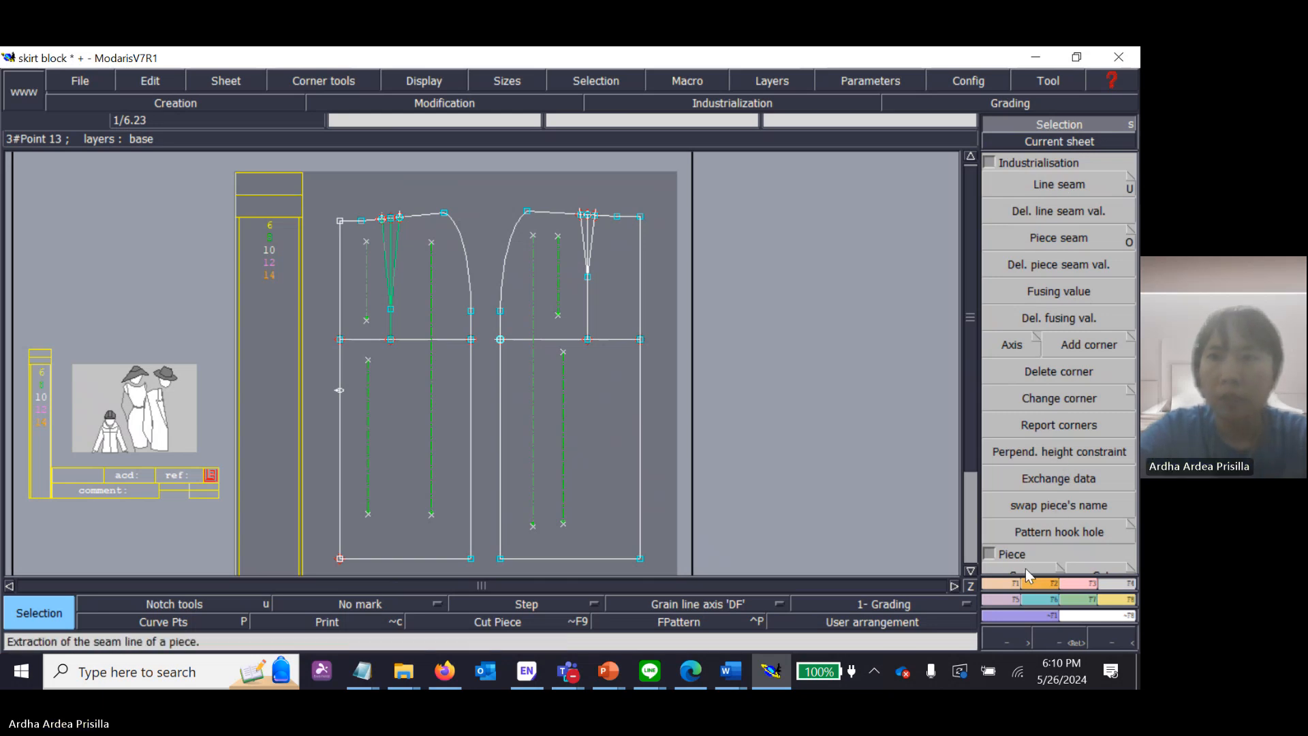
Step: Extract a seam piece from the left piece's areas above the hip line, keeping the selected dart lines
click(990, 162)
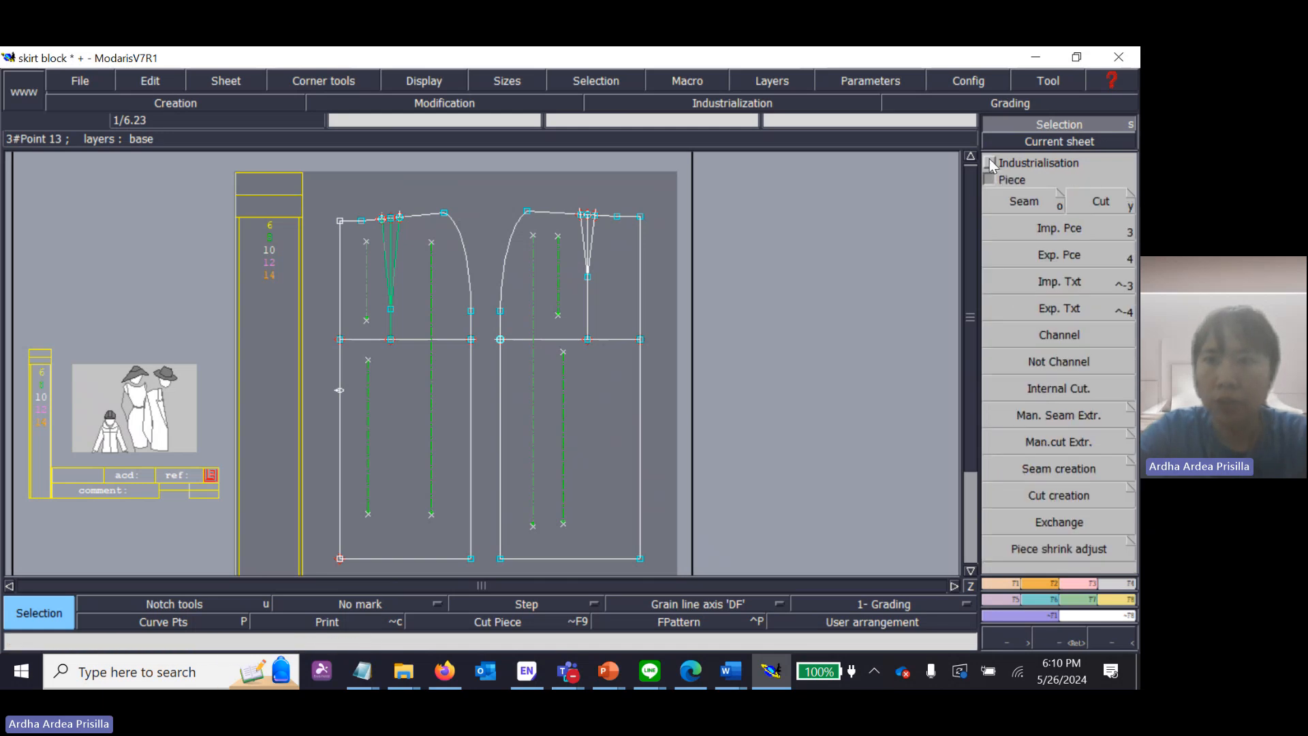
click(1024, 203)
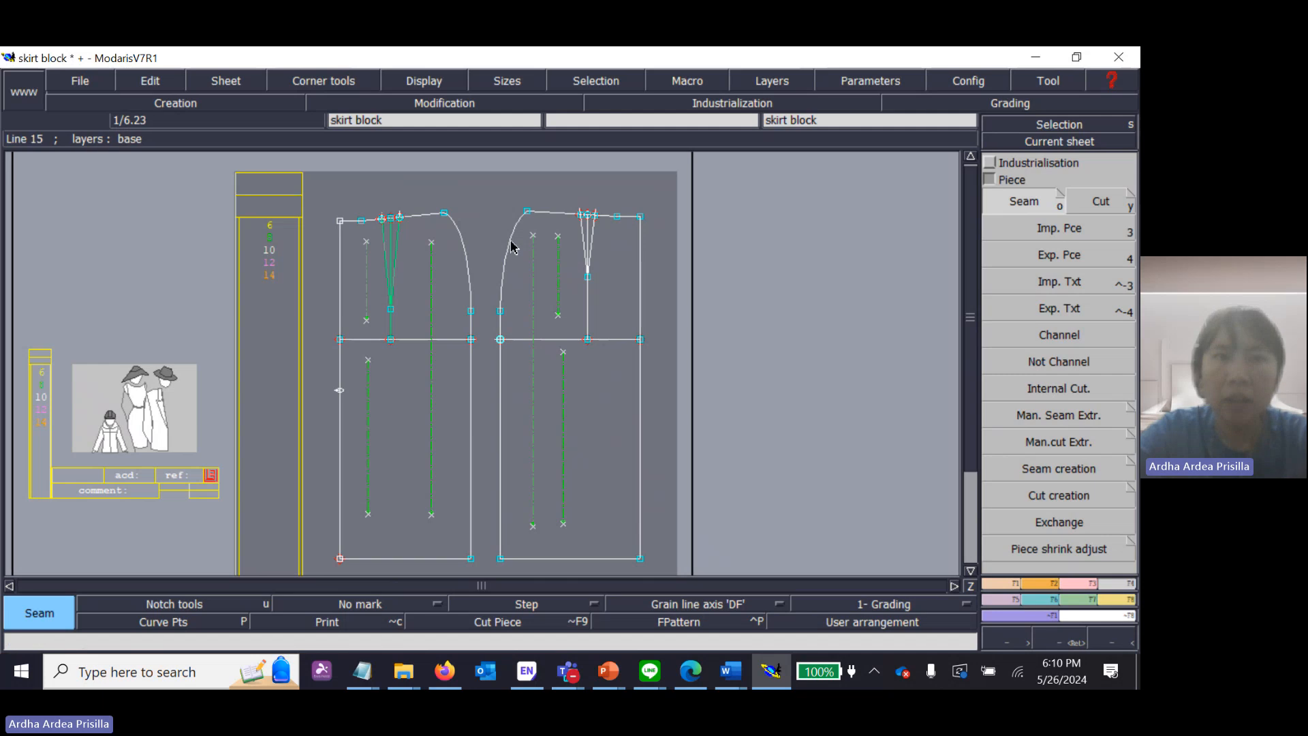
click(357, 264)
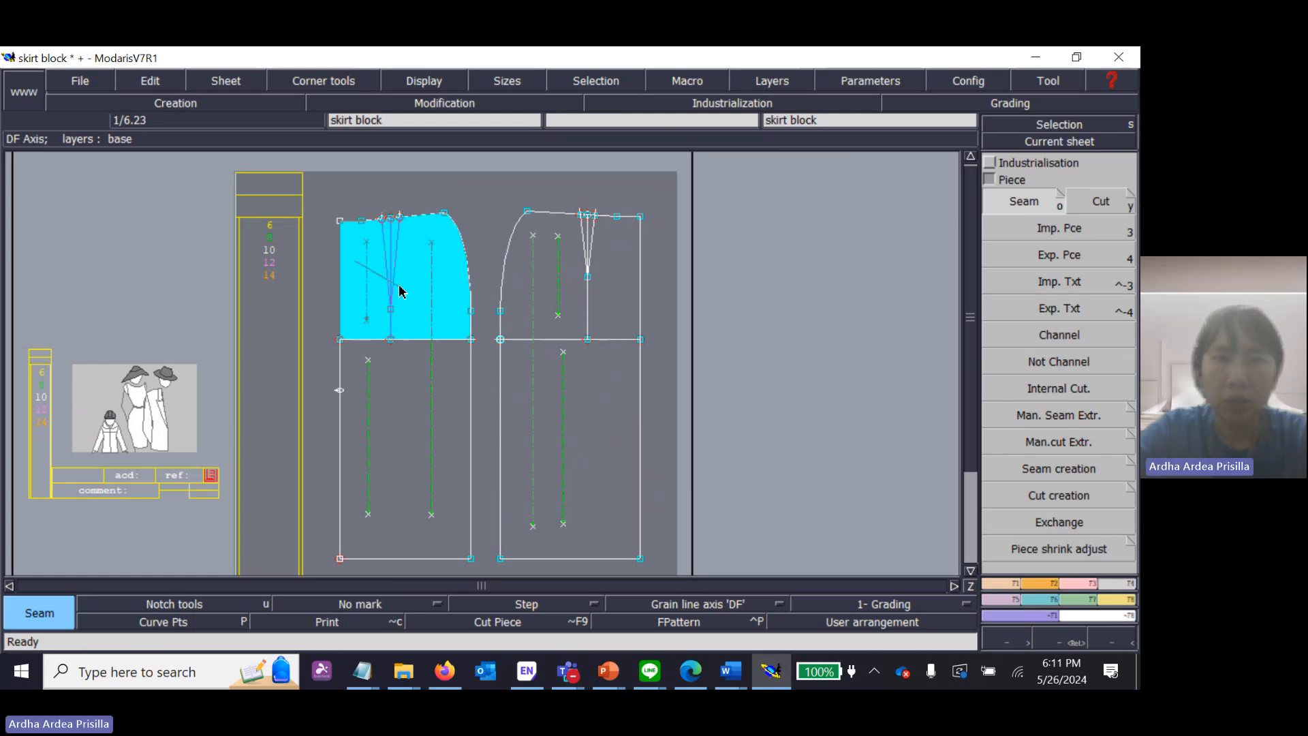
click(450, 298)
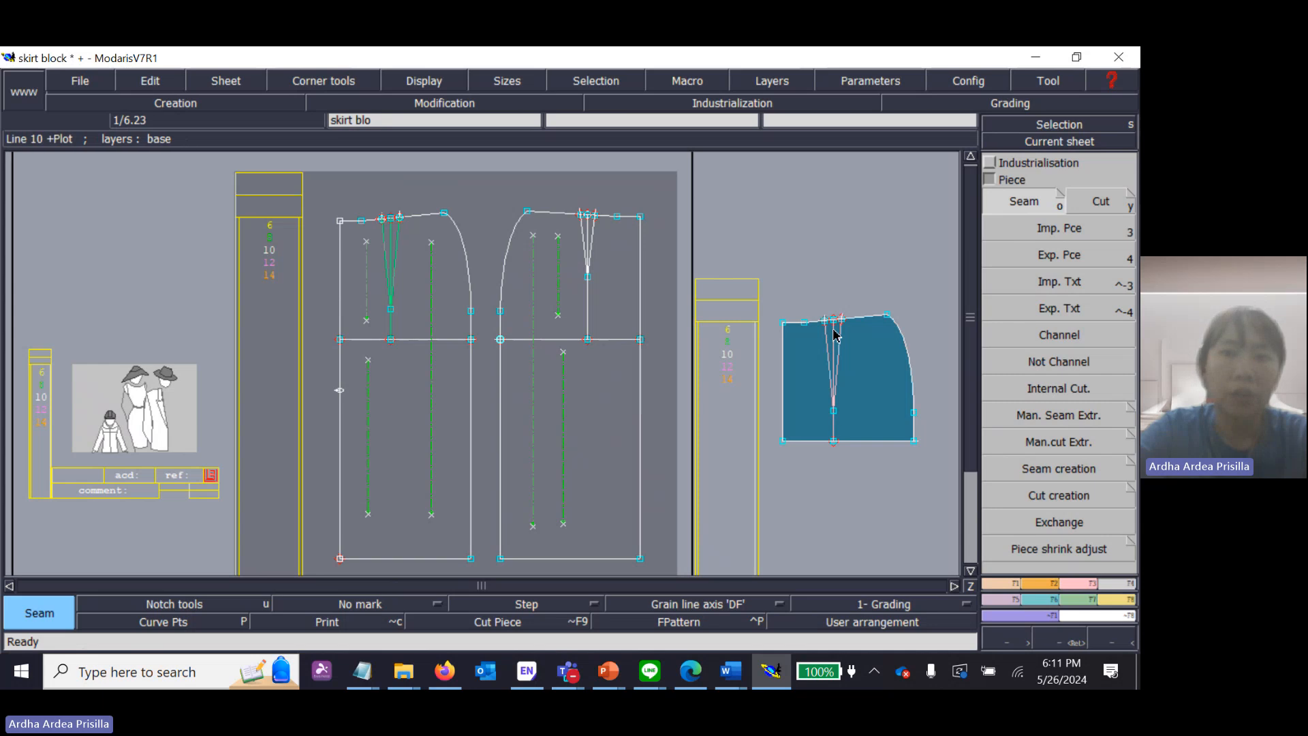
Step: Clear the line selection and extract the same areas above the hip line as a second seam piece without dart lines
click(1067, 125)
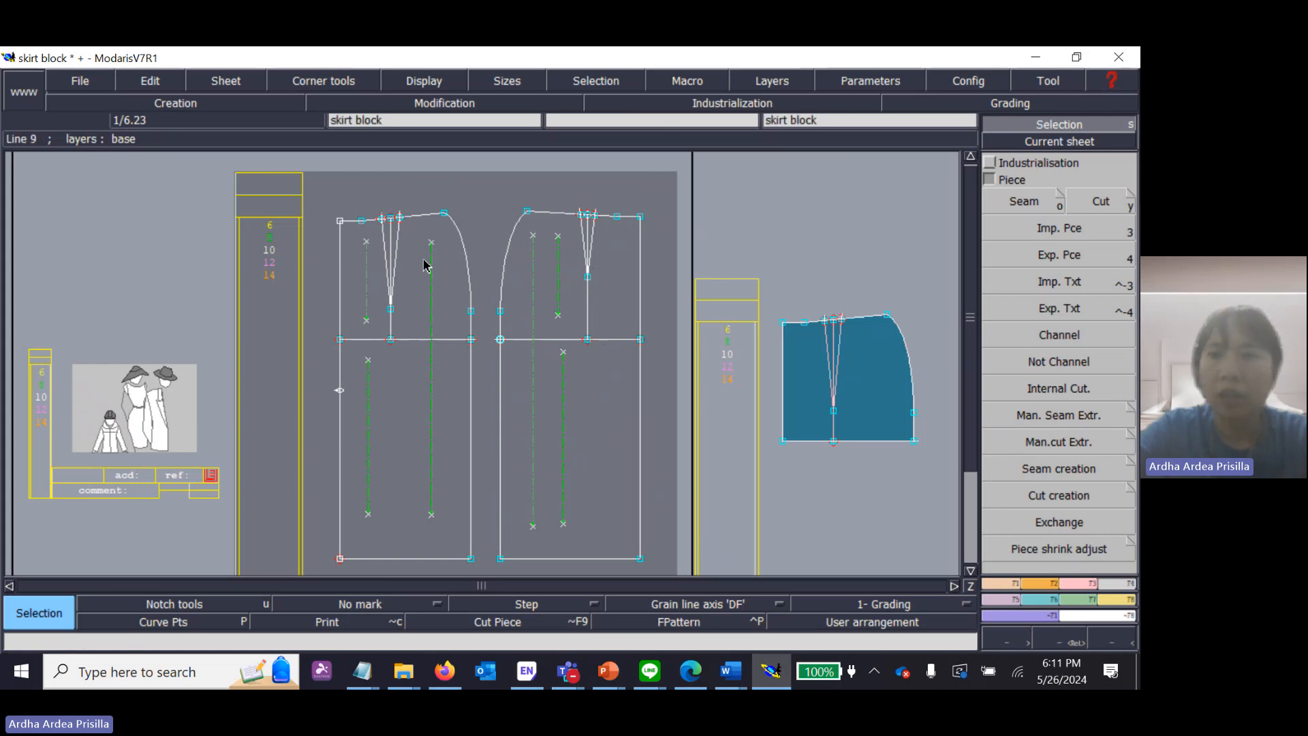
click(1025, 201)
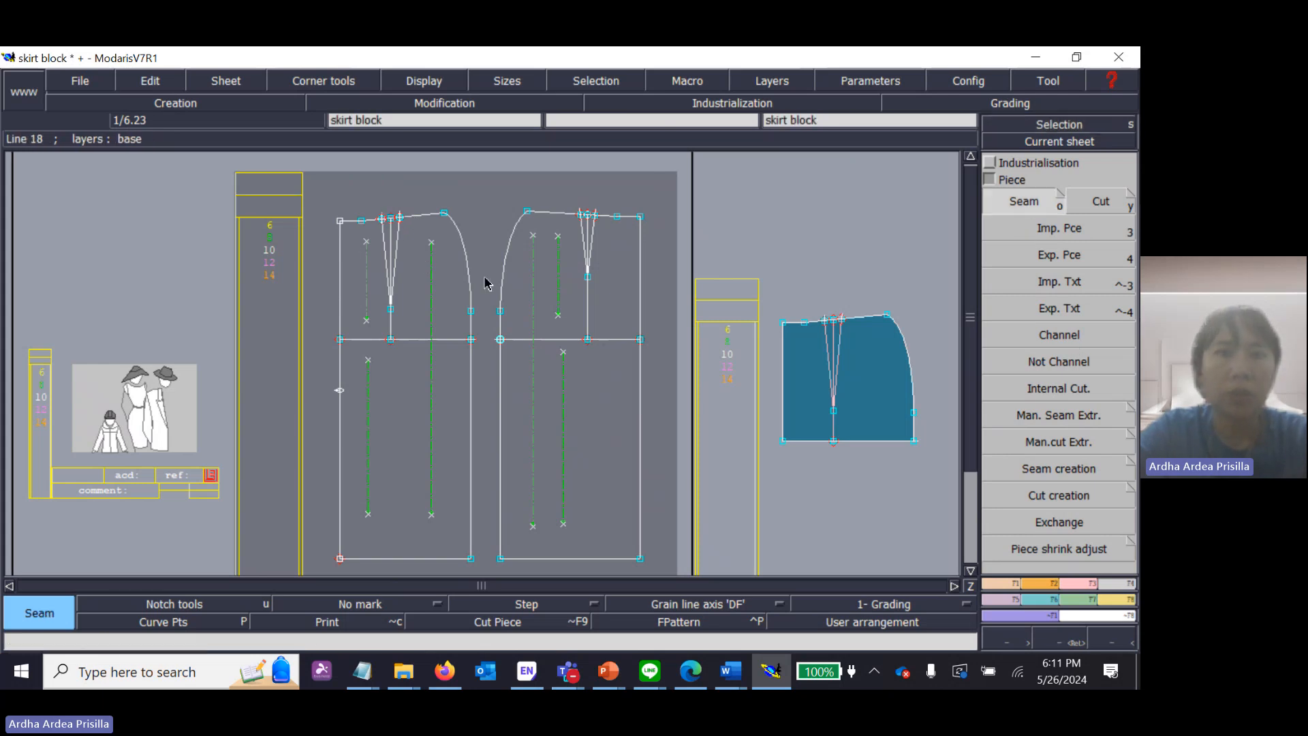
click(357, 254)
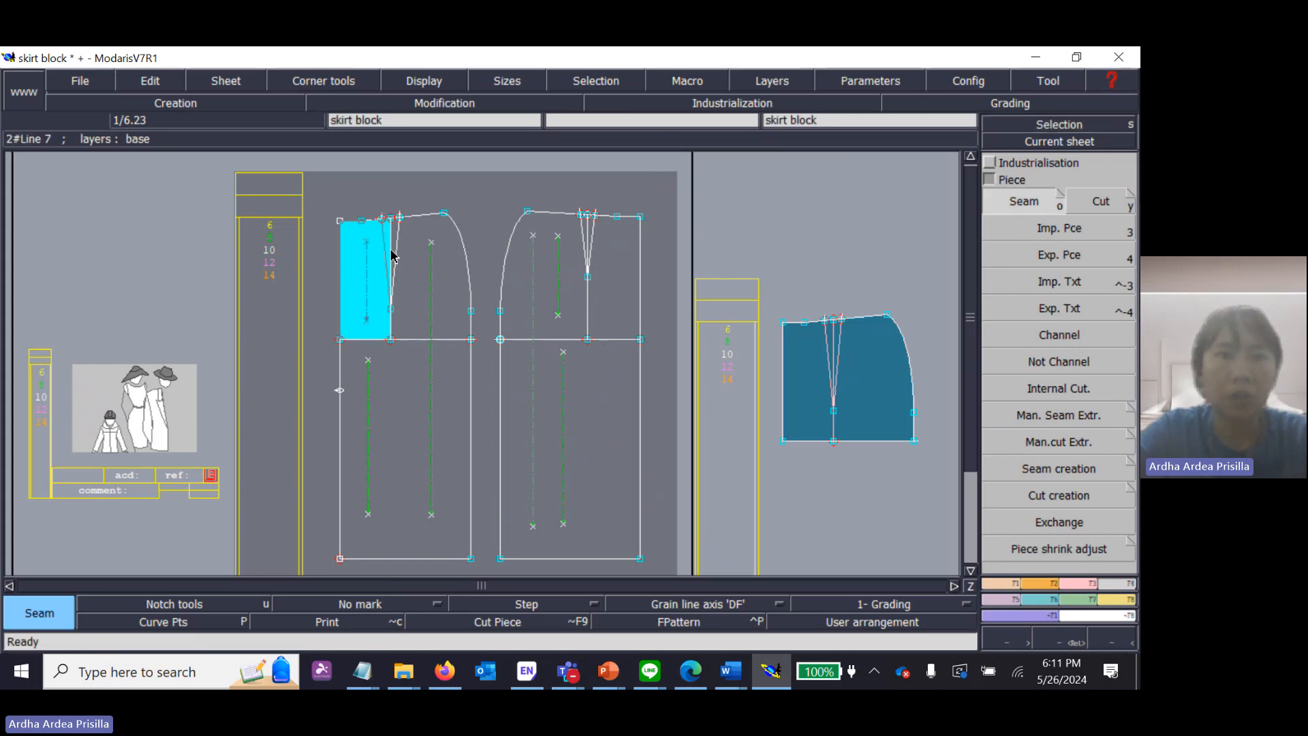
click(444, 280)
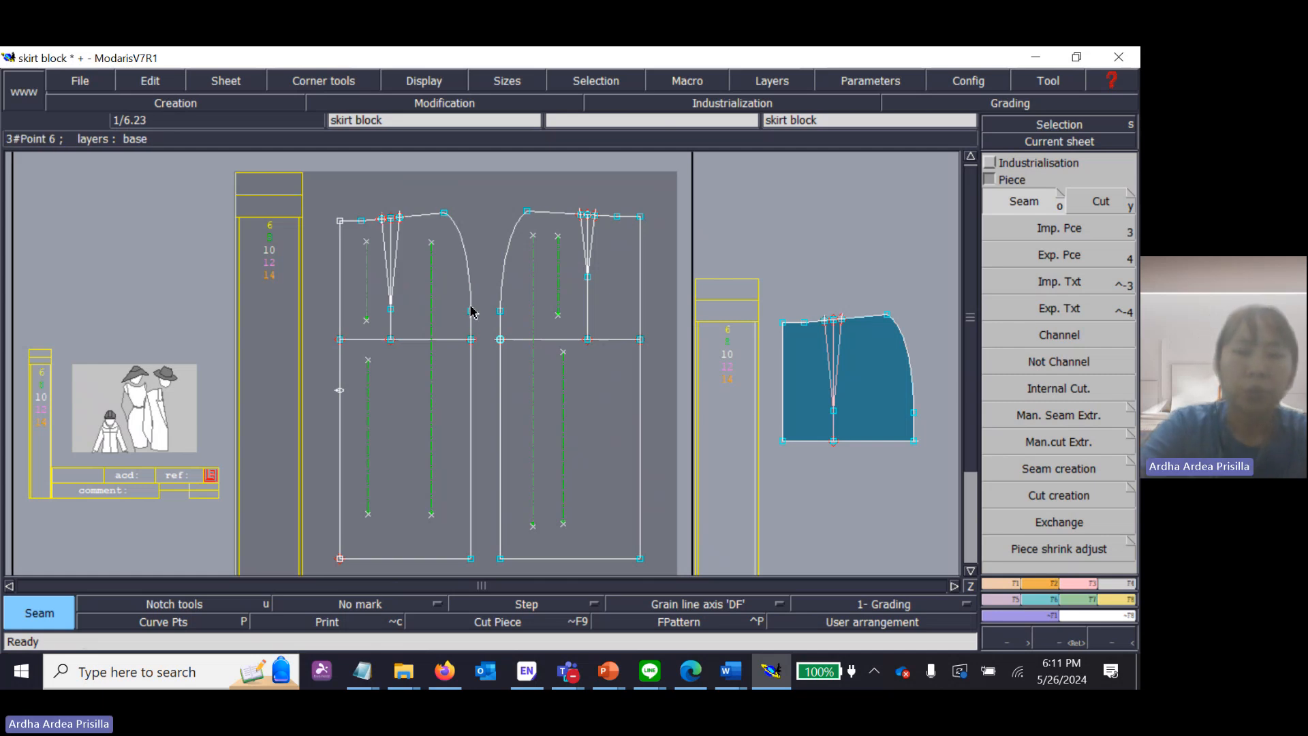
Step: Arrange all sheets and compare the two extracted pieces with and without the dart lines
key(j)
key(Return)
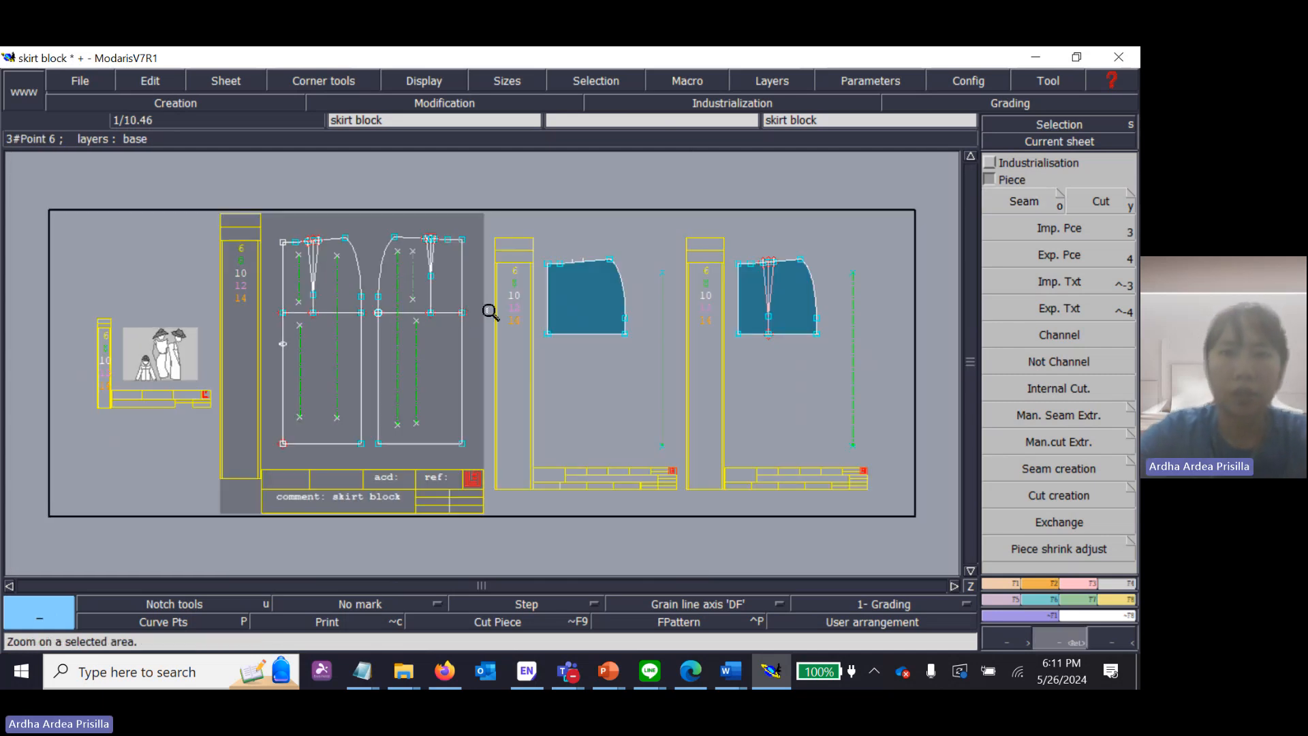
drag(482, 218, 826, 413)
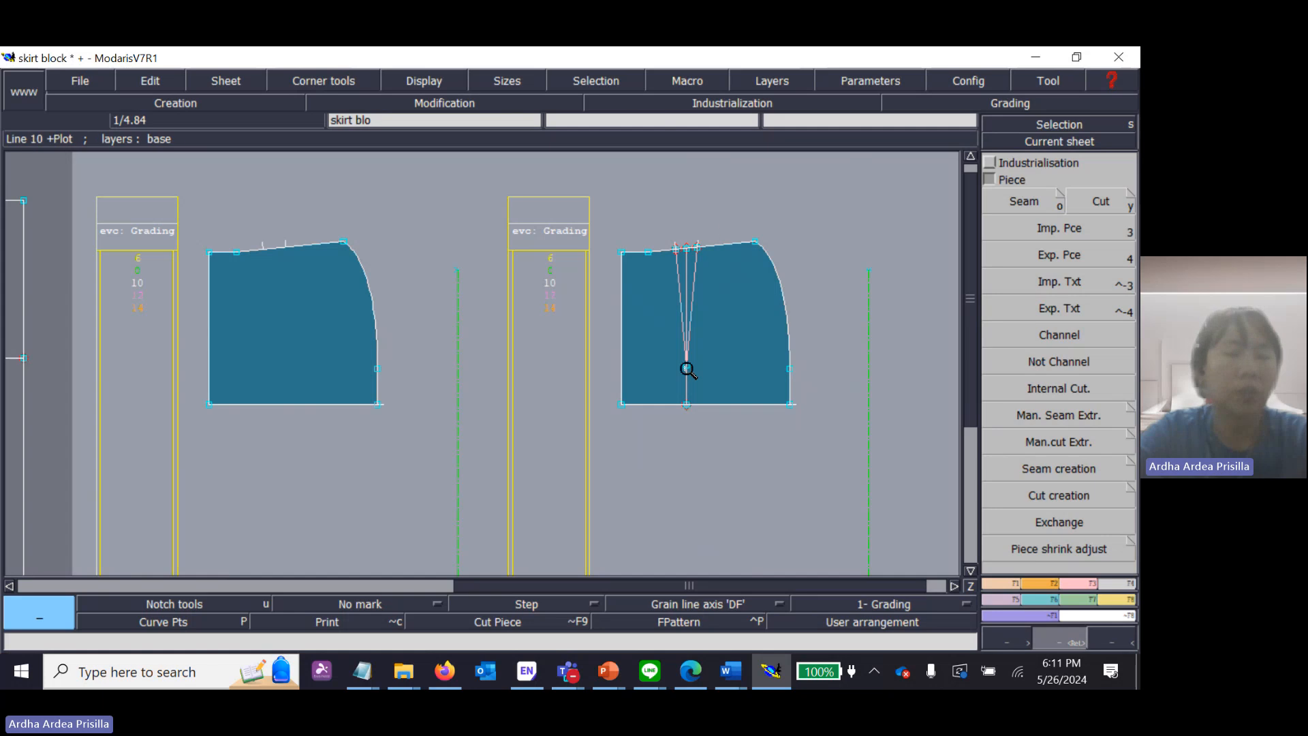
Step: Detach the points at the left piece's outer waist corner and reshape the vertical edge's end down about 0.54 cm
key(j)
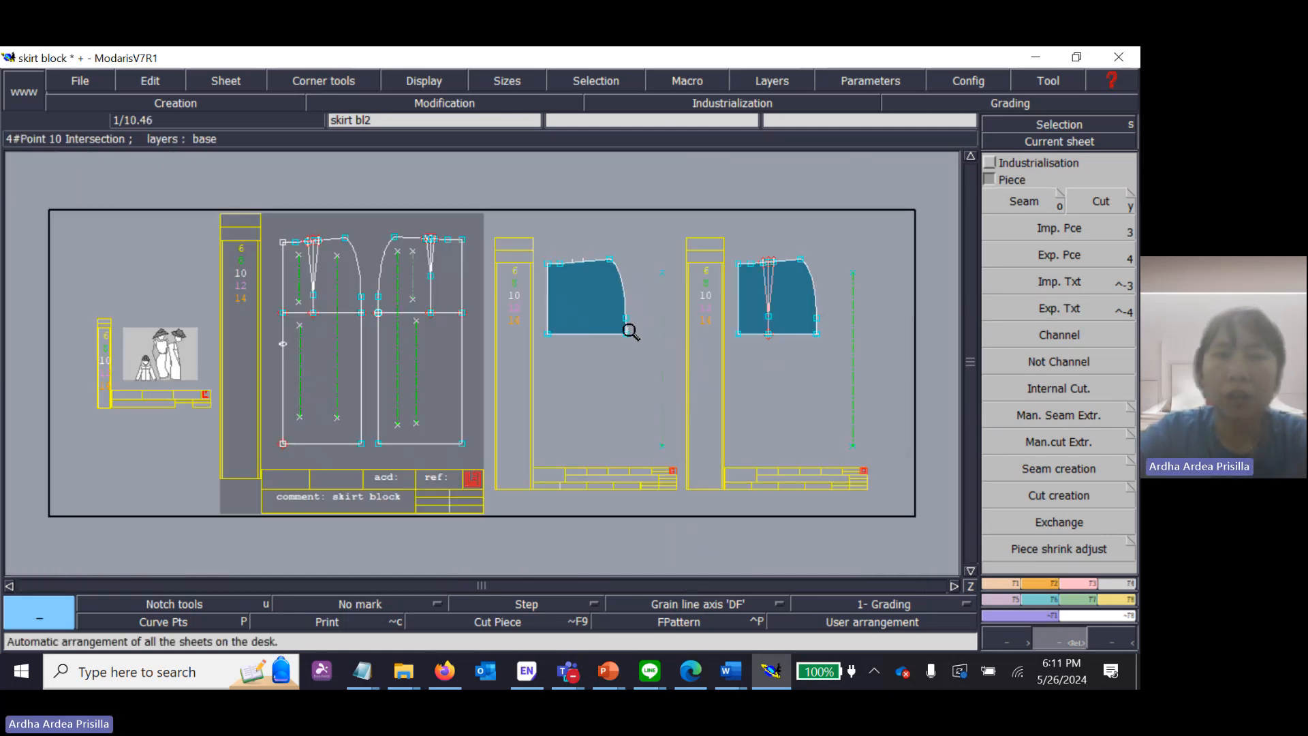
drag(263, 220, 400, 343)
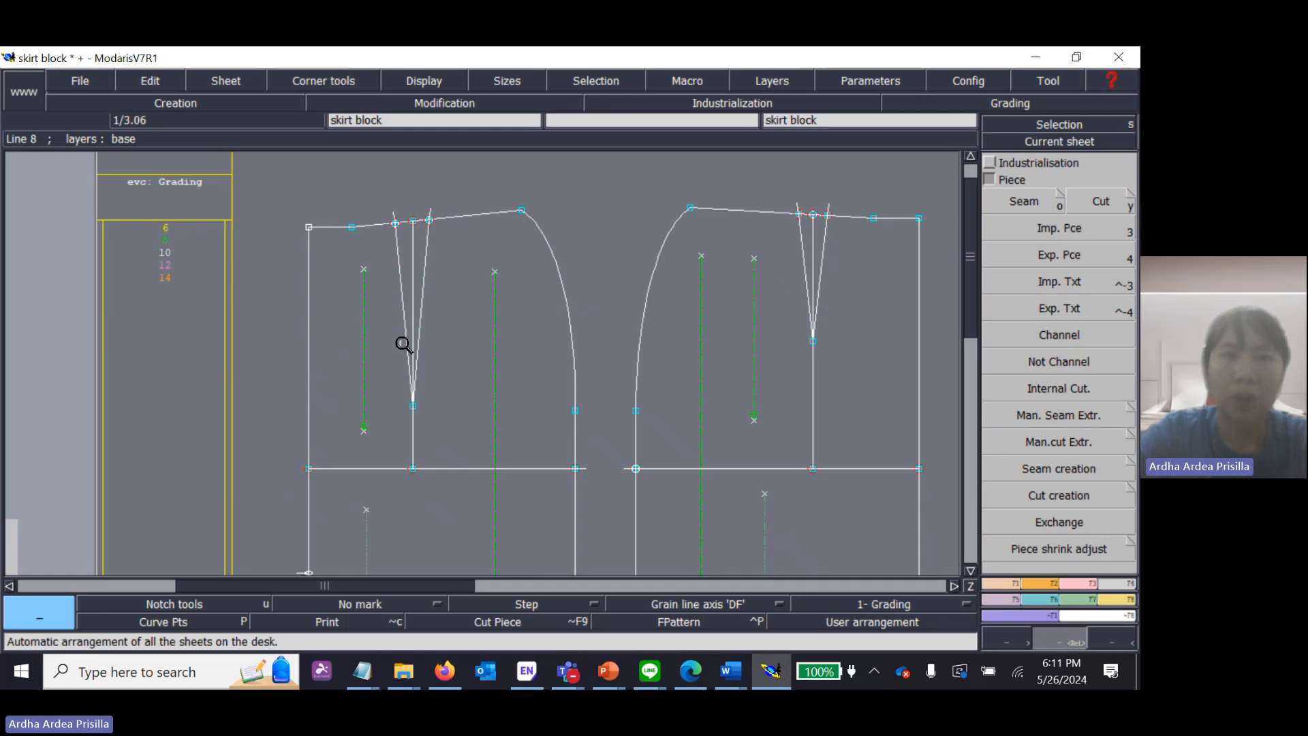
click(1079, 583)
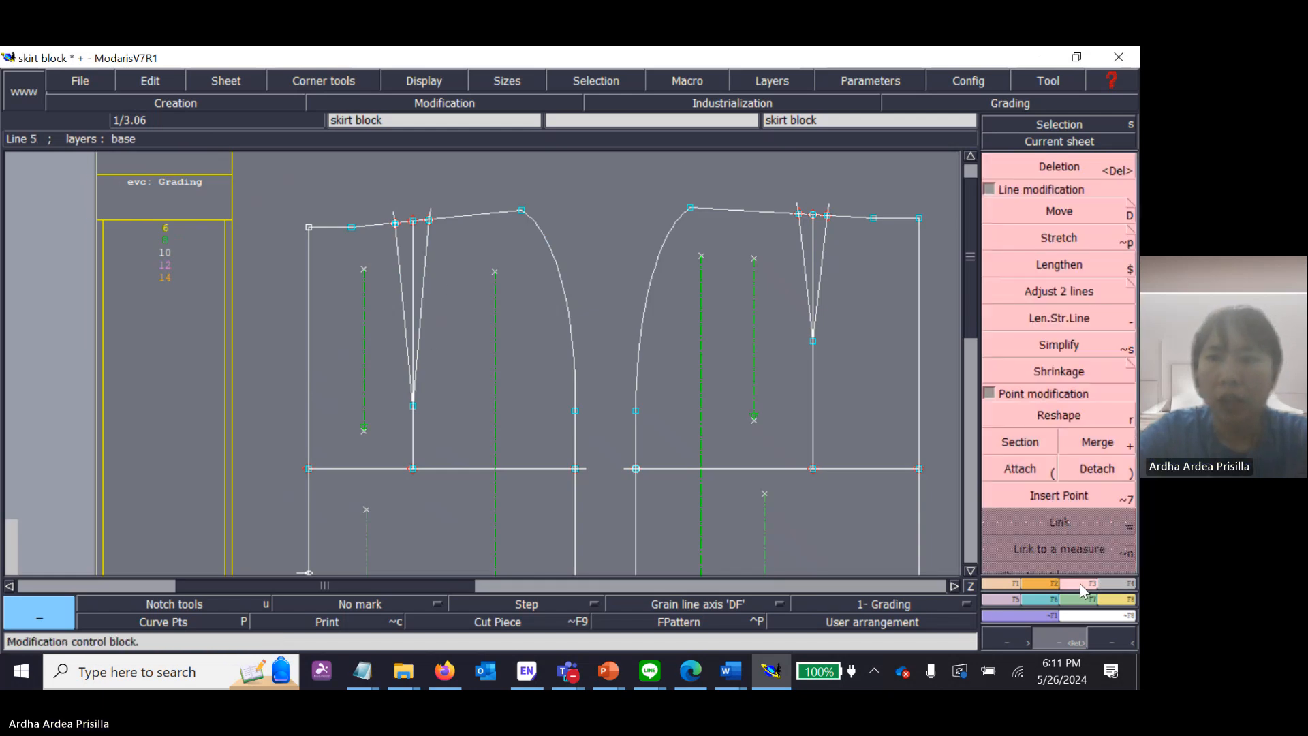
click(1087, 473)
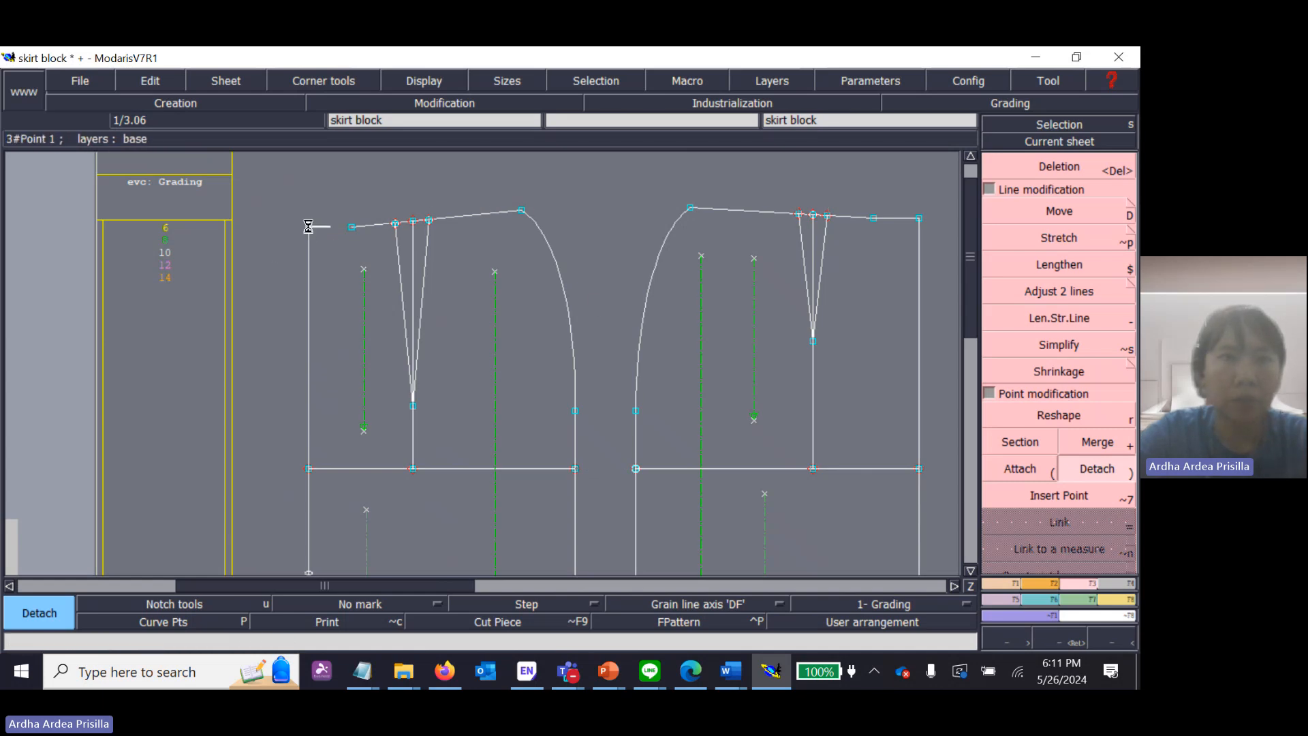
click(1060, 413)
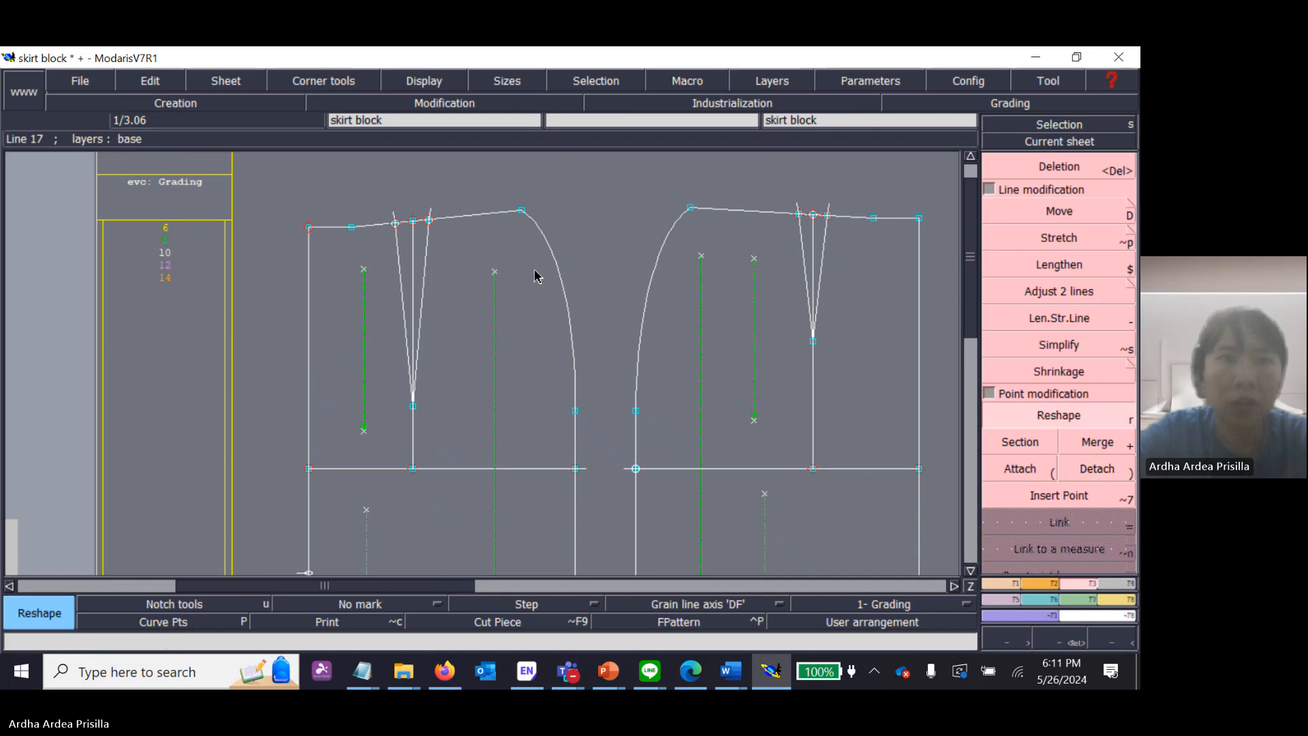
click(309, 229)
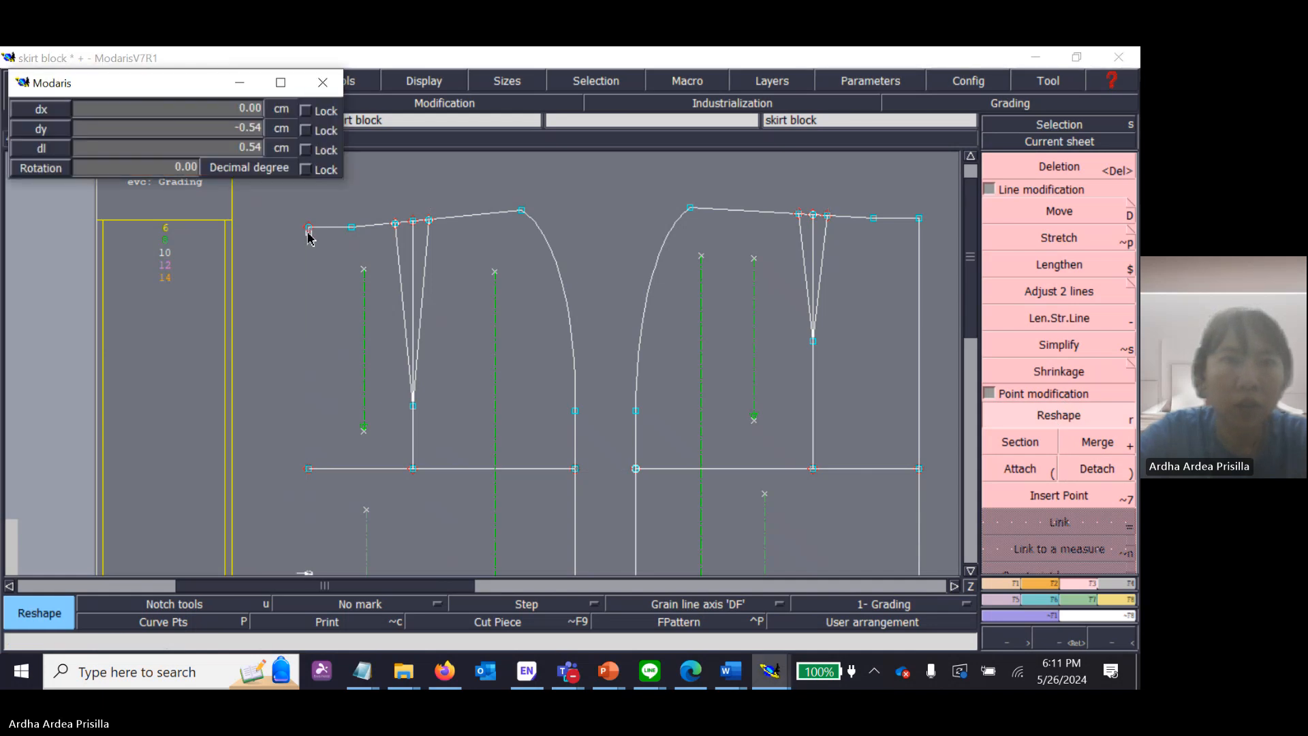
click(310, 235)
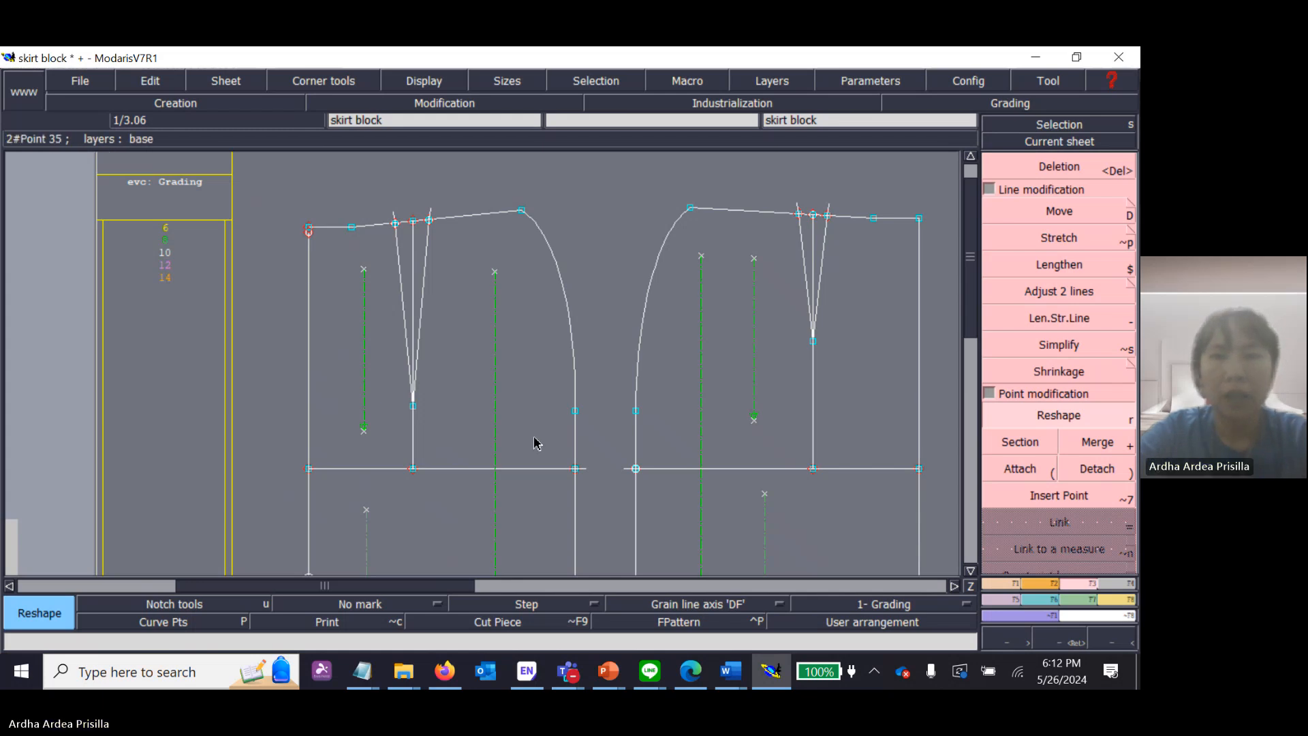
Step: Try to extract a seam piece from the left piece's open outline and inspect the gap at its outer waist corner
click(1114, 582)
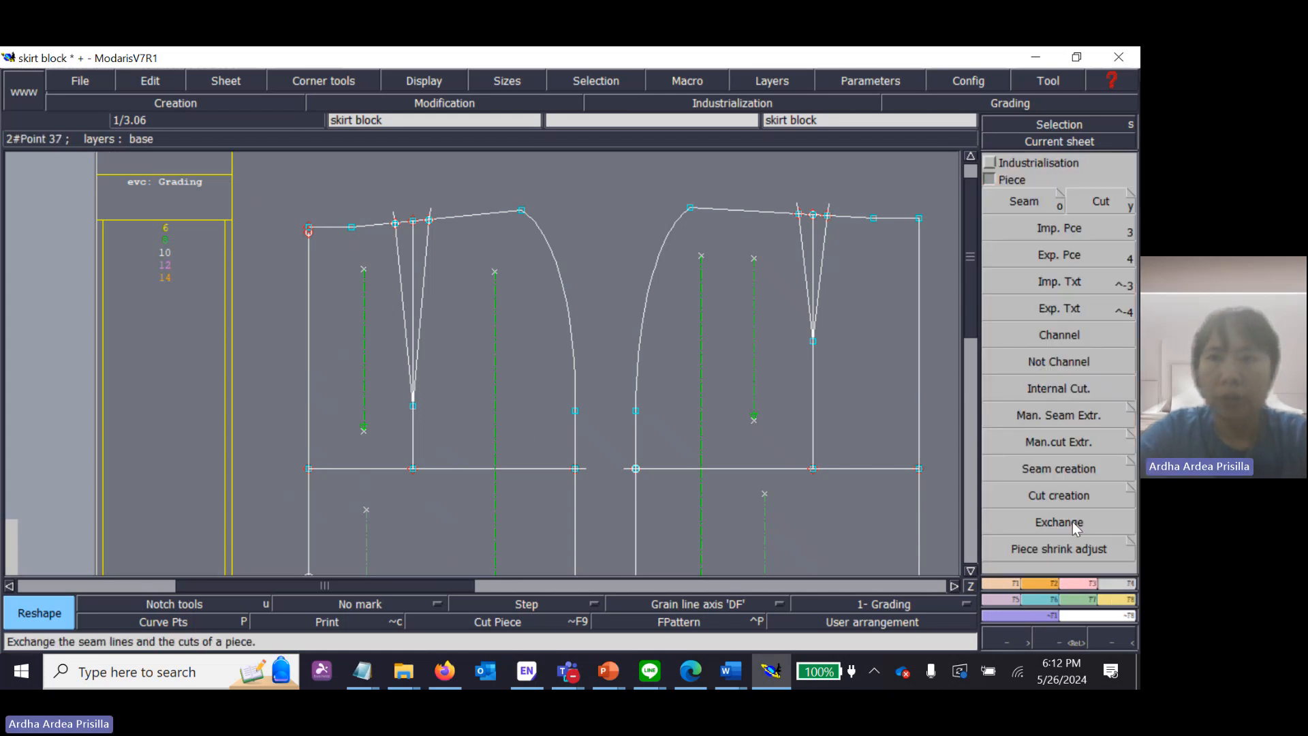
click(1022, 206)
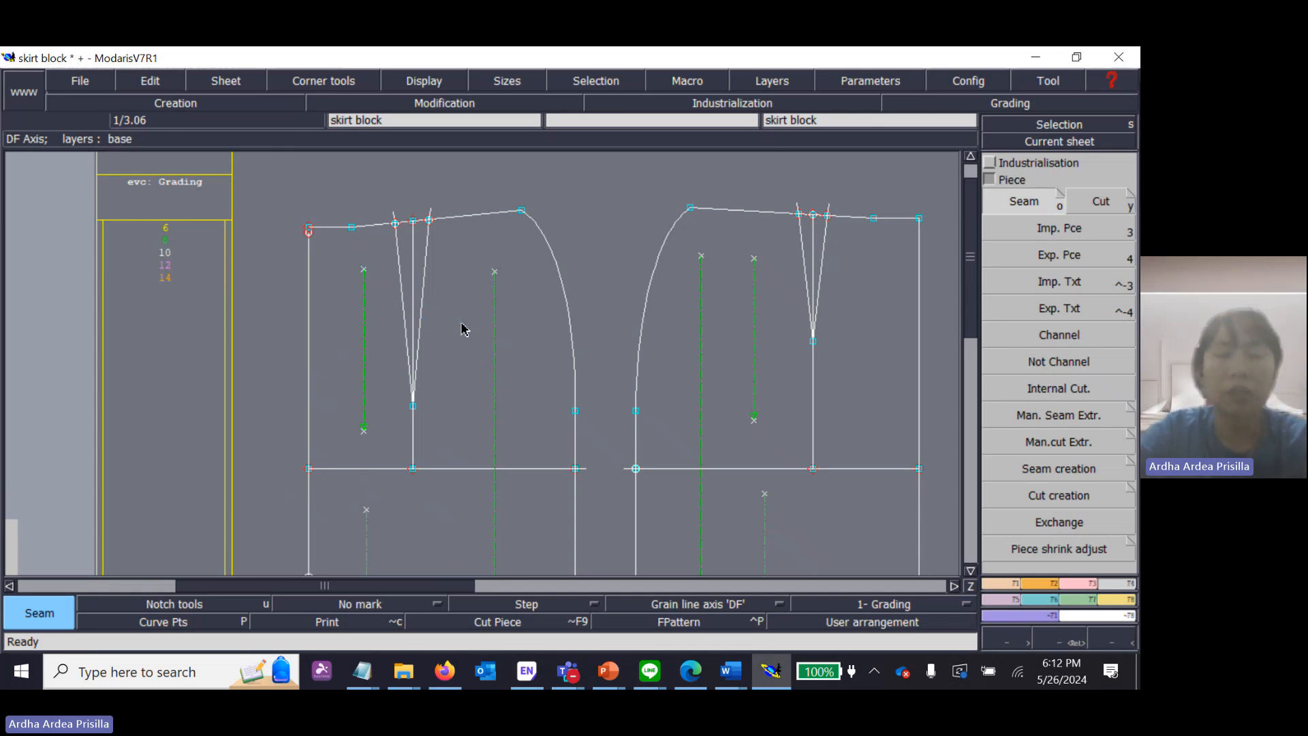
key(j)
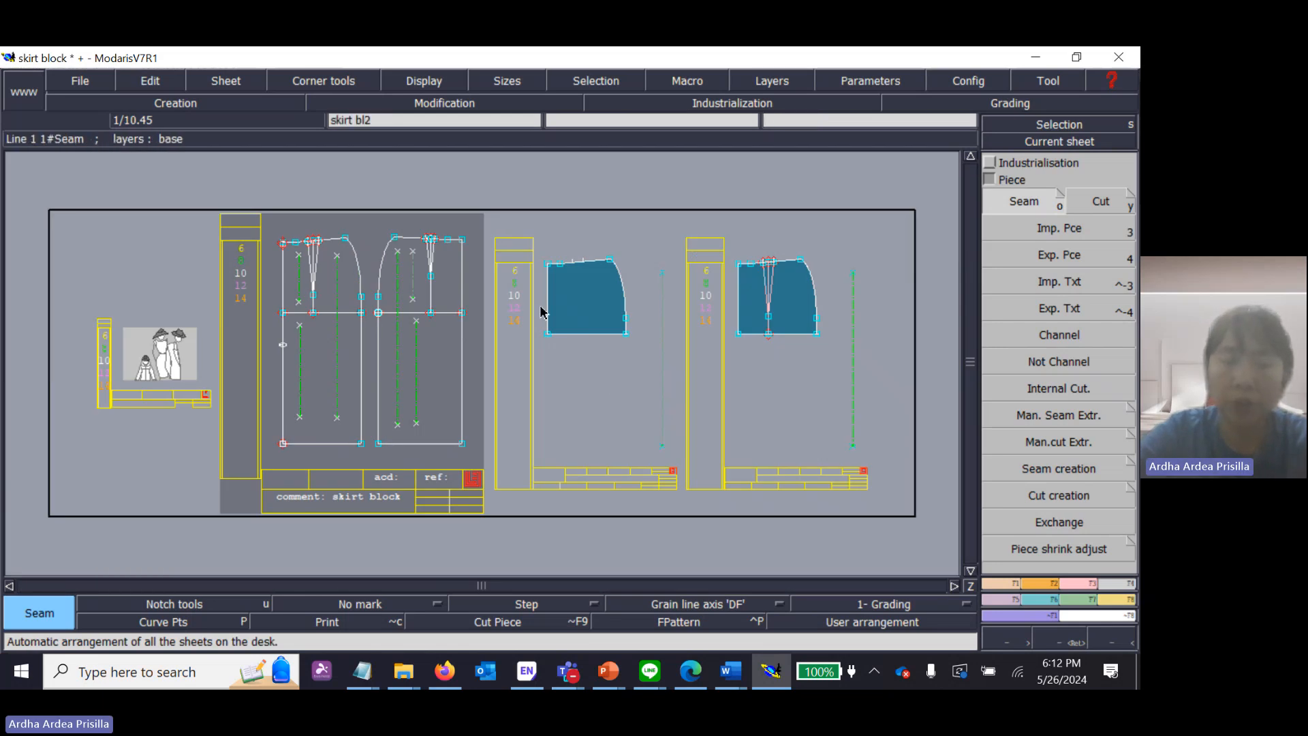
key(z)
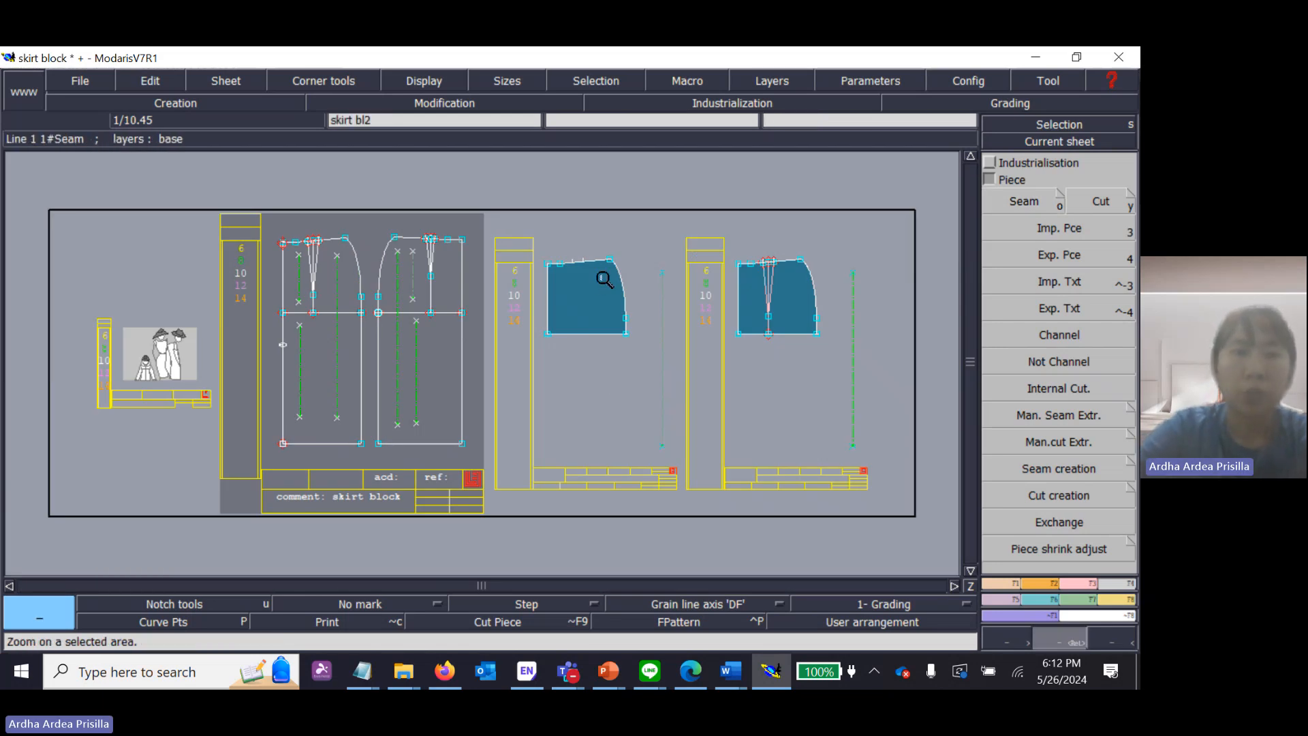
drag(263, 233, 428, 311)
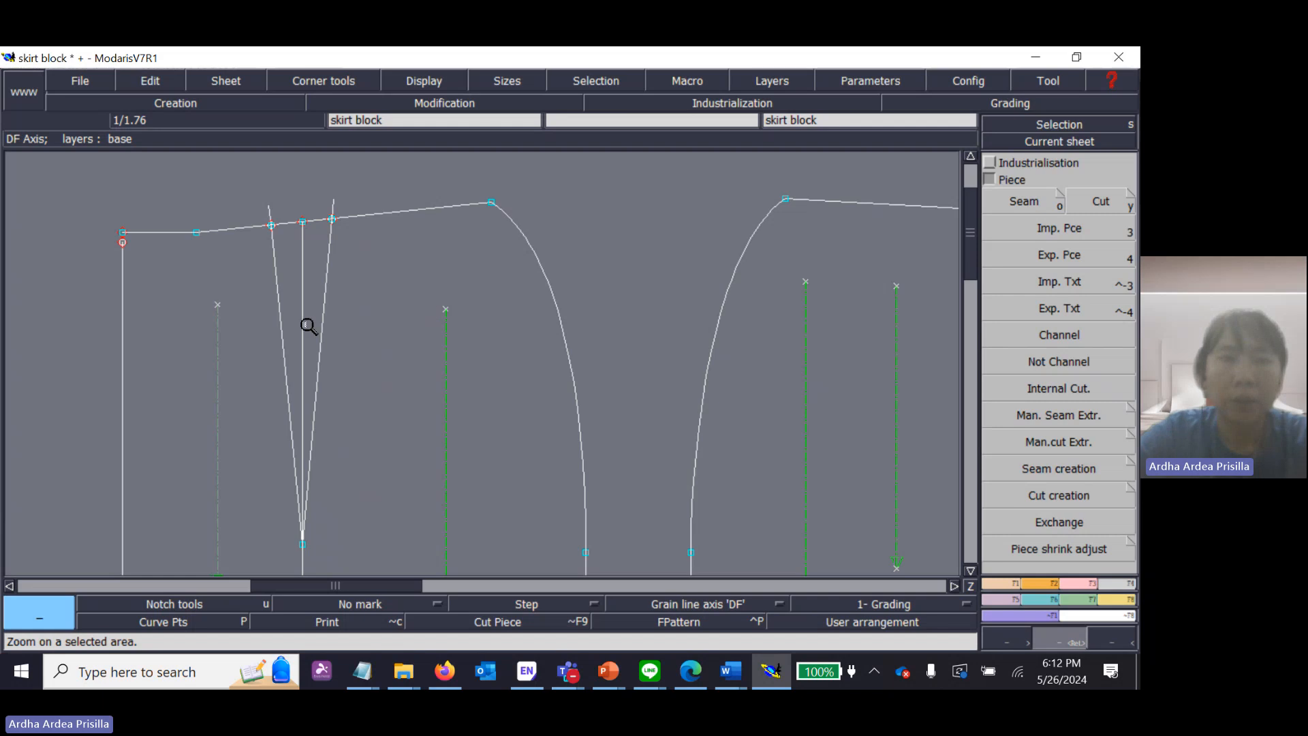
drag(107, 242, 186, 293)
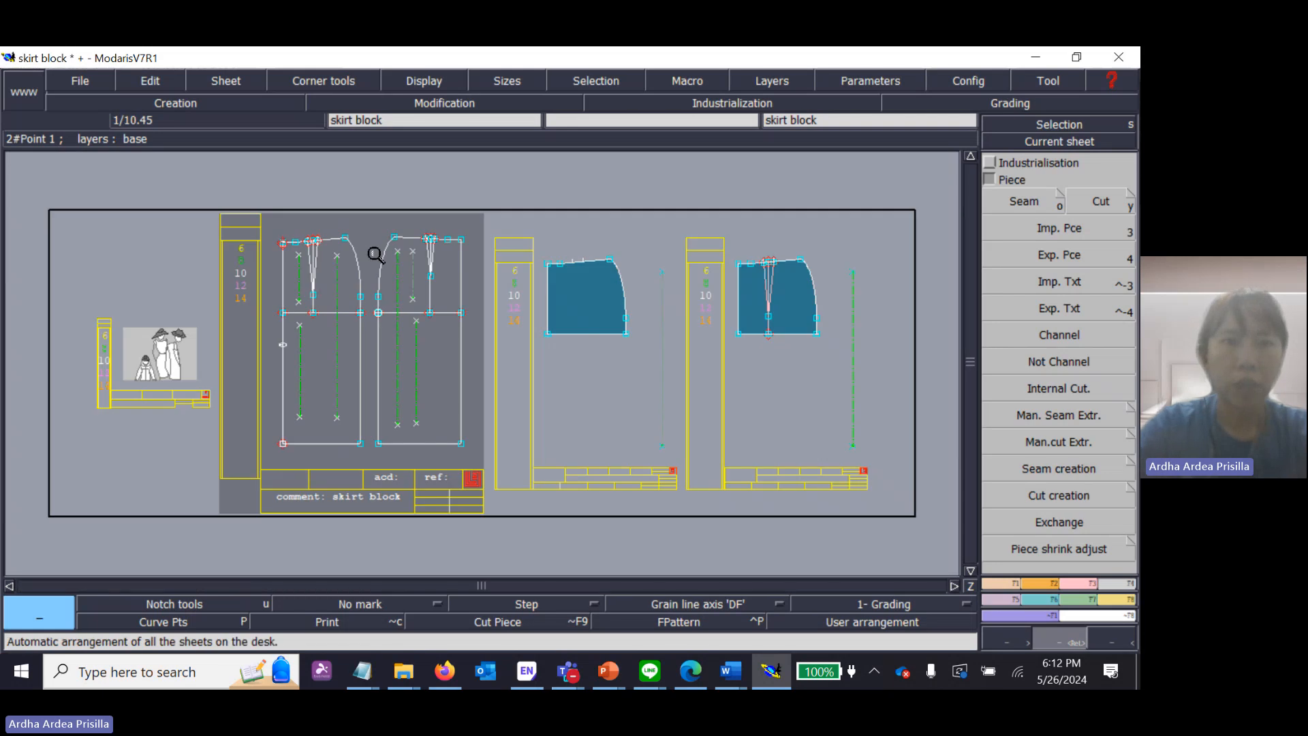
Step: Attach the end of the left piece's outer vertical edge back to the waistline corner point to close the outline
drag(262, 233, 378, 329)
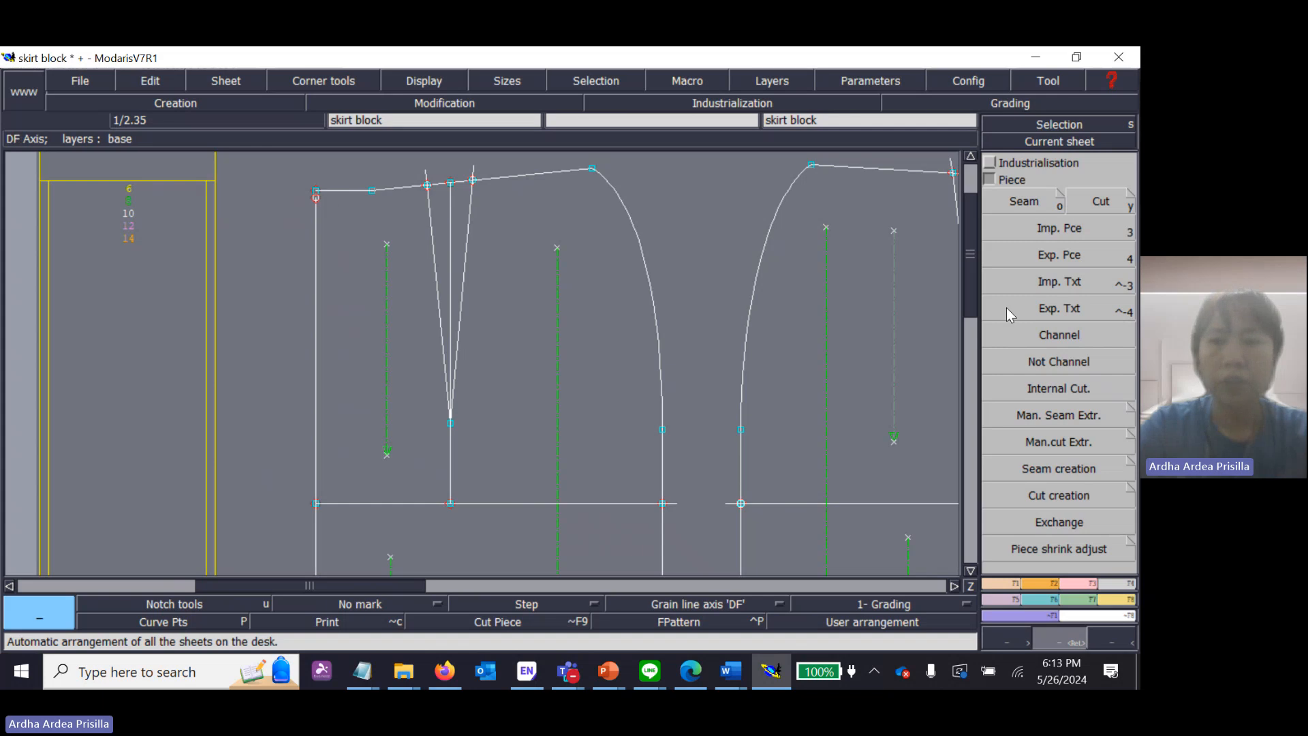
click(1049, 333)
click(1074, 584)
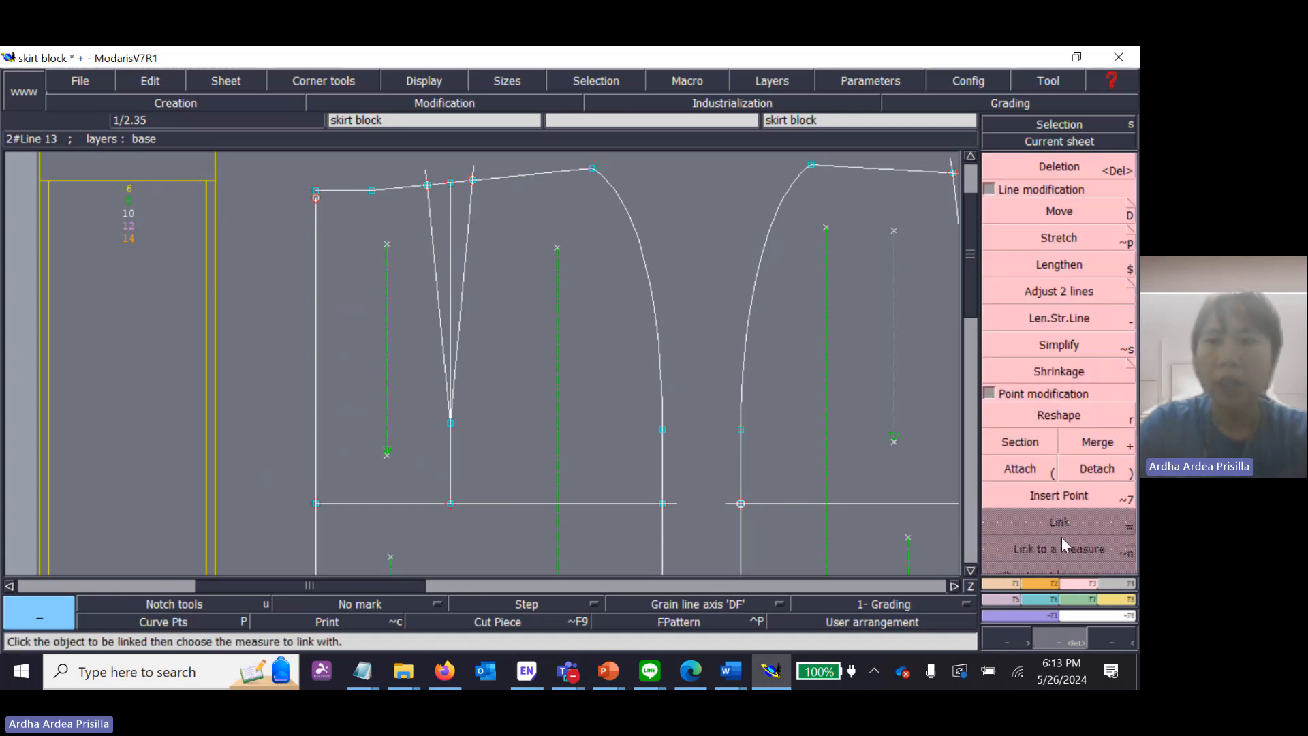
click(1019, 468)
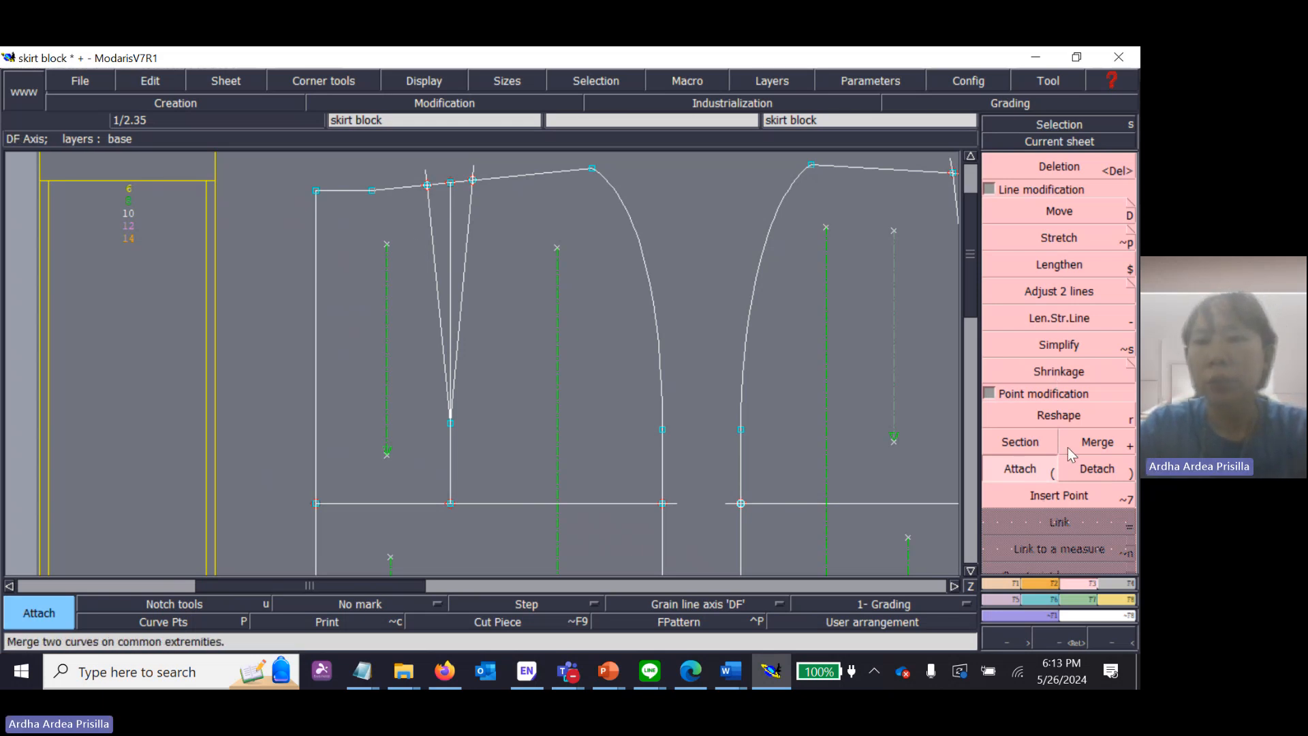
click(1099, 471)
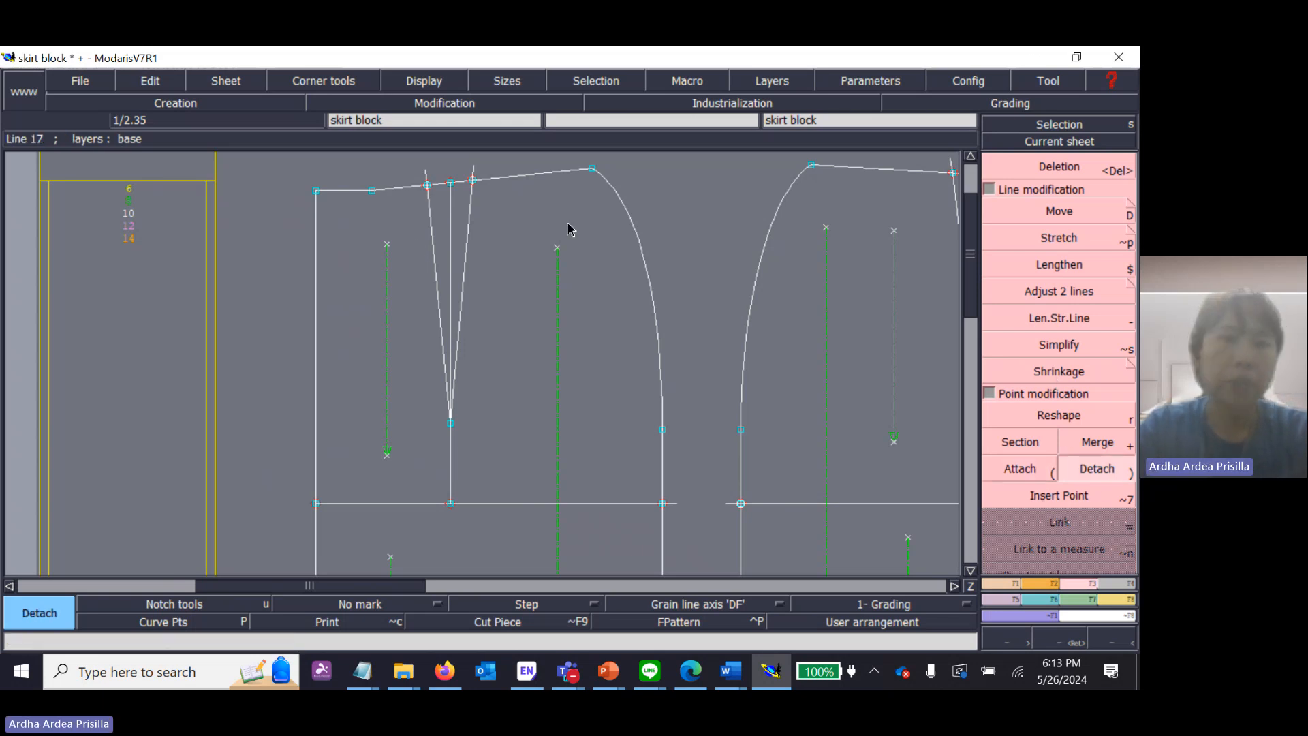
Step: Select both dart legs and the dart centre line on the left skirt piece
click(1068, 125)
click(430, 229)
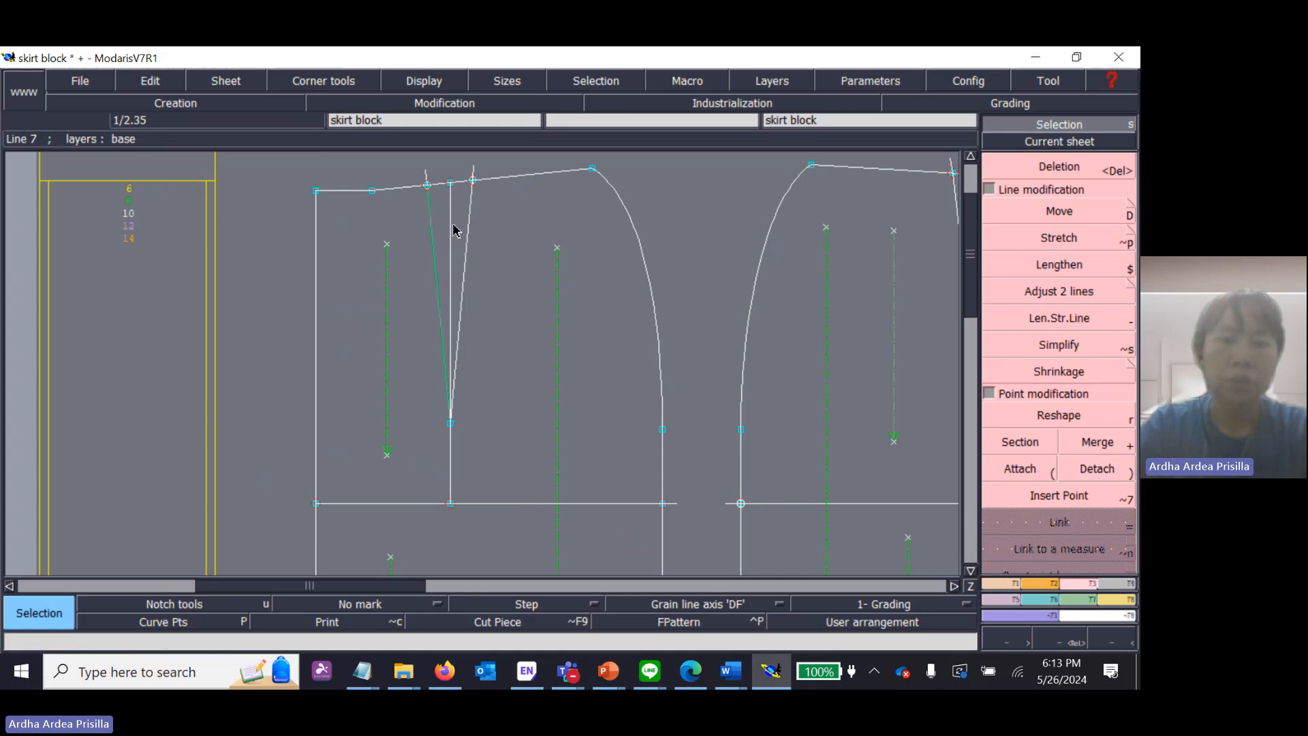
click(450, 227)
click(469, 223)
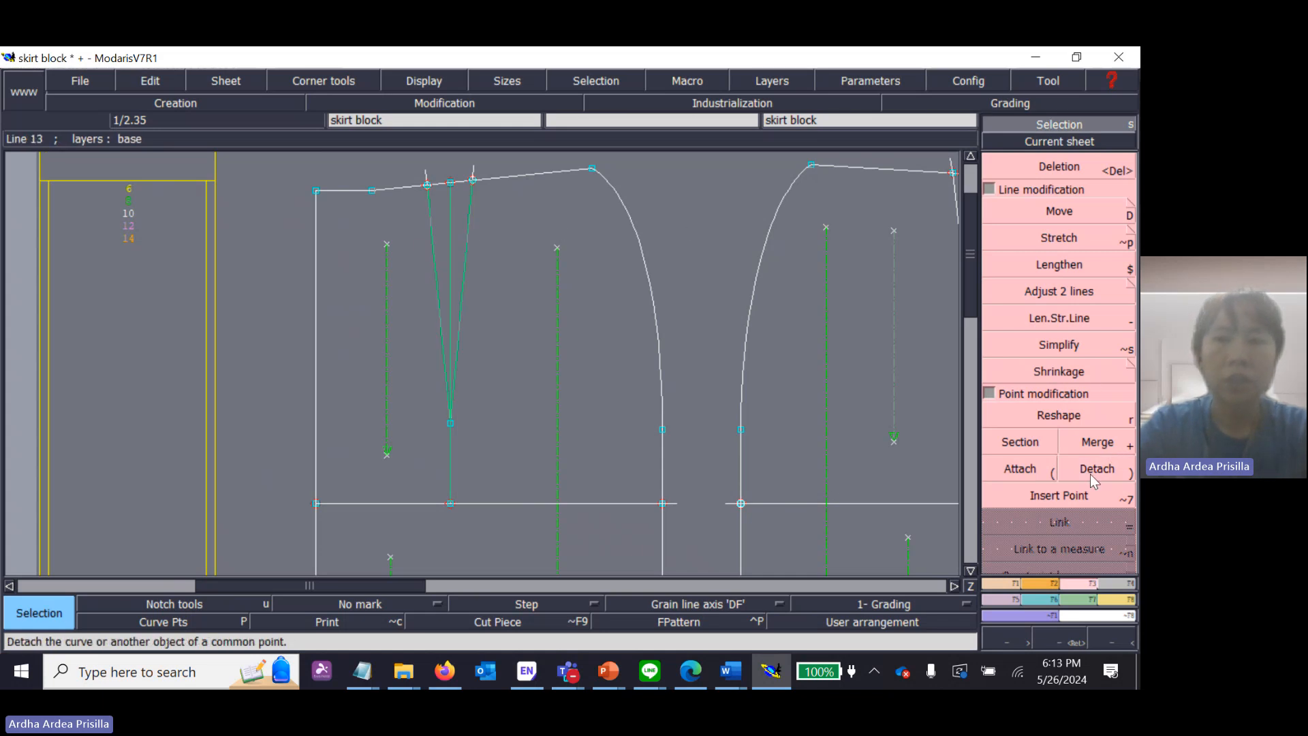
Step: Extract the left piece's waist-to-hip section with Seam, including the selected dart lines, and compare the extracted sheets
click(1107, 584)
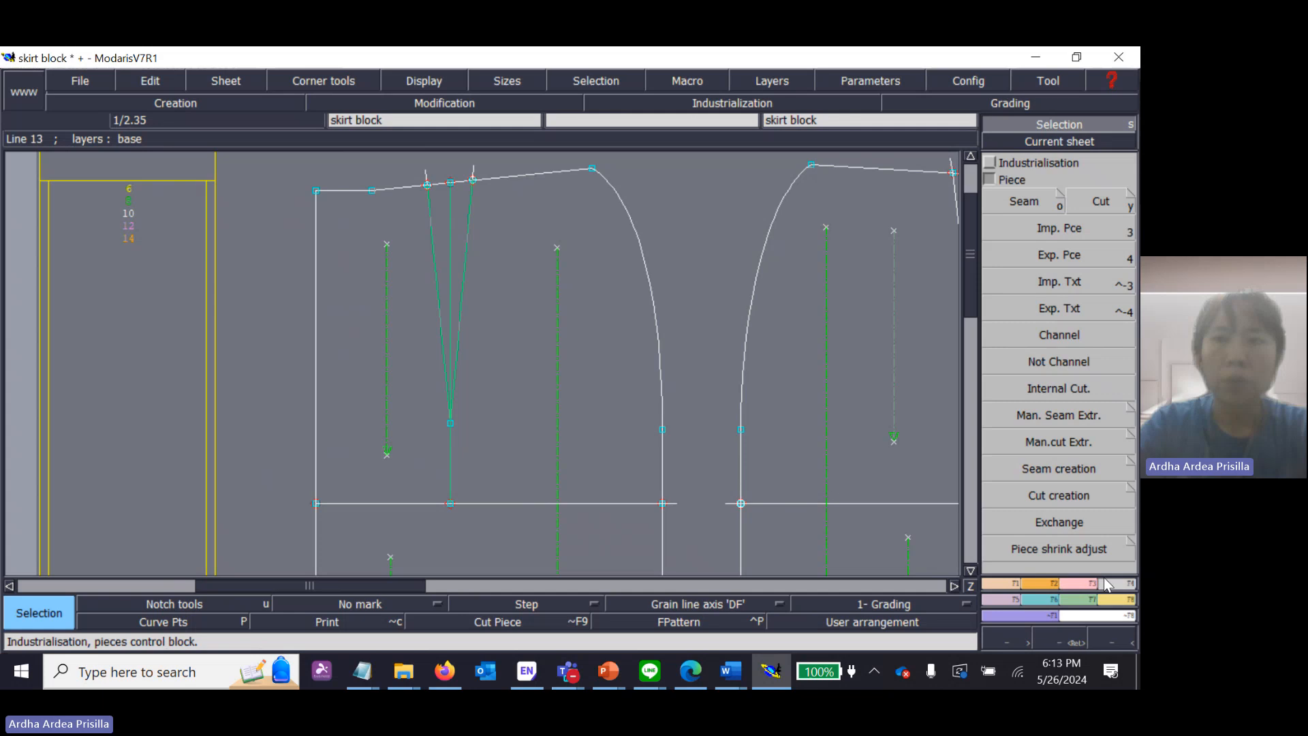
click(1037, 203)
click(366, 230)
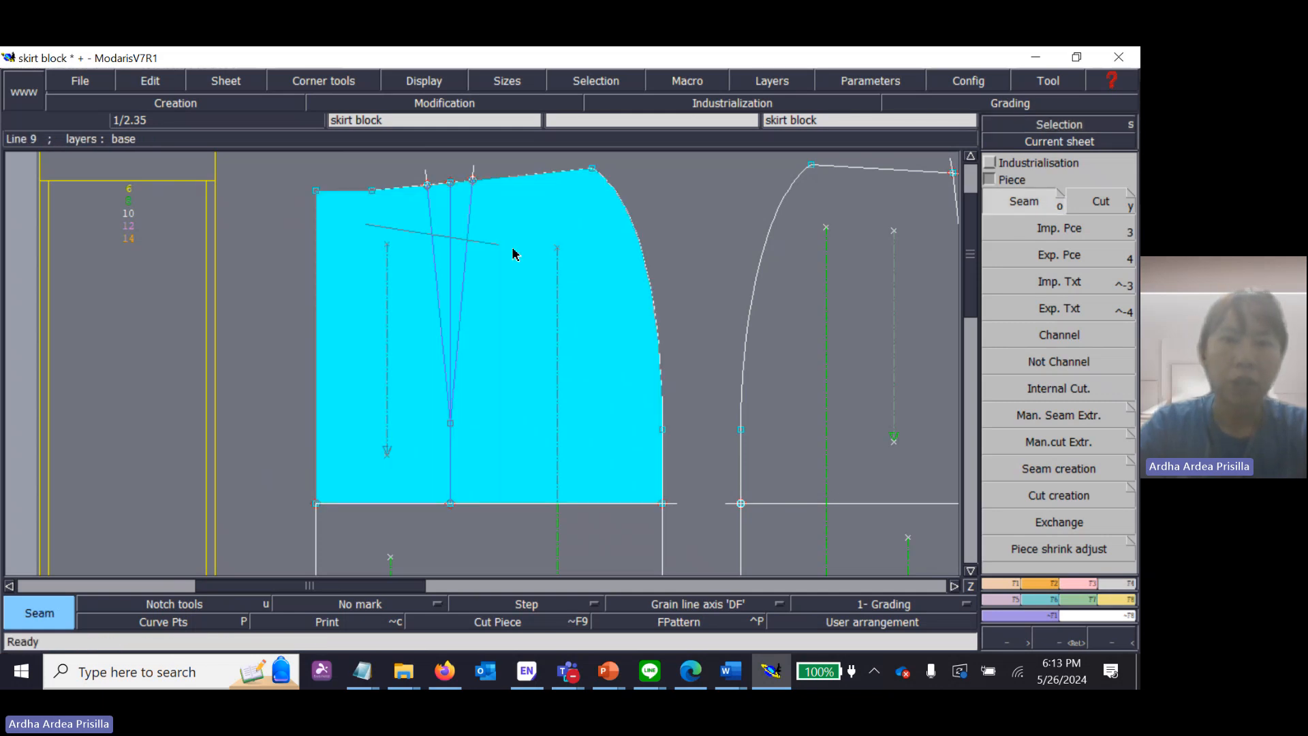
right_click(621, 364)
key(8)
key(Return)
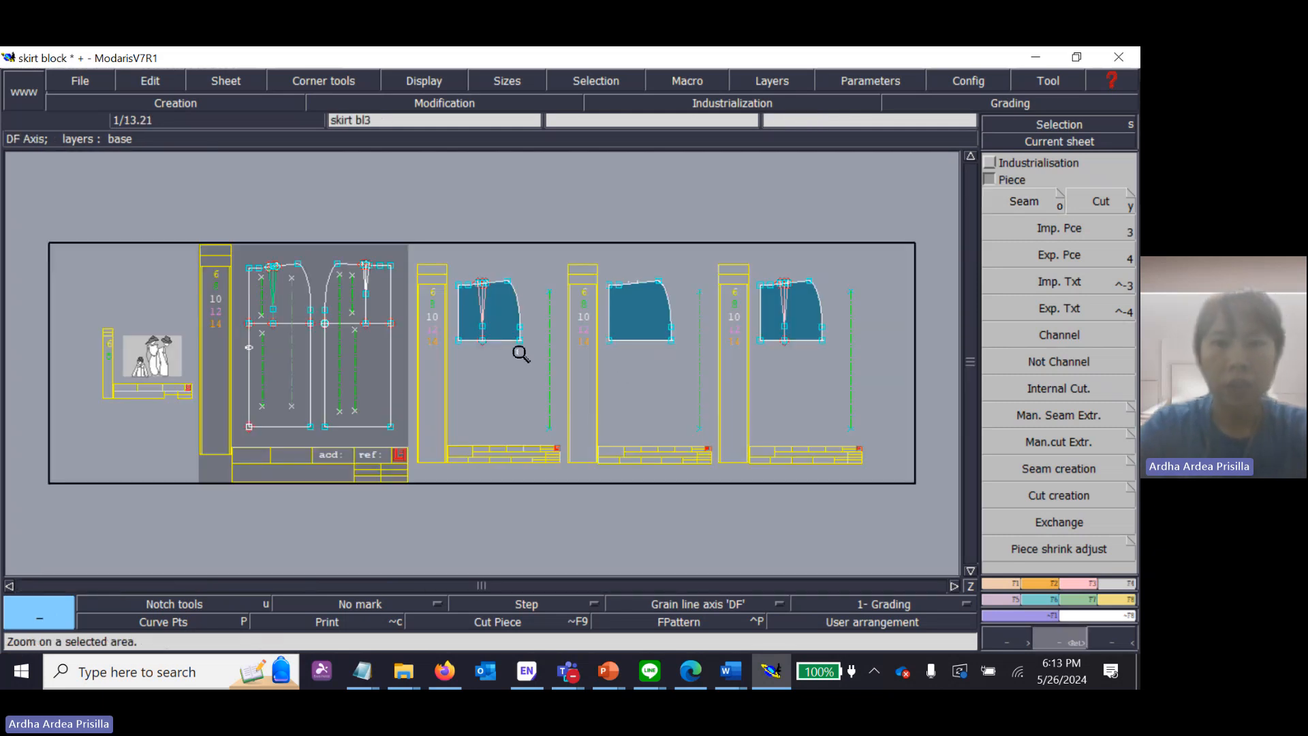
click(497, 400)
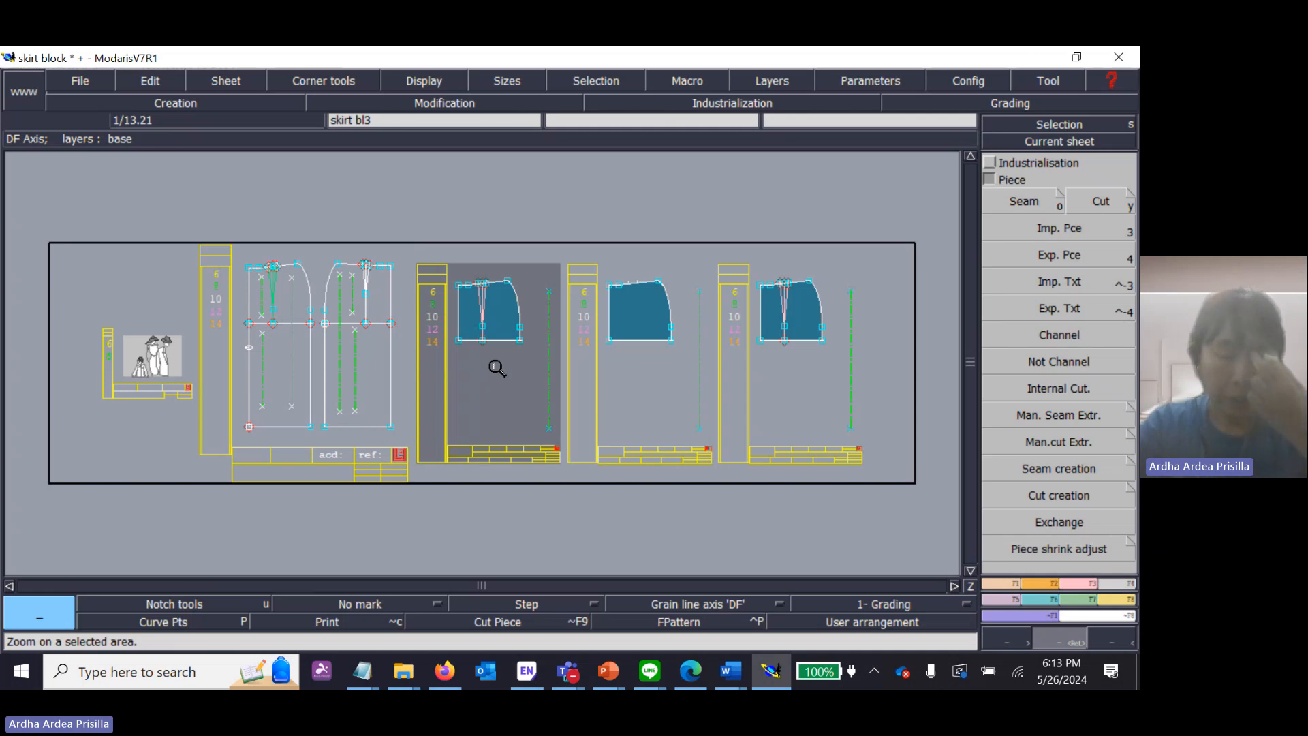
click(670, 388)
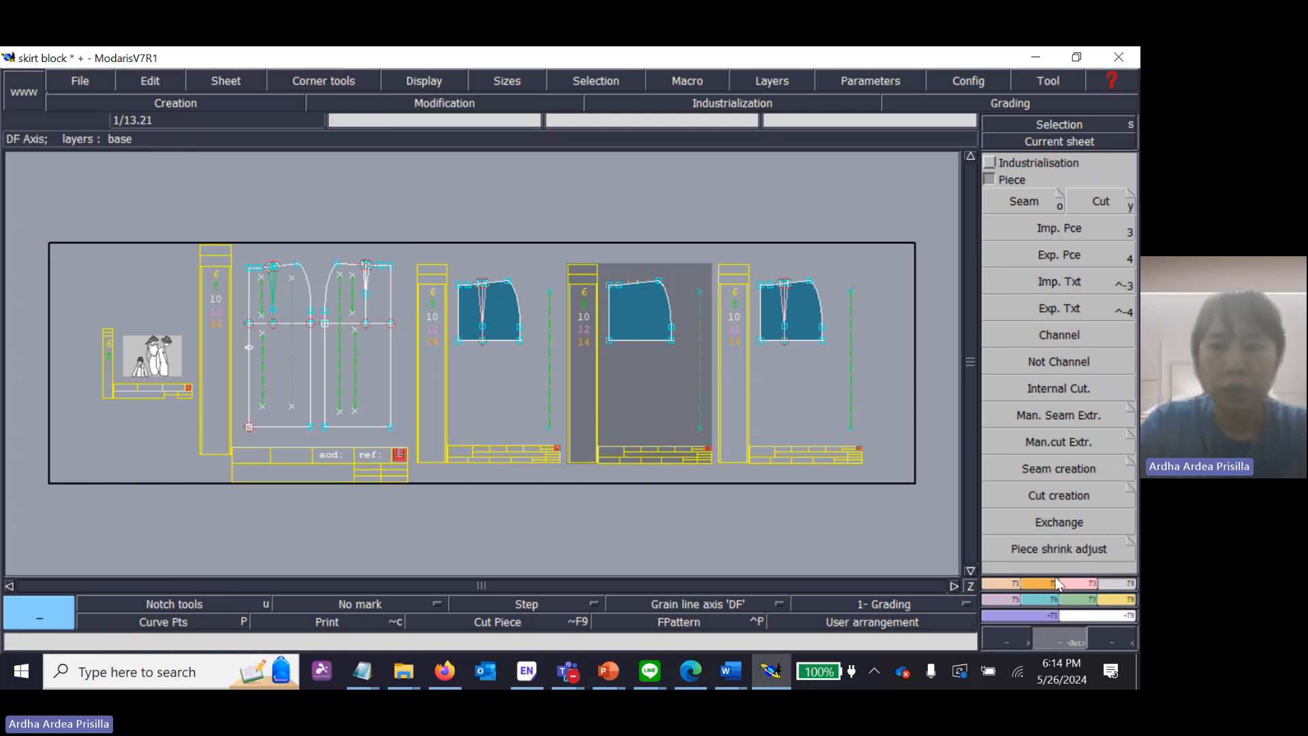
Step: Delete the sheet of the extracted piece without dart lines and rearrange all remaining sheets
click(444, 103)
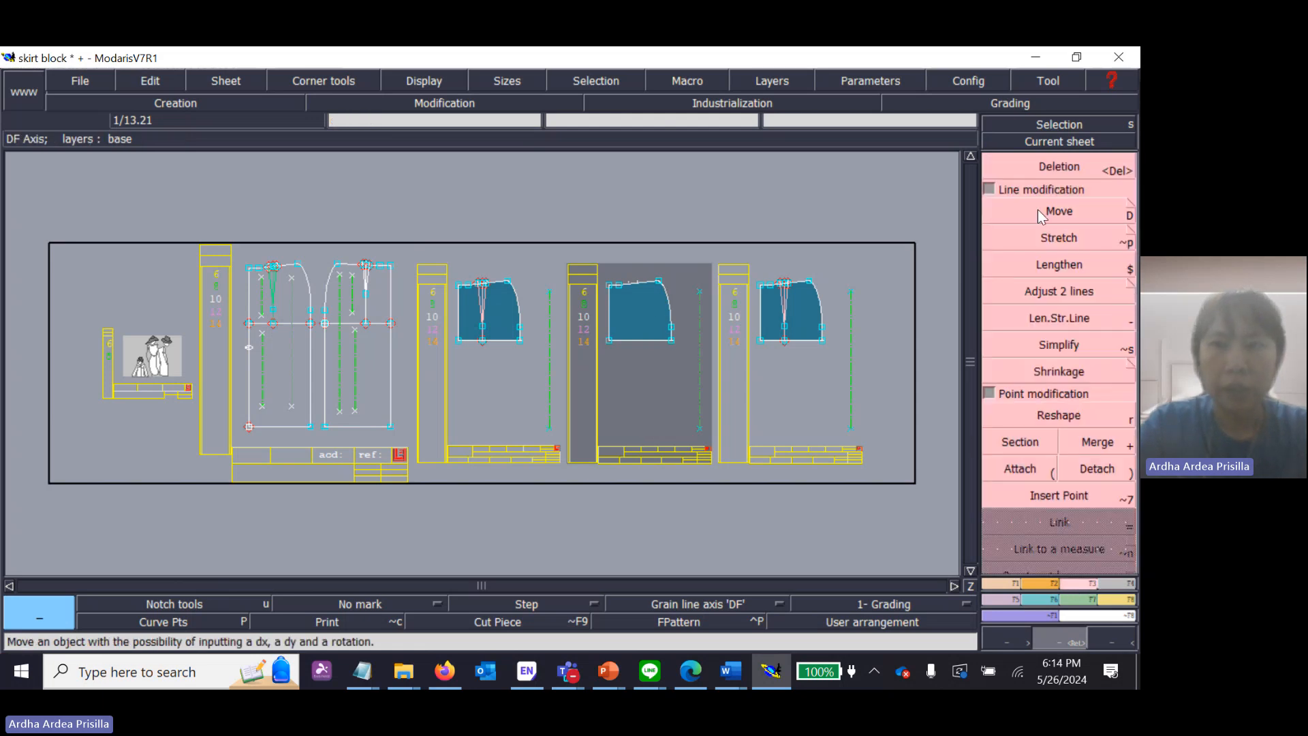
click(1068, 168)
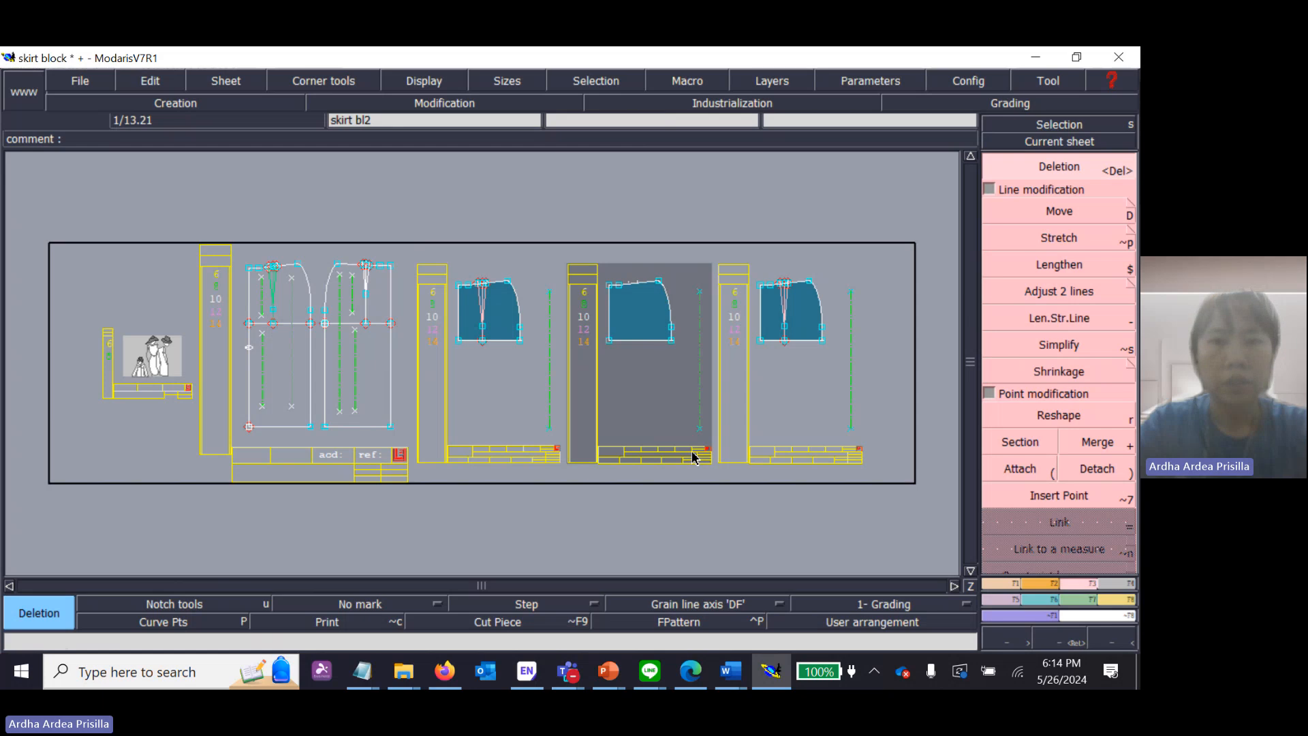
click(219, 81)
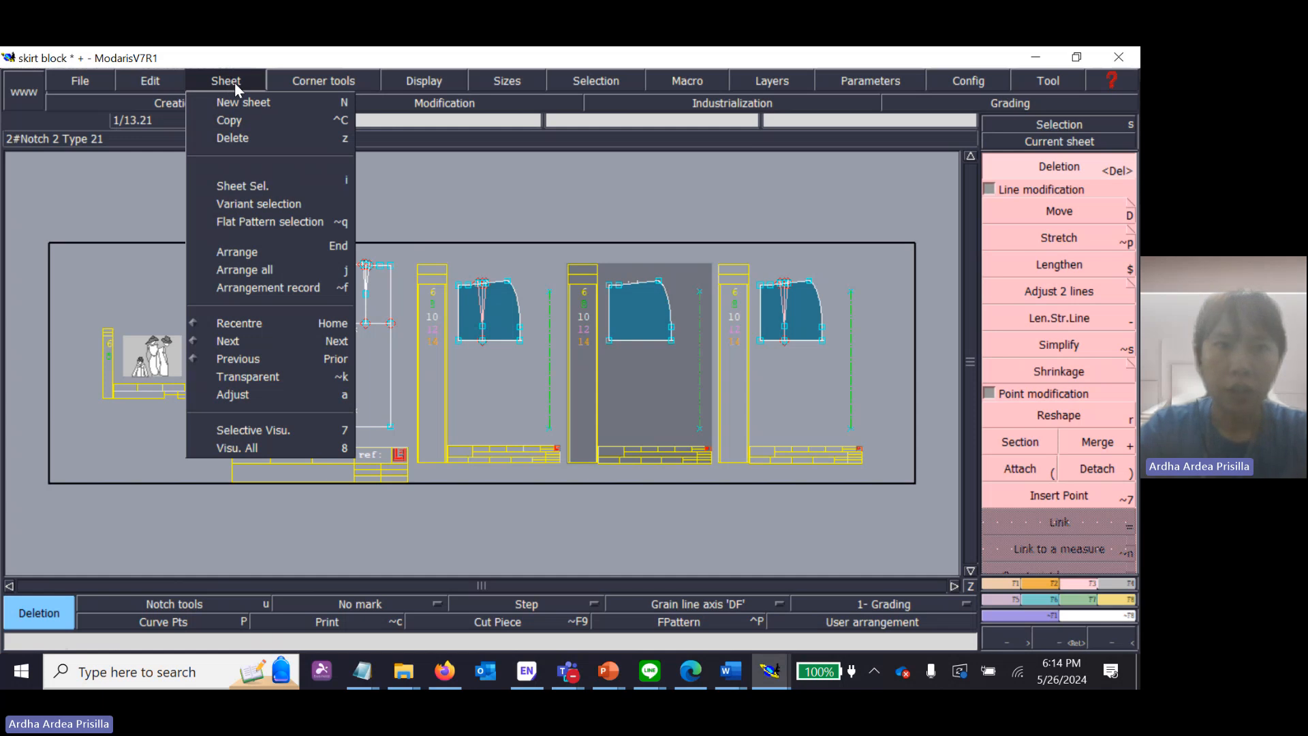
click(231, 137)
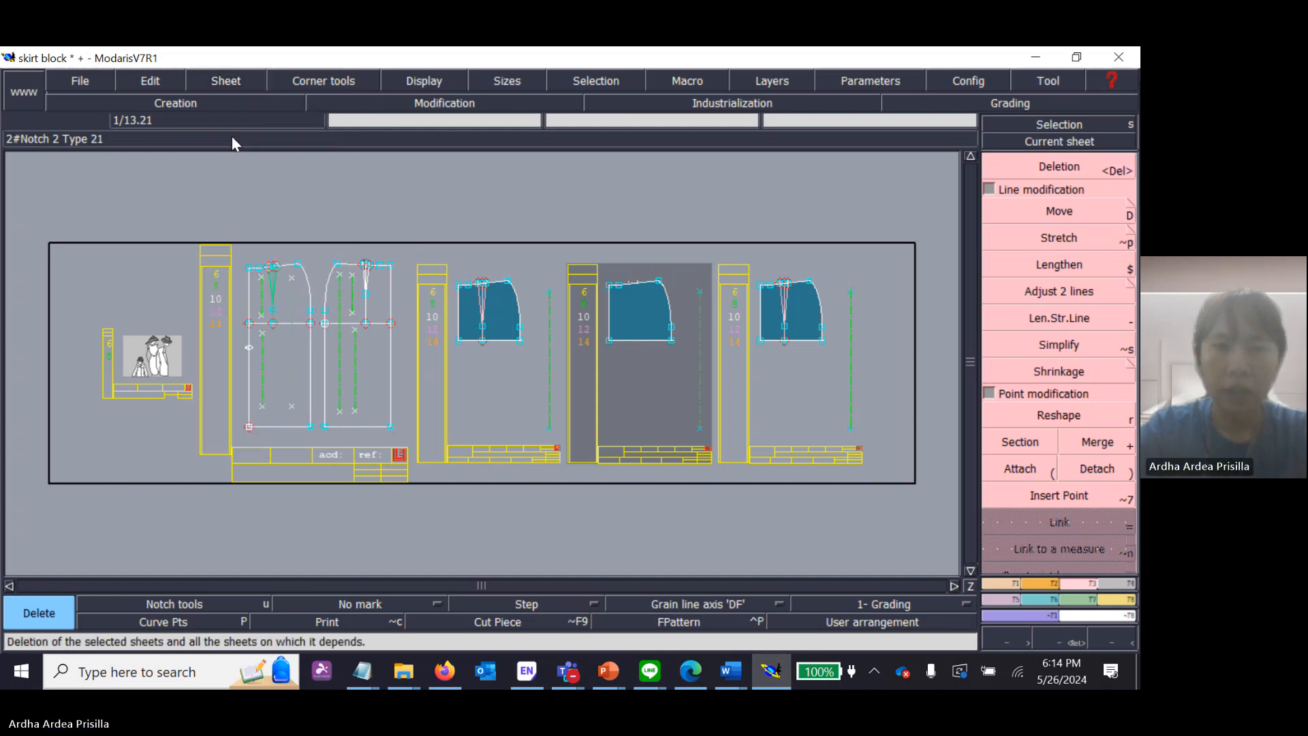
click(636, 311)
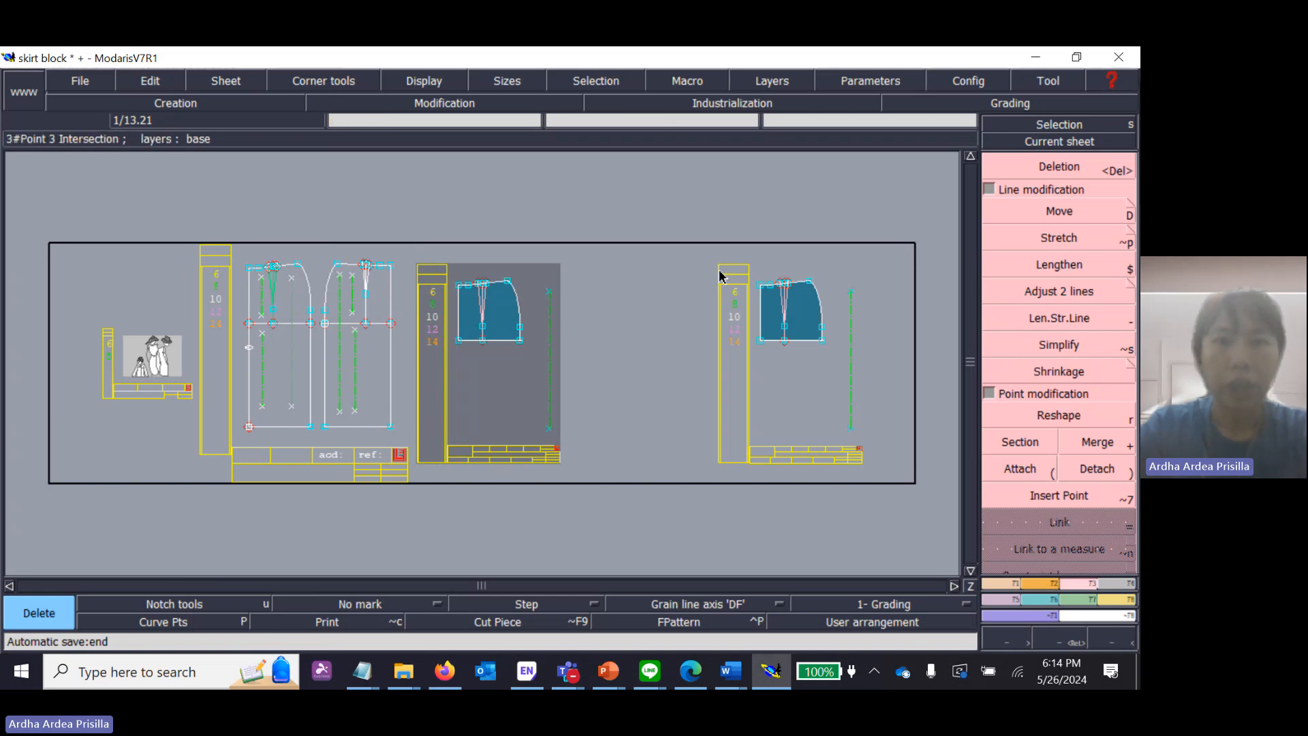
key(j)
key(Return)
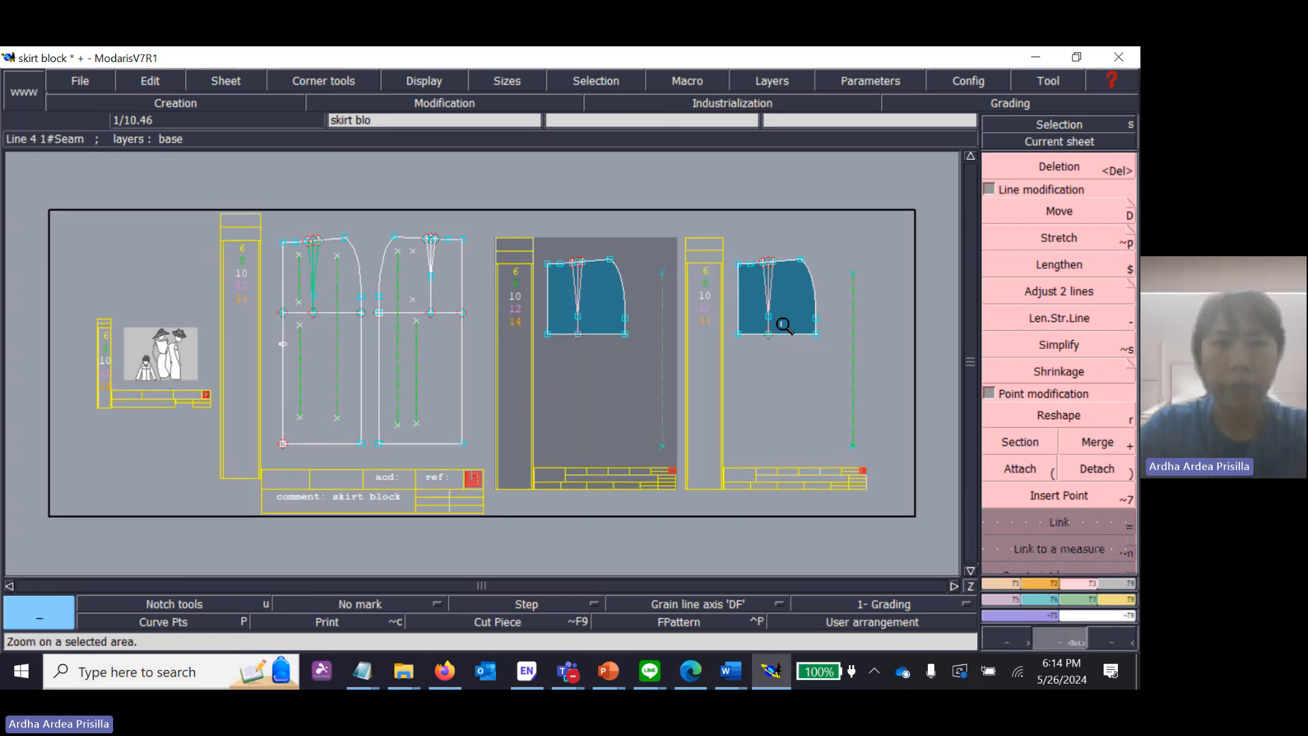
Step: Delete the second extracted piece's sheet and the sheet holding the unfilled copy of the piece
click(235, 81)
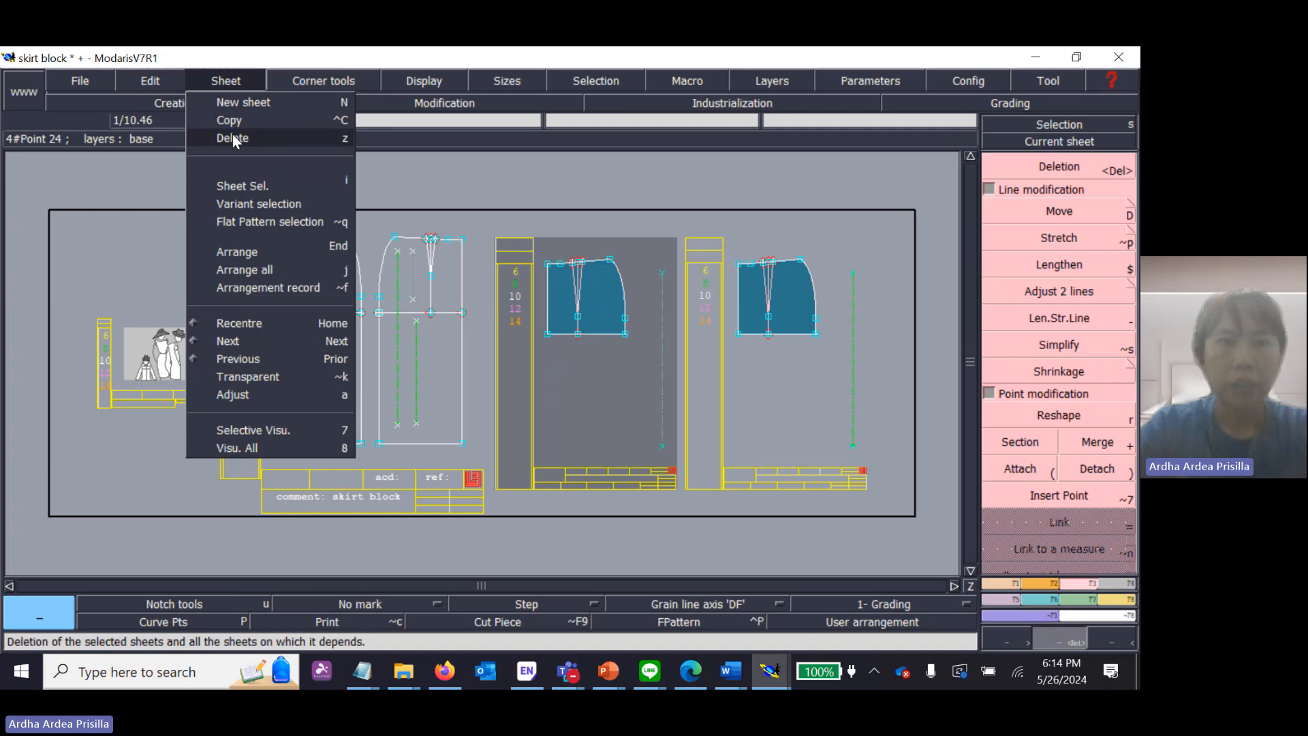
click(232, 135)
click(249, 76)
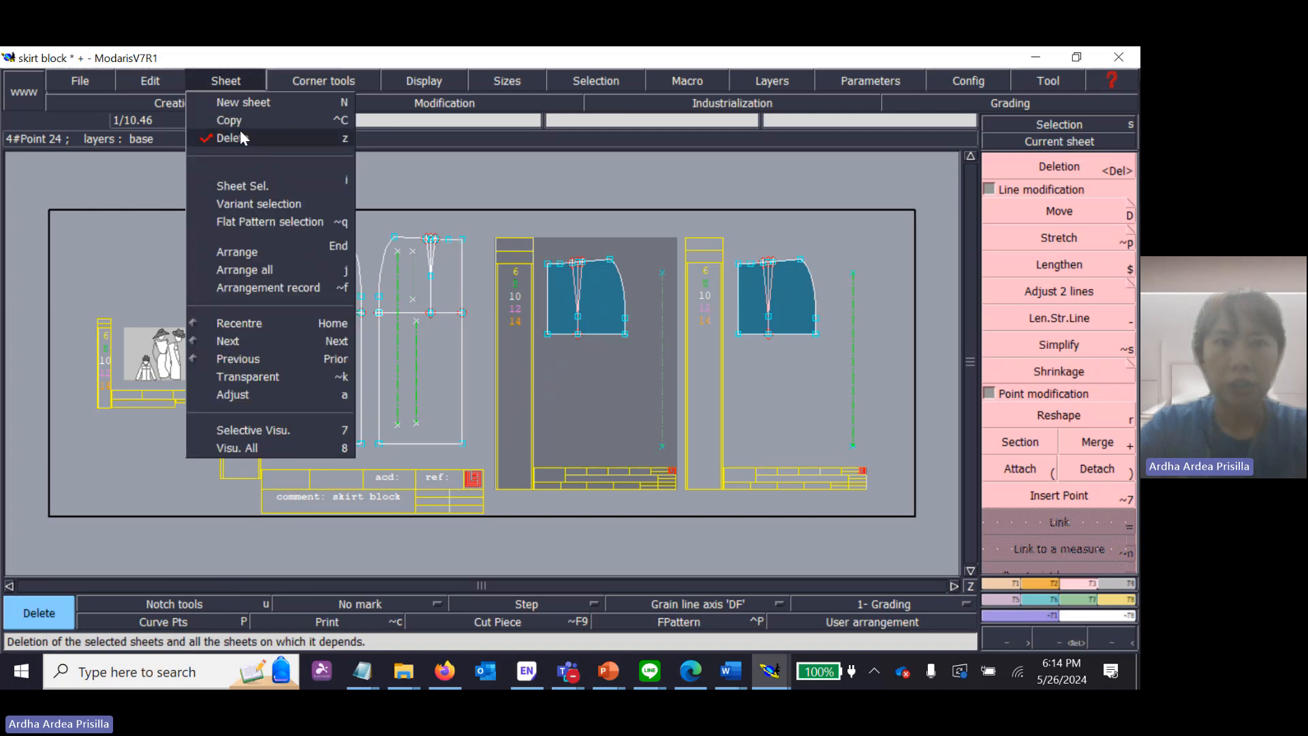
click(244, 139)
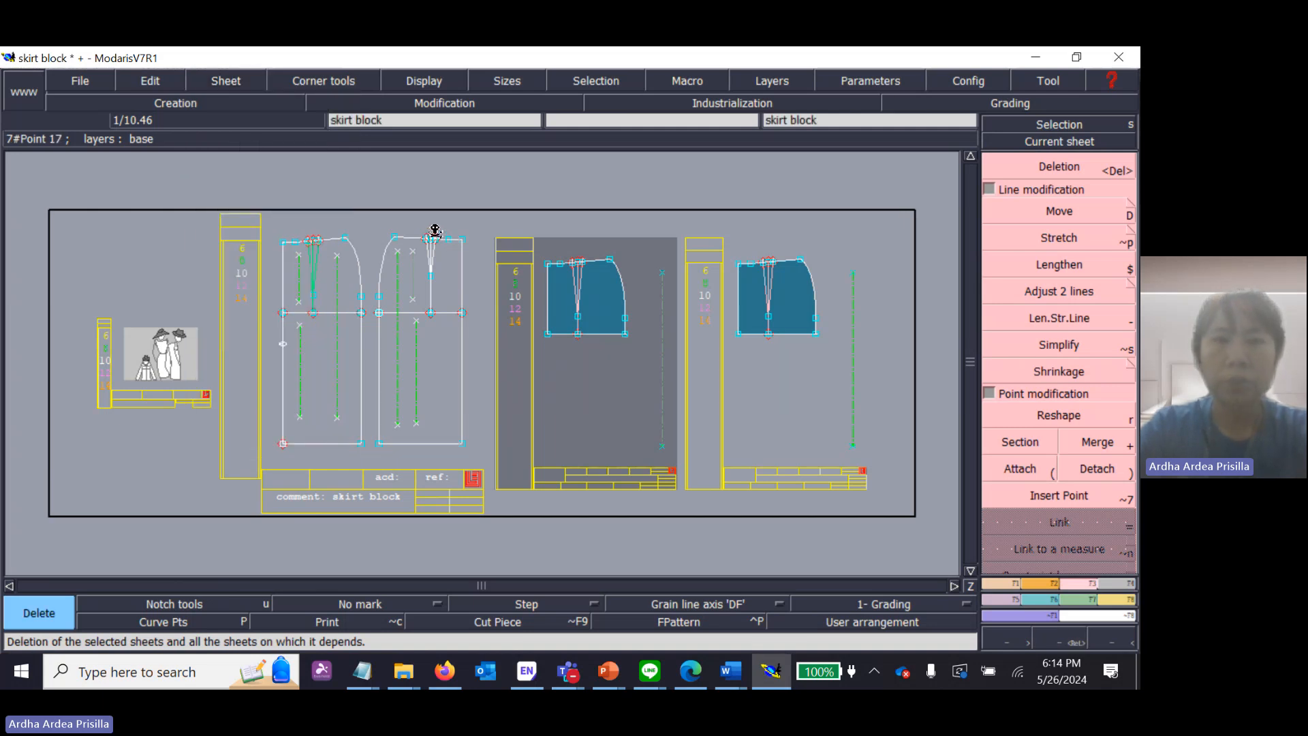
click(789, 308)
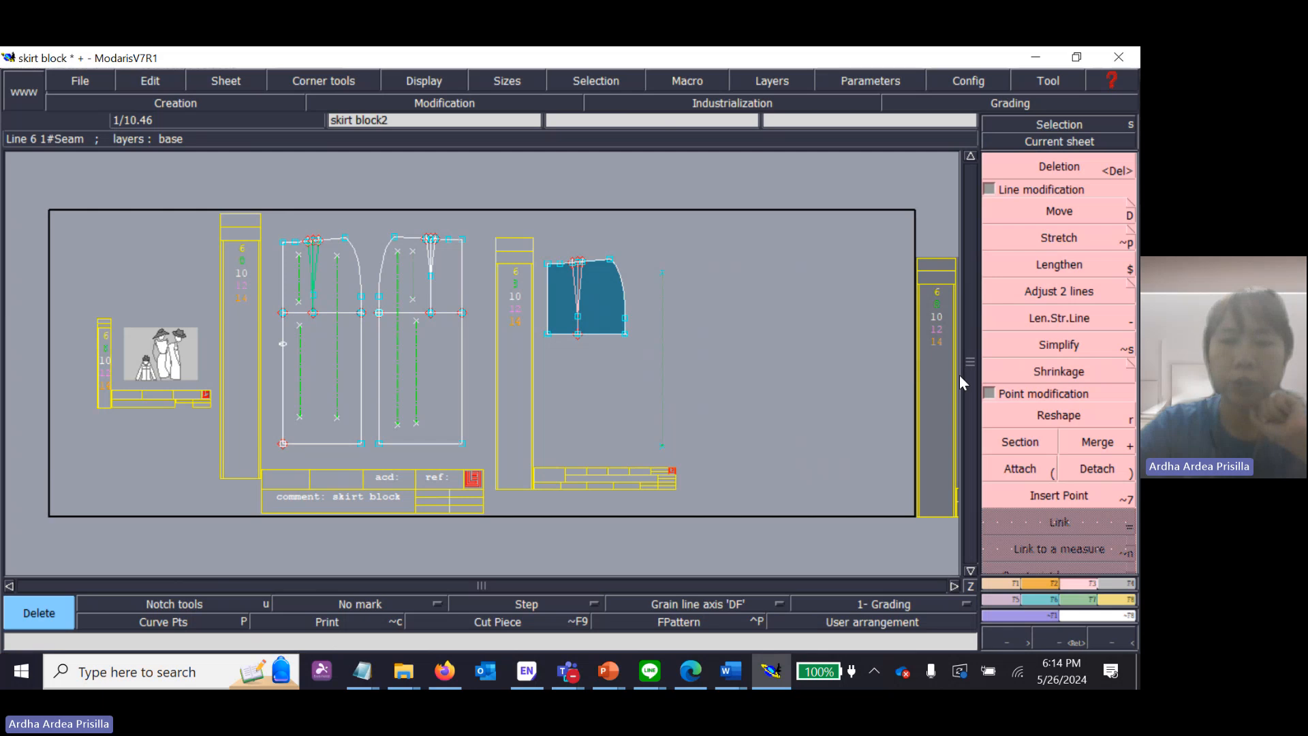
click(837, 362)
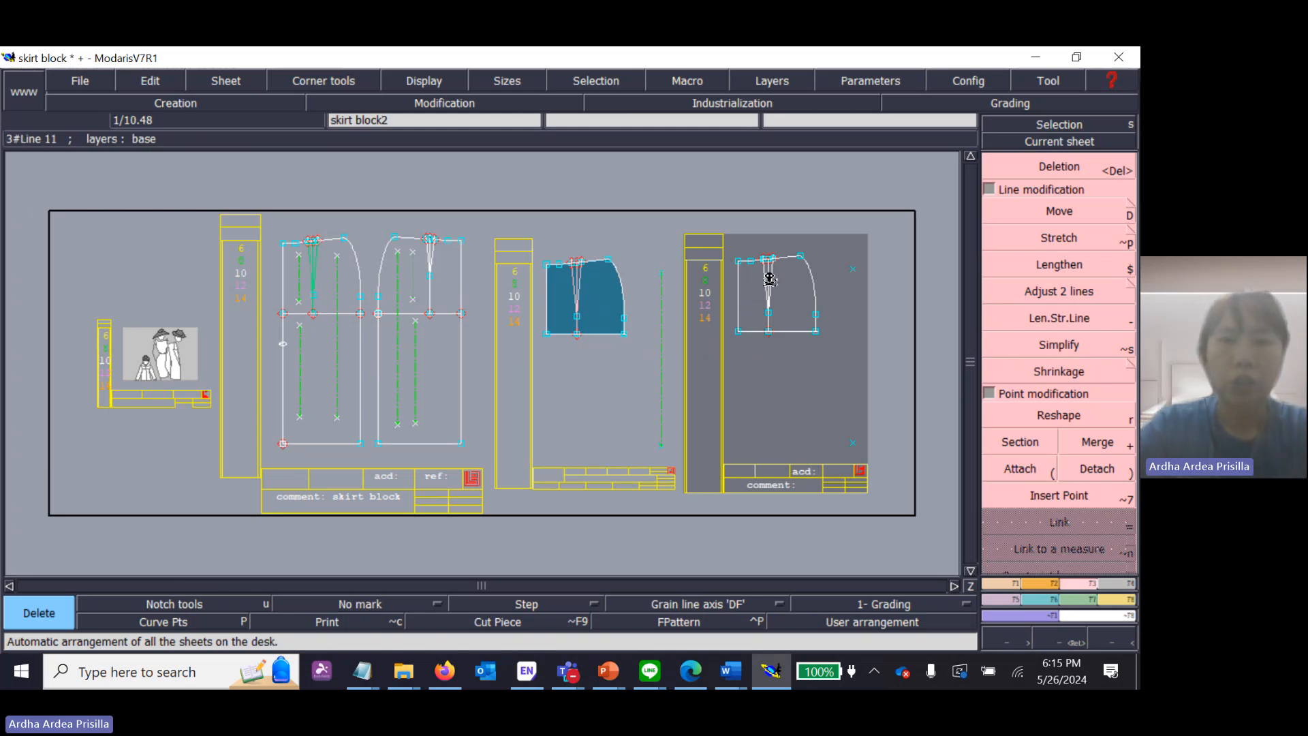
click(781, 291)
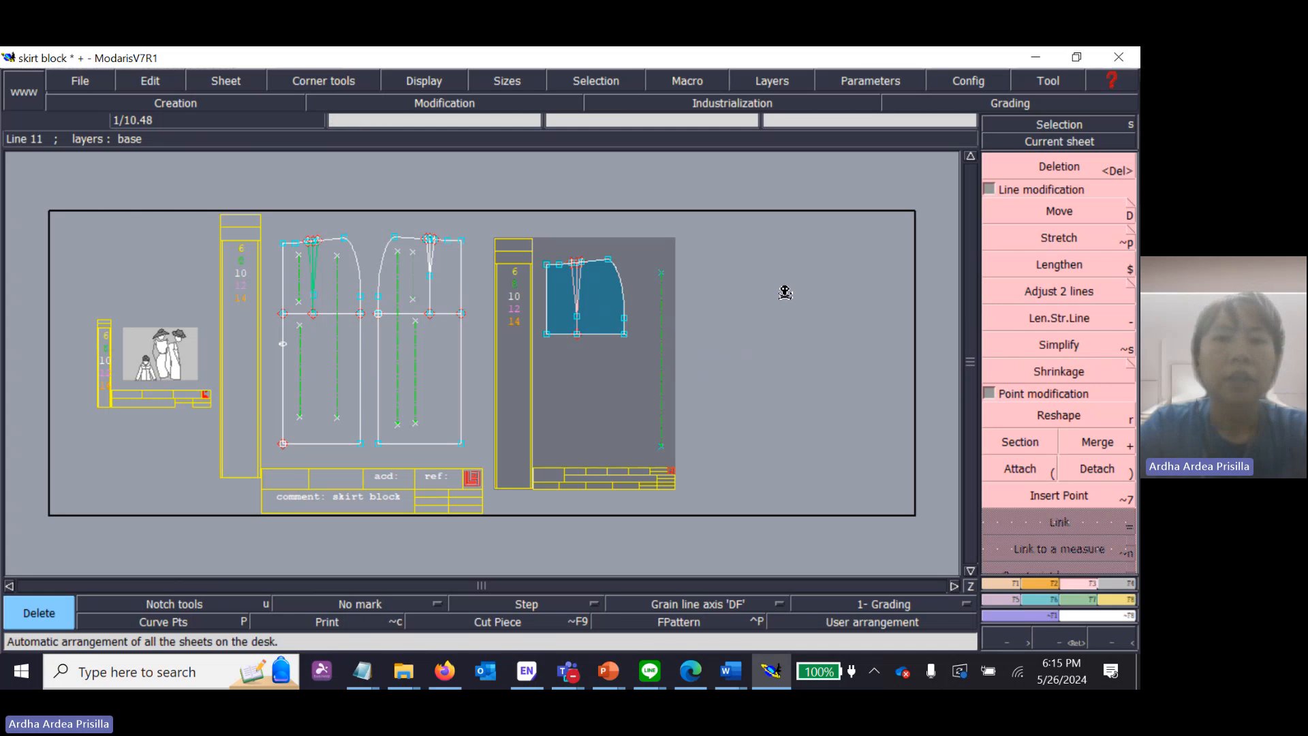
Step: Extract the left piece's waist-to-hip section with Seam, taking in the areas around the dart, and display all sheets
key(Return)
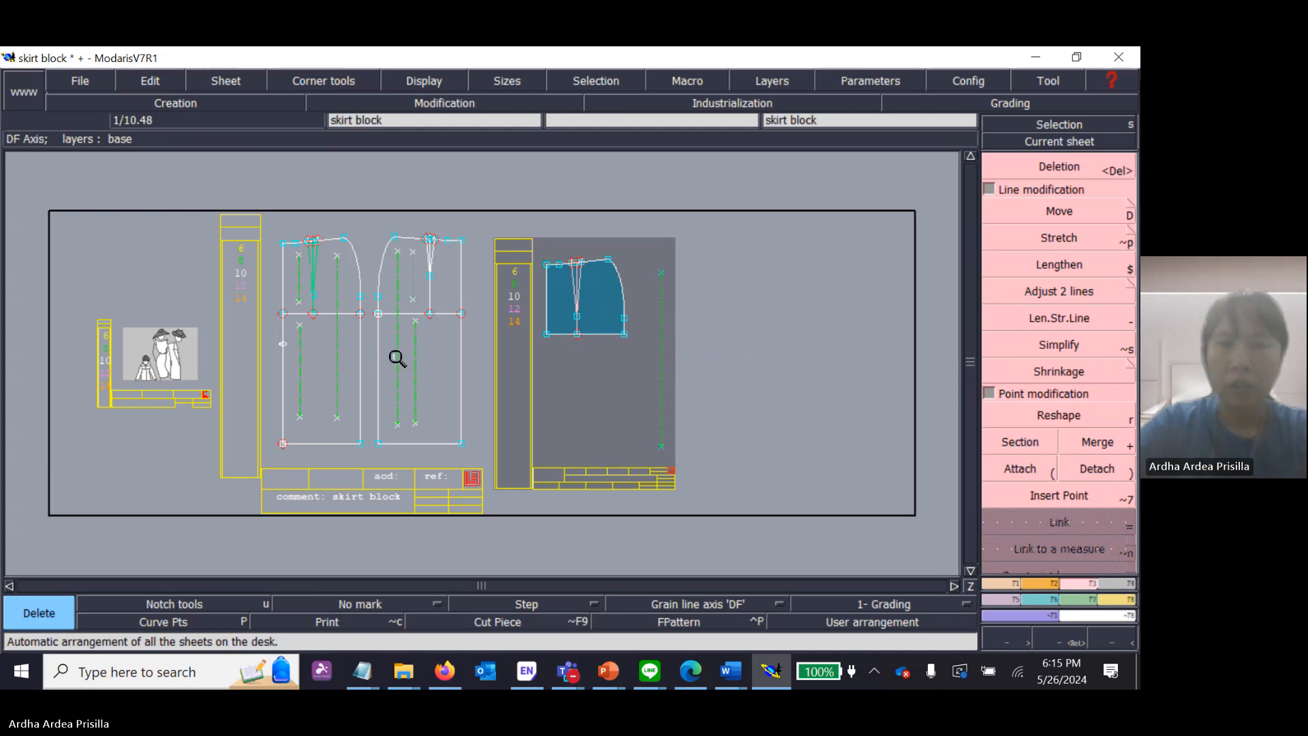
drag(265, 237, 367, 346)
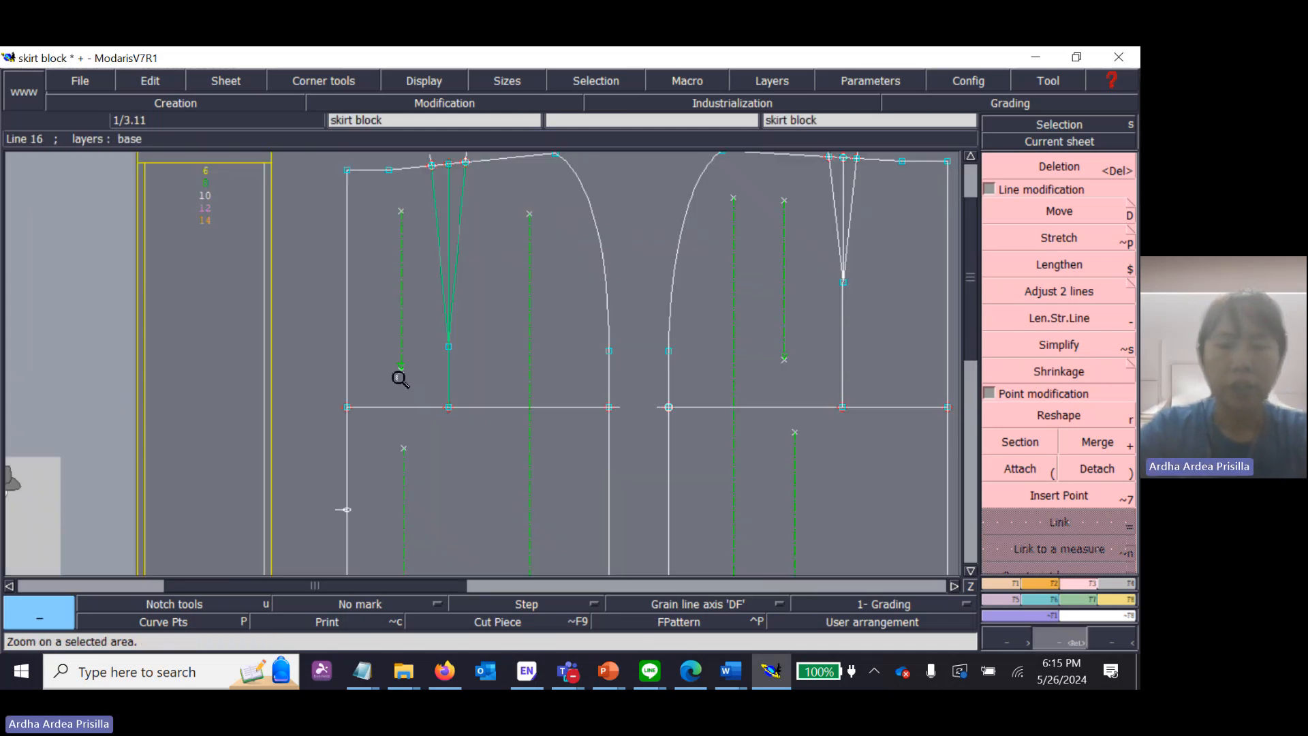
drag(971, 323, 974, 309)
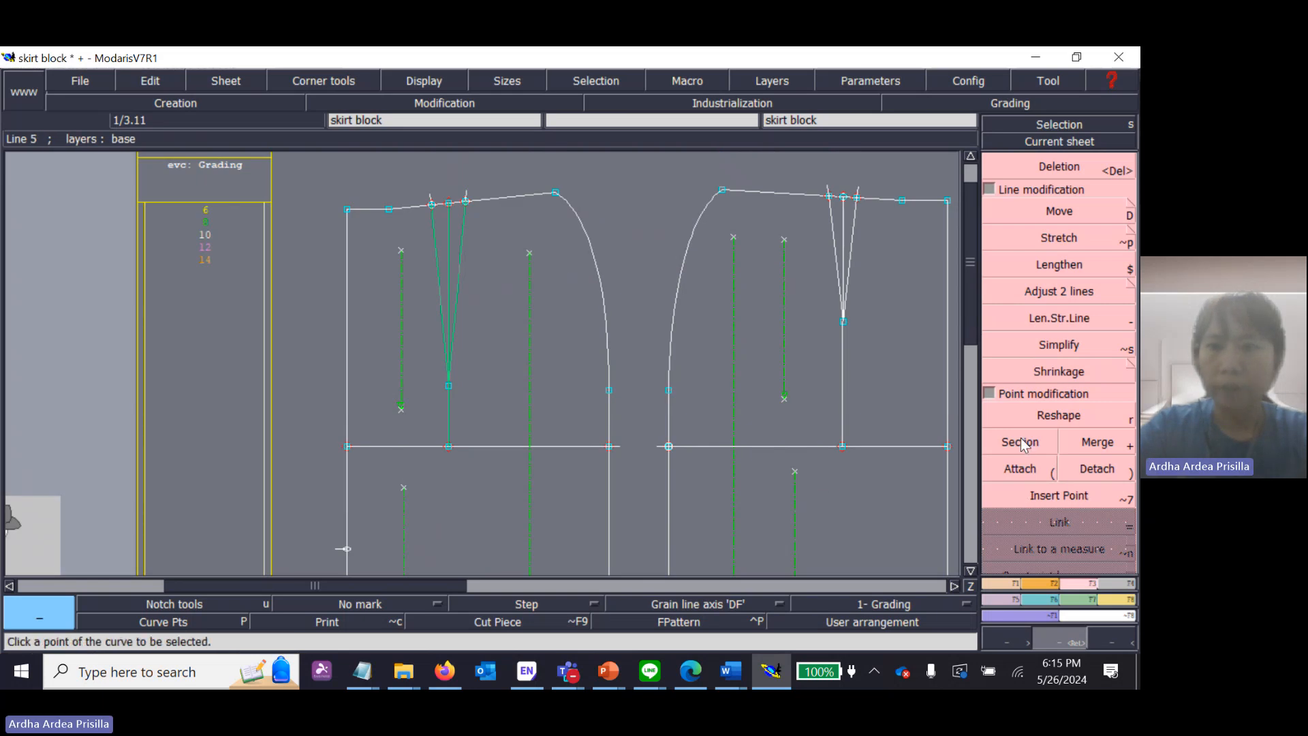
click(1120, 590)
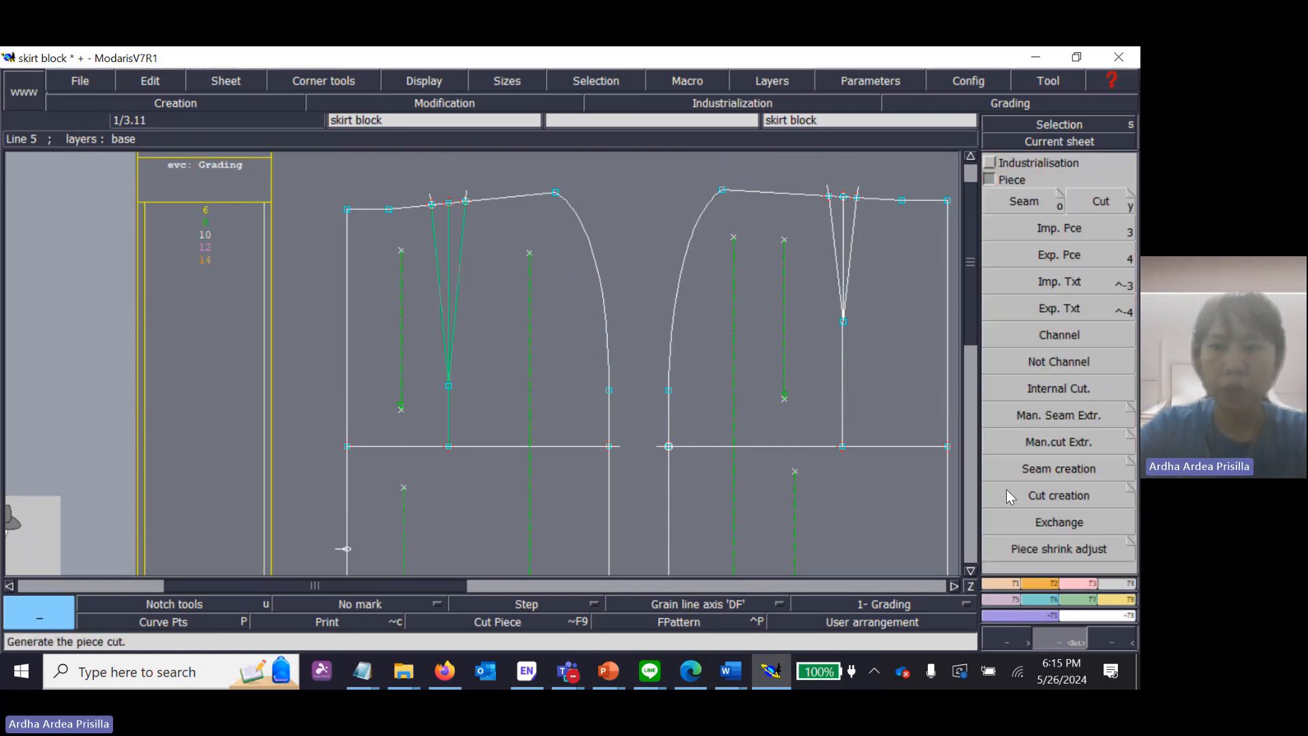
click(1030, 208)
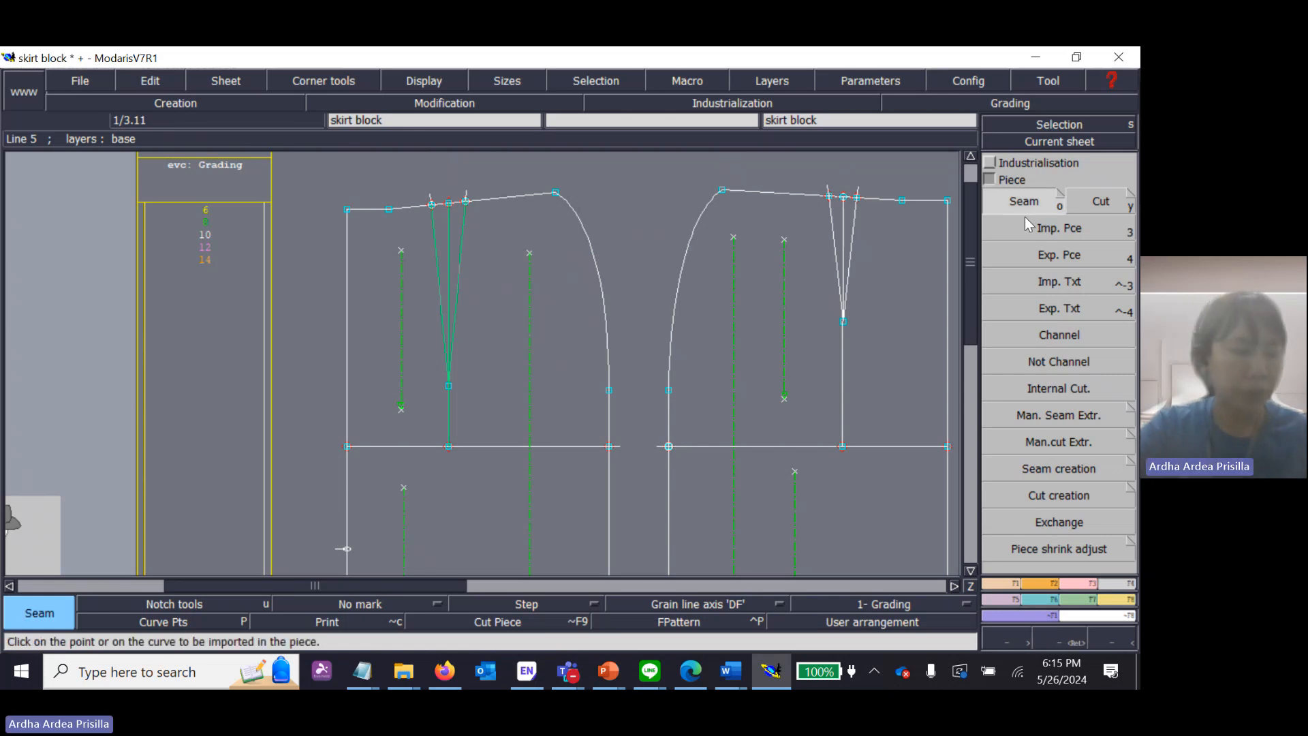
click(378, 234)
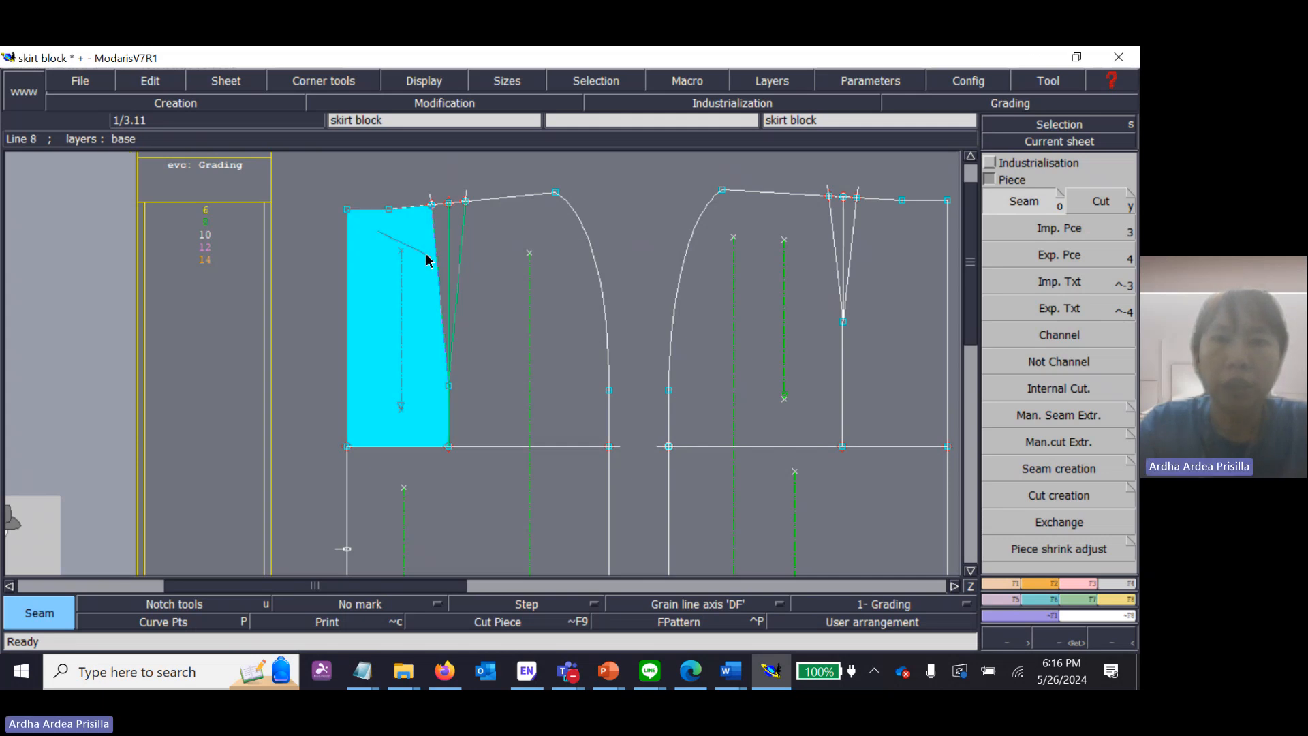
right_click(634, 244)
key(Return)
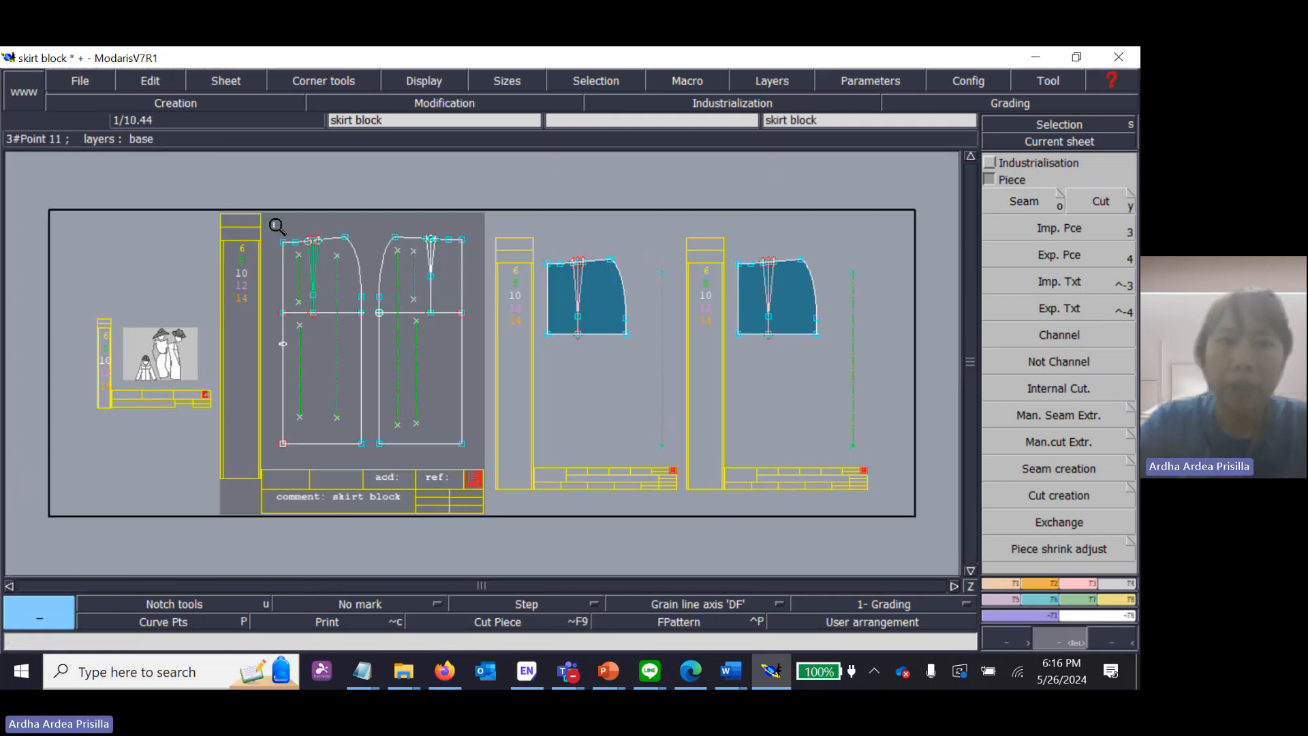
Step: Extract the left piece's full waist-to-hip area with its dart lines once more using Seam, and arrange all sheets
click(325, 306)
click(1023, 201)
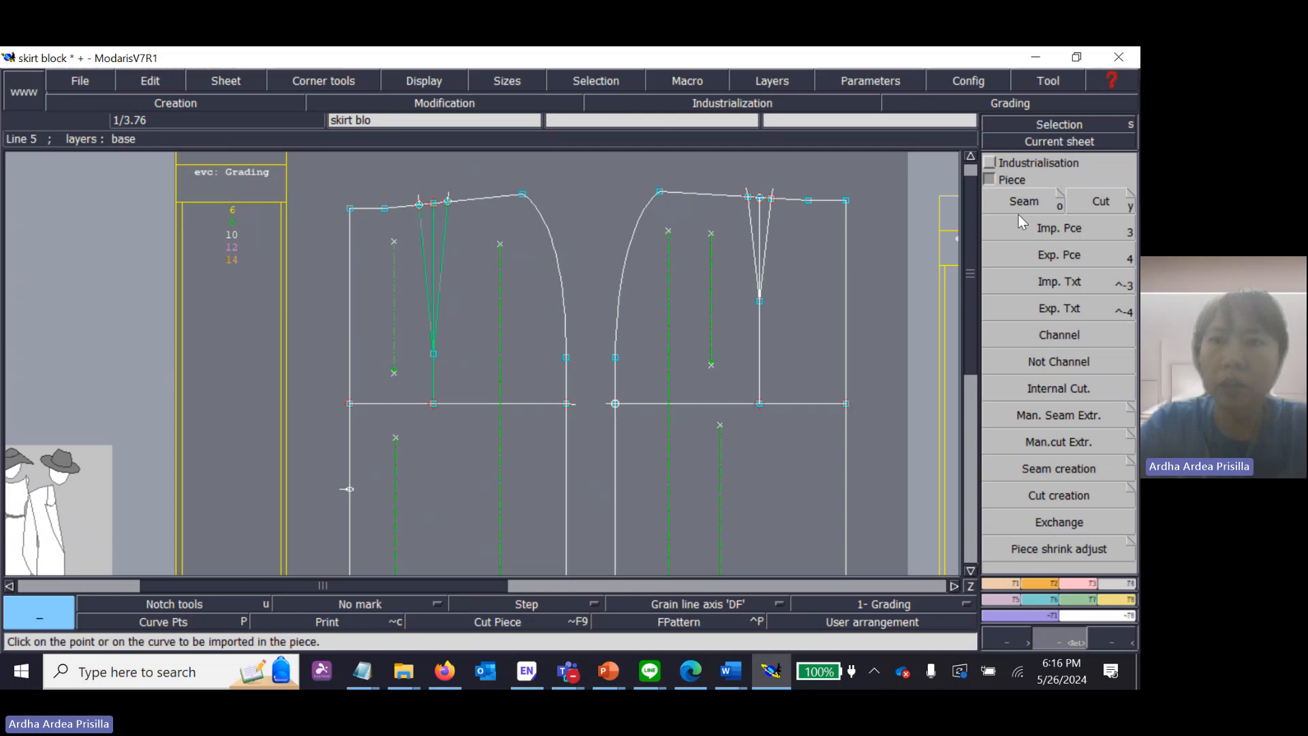
click(452, 344)
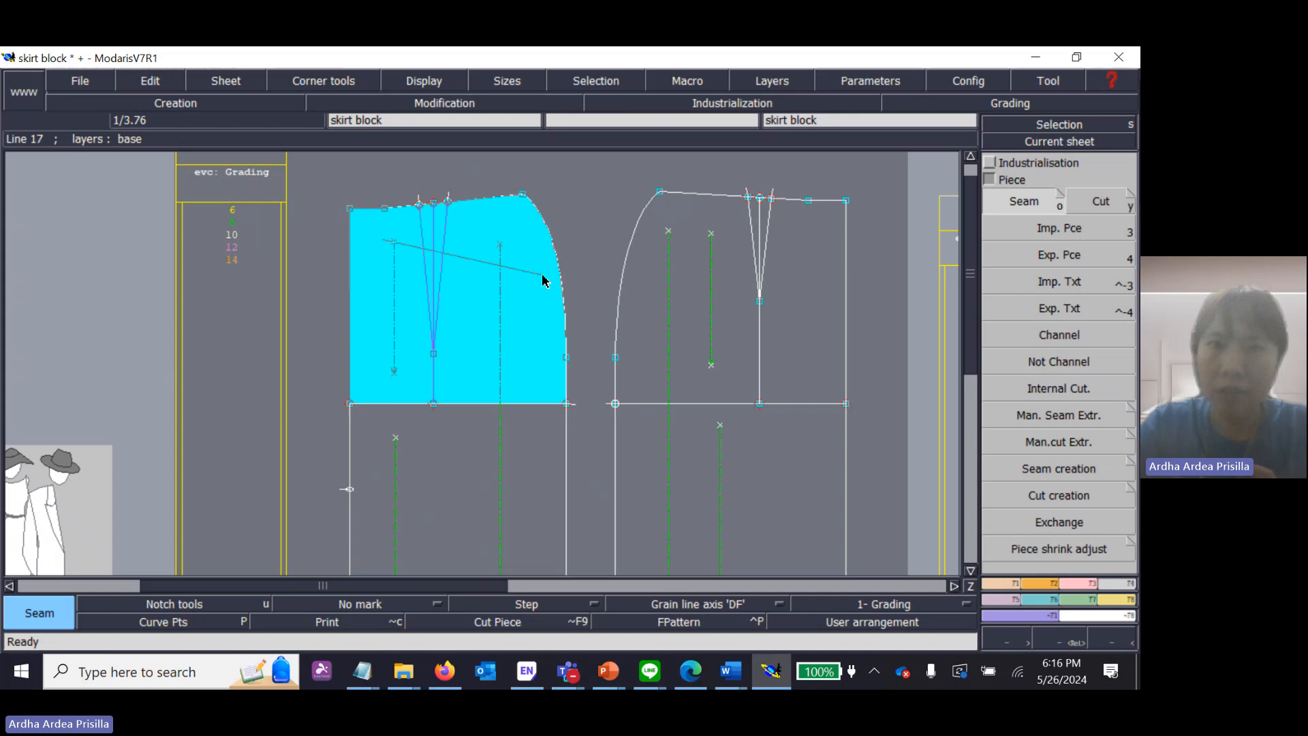
click(570, 284)
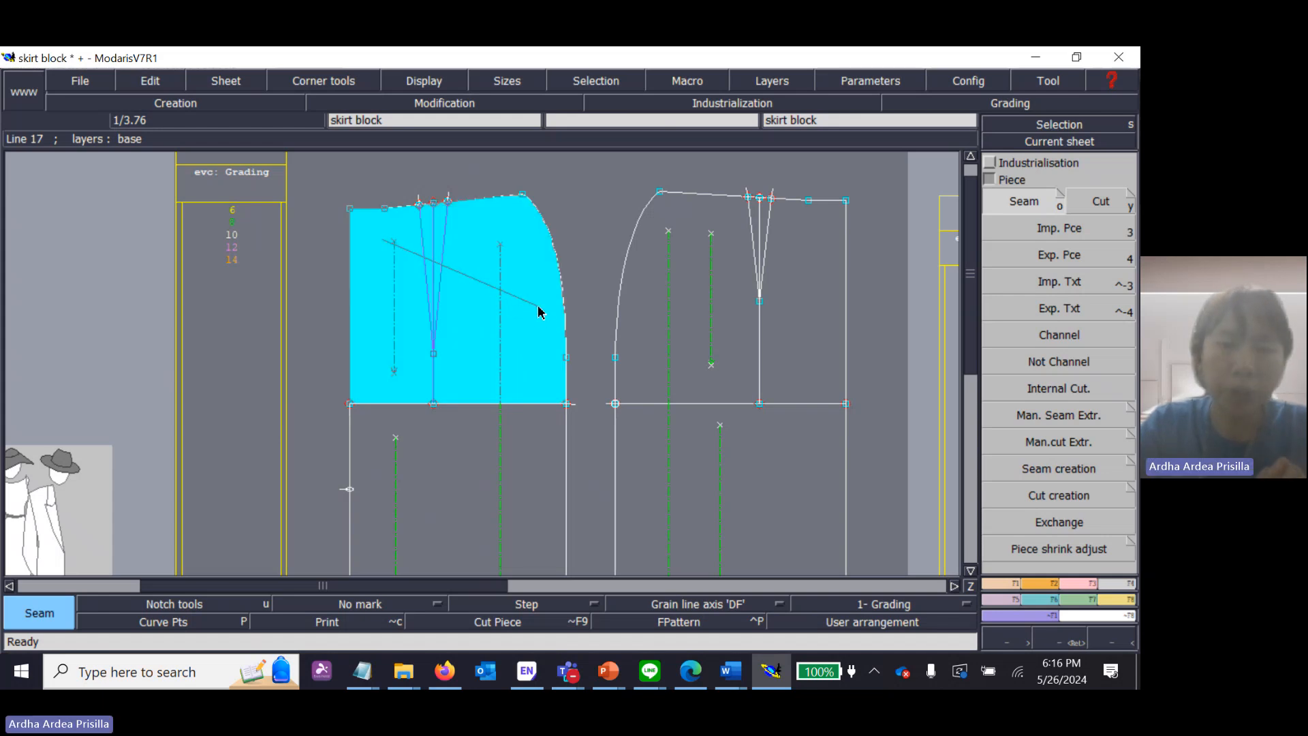
click(569, 227)
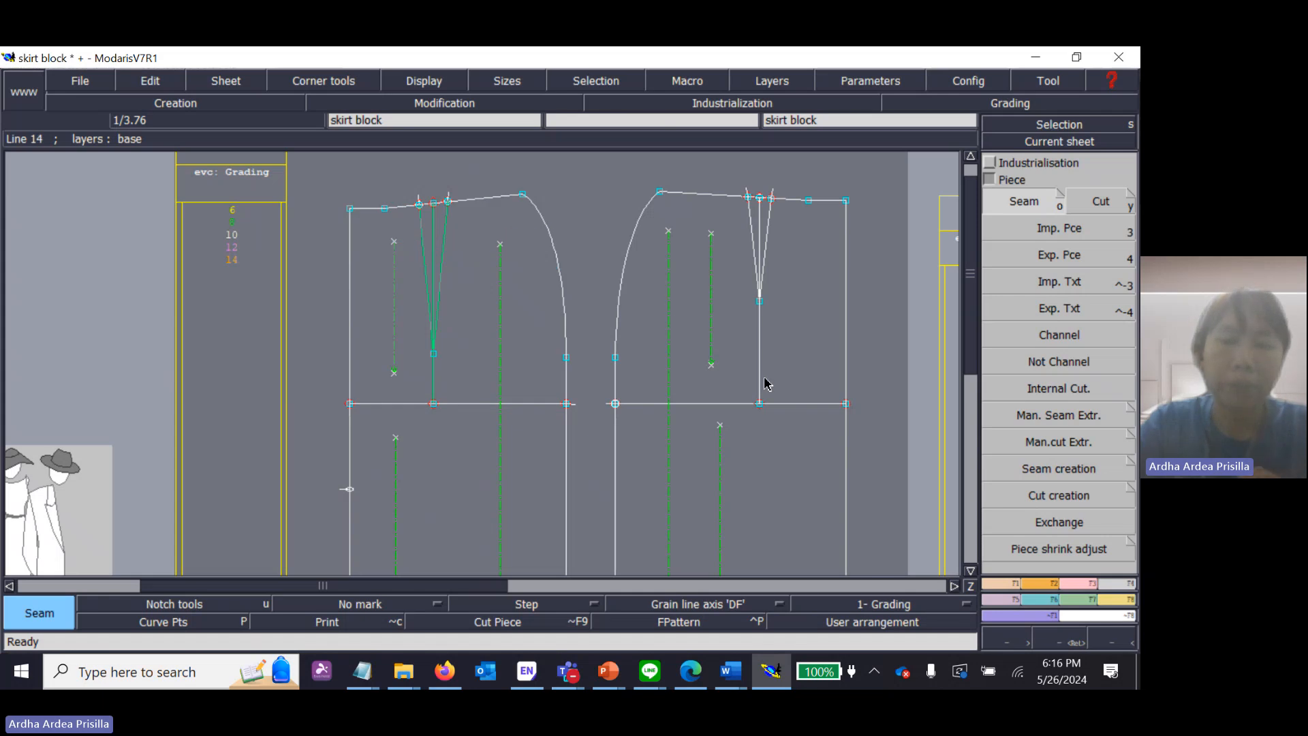
click(529, 328)
key(j)
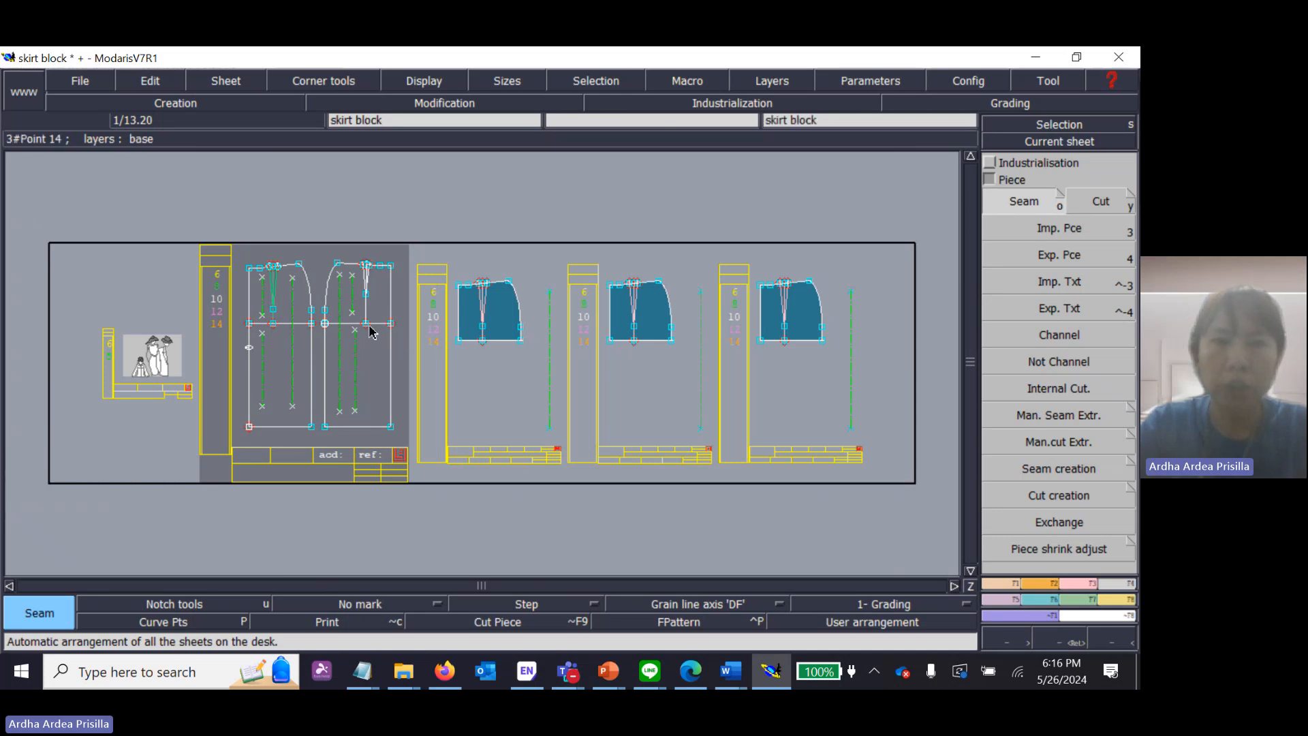
Step: Delete the first two extracted piece sheets, keep the most recent one, and rearrange all sheets
click(246, 84)
click(258, 134)
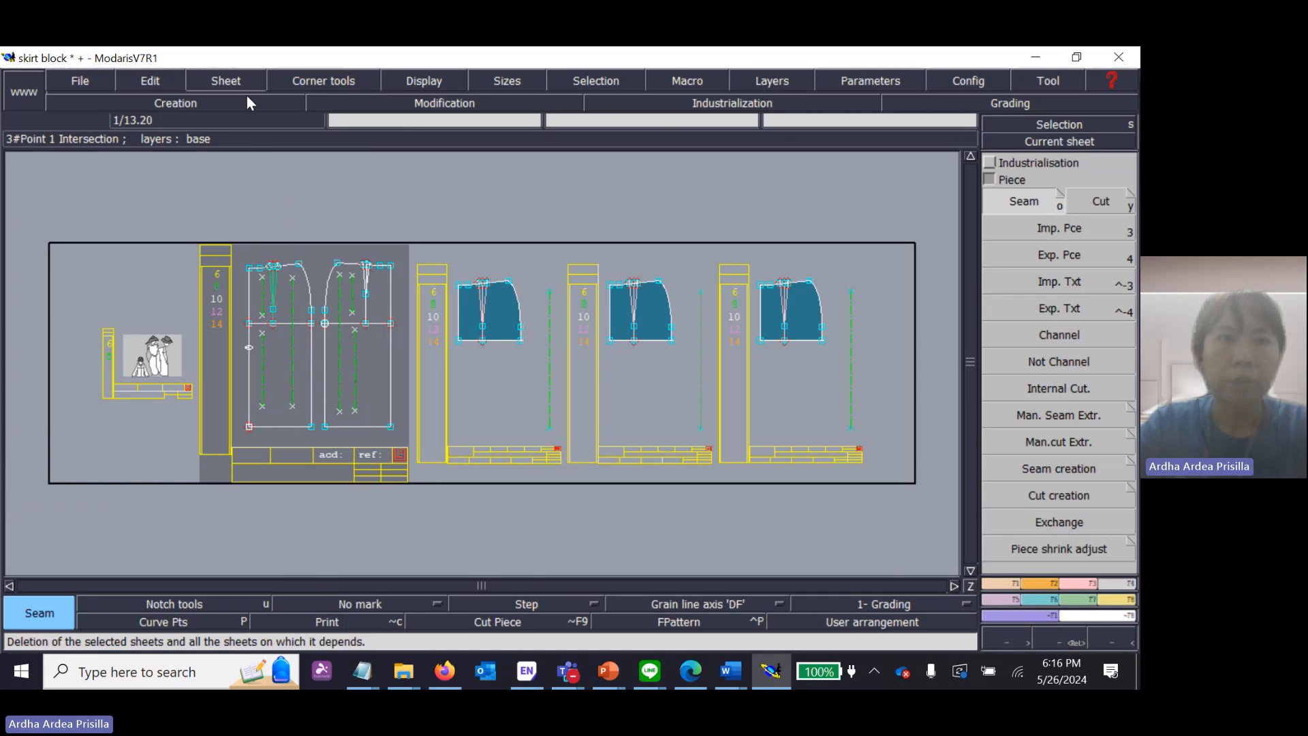
click(239, 83)
click(254, 131)
click(502, 336)
click(671, 354)
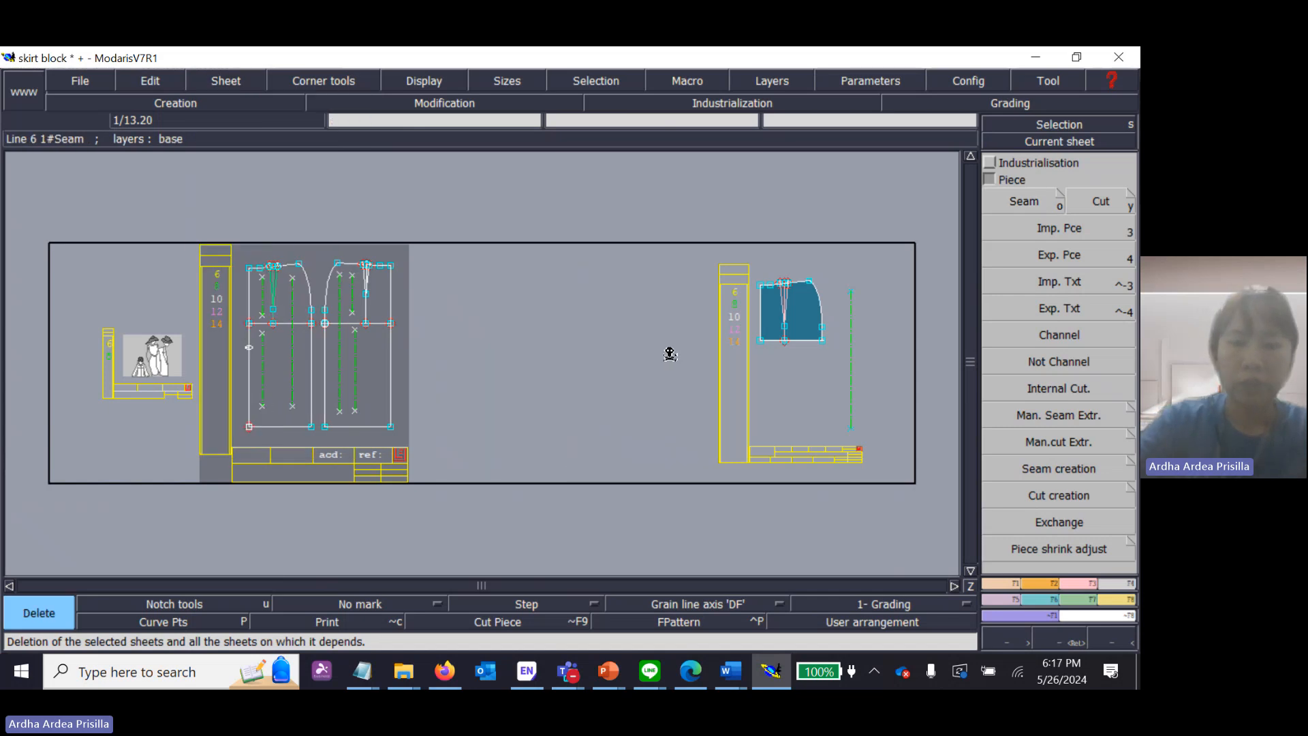
key(j)
key(Return)
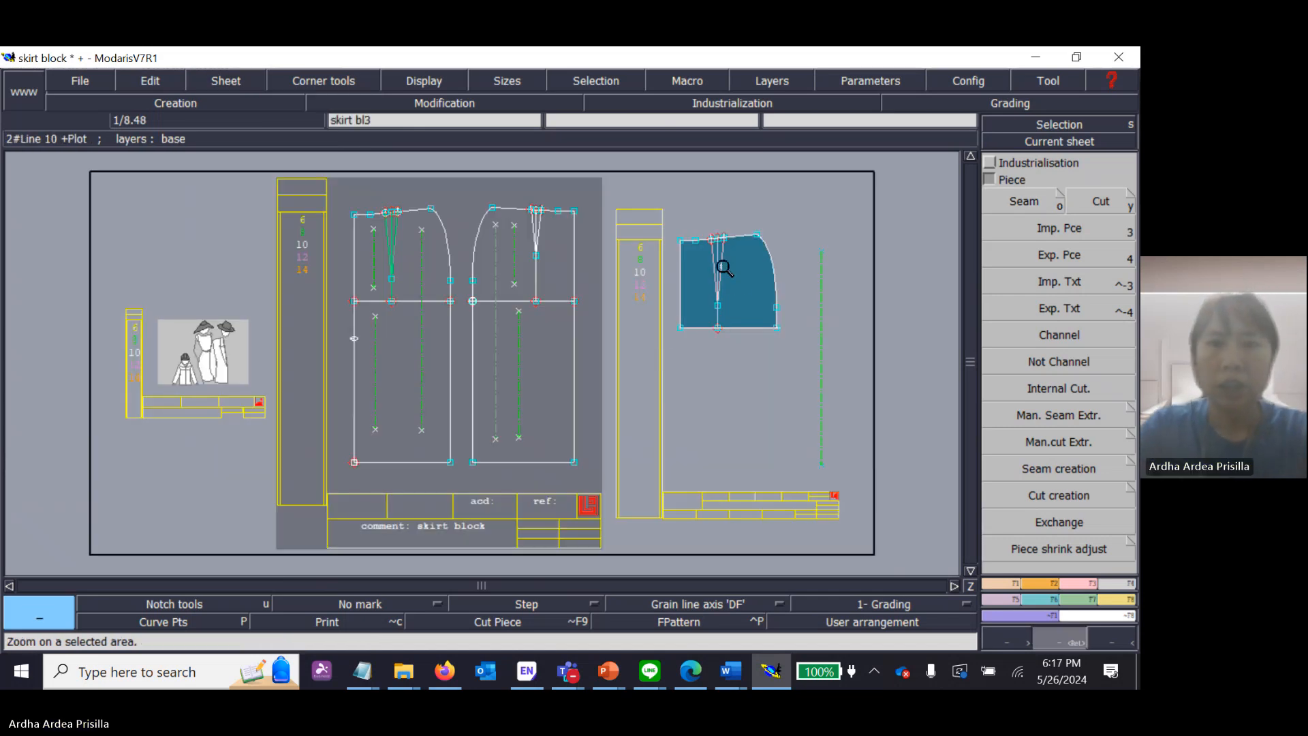
click(1059, 125)
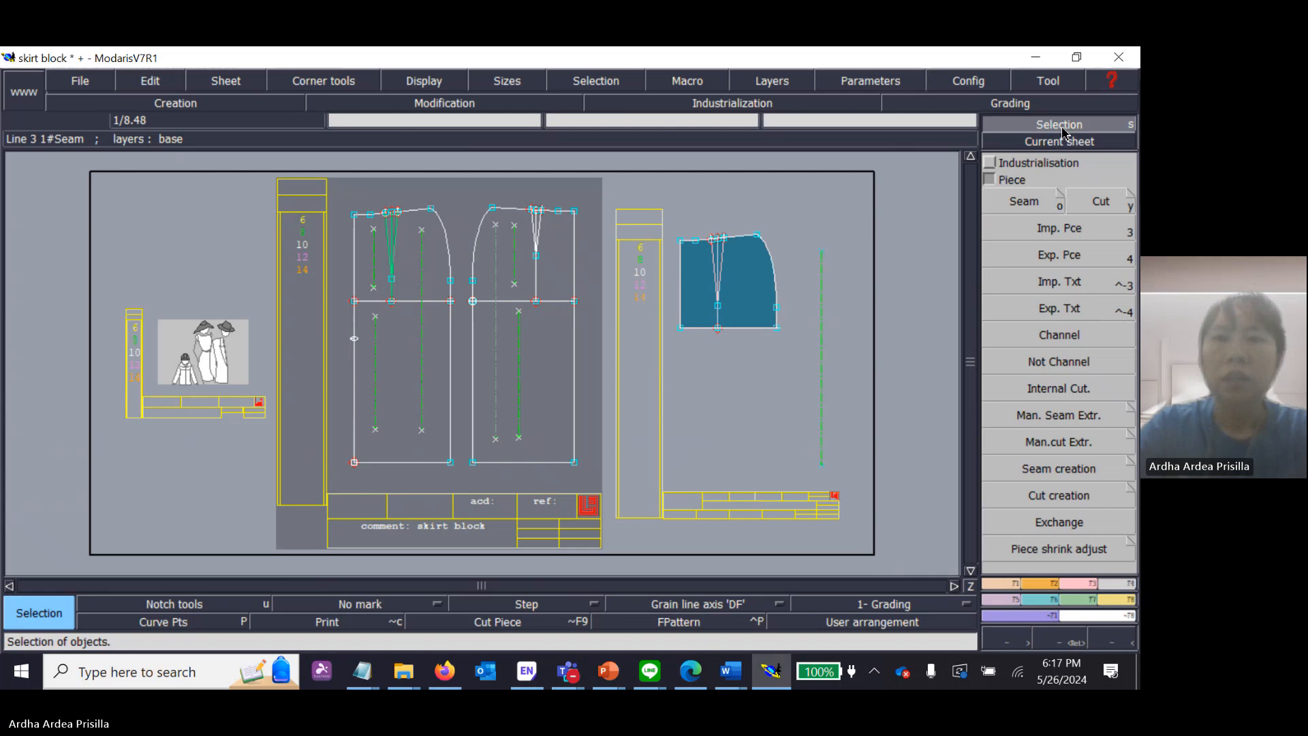
Step: Extract the left piece's lower section, from the hip line to the hem, with Seam
click(729, 211)
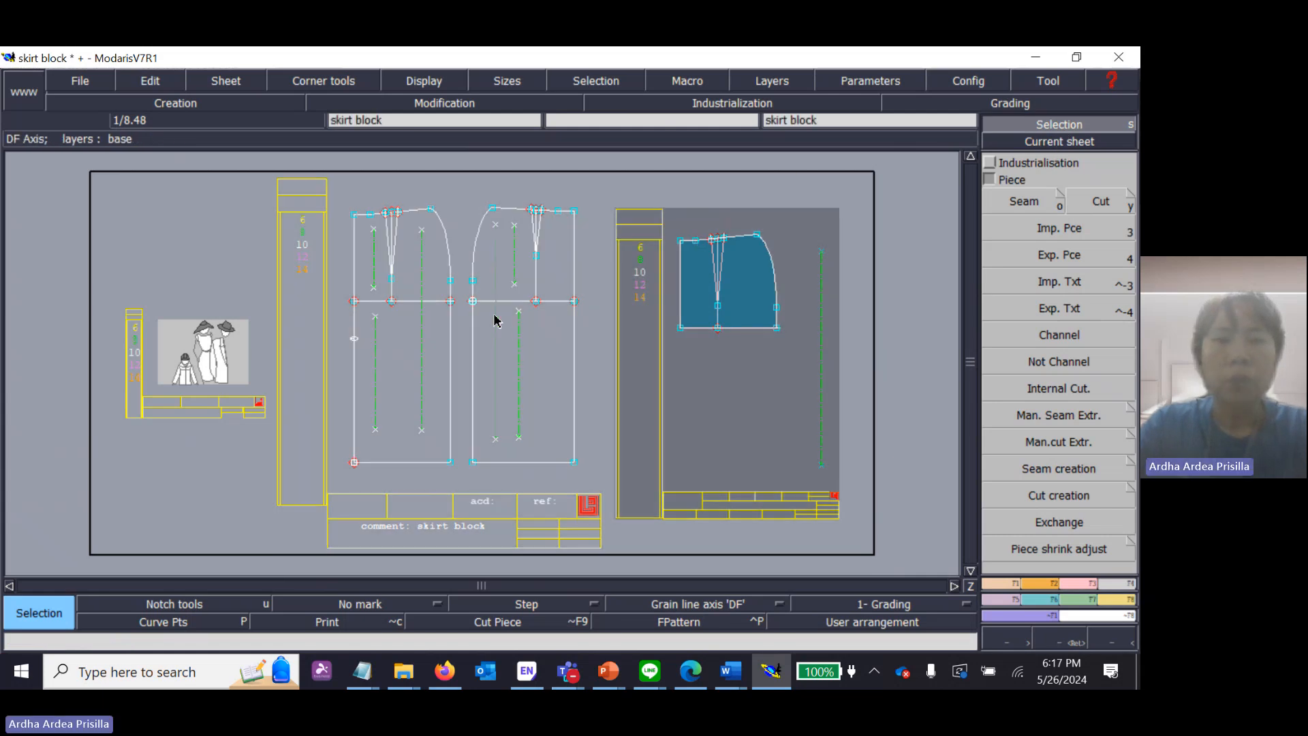
click(407, 222)
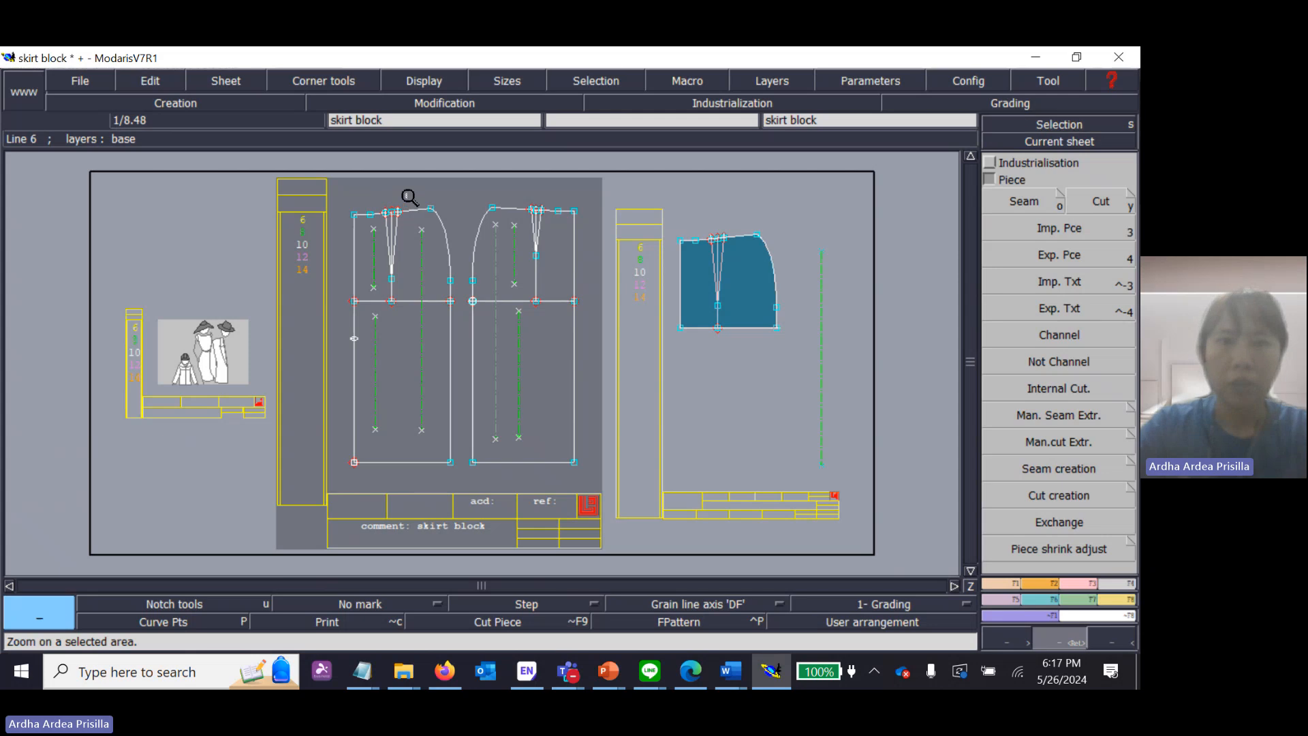
key(z)
drag(447, 456, 464, 476)
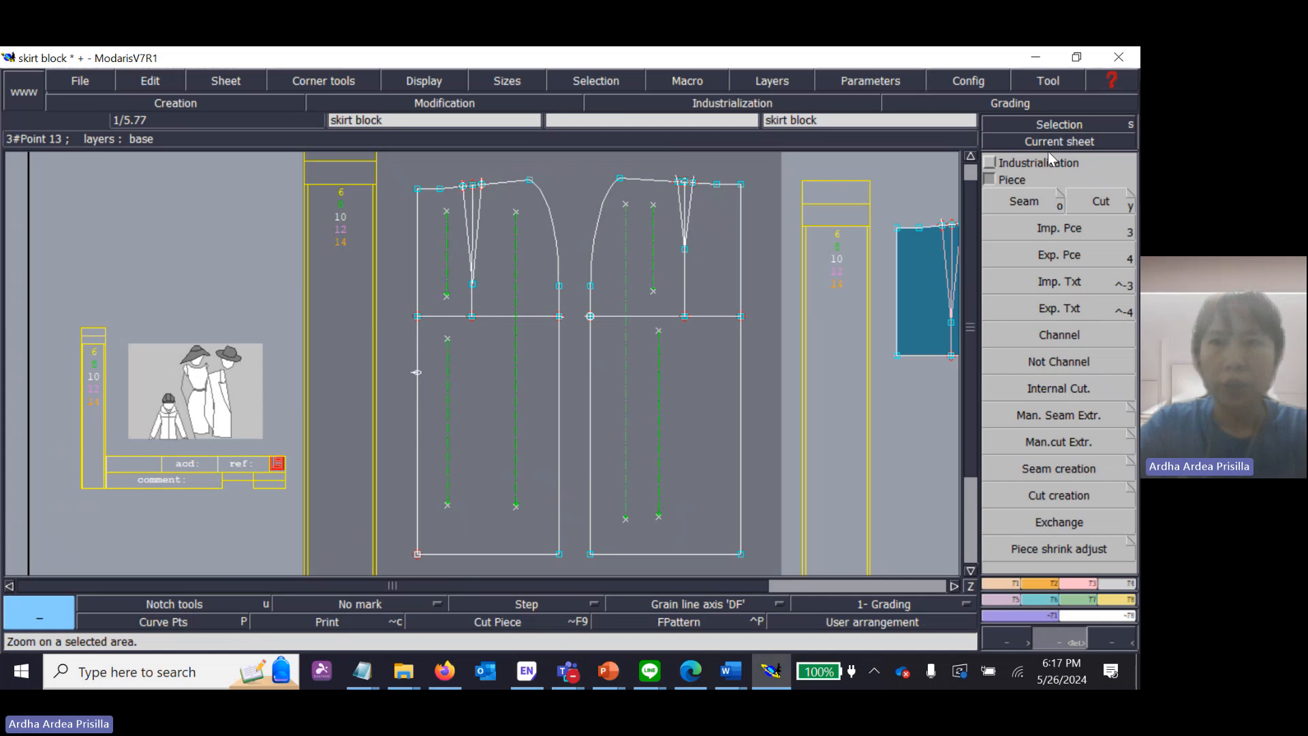
click(1062, 125)
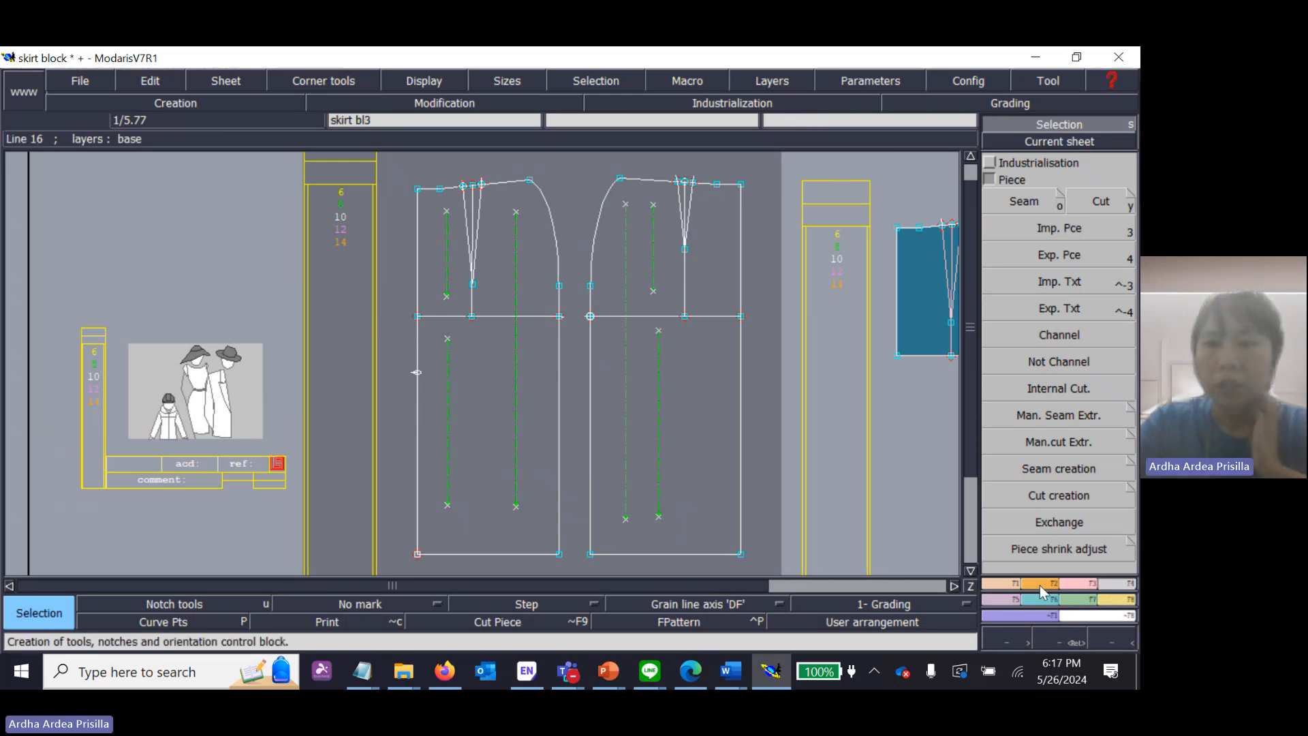
click(1024, 201)
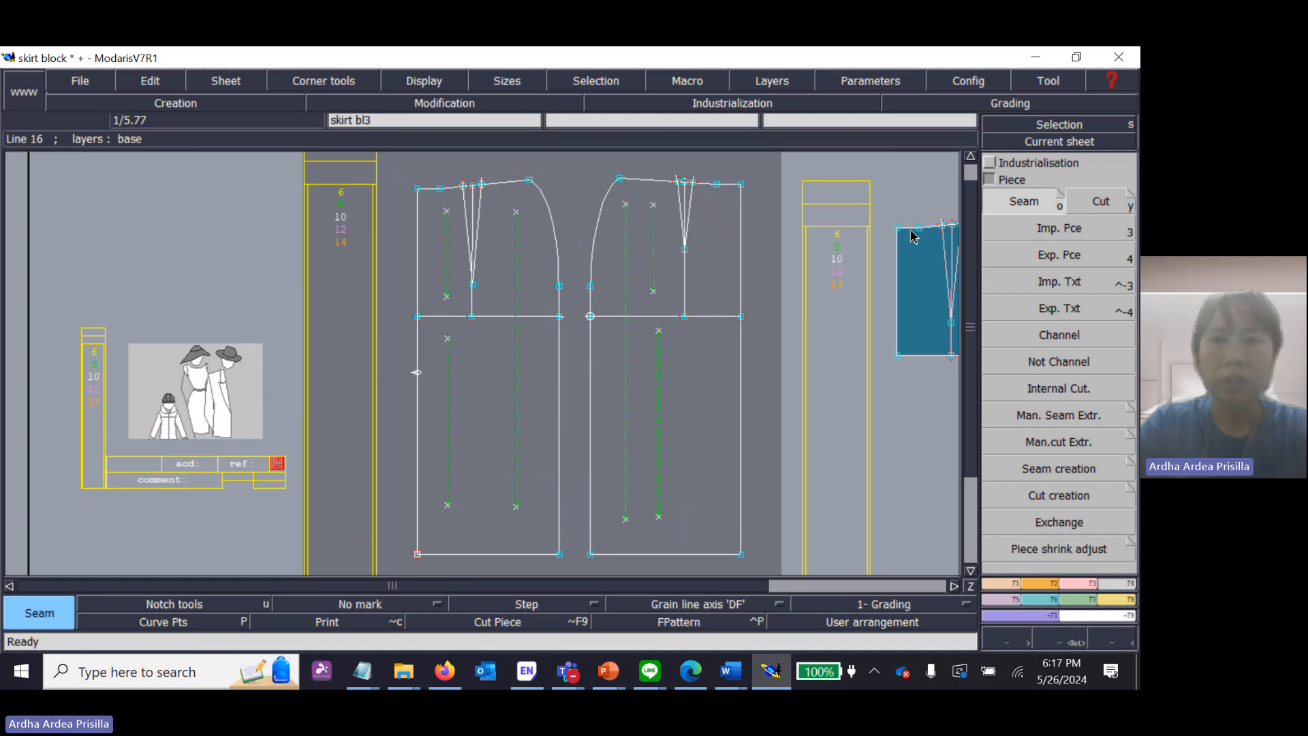
click(430, 358)
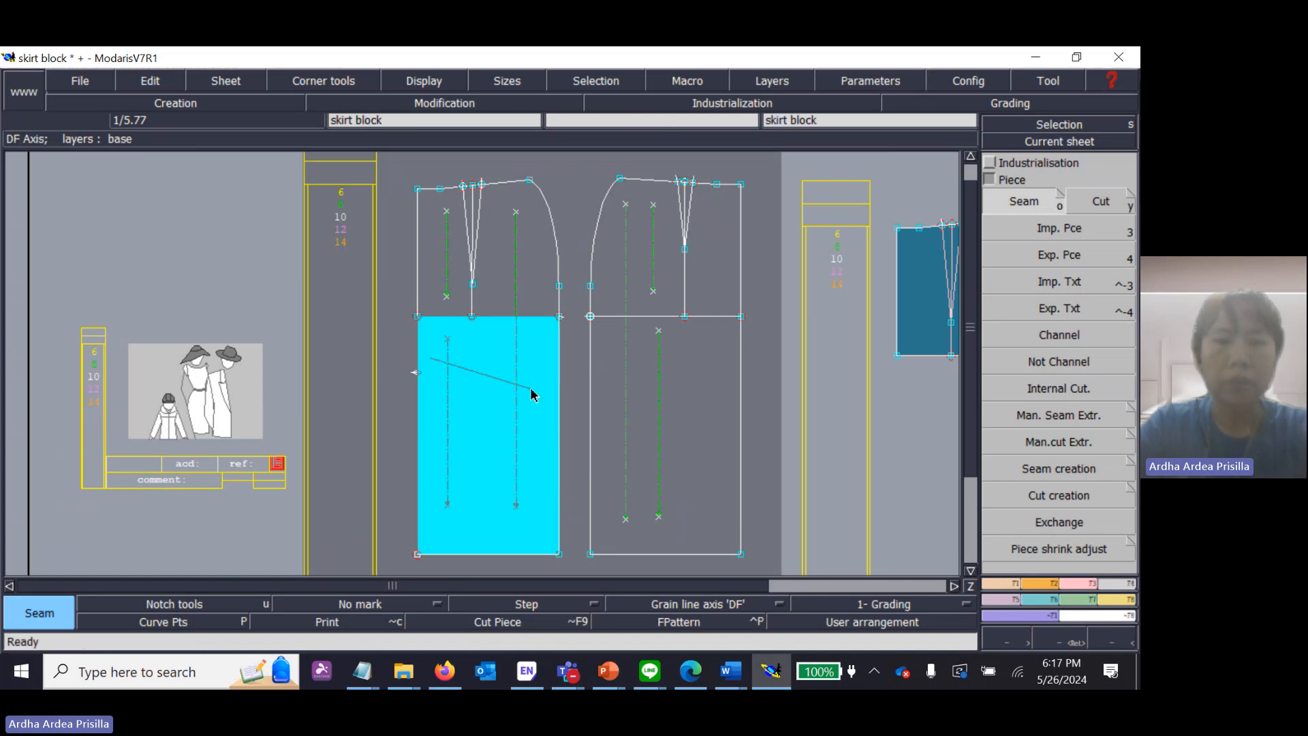
click(532, 394)
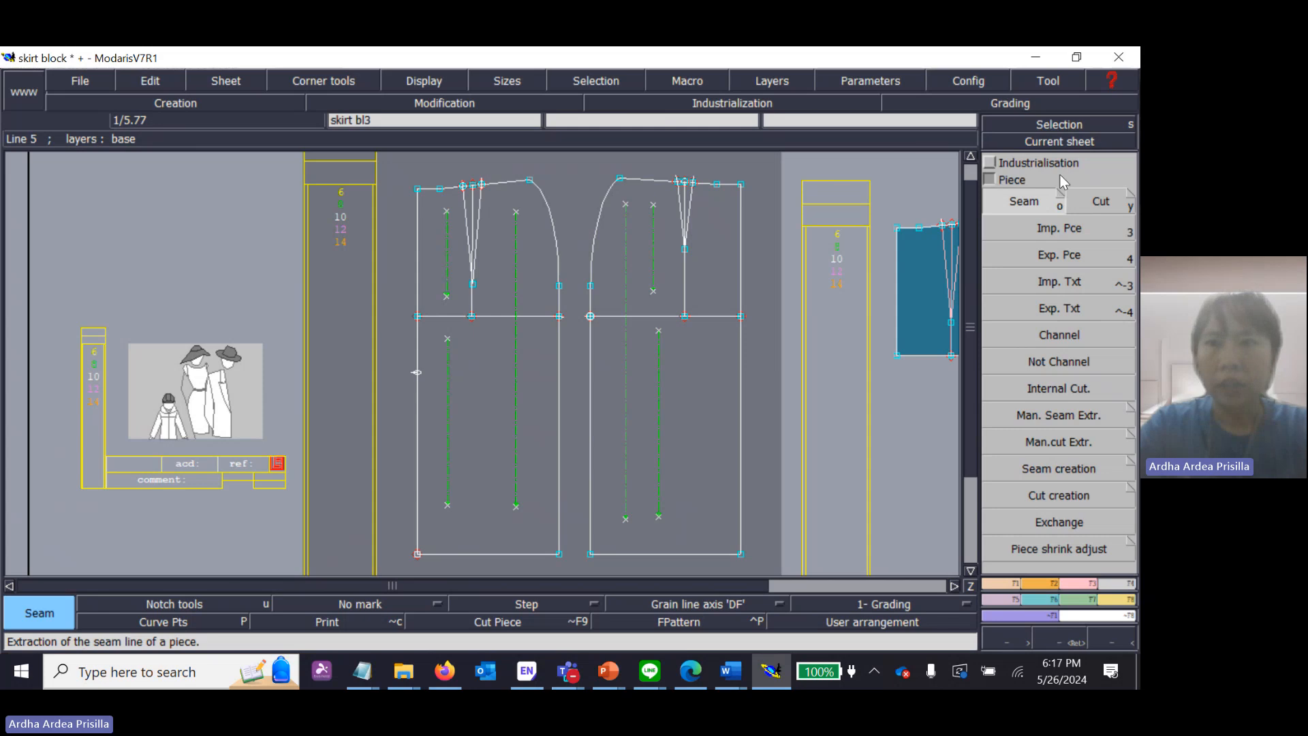
Step: Extract the full-length left piece with Seam, including its dart lines as internal lines and joining the areas above and below the hip line
click(1073, 125)
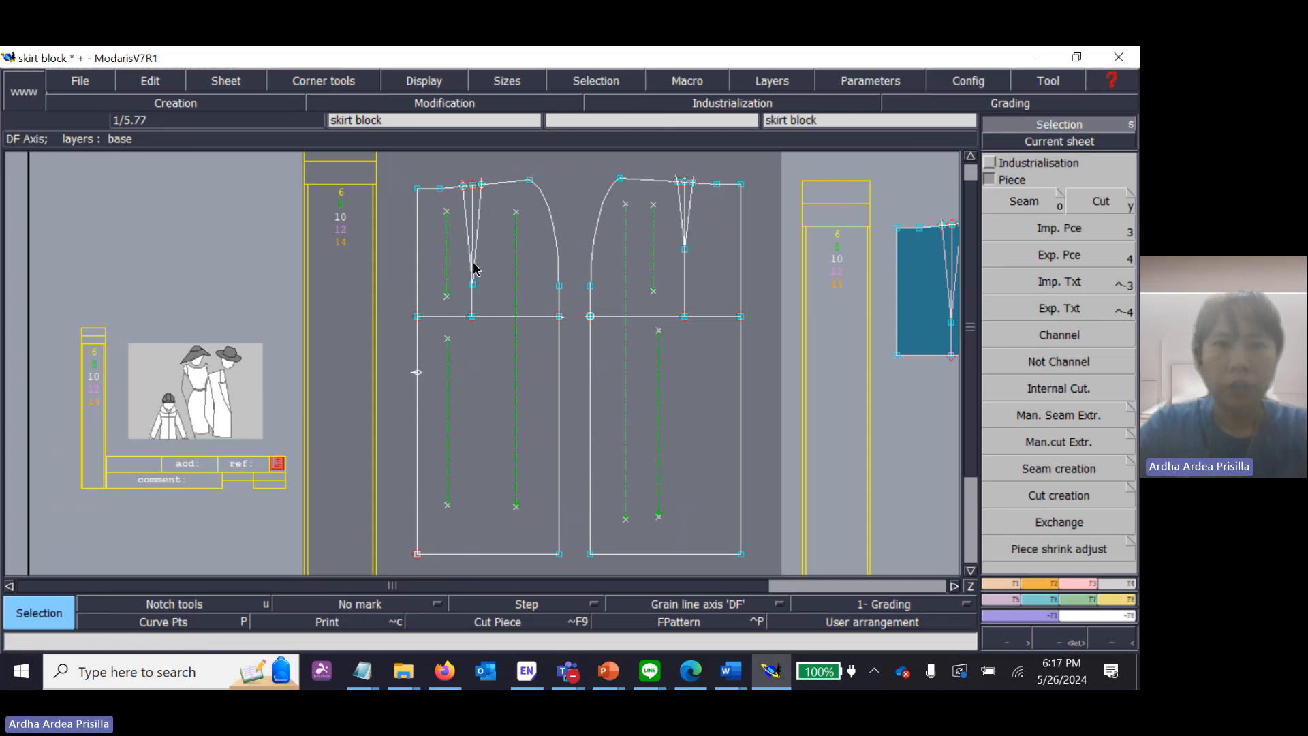
click(465, 218)
click(481, 204)
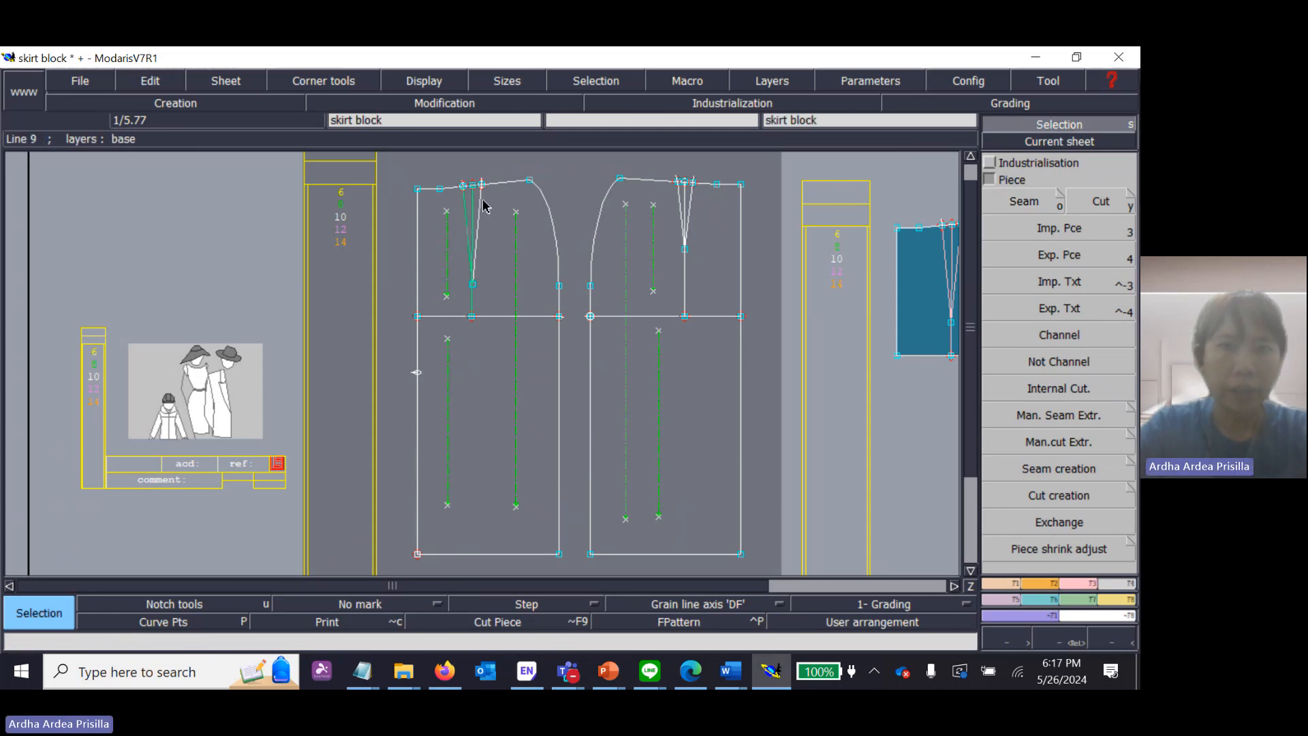
click(1055, 199)
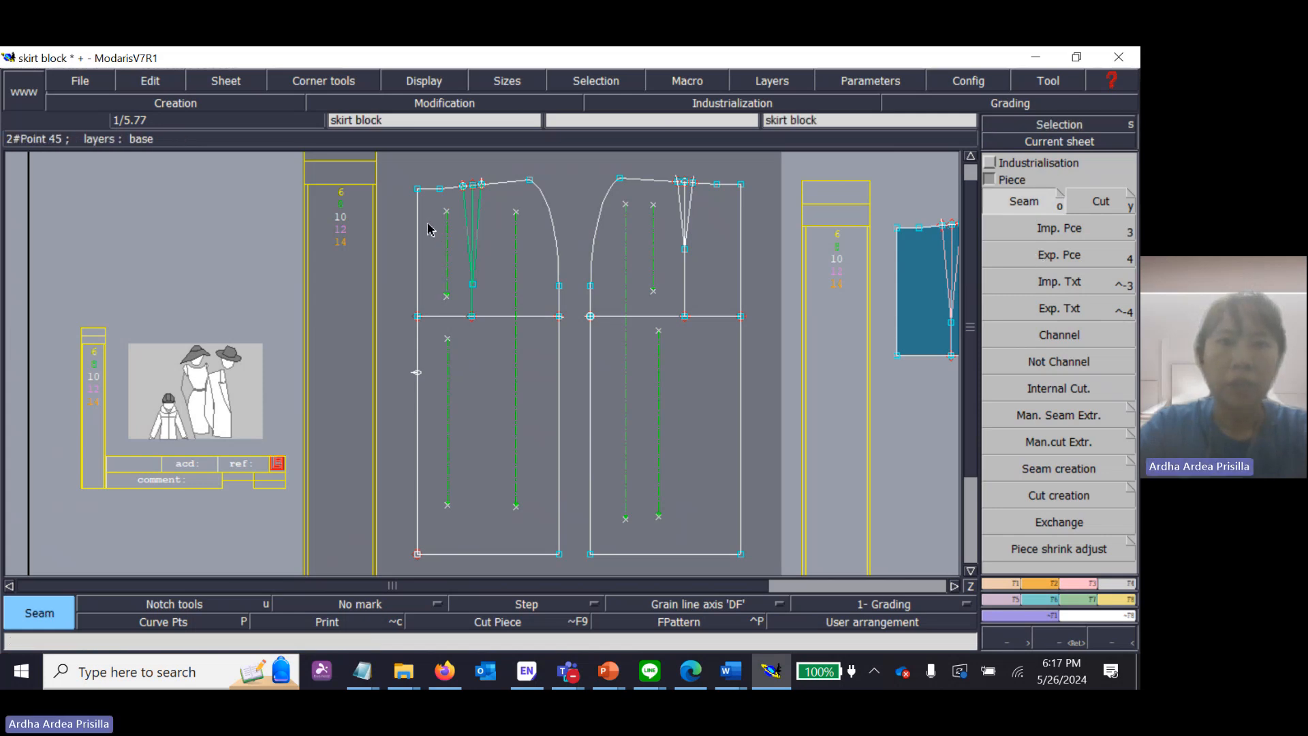
click(502, 260)
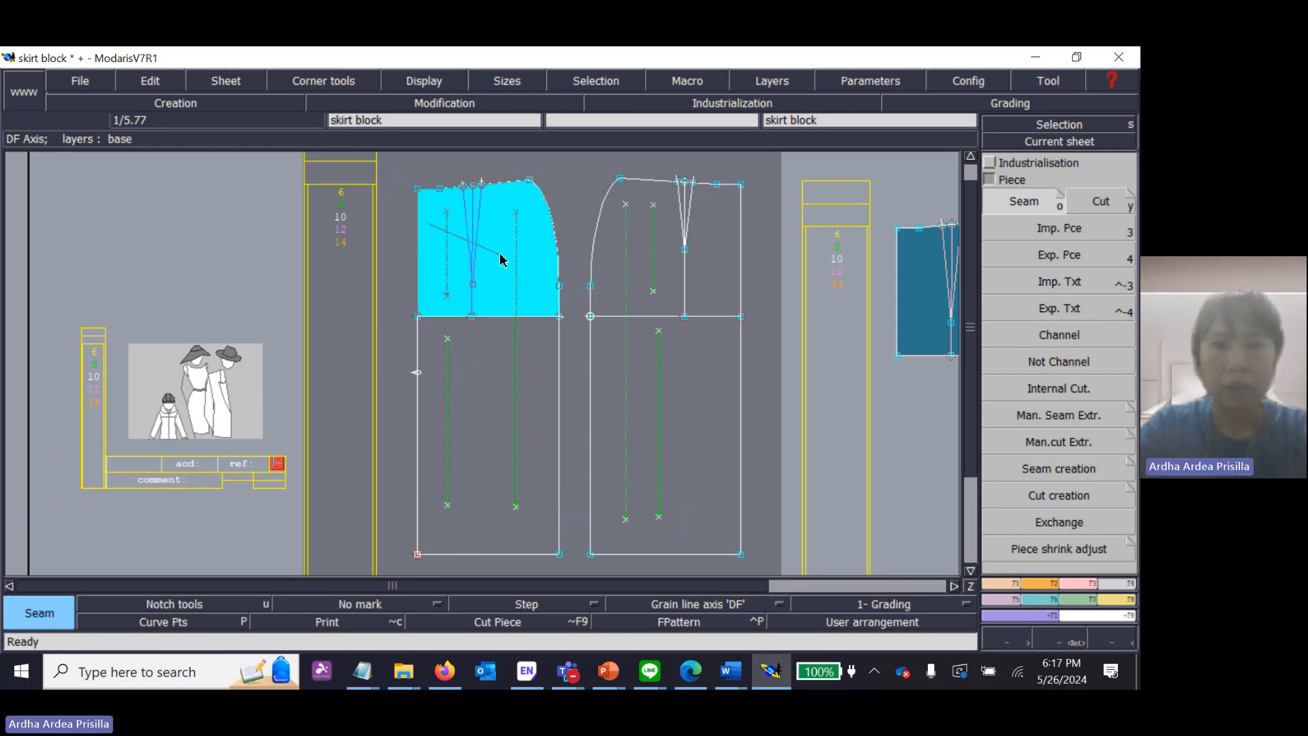
right_click(493, 407)
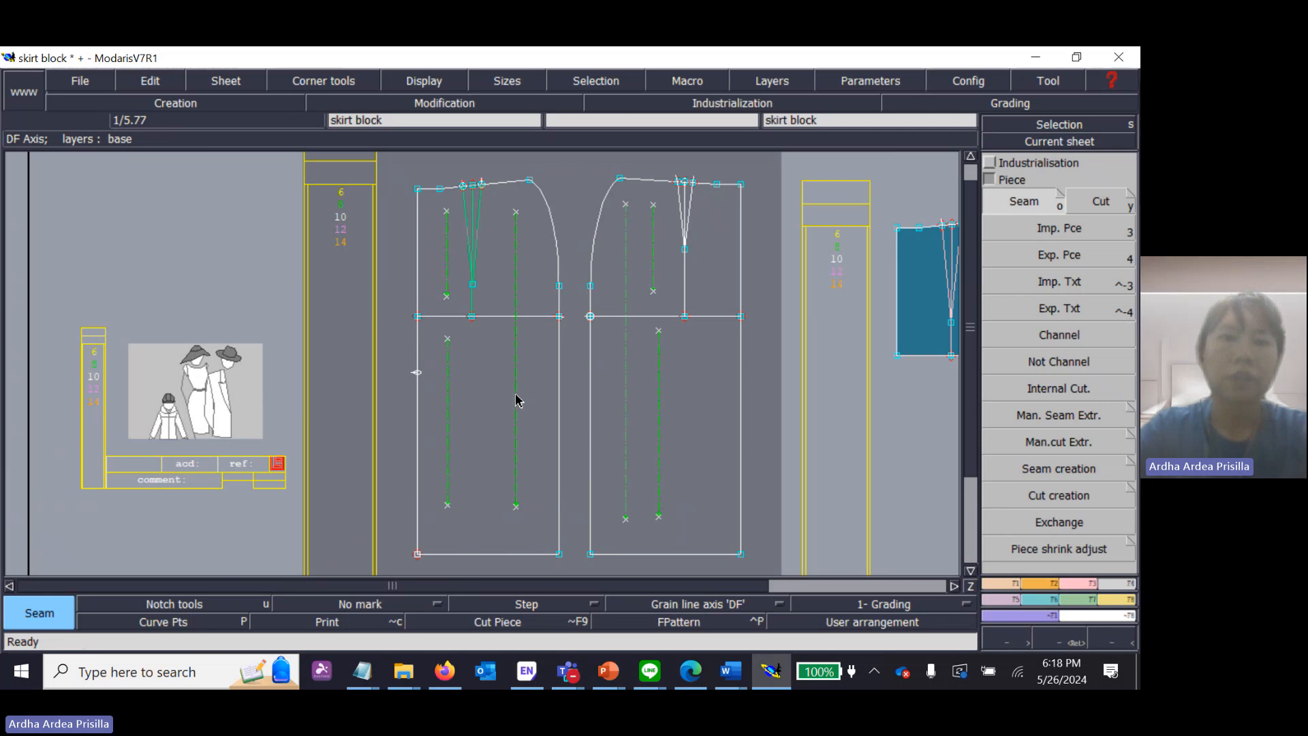
Step: Extract the full-length left piece with its dart lines a second time using Seam, and arrange all sheets
click(433, 235)
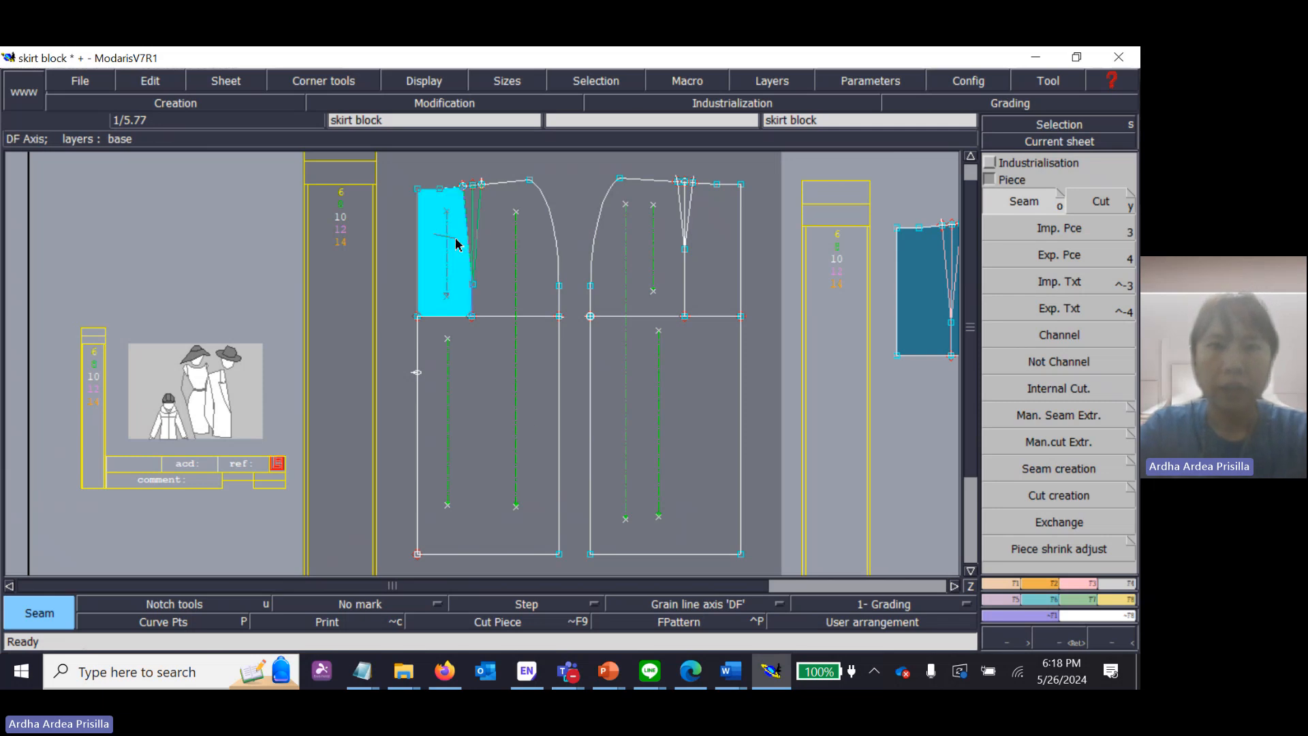
click(493, 255)
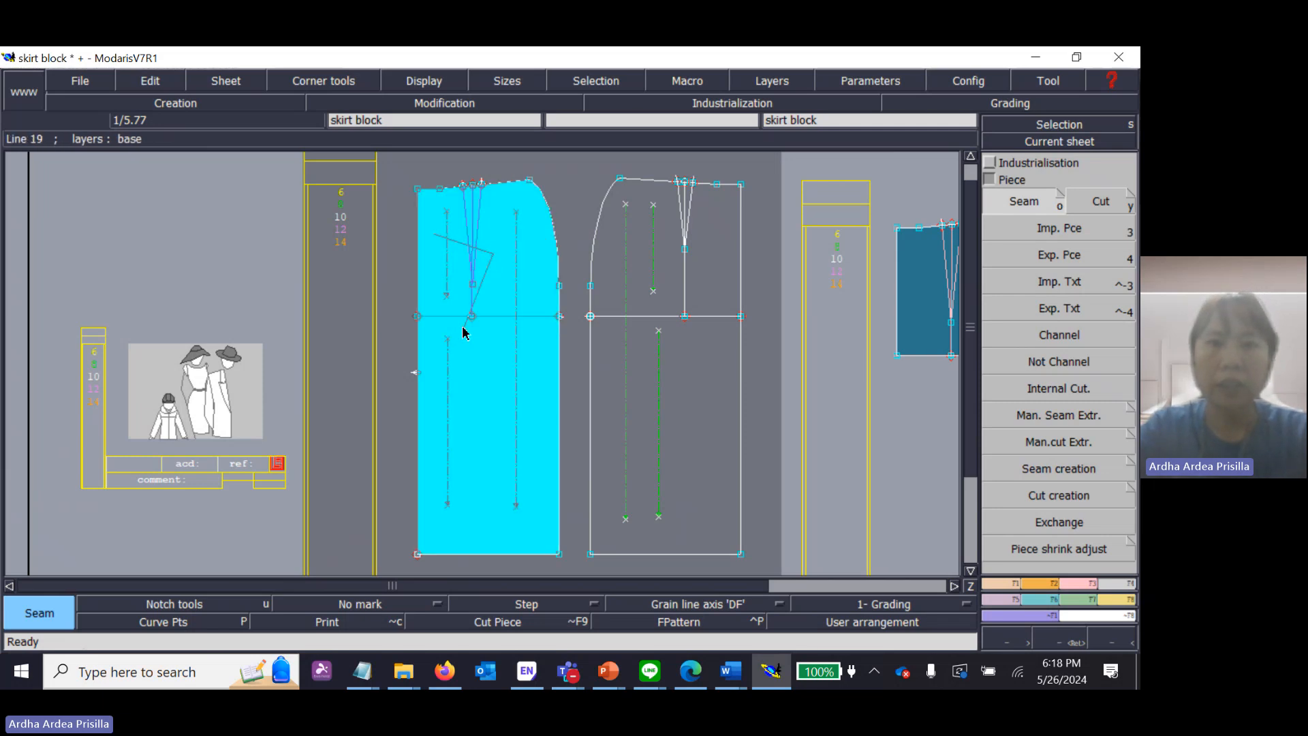
click(487, 382)
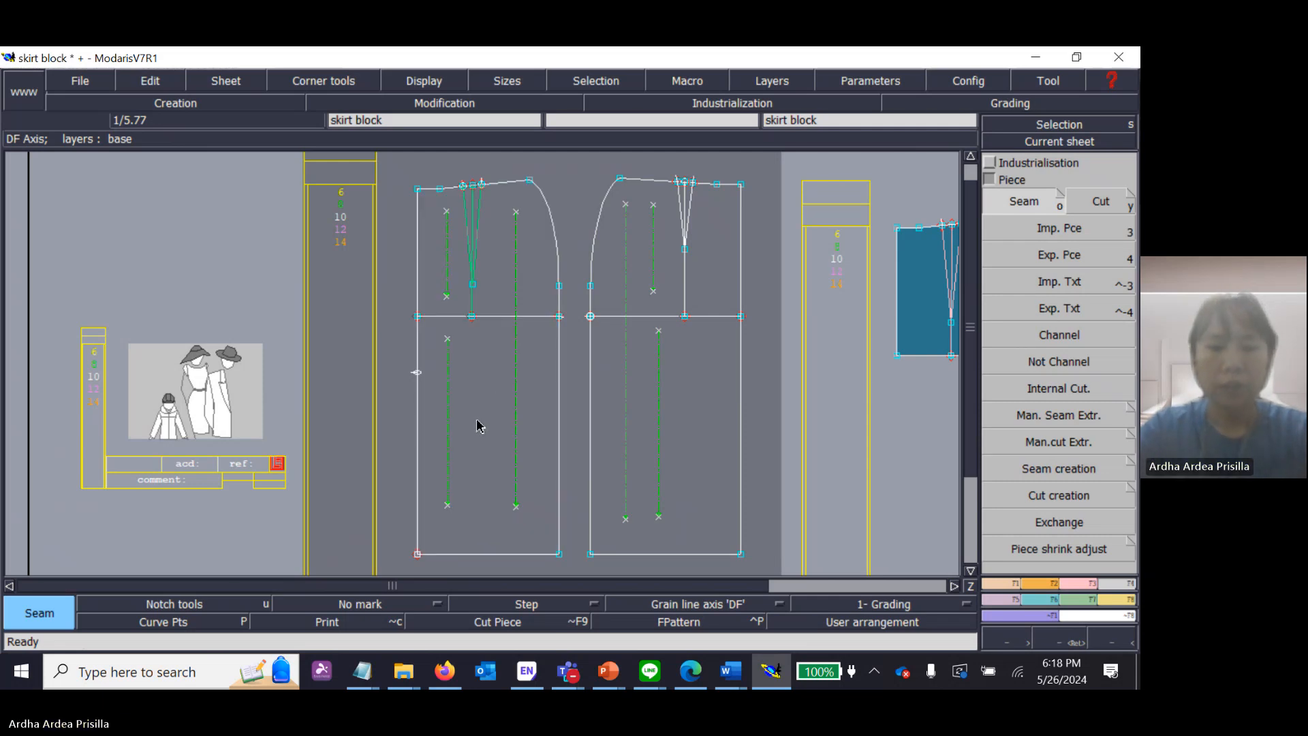
key(j)
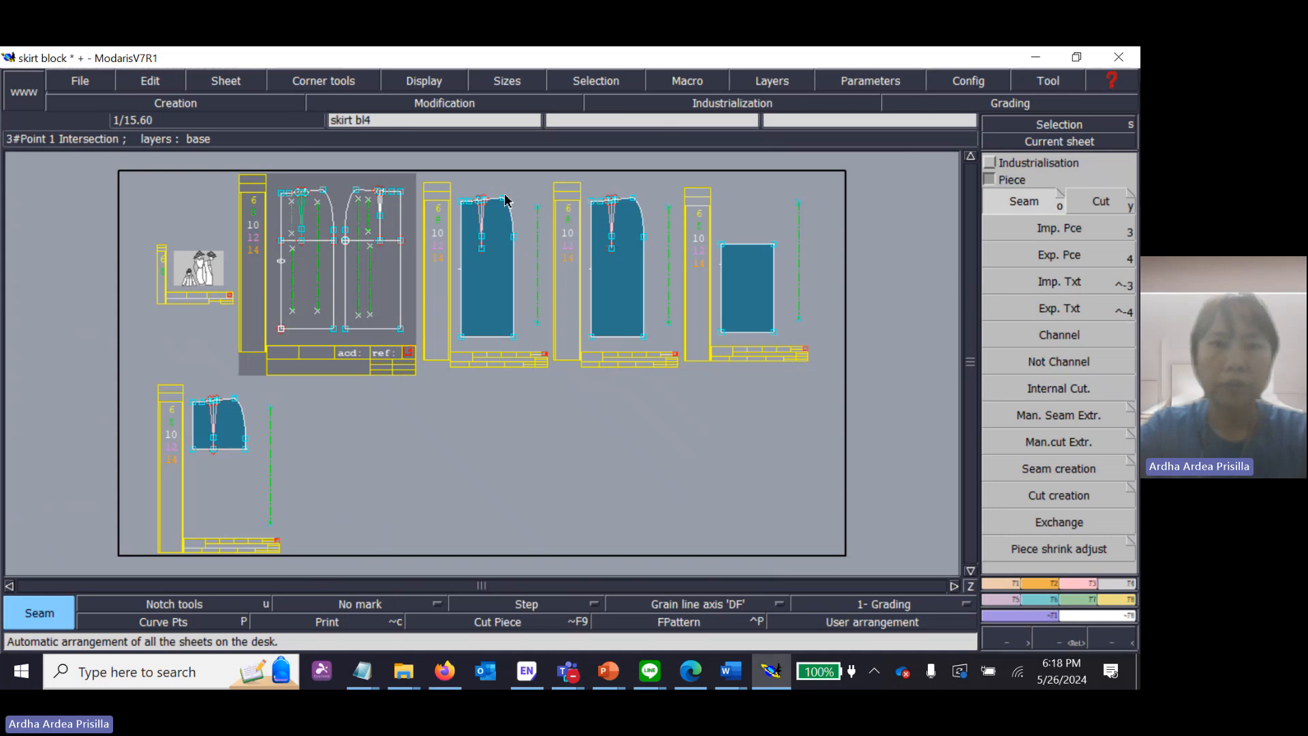
Step: Delete the sheet holding the duplicate full-length piece and rearrange all sheets
click(225, 82)
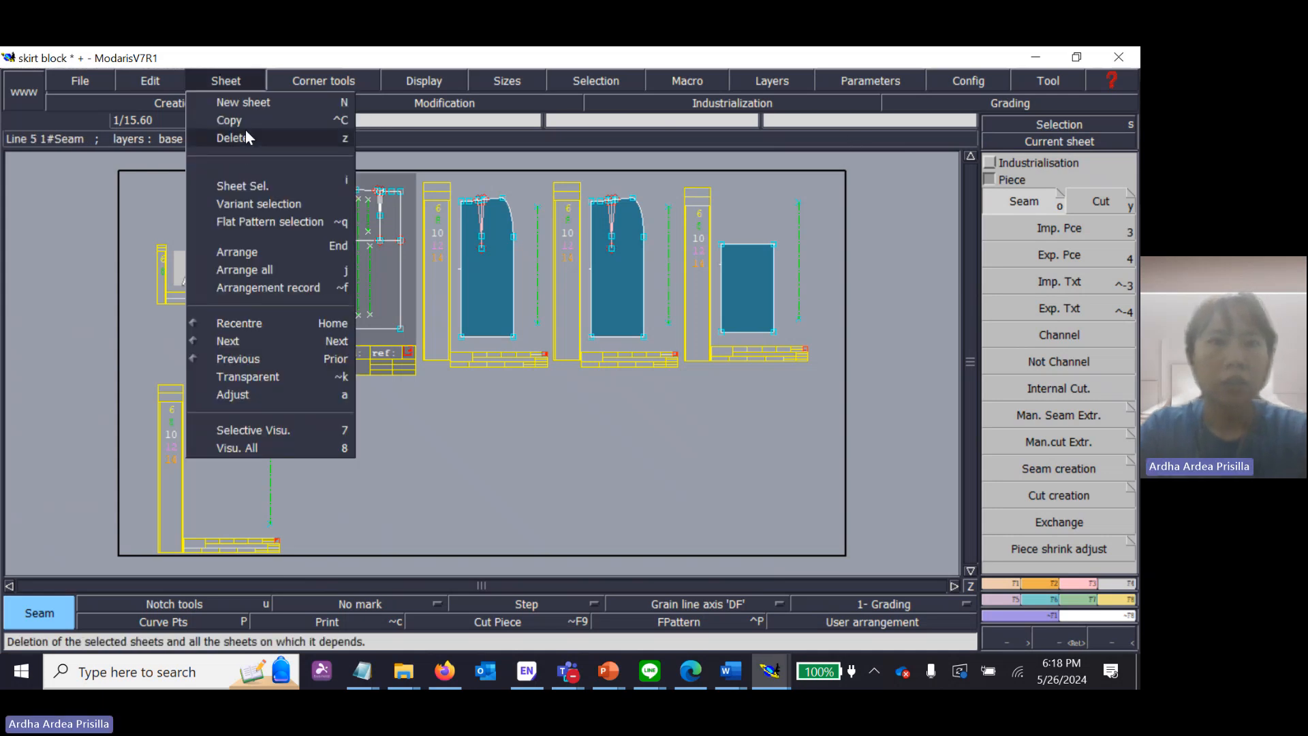
click(246, 132)
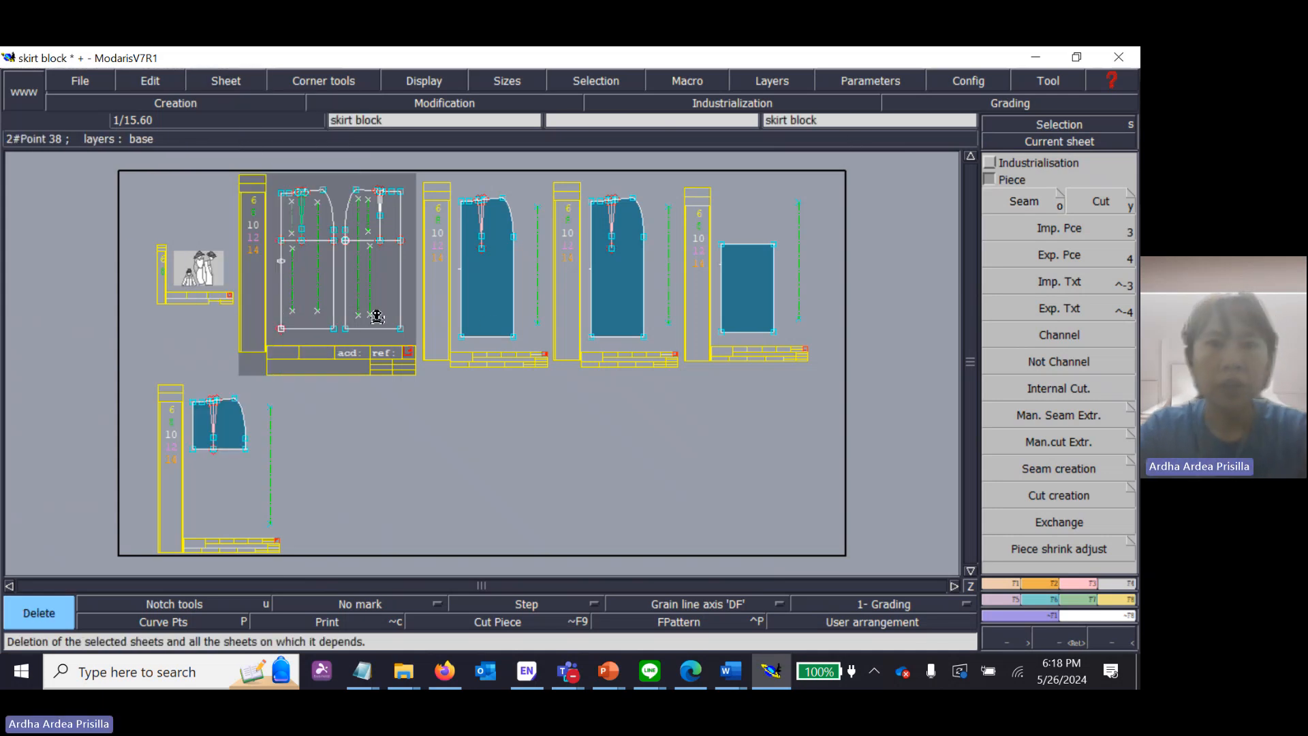
click(502, 272)
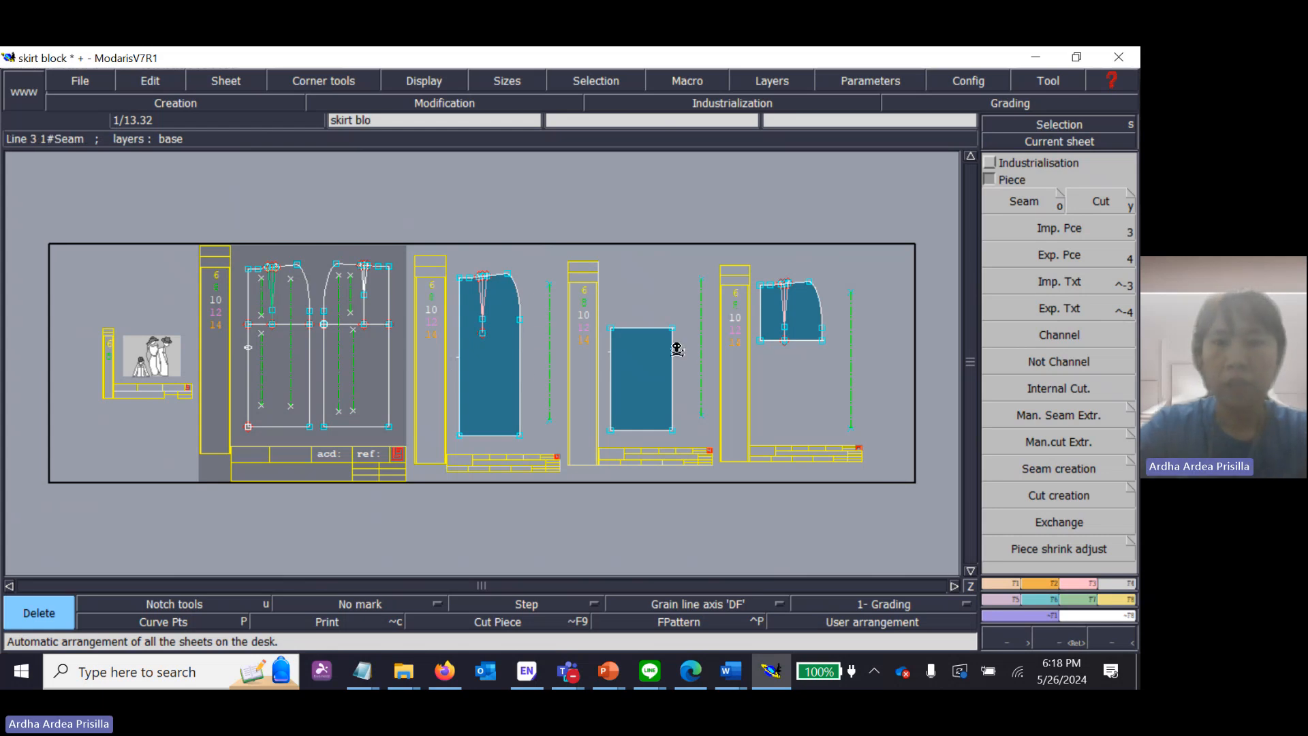
key(Return)
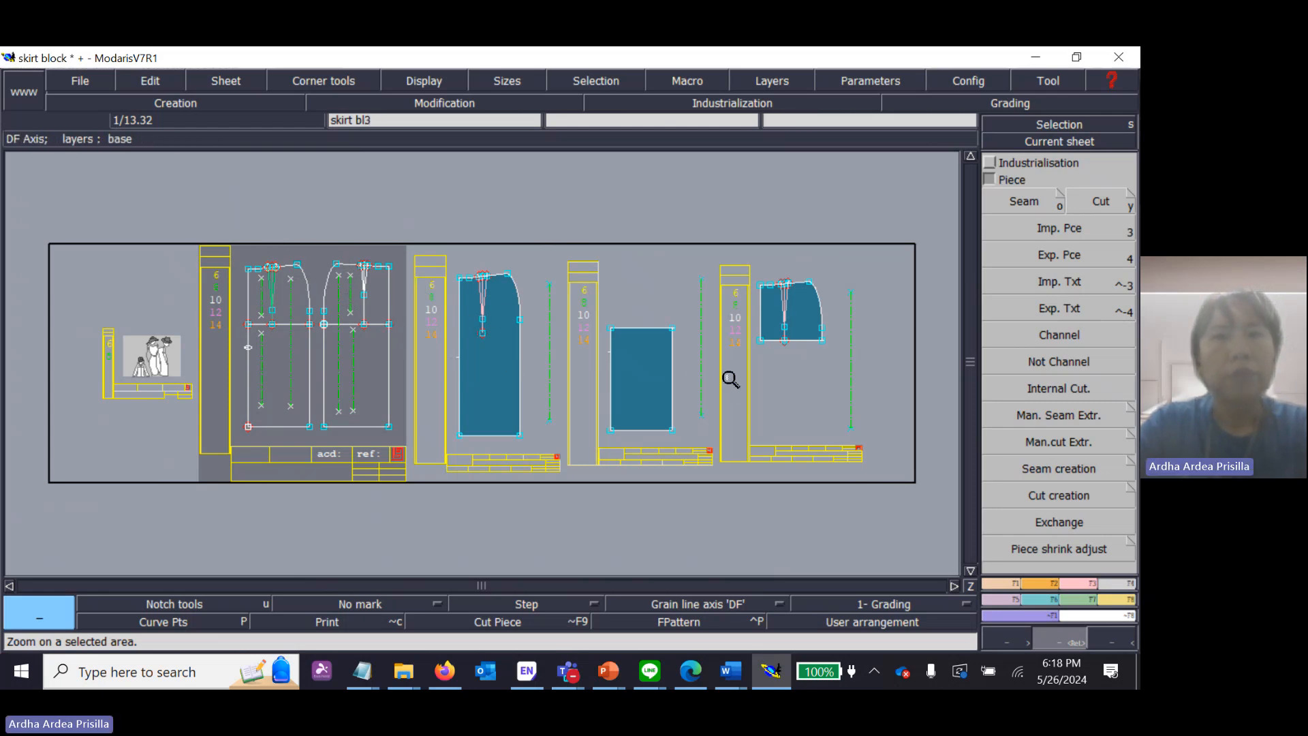
Step: Delete the grain line axes lying outside the three extracted pieces
drag(409, 231, 859, 476)
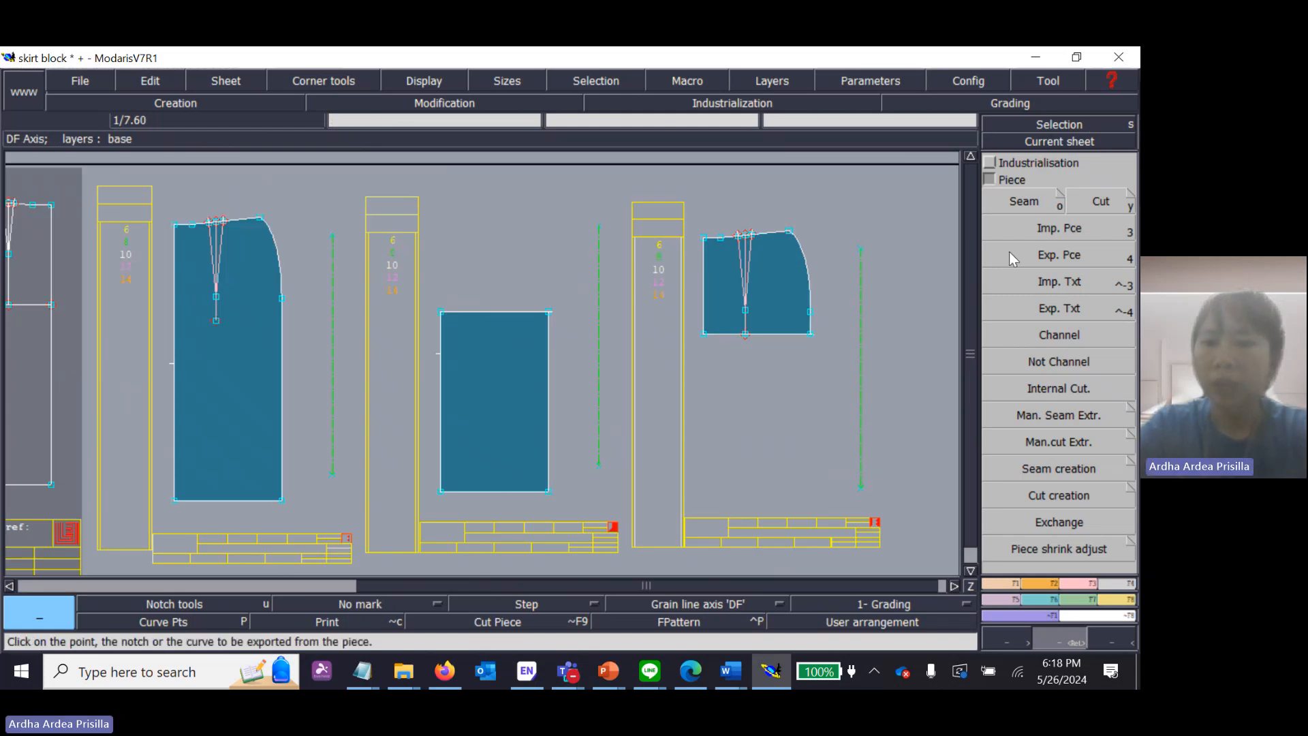
key(Delete)
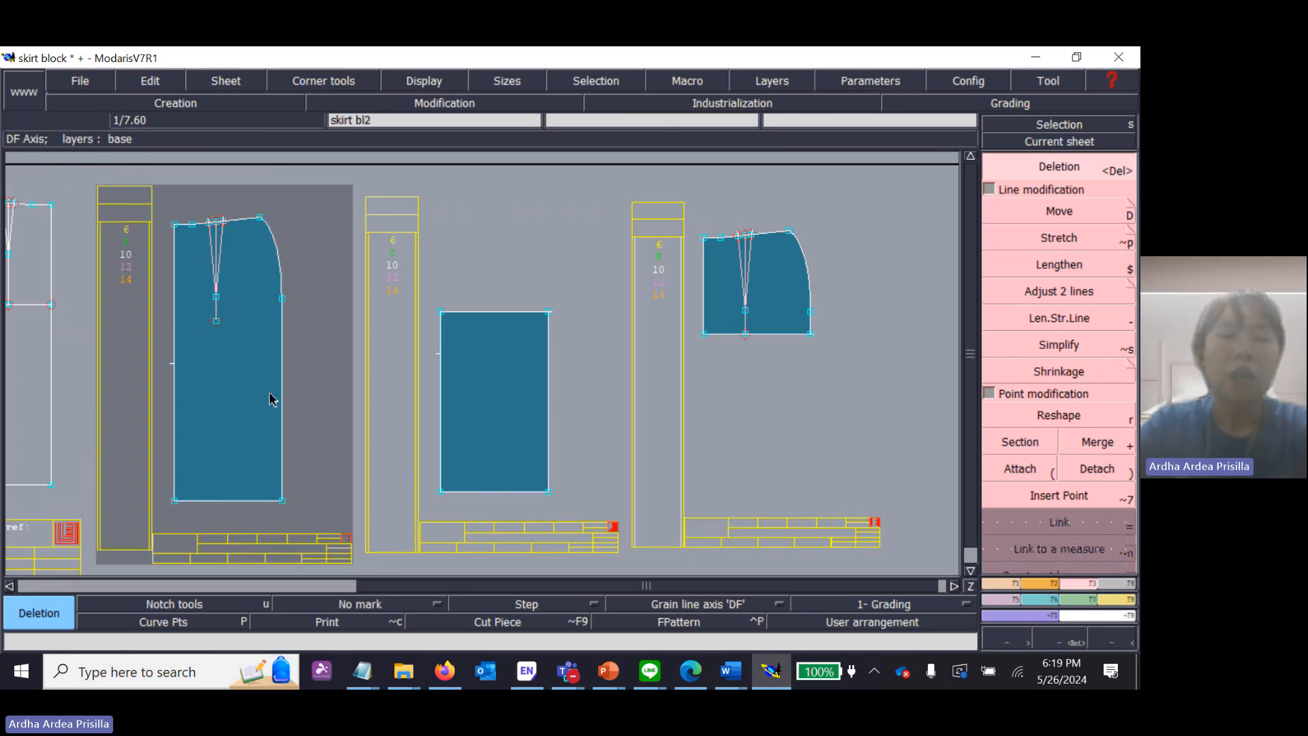
Step: Draw a vertical grain line axis 'DF' with maximum constraint inside each of the three extracted pieces
click(1110, 586)
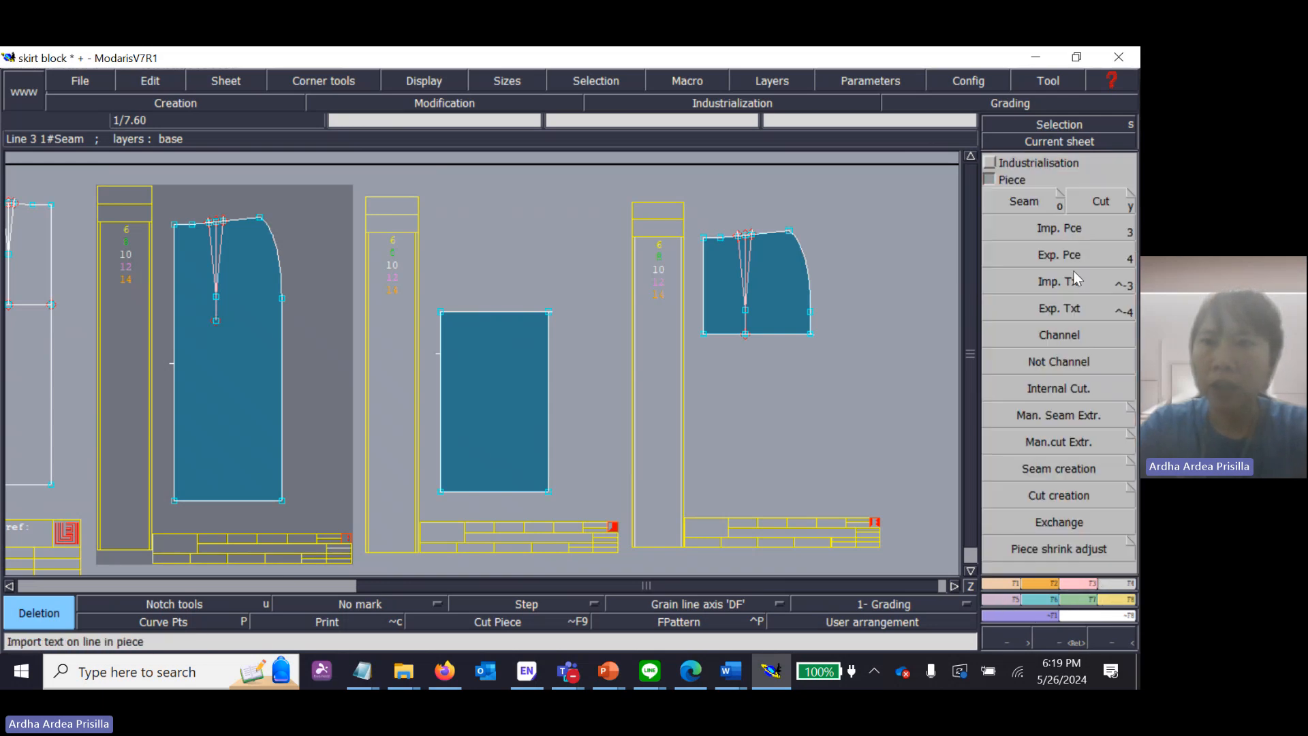
click(990, 162)
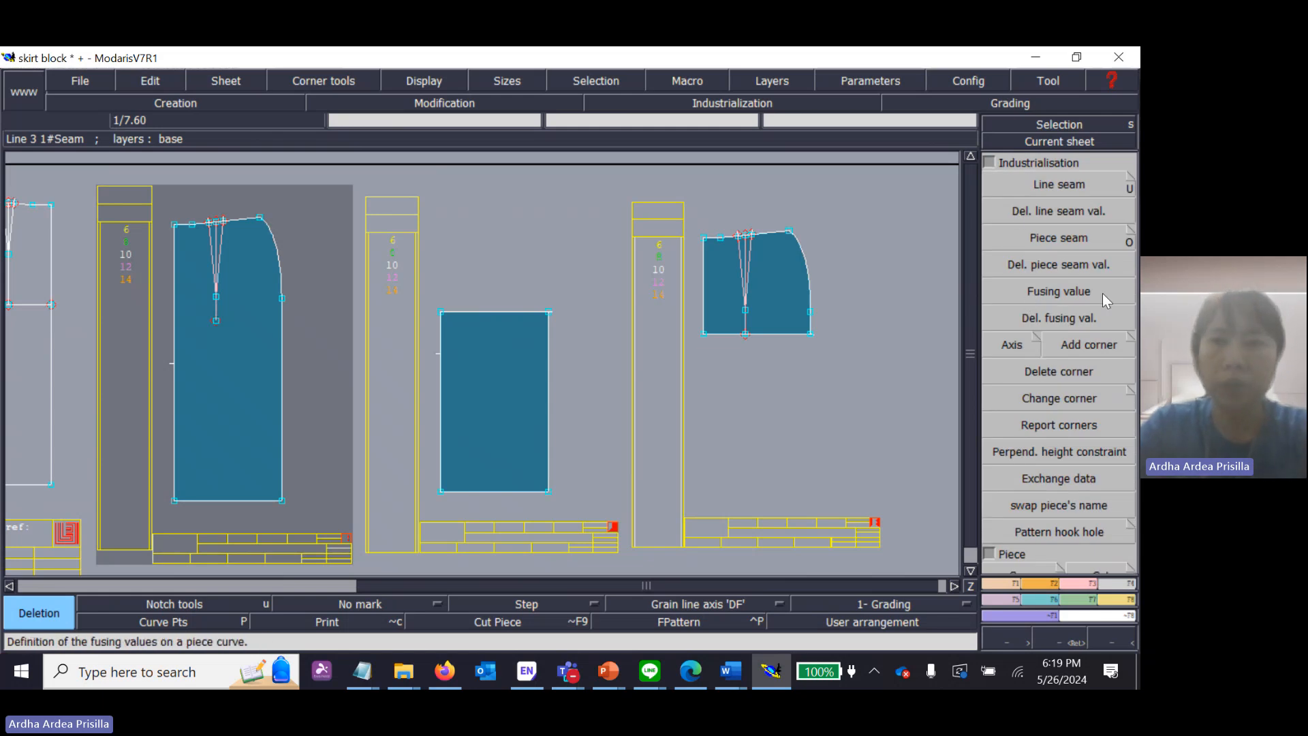
click(1036, 338)
click(92, 141)
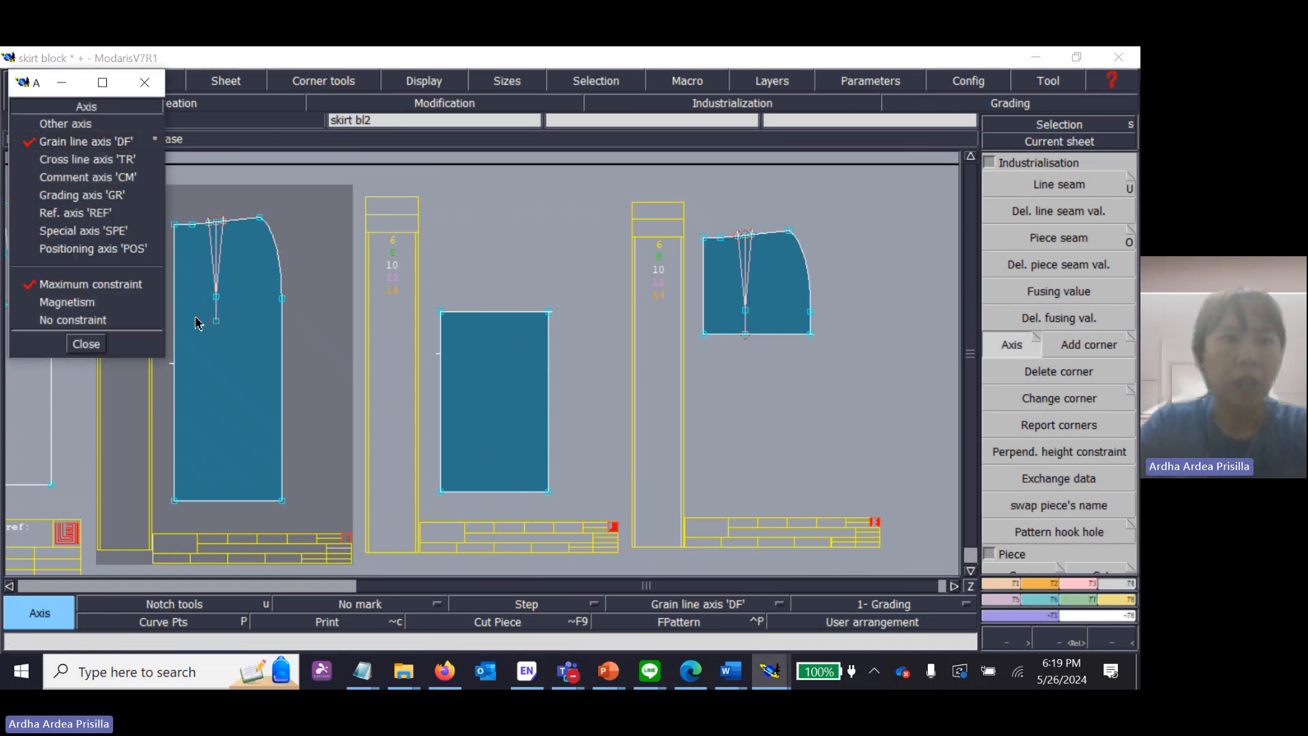
click(195, 253)
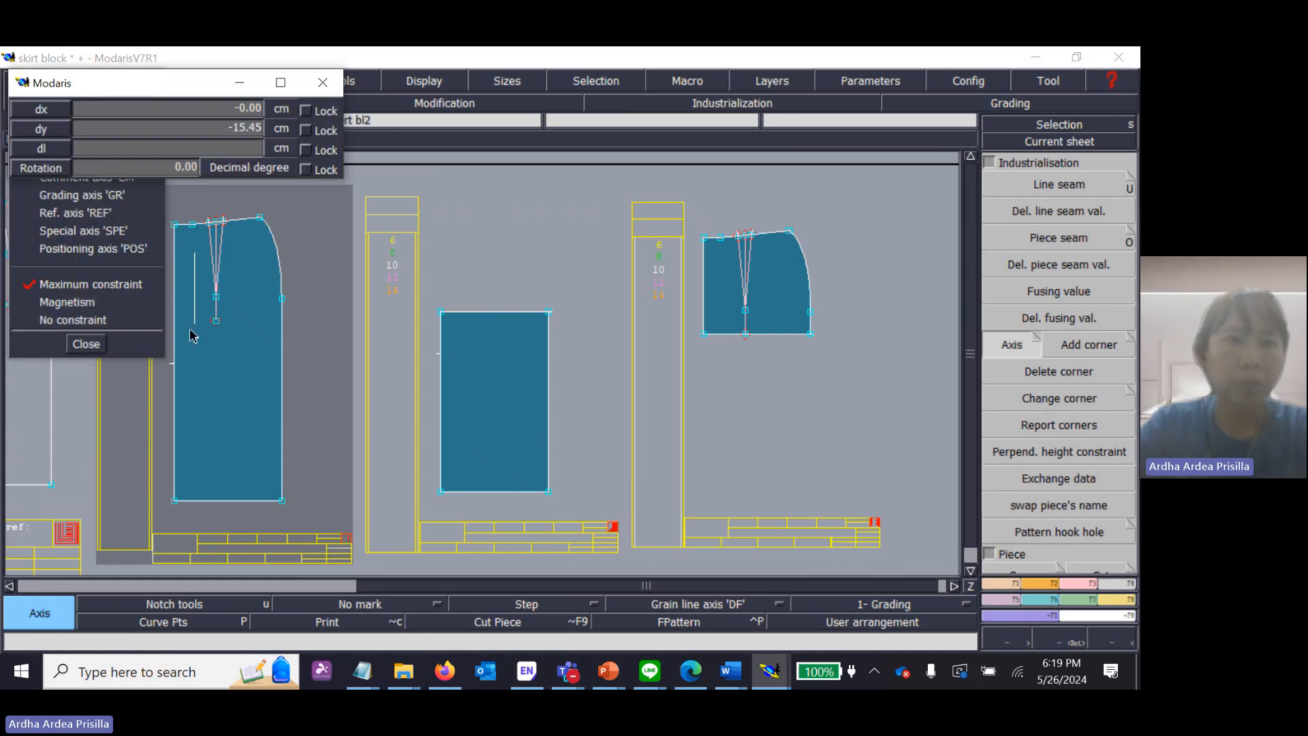
click(194, 465)
click(469, 330)
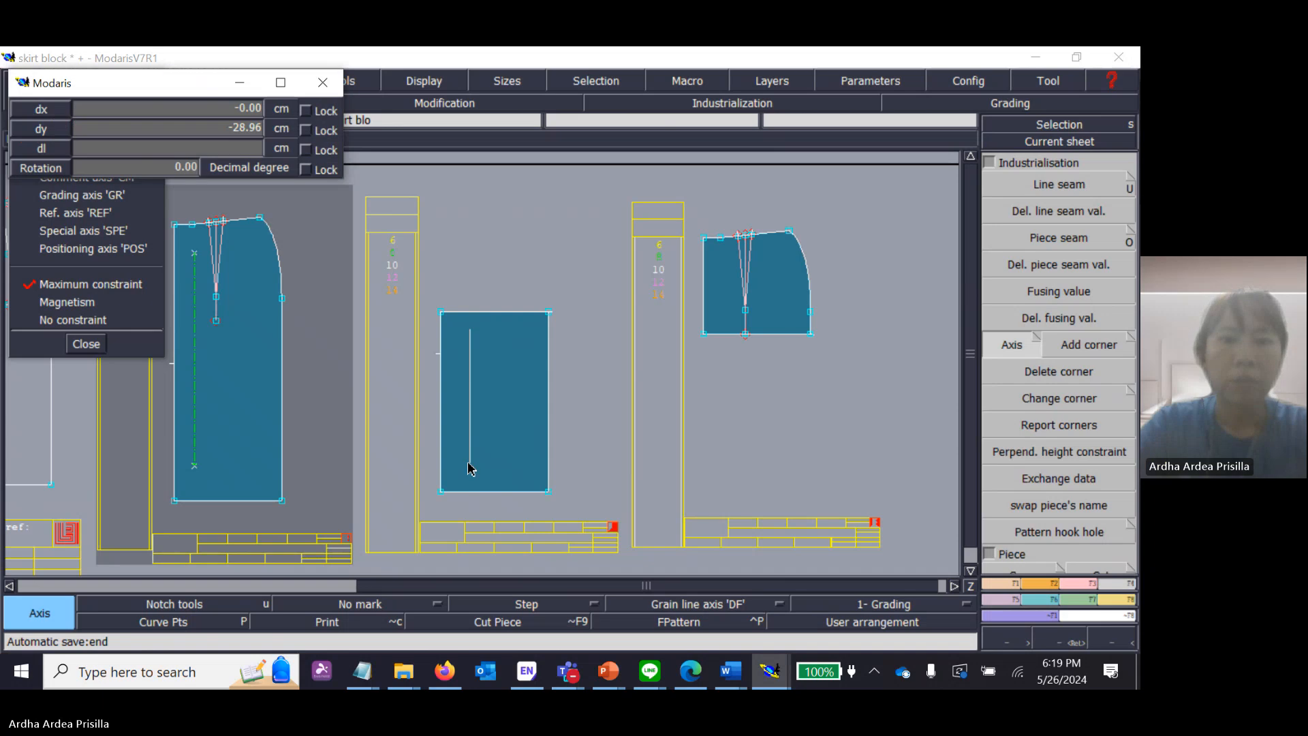
click(469, 465)
click(722, 248)
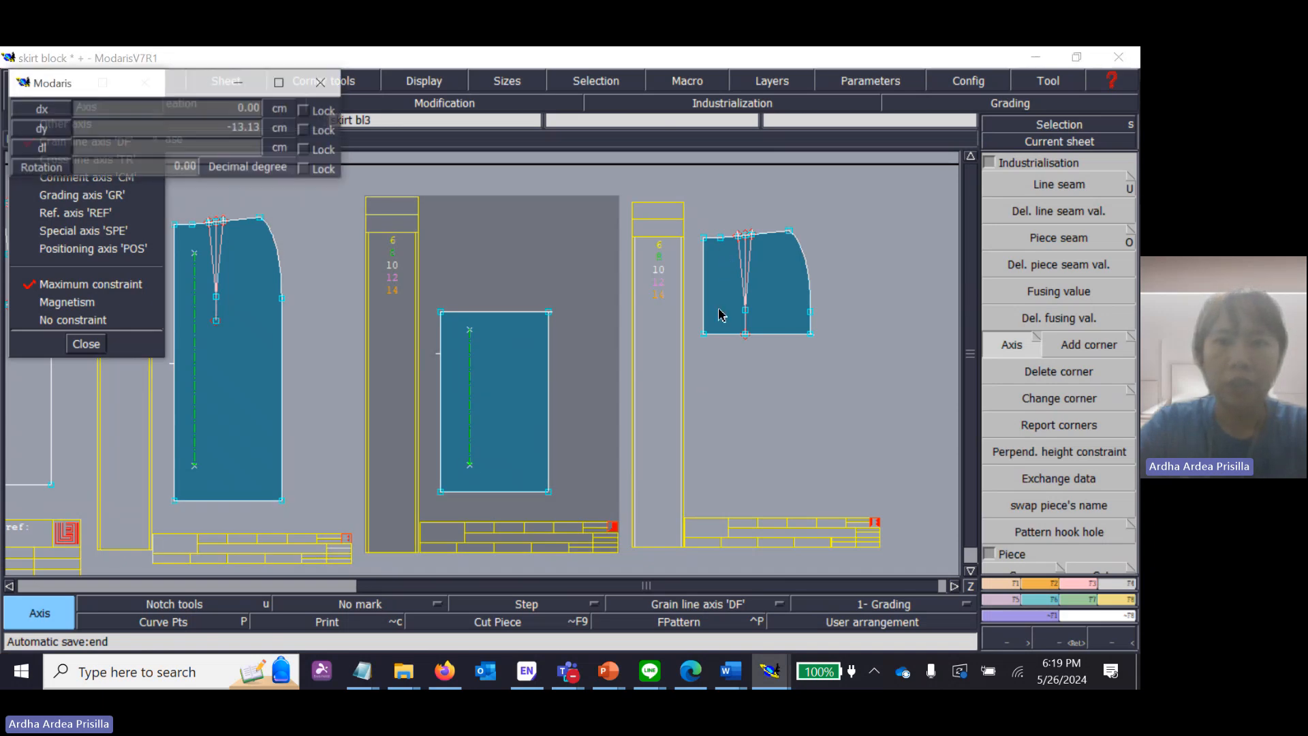
click(722, 323)
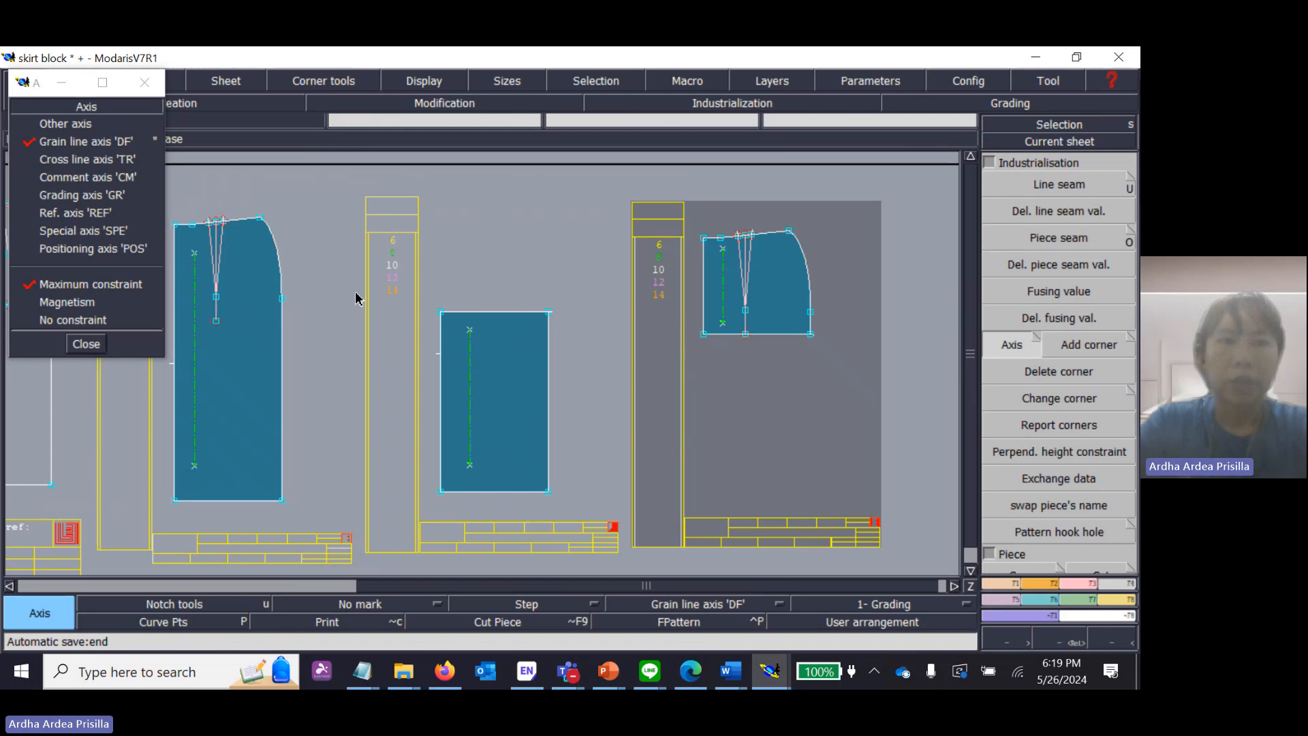
click(85, 344)
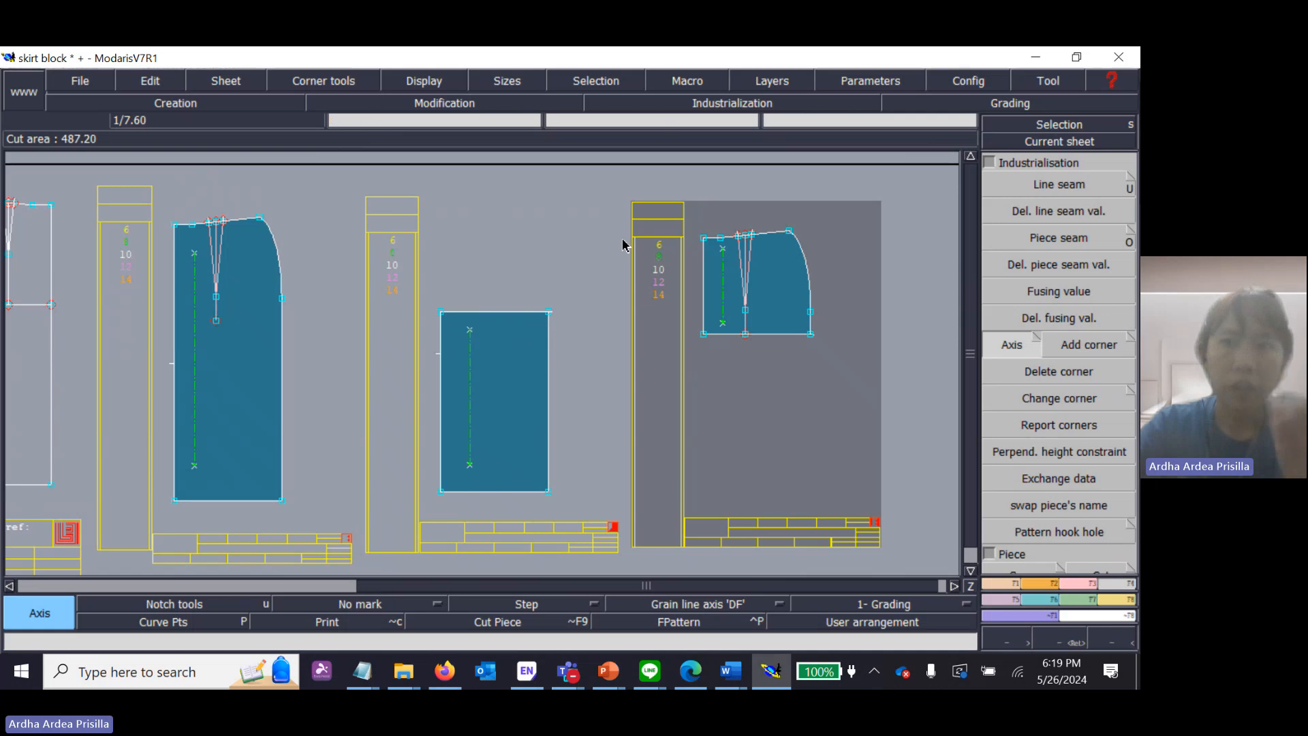
Step: Add a 1.5 cm line seam at both ends of the curved hip line on the full-length piece
click(1048, 184)
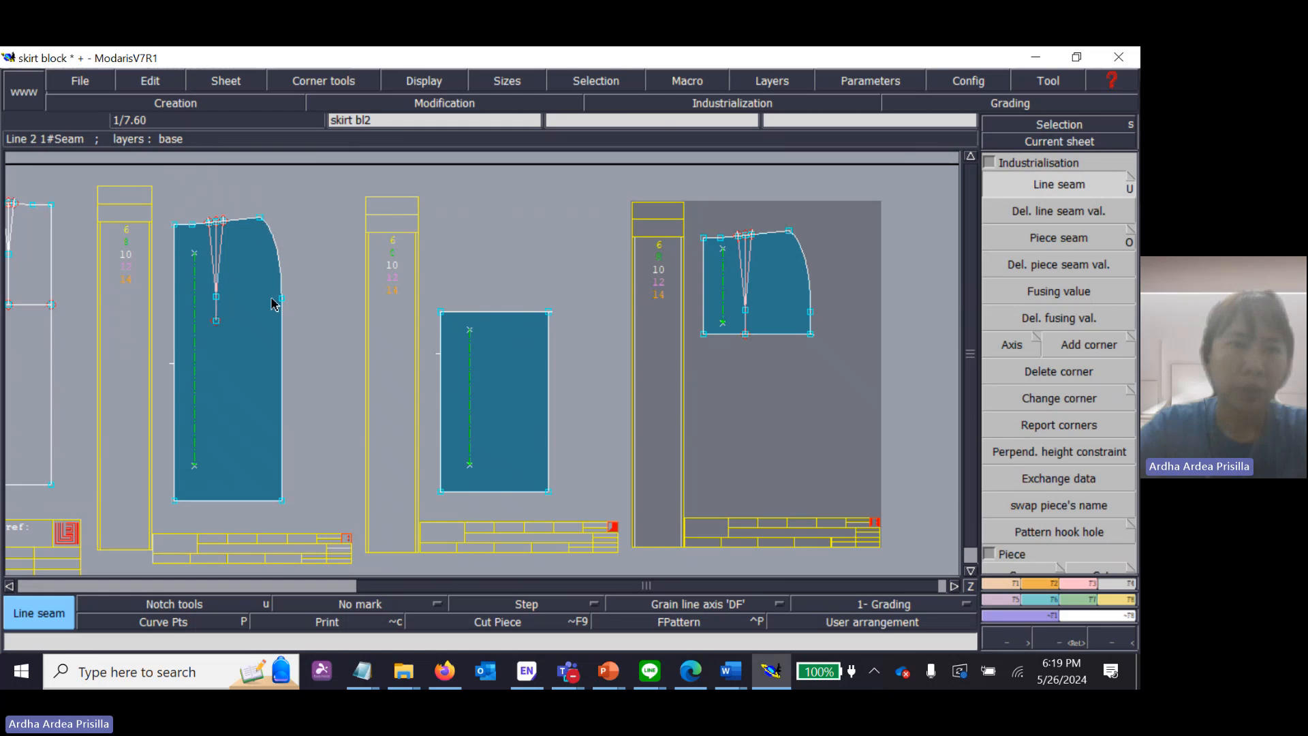
click(278, 255)
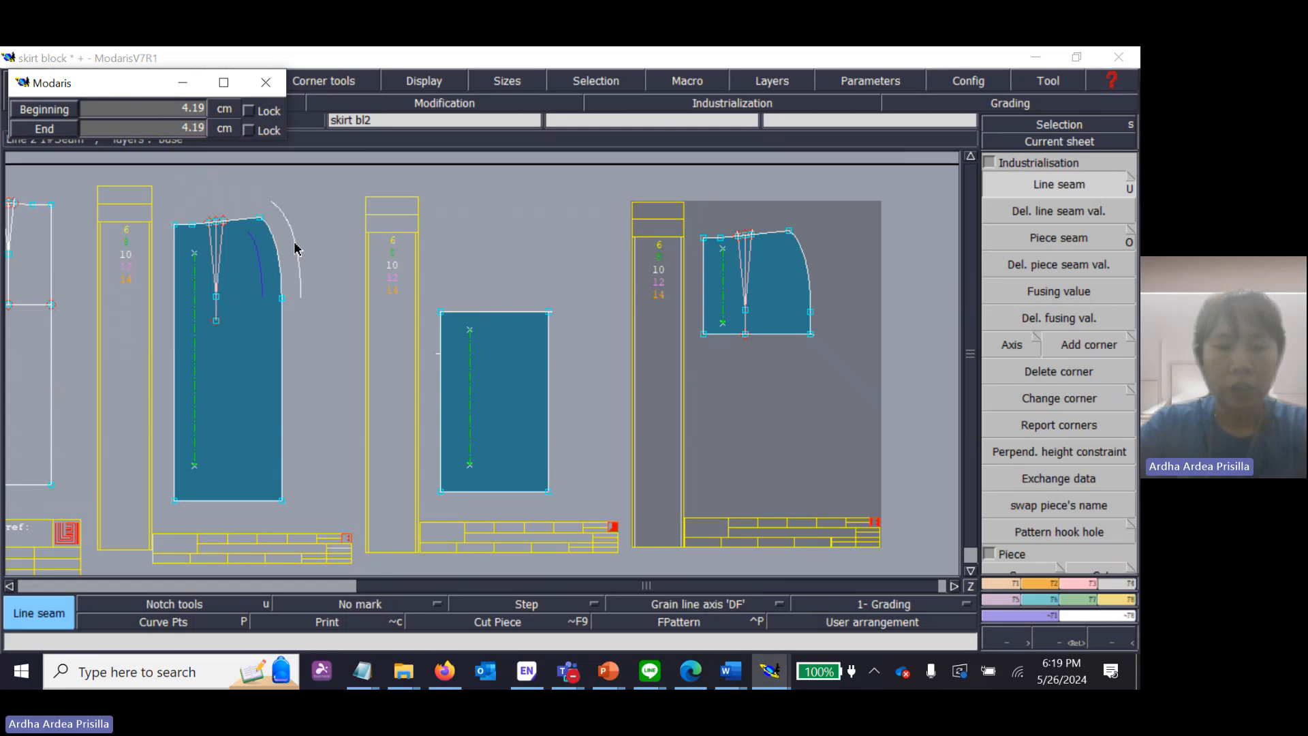
key(Down)
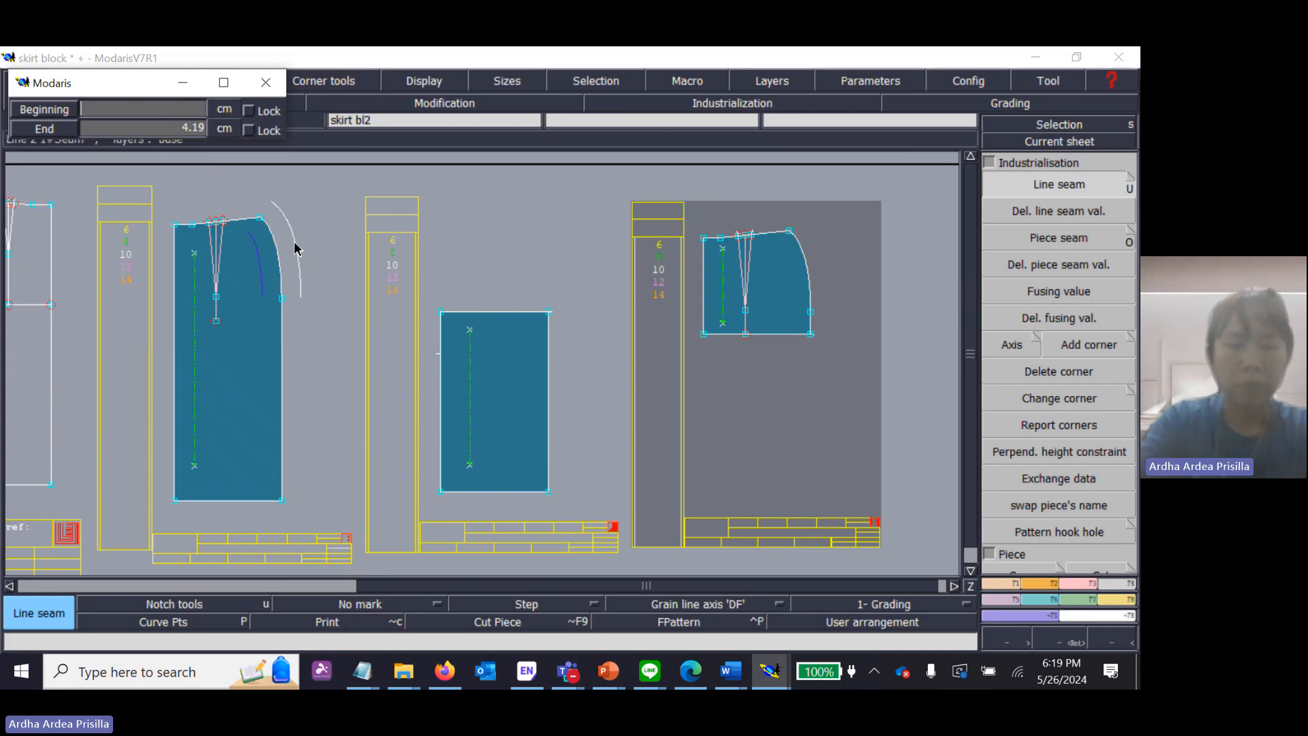
text(1.5)
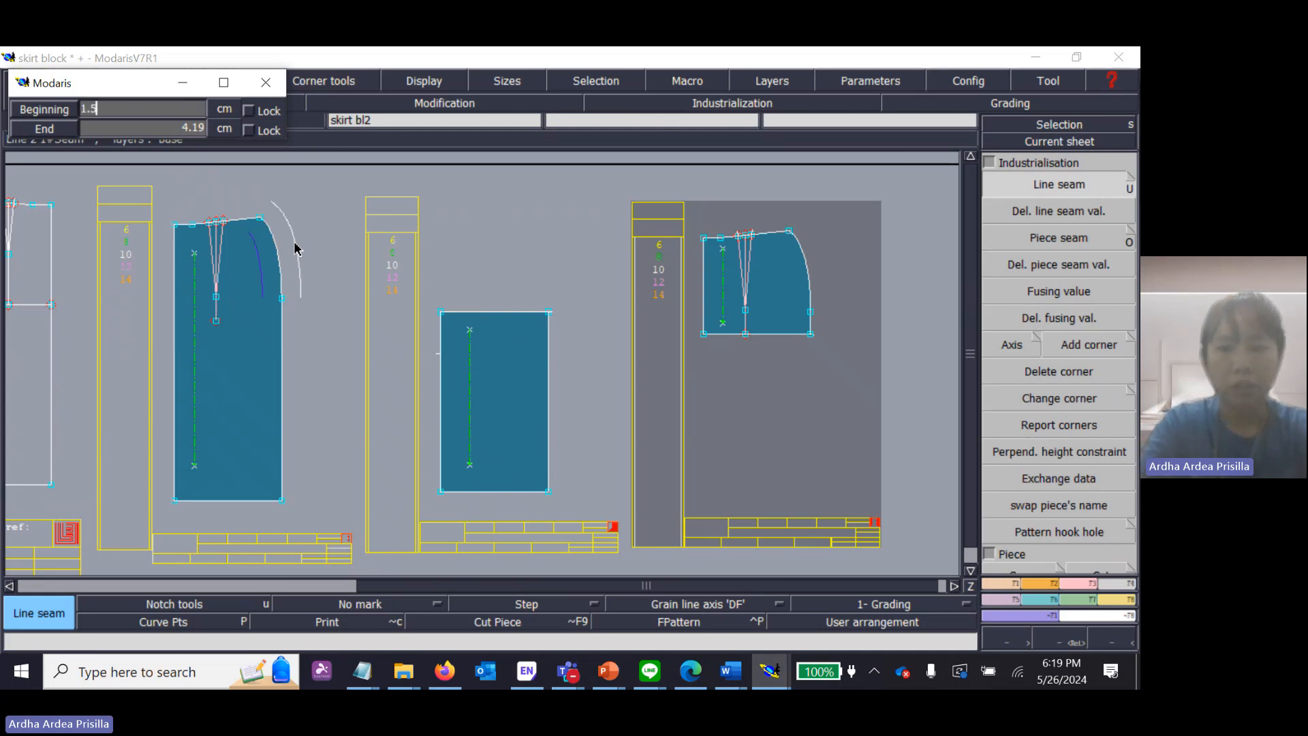
key(Return)
text(1.5)
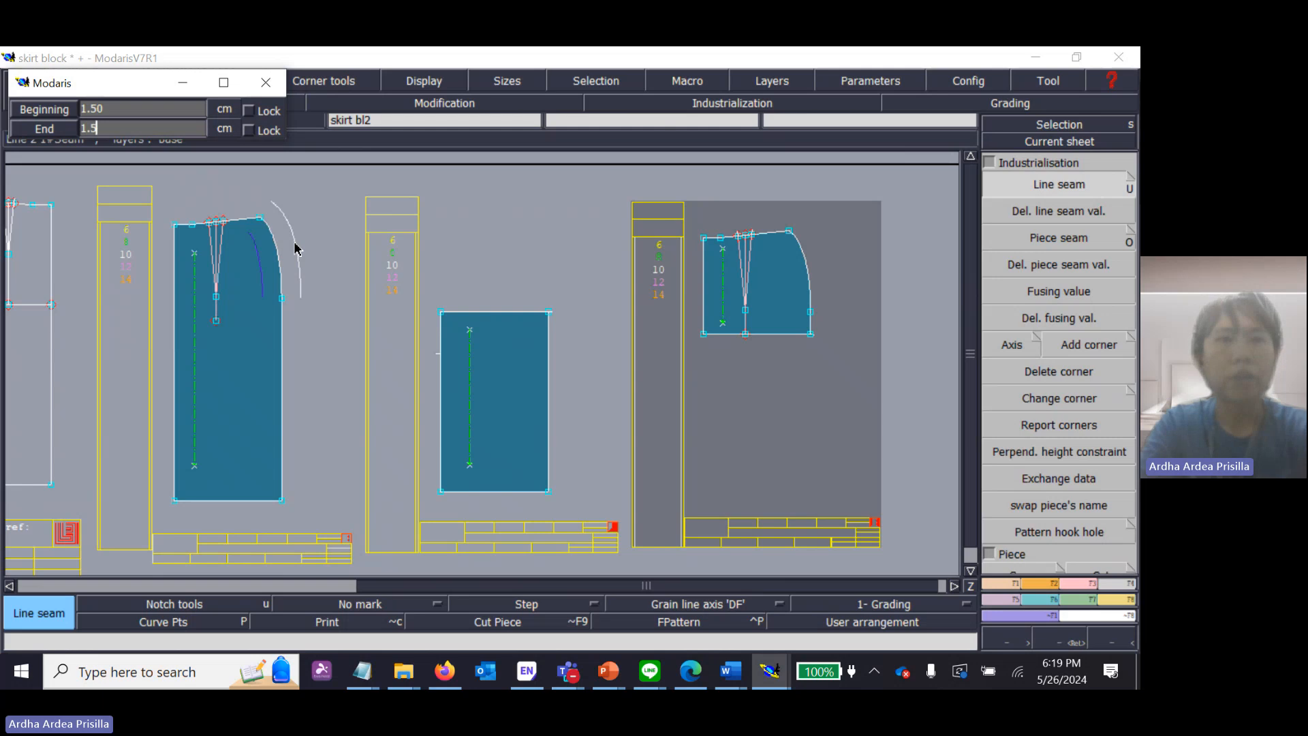
key(Return)
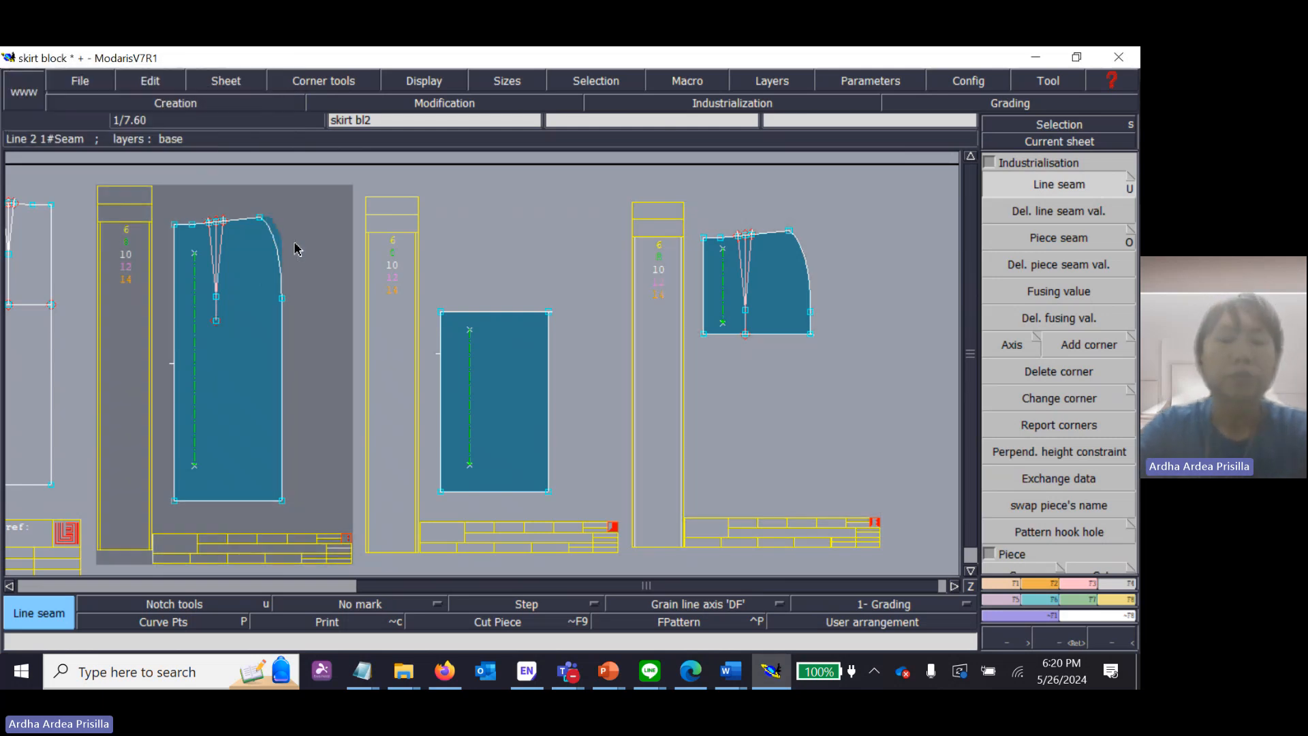
Step: Select the full-length piece's hip curve and straight side line together and give them a 1.5 cm line seam at beginning and end
click(1103, 123)
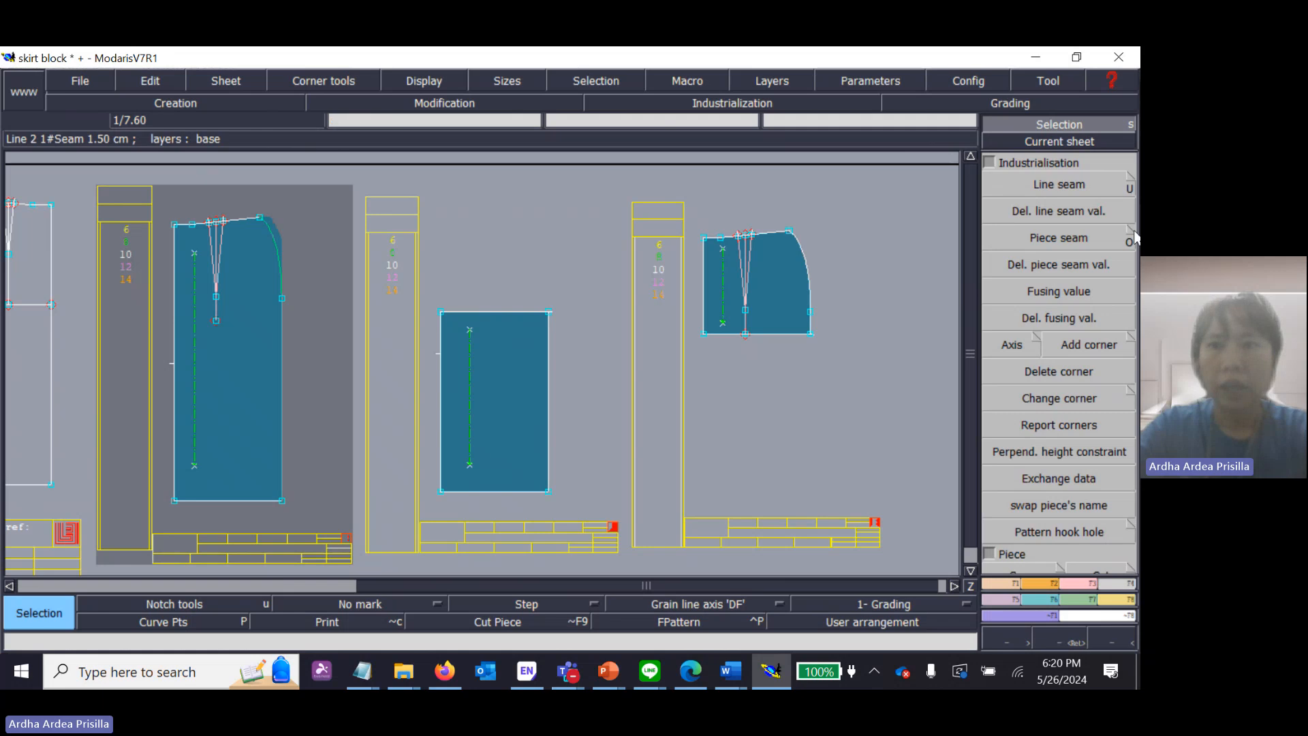
click(1084, 189)
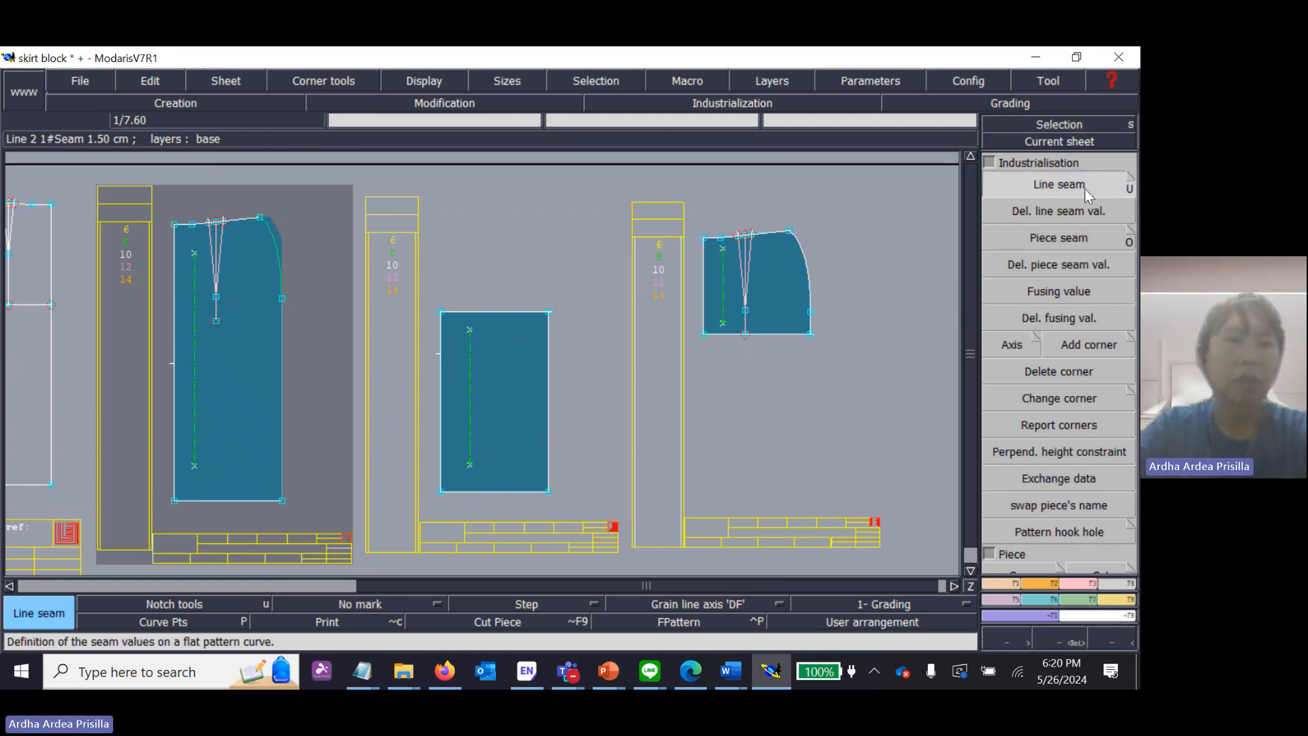
click(283, 281)
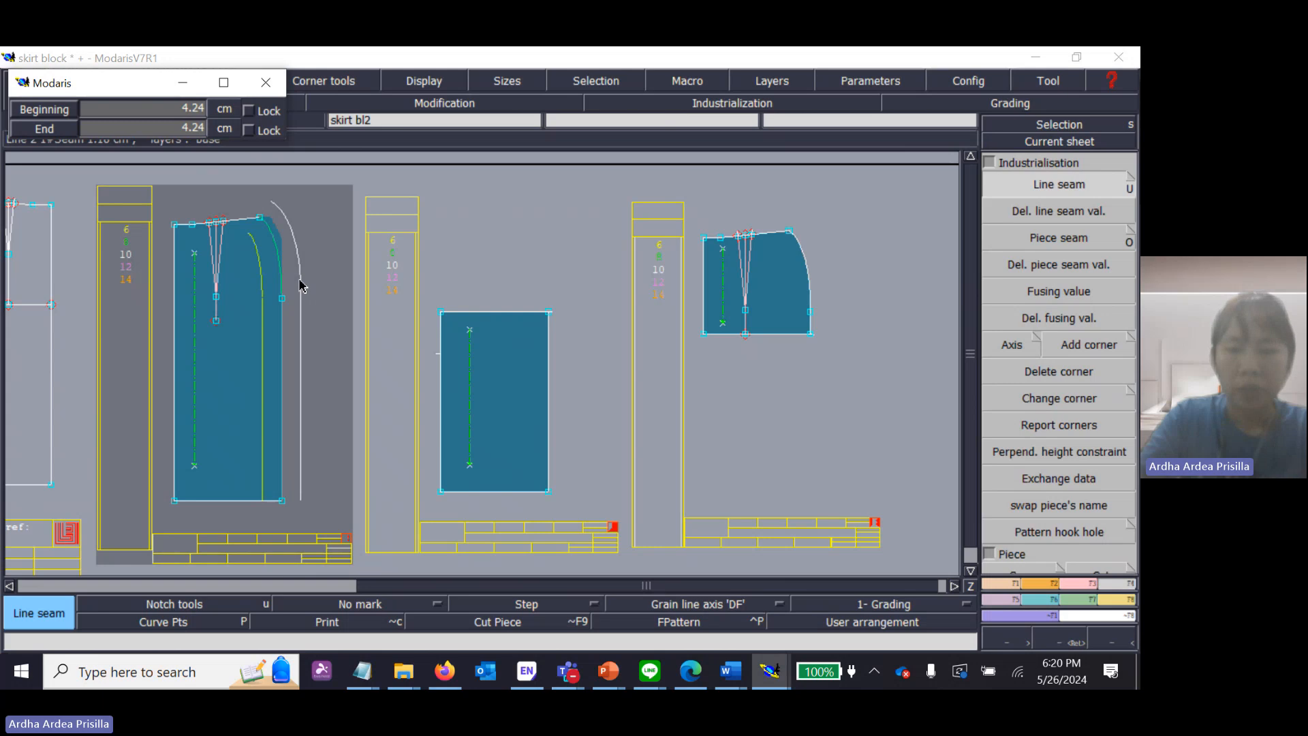
text(1.50)
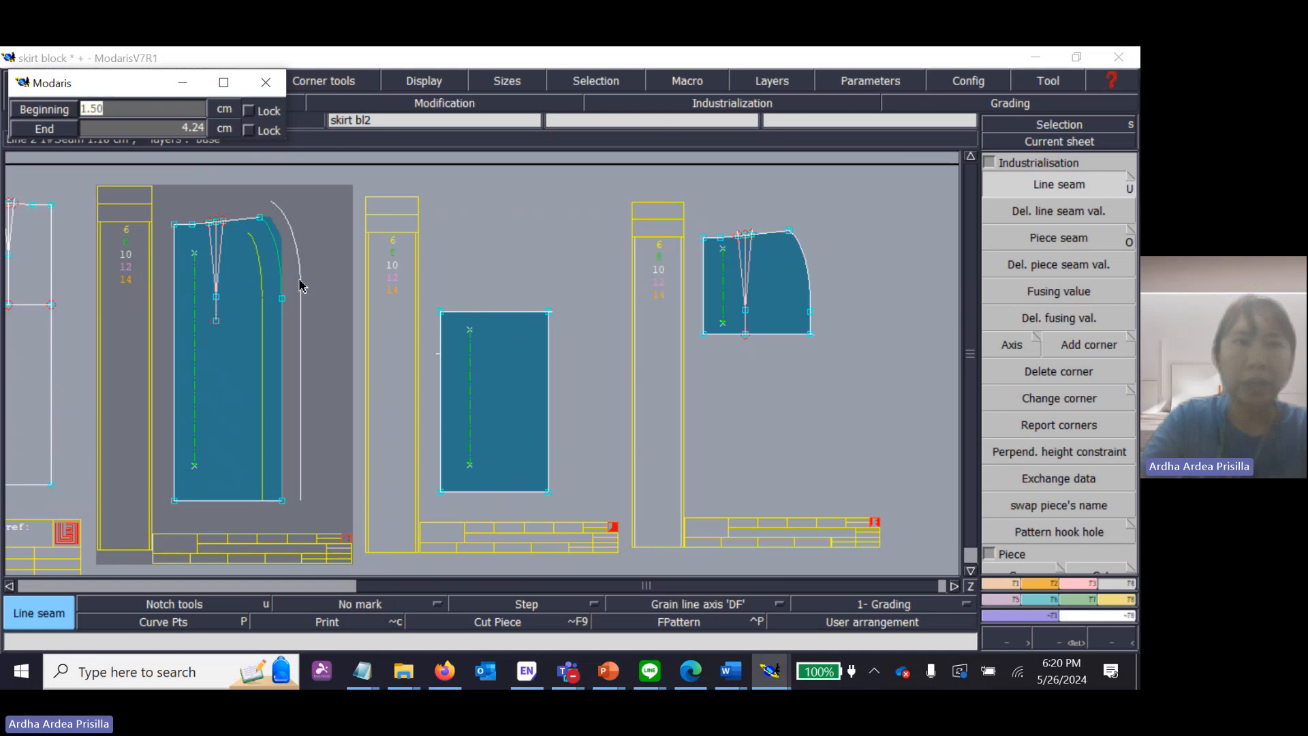
text(1.5)
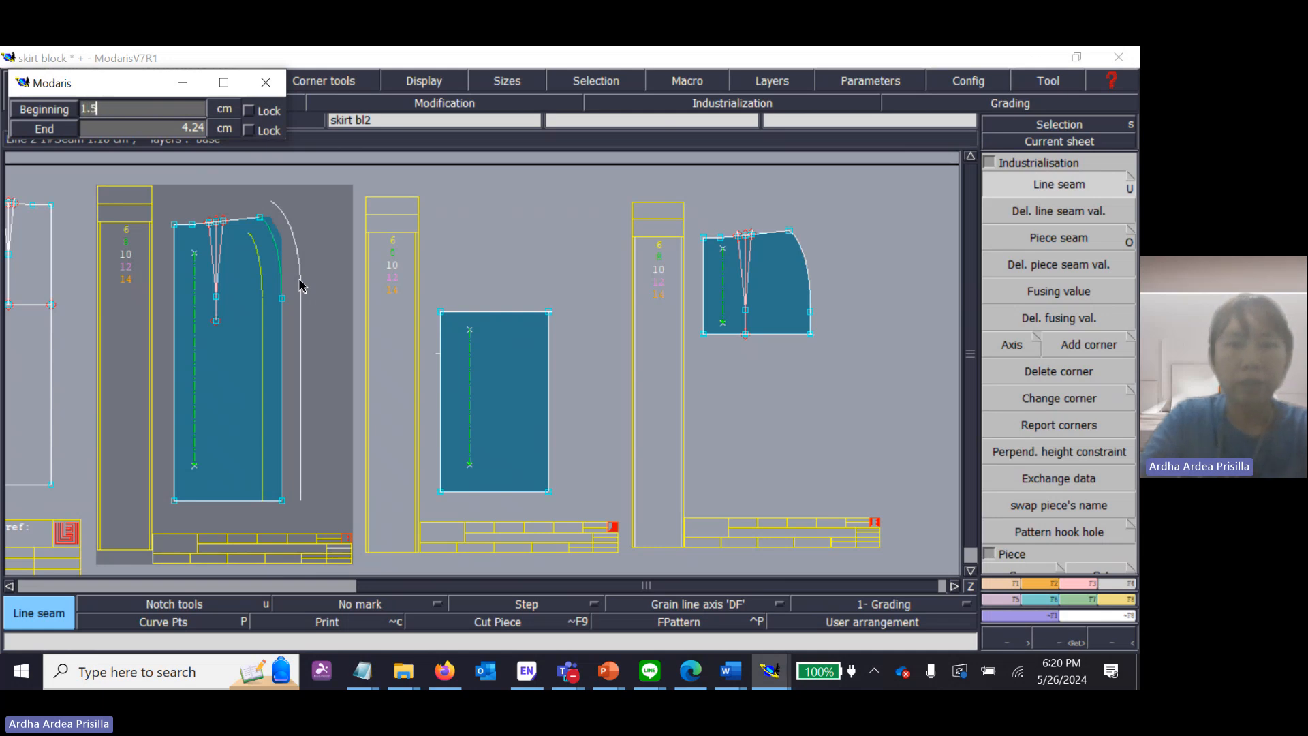
key(Tab)
text(1.5)
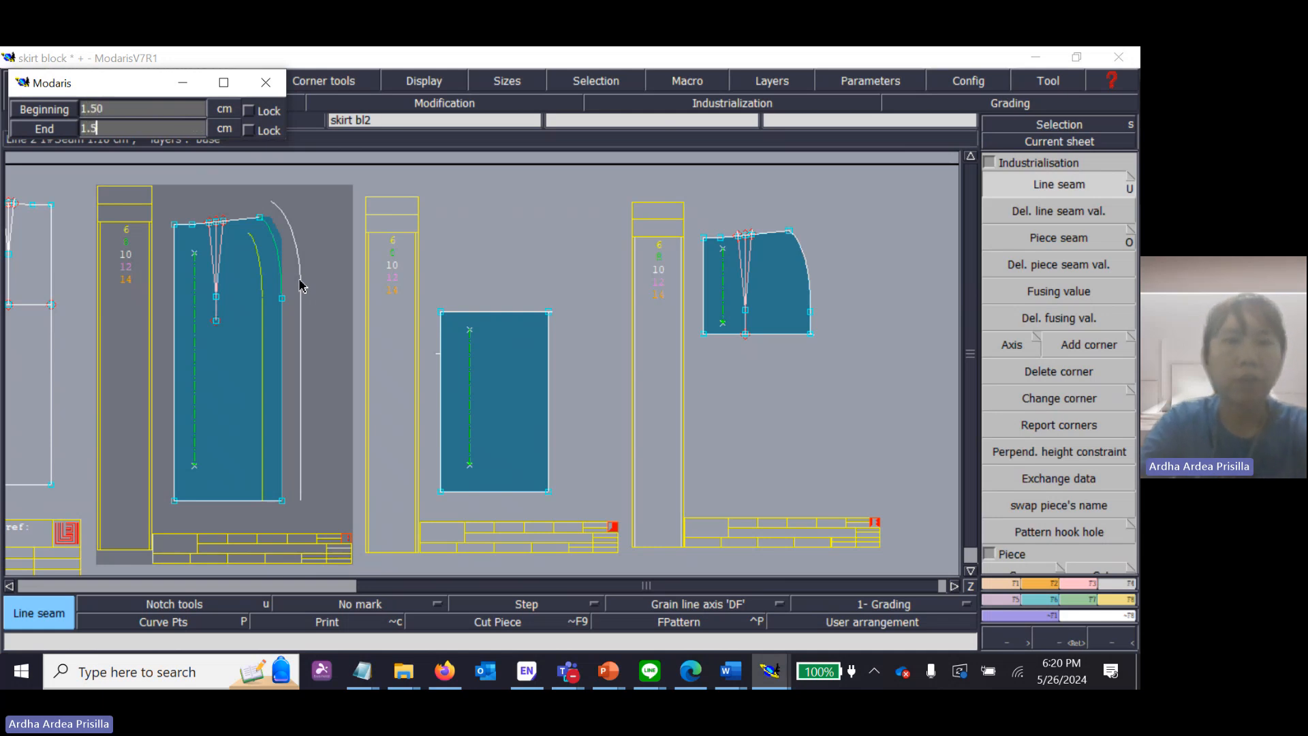
key(Return)
key(Return)
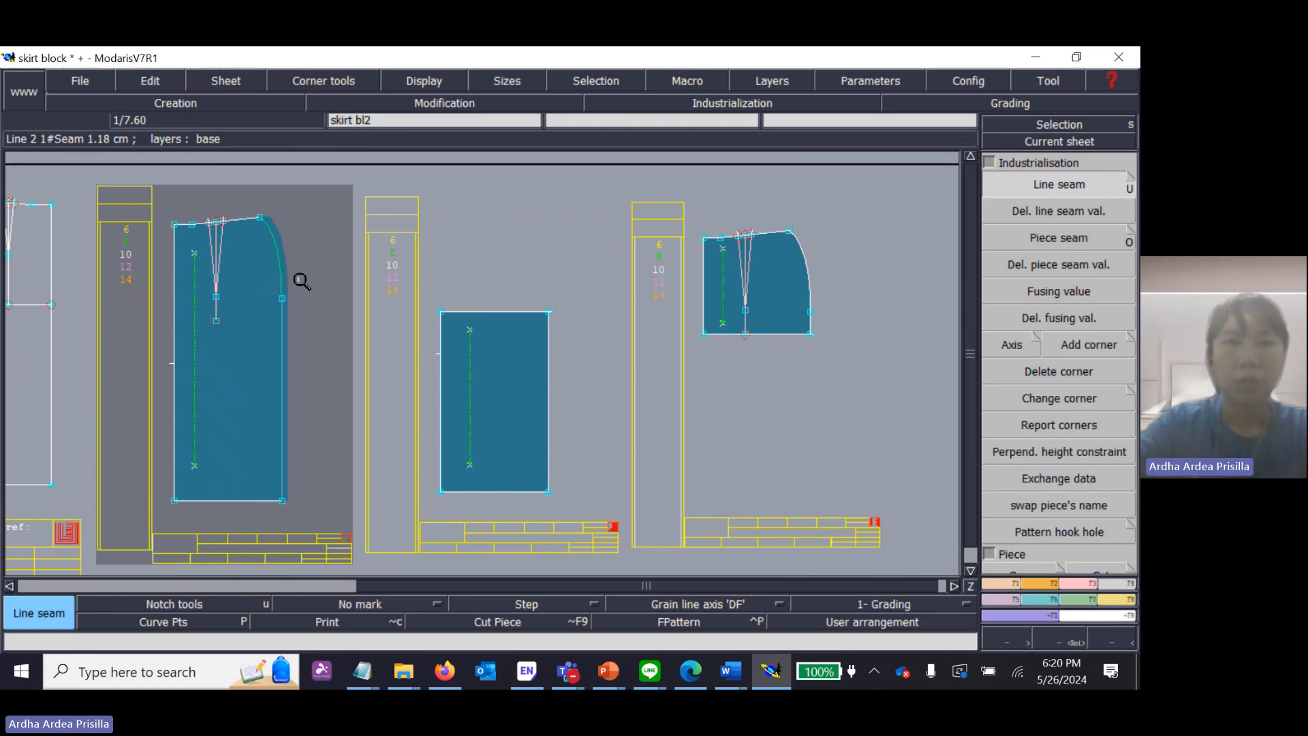
drag(227, 205, 315, 500)
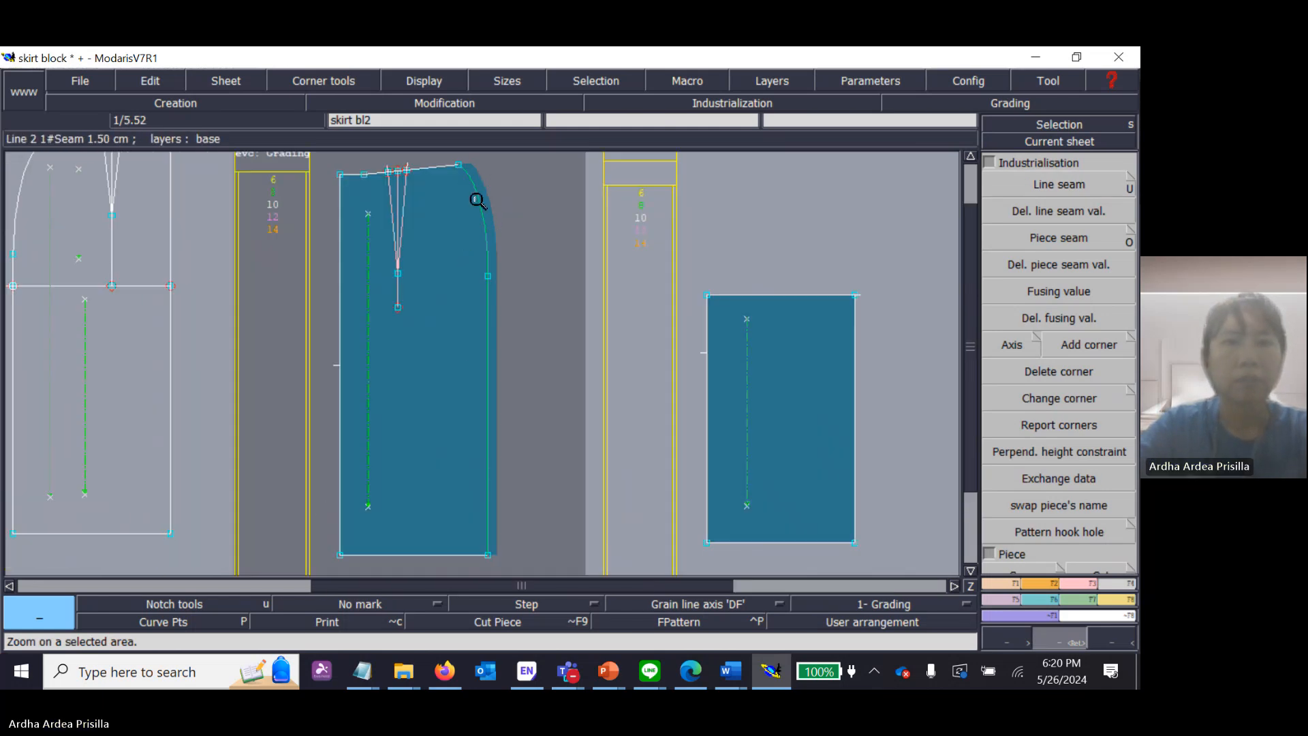
Step: Add a 2 cm line seam along the straight vertical edge opposite the hip curve on the full-length piece
click(1080, 126)
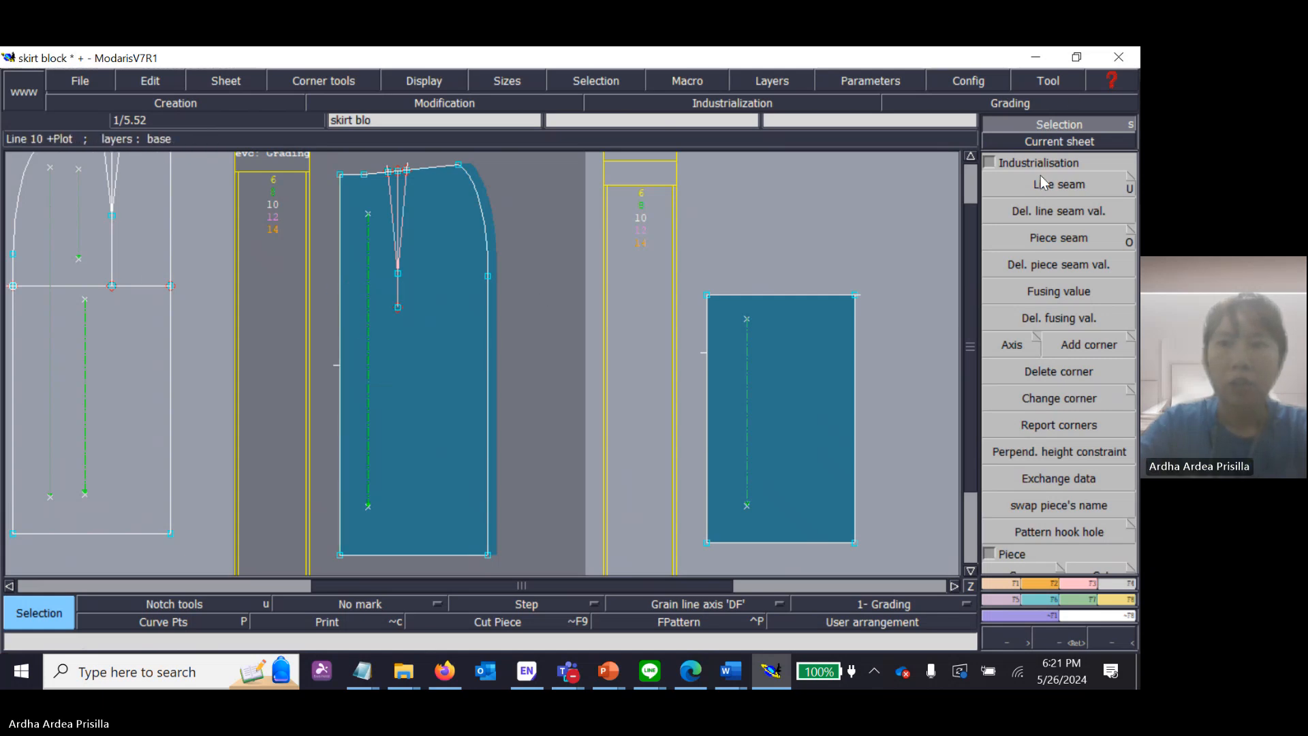
key(u)
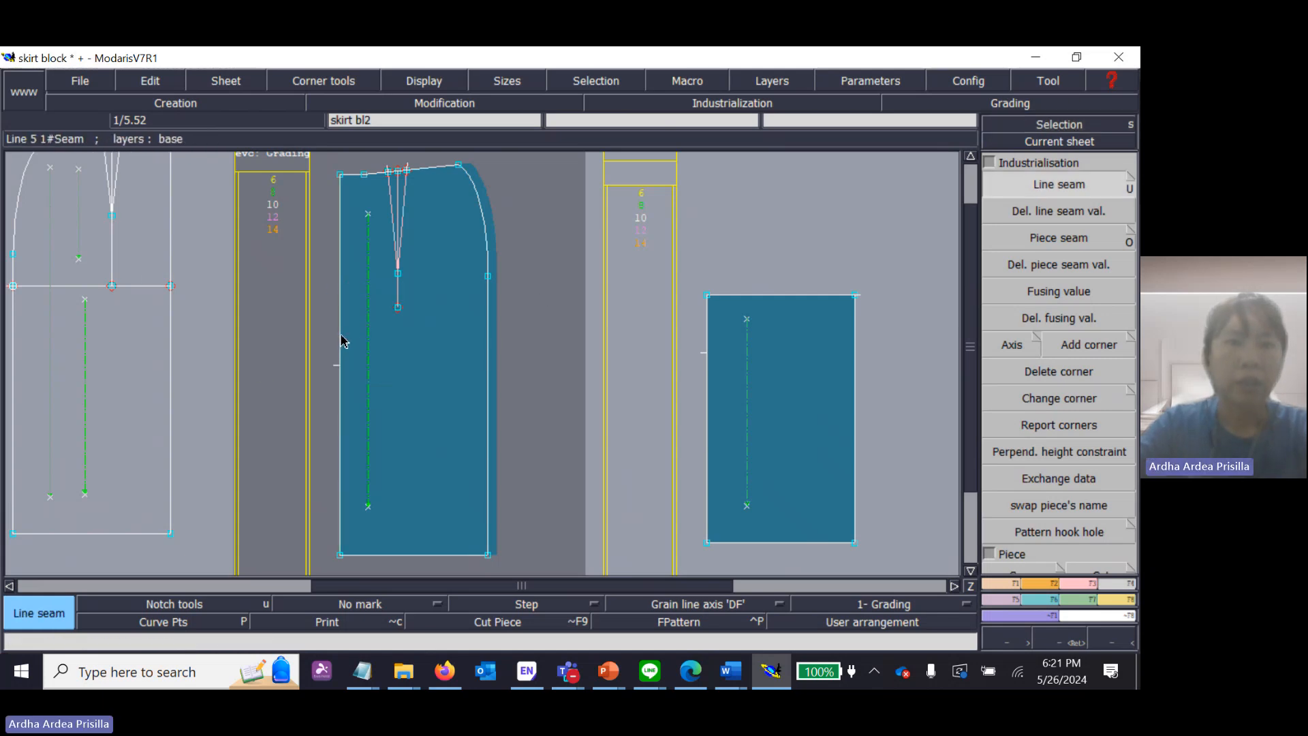
click(339, 343)
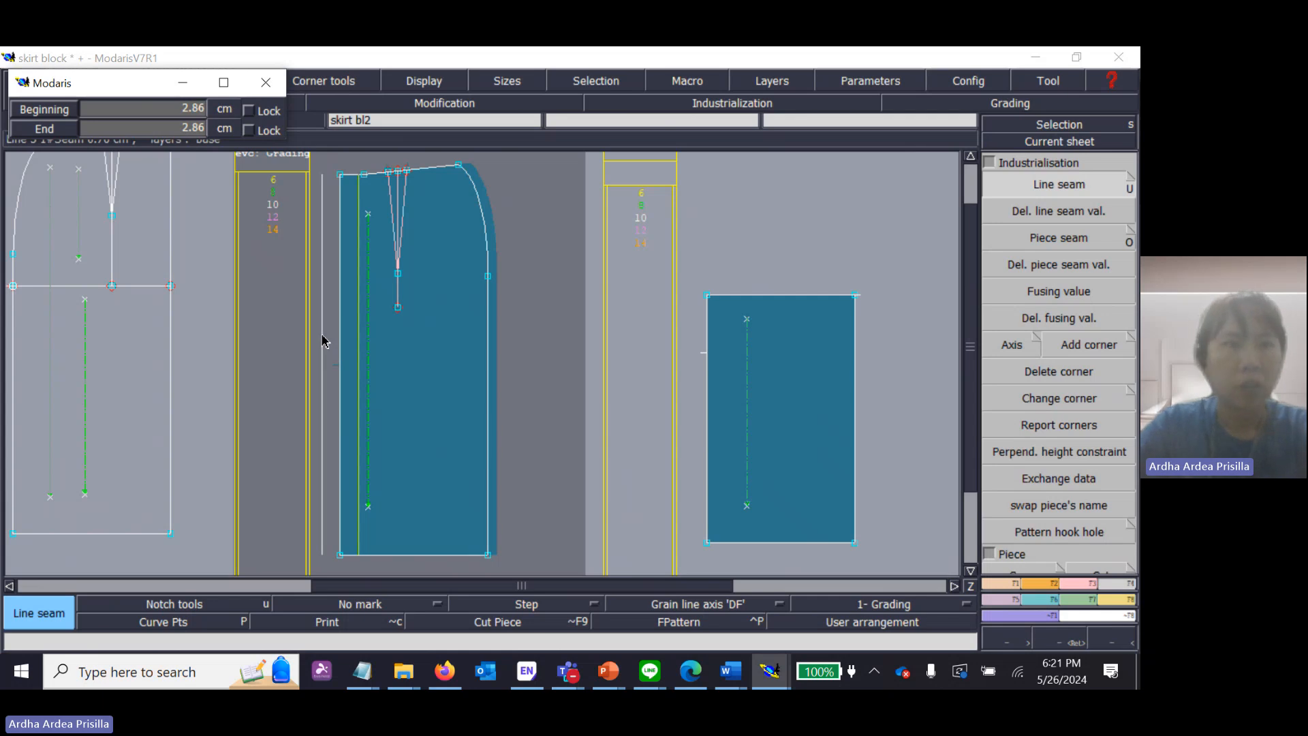
text(1)
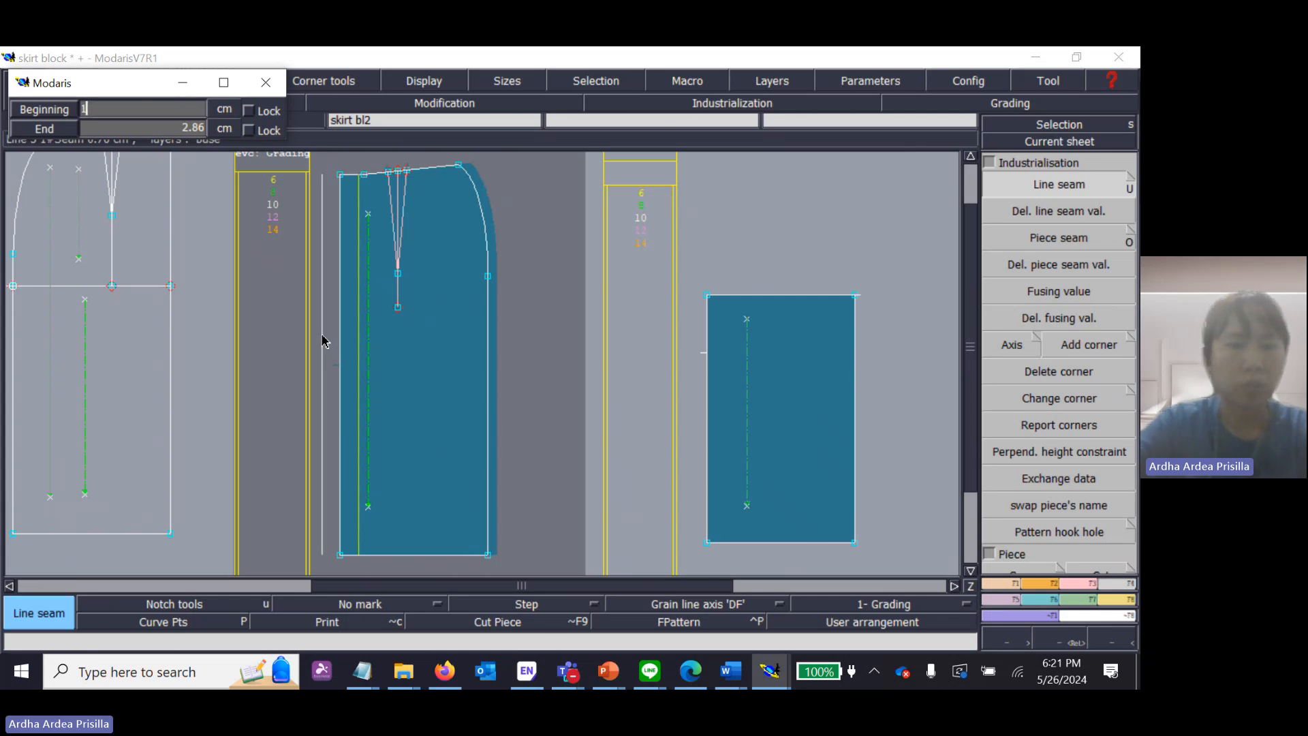
key(Return)
key(Return)
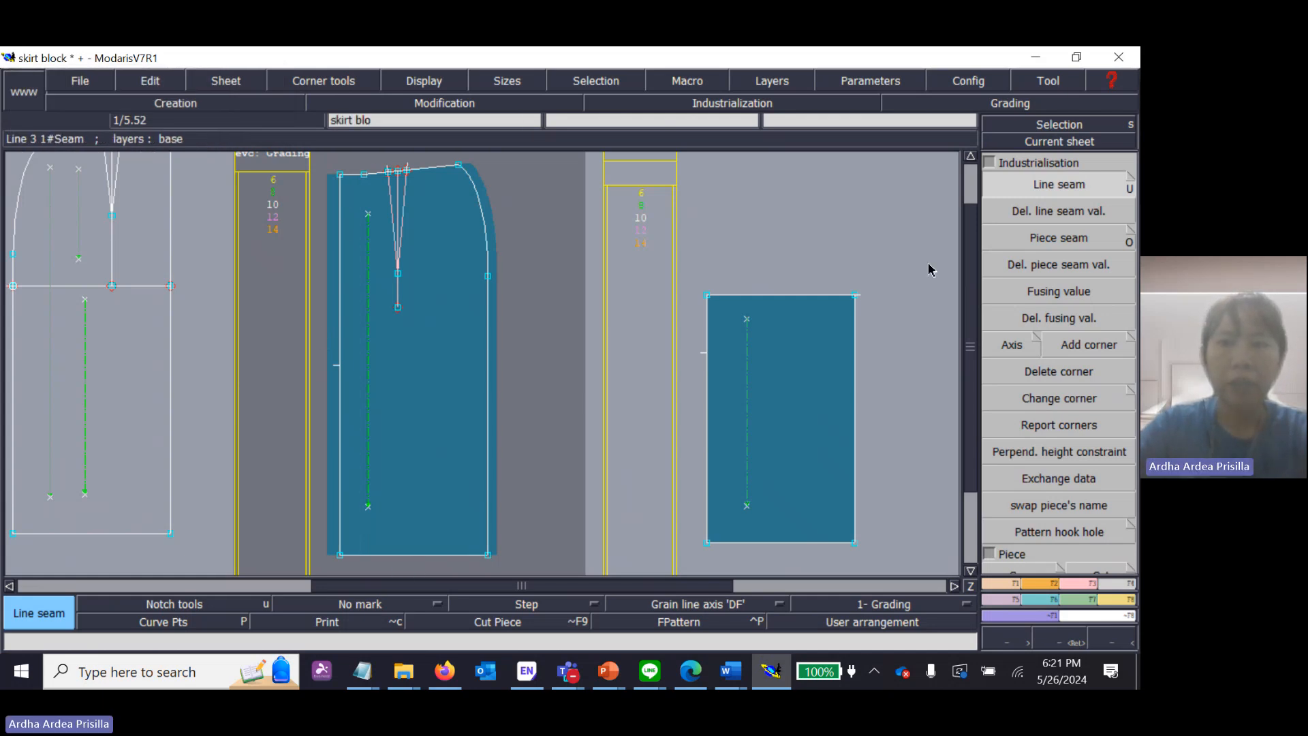
Step: Add a 1 cm line seam at beginning and end of the full-length piece's hem line
scroll(967, 292, down, 1)
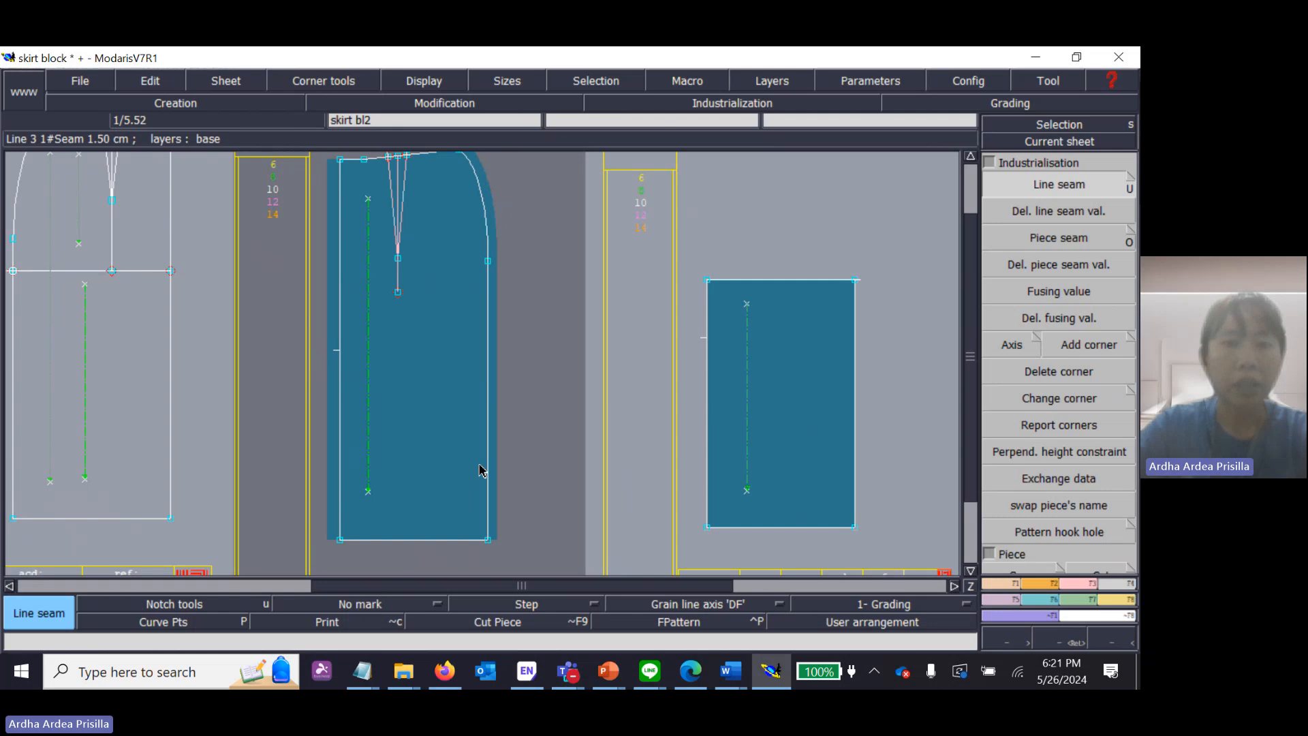
click(429, 549)
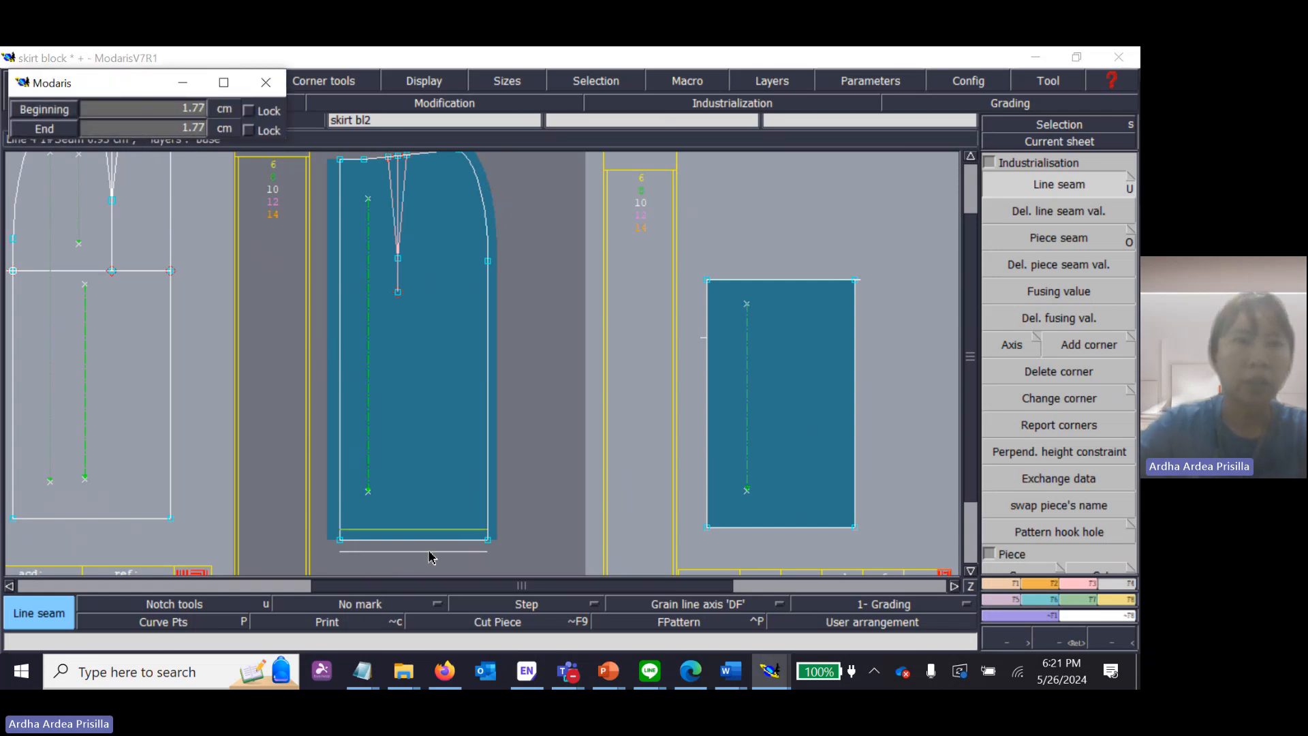
text(1.00)
key(Tab)
text(1)
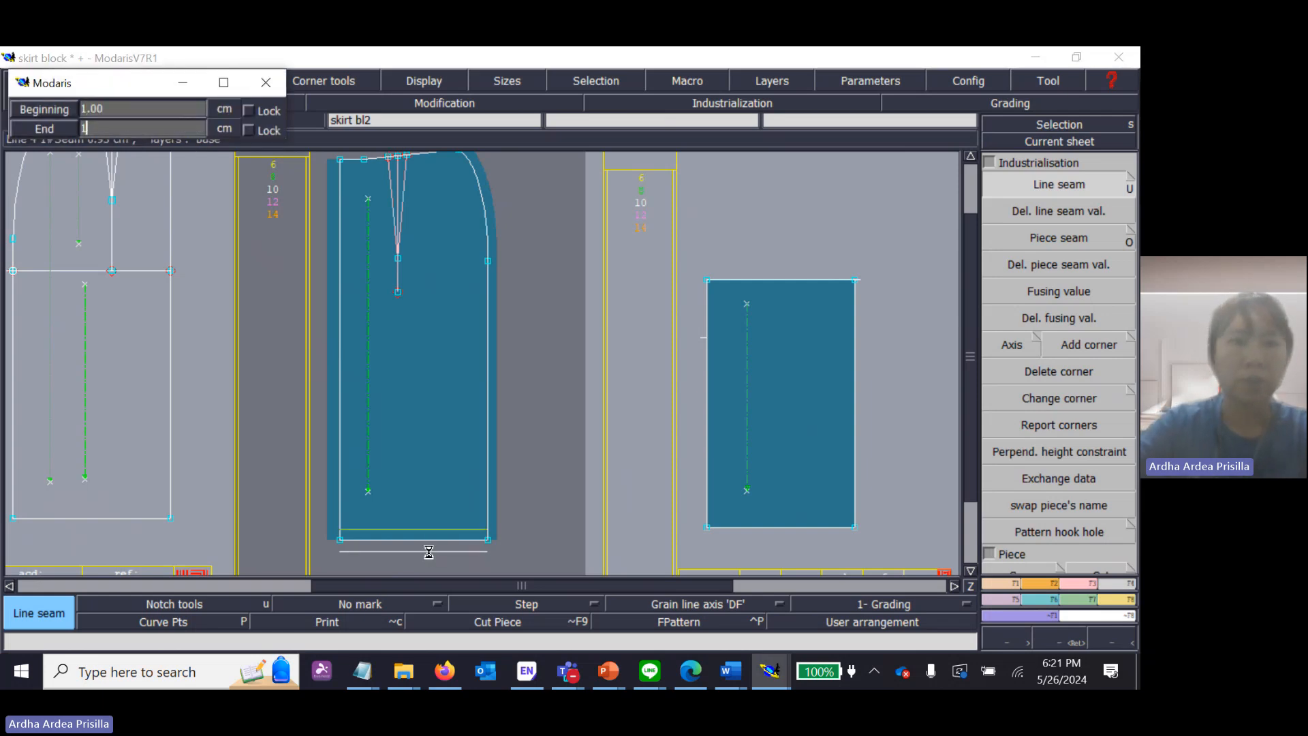
key(Return)
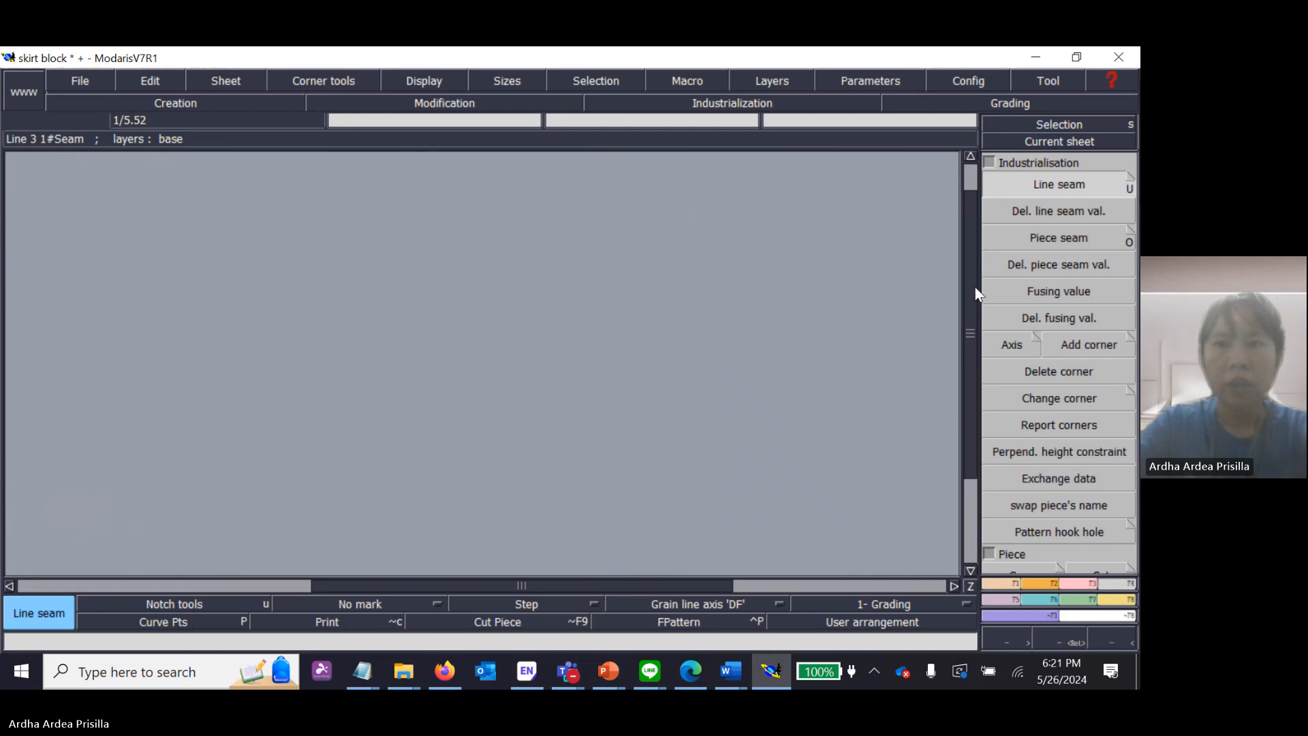
Step: Select both waistline segments of the full-length piece and give them a 1 cm line seam at beginning and end
drag(974, 287, 971, 285)
key(Return)
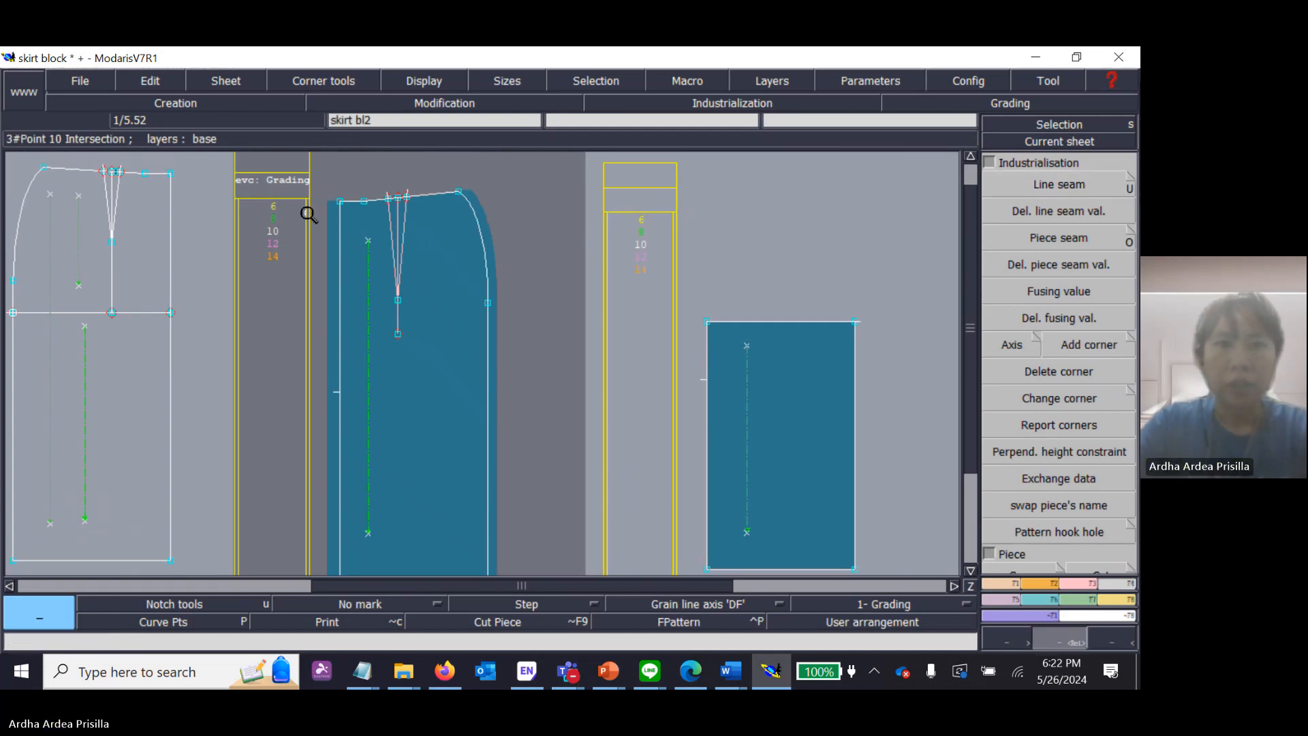
drag(311, 175, 519, 230)
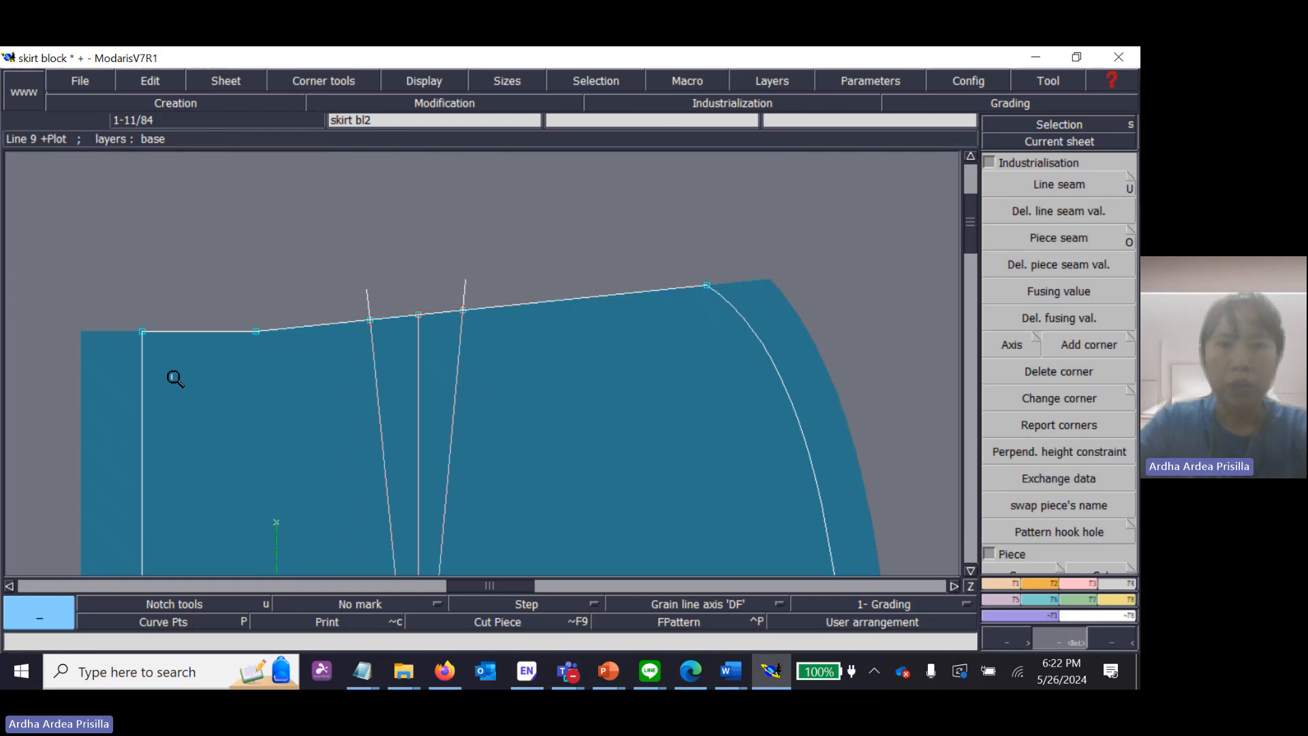
click(1012, 125)
click(240, 333)
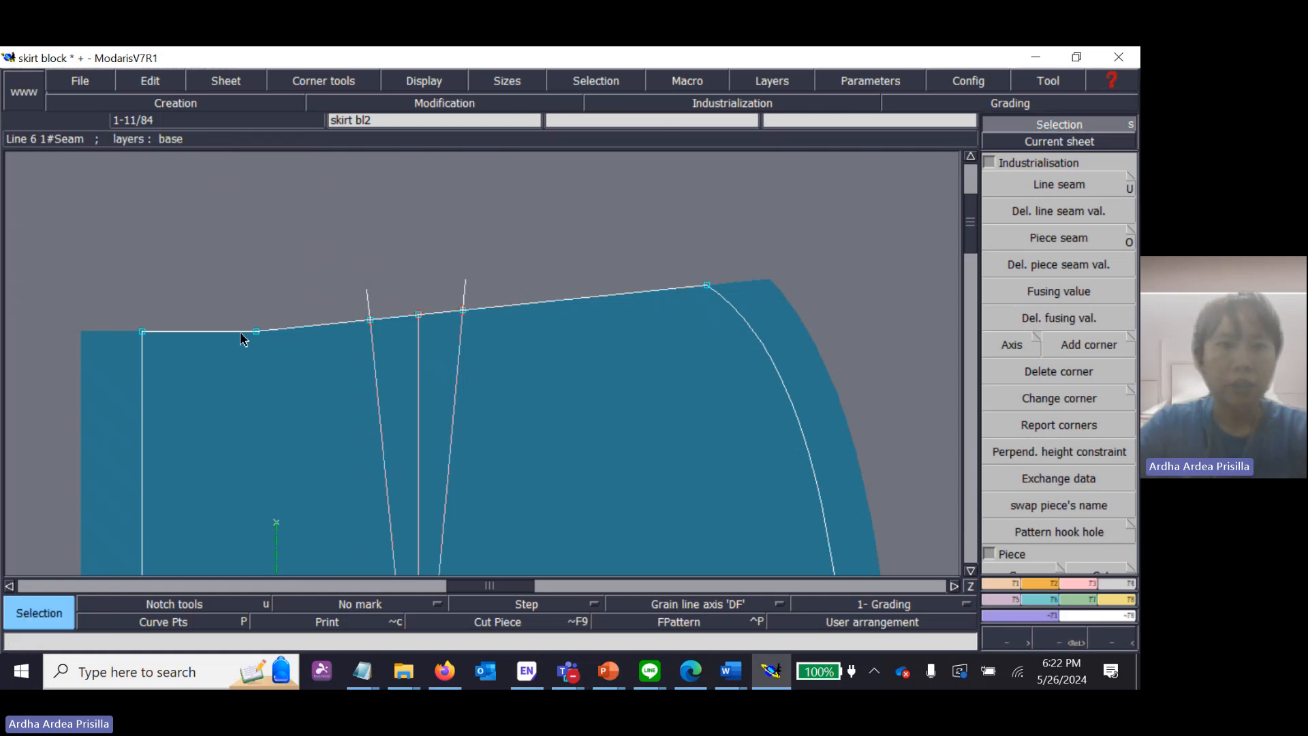
click(501, 312)
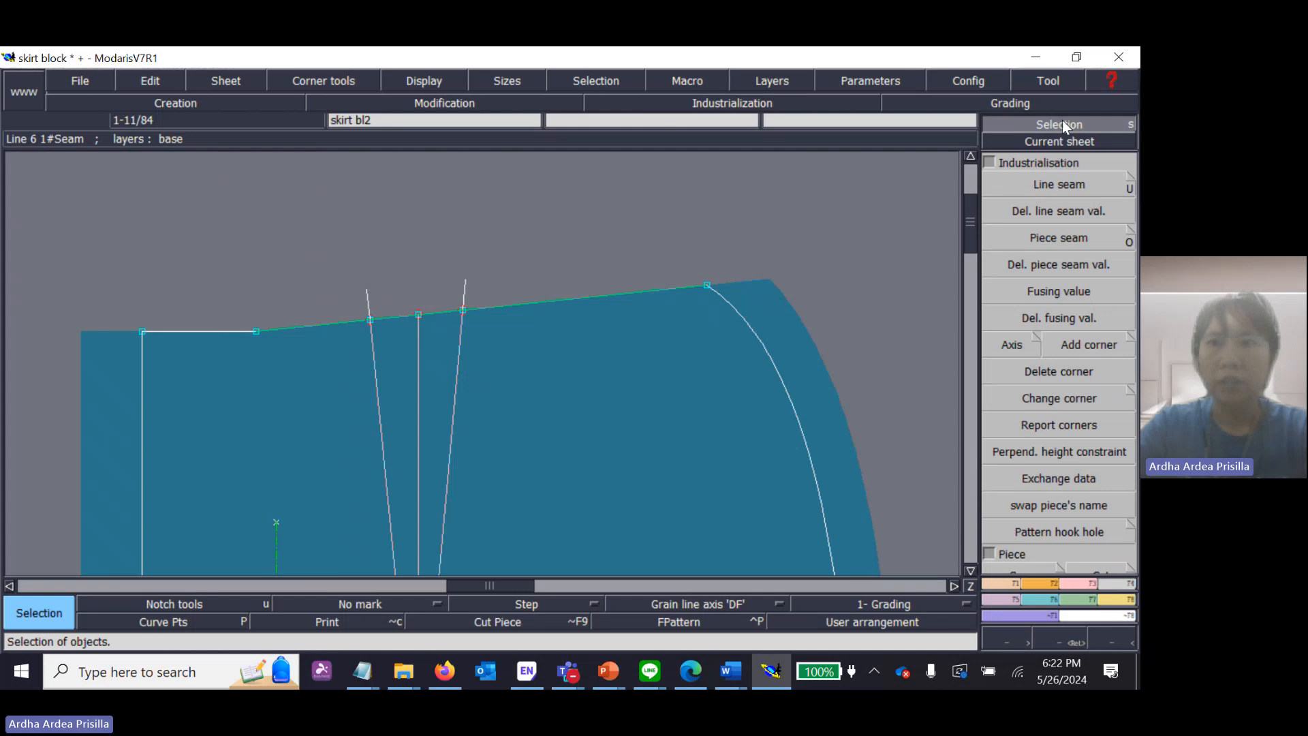
shift+click(239, 334)
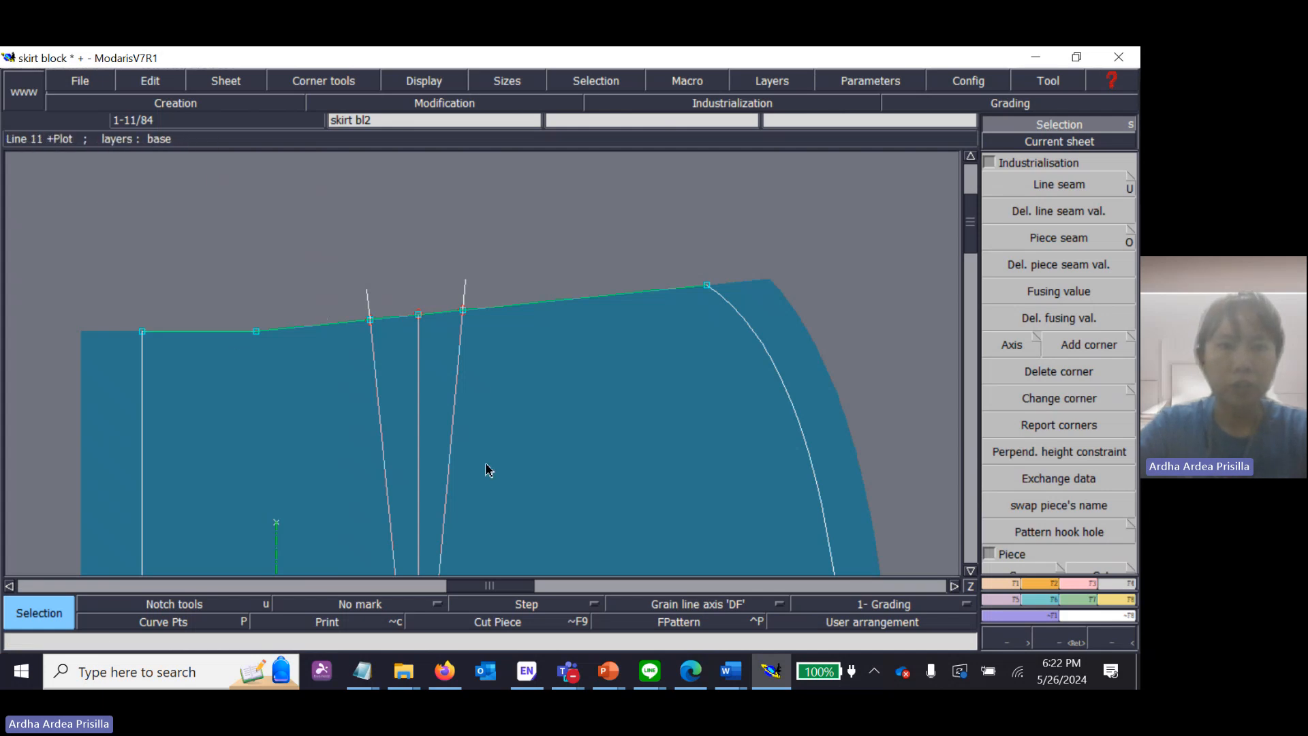
click(1070, 185)
click(552, 302)
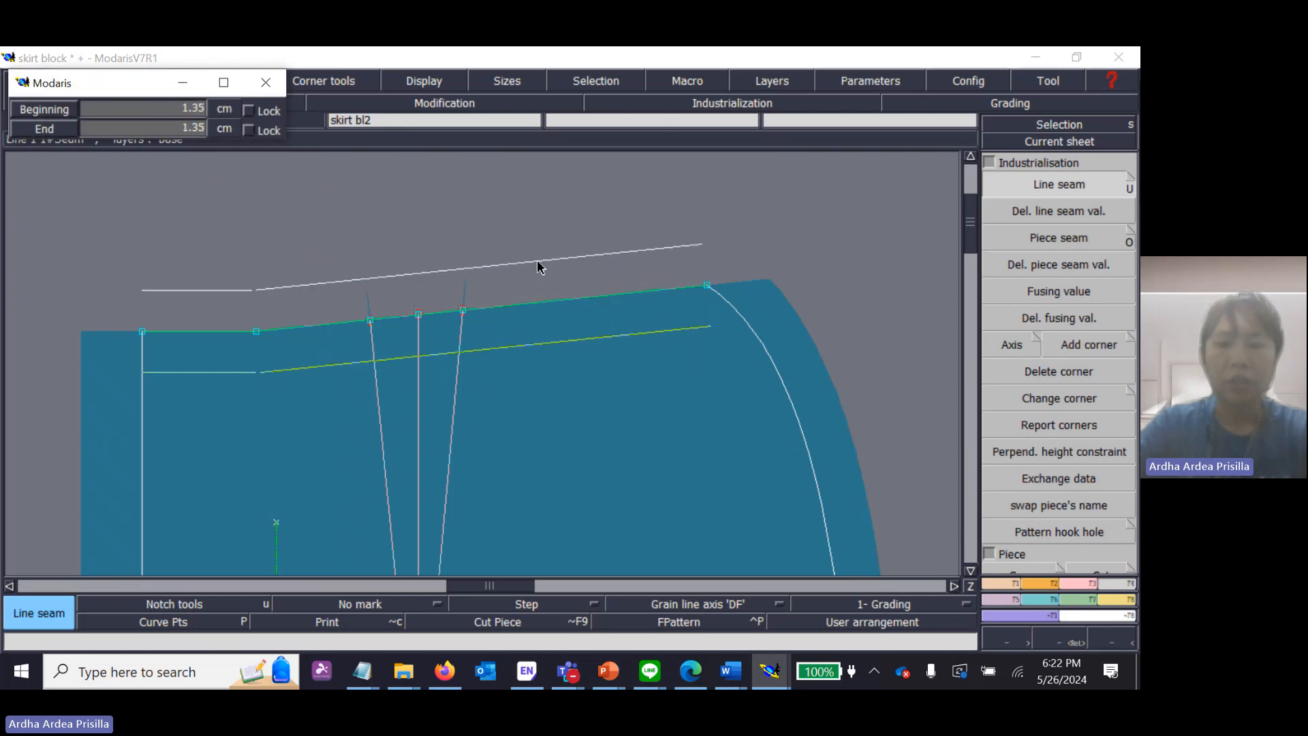
key(Tab)
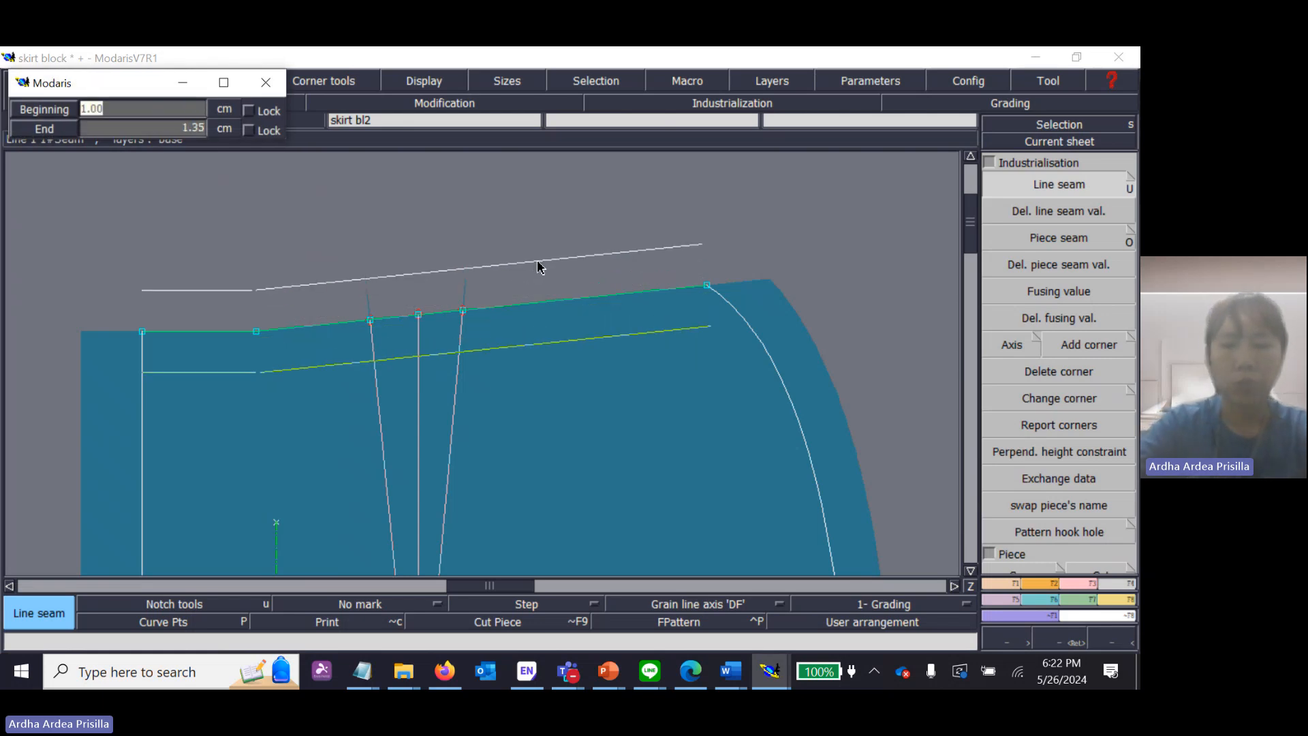
key(Tab)
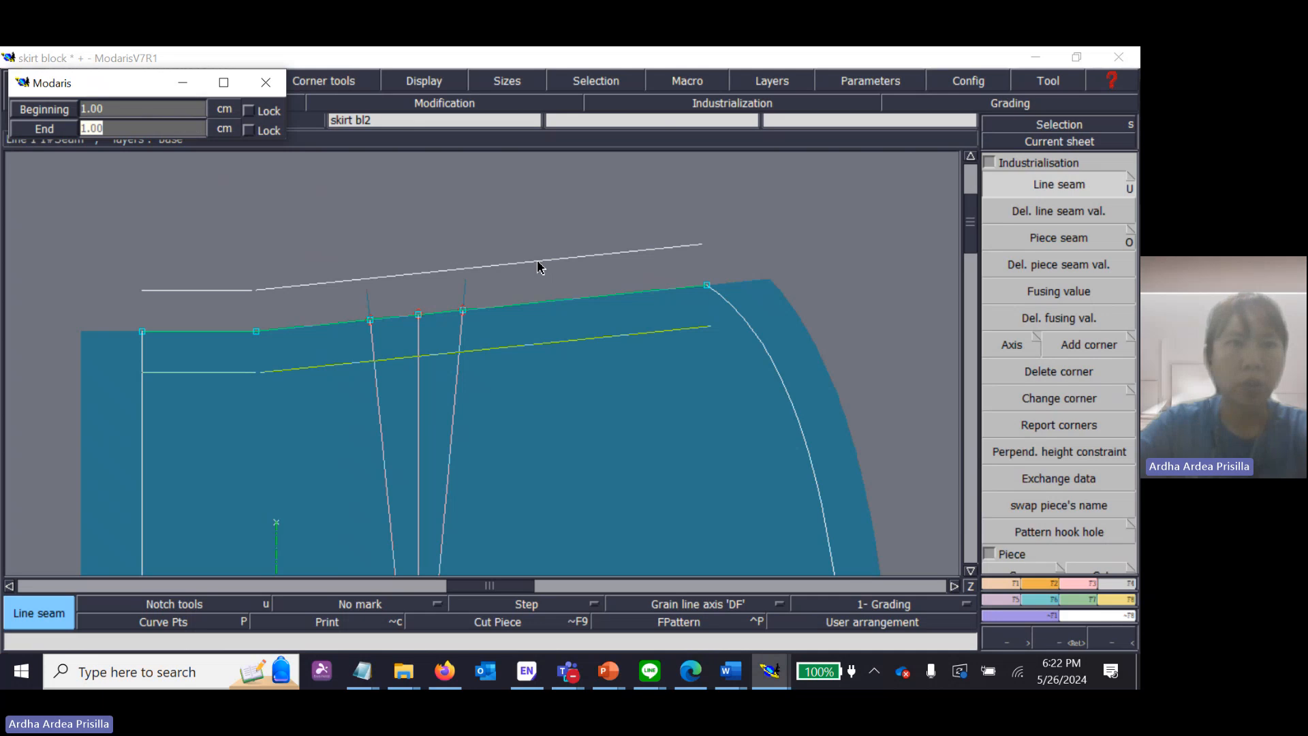
key(Return)
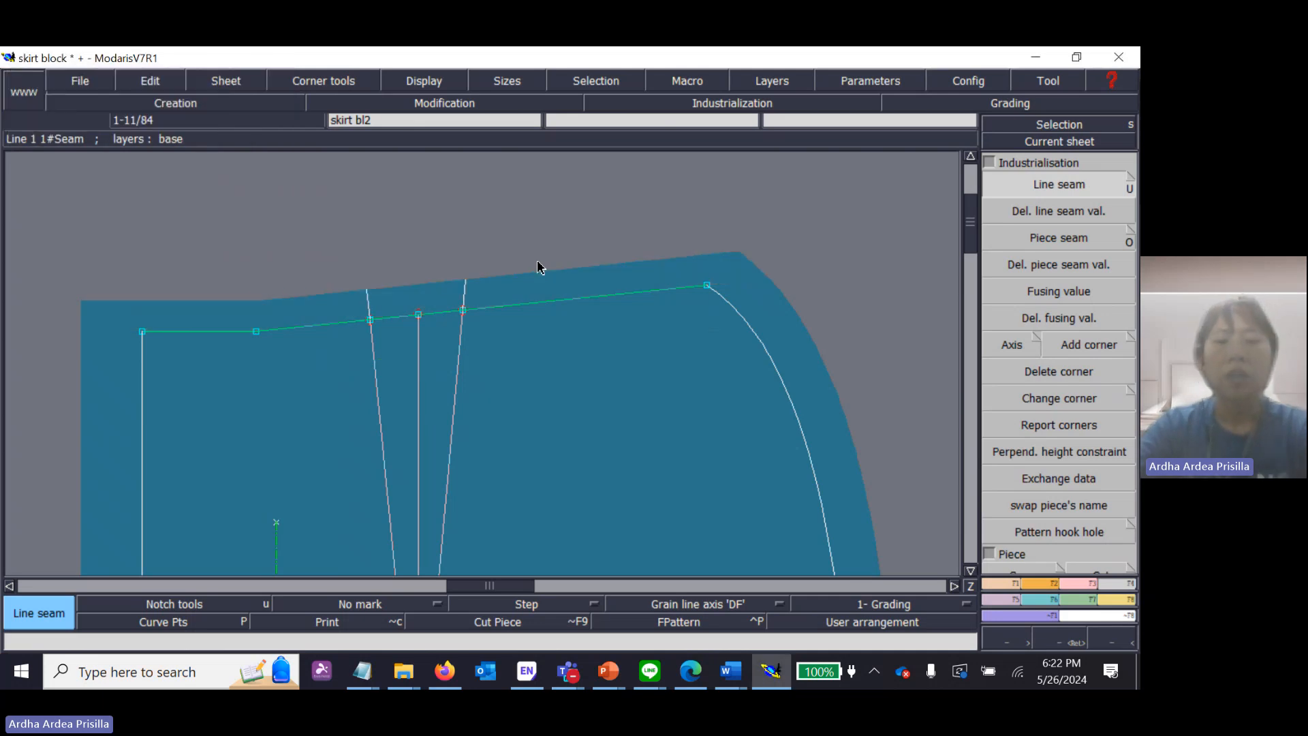
Step: Switch to the Week 3 - 4 Lectra PowerPoint and check the instruction on opening the pattern and bringing the dart lines
key(j)
key(Return)
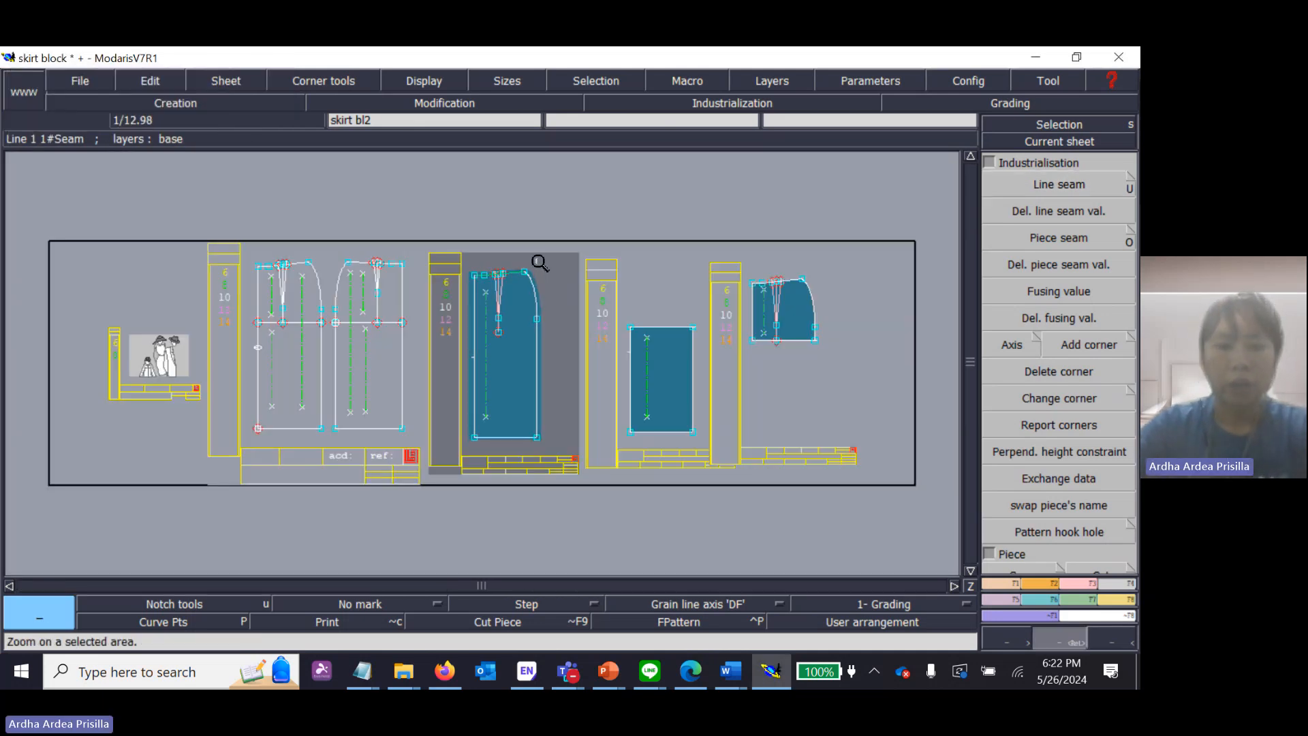
drag(444, 252, 561, 458)
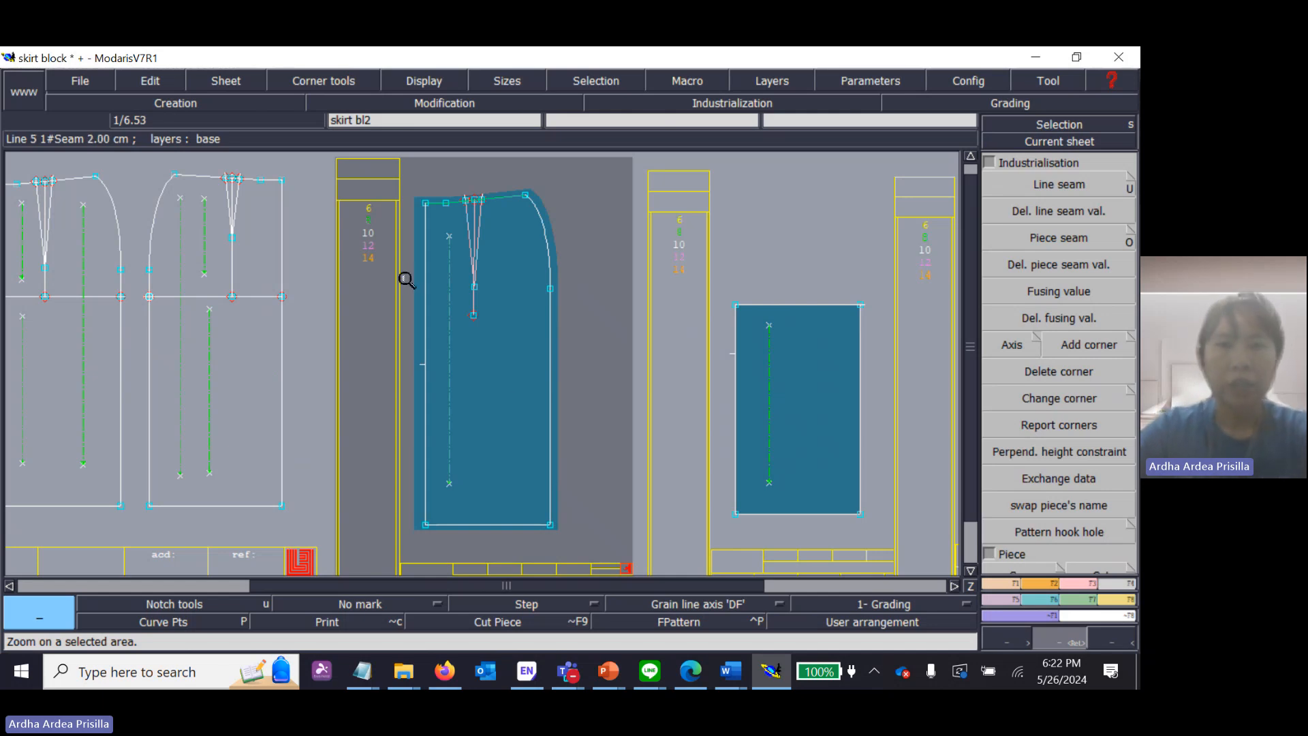
click(609, 671)
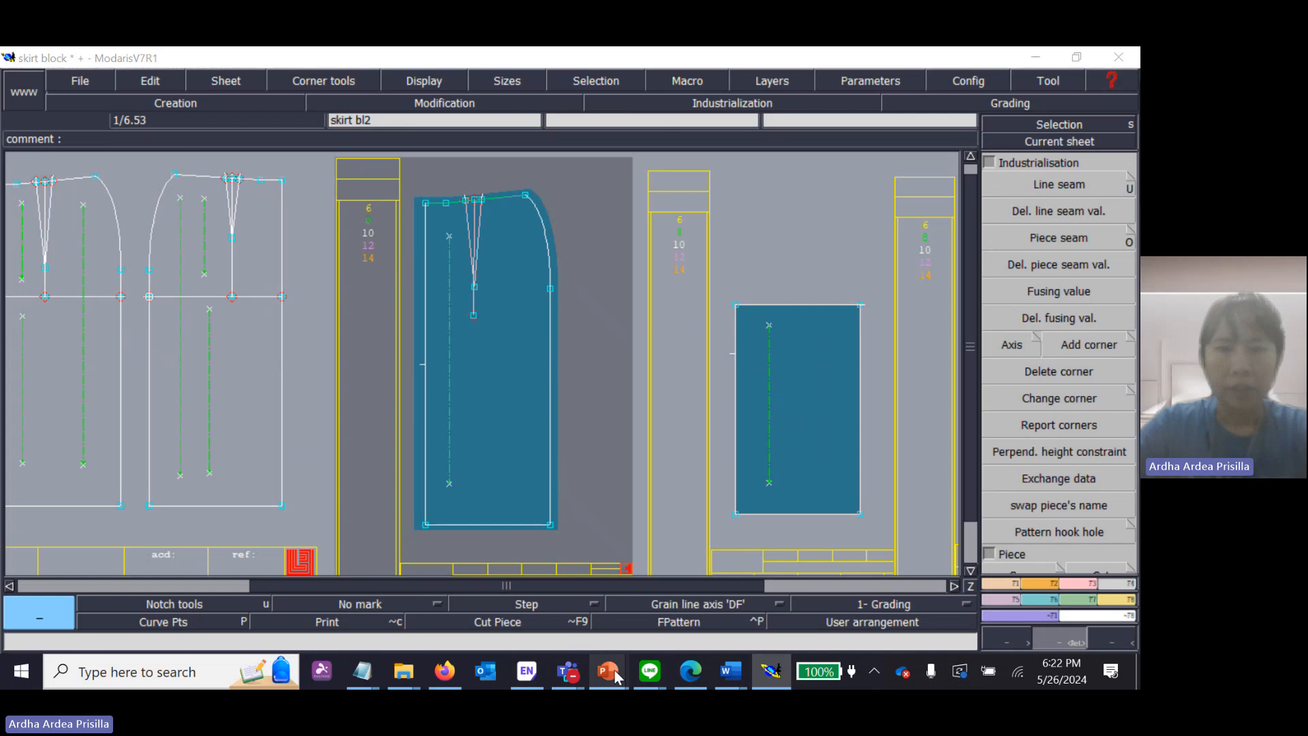
click(681, 602)
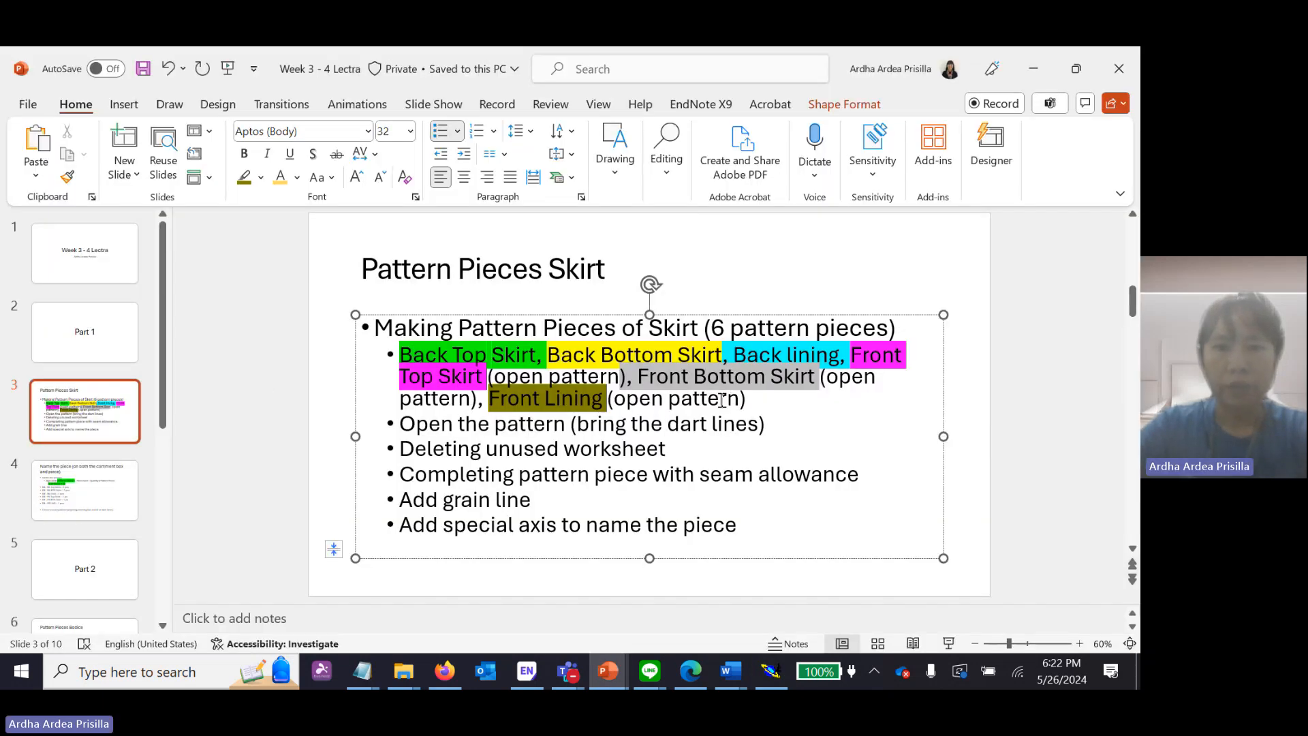
drag(784, 413, 398, 424)
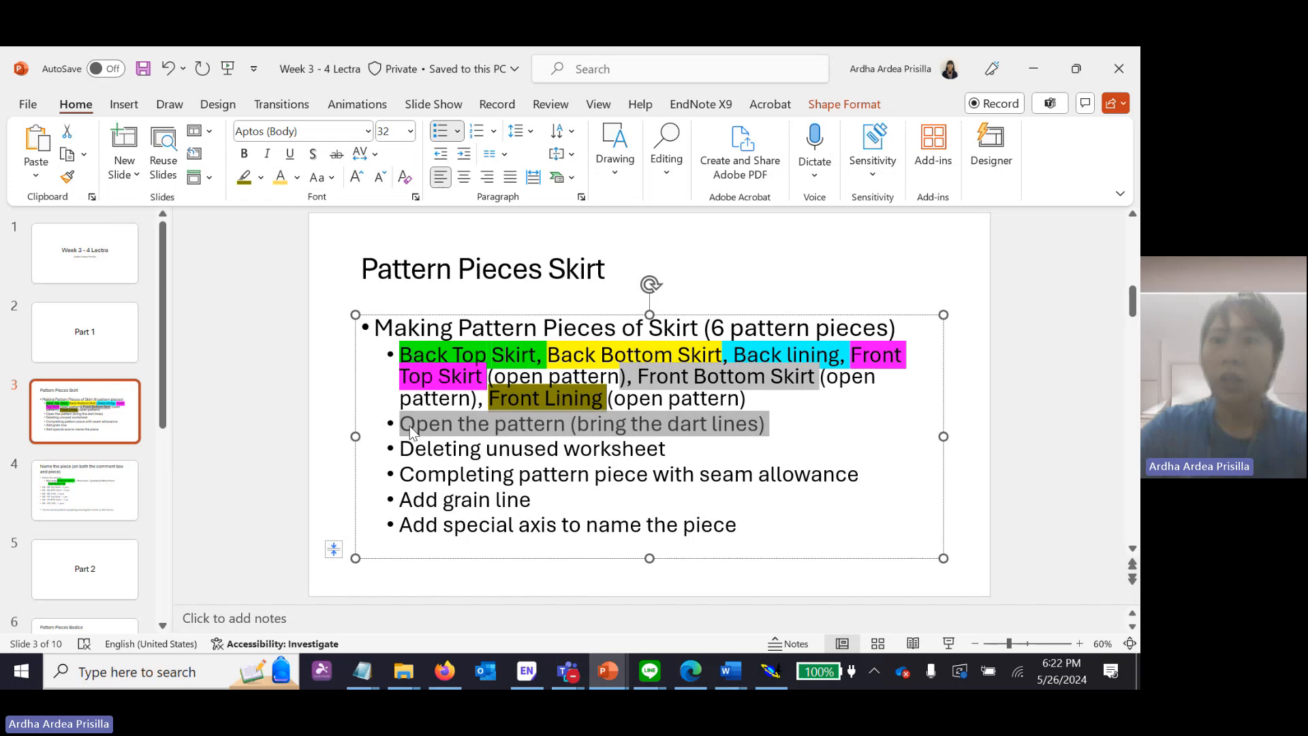
click(1033, 74)
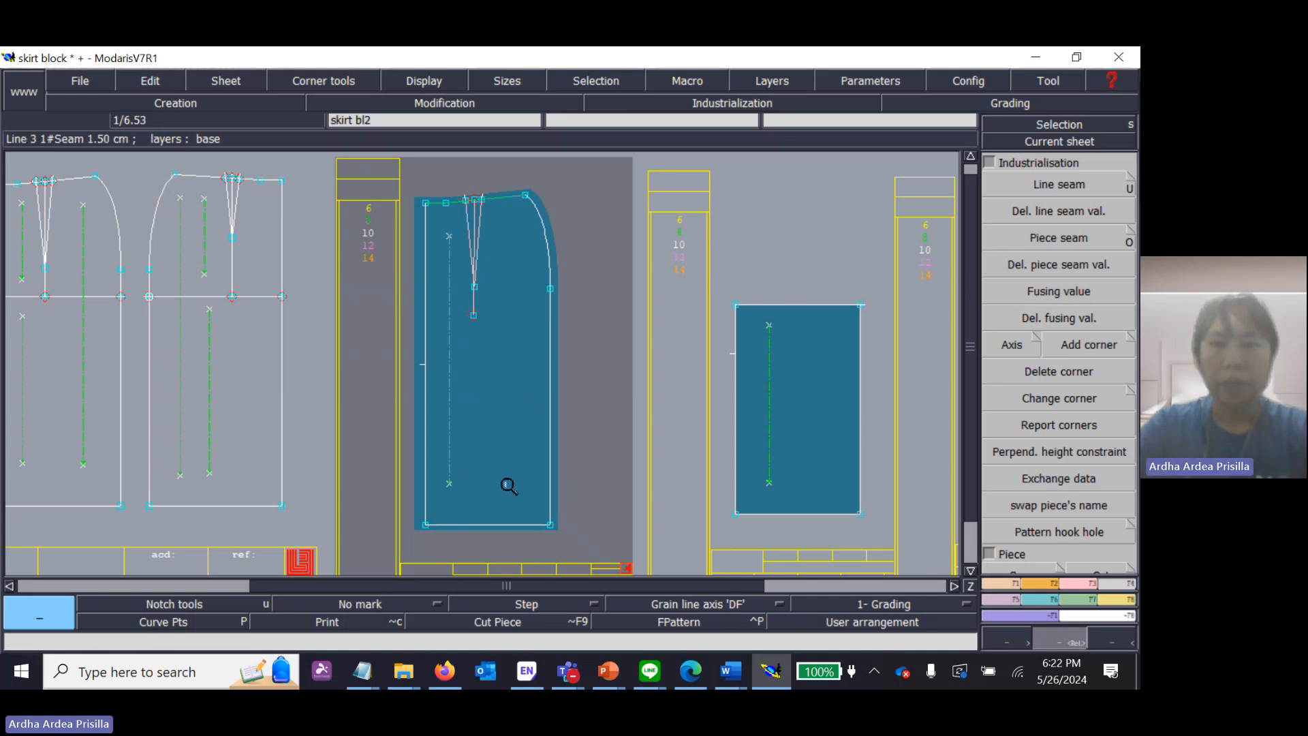
Step: Extract the upper section of the second skirt block with Seam, including its selected dart lines as internal lines
drag(654, 586, 572, 581)
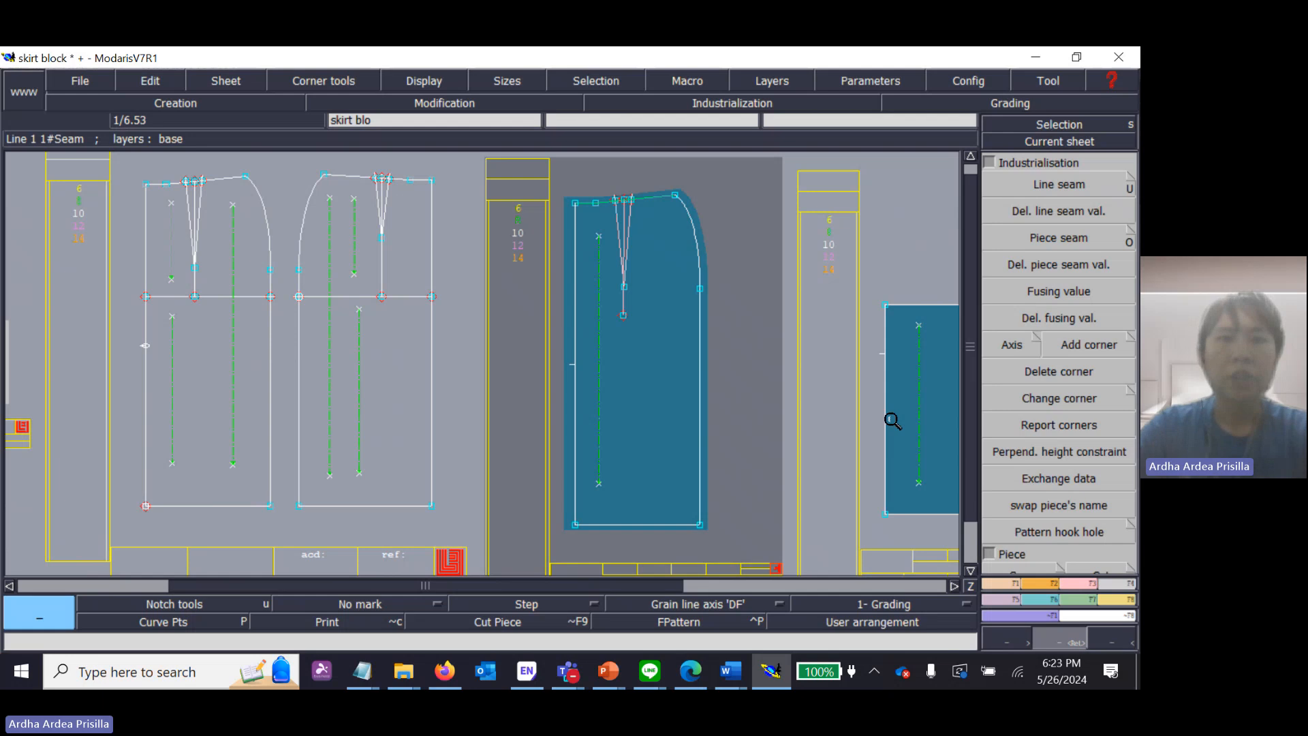
click(1059, 126)
click(382, 191)
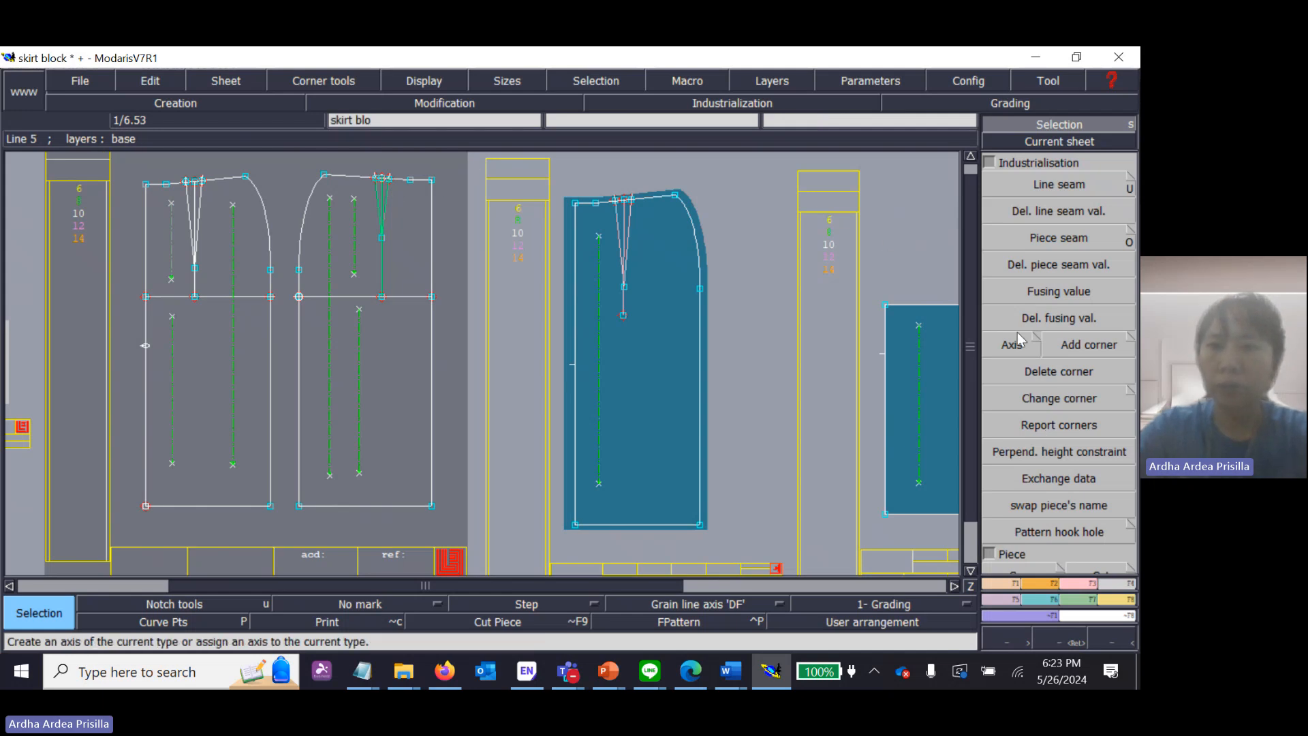
click(991, 162)
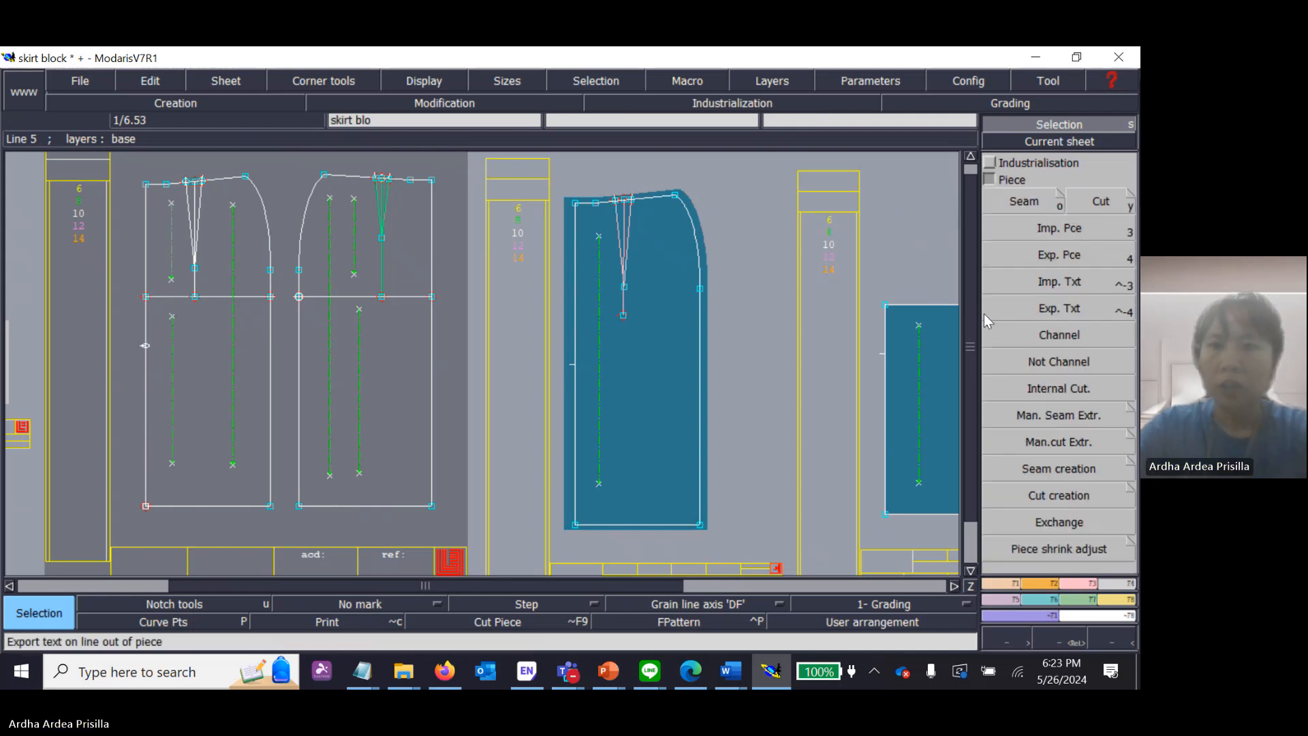
click(1025, 199)
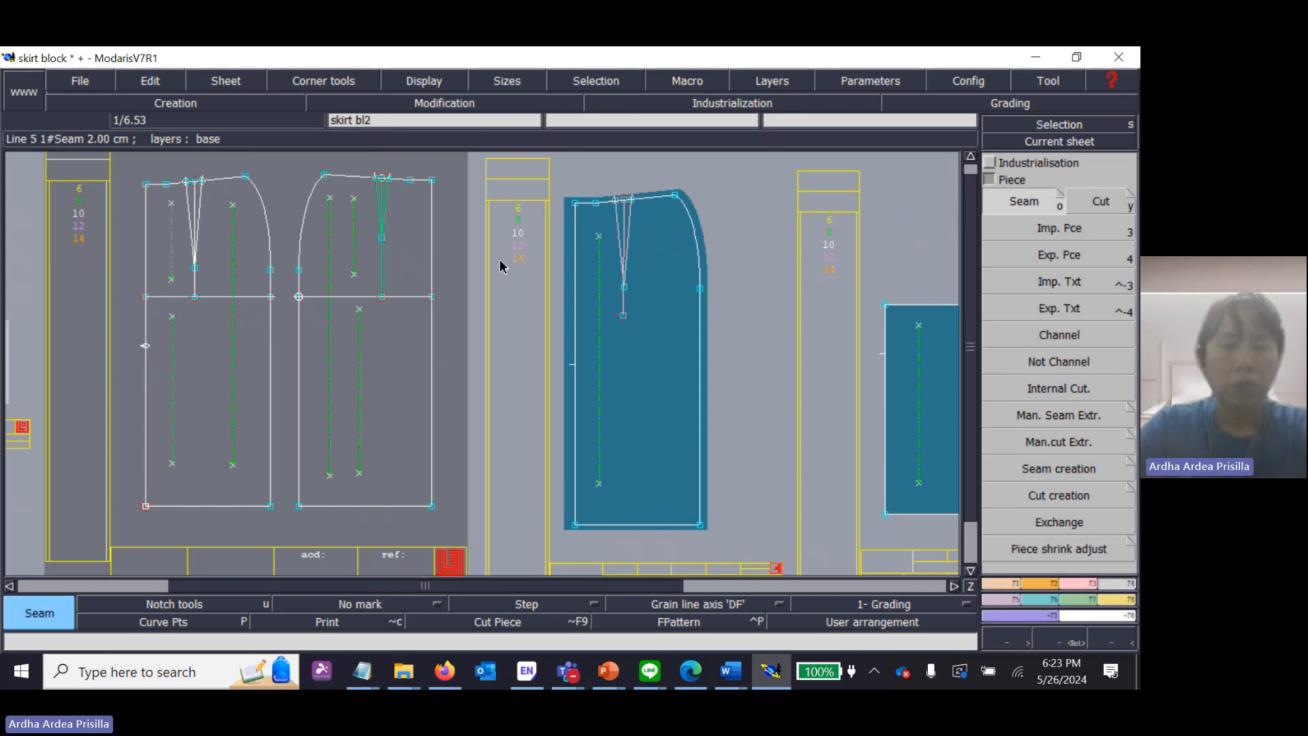
click(312, 233)
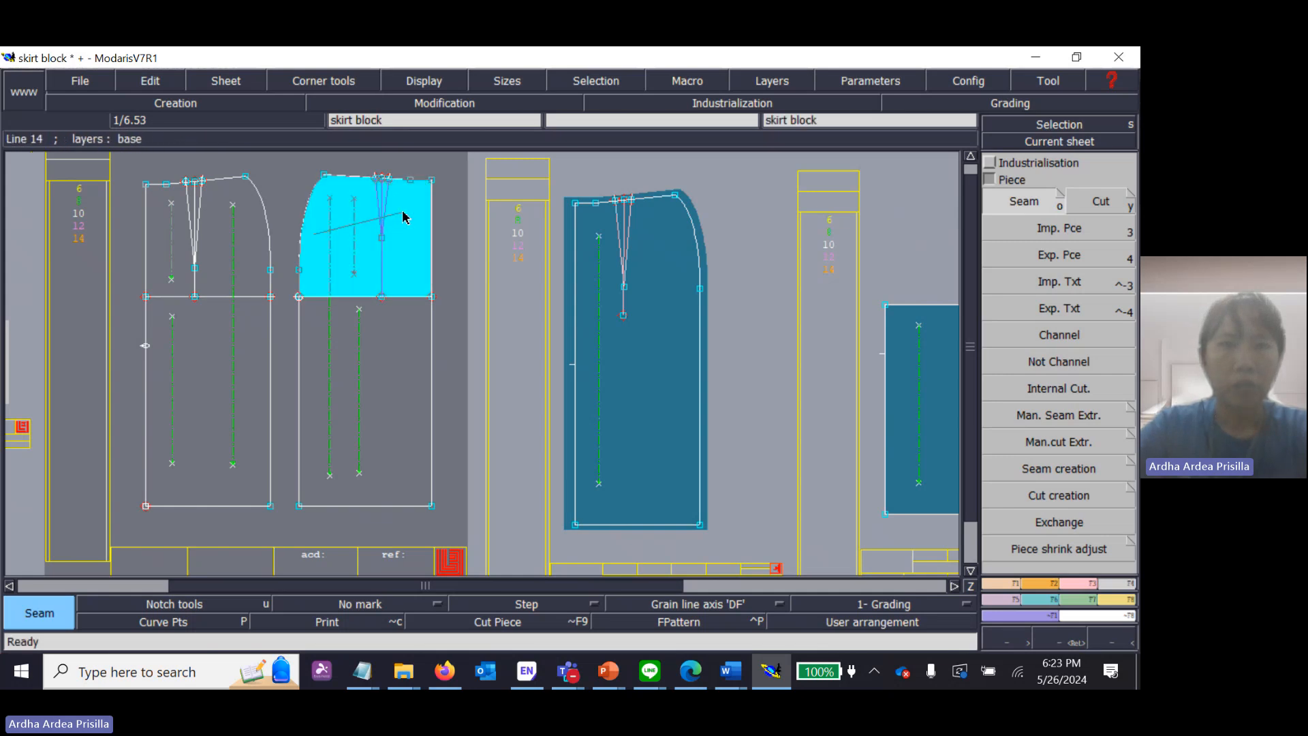
click(408, 213)
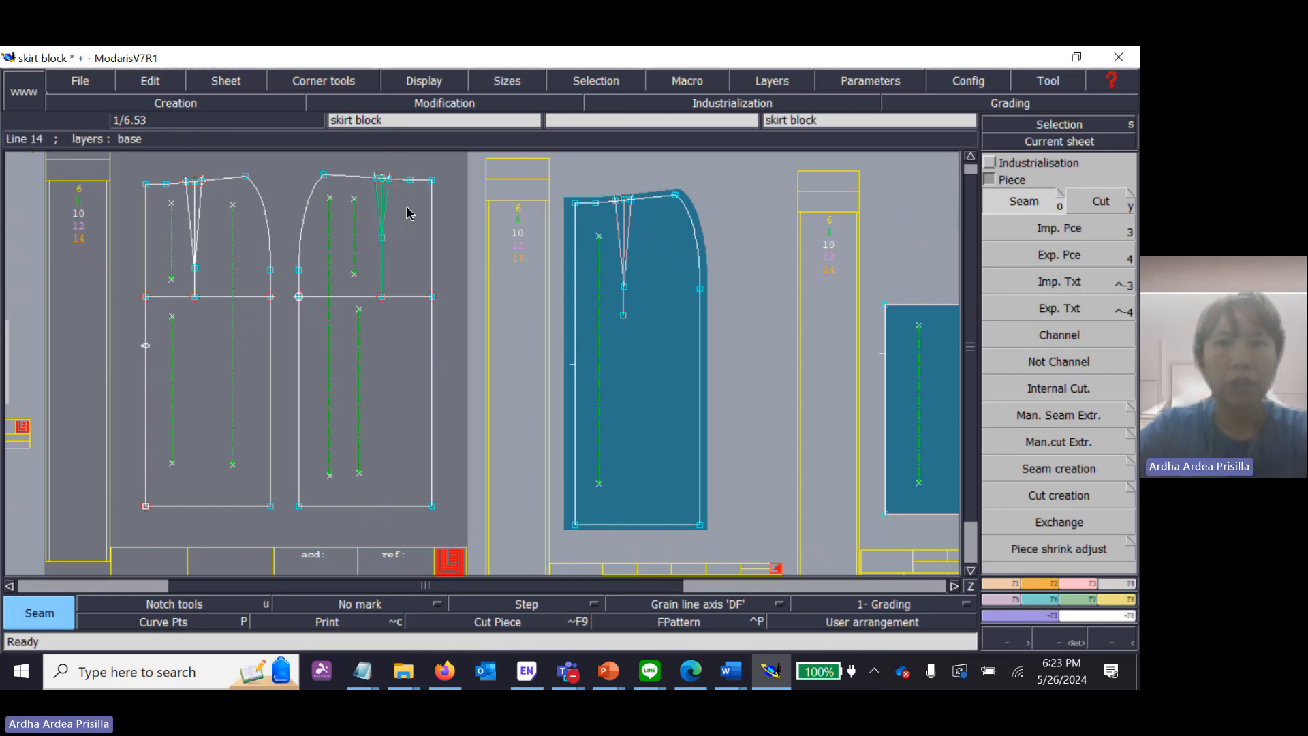
Step: Extract the rectangular lower section of the second skirt block with Seam, without any dart lines
key(s)
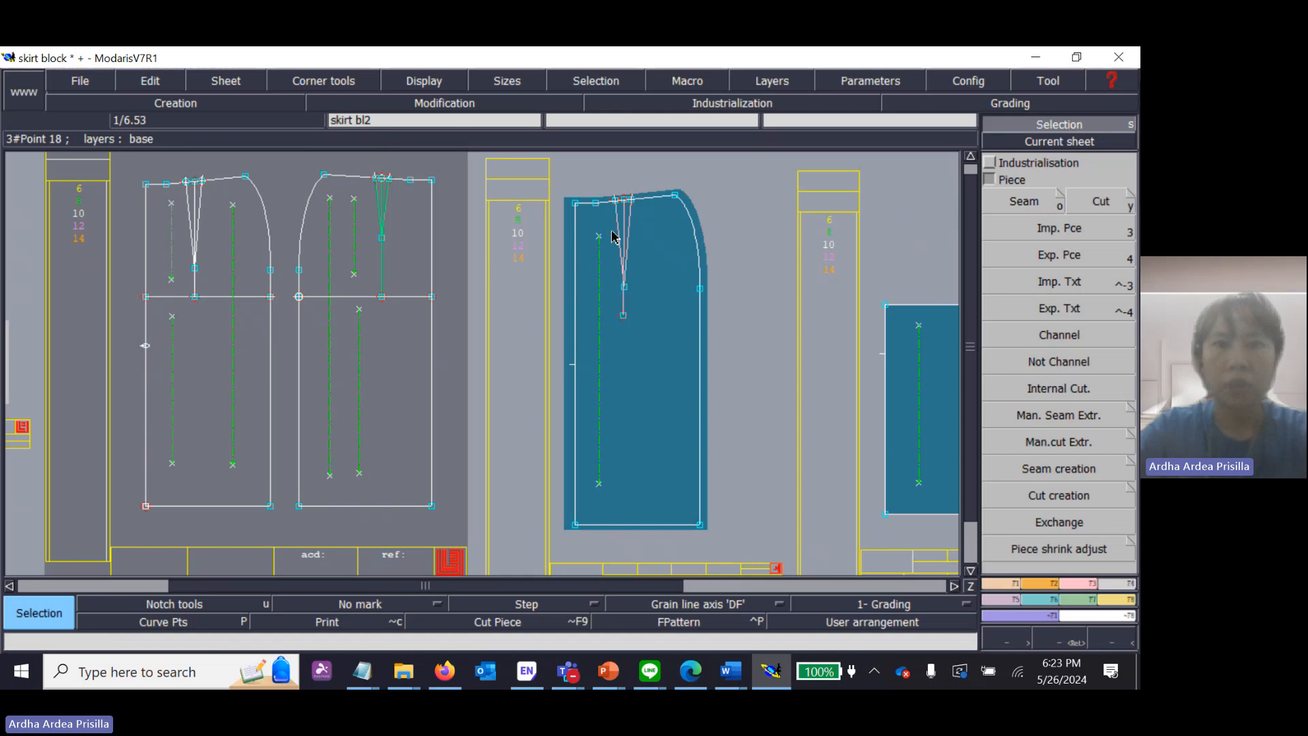
click(1060, 201)
click(337, 342)
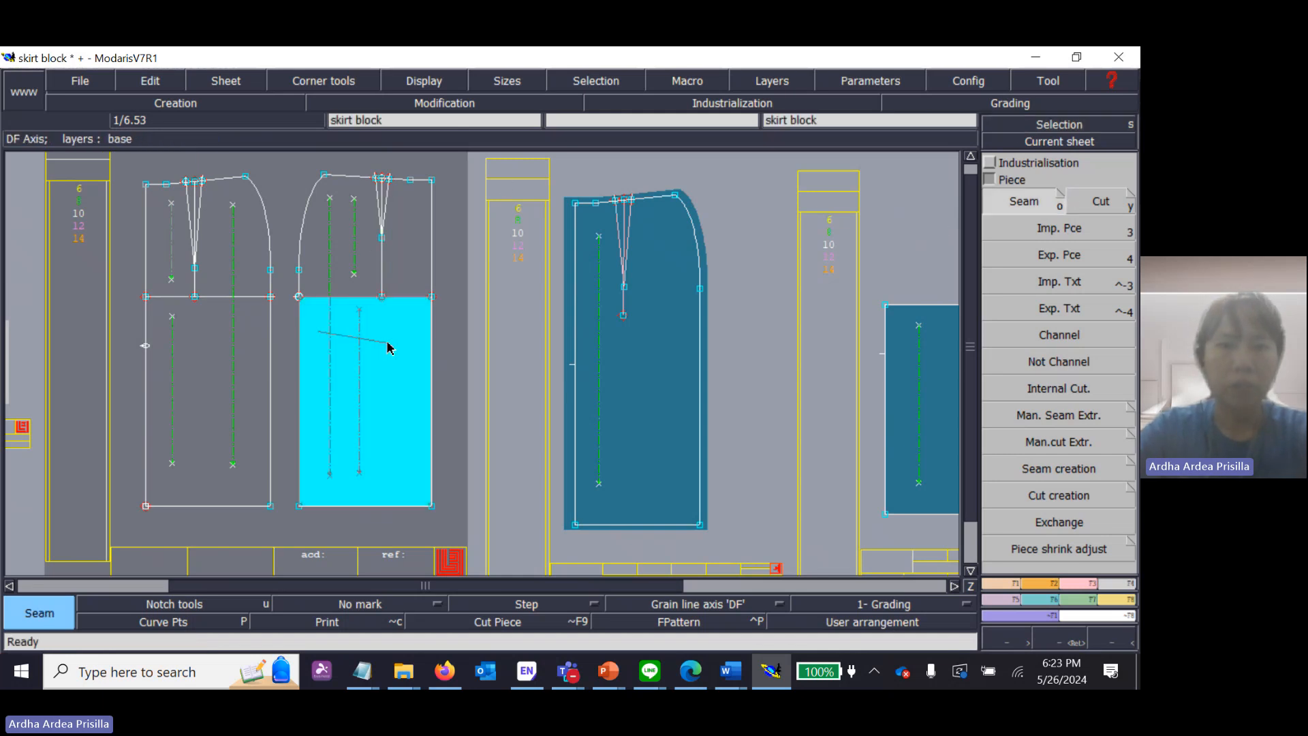
Step: Extract the second skirt block's full-length piece with Seam from its upper and lower sections, with the dart lines selected
click(1060, 125)
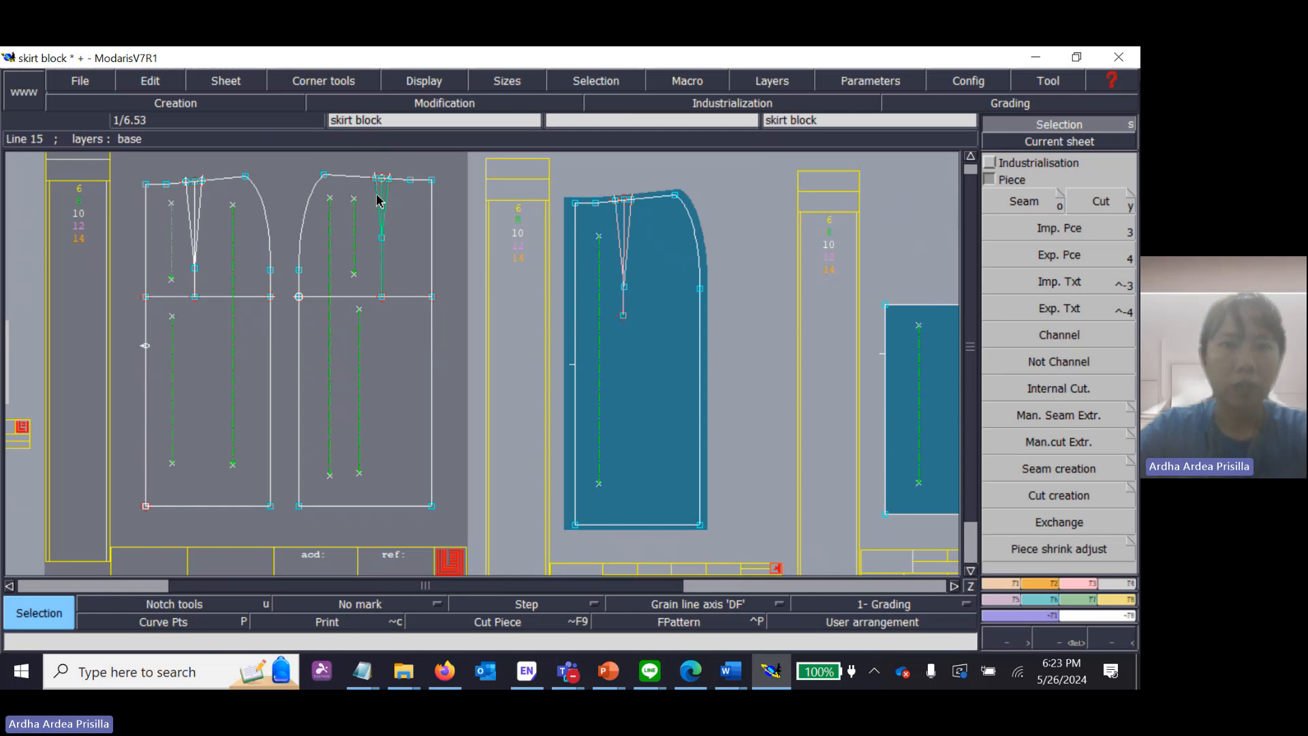
key(o)
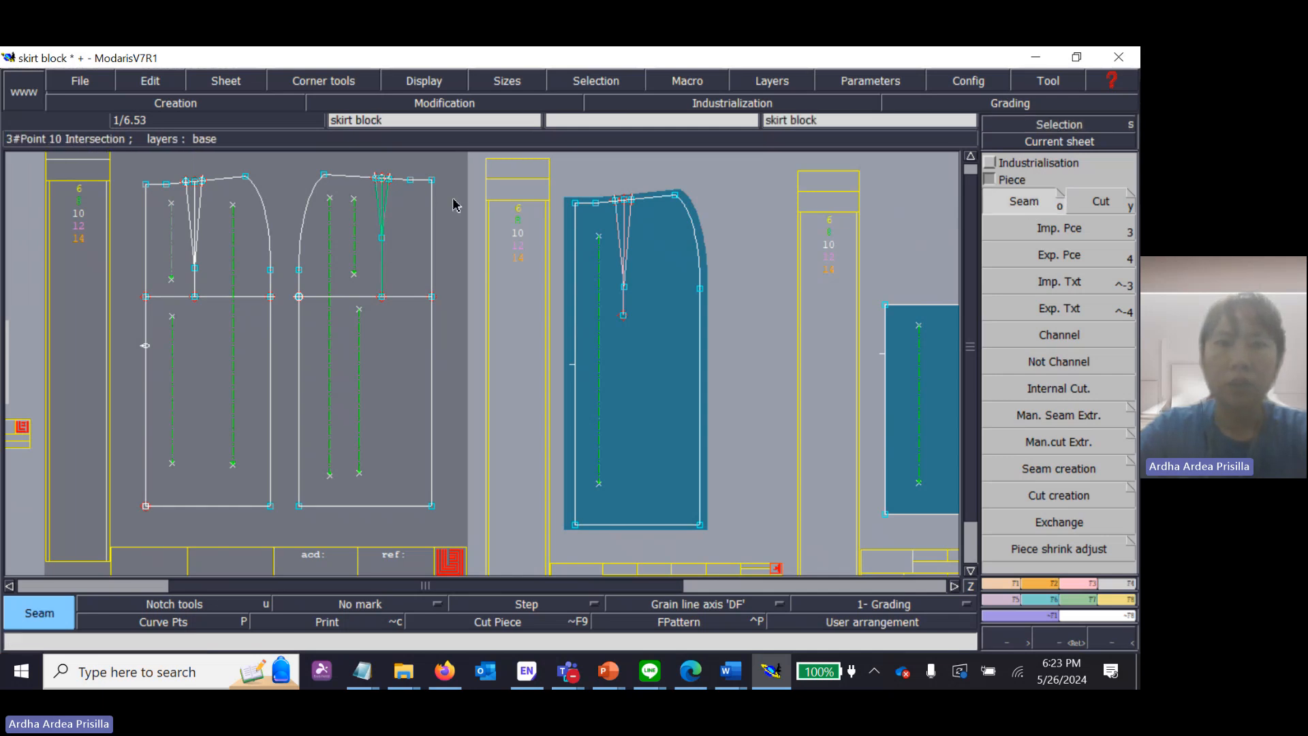
click(308, 241)
click(414, 224)
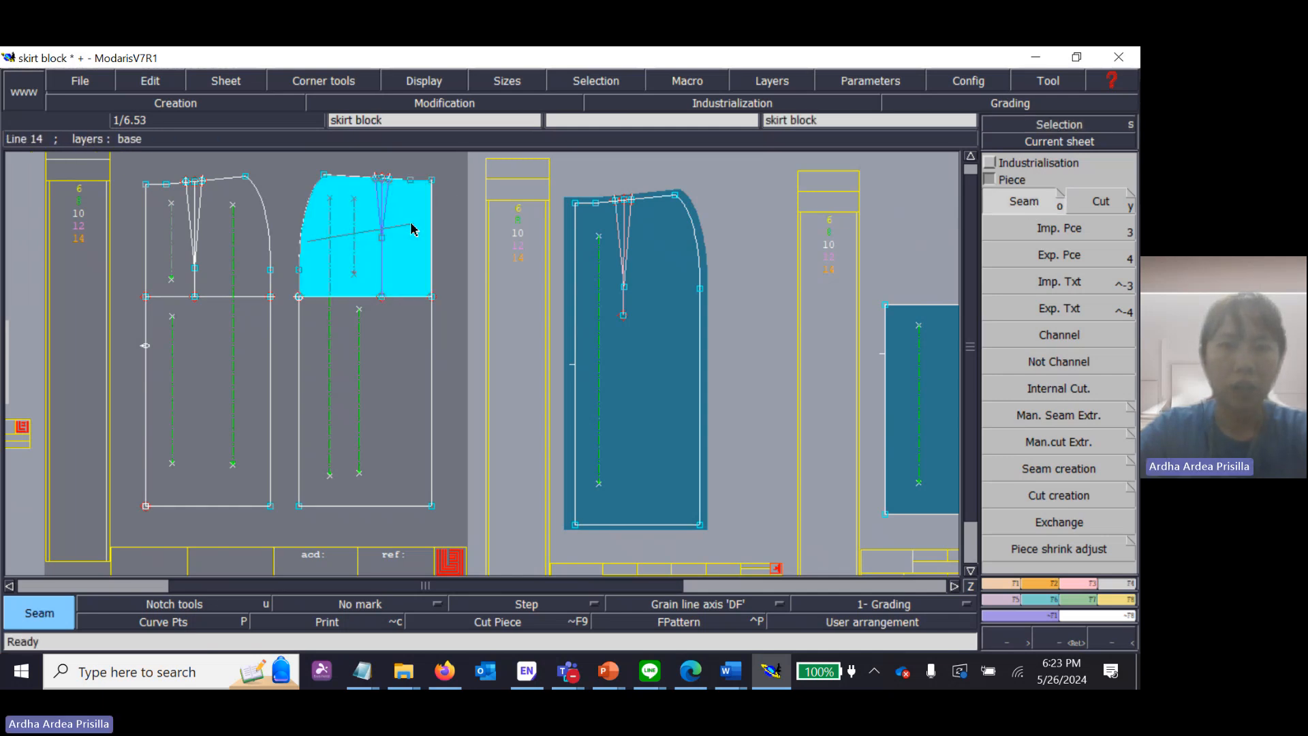
right_click(397, 378)
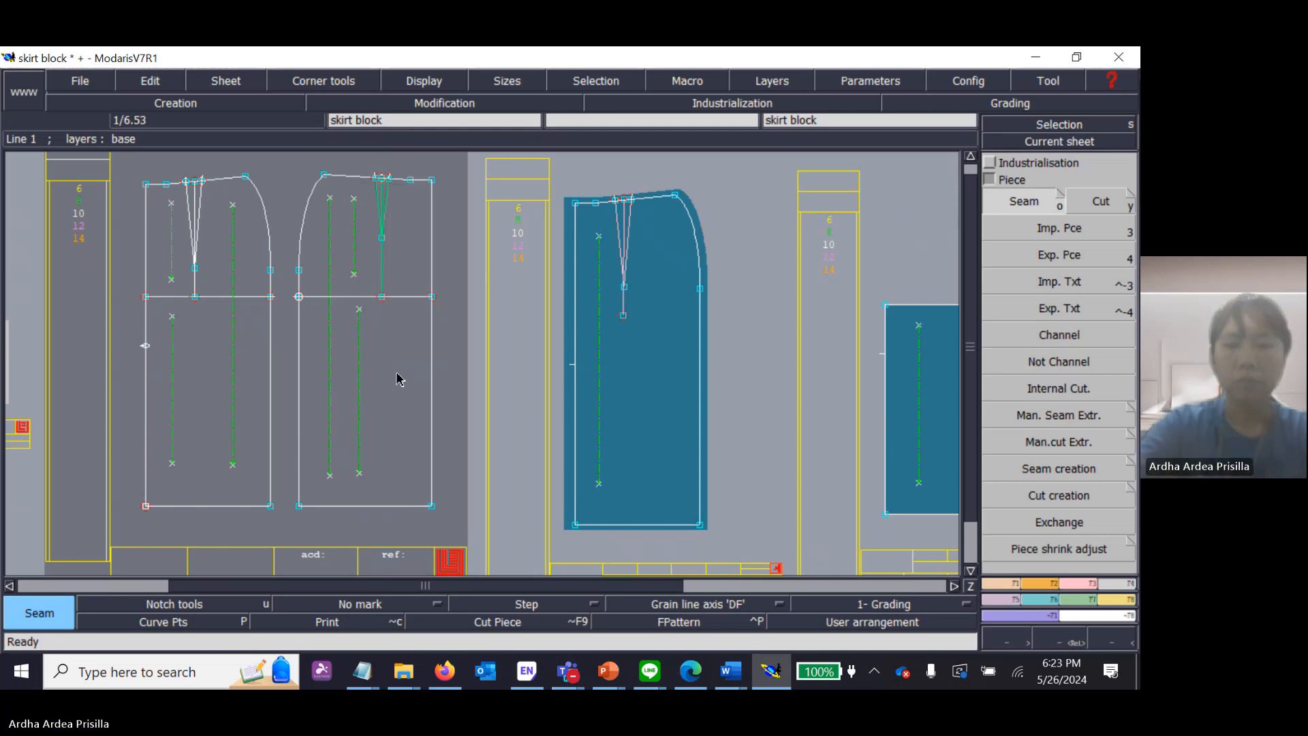
Step: Switch to the Week 3 - 4 Lectra PowerPoint and add "DO" after the "Open the pattern (bring the dart lines)" bullet
key(j)
key(Return)
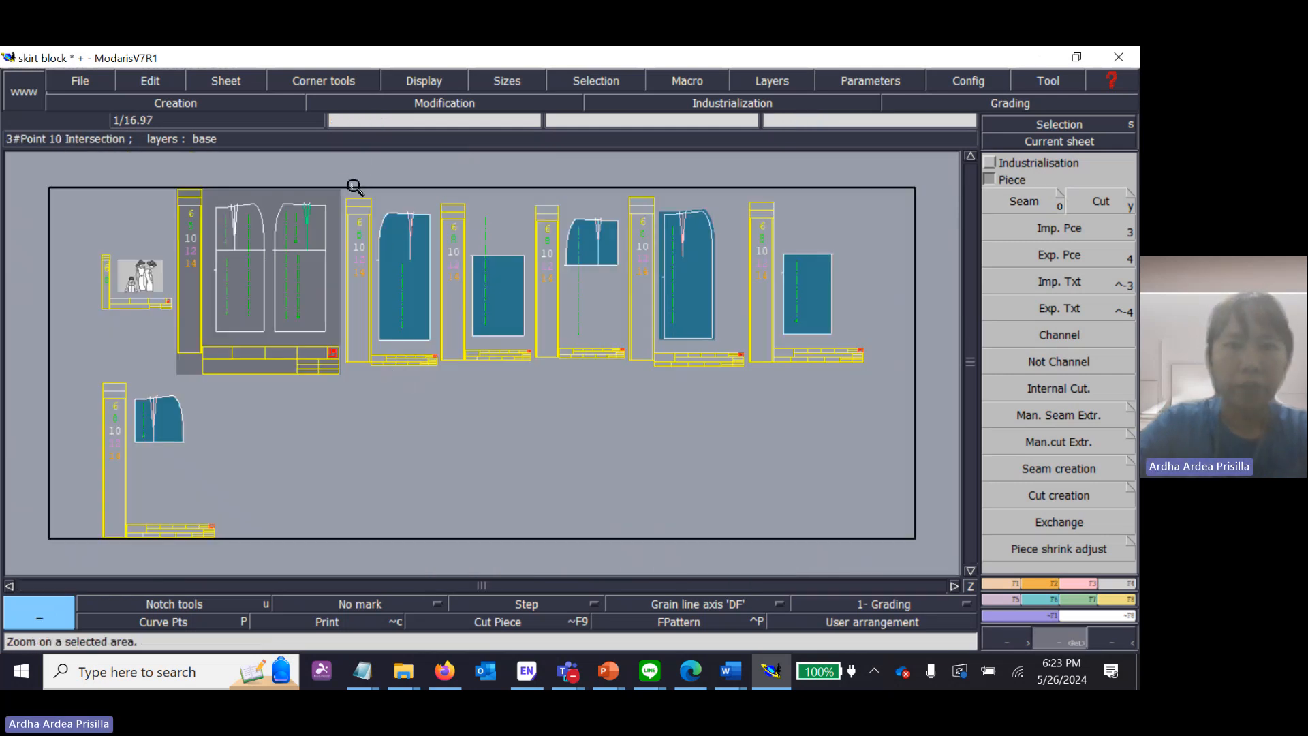
drag(354, 186, 622, 383)
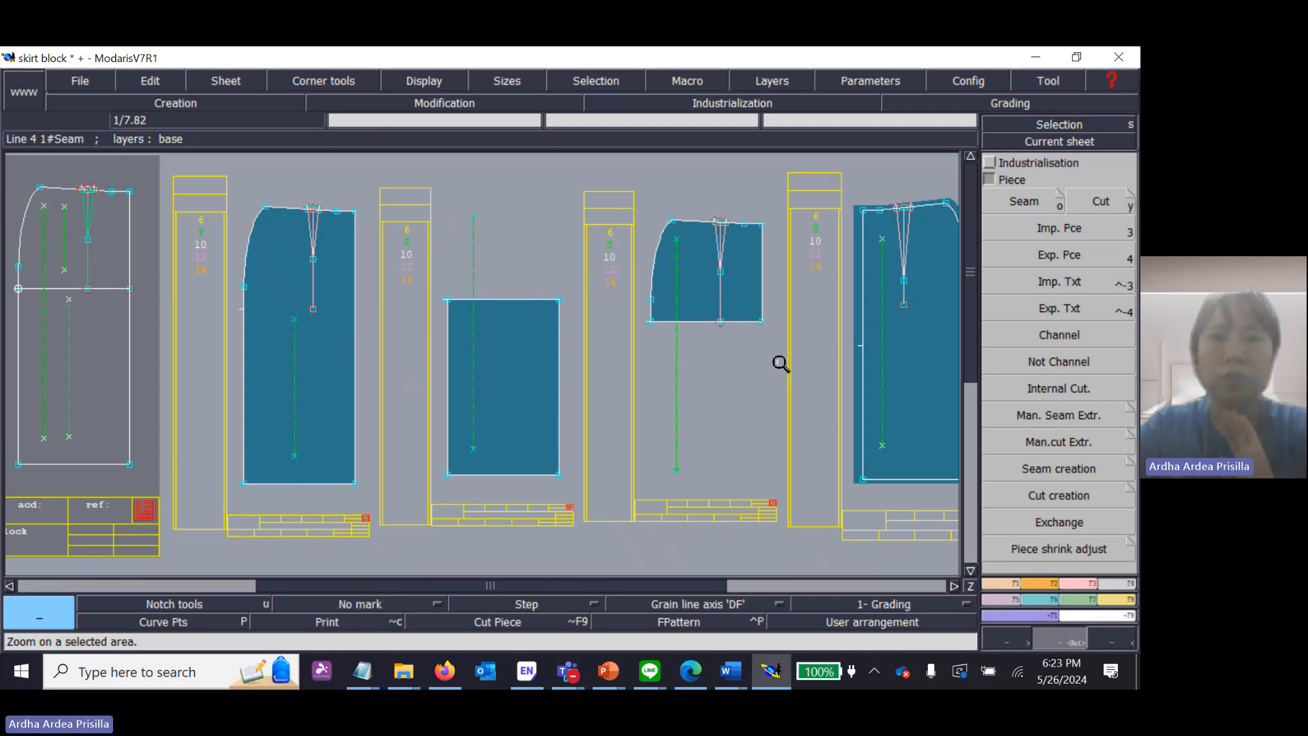
click(609, 671)
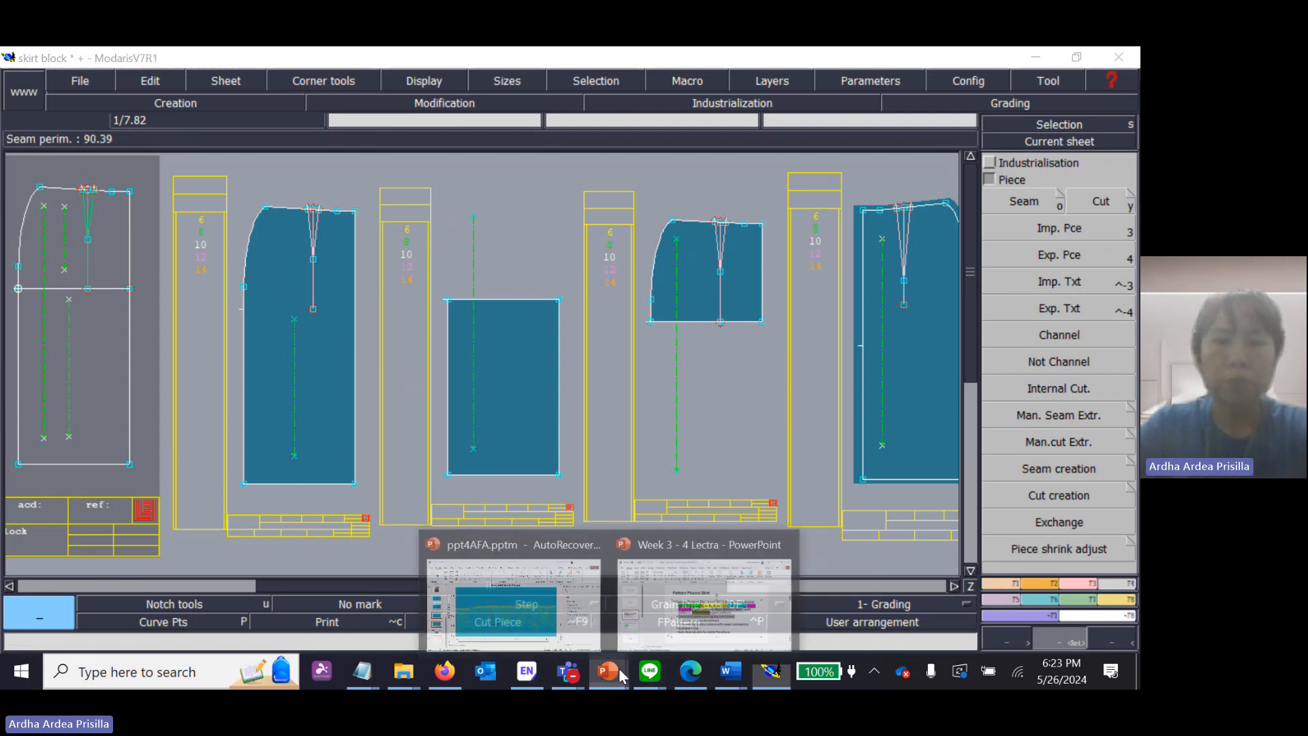
click(679, 618)
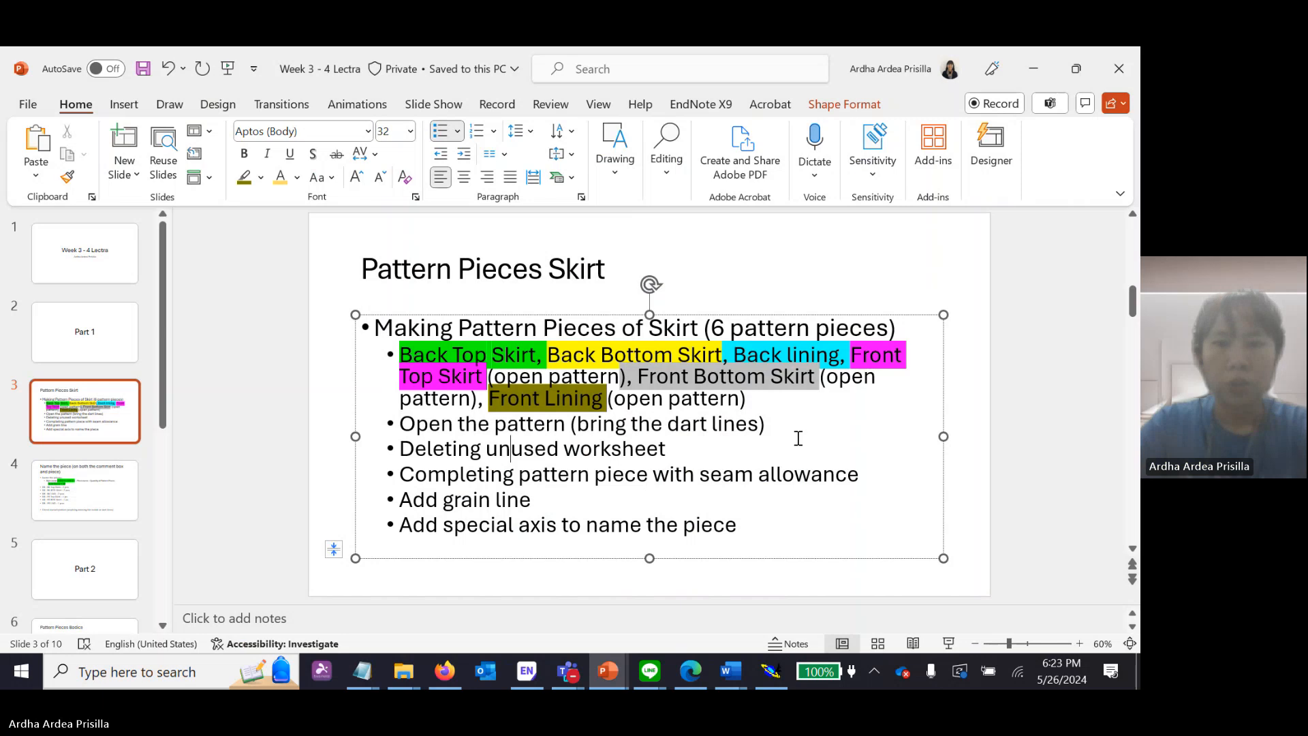
text(DO)
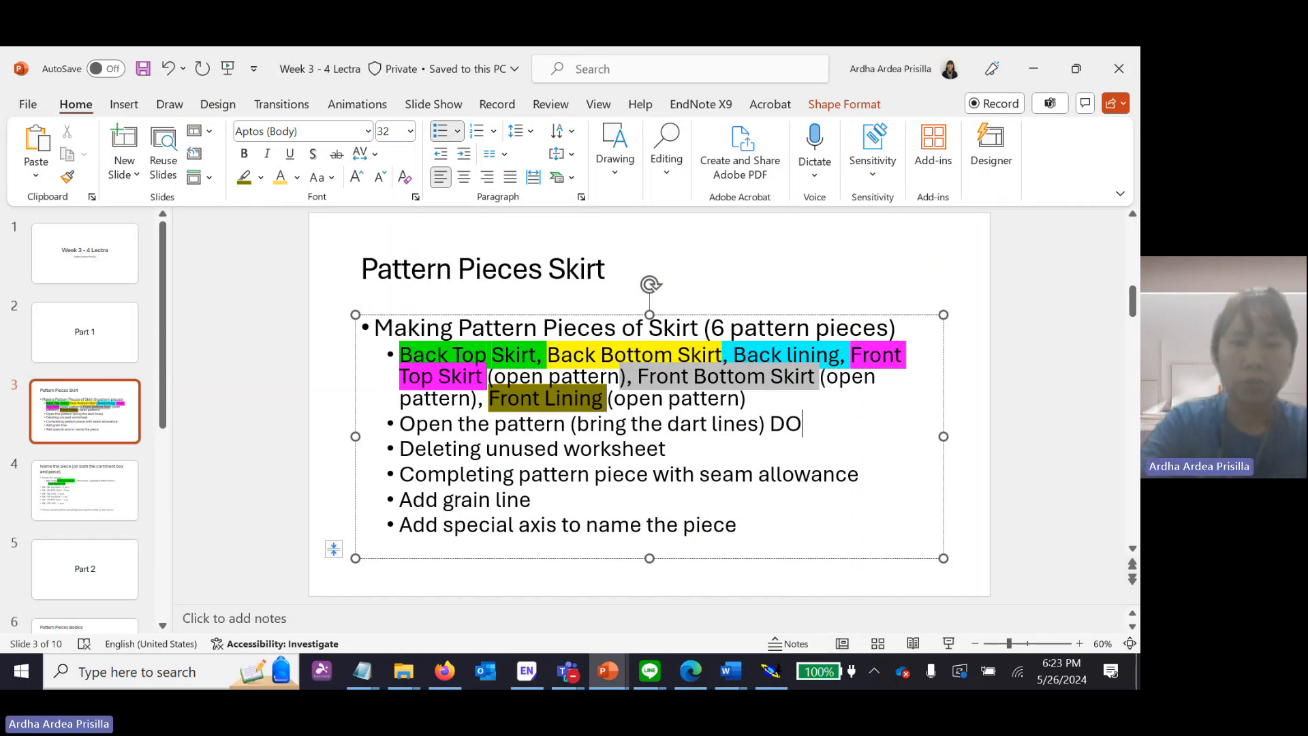
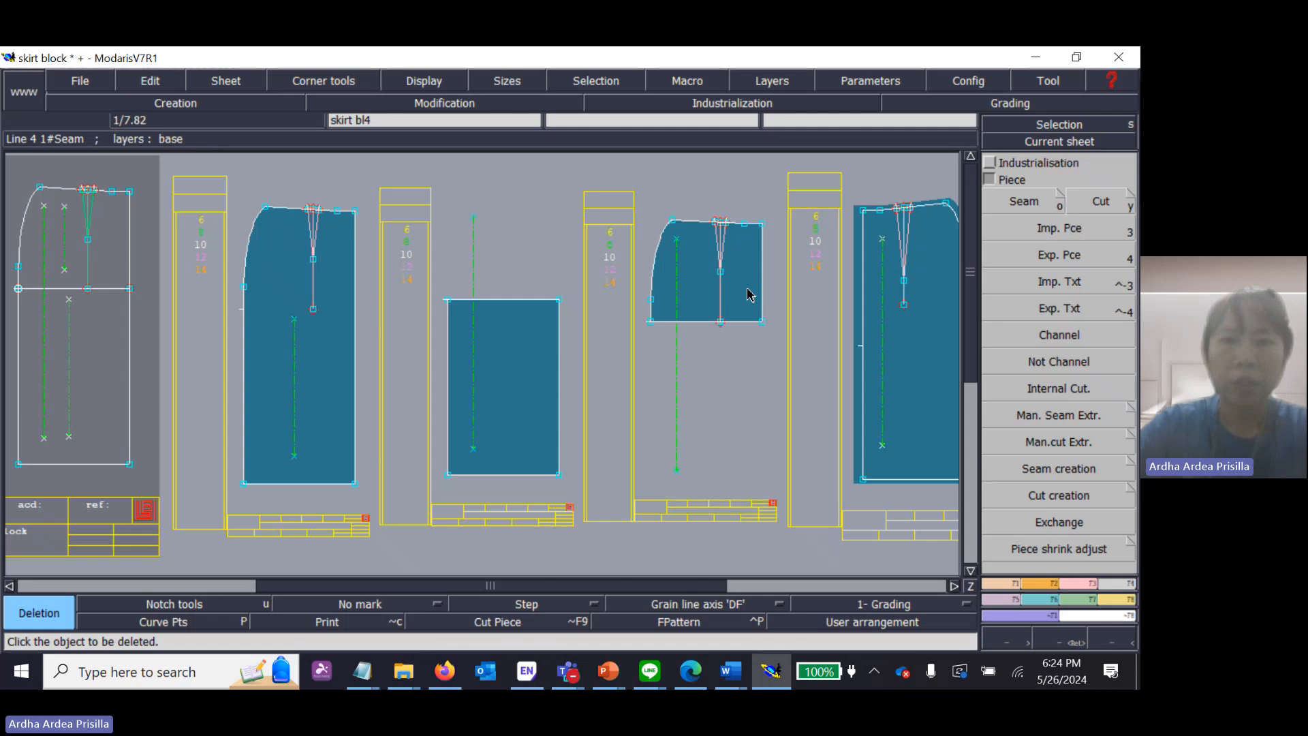
Step: Delete the existing grain line axes from the three newly extracted pieces: upper section, lower rectangle and full-length piece
click(677, 365)
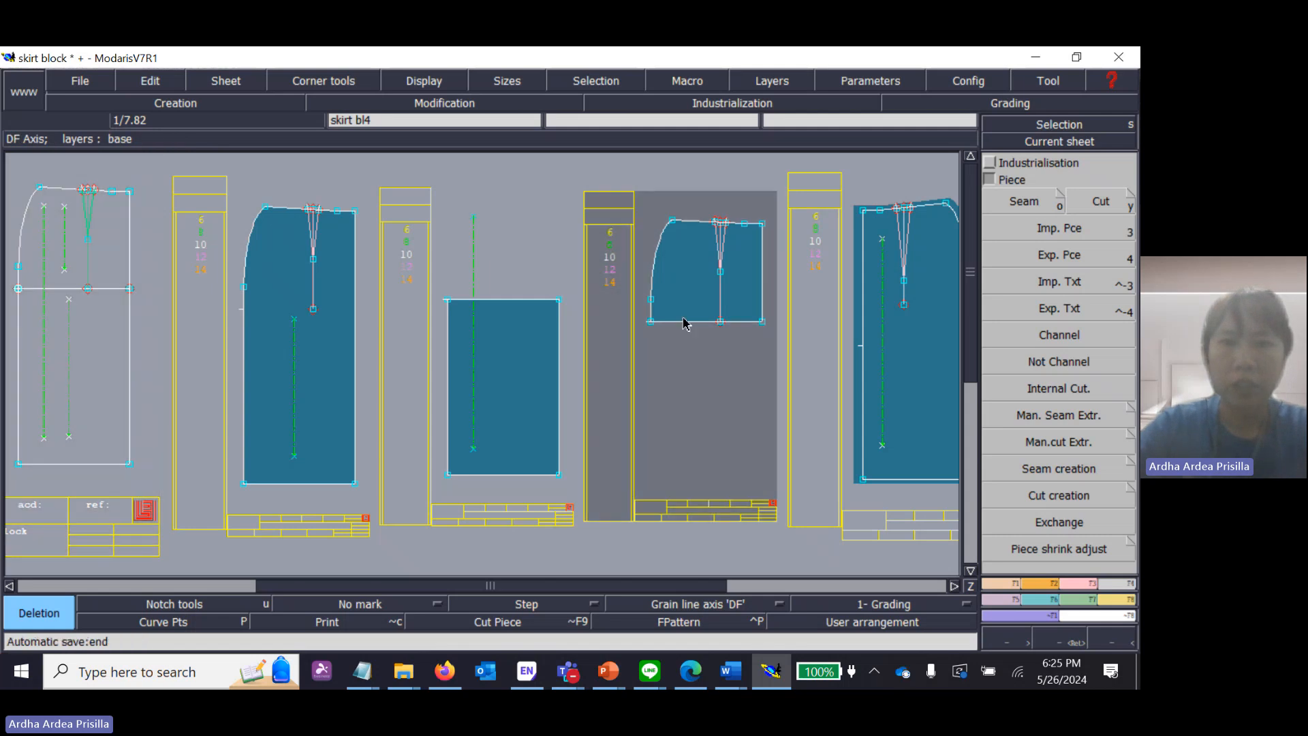
click(470, 269)
click(294, 380)
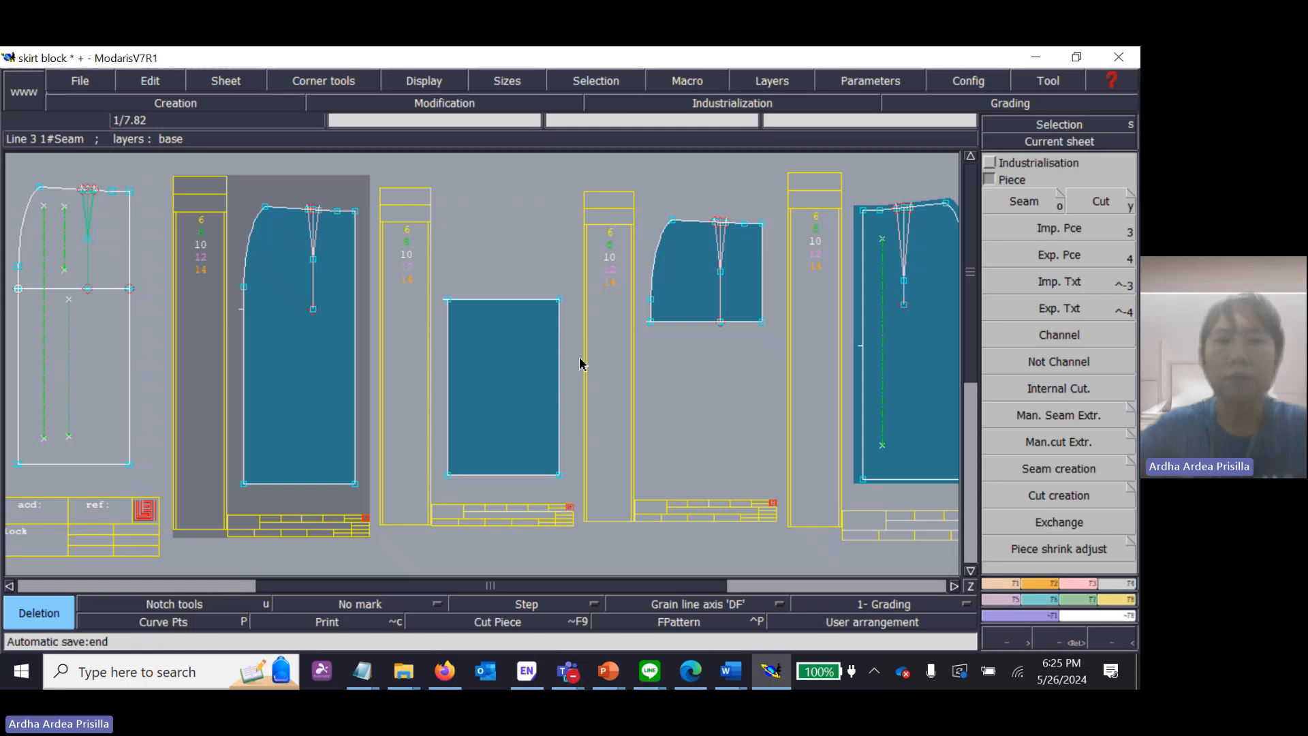
Step: Select the new full-length piece's hip curve and straight side line together and give them a 1.5 cm line seam at beginning and end
click(1064, 124)
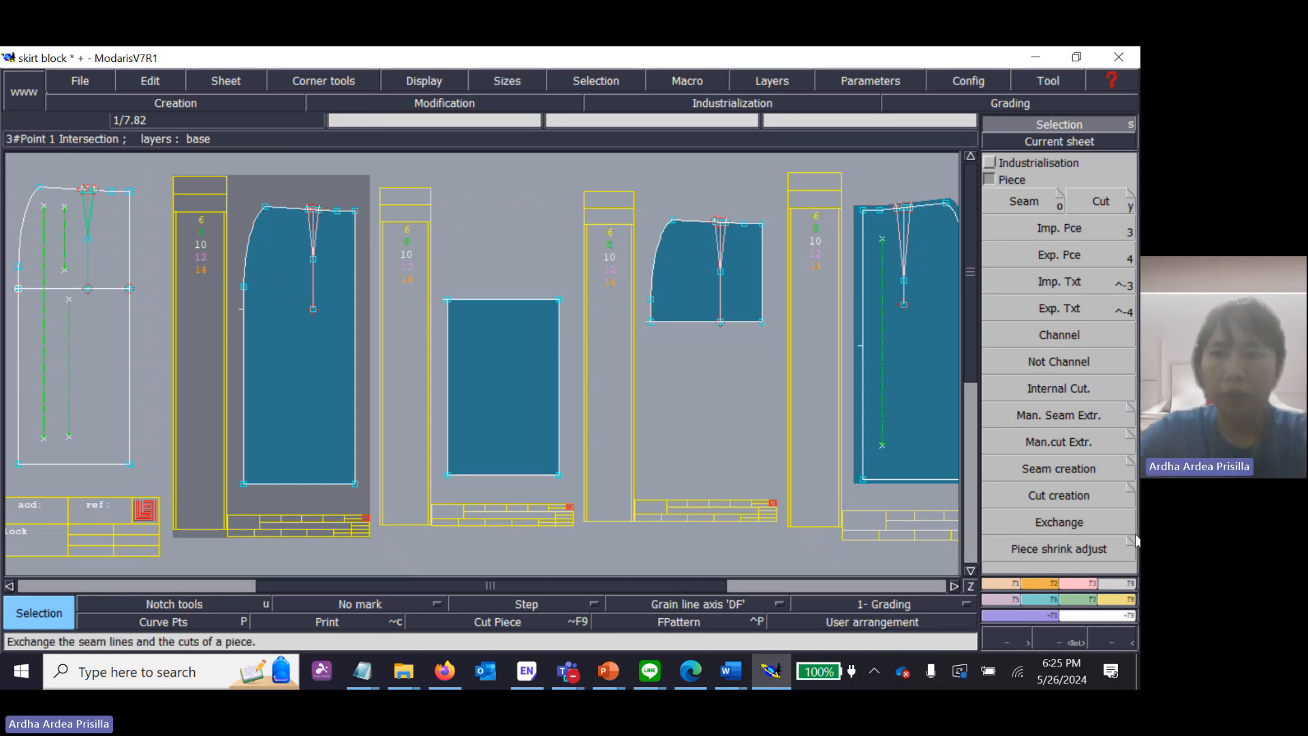
click(1028, 163)
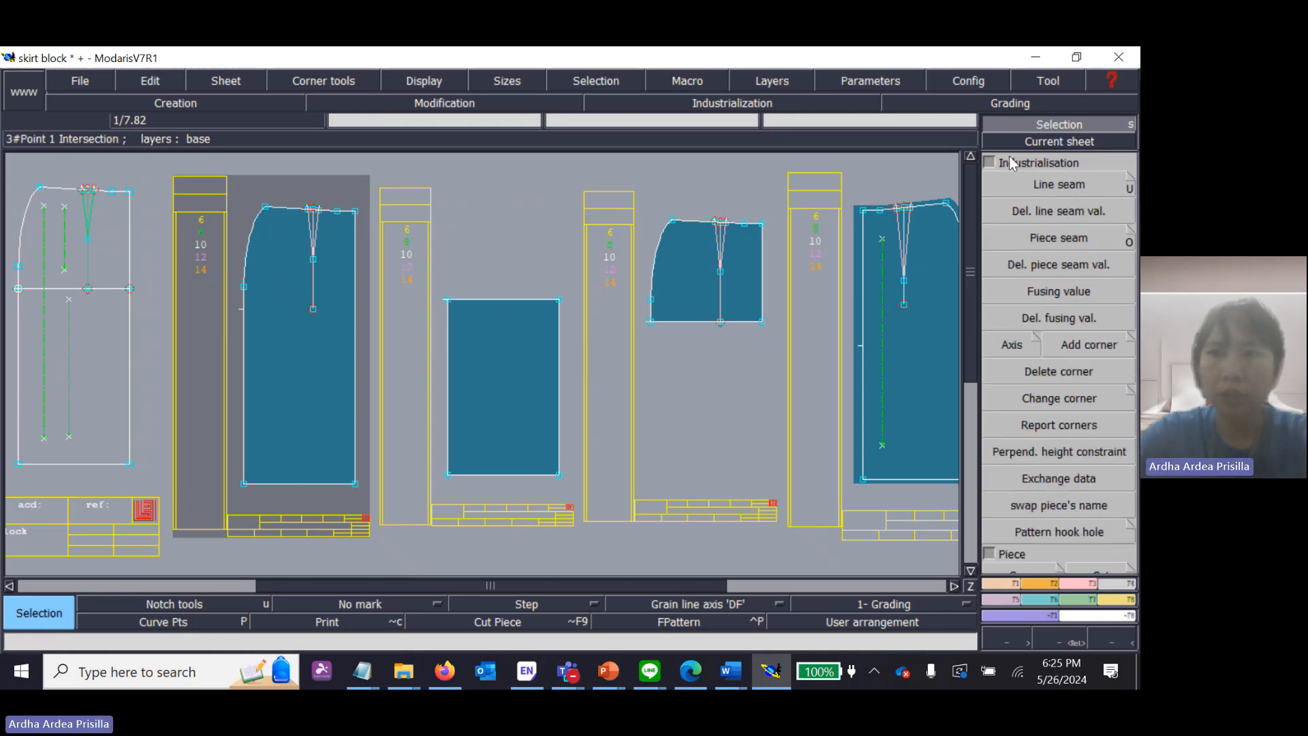
click(1035, 184)
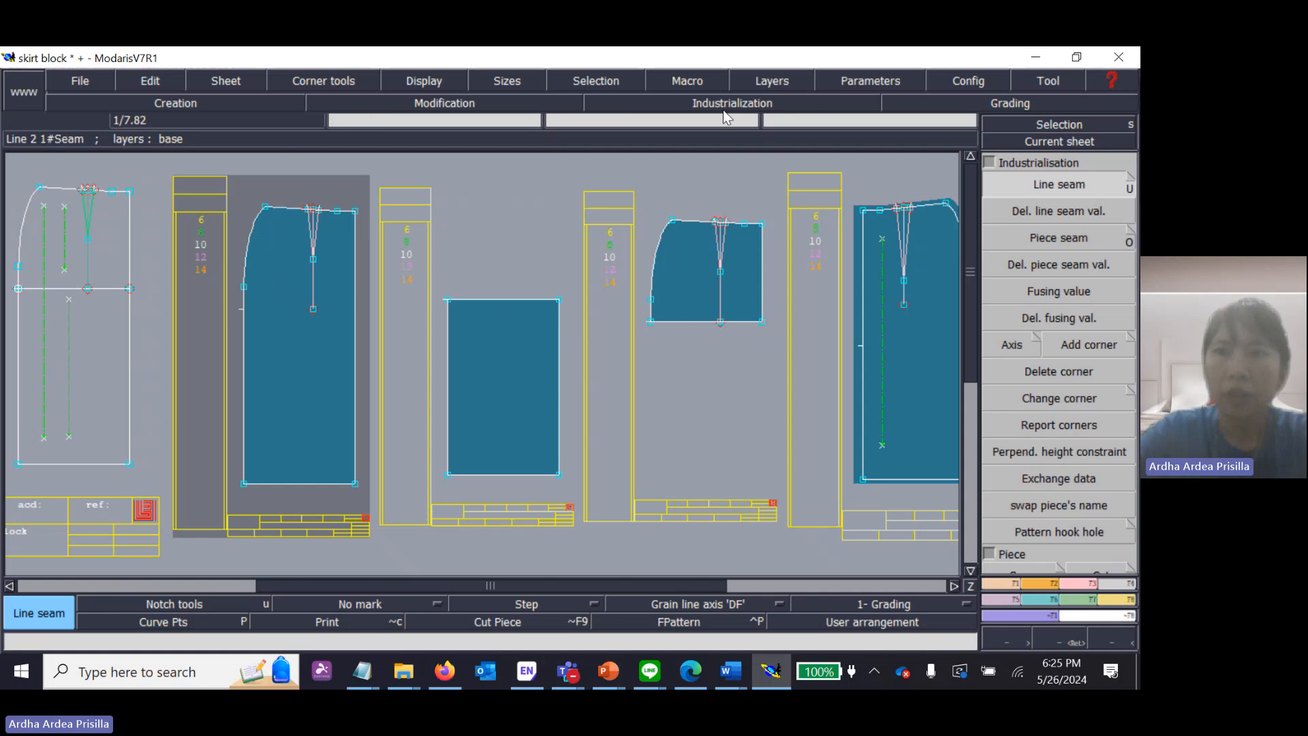
click(1006, 123)
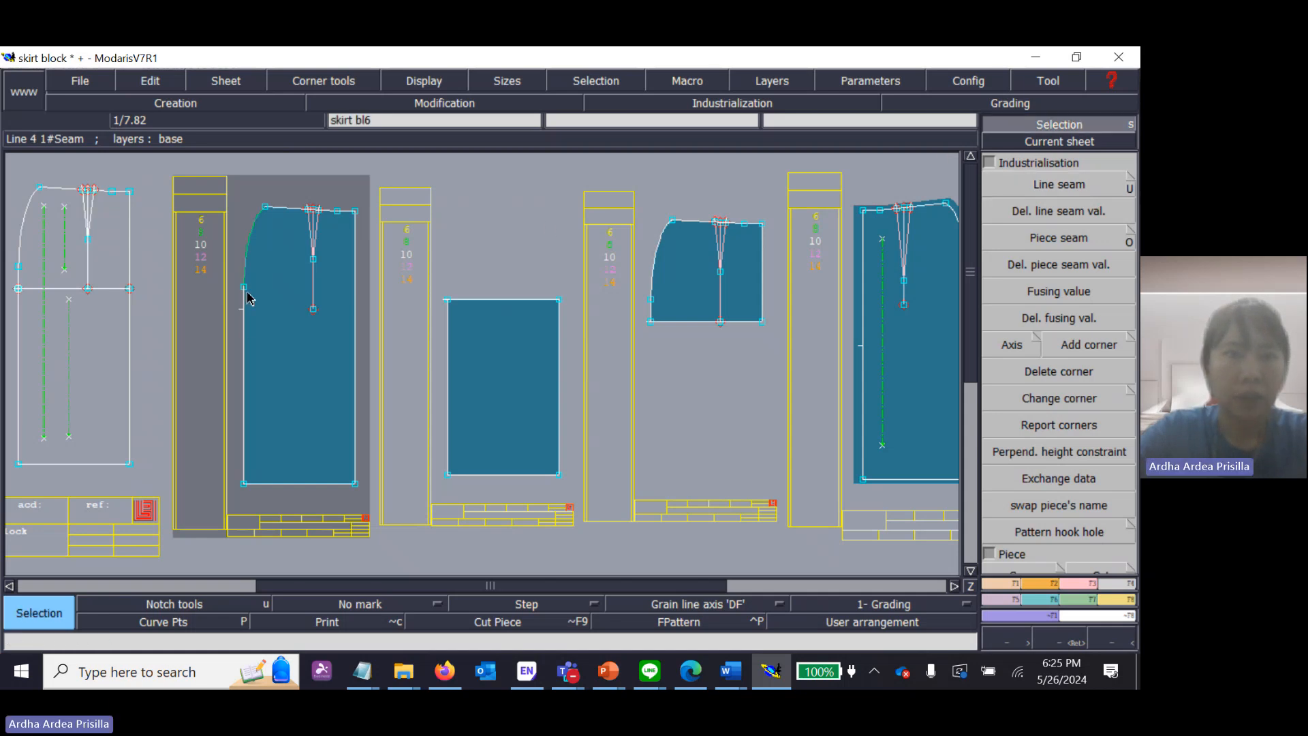
key(u)
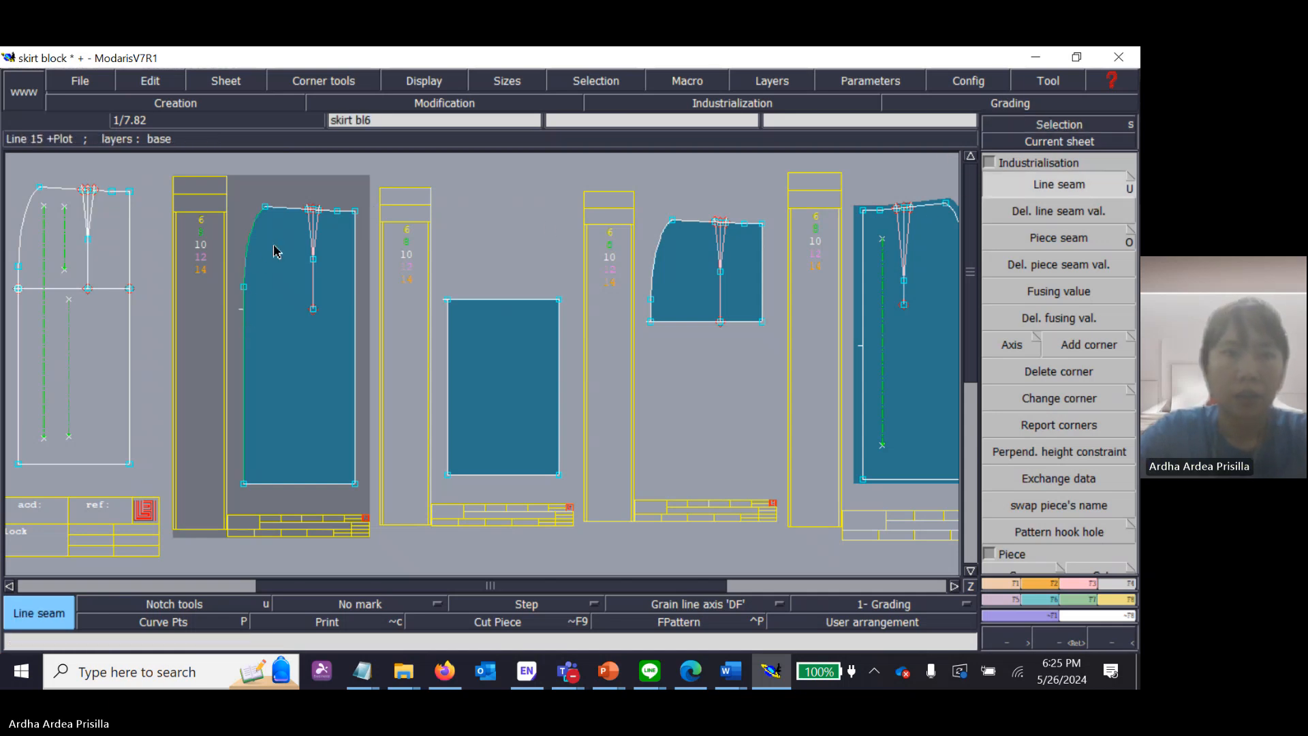
click(249, 259)
text(1.)
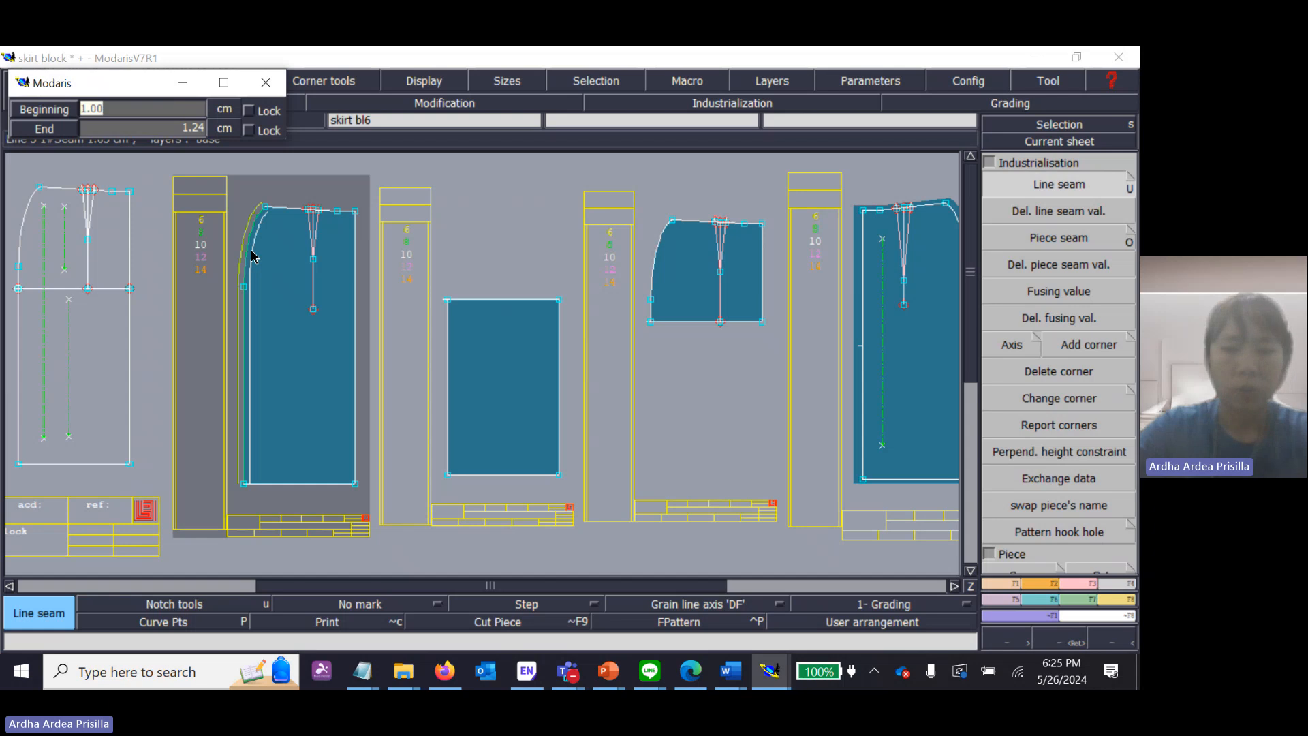
text(5)
key(Tab)
text(1)
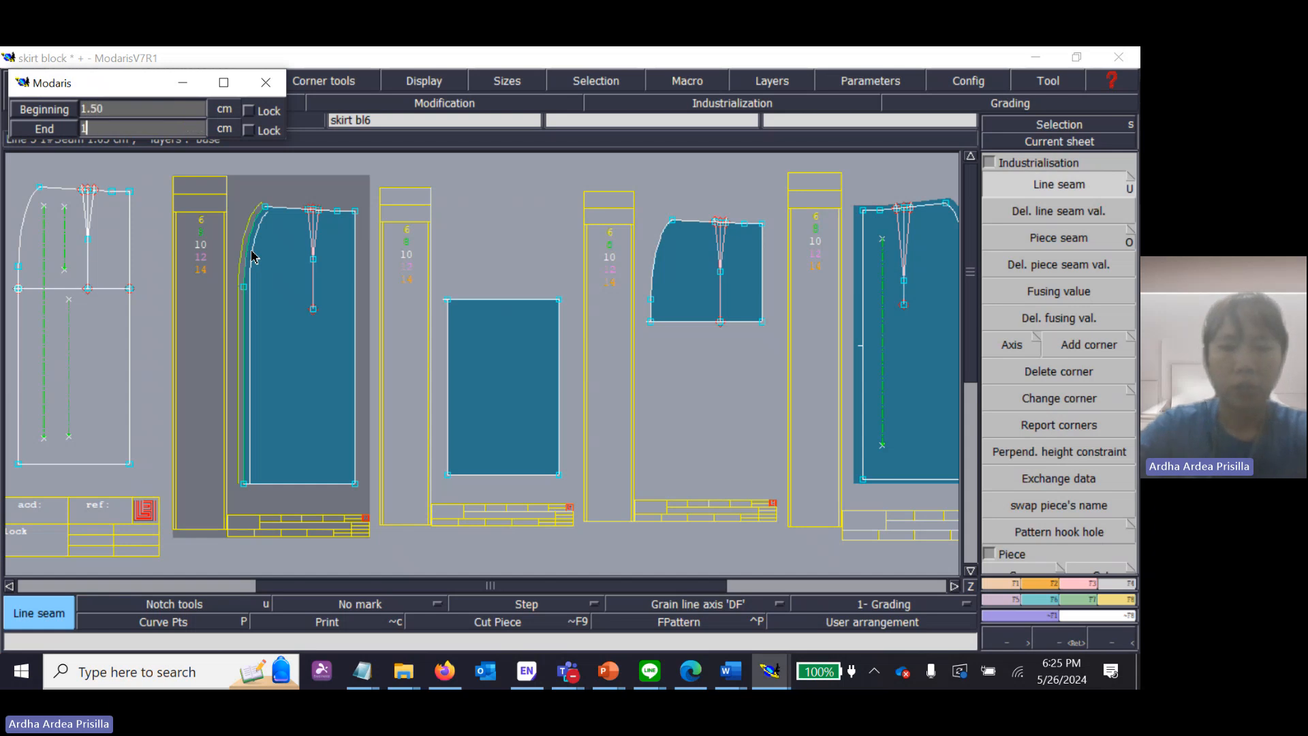
text(.5)
key(Return)
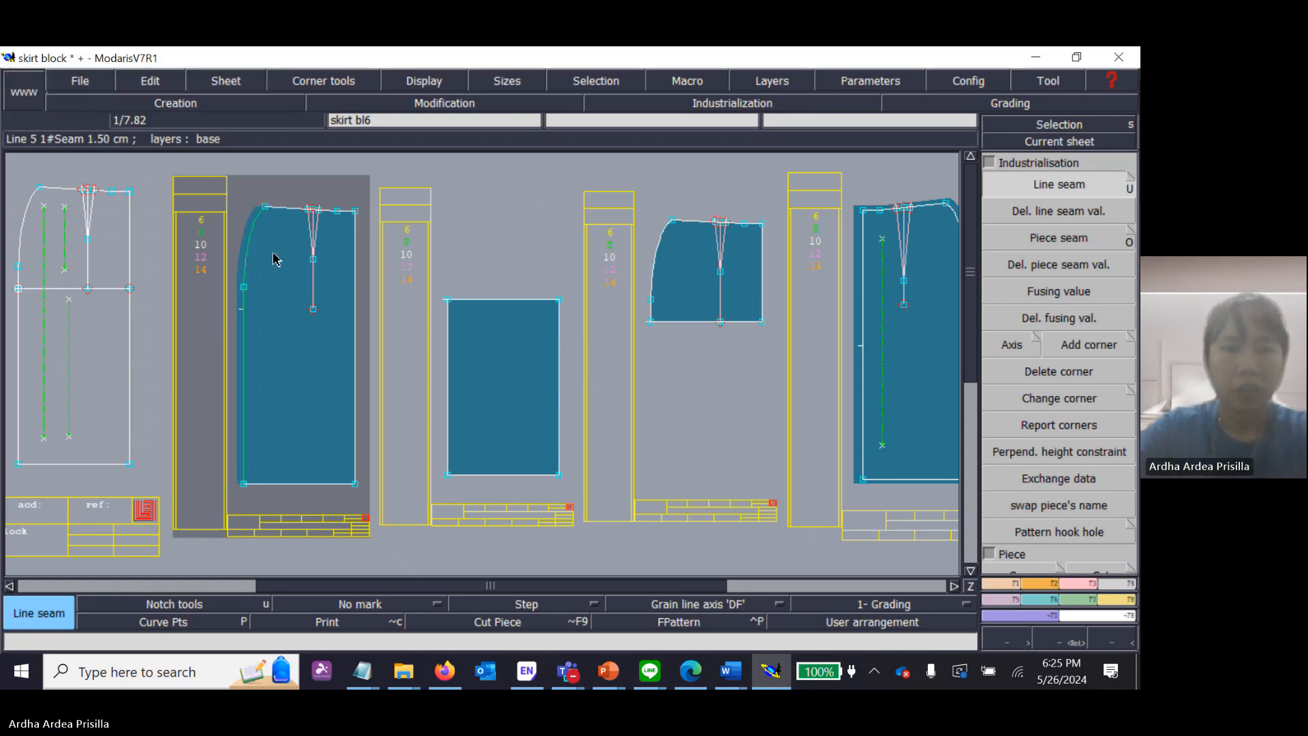
key(s)
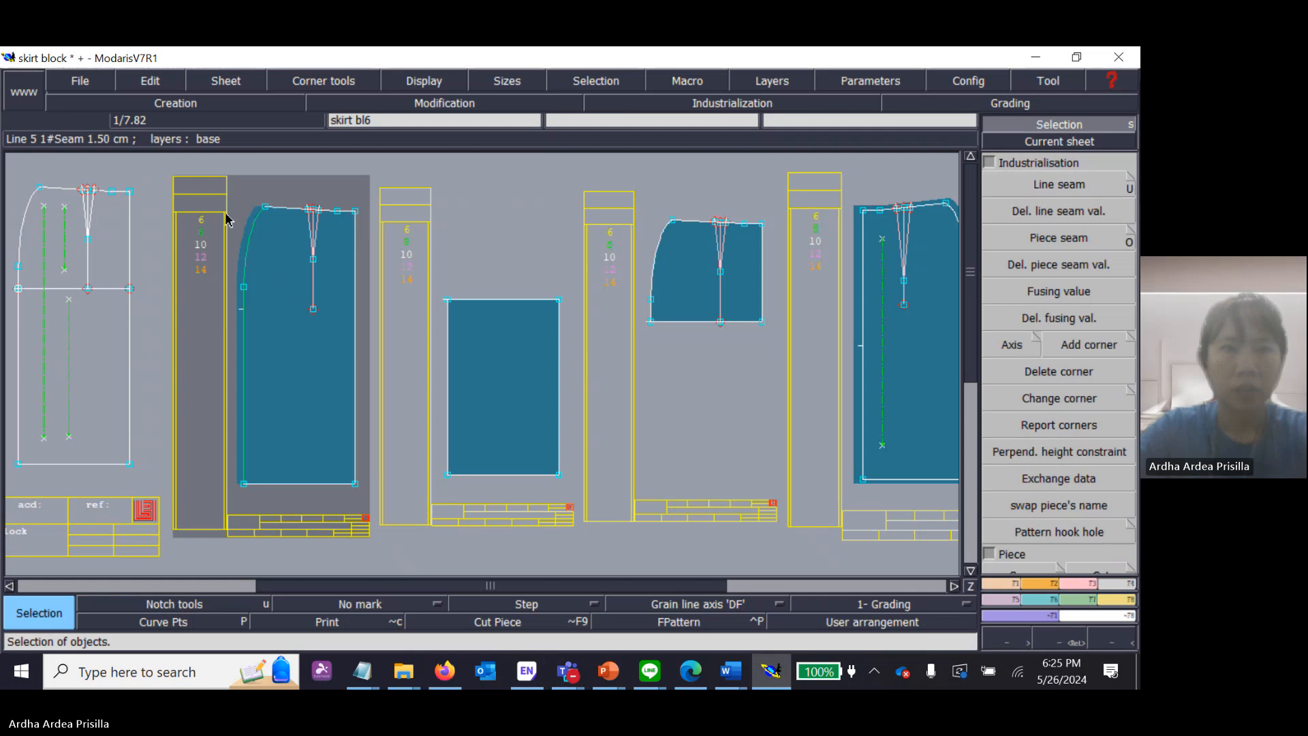
Step: Give the new full-length piece's hem line a 1 cm line seam at beginning and end
click(1036, 186)
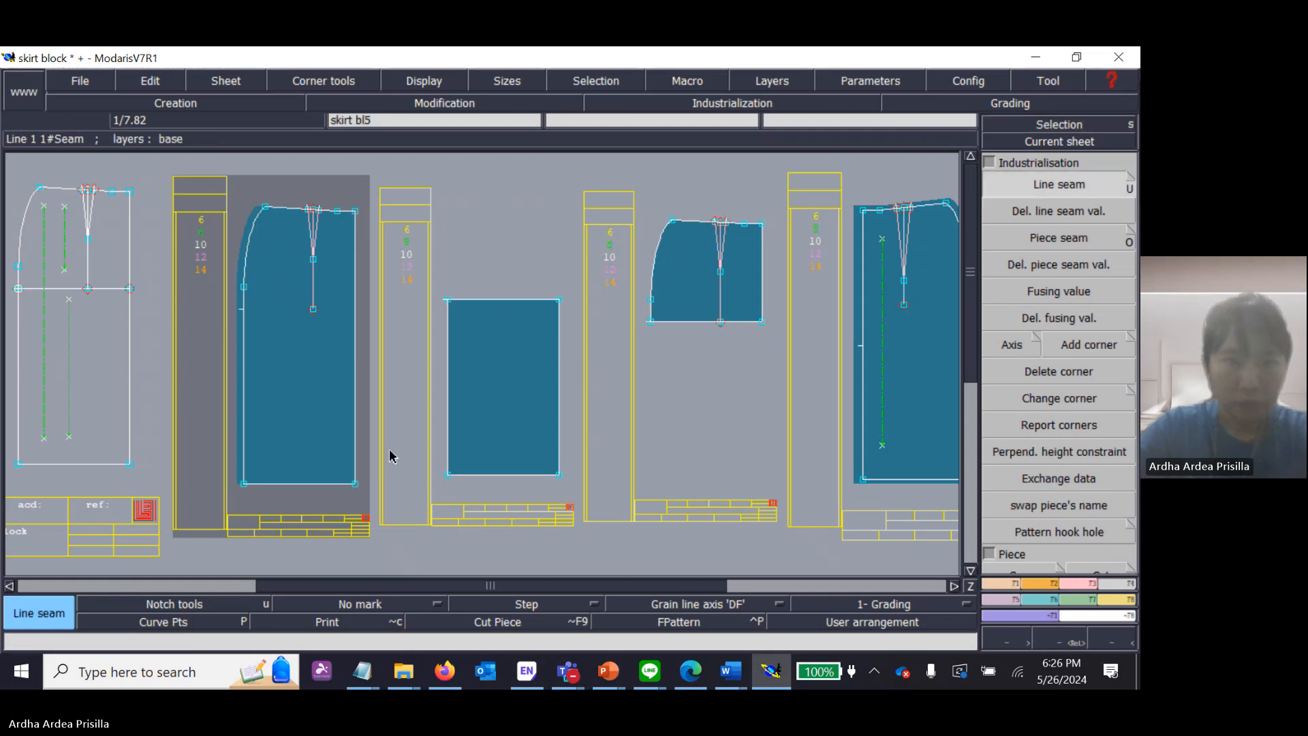
click(300, 482)
text(1.50)
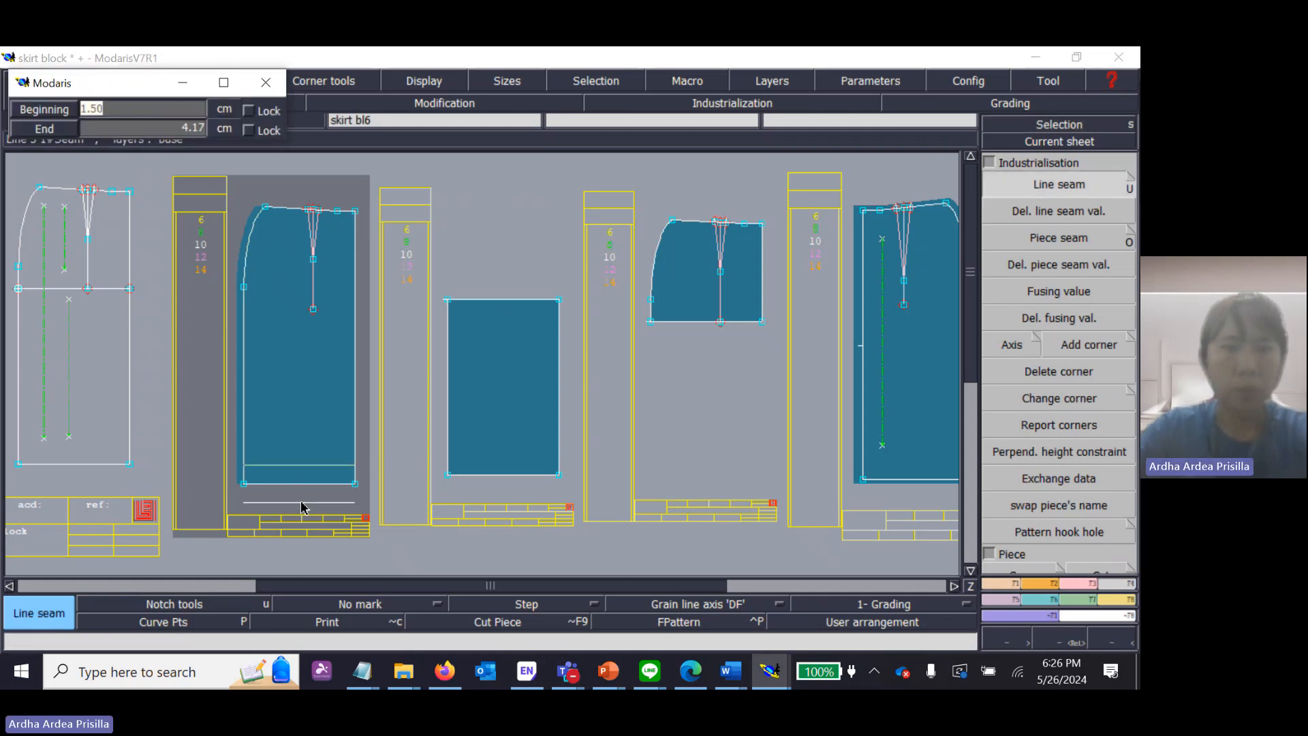
key(Return)
text(1)
key(Return)
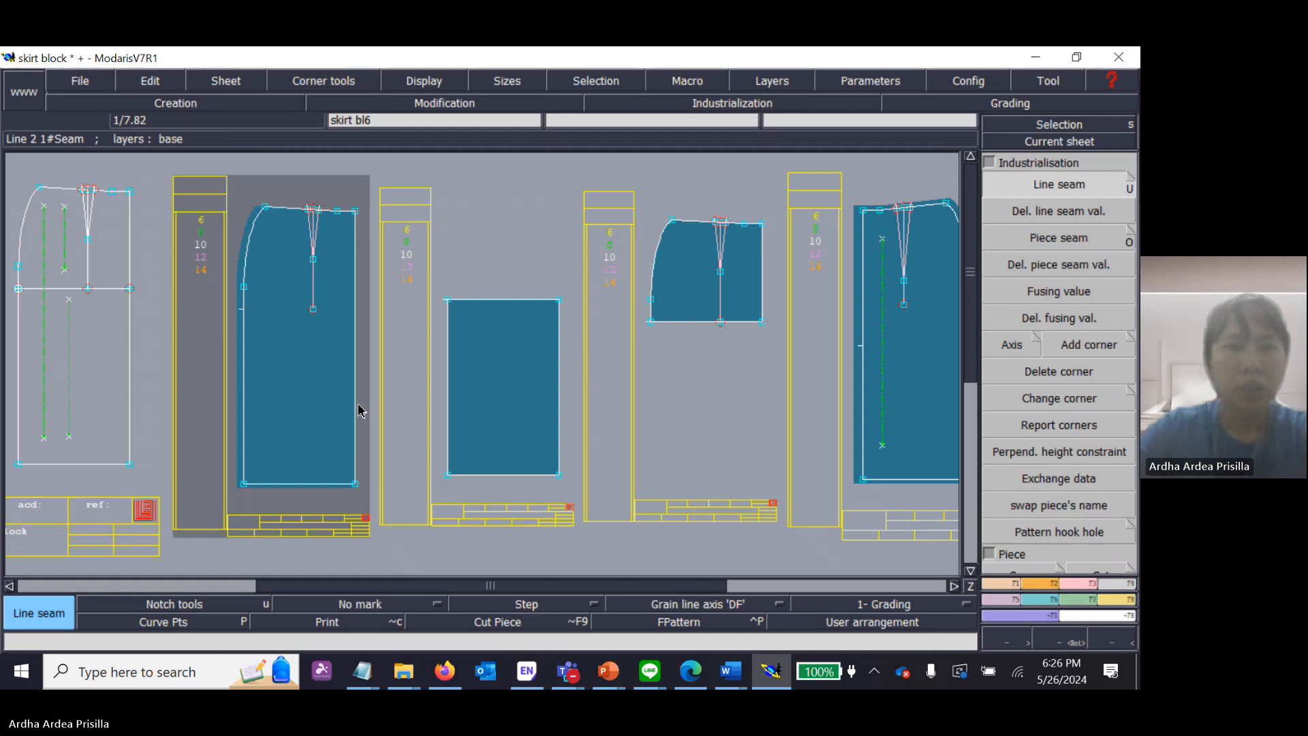
key(Return)
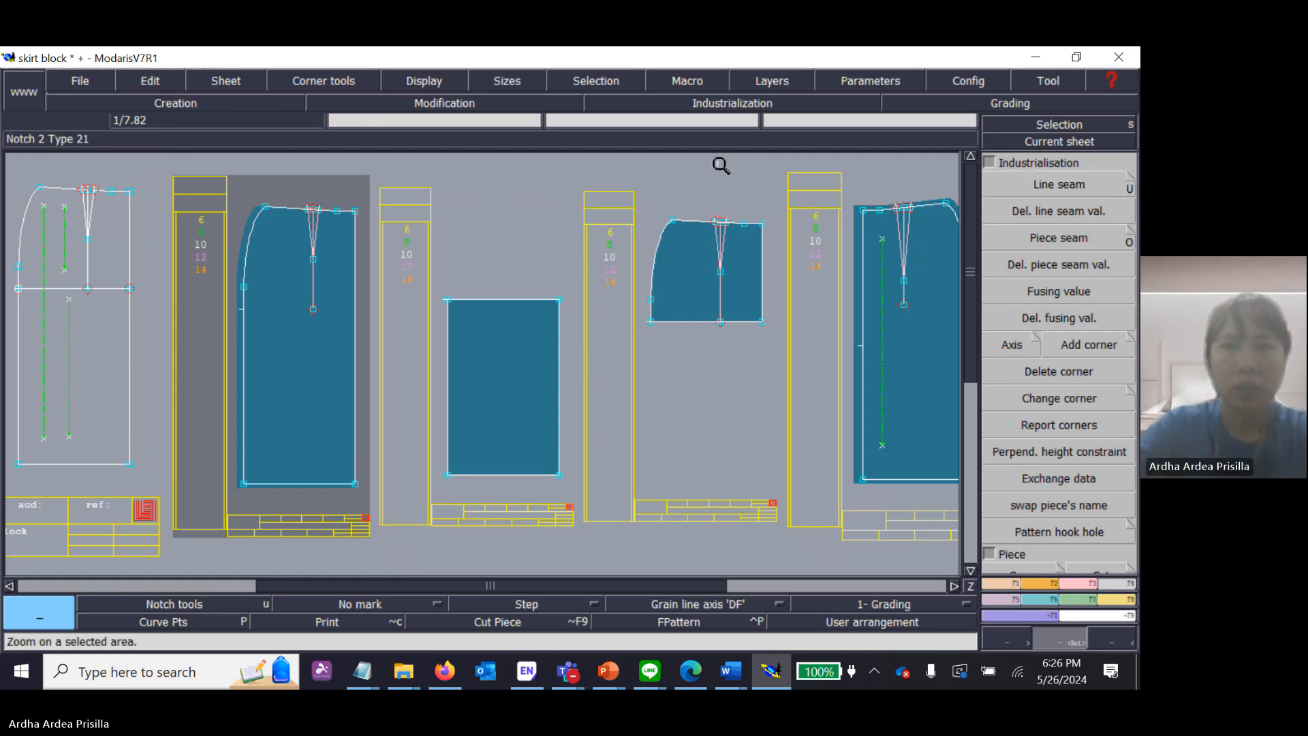
Step: Select all waistline segments of the new full-length piece together and give them a 1 cm line seam at beginning and end
click(1094, 124)
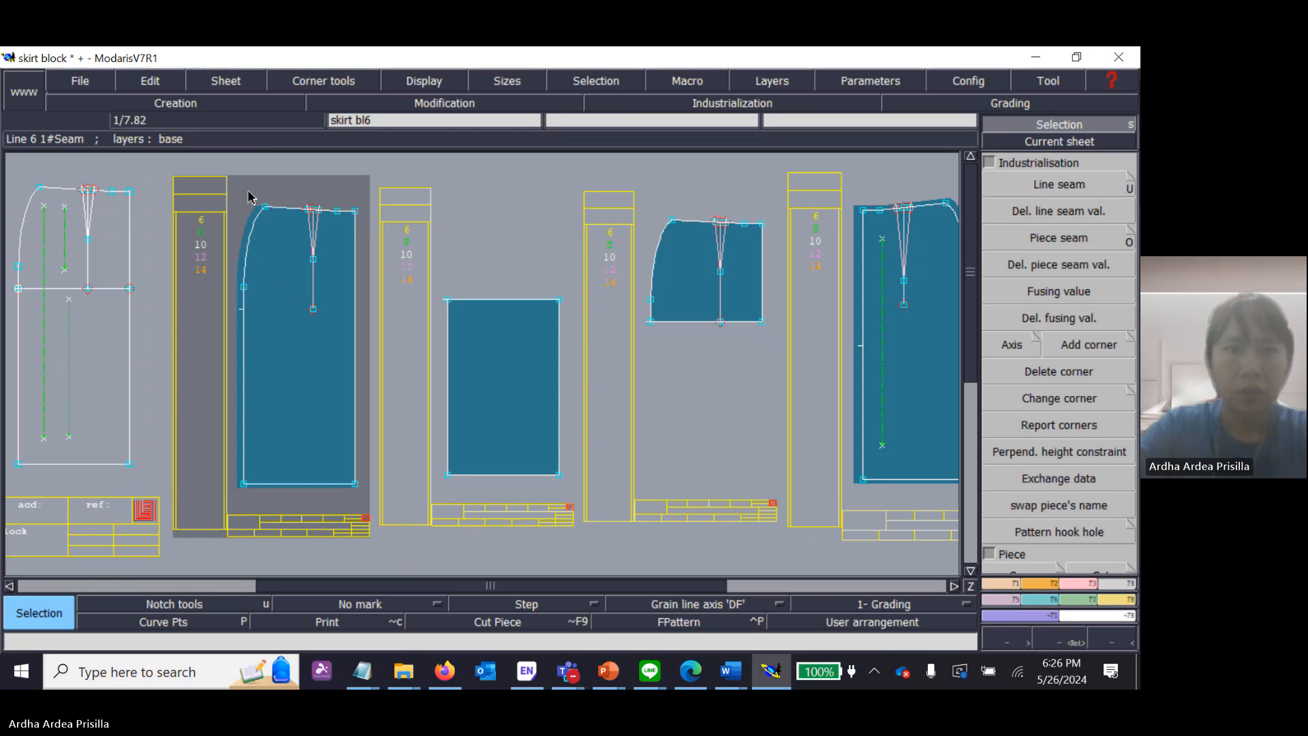
drag(249, 191, 364, 224)
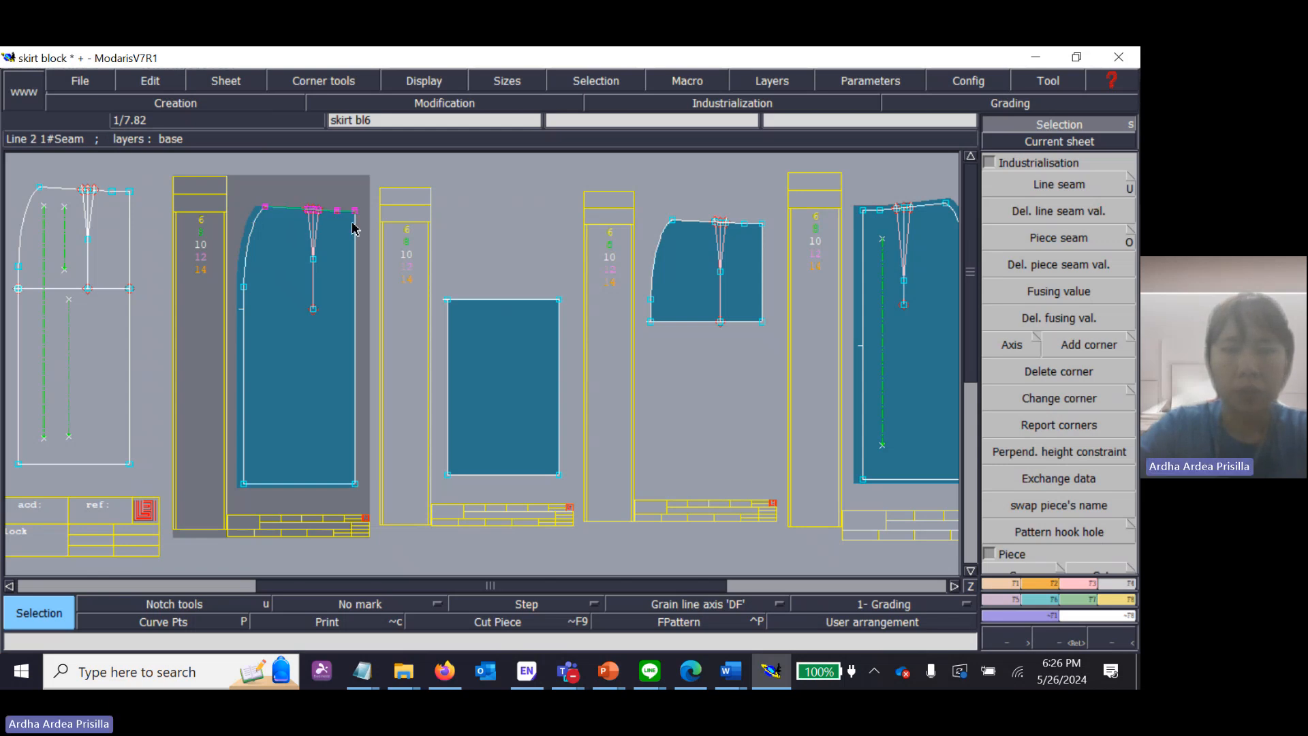
click(1059, 183)
click(305, 200)
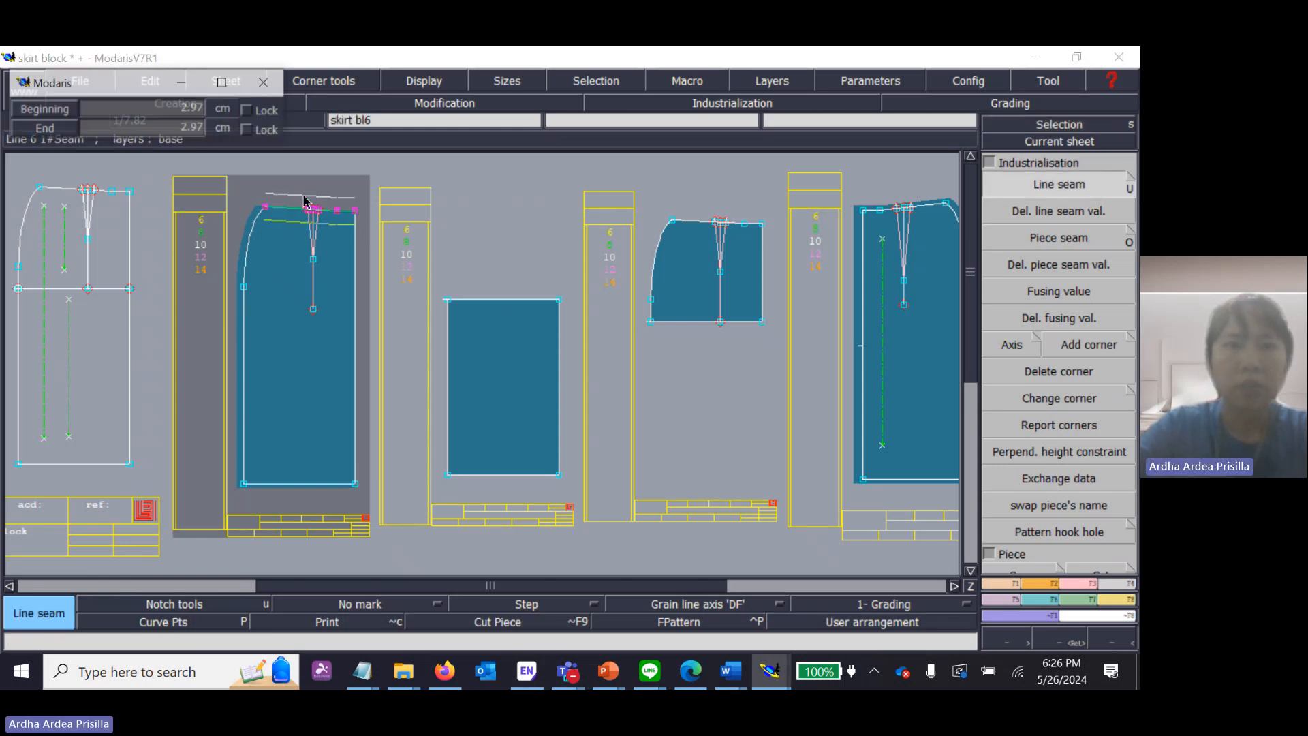
text(1)
key(Return)
text(1)
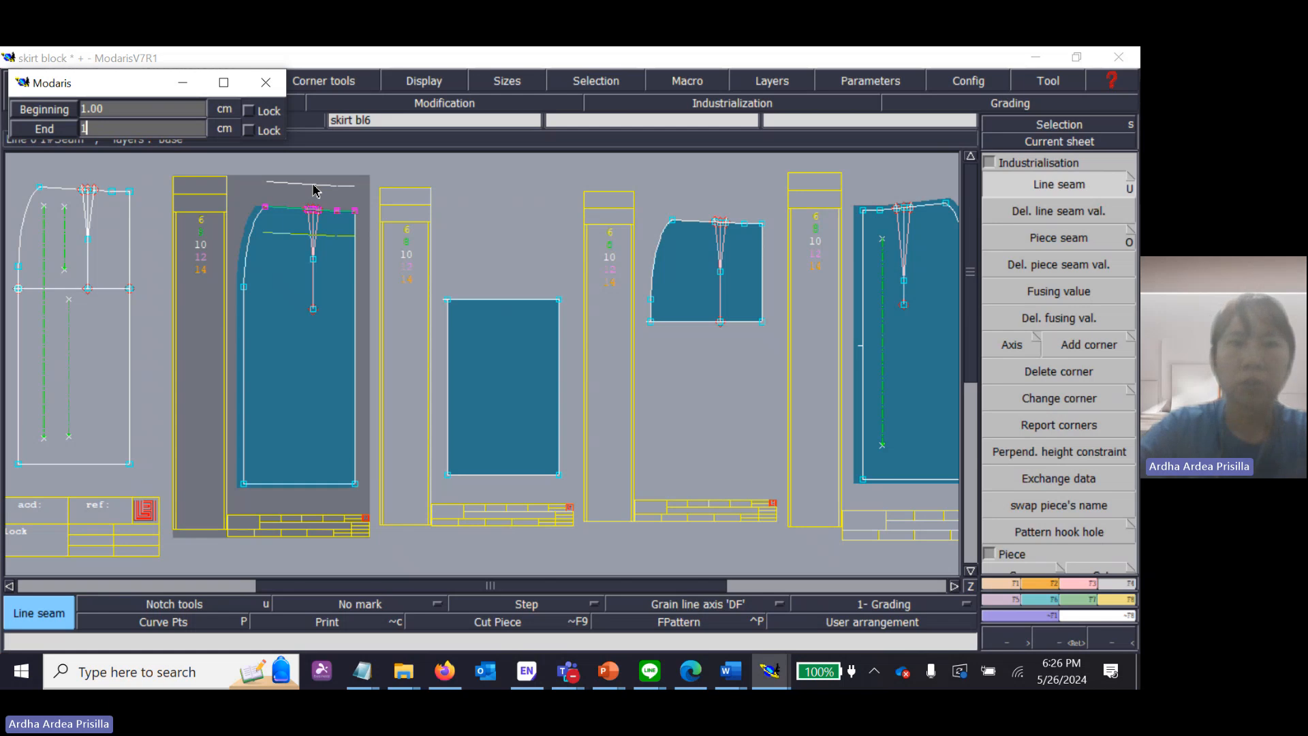
key(Return)
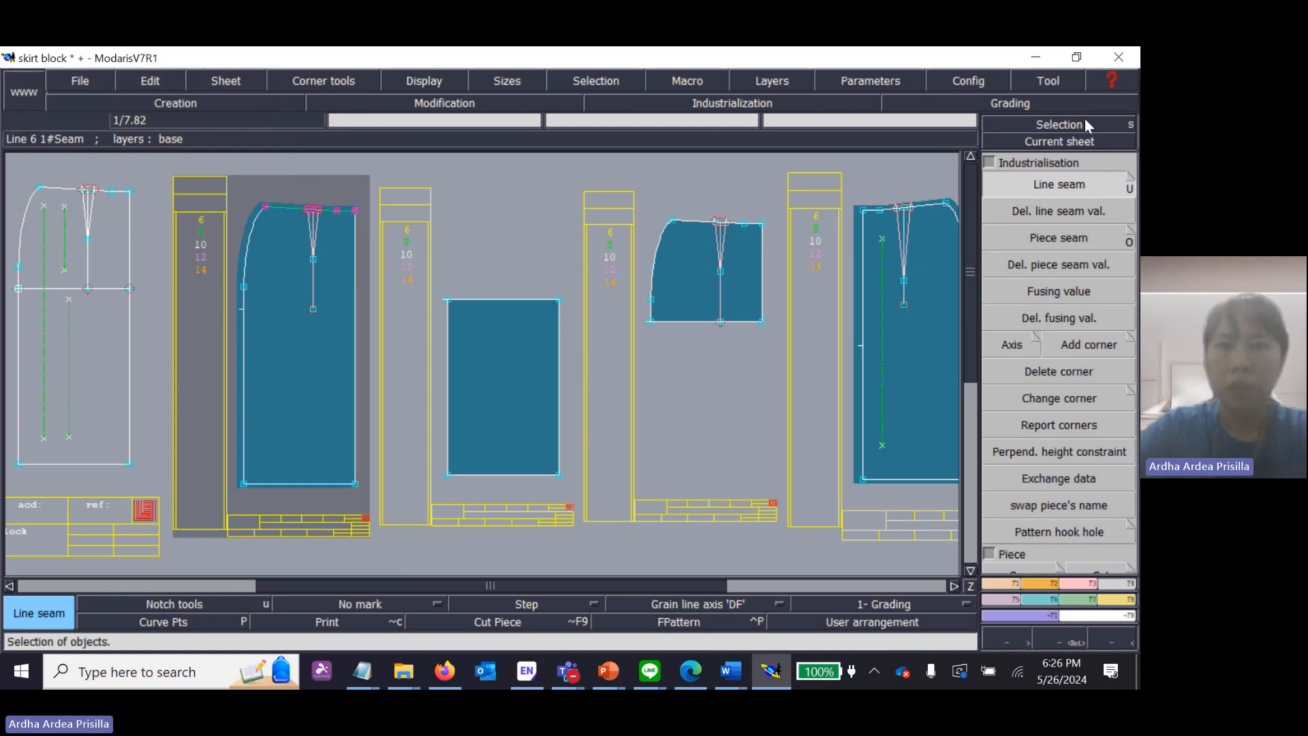
Step: Select the full-length piece's dart lines and mirror the piece with Sym2Pts about its straight centre line, from waist to hem
key(s)
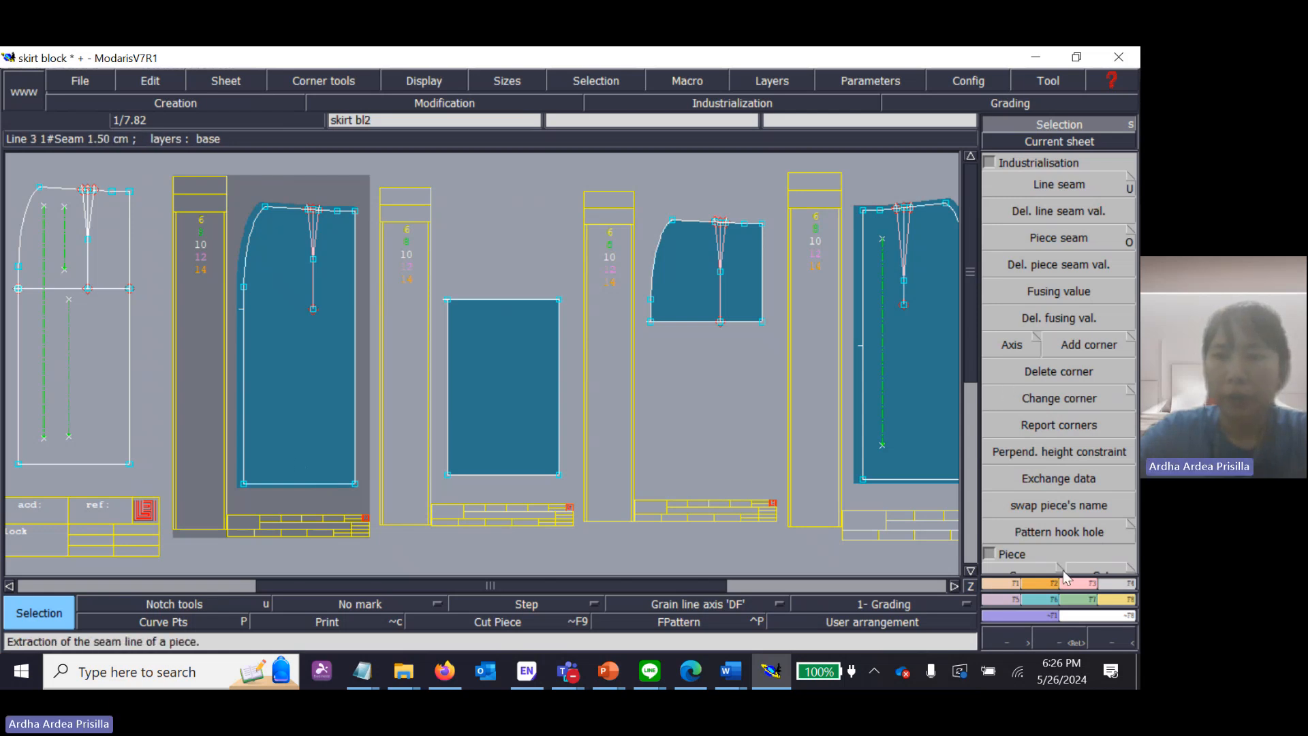
click(1005, 598)
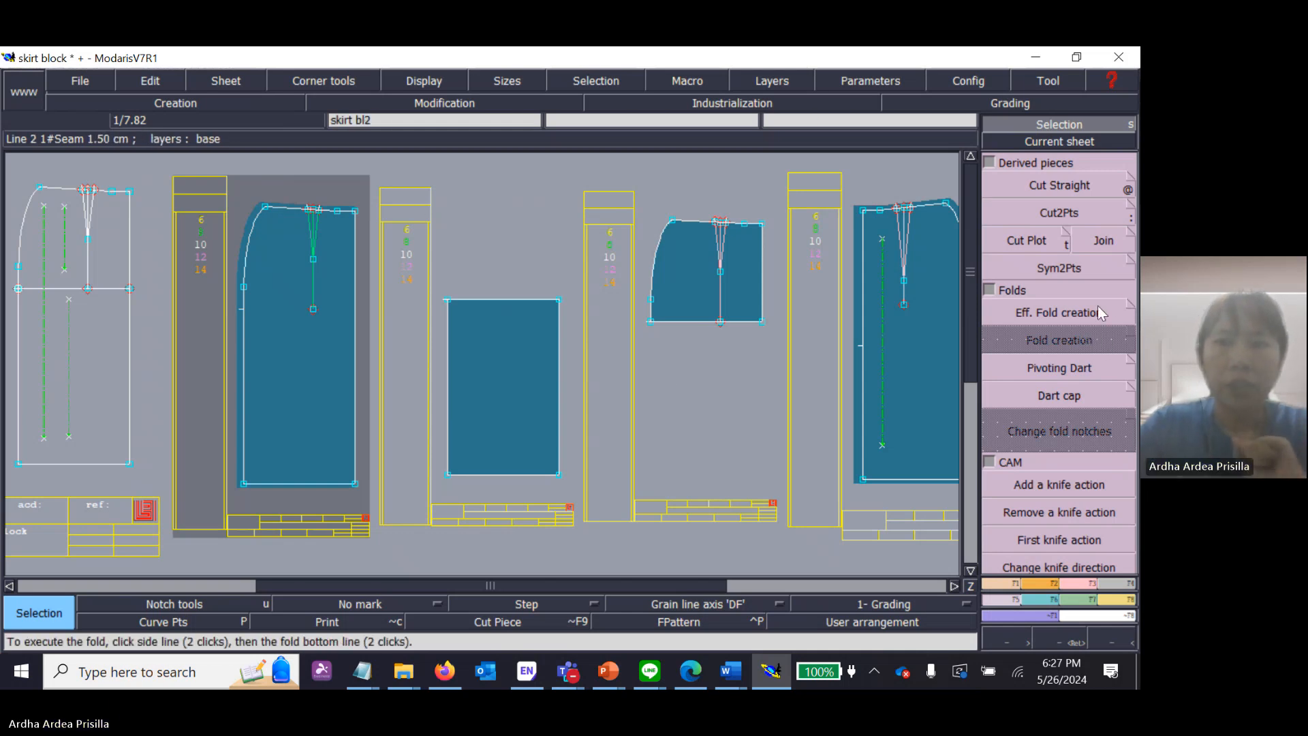
click(1066, 268)
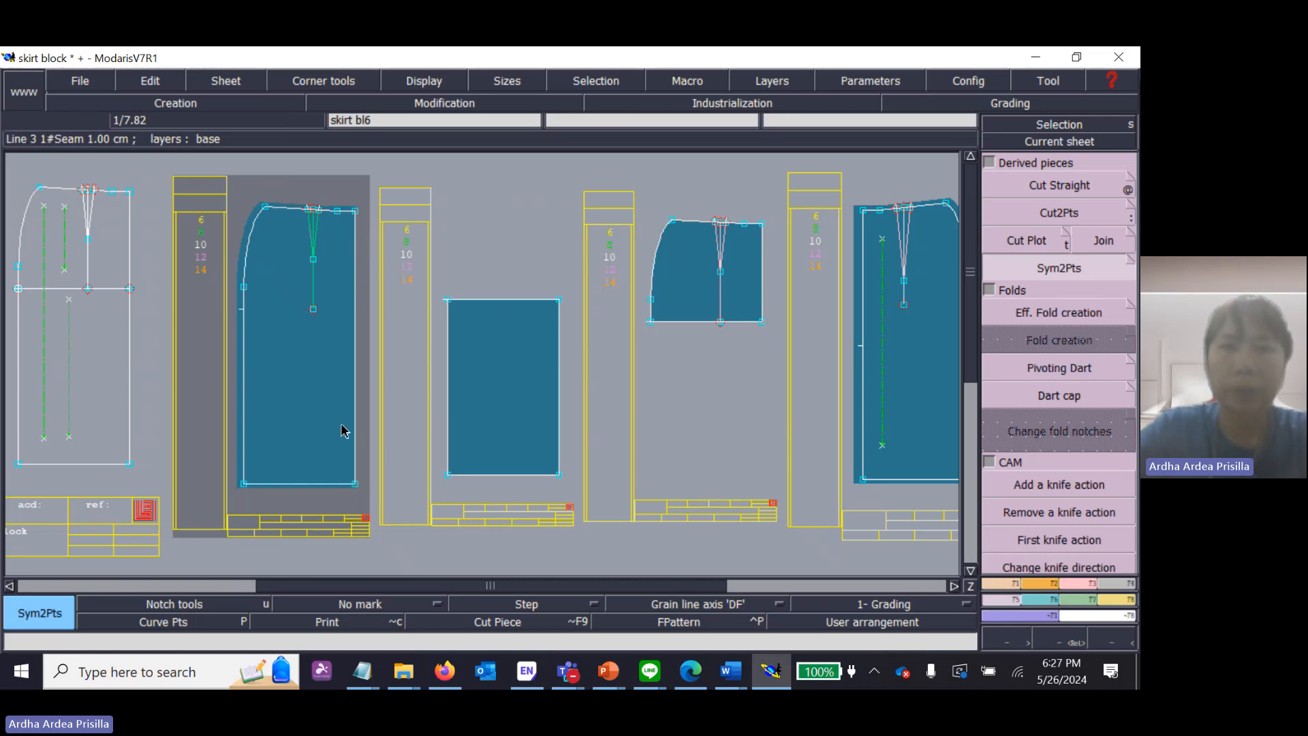
click(1086, 272)
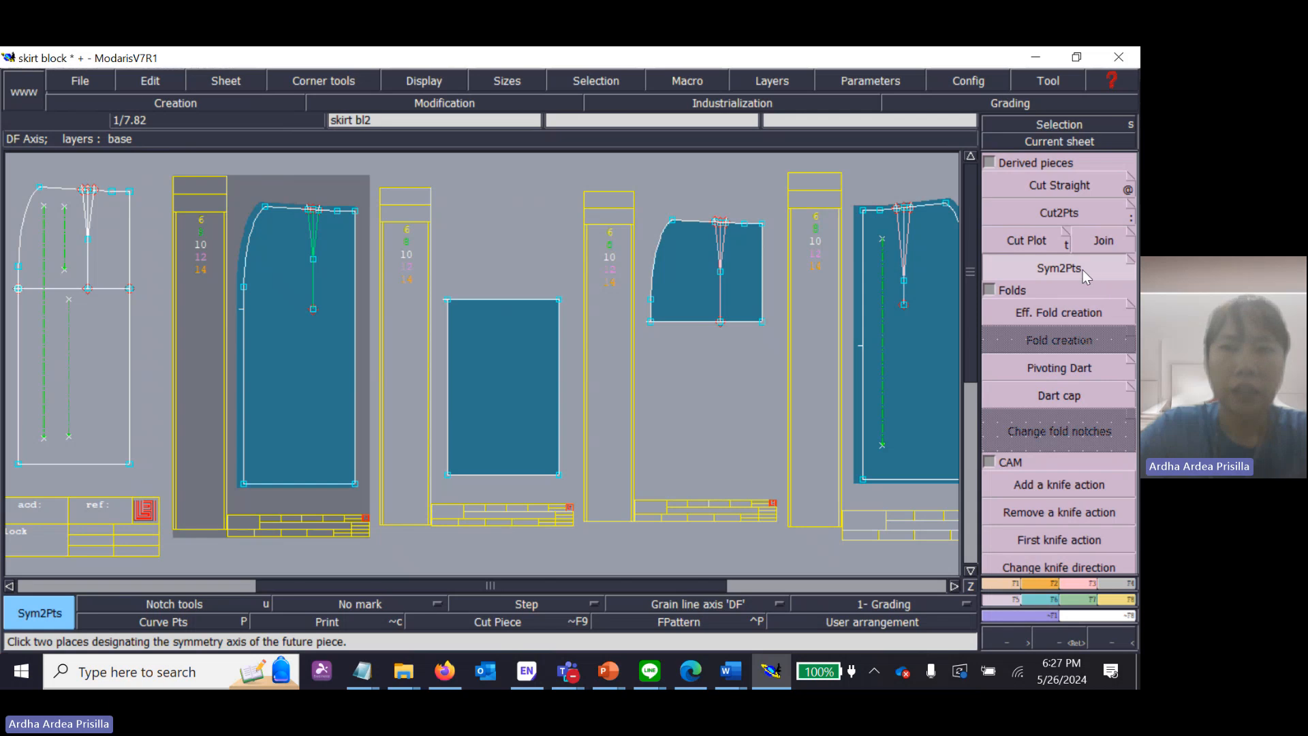
click(355, 212)
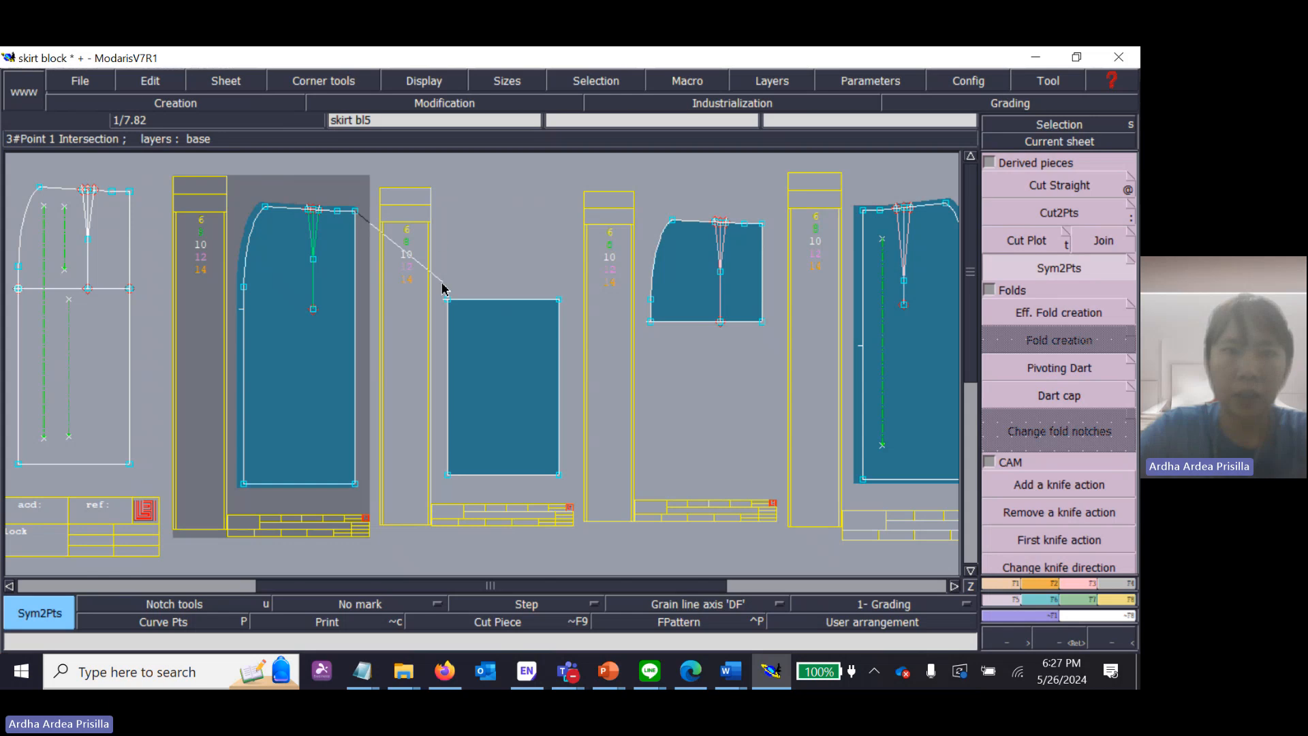
click(353, 485)
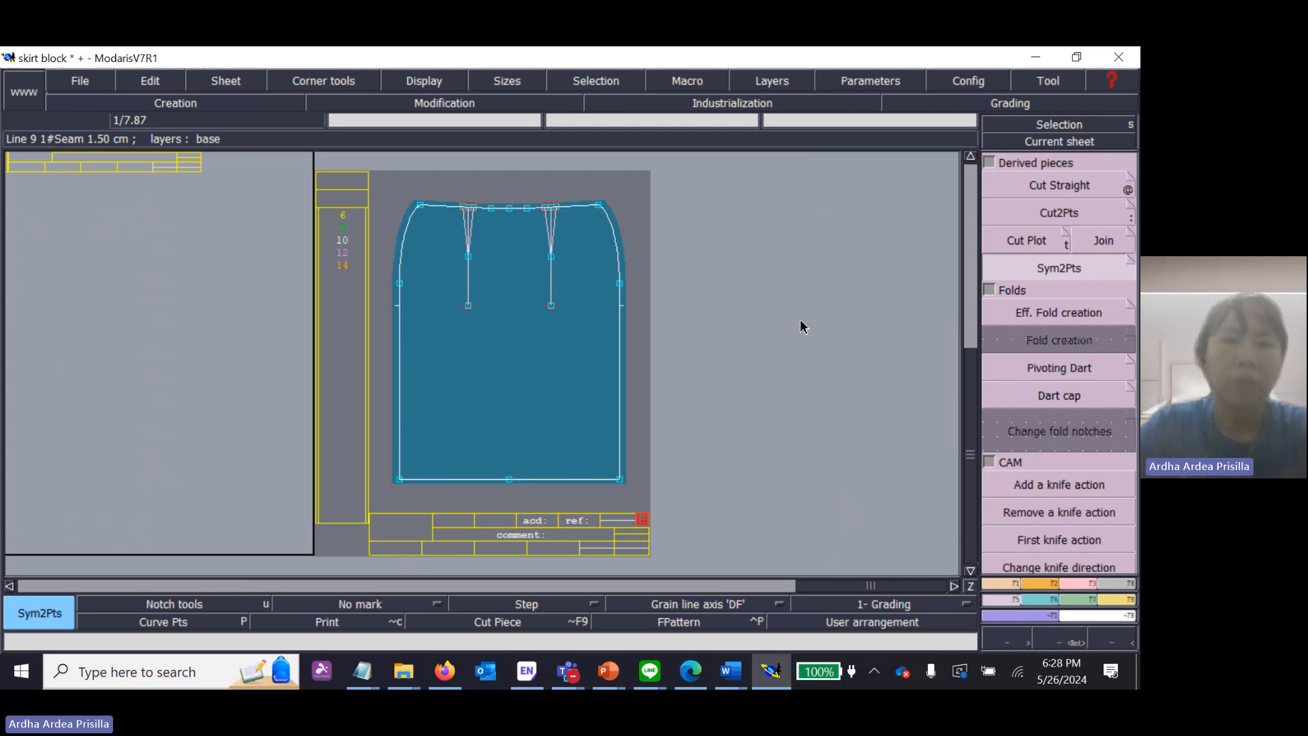
Step: Give the upper edge of the seamless lower rectangle beside the mirrored piece a 1 cm line seam
key(j)
key(Return)
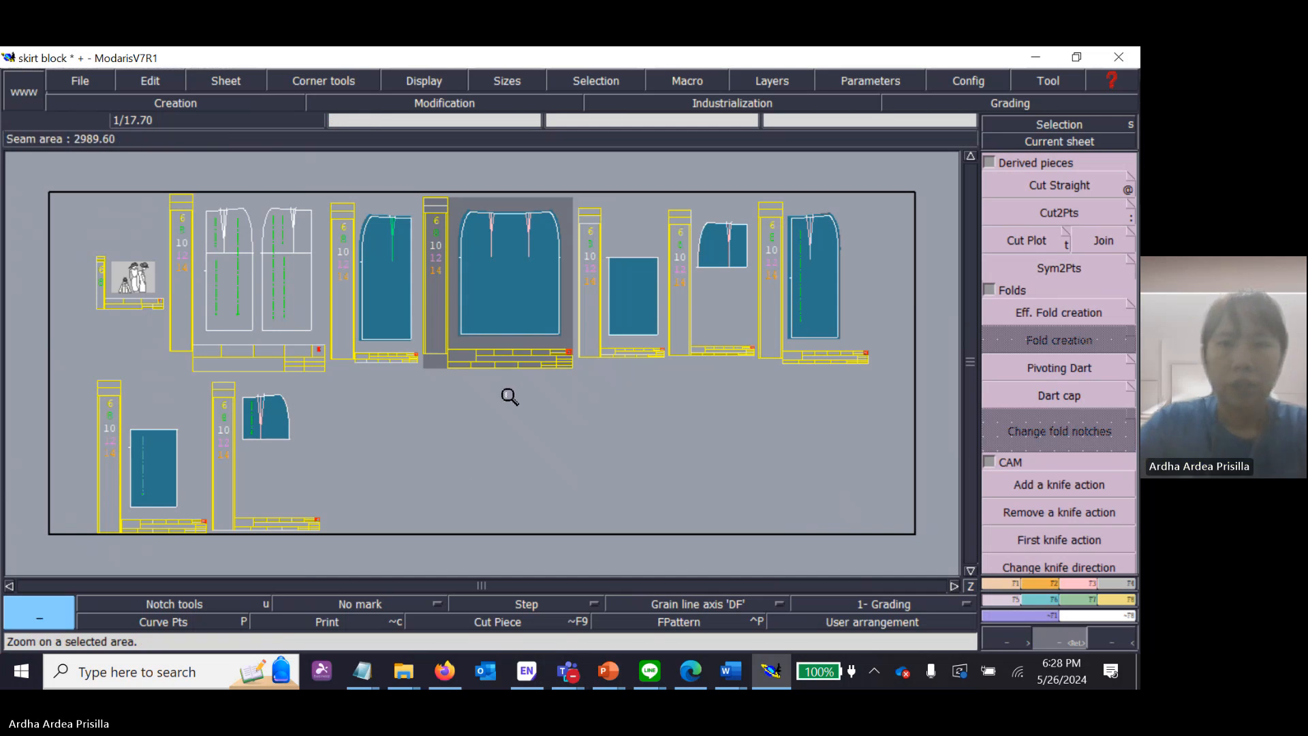
drag(733, 374, 747, 396)
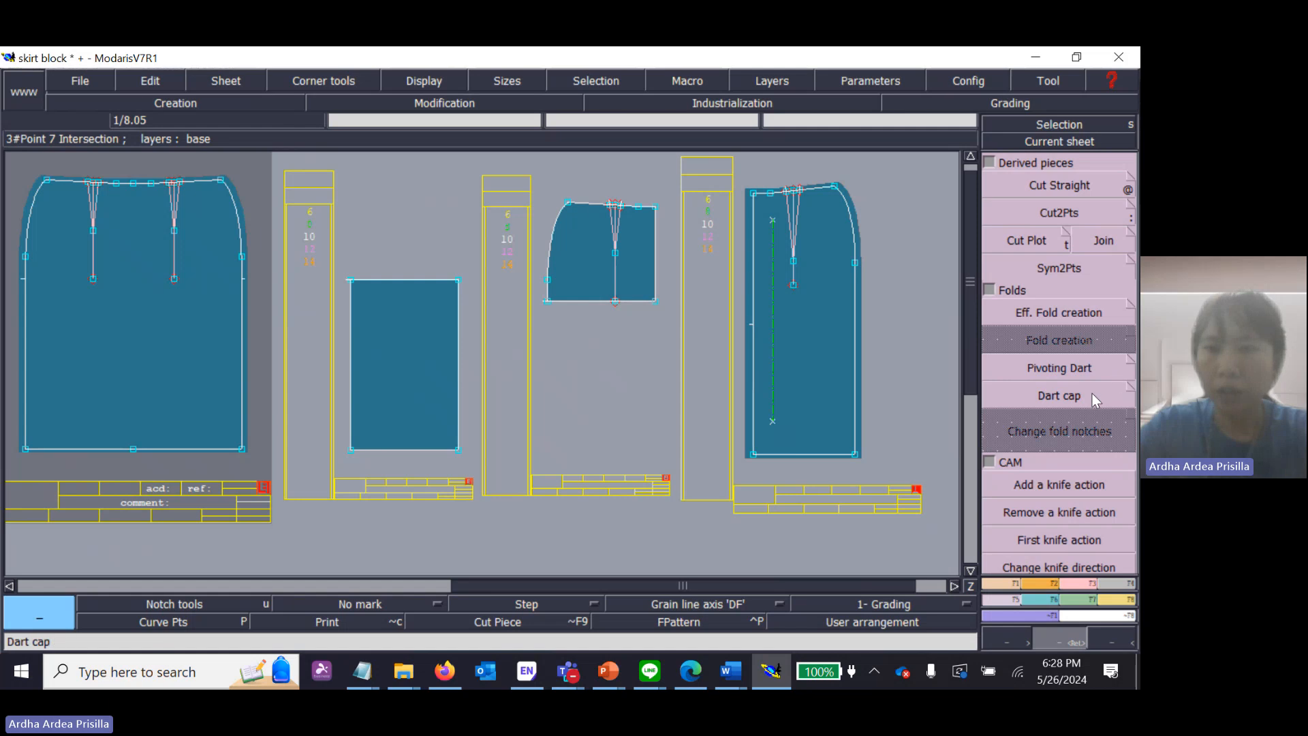
click(1125, 583)
click(1041, 194)
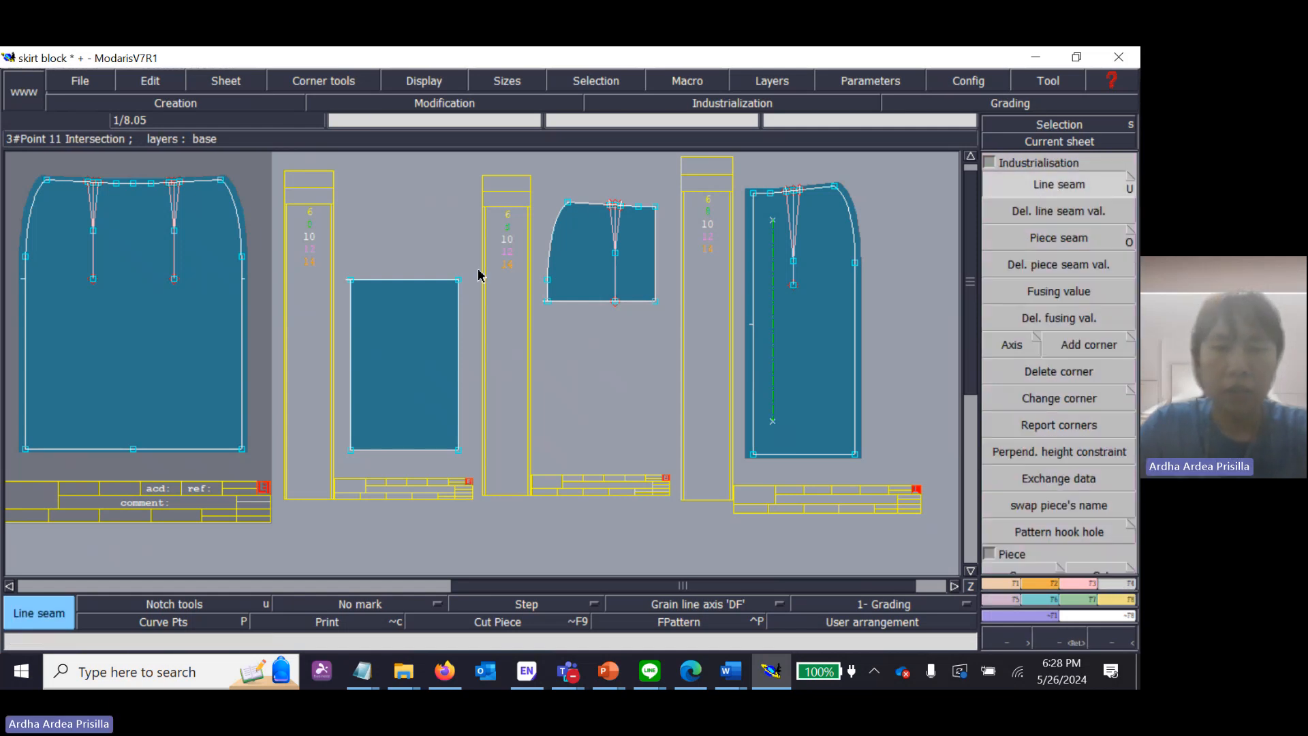
click(400, 280)
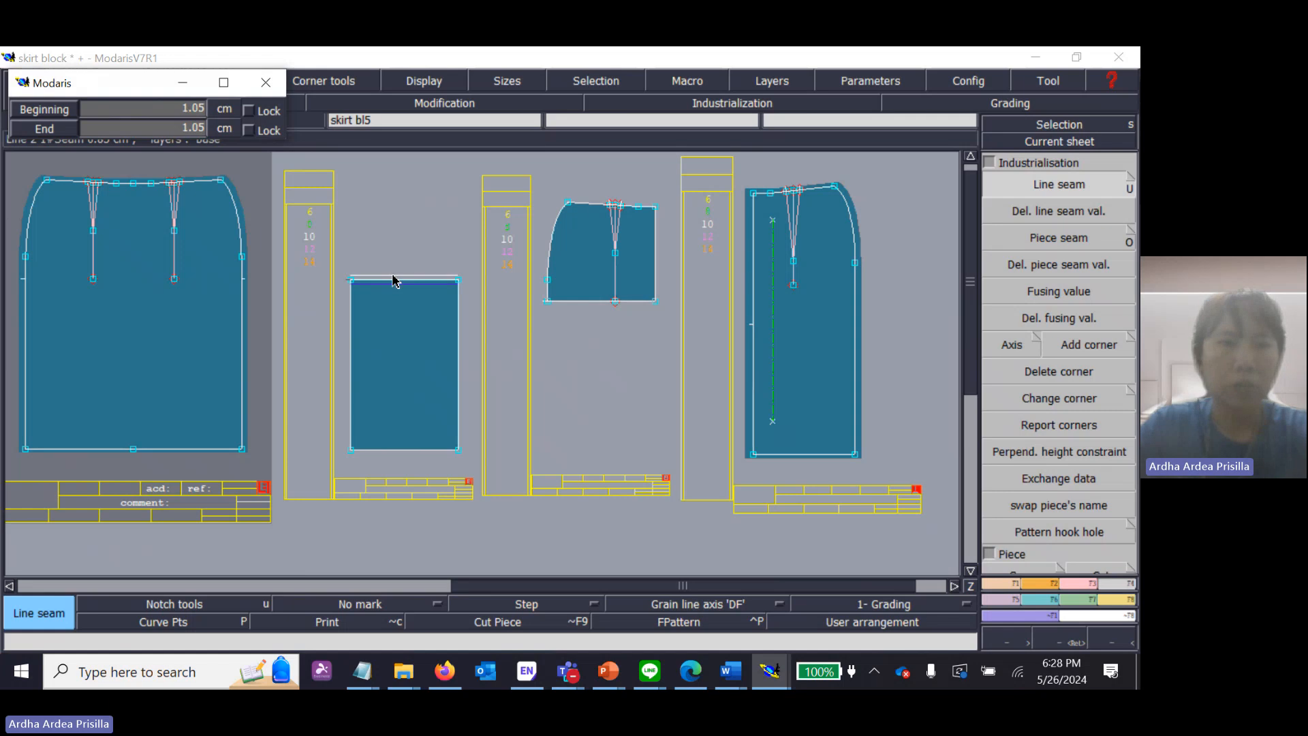
key(BackSpace)
text(1)
key(Return)
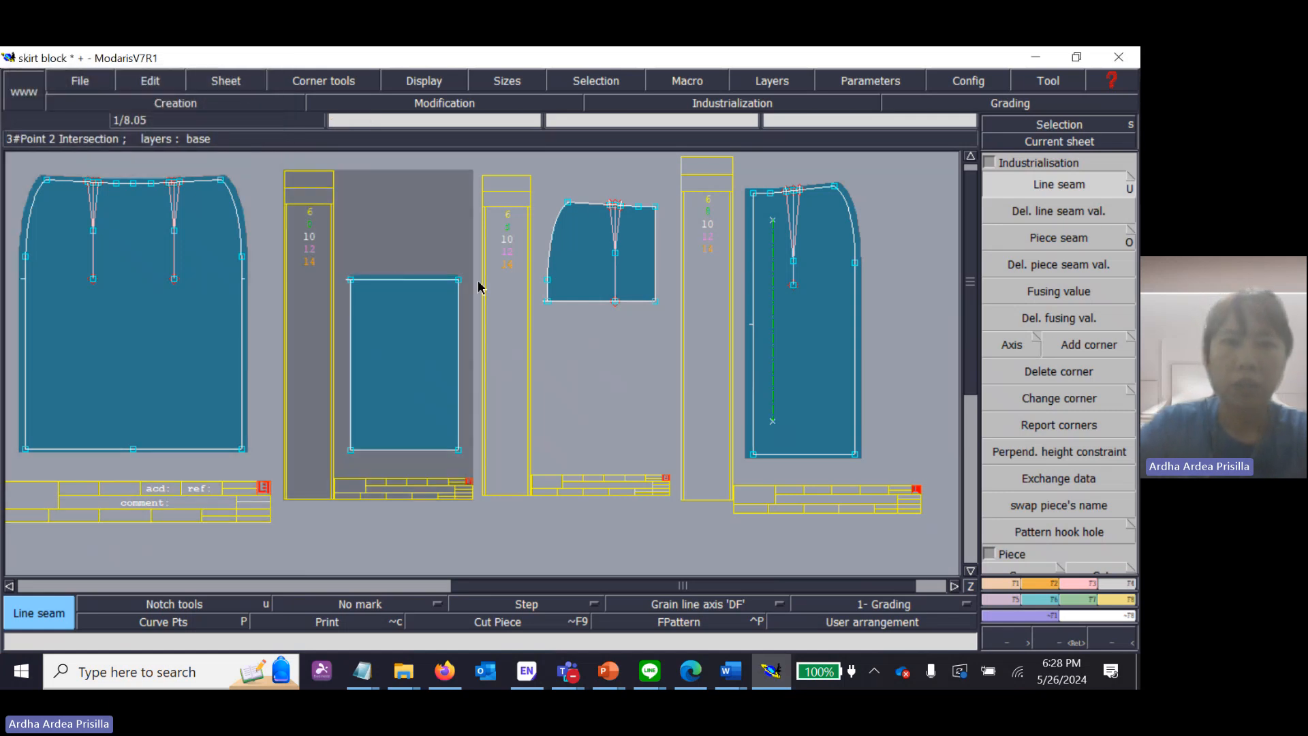
Step: Start a line seam on the left side line of the same lower rectangle
click(352, 349)
key(BackSpace)
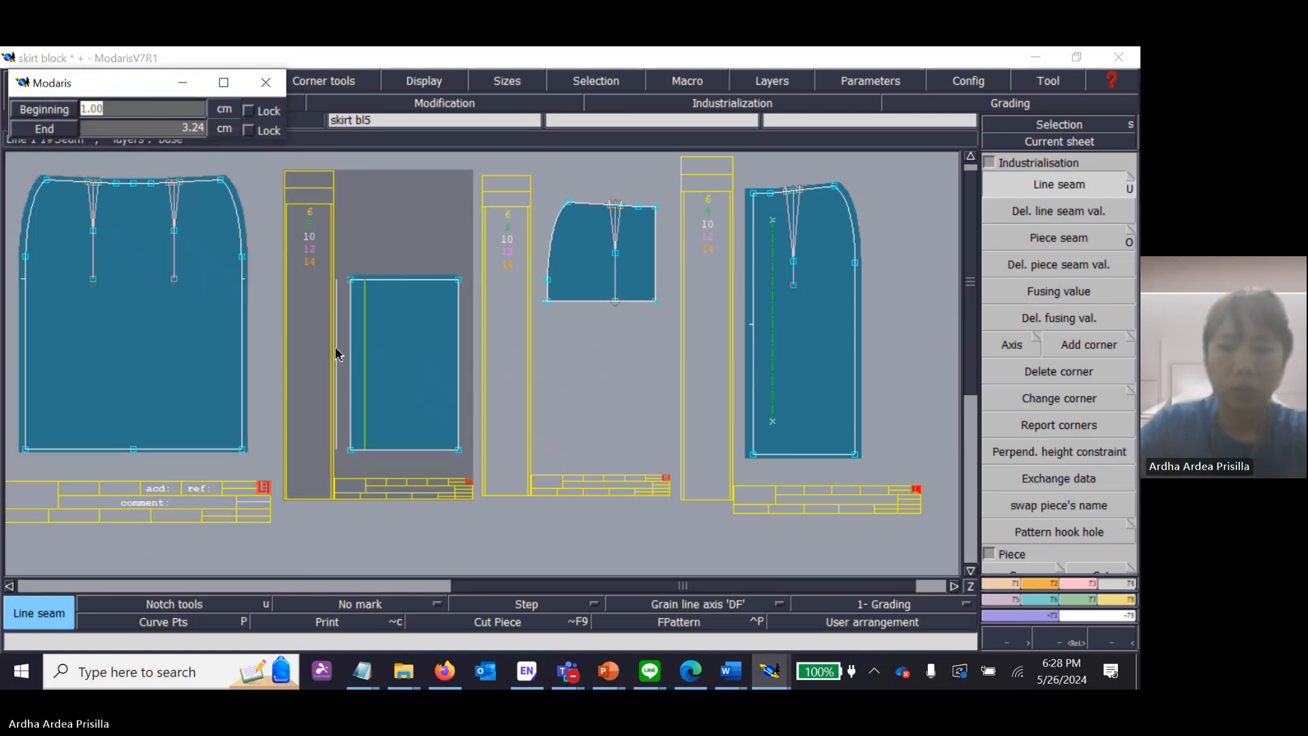
Step: Set a 1.5 cm seam allowance on the outer side edge of the rectangular skirt bl5 piece and 4 cm along its hem
text(1.5)
key(Tab)
text(1)
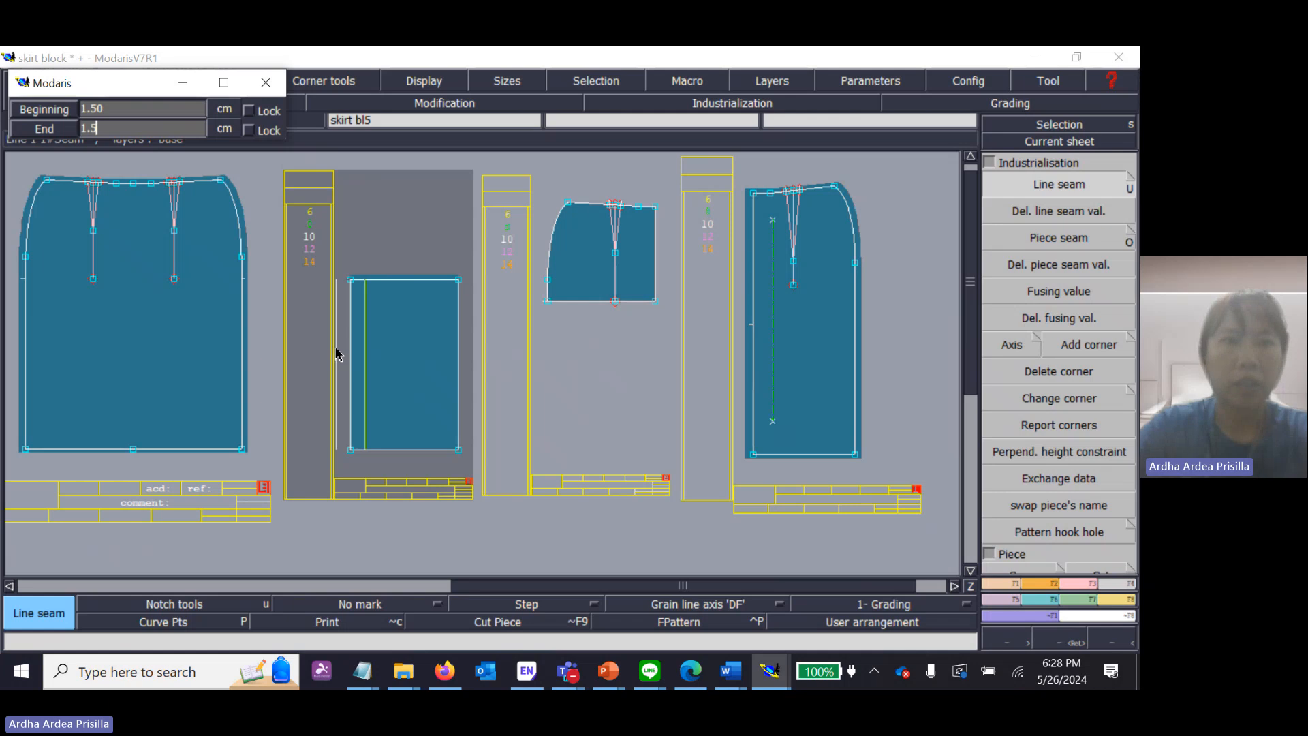
key(Return)
click(374, 451)
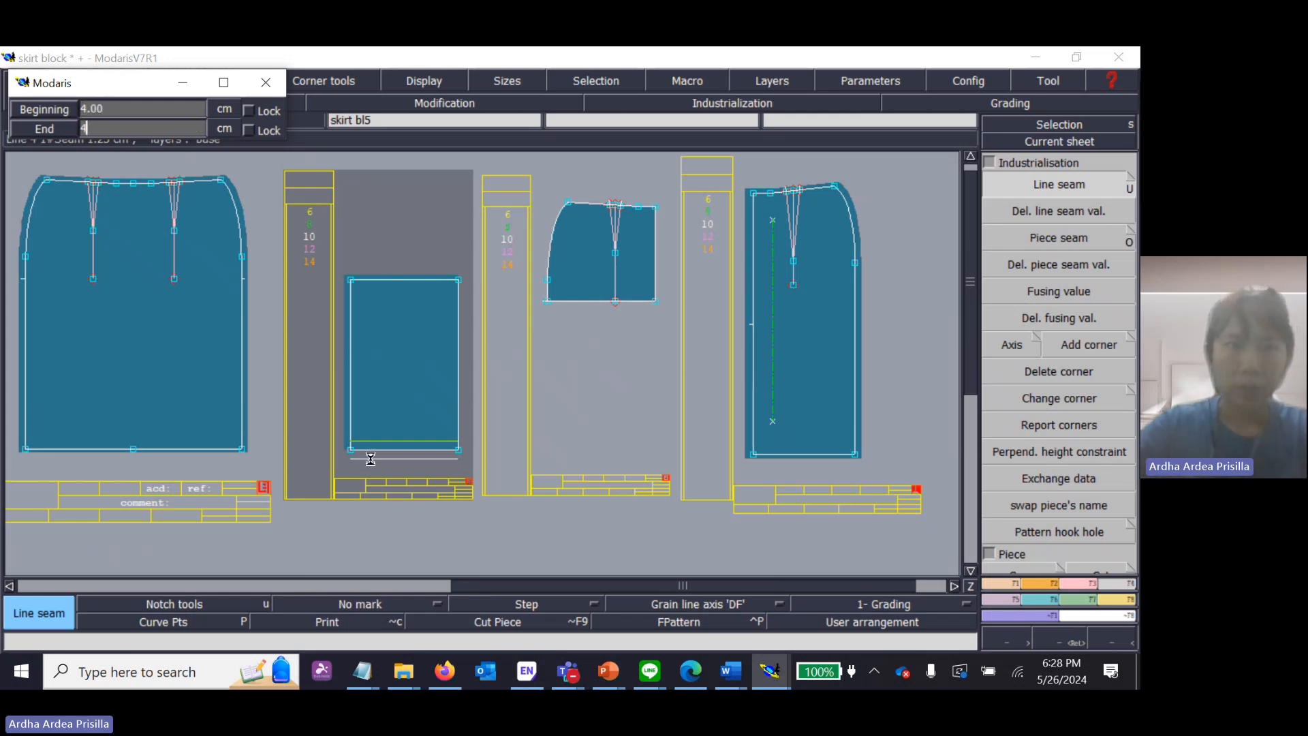
key(Return)
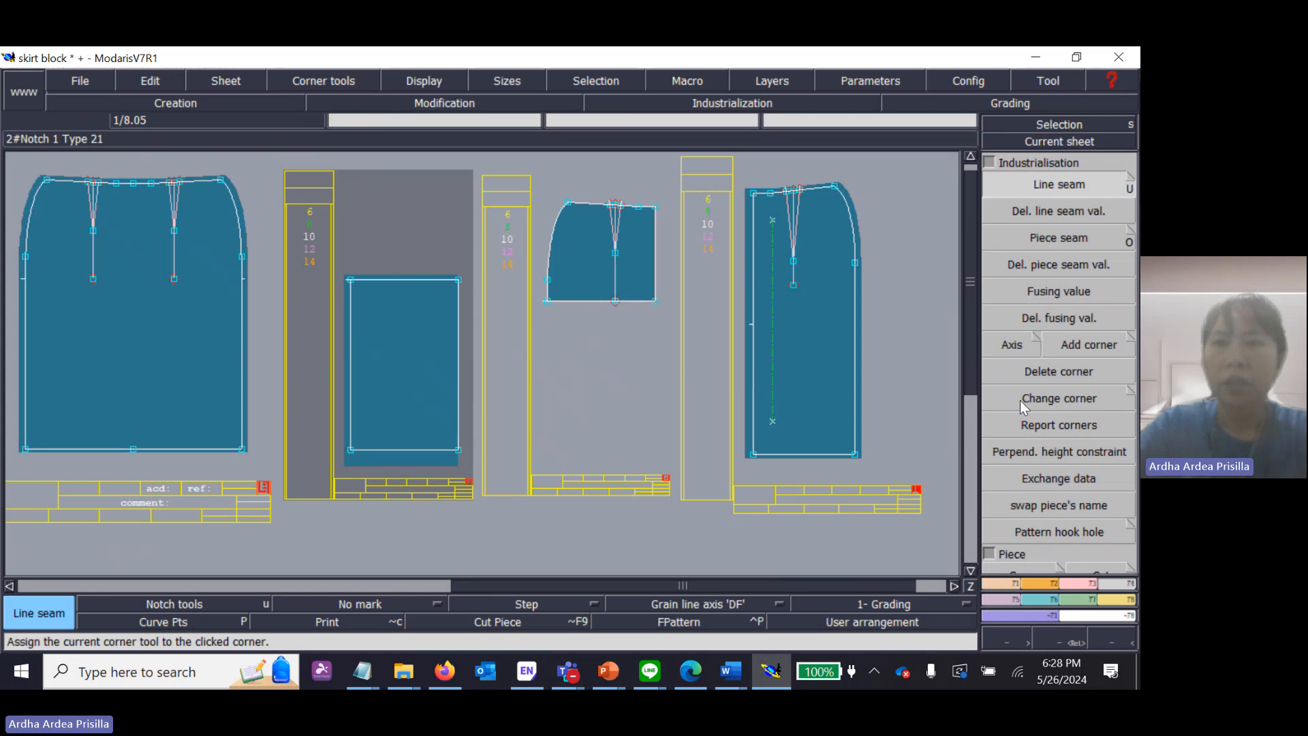
Step: Unfold the rectangular skirt bl5 piece about its centre edge with Sym2Pts, and arrange all sheets on the desk
click(1015, 600)
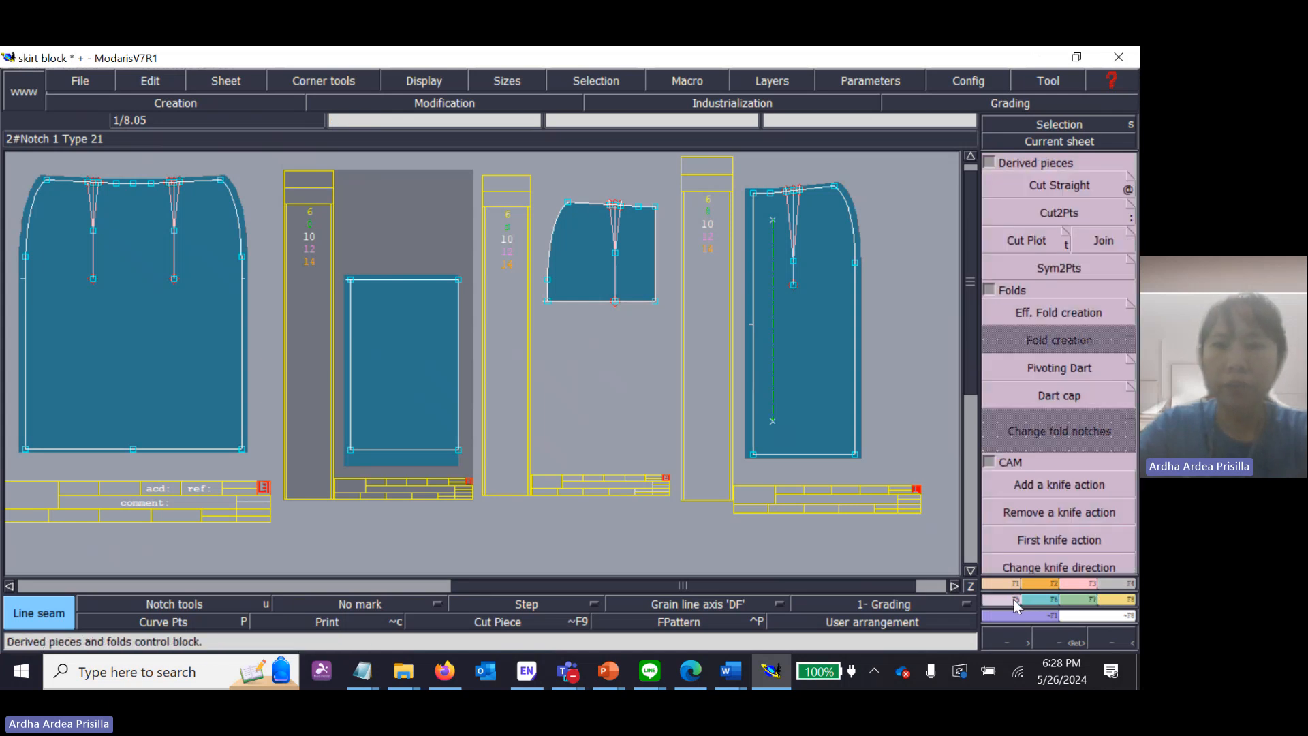
click(1063, 273)
click(458, 280)
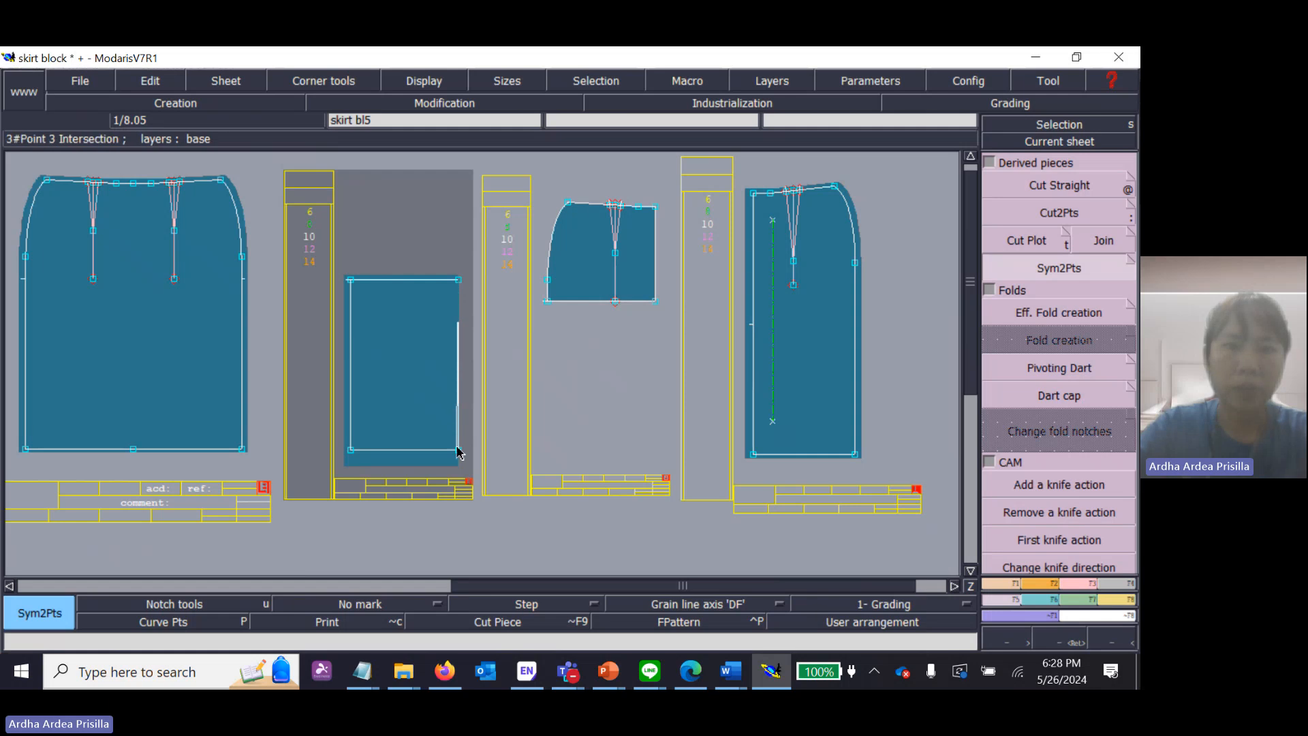
click(458, 449)
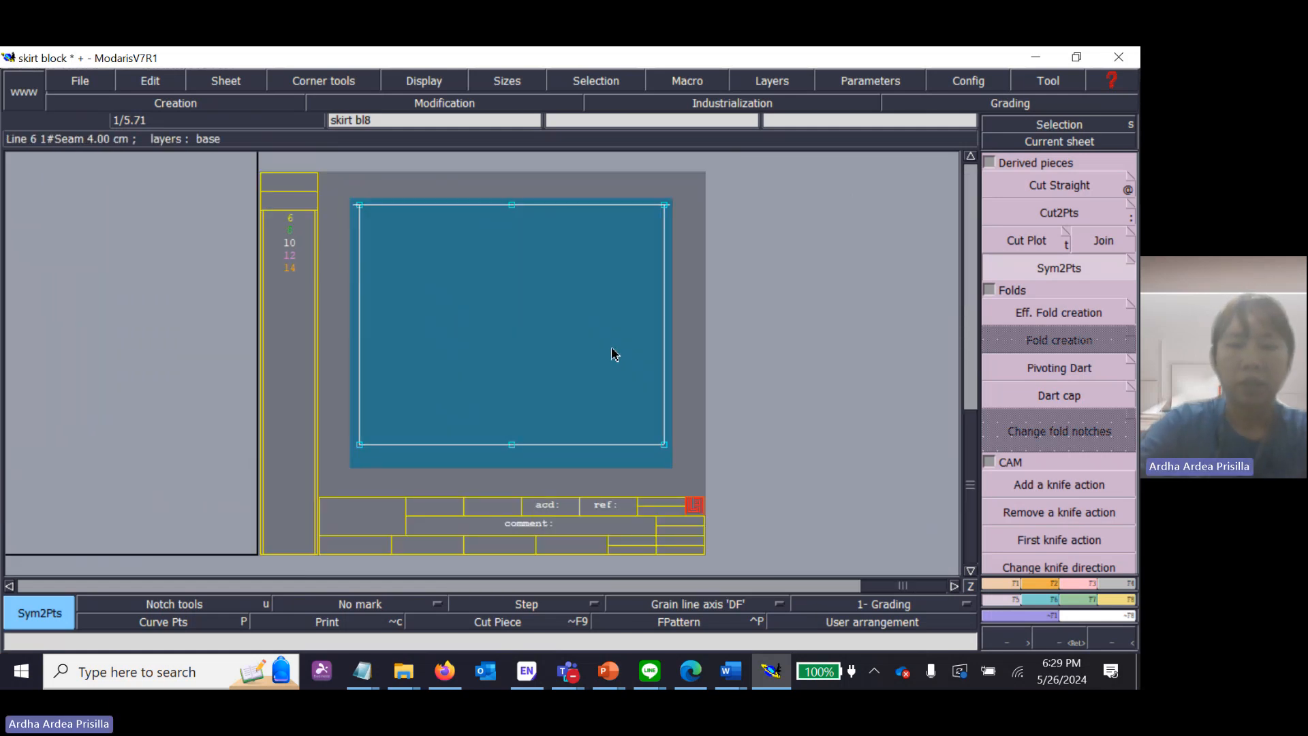
key(j)
Step: Add a 1 cm seam allowance to the lower edge of the half front top piece, skirt bl4
key(z)
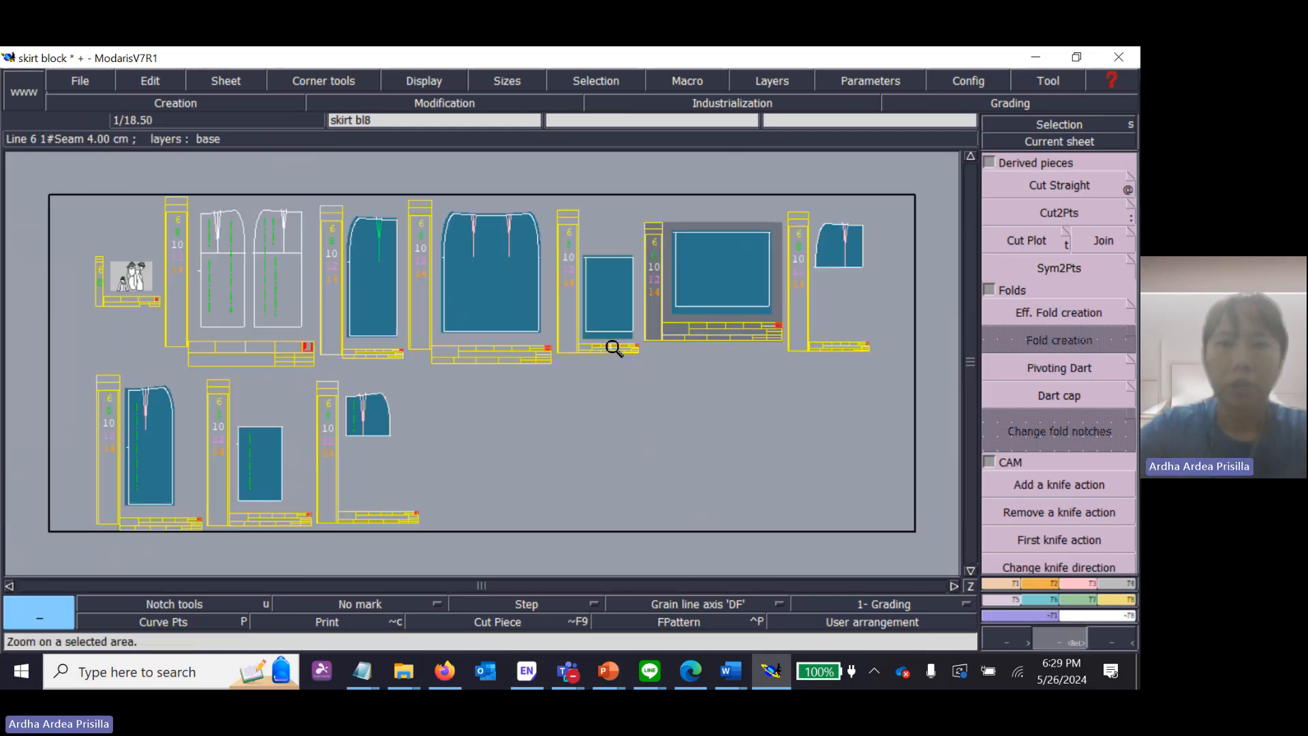
drag(799, 212, 877, 301)
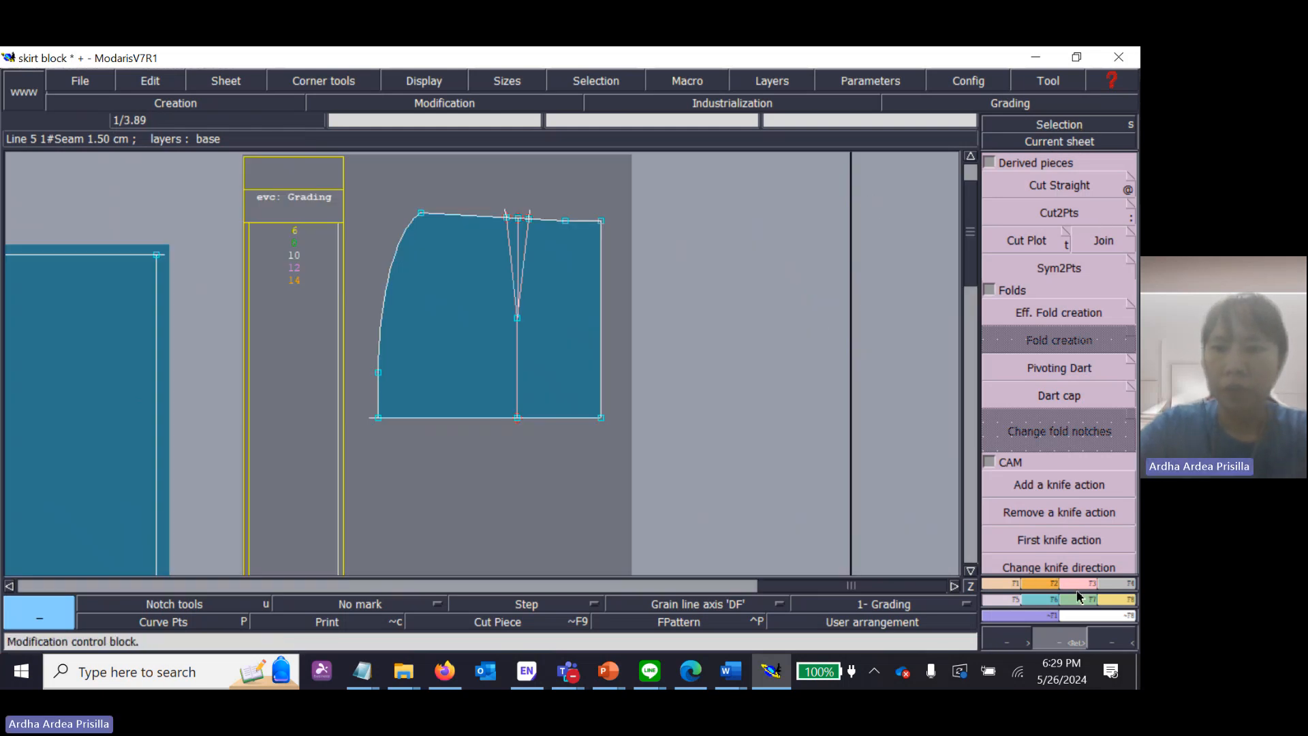
scroll(1063, 382, down, 5)
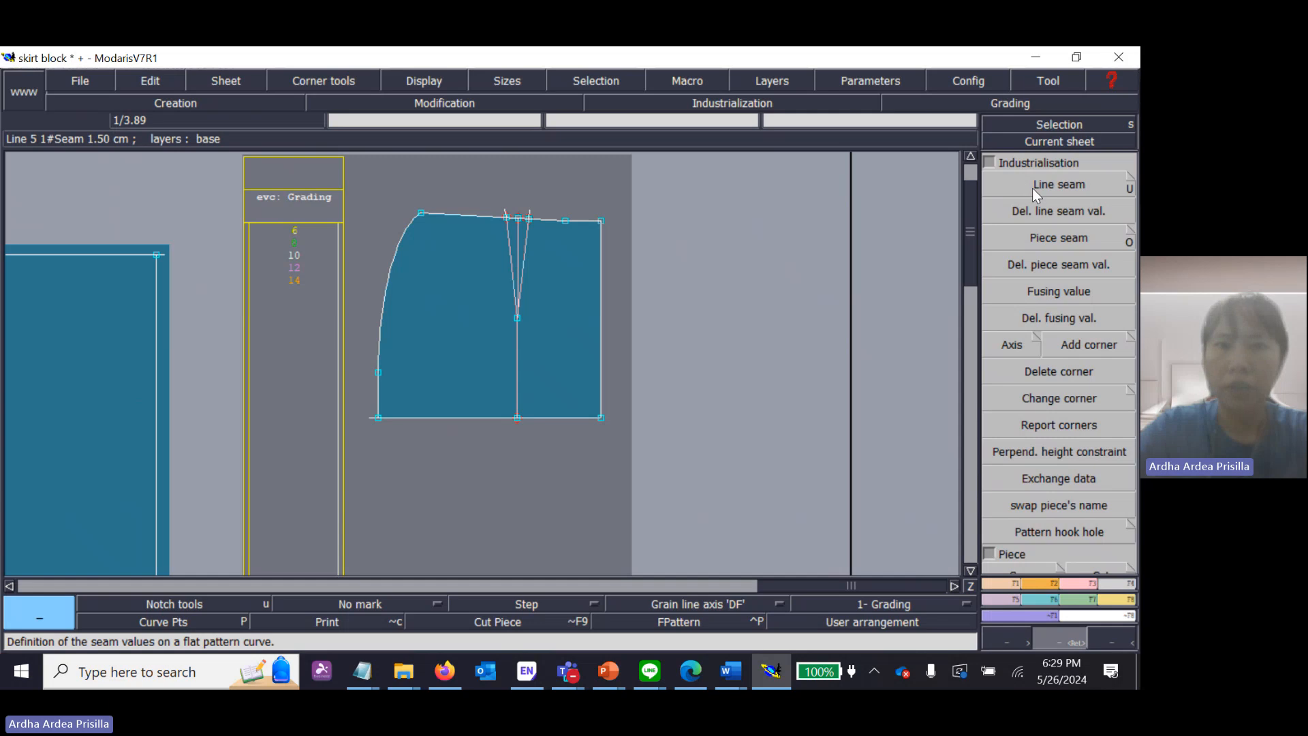
click(1032, 188)
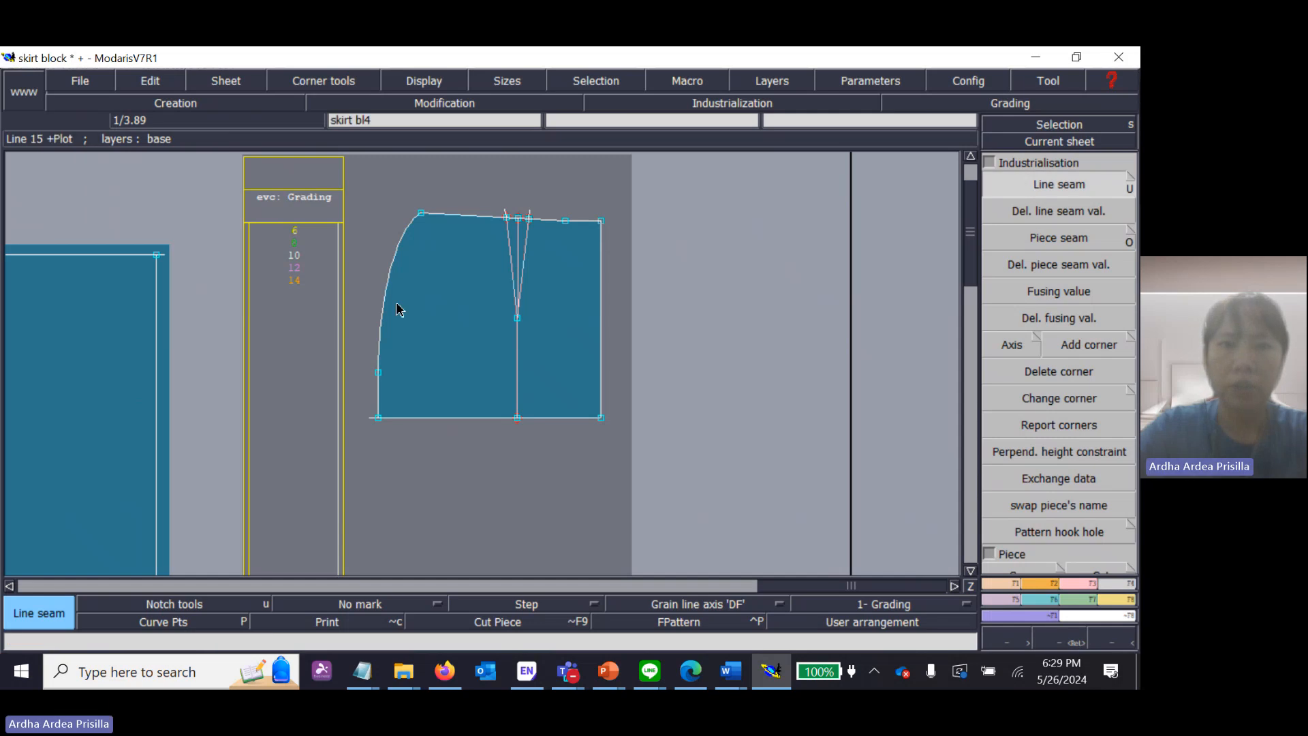
click(411, 422)
text(1)
key(Return)
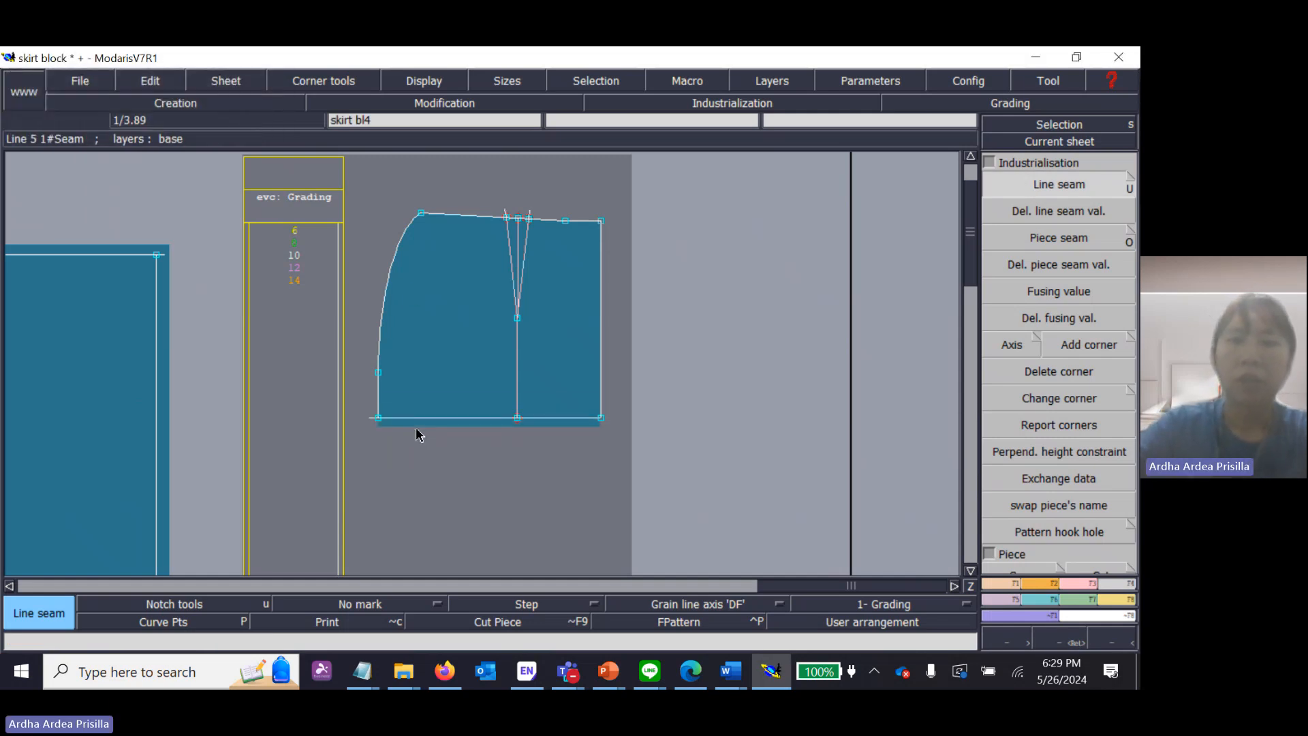
Step: Add a 1.5 cm seam allowance, beginning and end, to the curved side edge of the skirt bl4 piece
click(1045, 121)
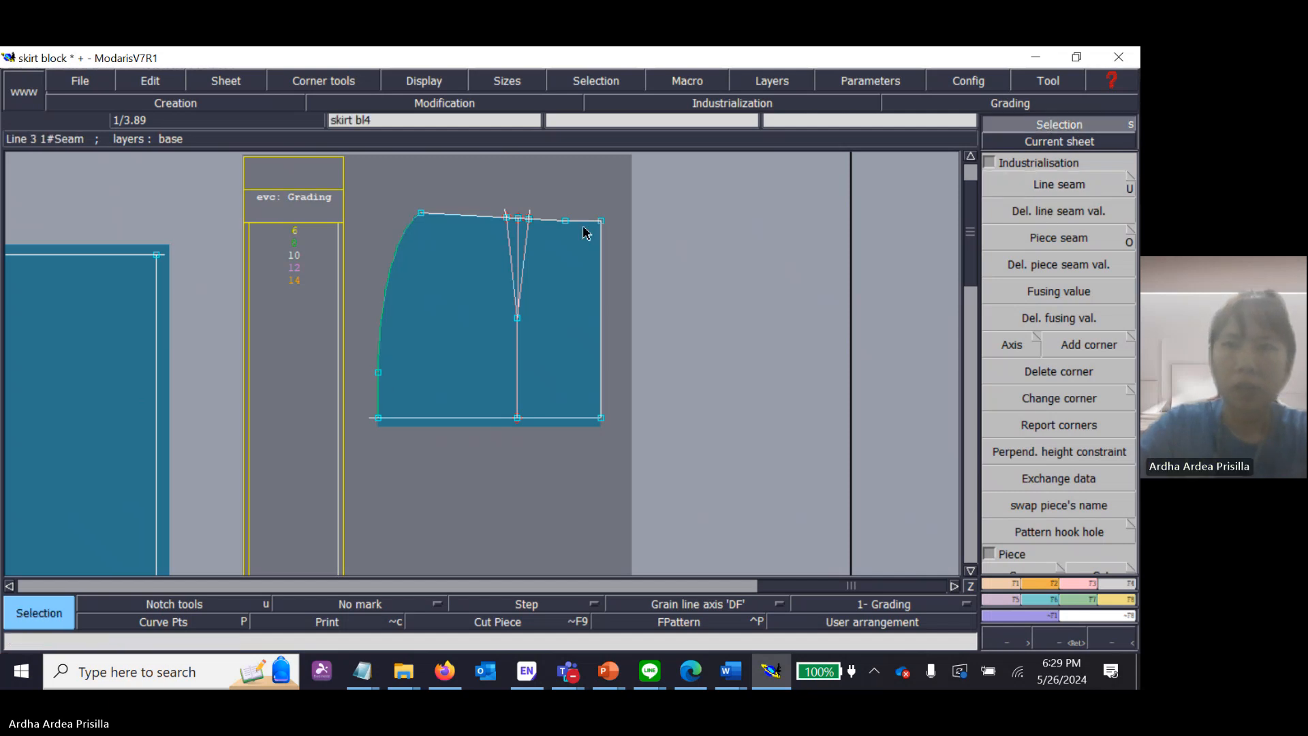
key(u)
click(374, 295)
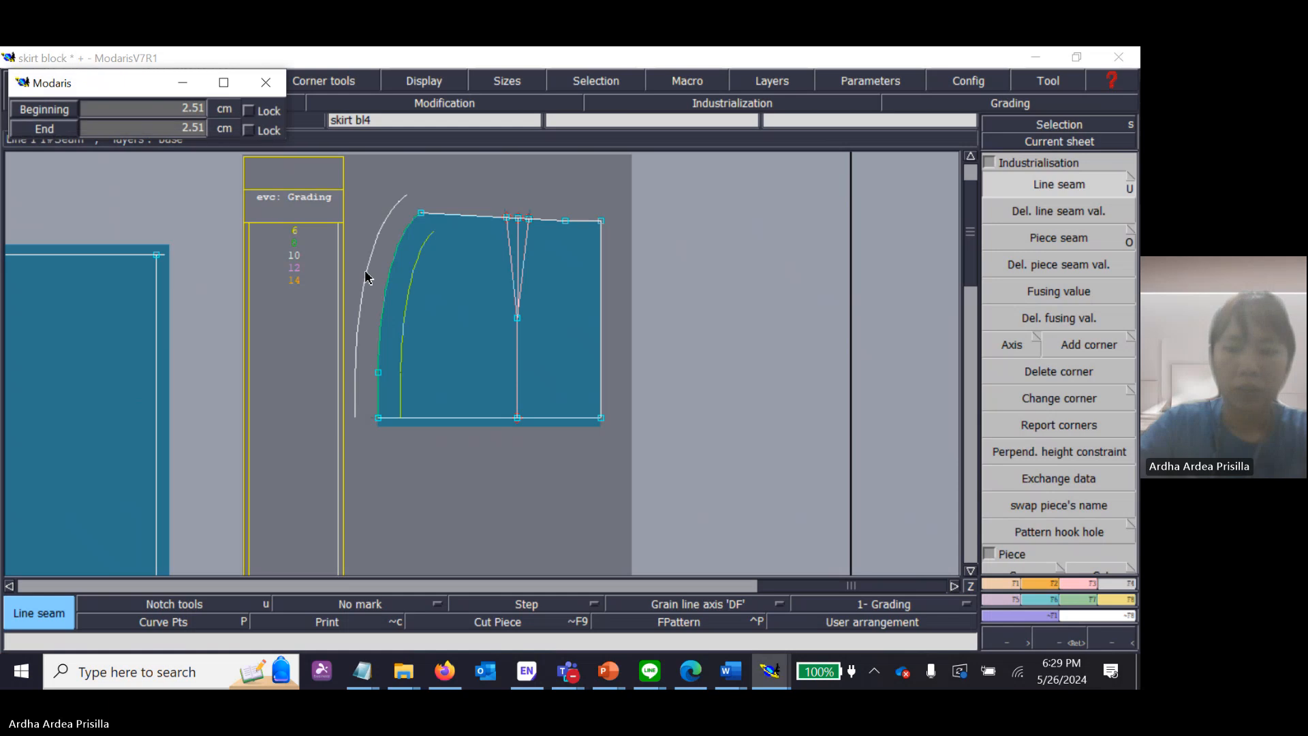
text(1.5)
key(Tab)
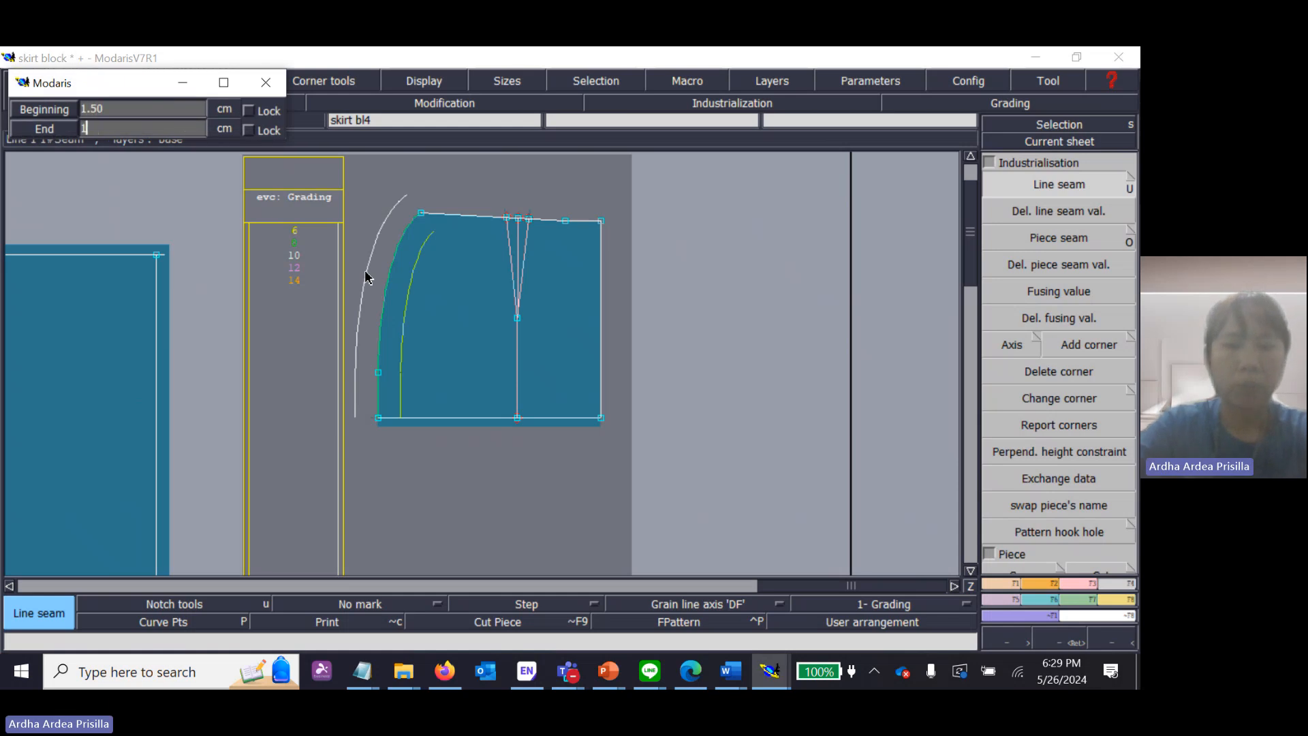
text(1.5)
key(Return)
Step: Select all the waistline points of the skirt bl4 piece and add a 1 cm seam allowance along the waist
key(s)
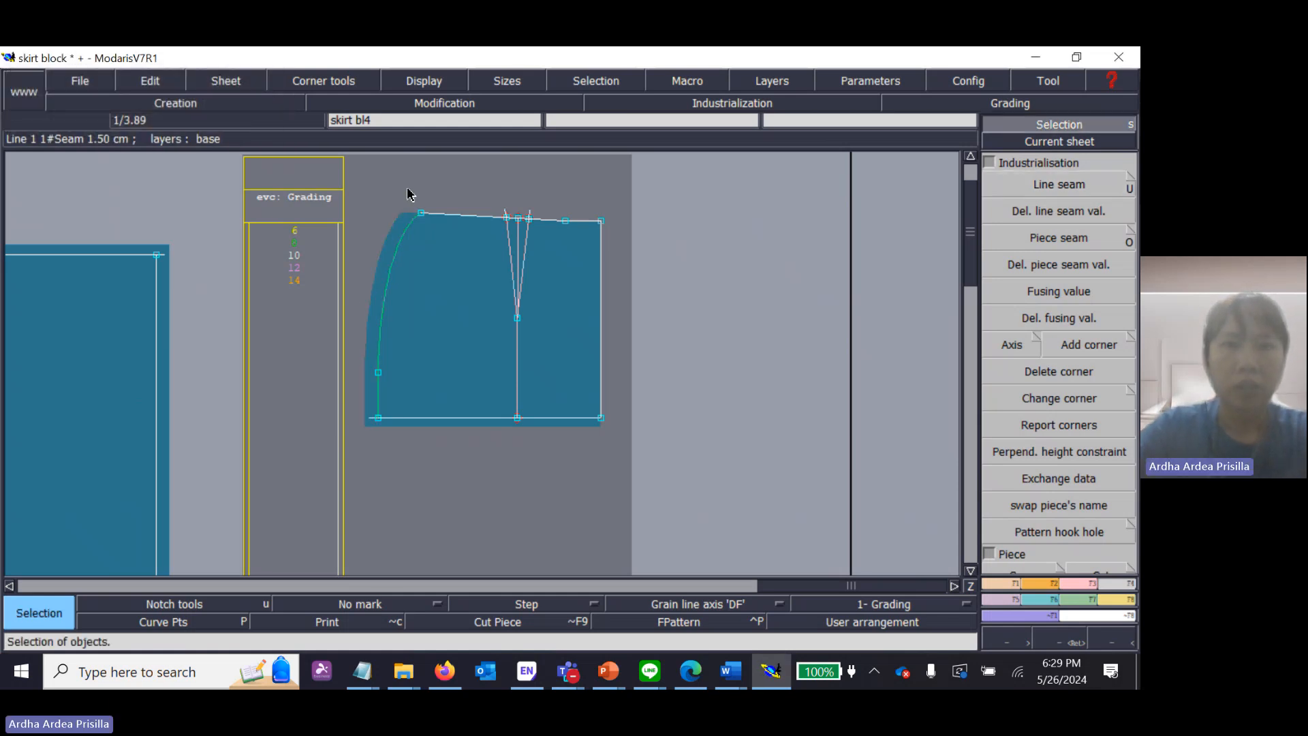
drag(403, 188, 616, 249)
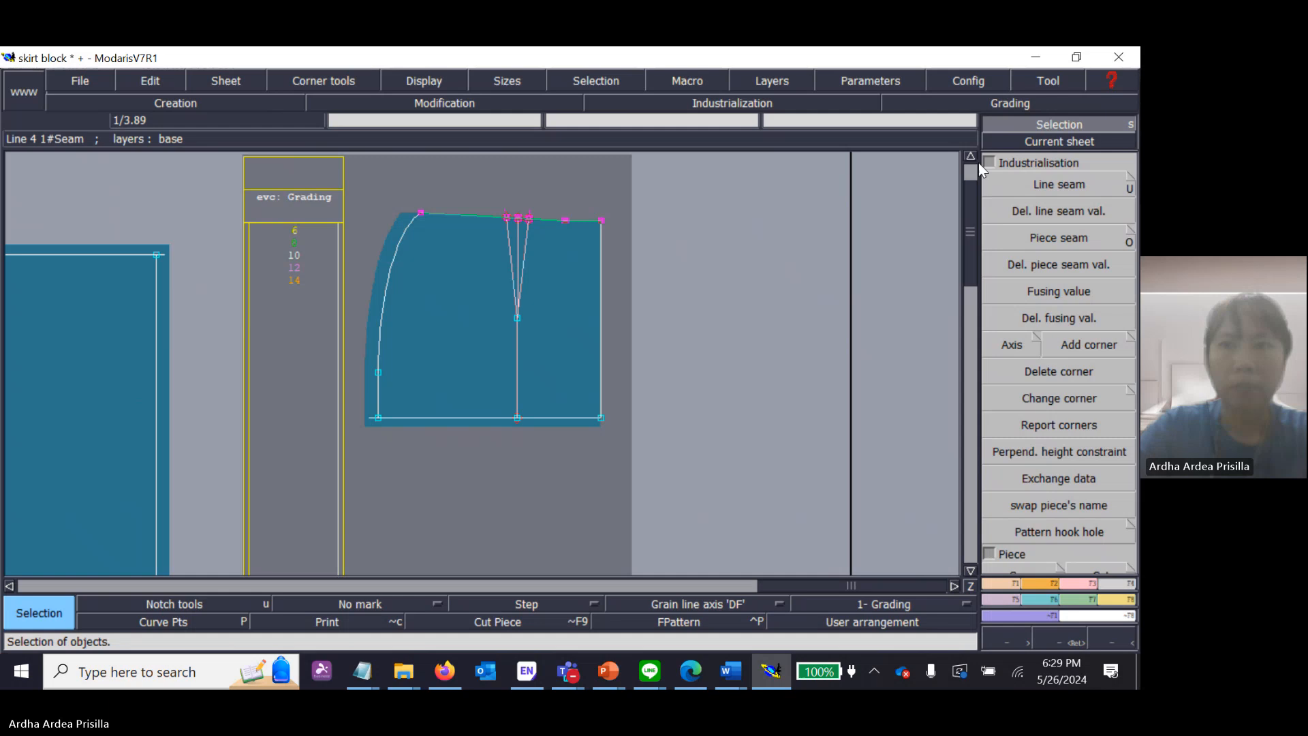
click(1012, 182)
click(586, 227)
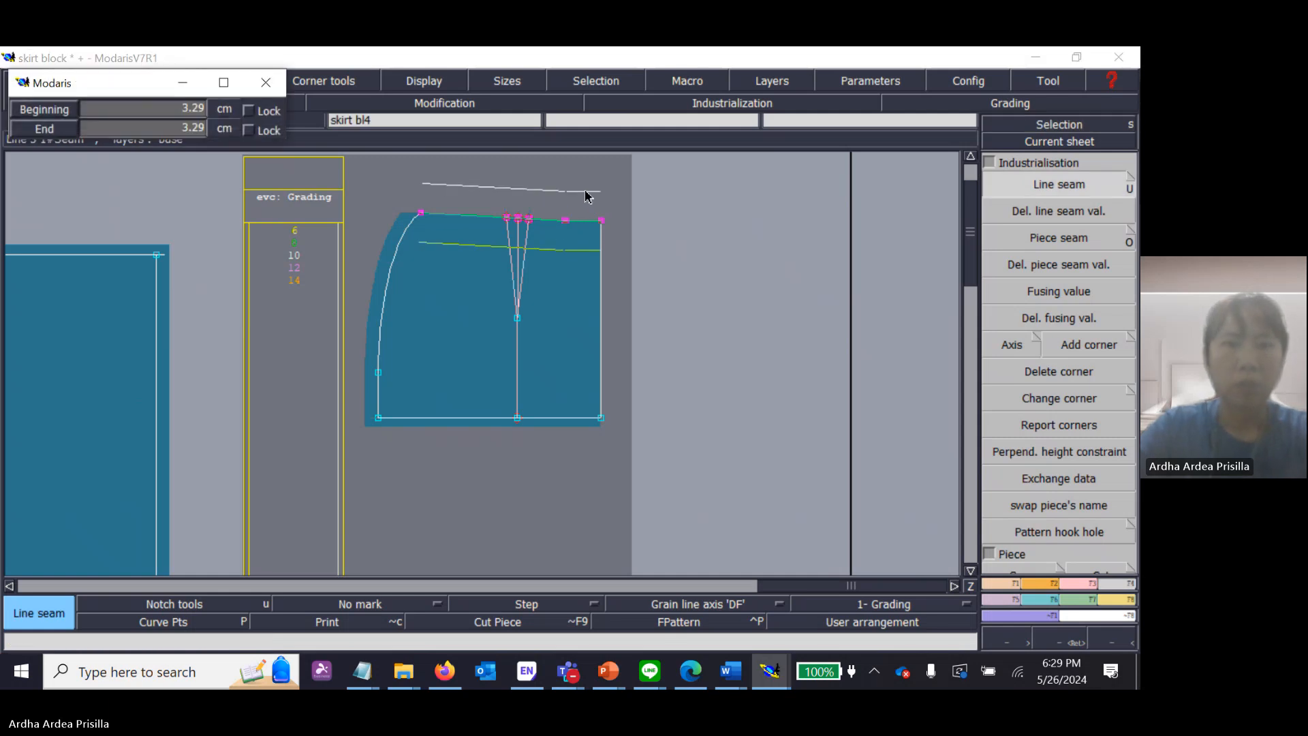
key(Return)
key(s)
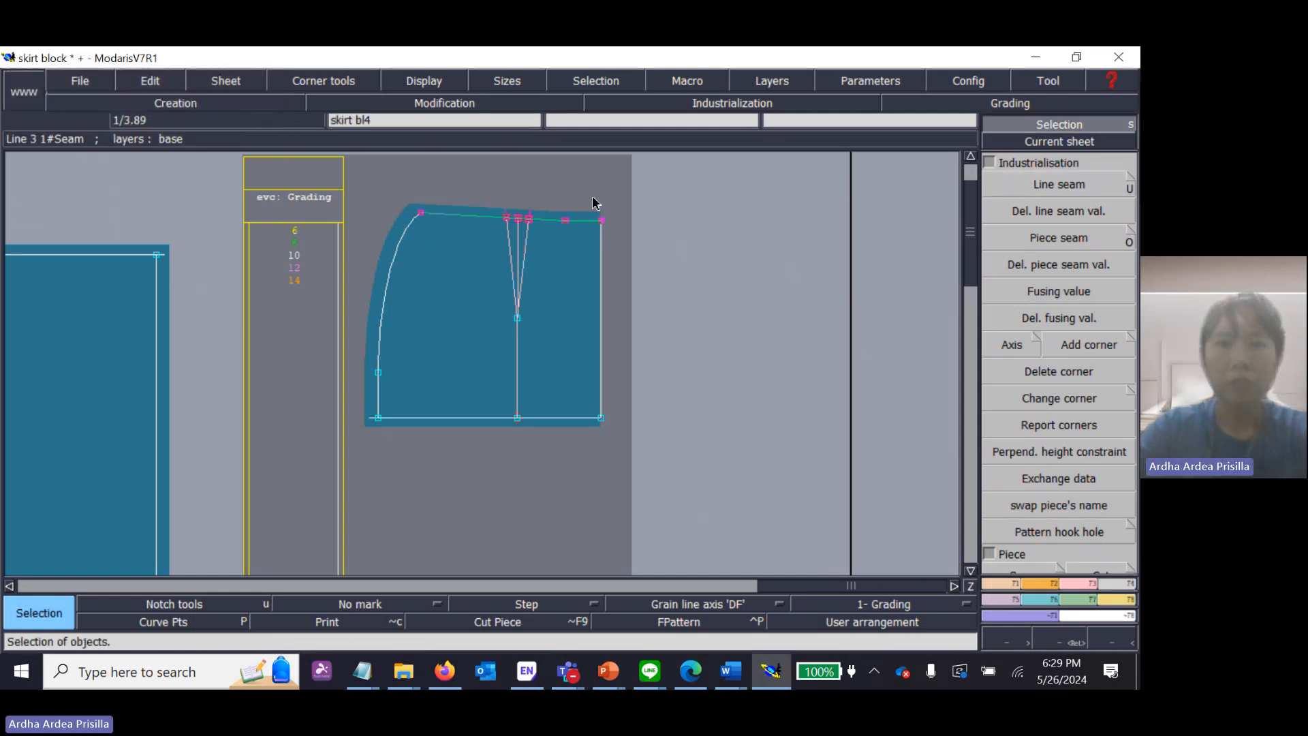
click(636, 388)
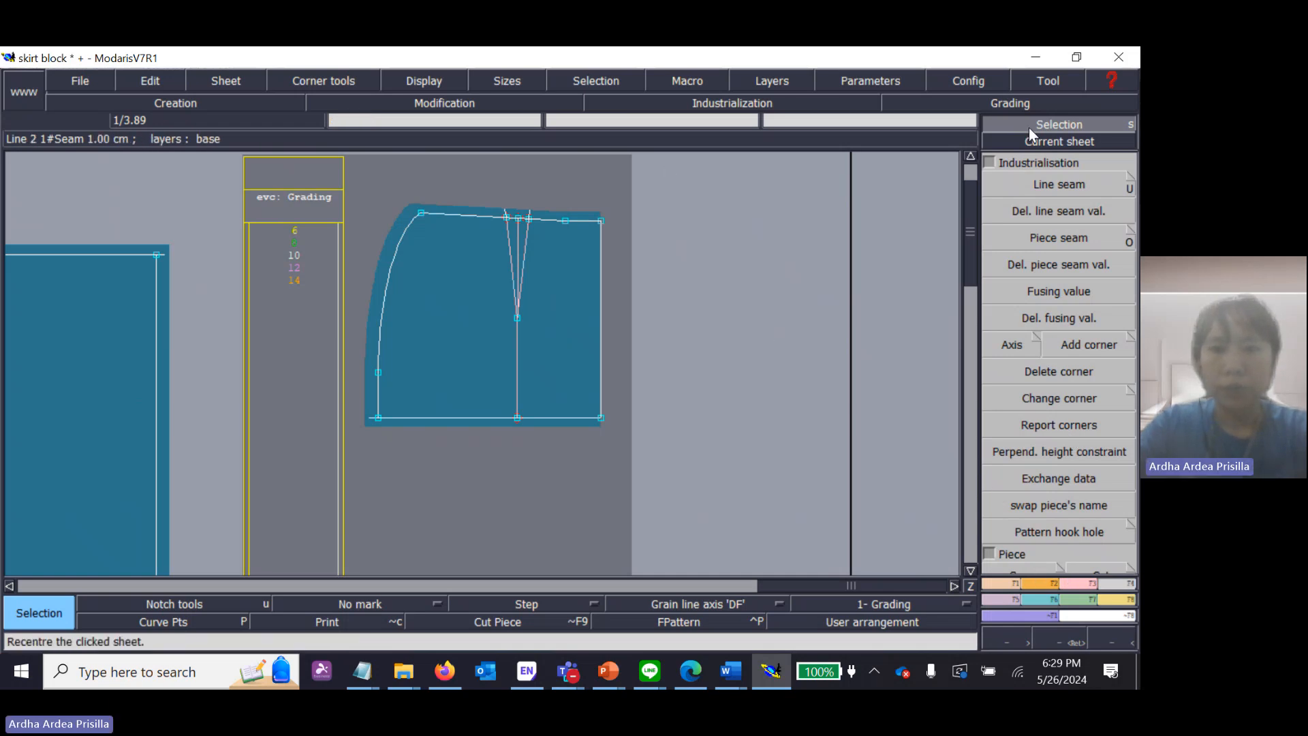
Step: Unfold the skirt bl4 piece with its dart lines about the straight centre edge using Sym2Pts, and arrange all sheets
click(518, 254)
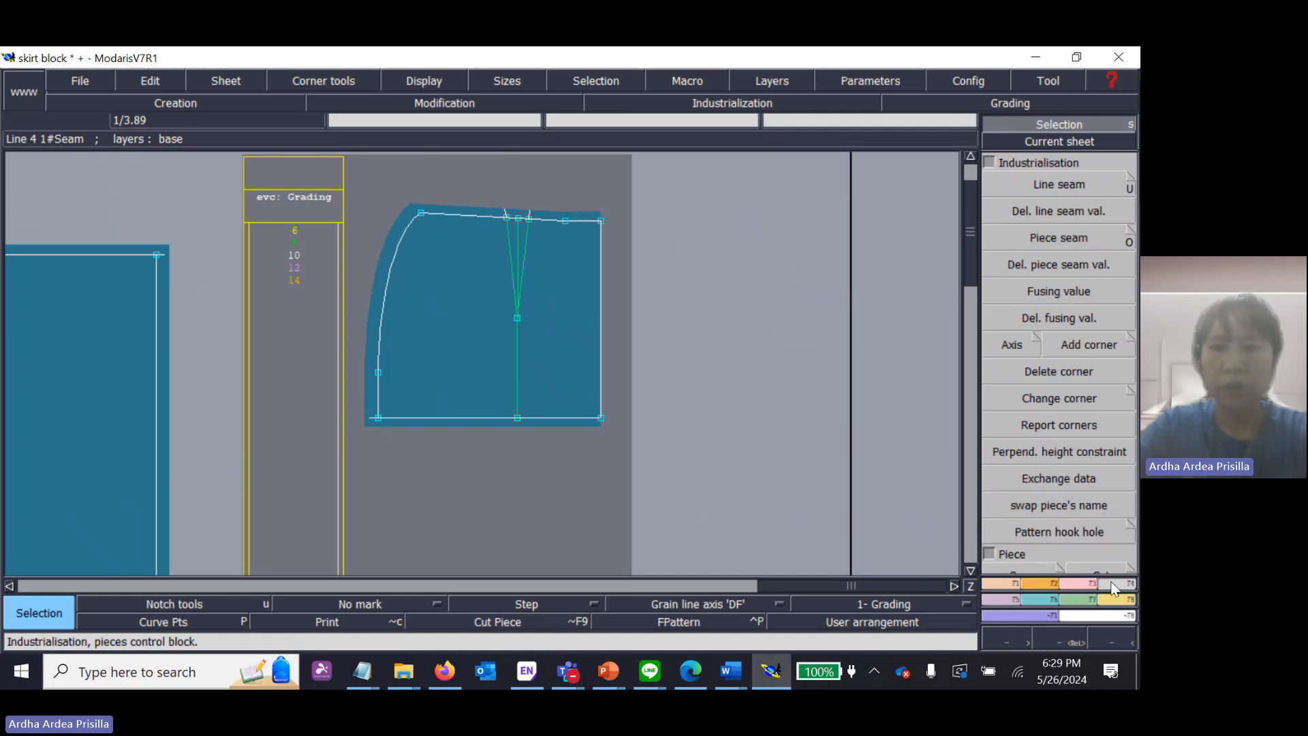
click(999, 597)
click(1073, 274)
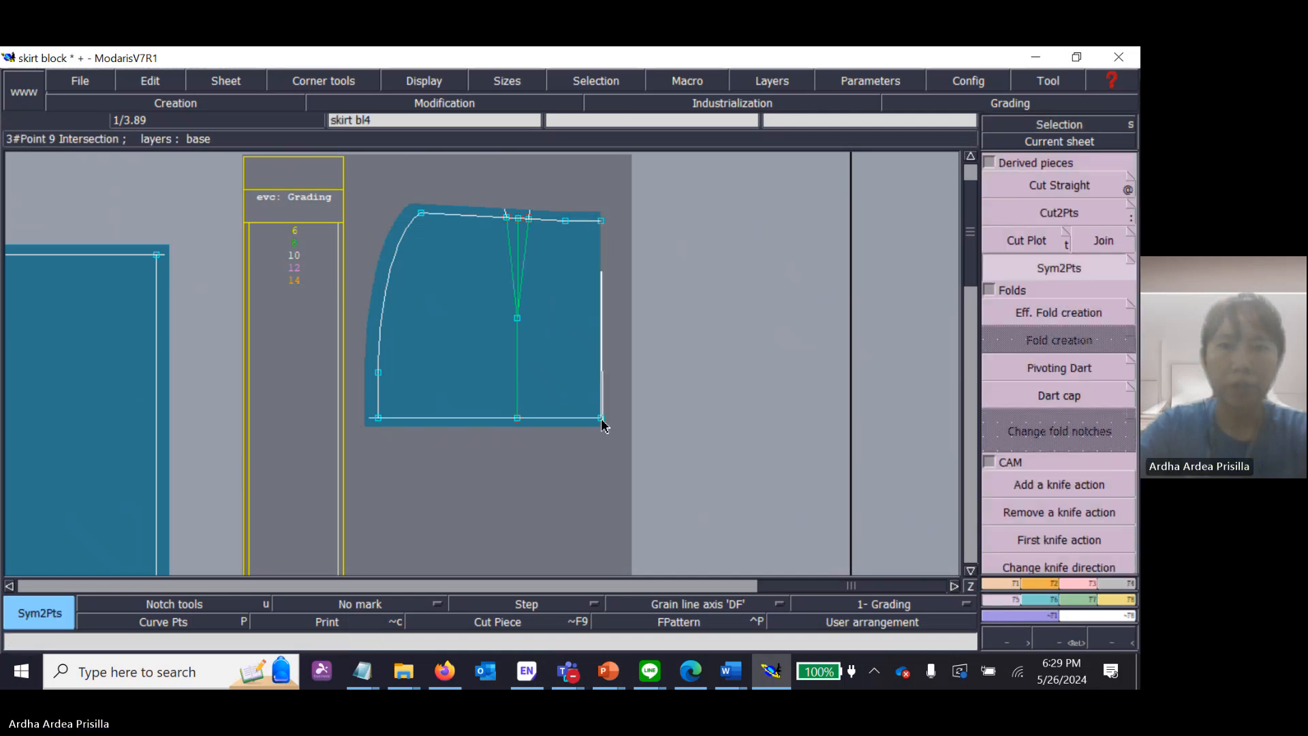
click(600, 220)
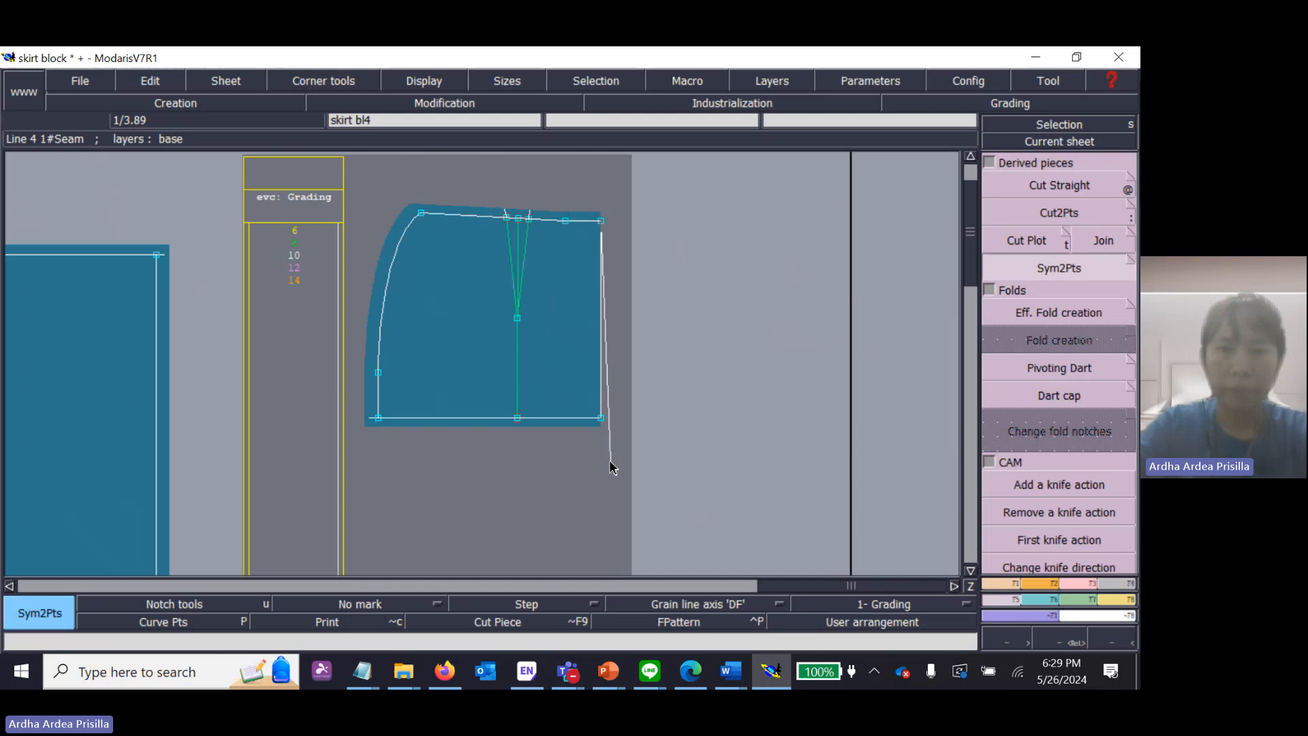
click(601, 418)
key(j)
key(Return)
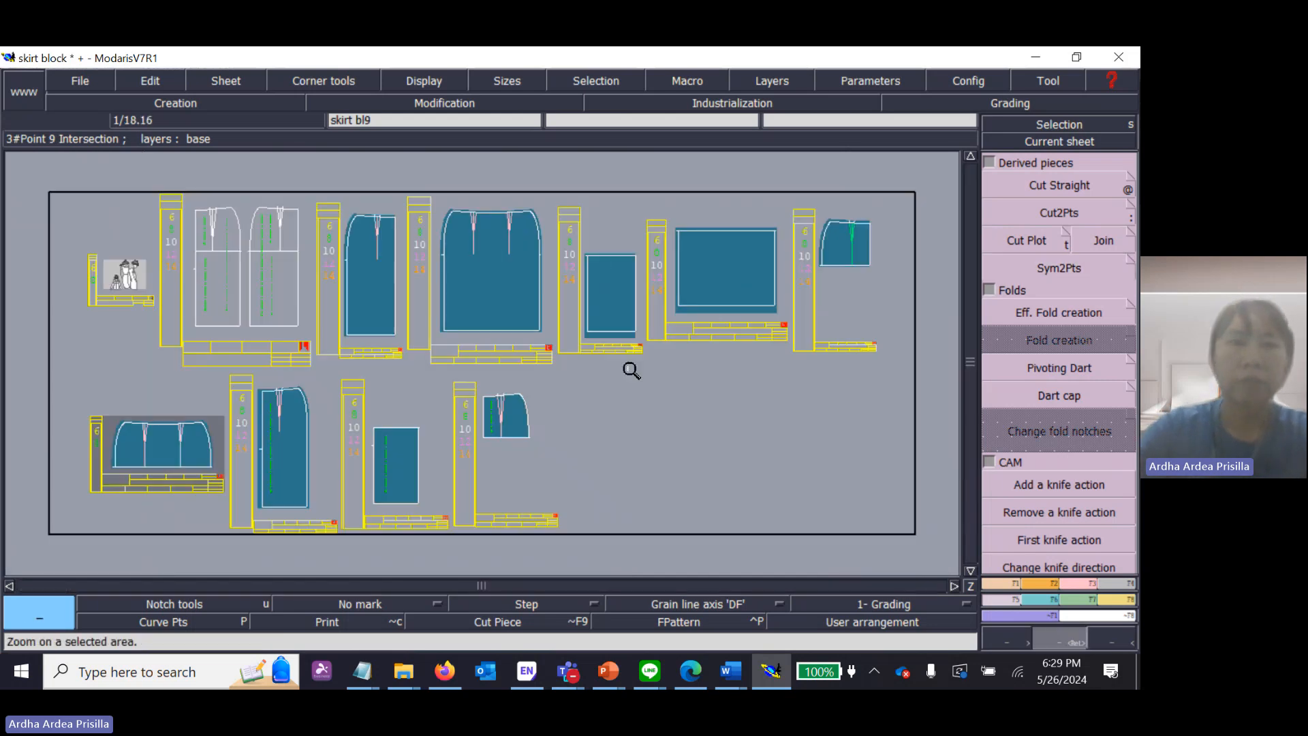
click(475, 299)
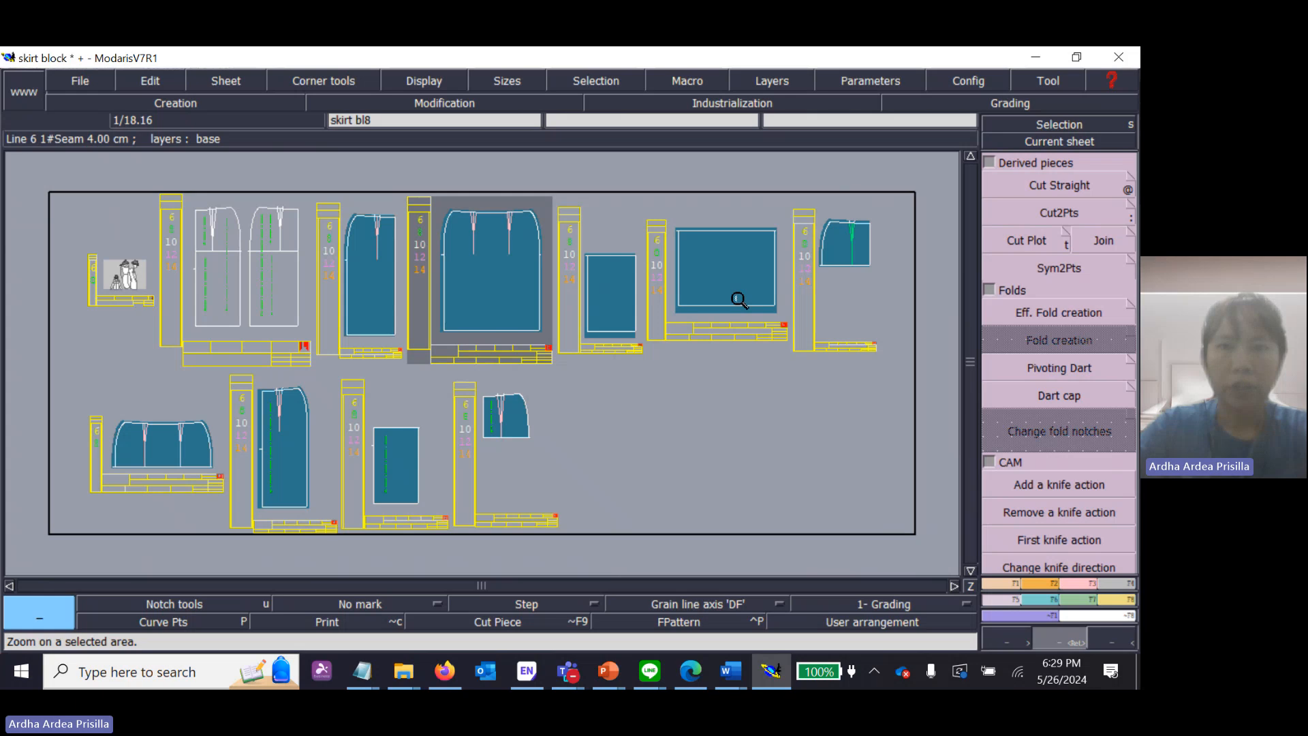
click(739, 298)
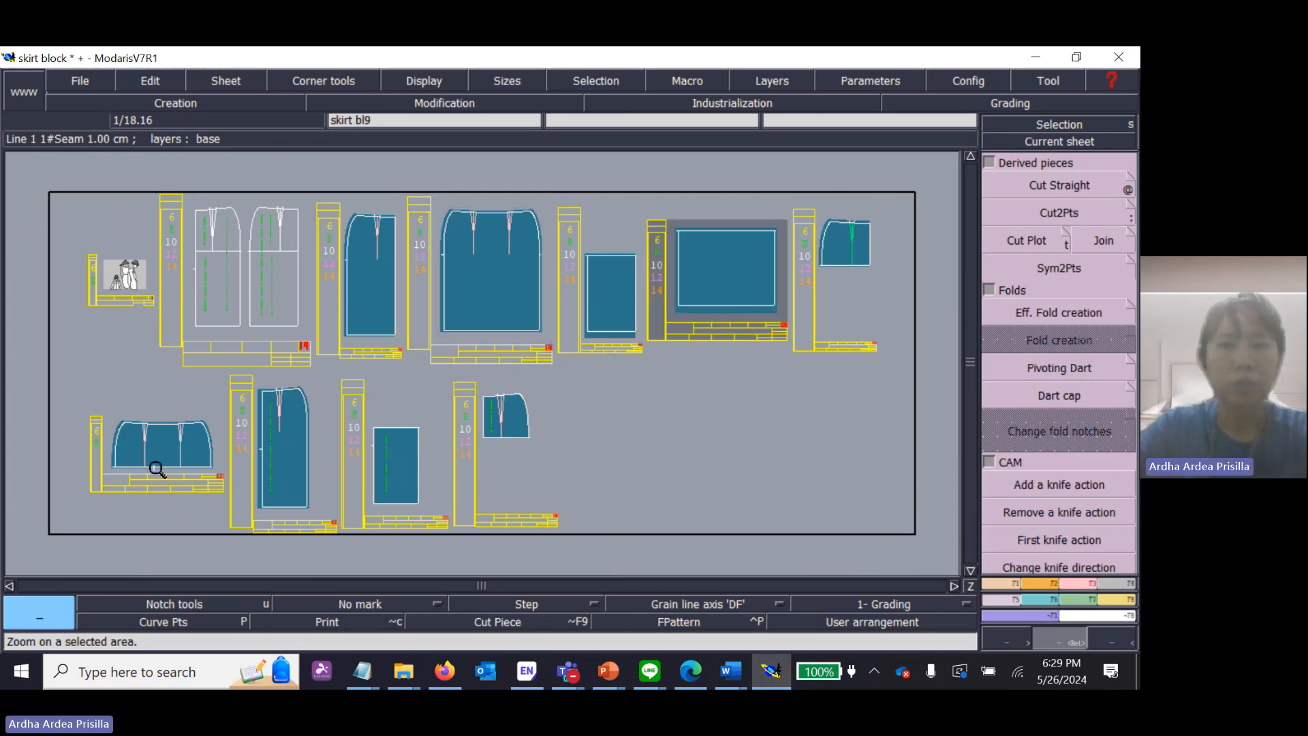
click(156, 469)
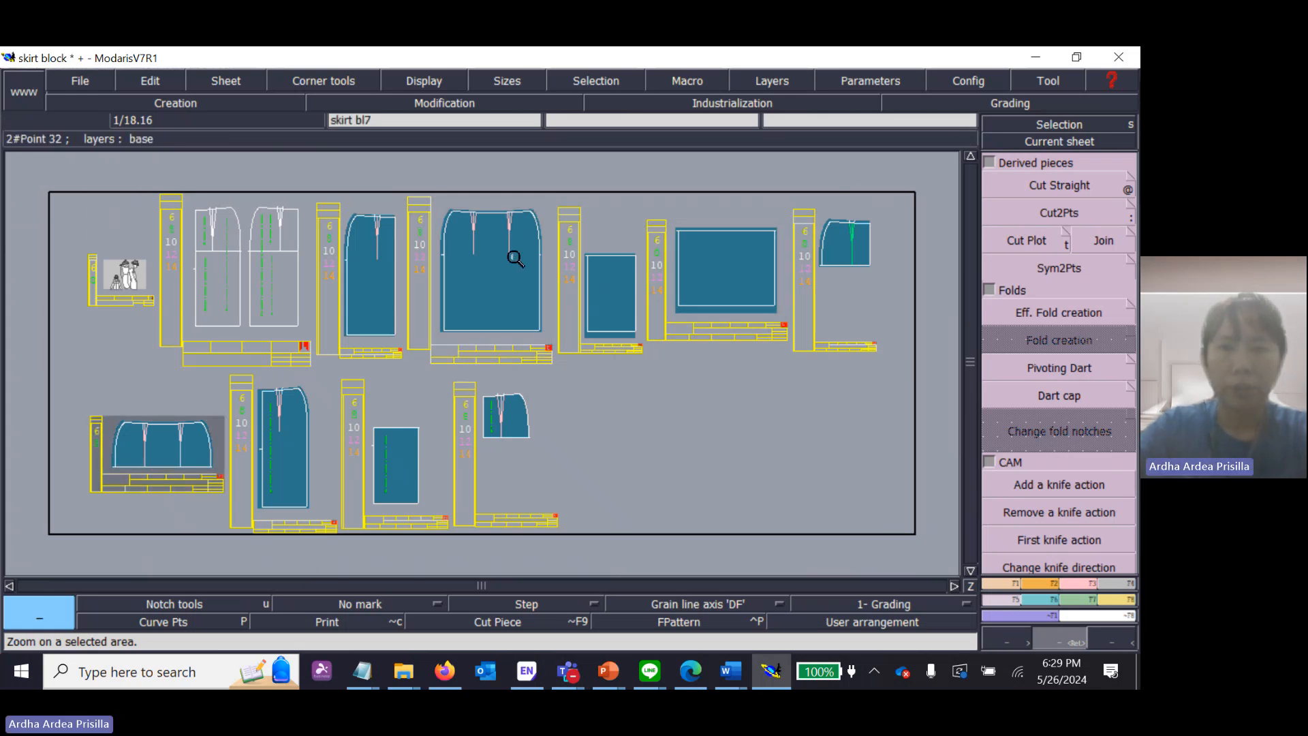
click(476, 286)
click(721, 286)
click(190, 458)
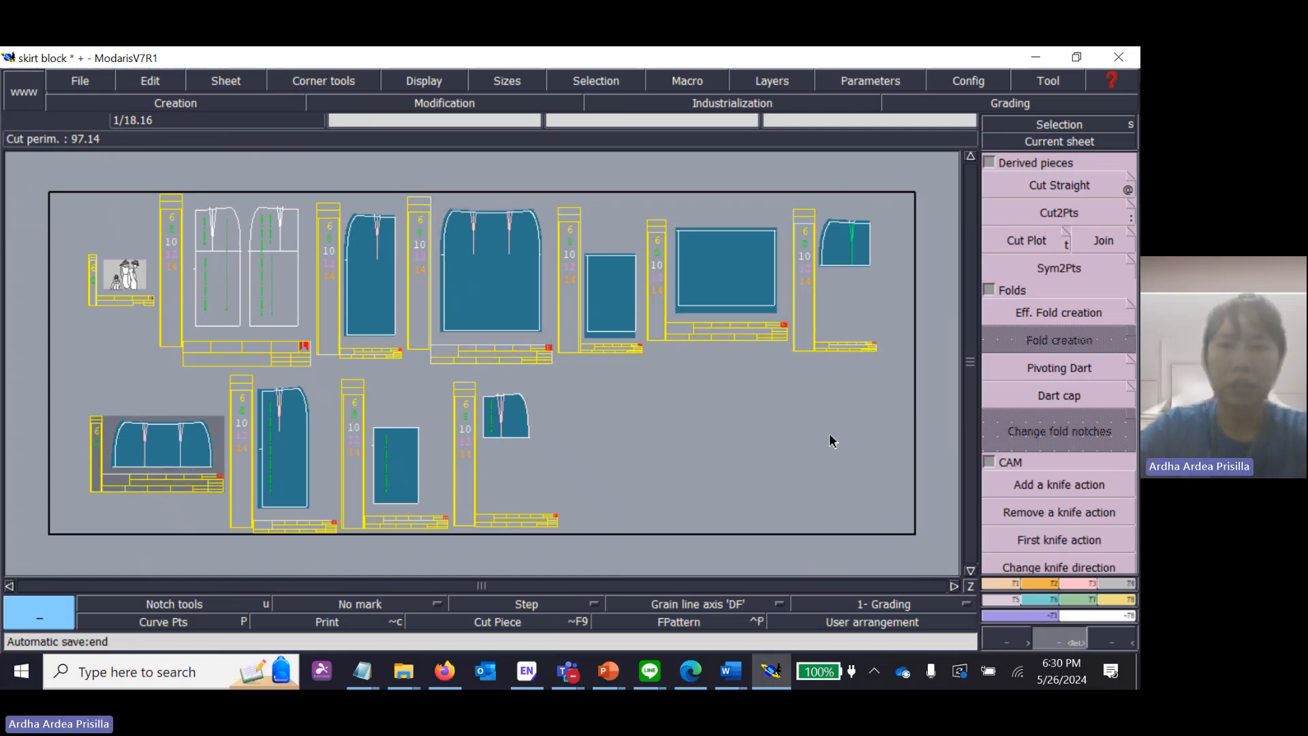
Step: Delete the three half-piece sheets skirt bl6, bl5 and bl4 that were used for unfolding, and rearrange the remaining sheets
key(s)
click(845, 309)
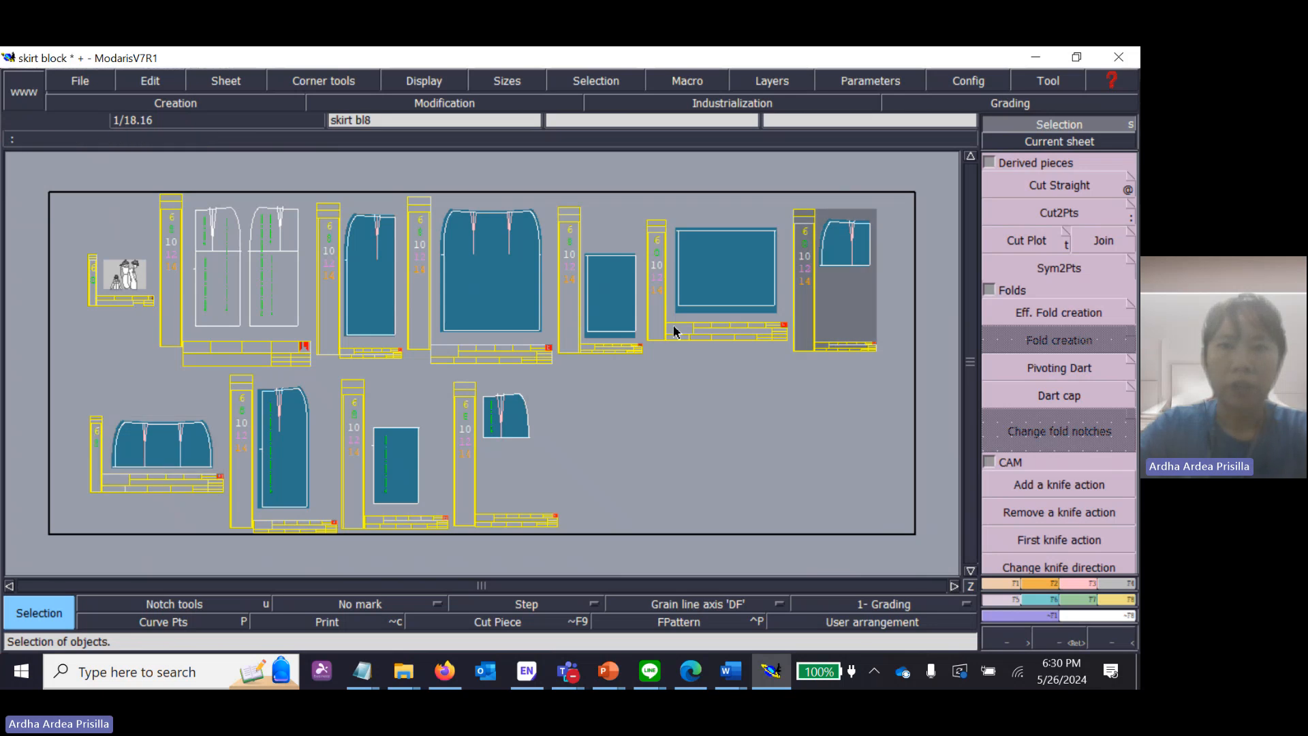
click(611, 293)
click(366, 297)
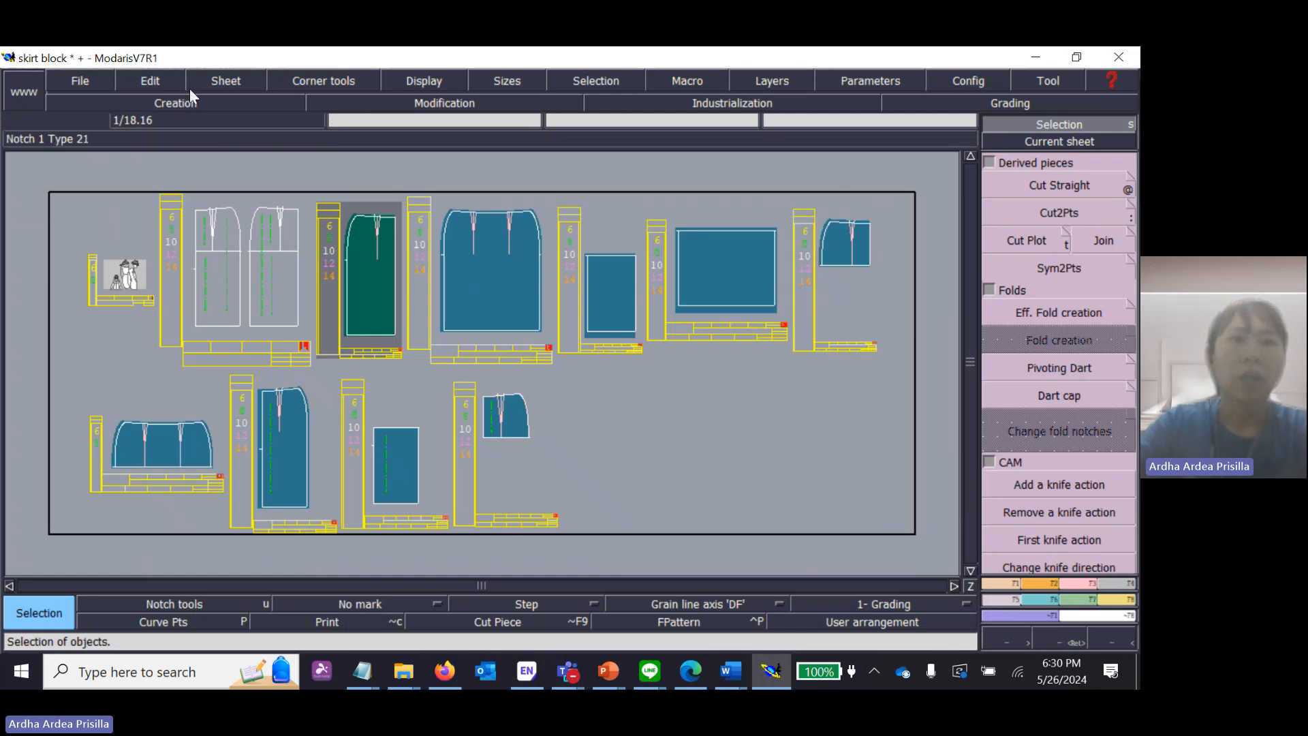
click(226, 80)
click(235, 134)
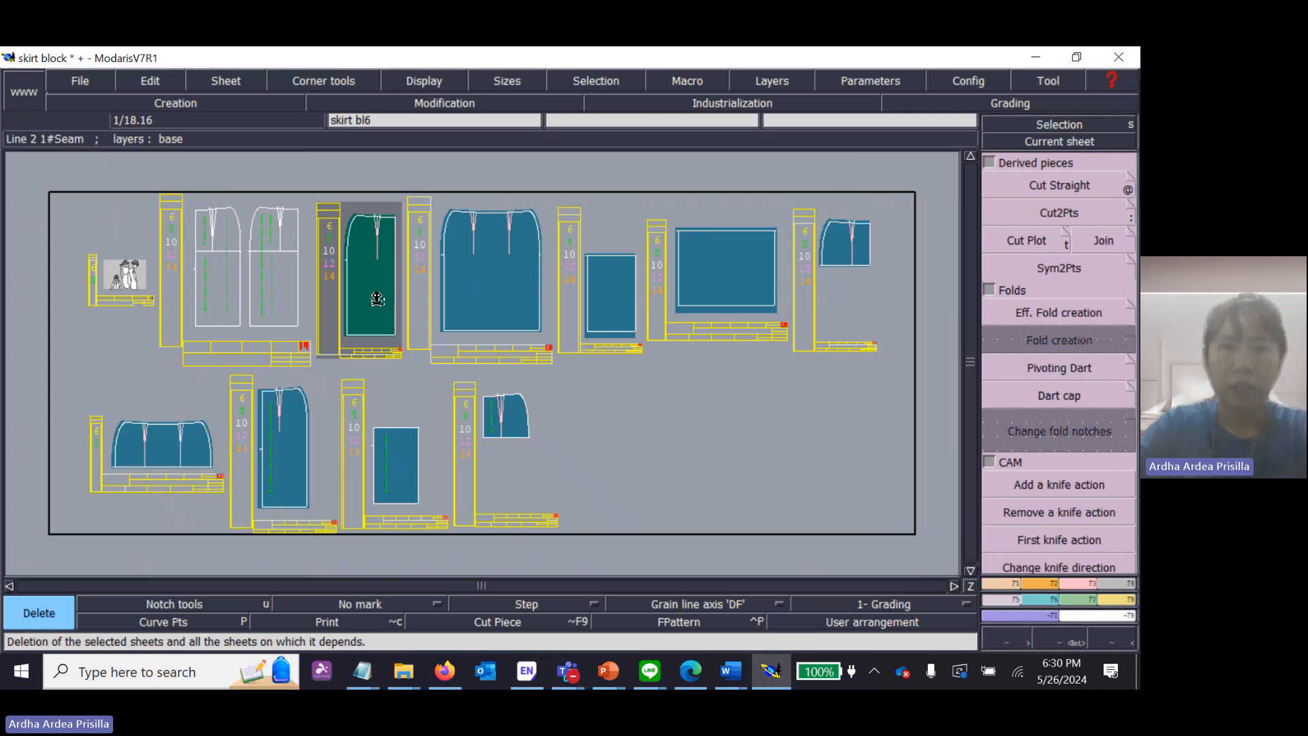
click(377, 299)
click(613, 286)
click(840, 281)
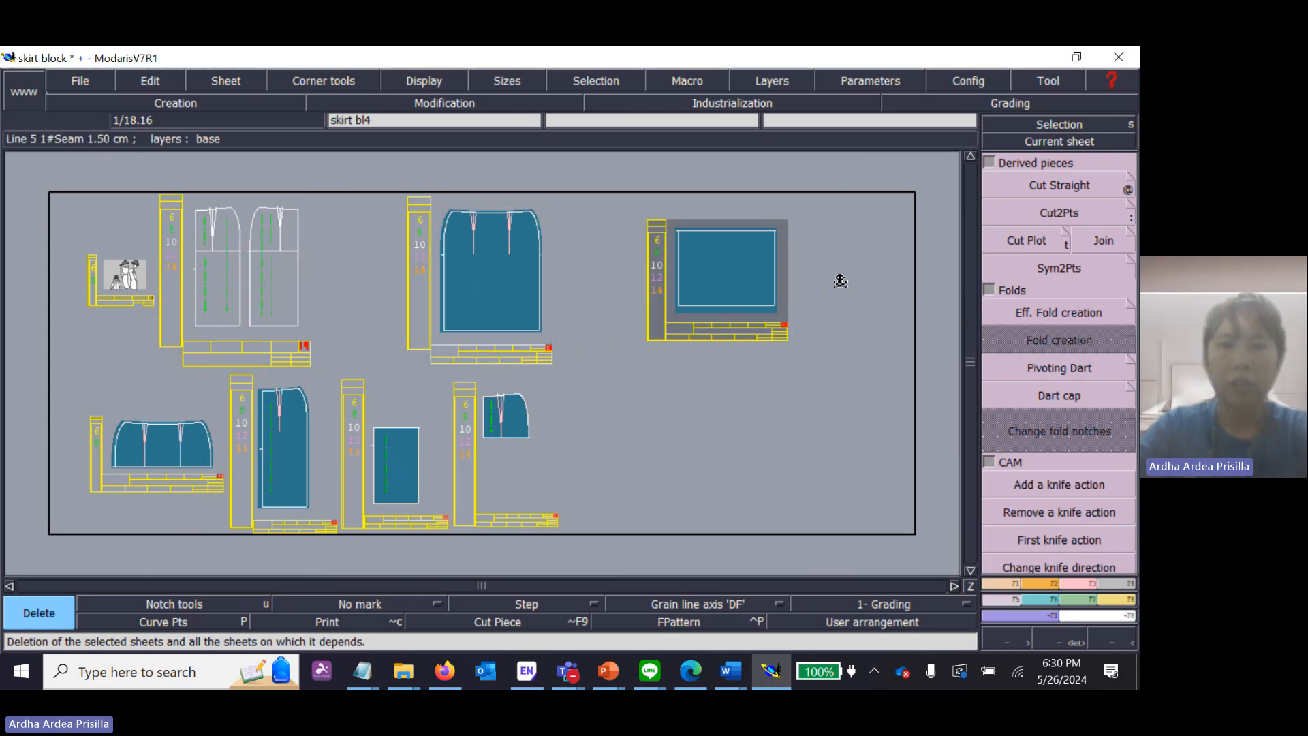
key(j)
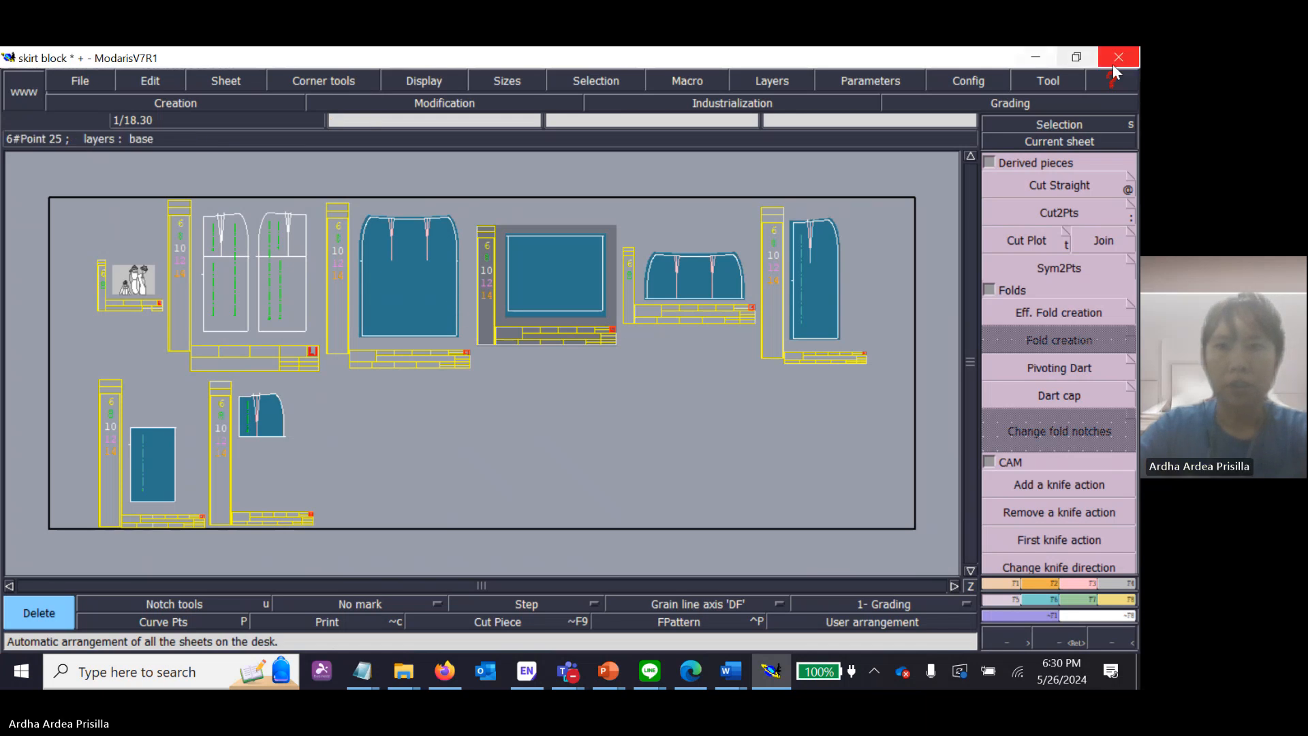
click(1085, 124)
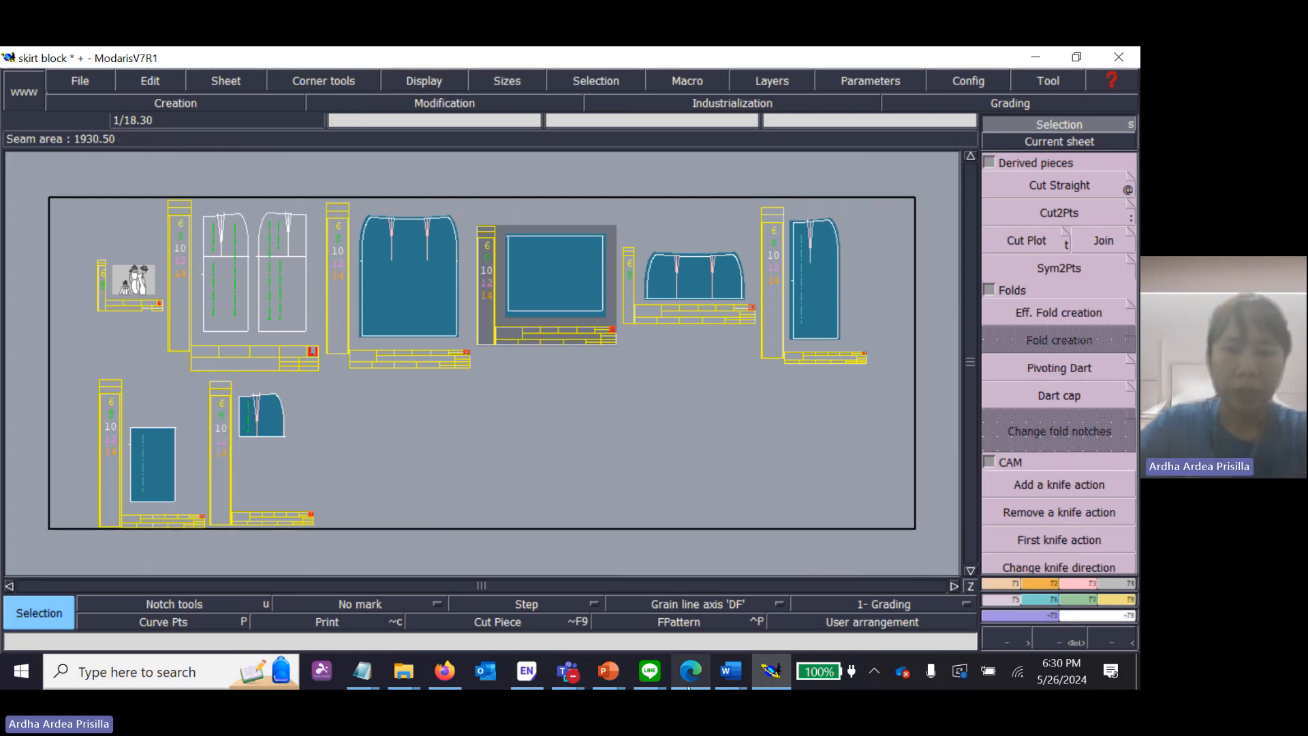
Step: Switch to the Week 3 - 4 Lectra presentation in PowerPoint and go to the "Deleting unused worksheet" bullet
mouse_move(608, 670)
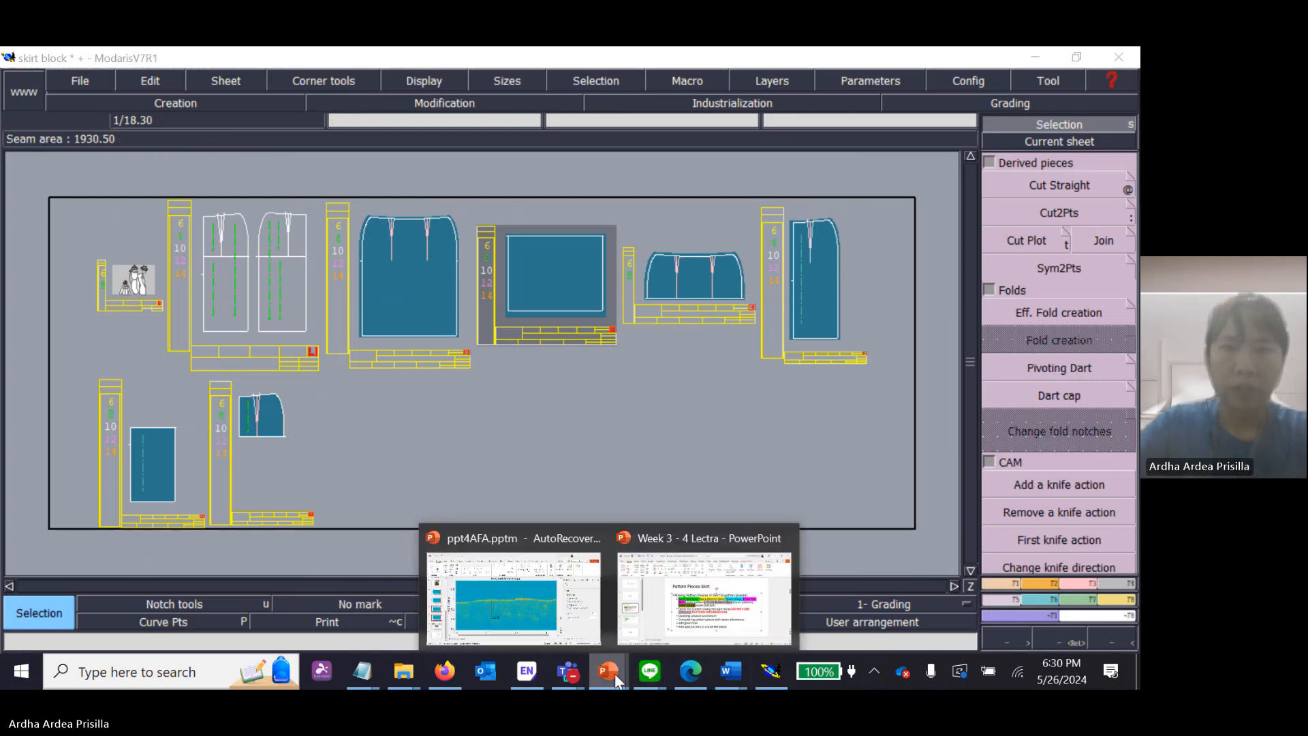
click(683, 632)
click(670, 469)
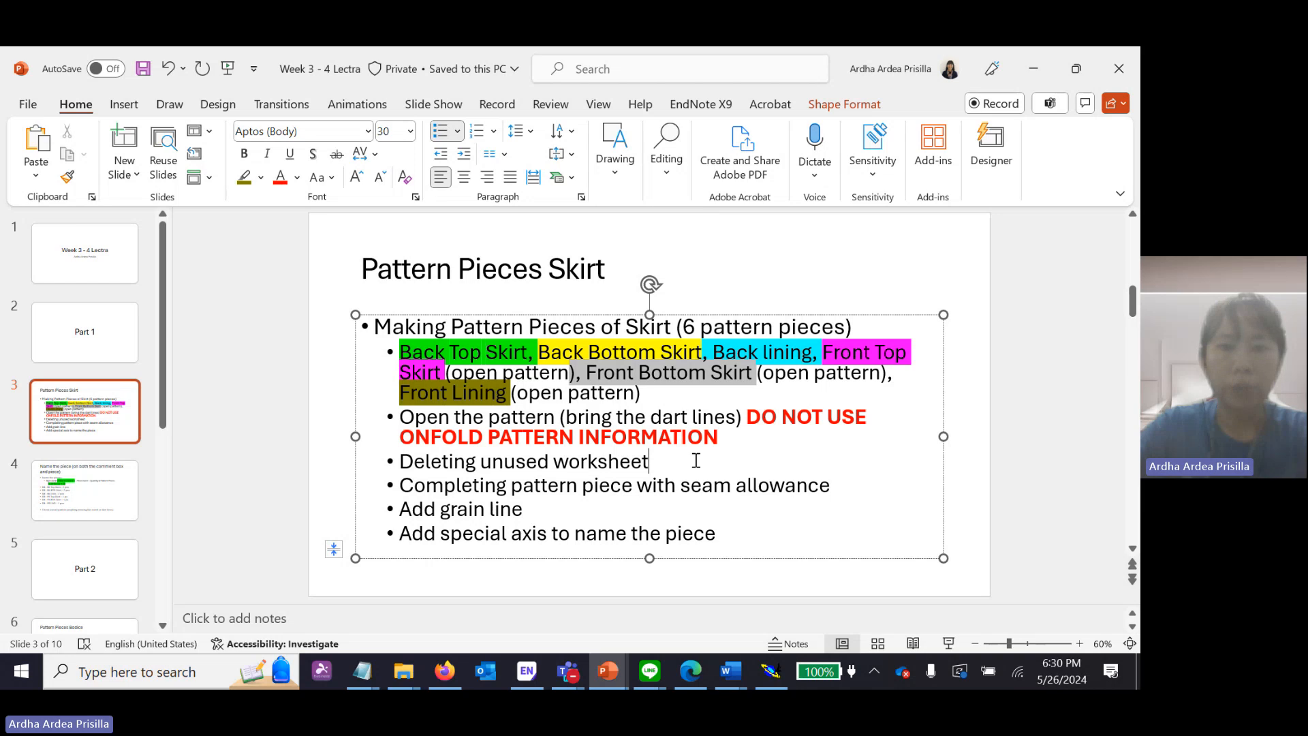
Step: Append "(Sheet – delete – press shift to completely delete the sheet)" to the "Deleting unused worksheet" bullet
drag(696, 460, 400, 463)
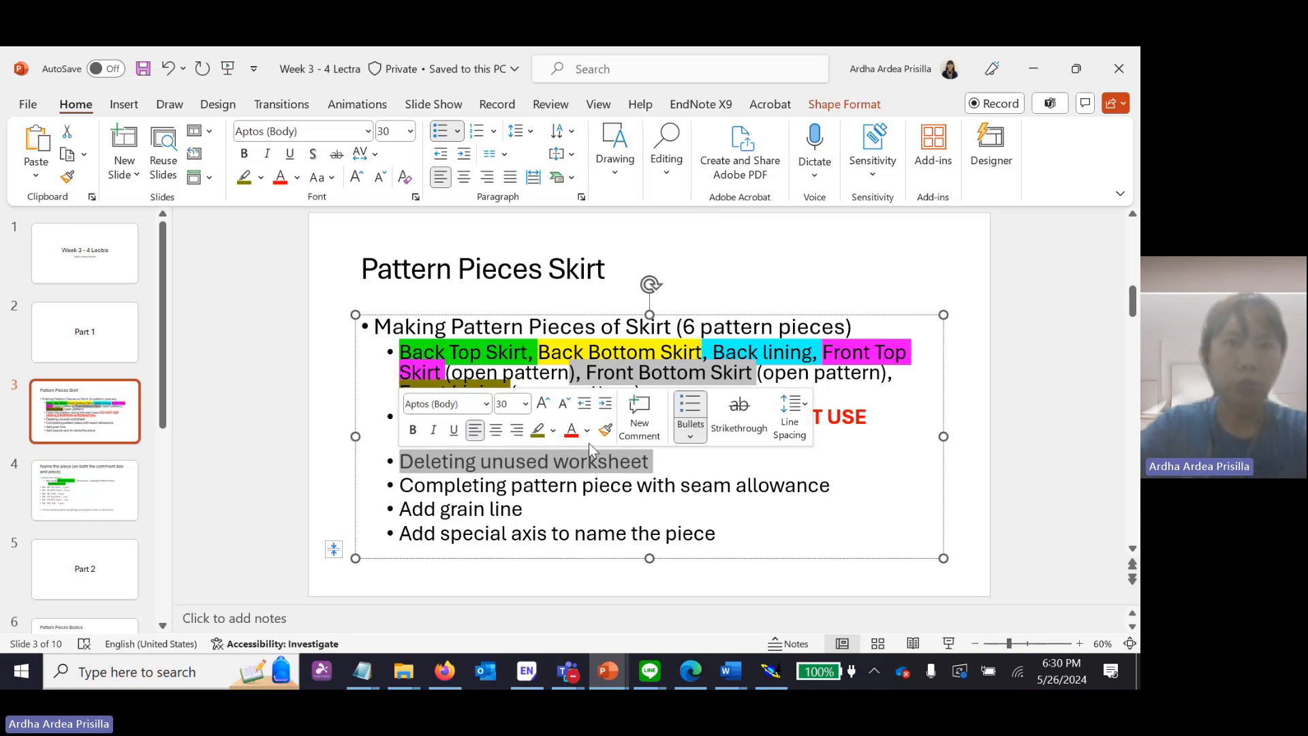
click(666, 461)
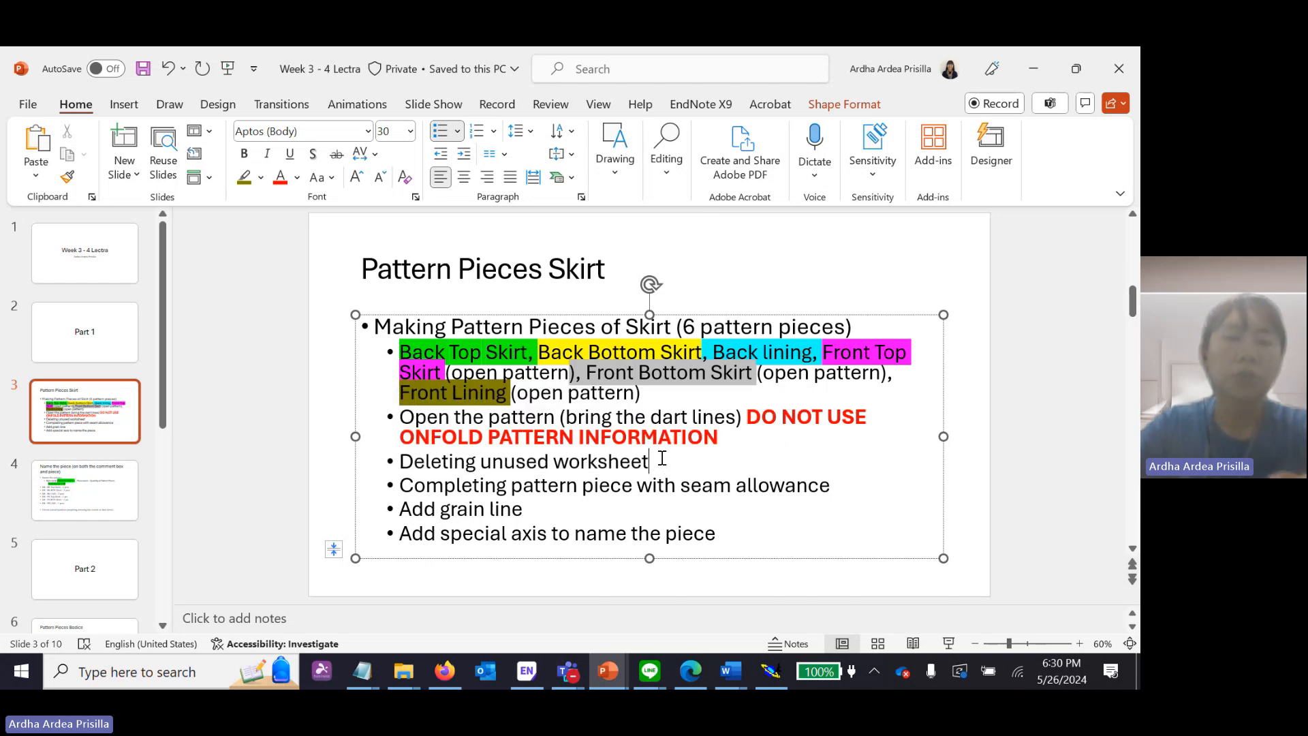
text((Sheet - de)
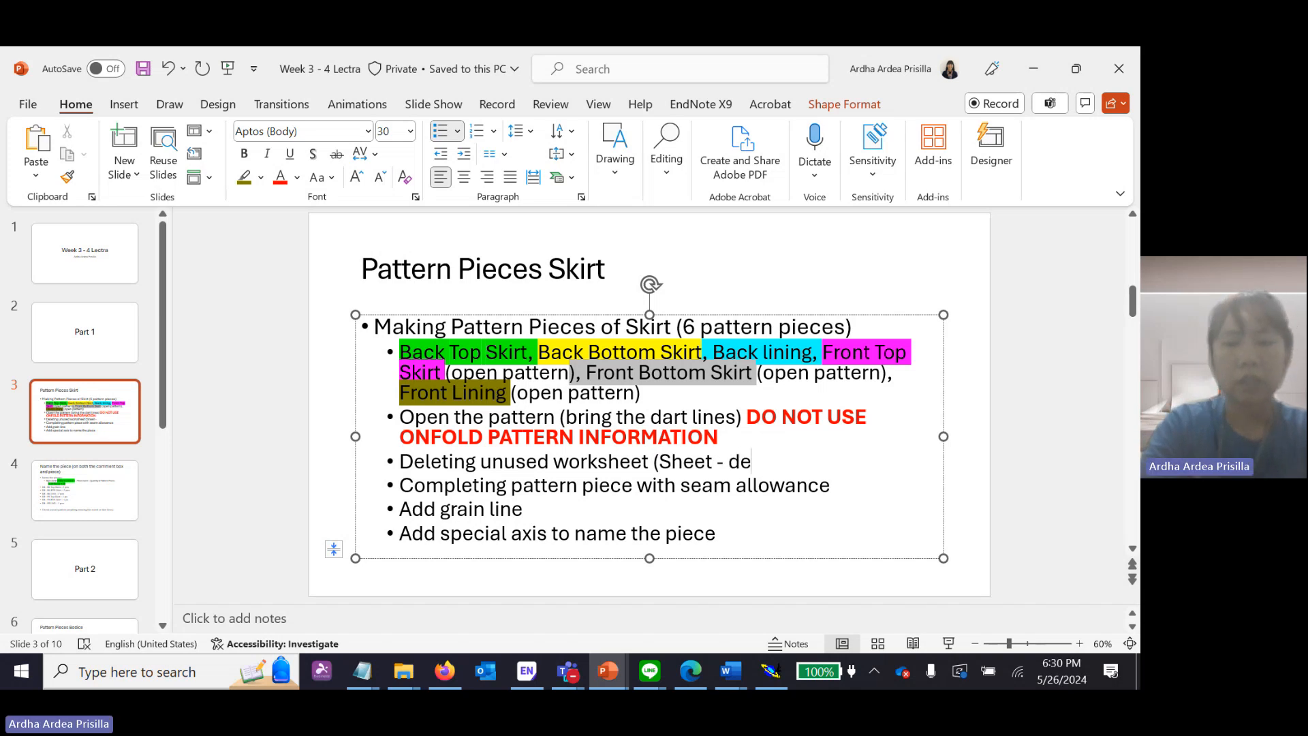
text(lete -)
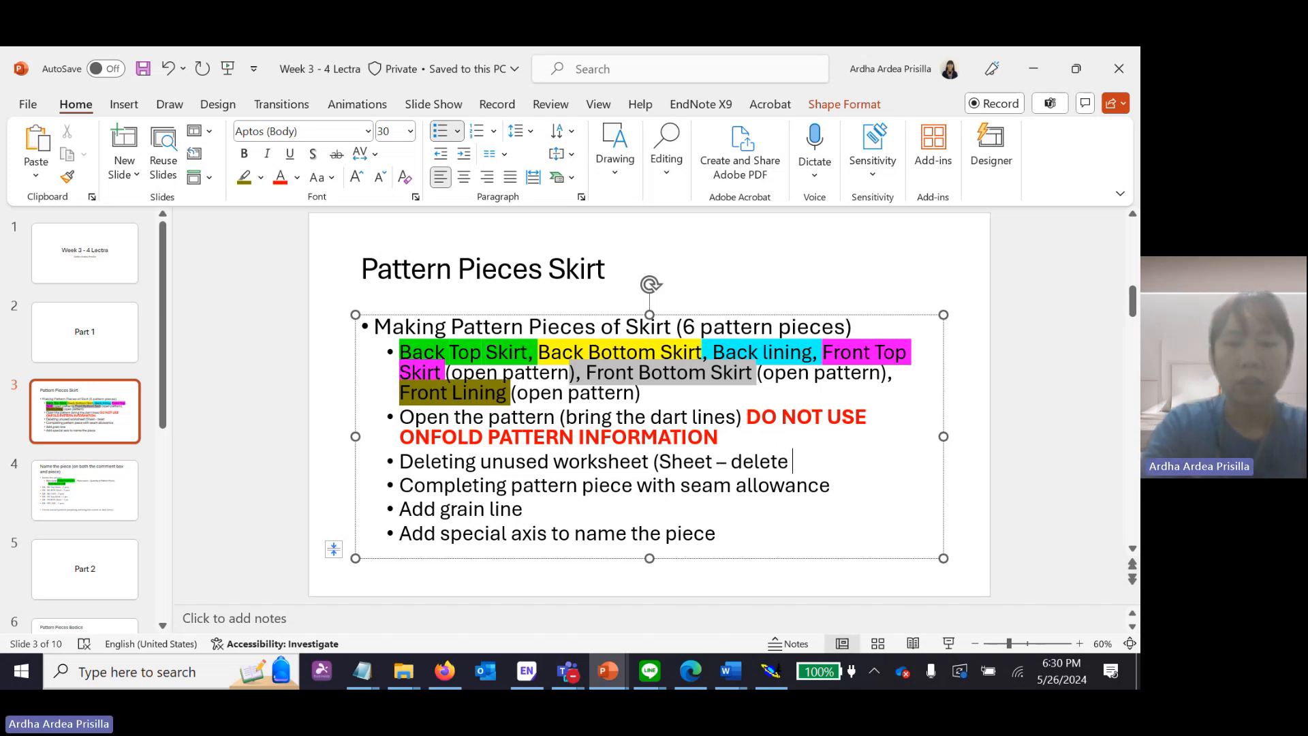
text( press sh)
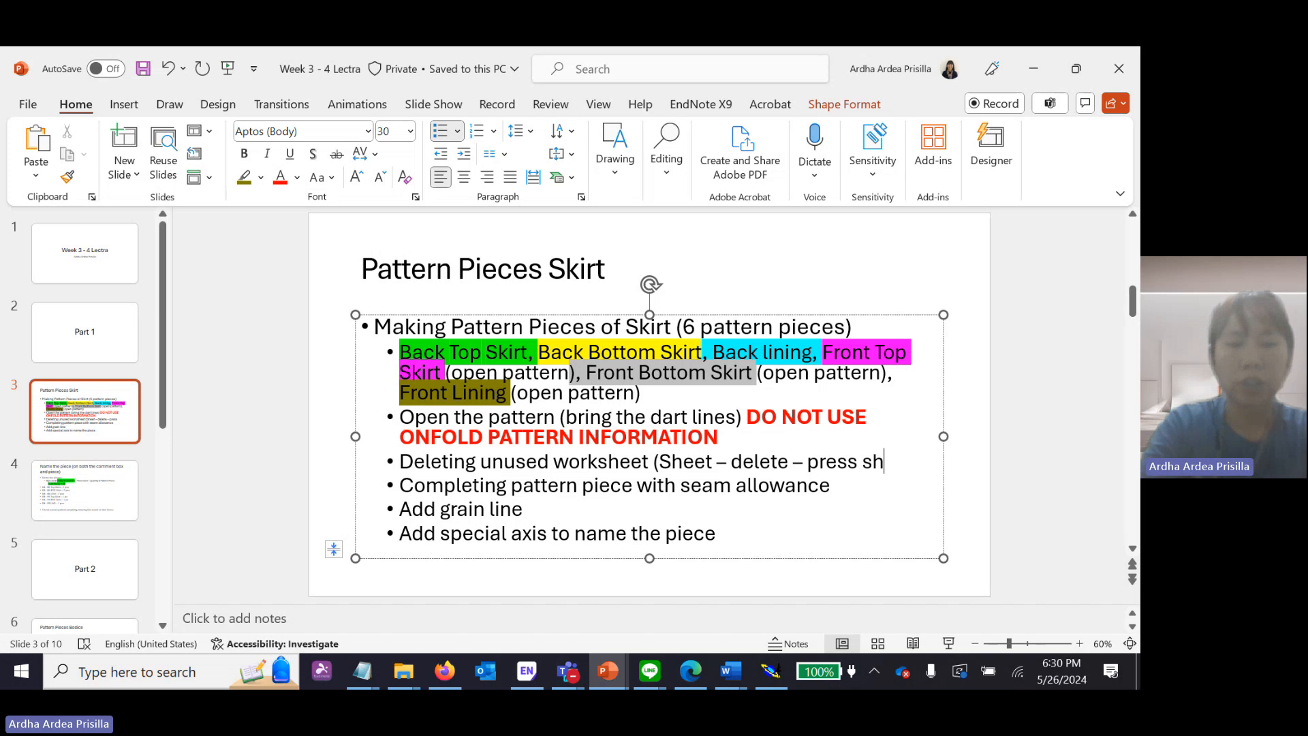
text(ift to )
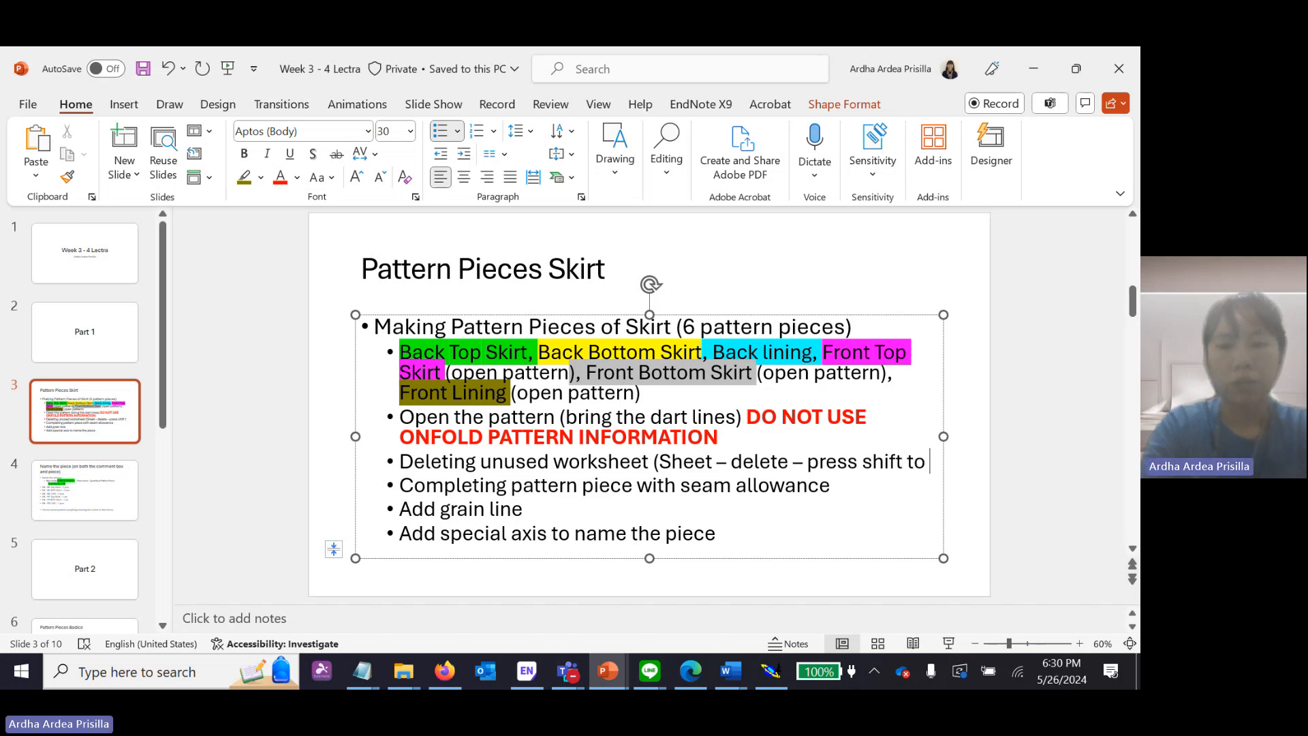
text(completely dee)
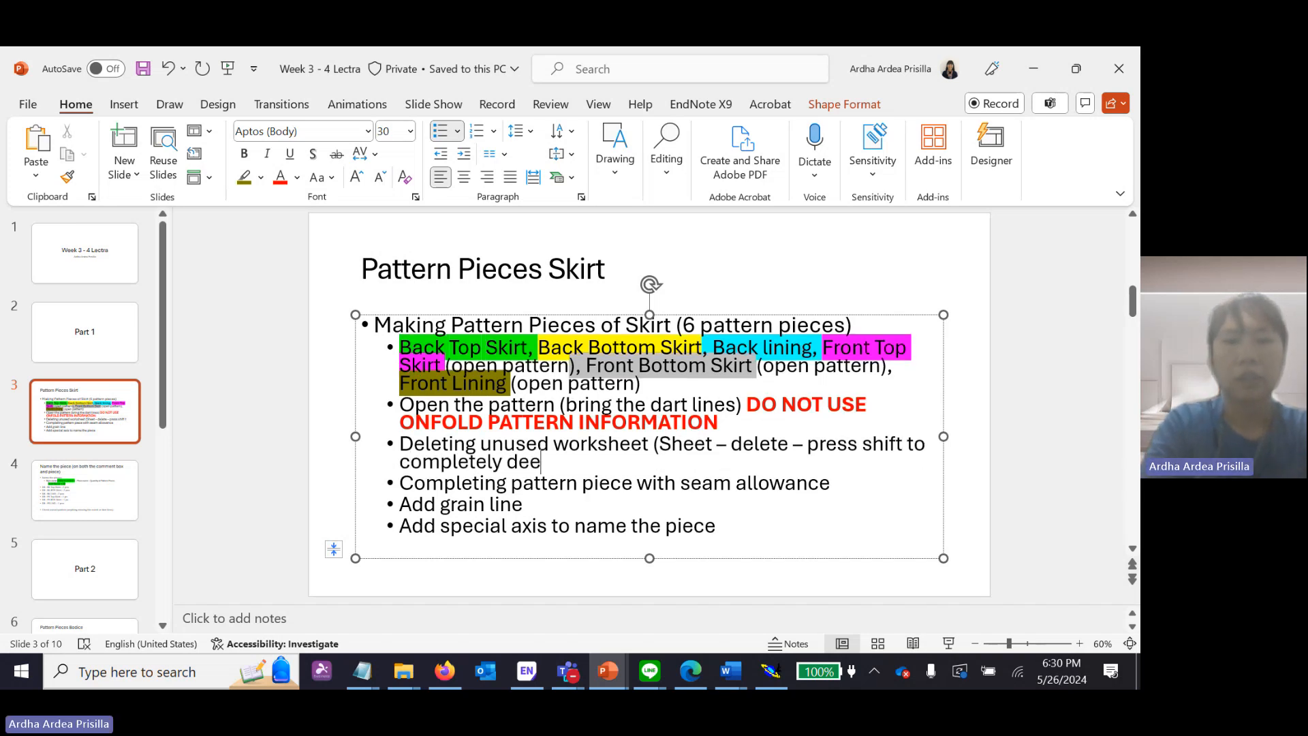
key(BackSpace)
text(lete the )
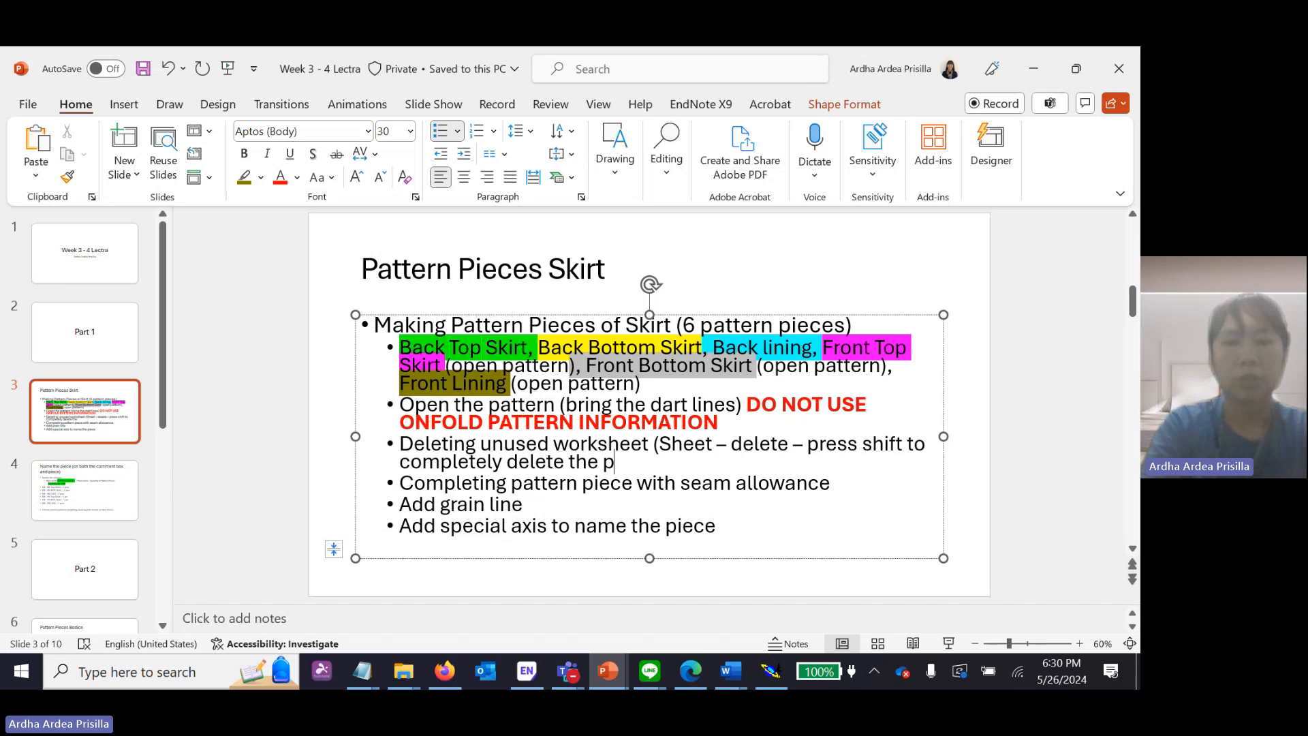
text(sheet))
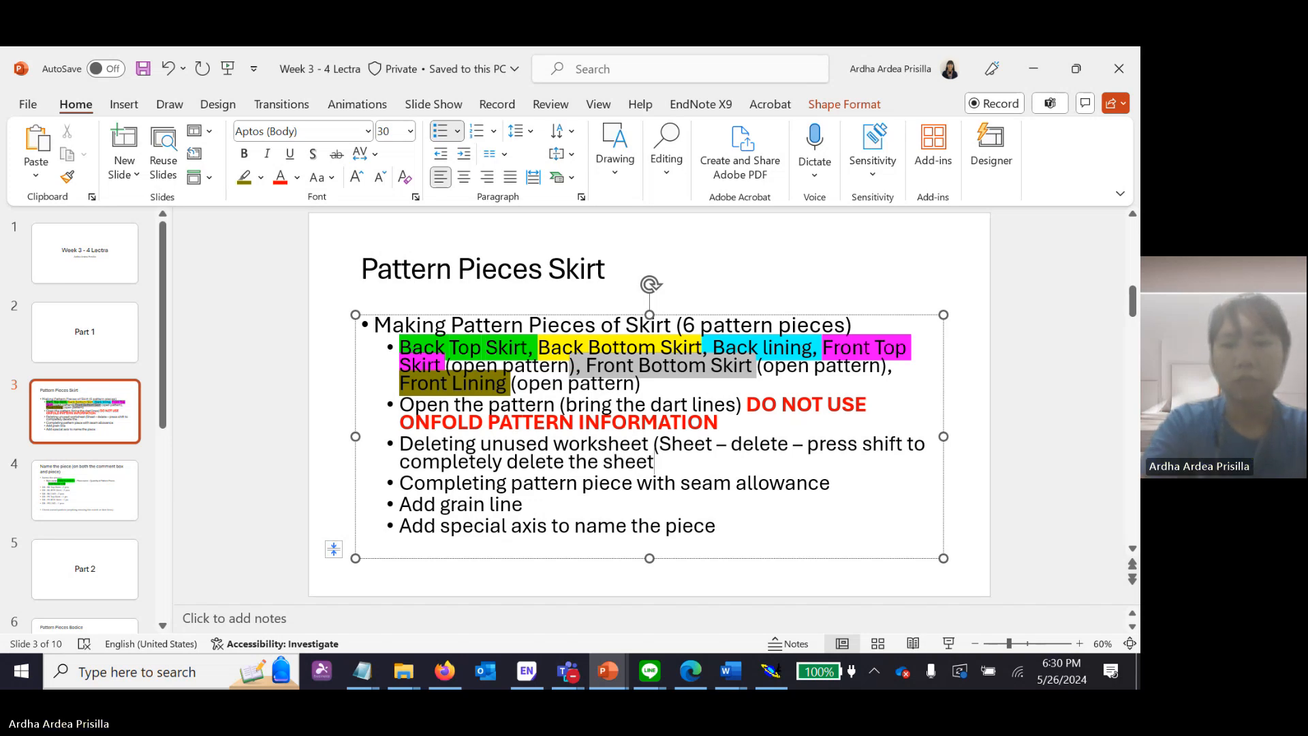
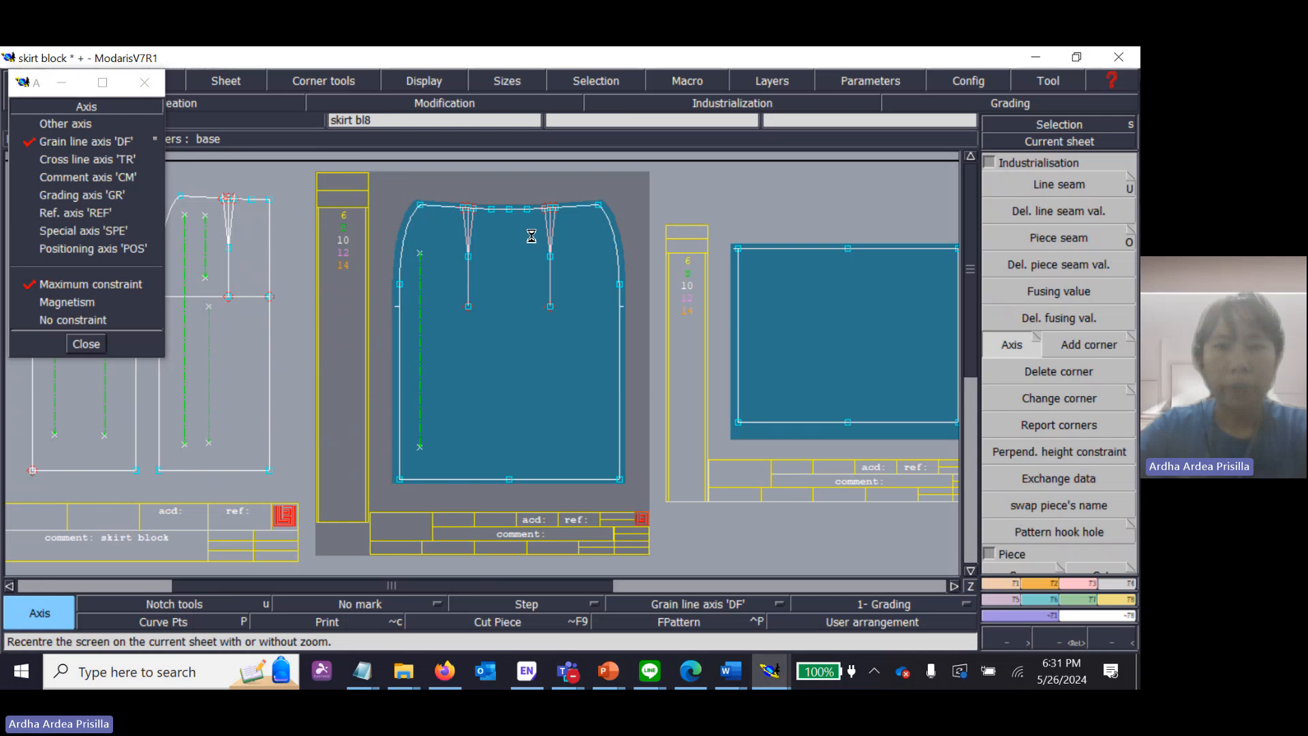
Step: Draw vertical grain line axes near one side of the front bottom piece skirt bl8 and the front top piece skirt bl9, and display all sheets
key(Page_Down)
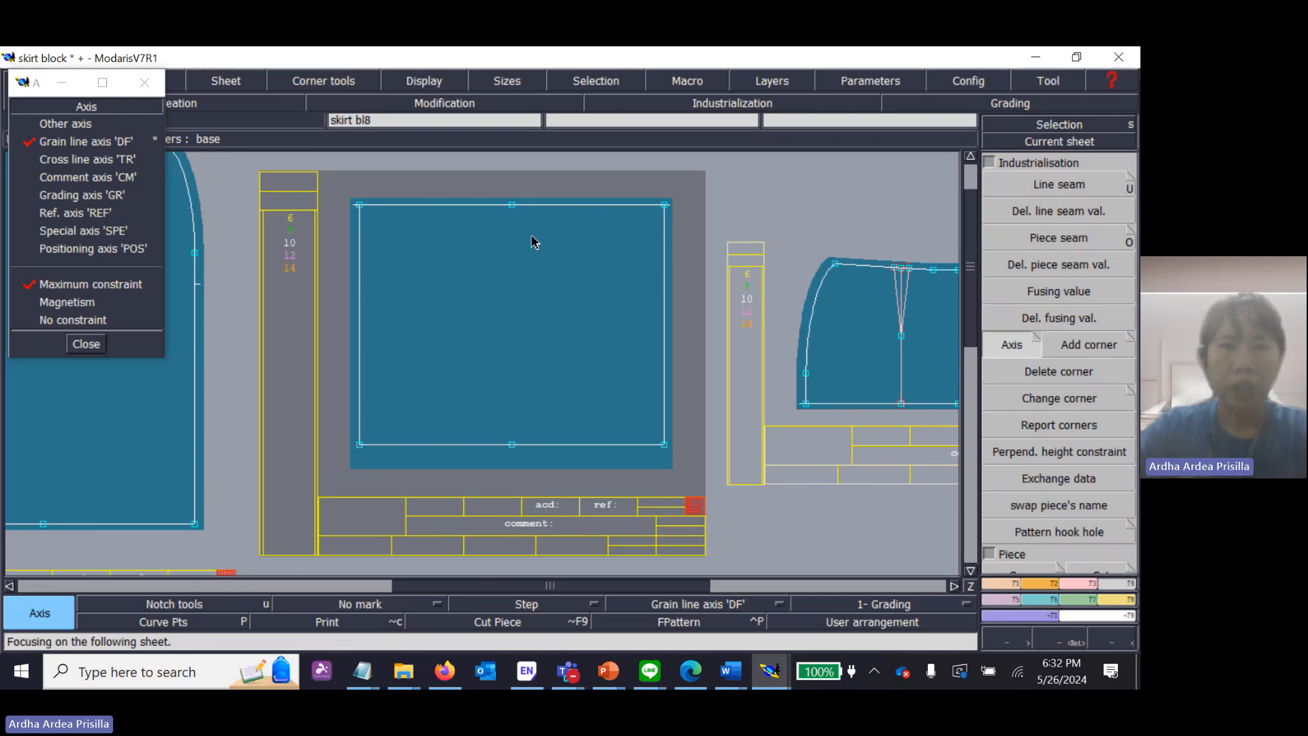
click(387, 225)
click(393, 424)
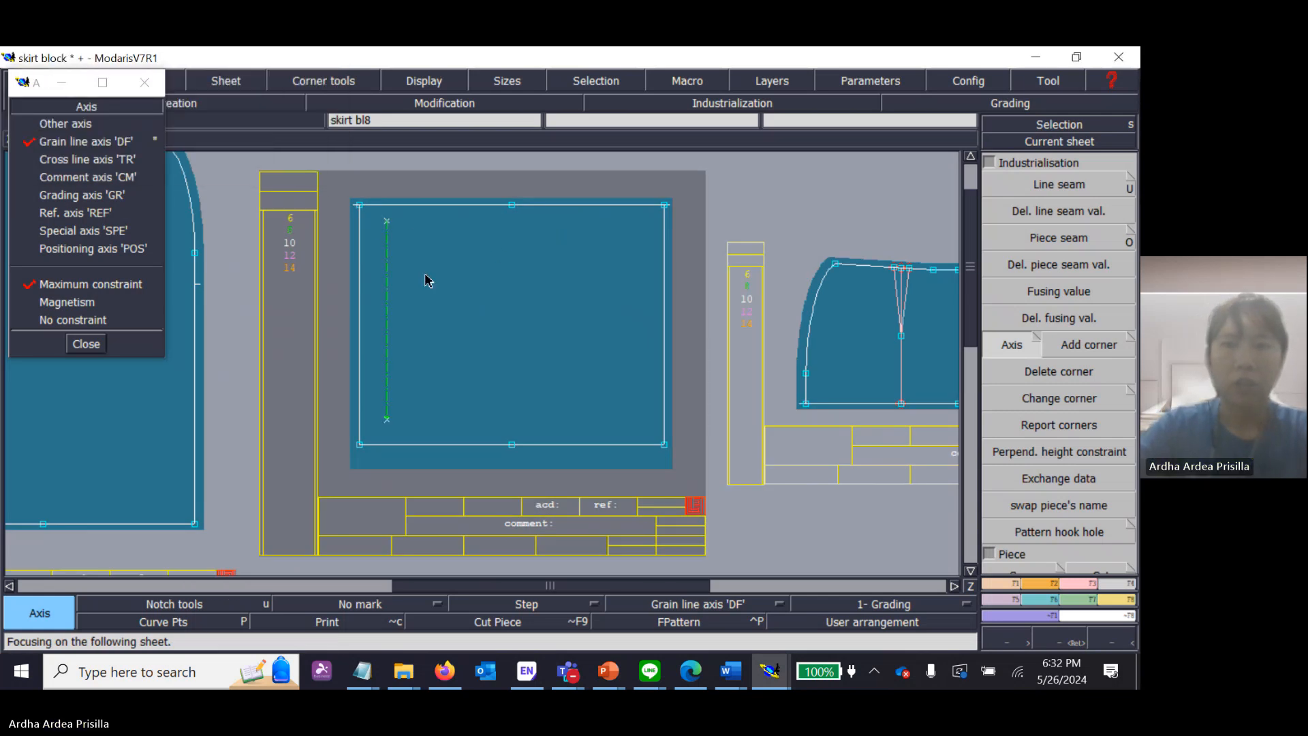
key(Page_Down)
click(365, 222)
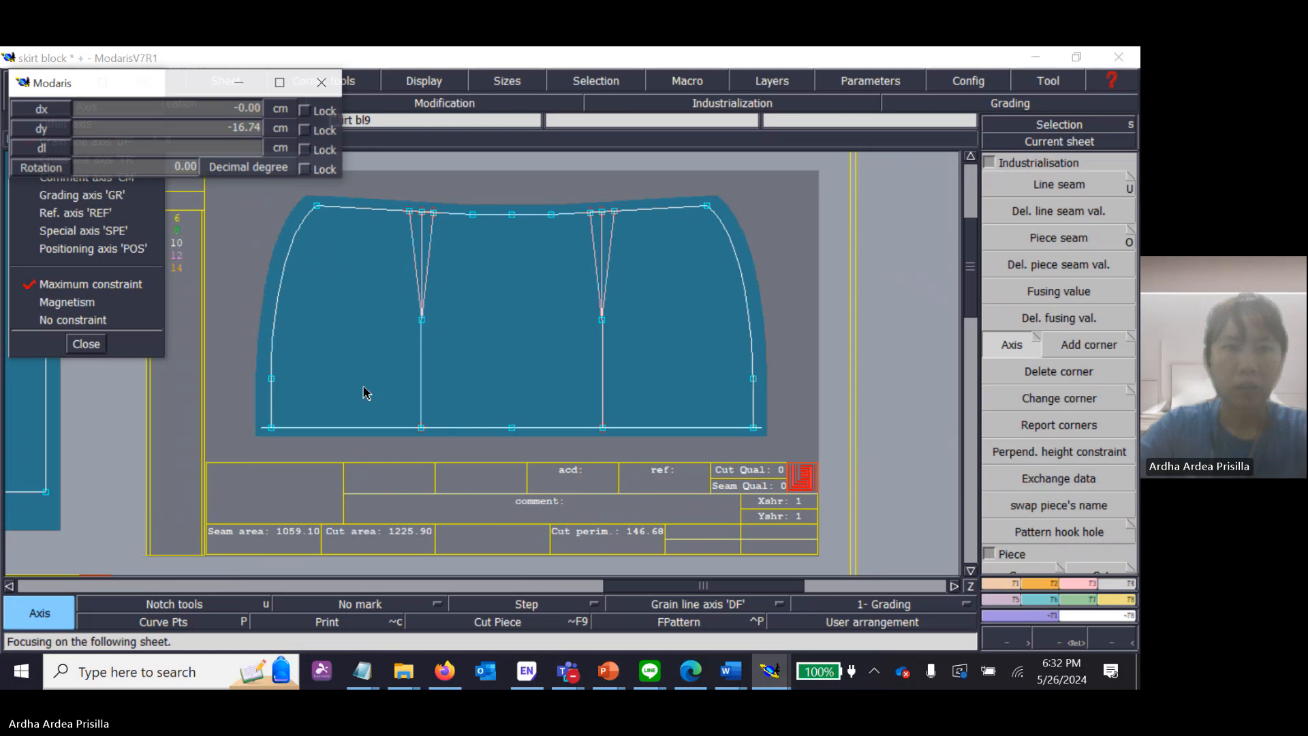
click(365, 400)
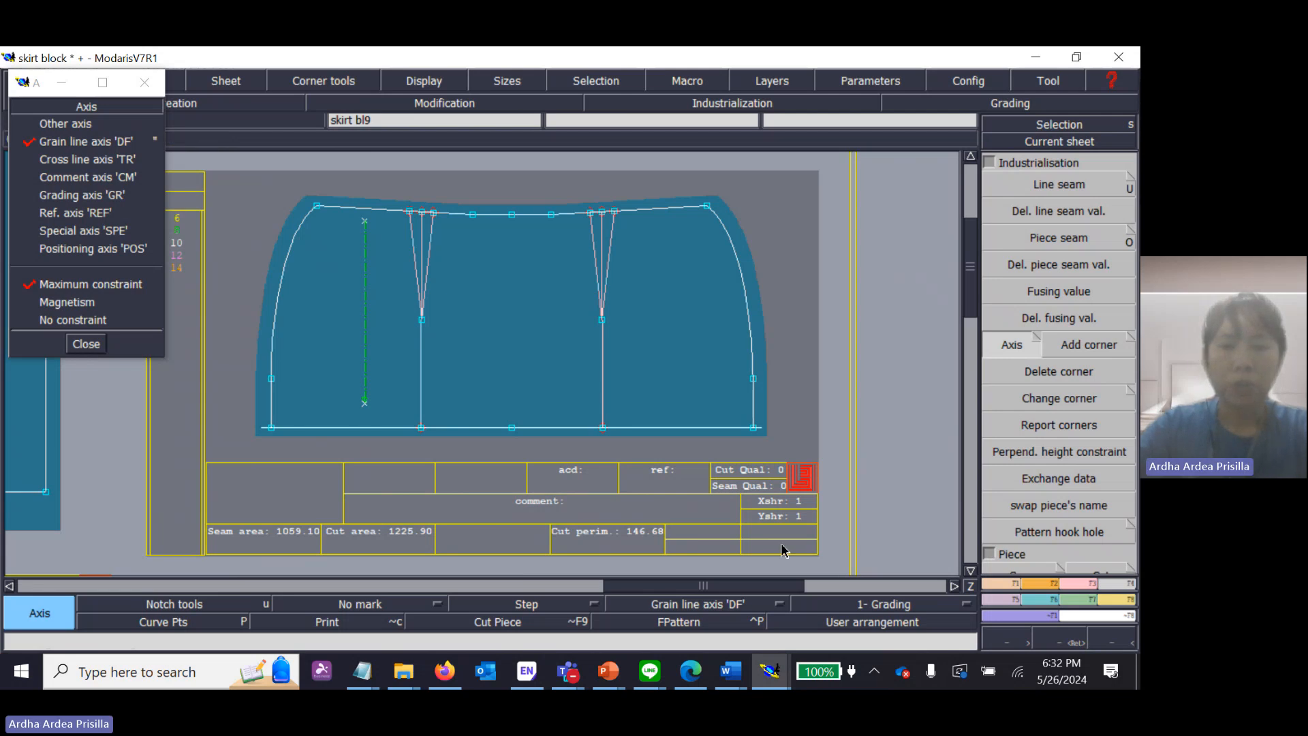
key(j)
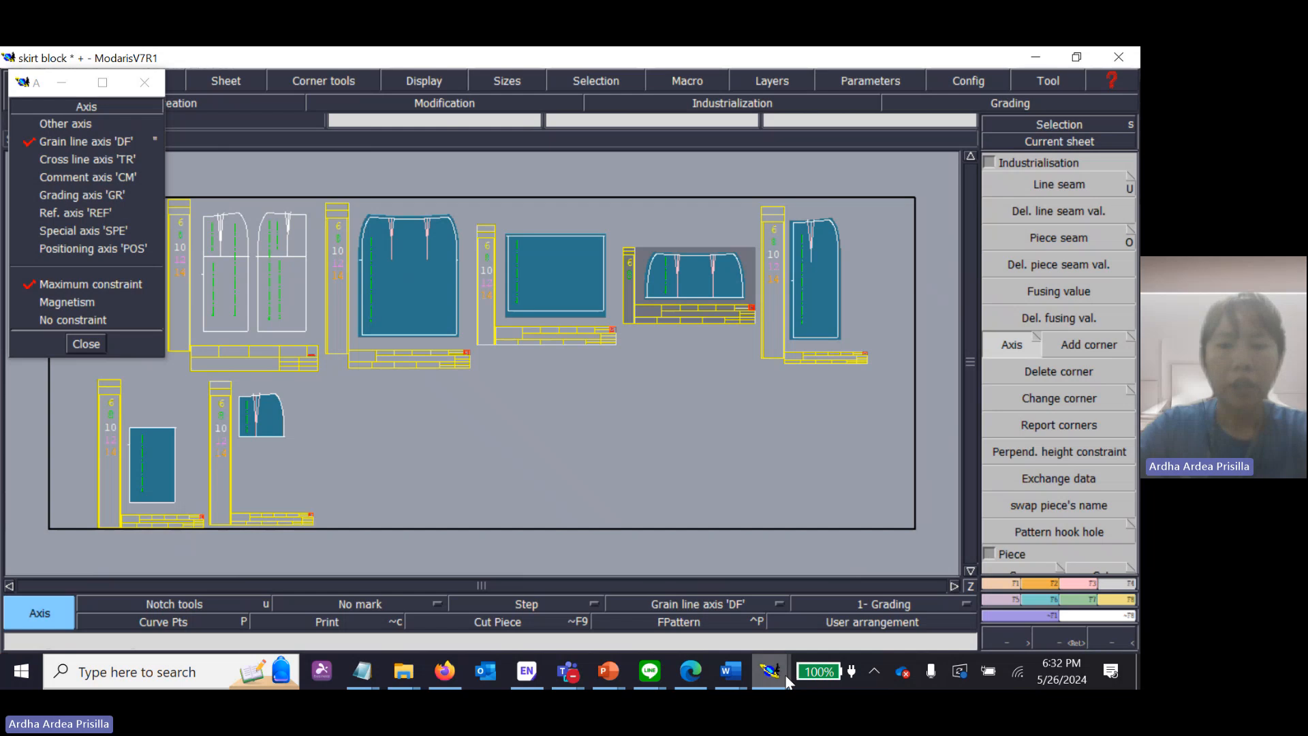
Step: Switch to the Week 3 - 4 Lectra presentation in PowerPoint and format "special axis" in the last bullet as bold green text
click(606, 683)
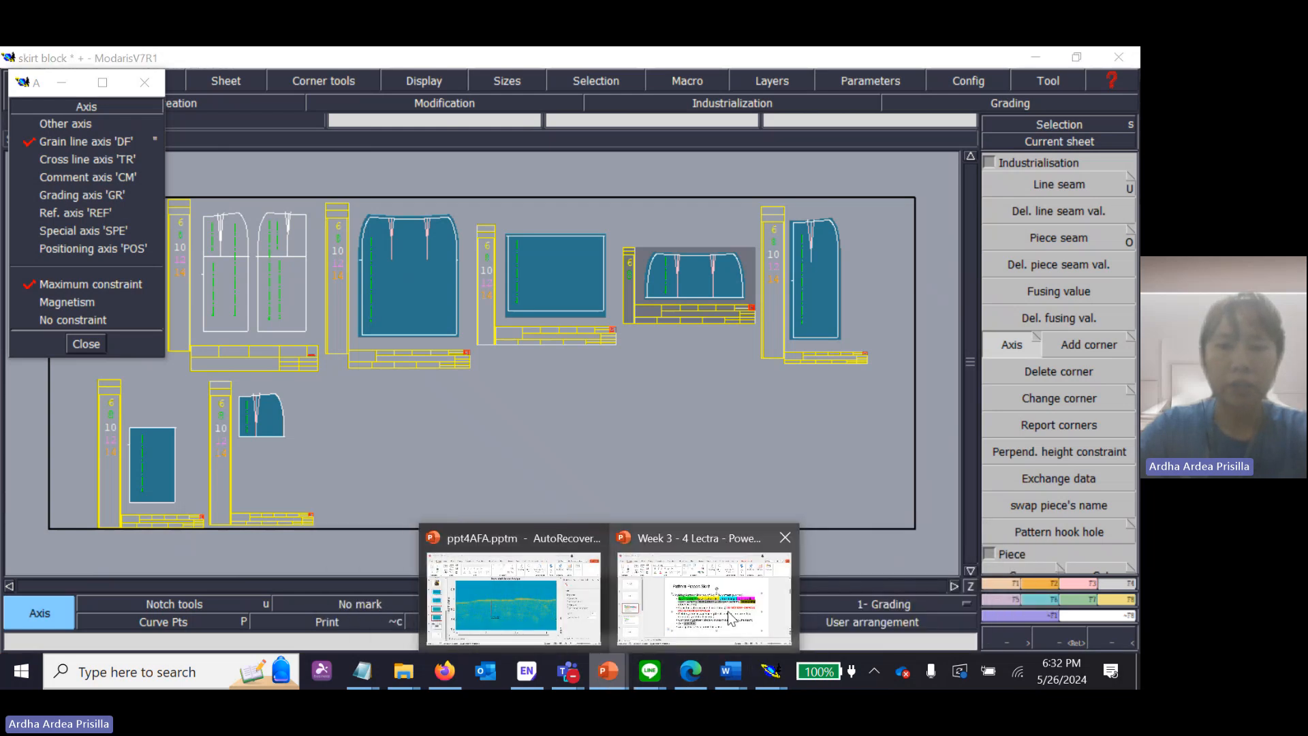
click(728, 611)
drag(687, 538, 536, 534)
click(453, 538)
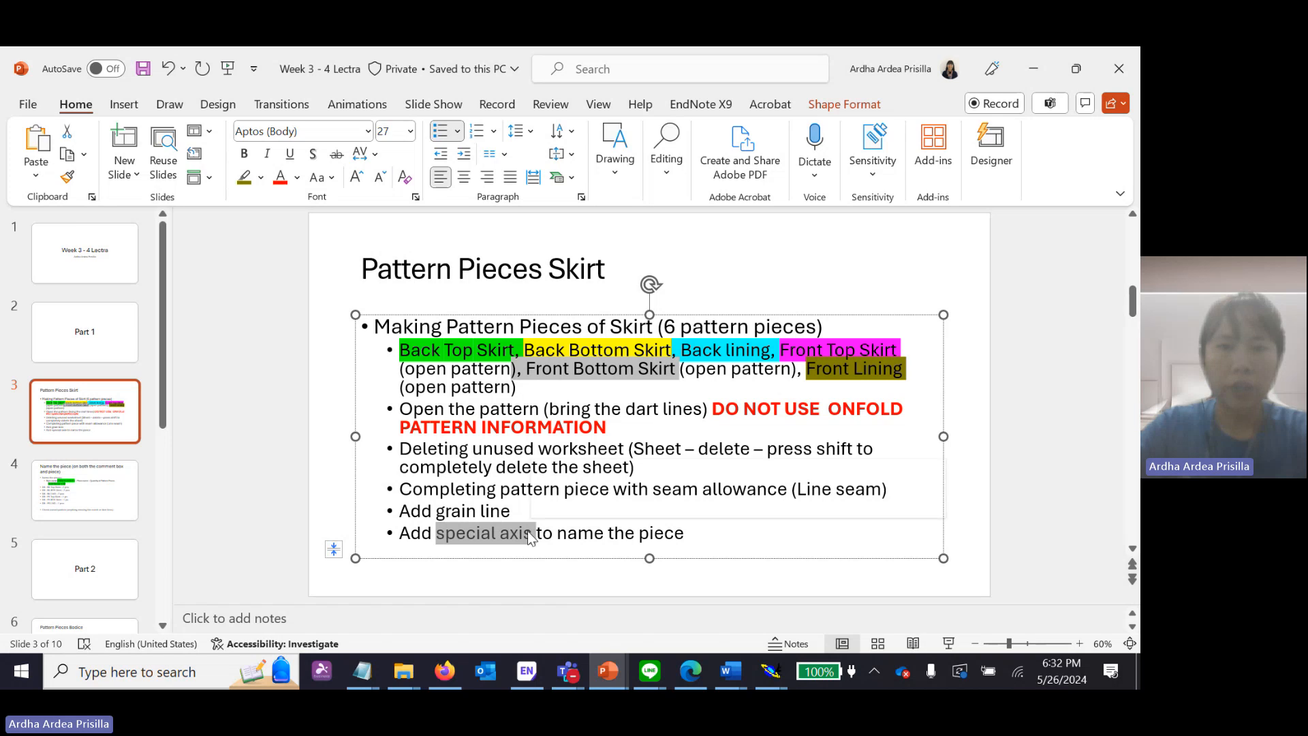
click(297, 179)
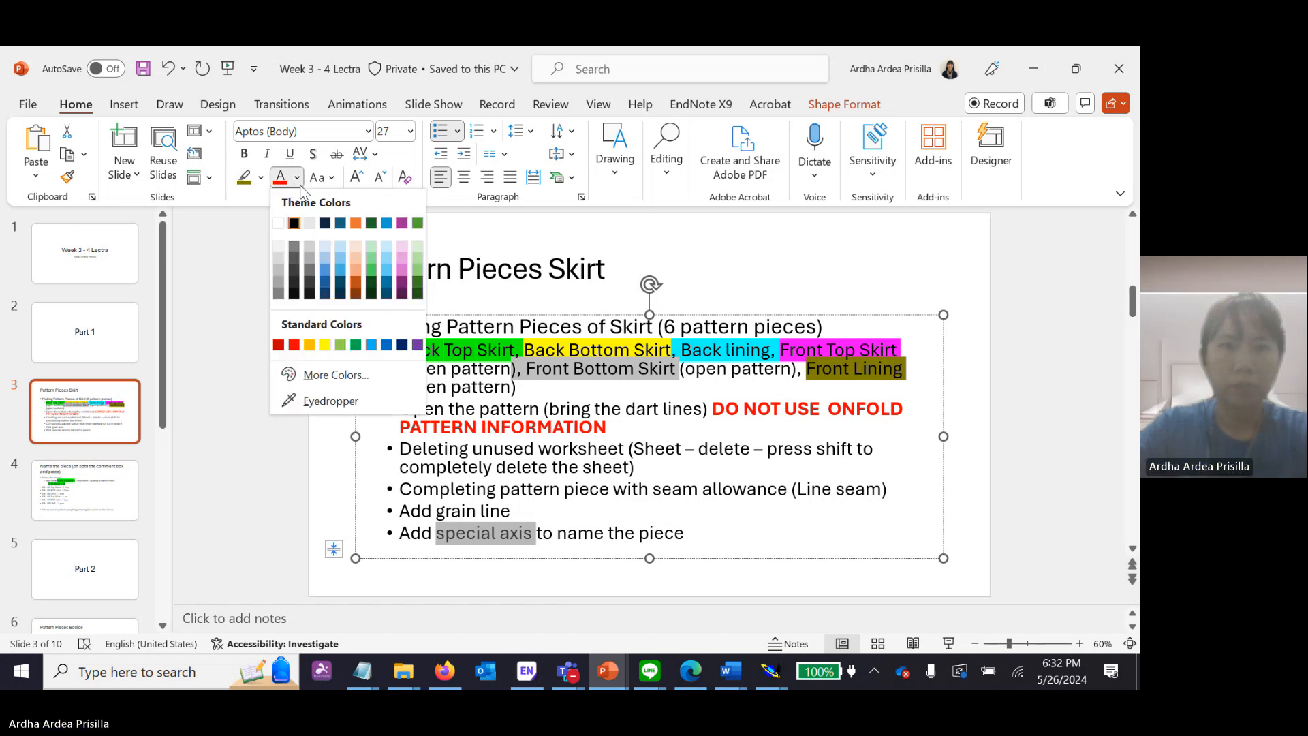
click(356, 346)
key(ctrl+b)
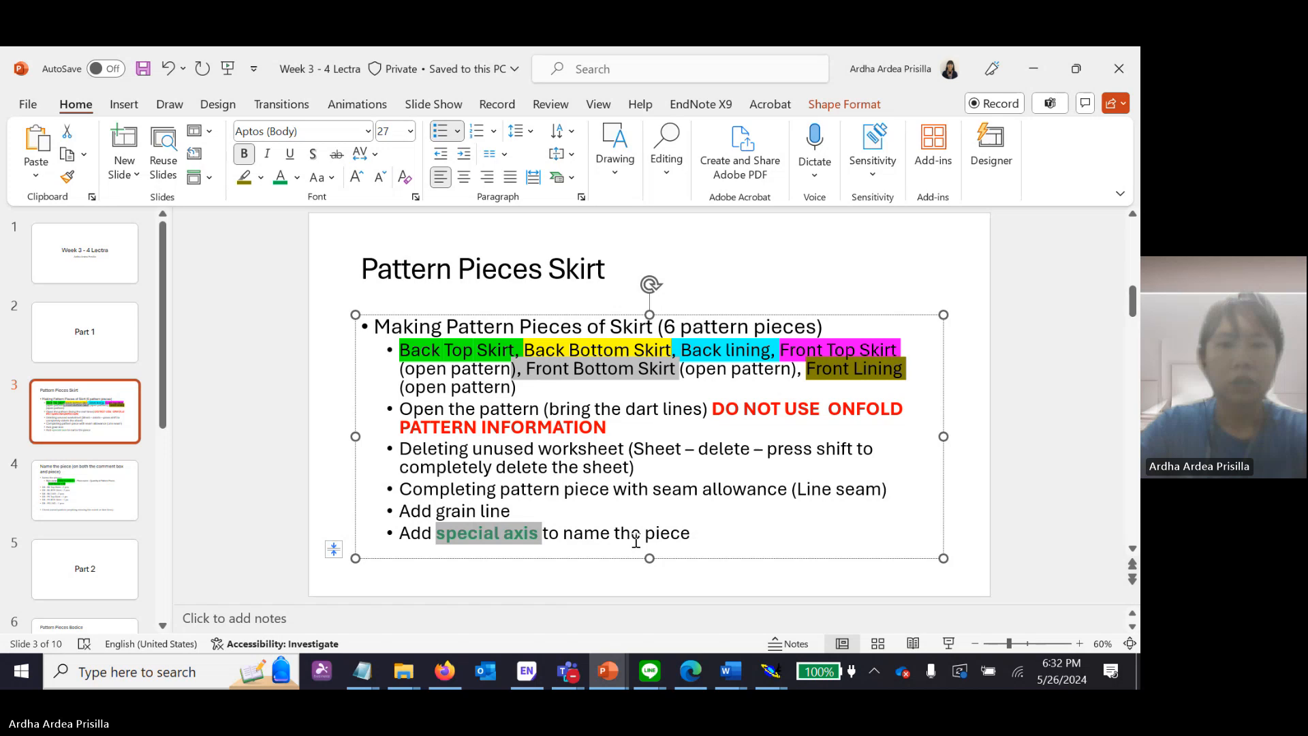
Step: Change the font colour of "special axis" in the last bullet to a pink-purple theme colour
click(640, 491)
drag(438, 535, 540, 535)
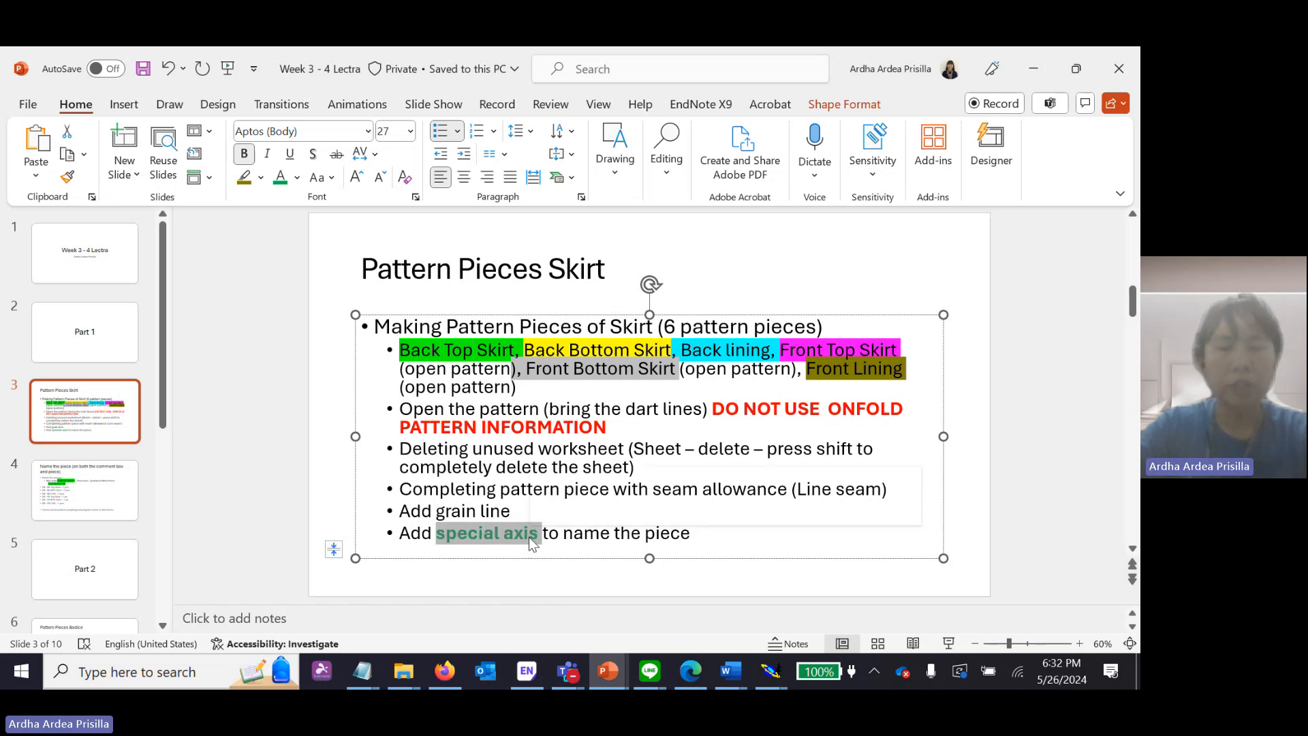
click(422, 475)
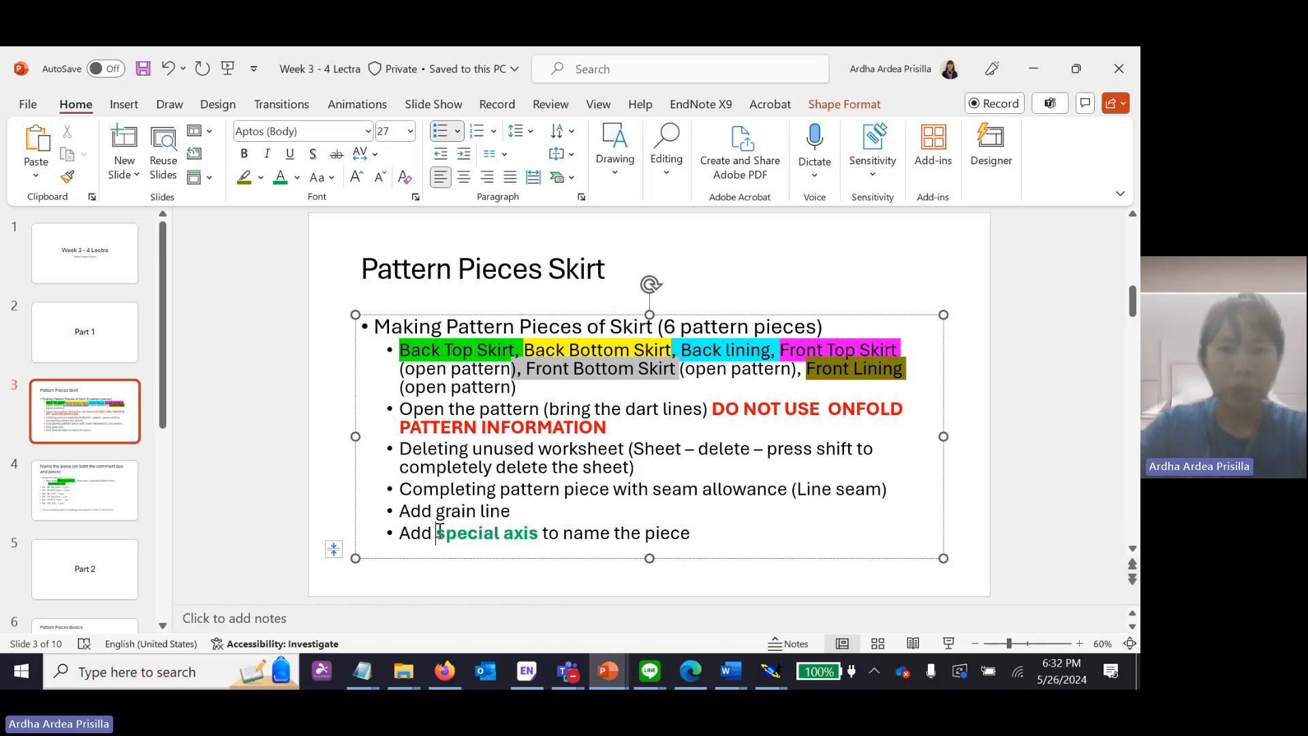
drag(437, 532, 532, 532)
click(297, 177)
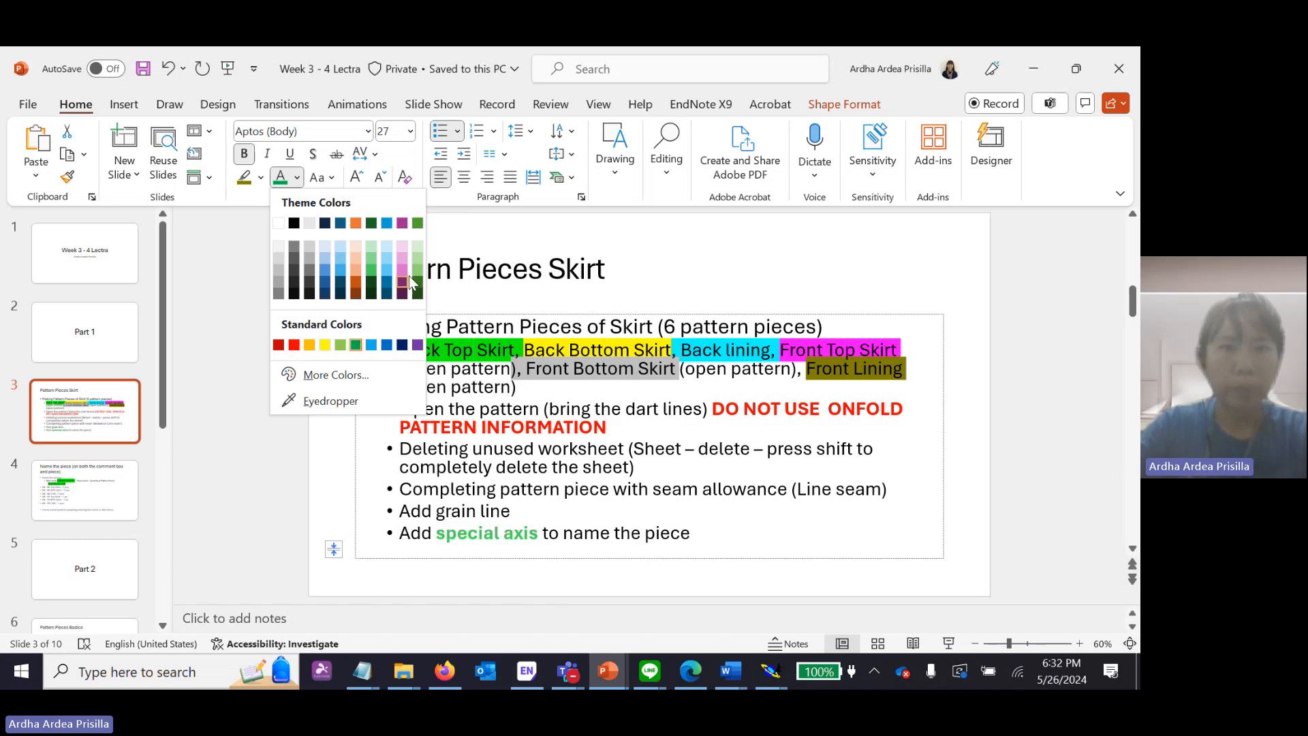
click(402, 285)
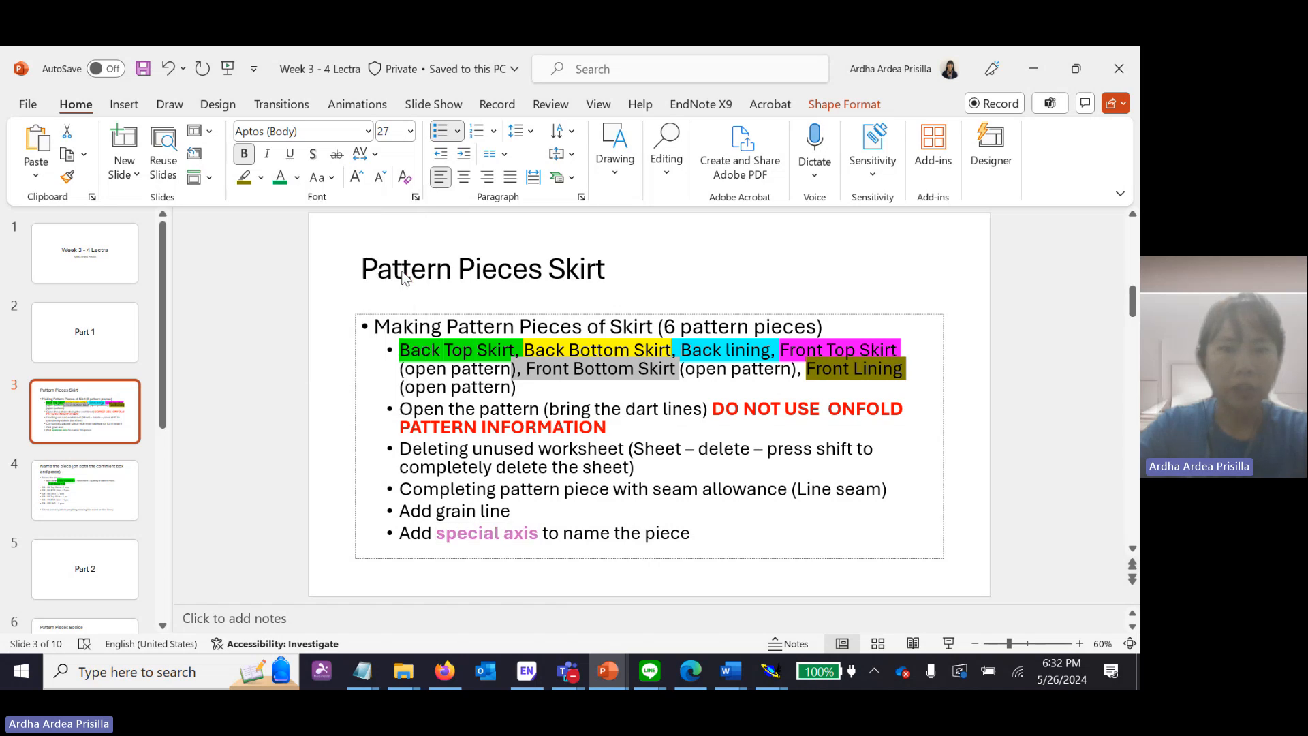
Step: Format "grain line" in the "Add grain line" bullet as bold green text
click(477, 511)
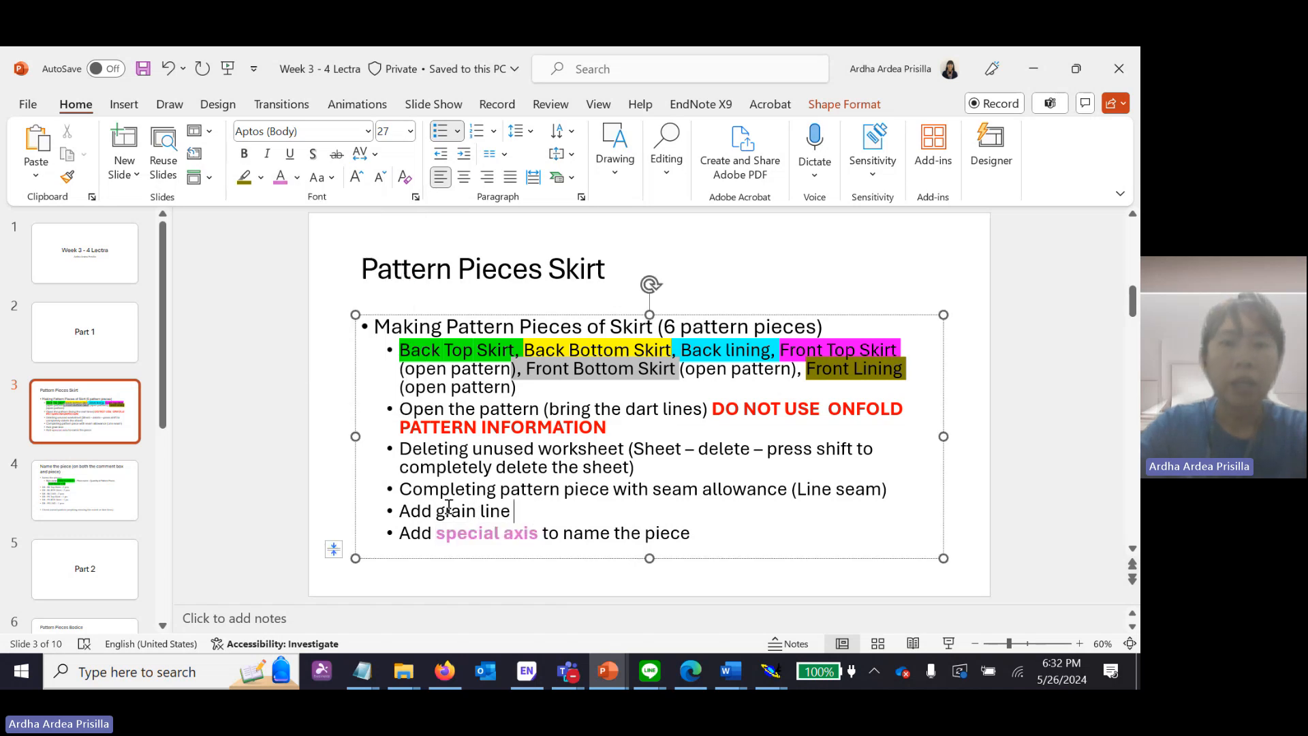
drag(436, 511, 519, 510)
click(297, 177)
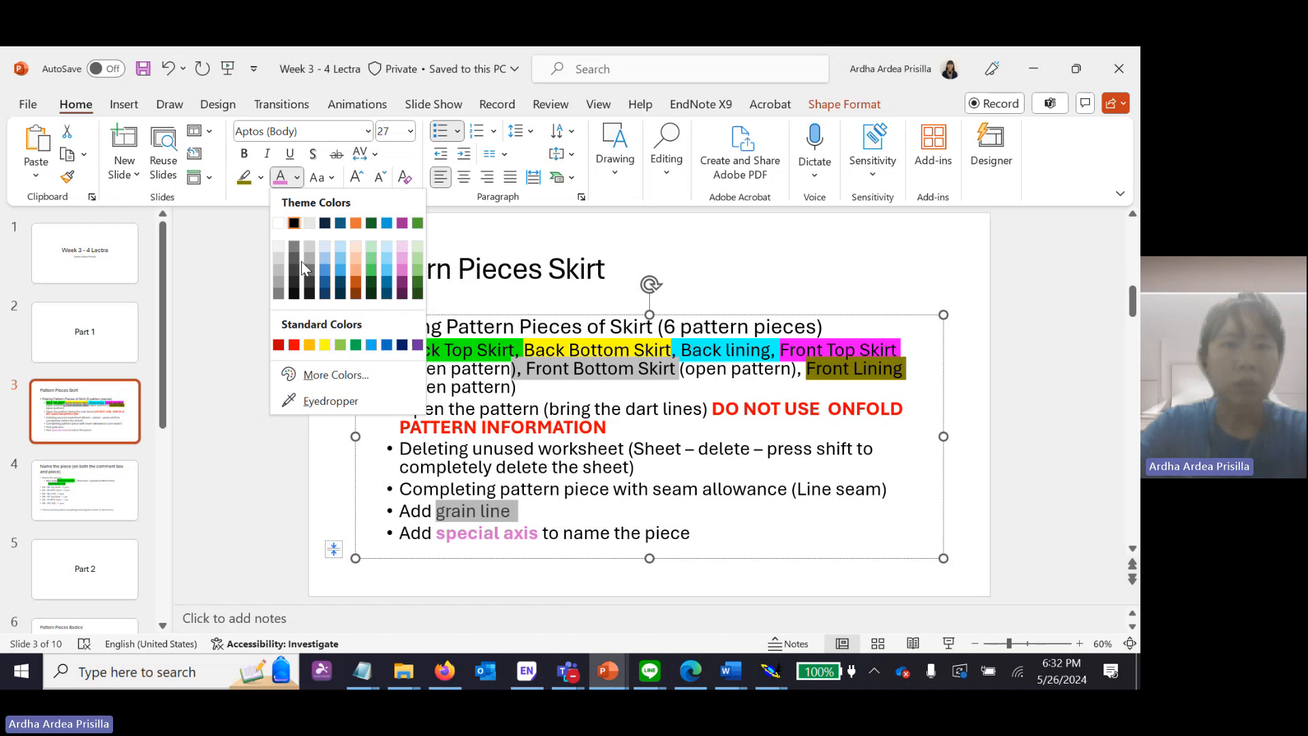
click(355, 345)
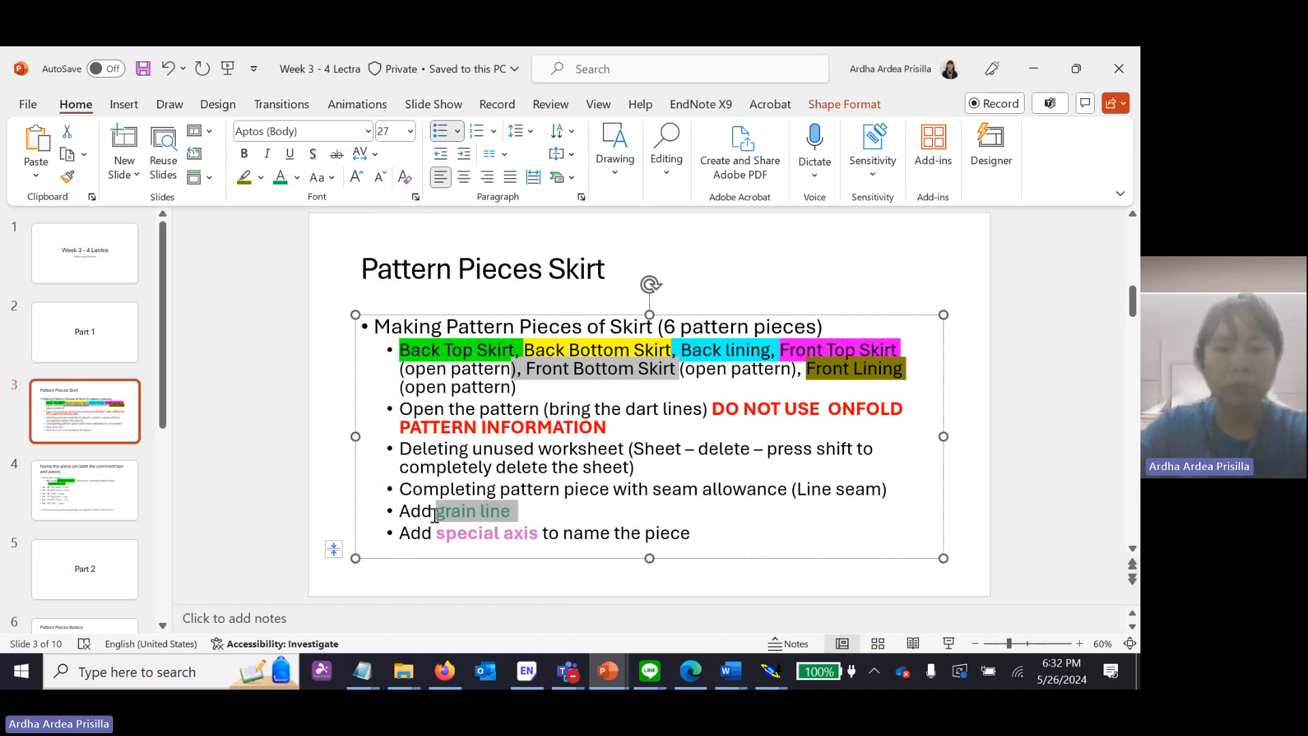
key(ctrl+b)
click(528, 533)
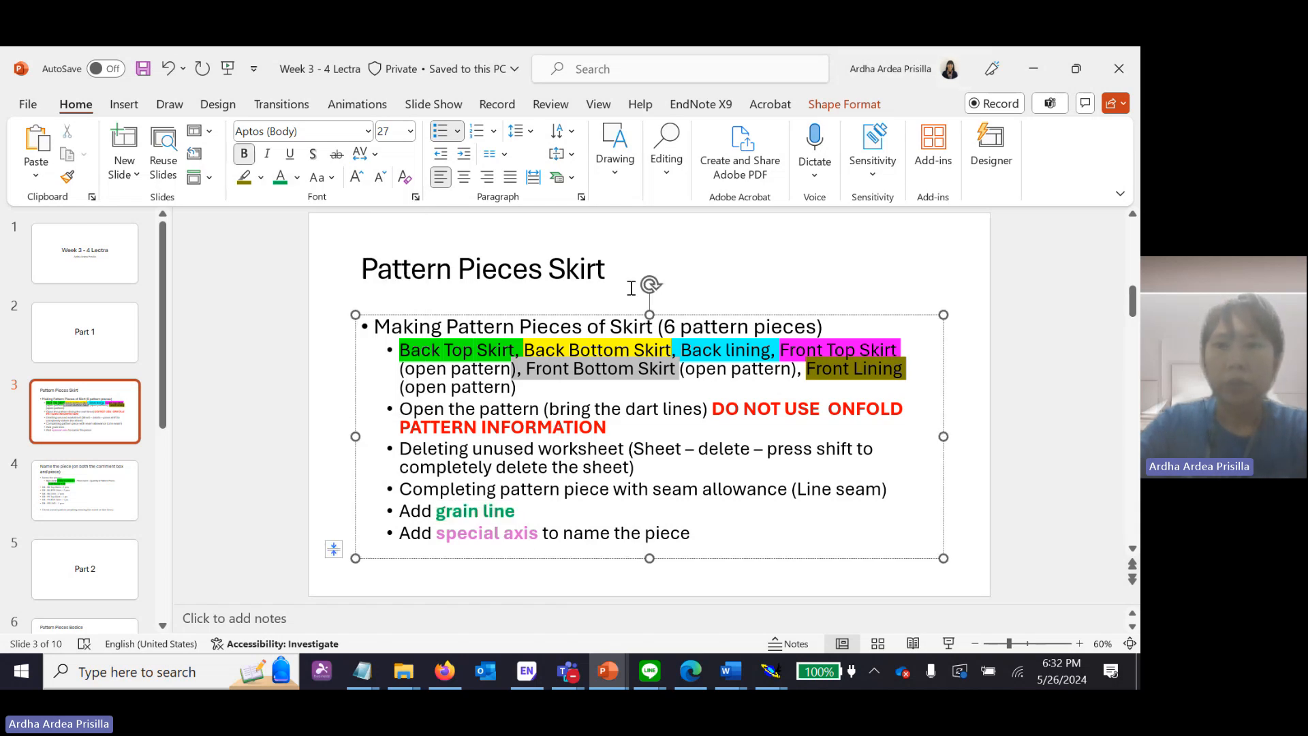
Step: Switch back to Modaris and draw a vertical Special axis 'SPE' on the unfolded front lining piece skirt bl7, beside its grain line
key(alt+Tab)
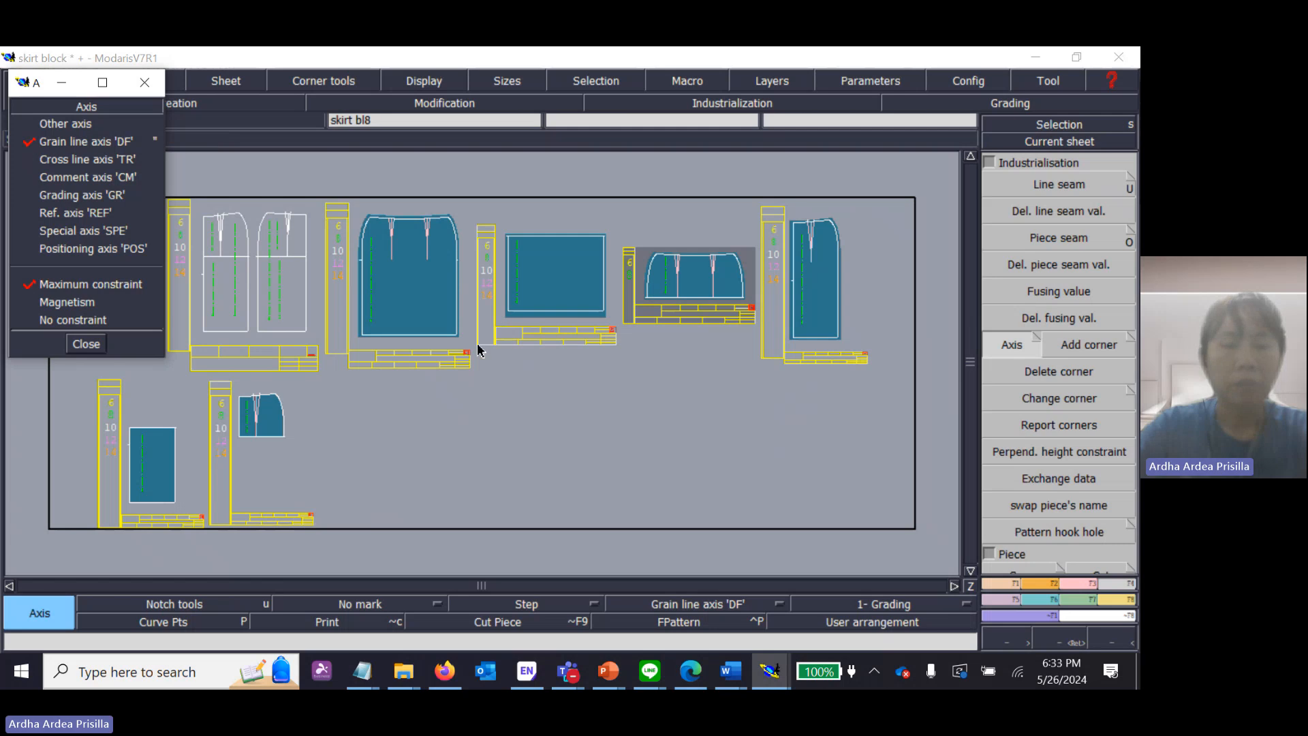
click(114, 234)
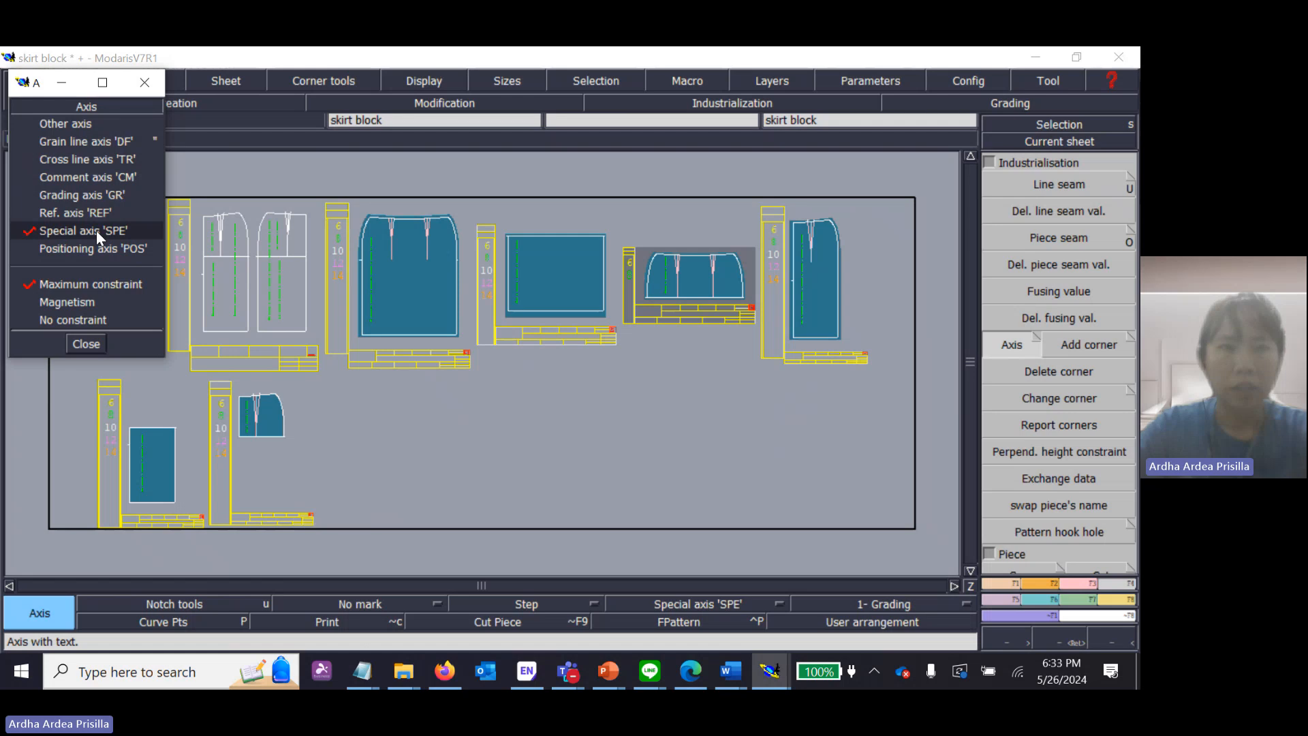
click(402, 239)
click(403, 325)
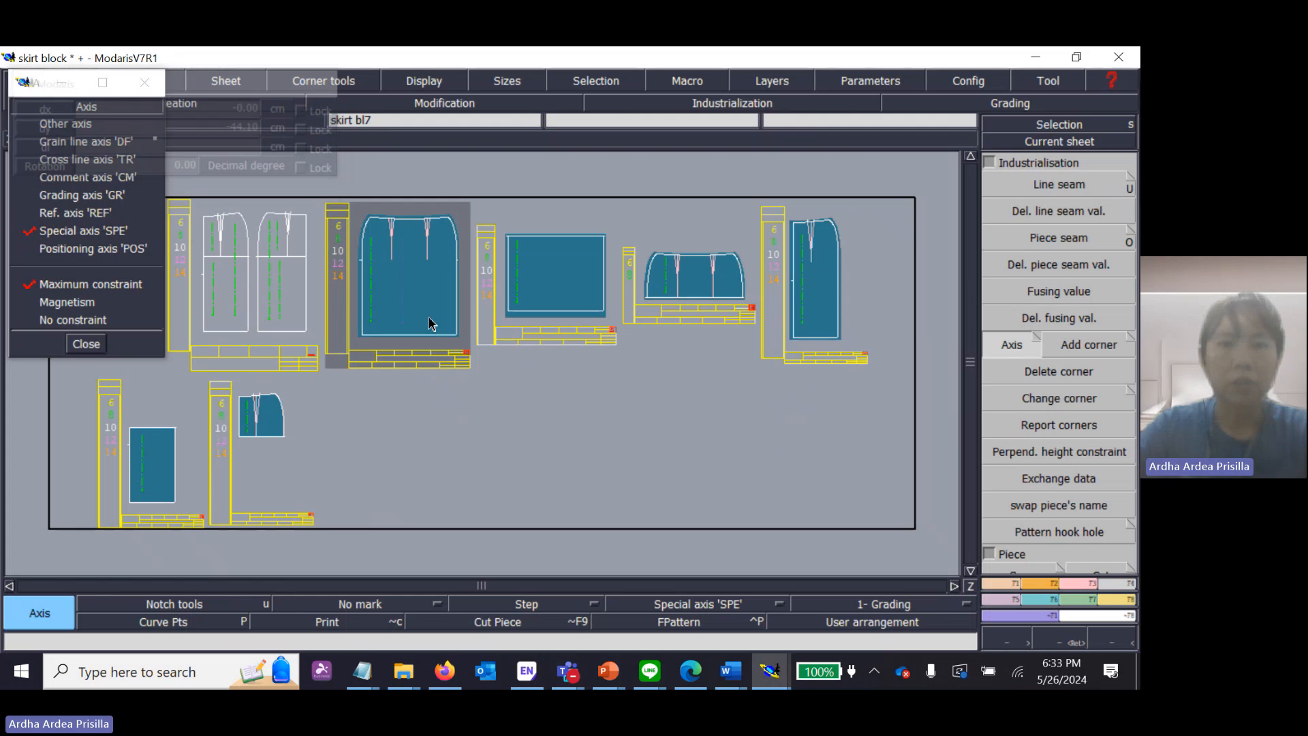
key(Home)
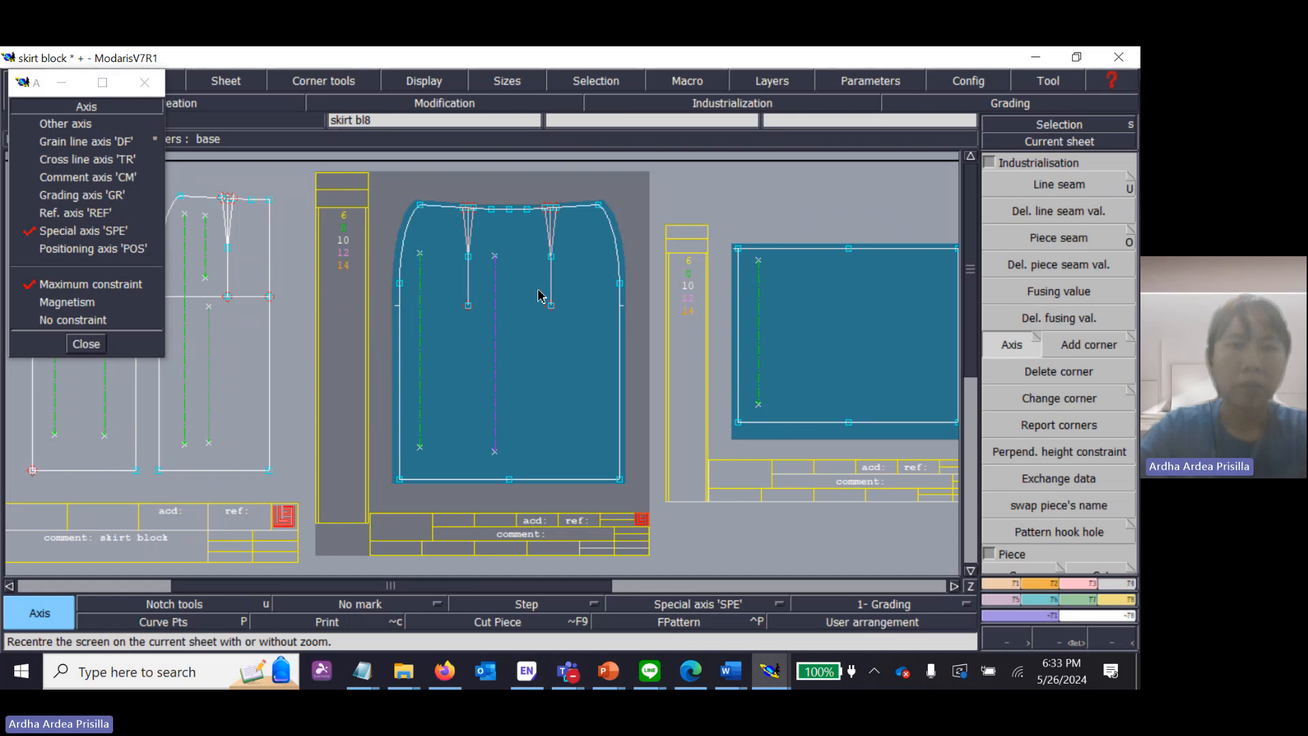
Step: Draw vertical special axes beside the grain lines of the front bottom piece skirt bl8 and the front top piece skirt bl9
key(Page_Down)
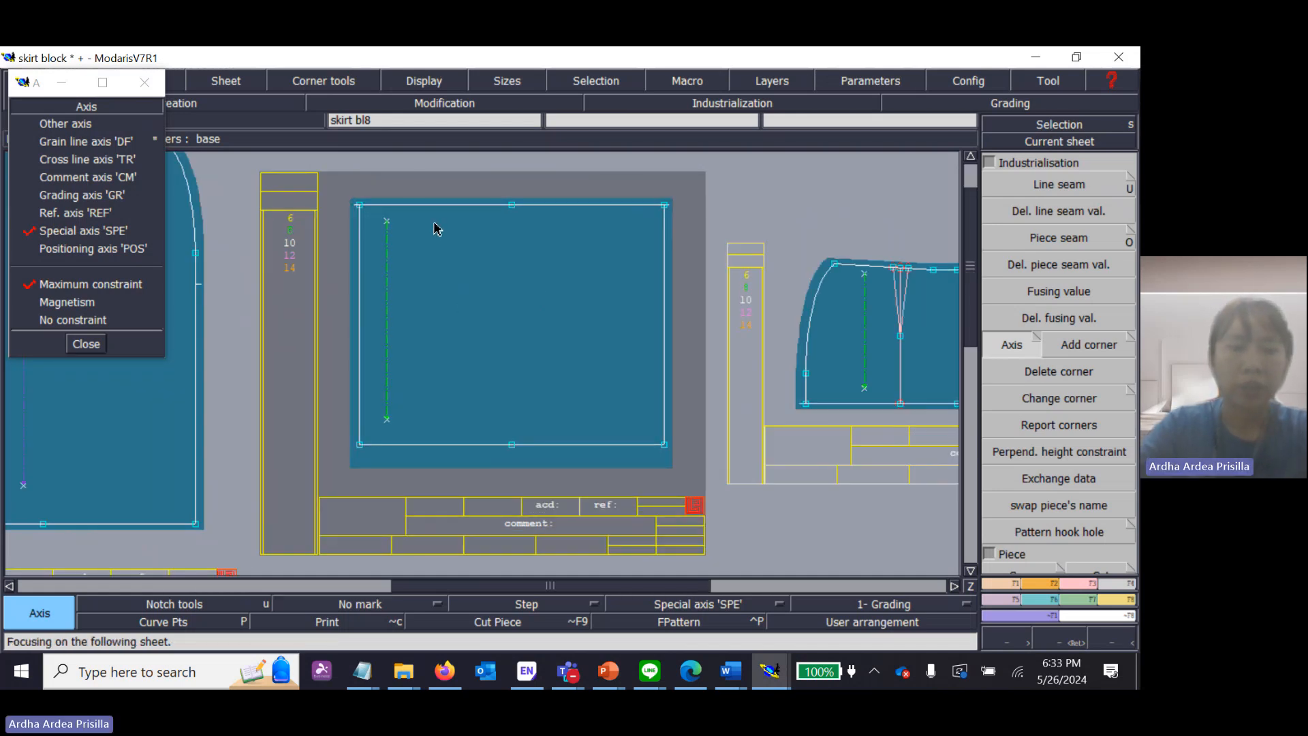
drag(434, 222, 435, 412)
key(Page_Down)
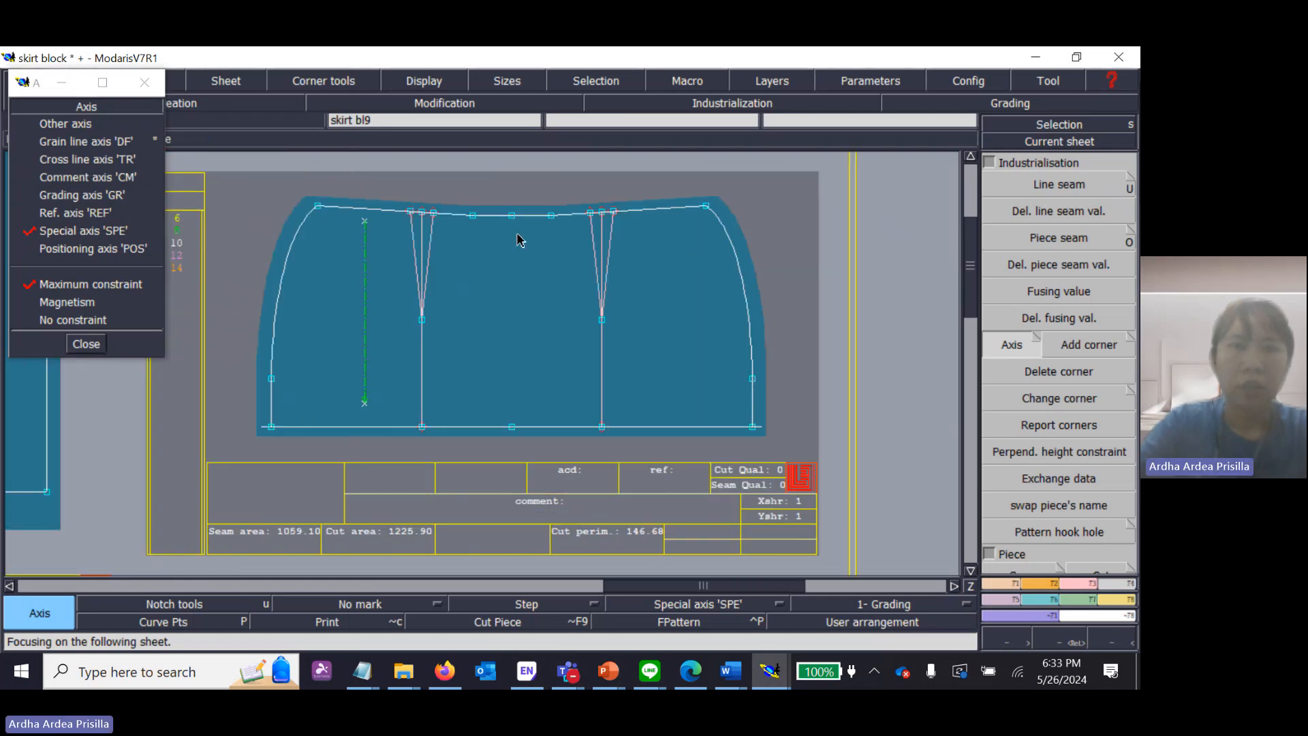
drag(474, 234, 470, 358)
Step: Draw a vertical special axis beside the grain line of the half back lining piece, and go to the back bottom piece sheet
key(Page_Down)
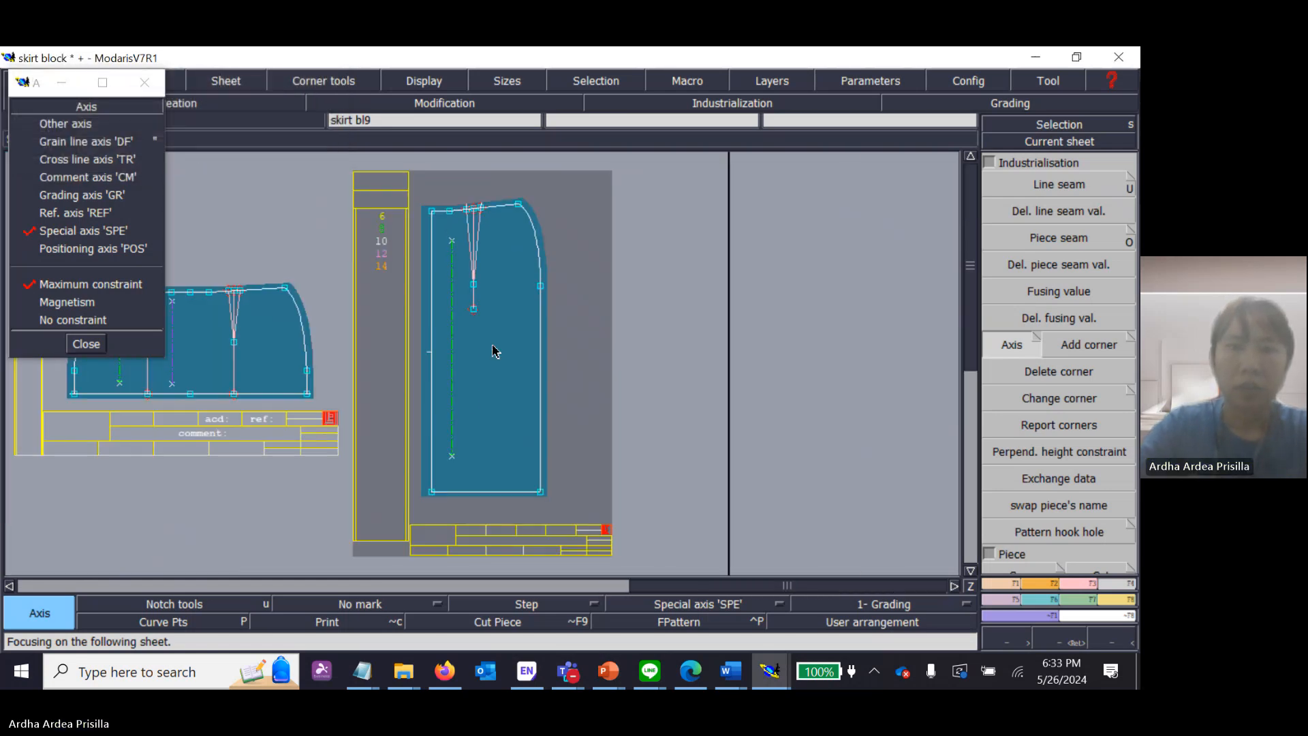
drag(493, 244, 494, 458)
key(Page_Down)
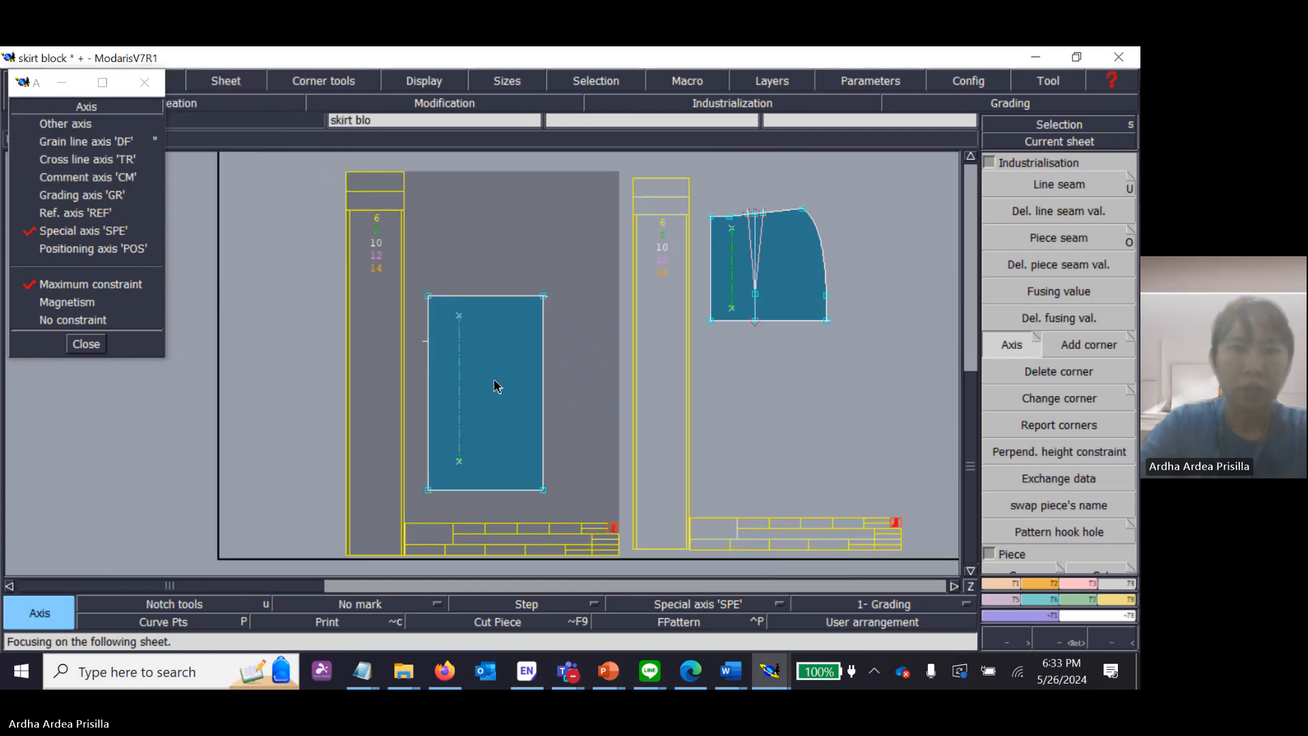
Step: Draw vertical special axes beside the grain lines of the back bottom piece and the back top piece skirt bl3
drag(497, 324, 504, 458)
key(Page_Down)
drag(504, 227, 506, 304)
key(ctrl+z)
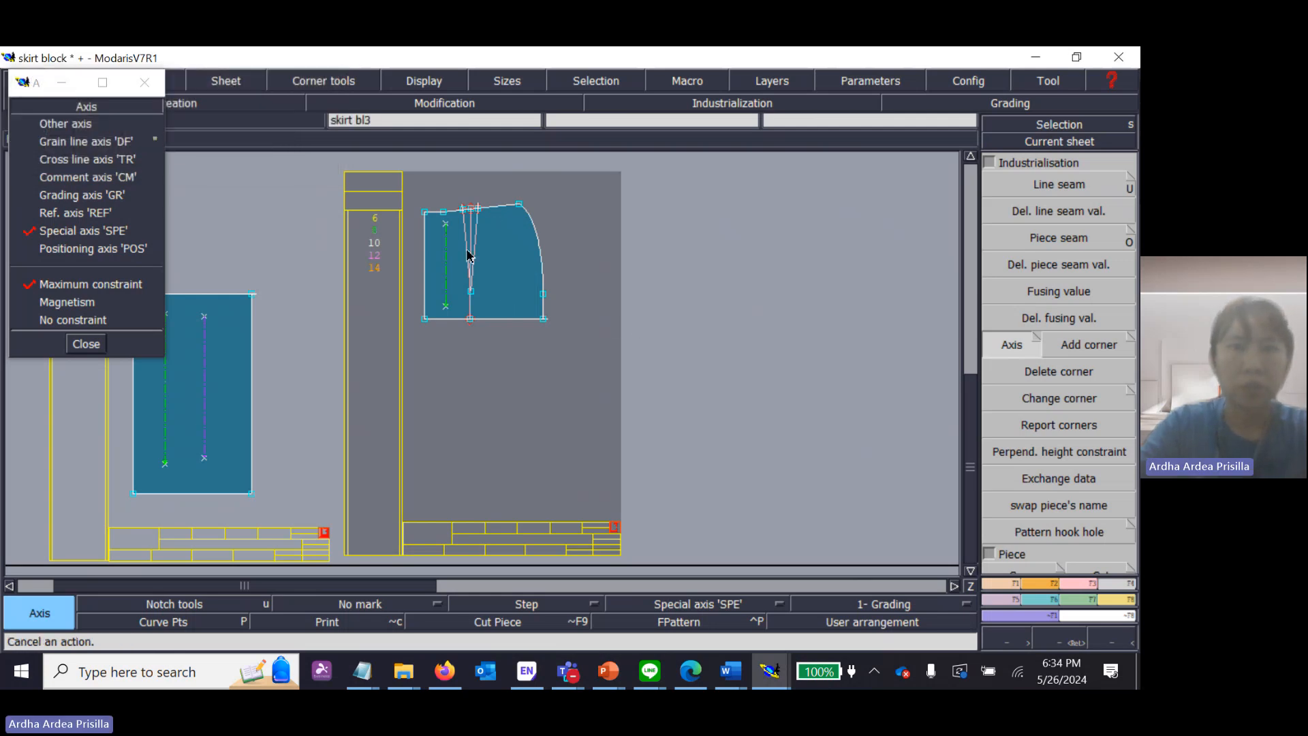
drag(505, 222, 503, 306)
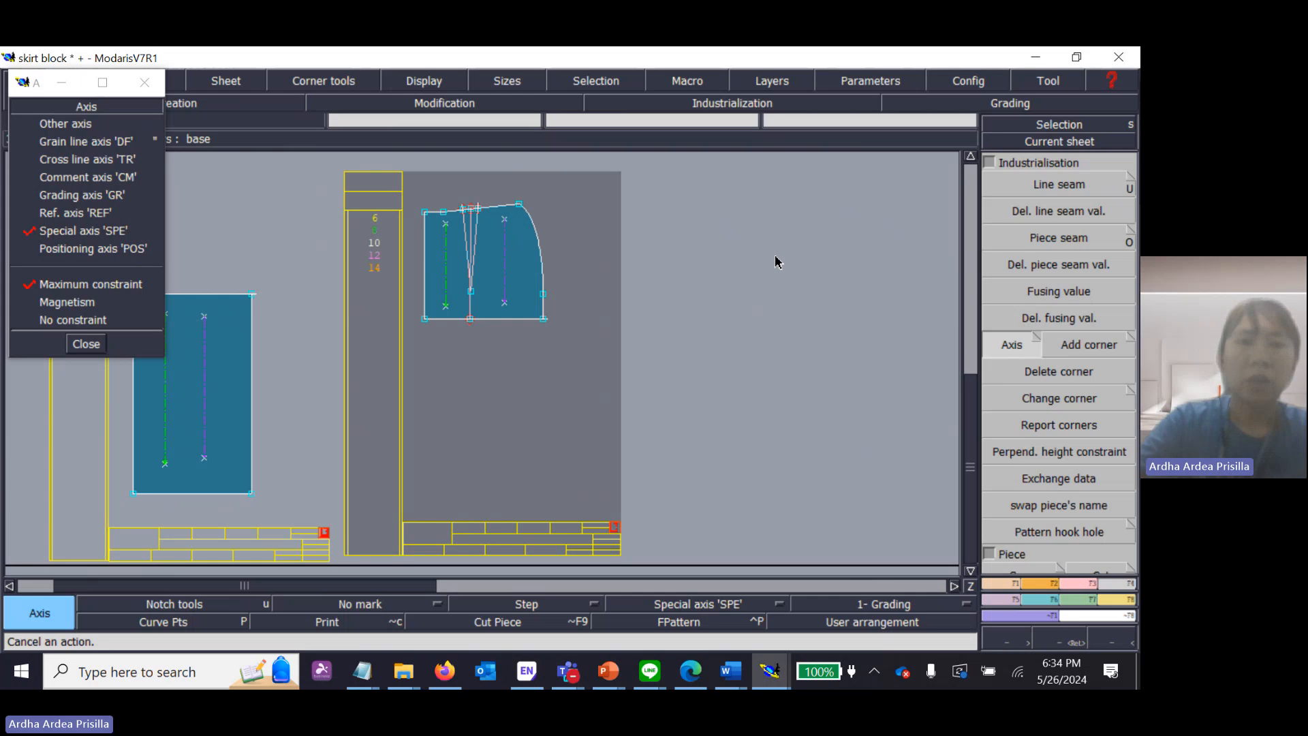
key(j)
key(z)
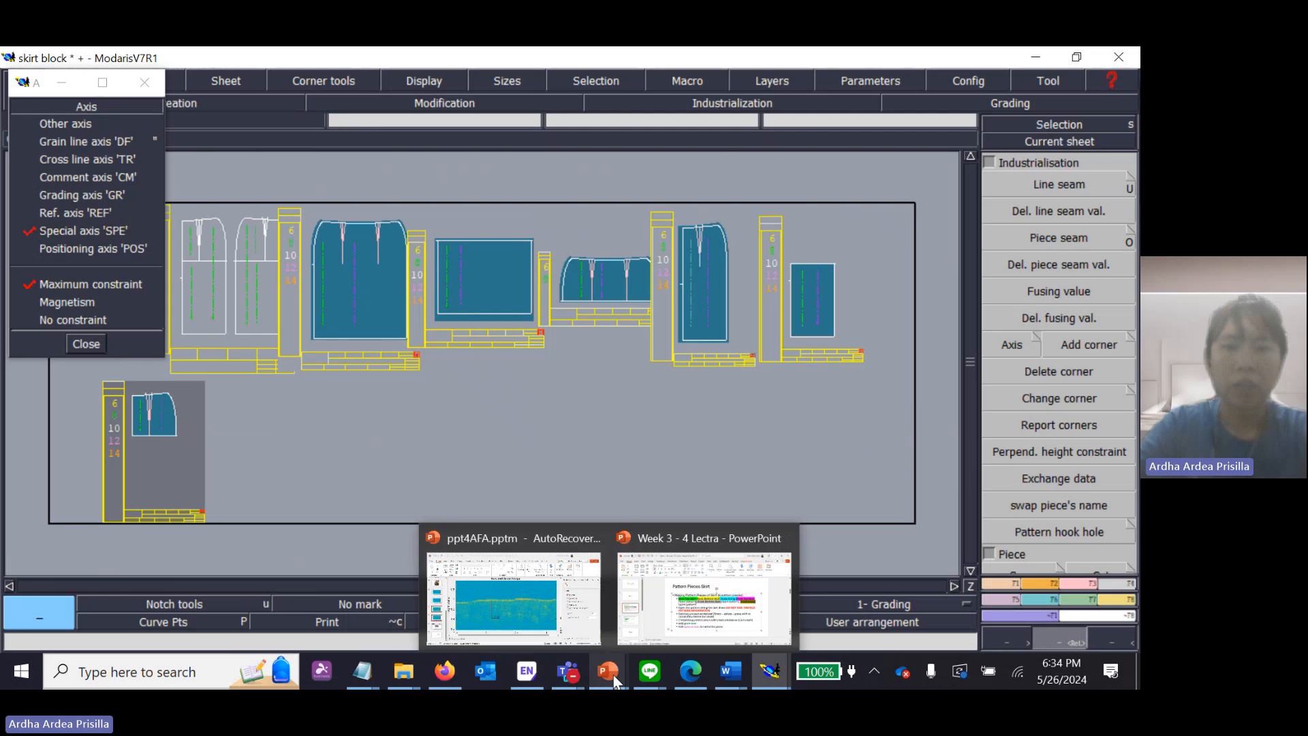
Step: Switch to PowerPoint and review the "Name the piece (on both the comment box and piece)" slide
key(alt+Tab)
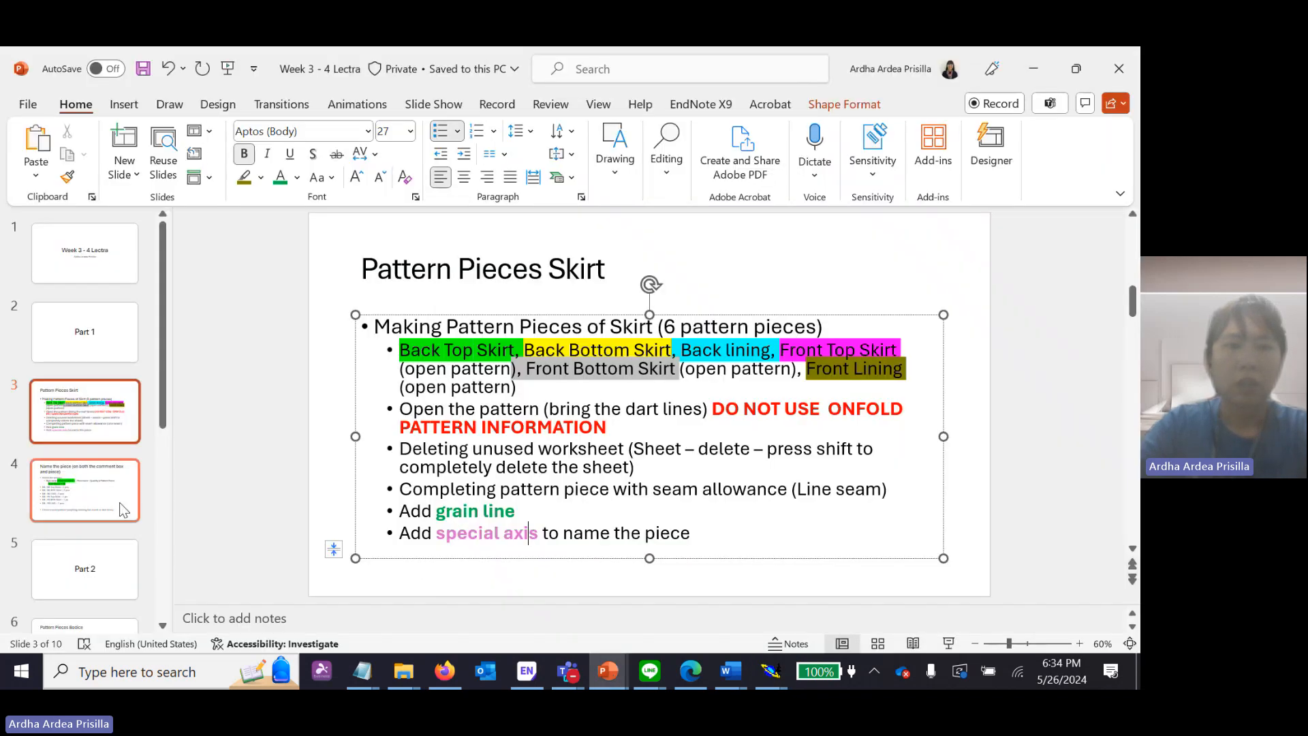
click(75, 492)
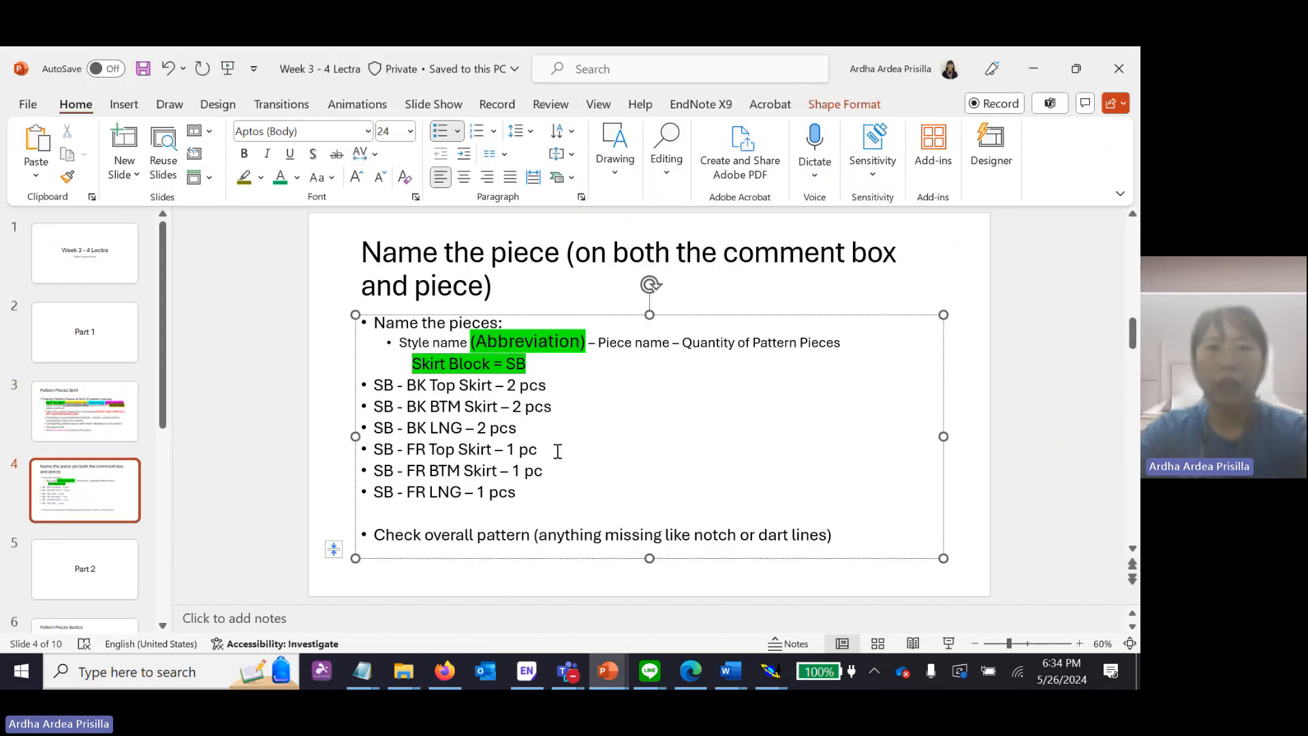
click(513, 293)
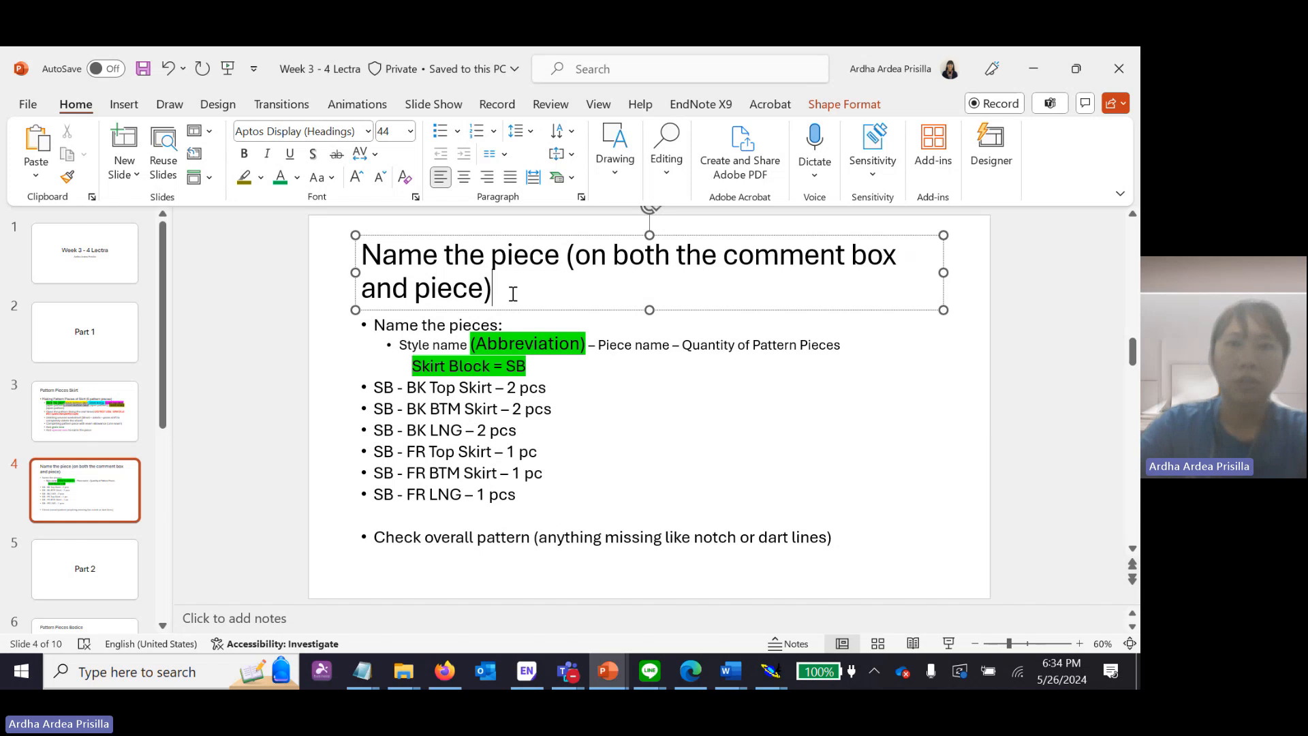
drag(583, 256, 622, 301)
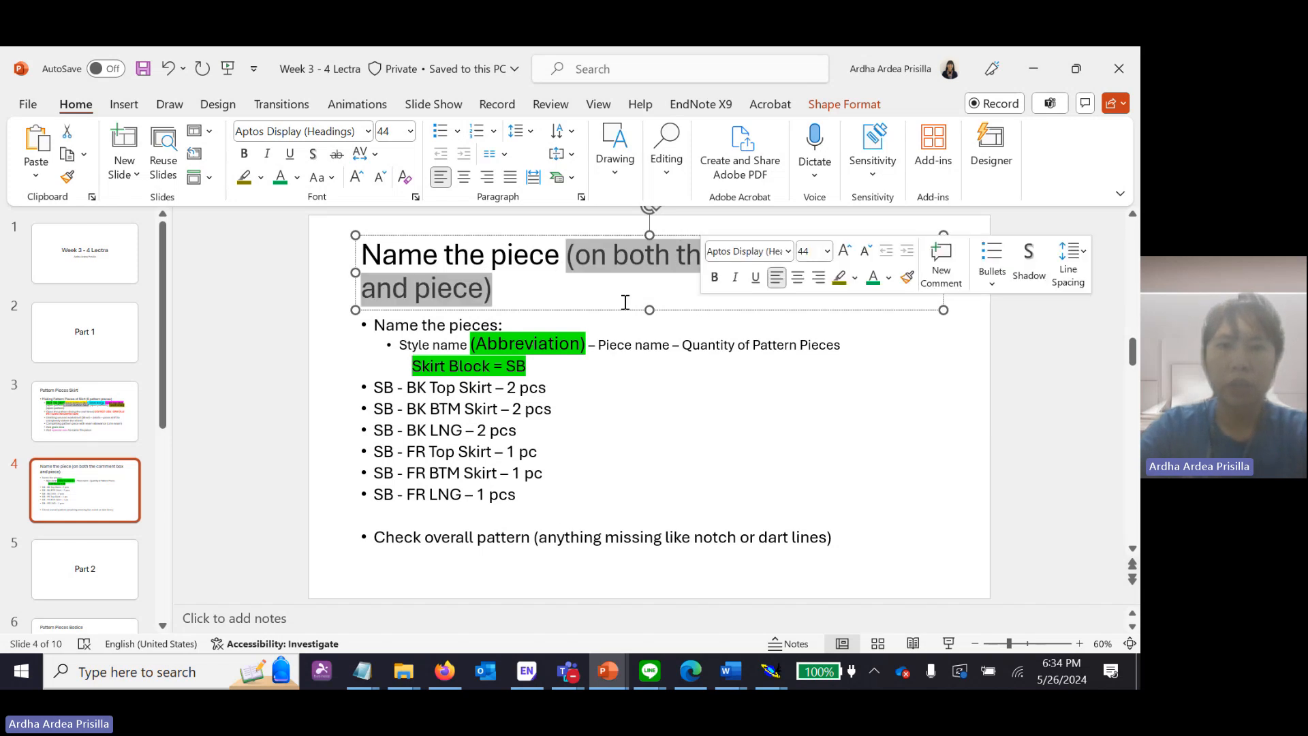
click(570, 287)
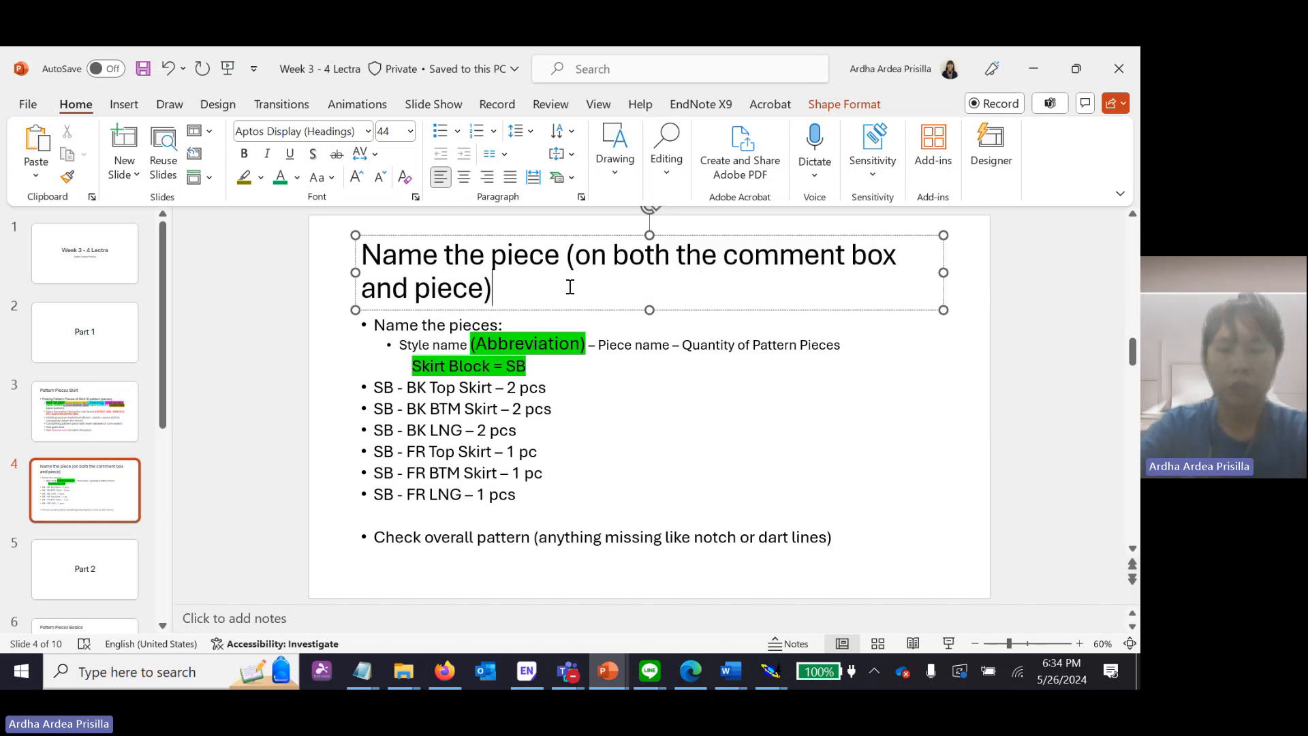
click(603, 365)
click(613, 407)
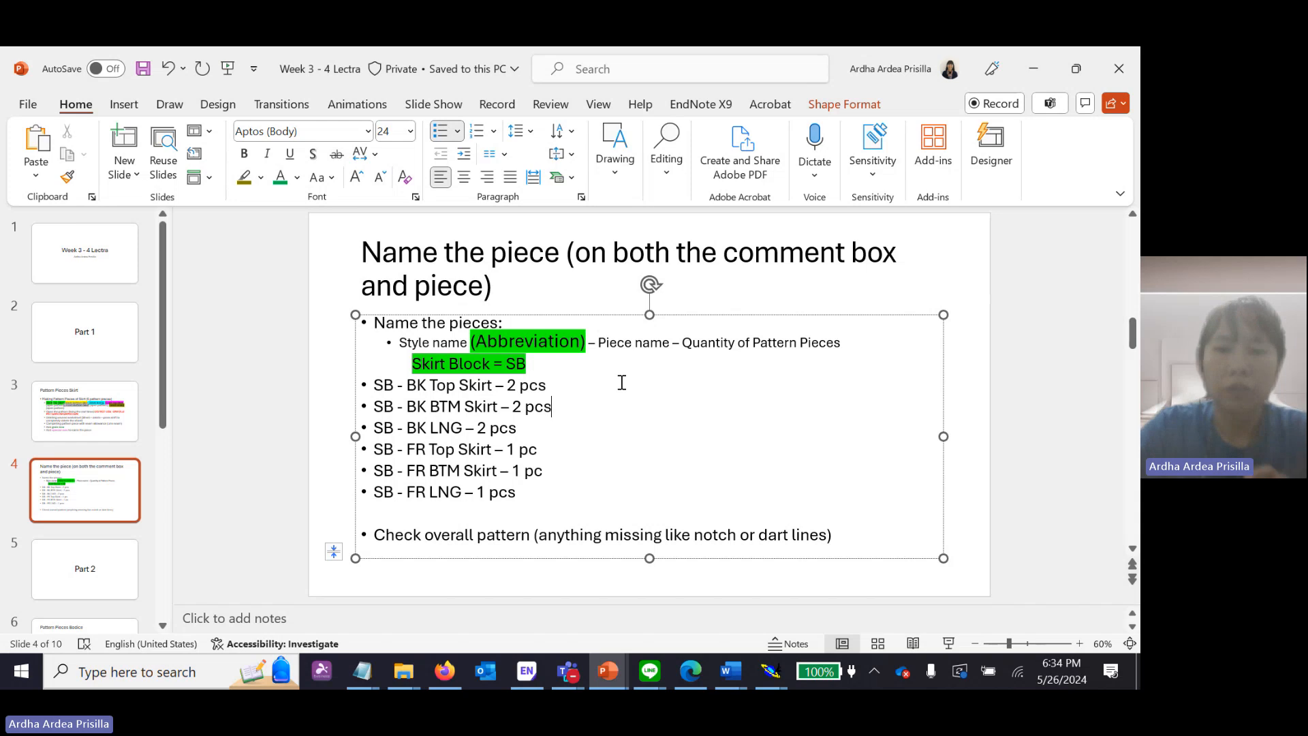
Step: Switch back to Modaris, close the axis options and set the comment of the skirt block base sheet to "Skirt Block"
mouse_move(770, 671)
click(742, 626)
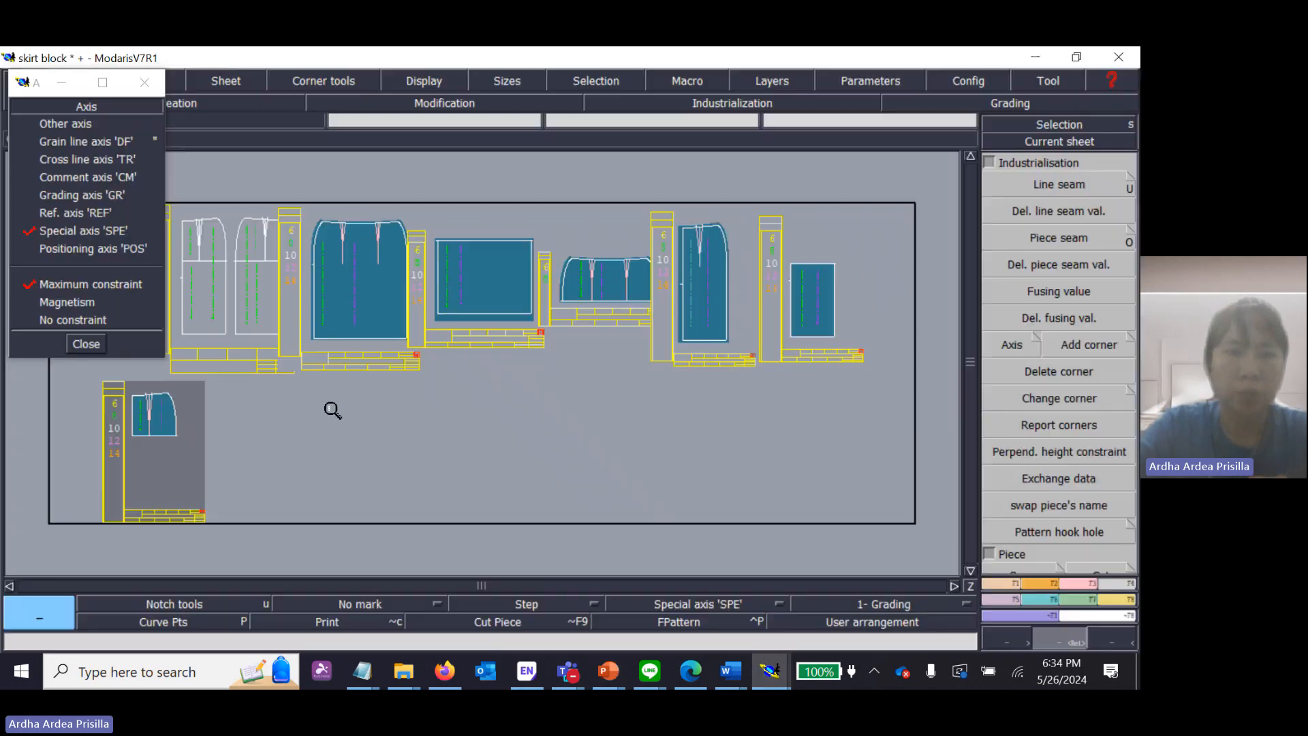
drag(193, 338, 287, 381)
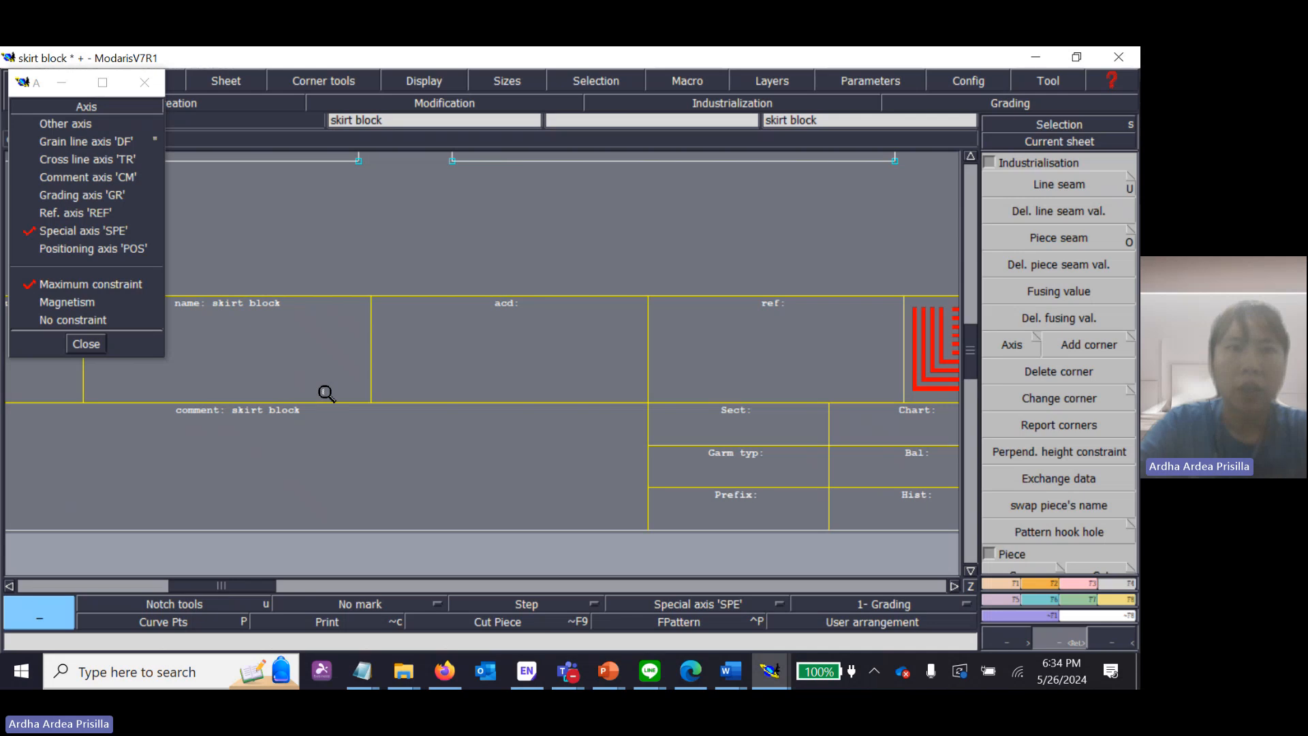
click(86, 344)
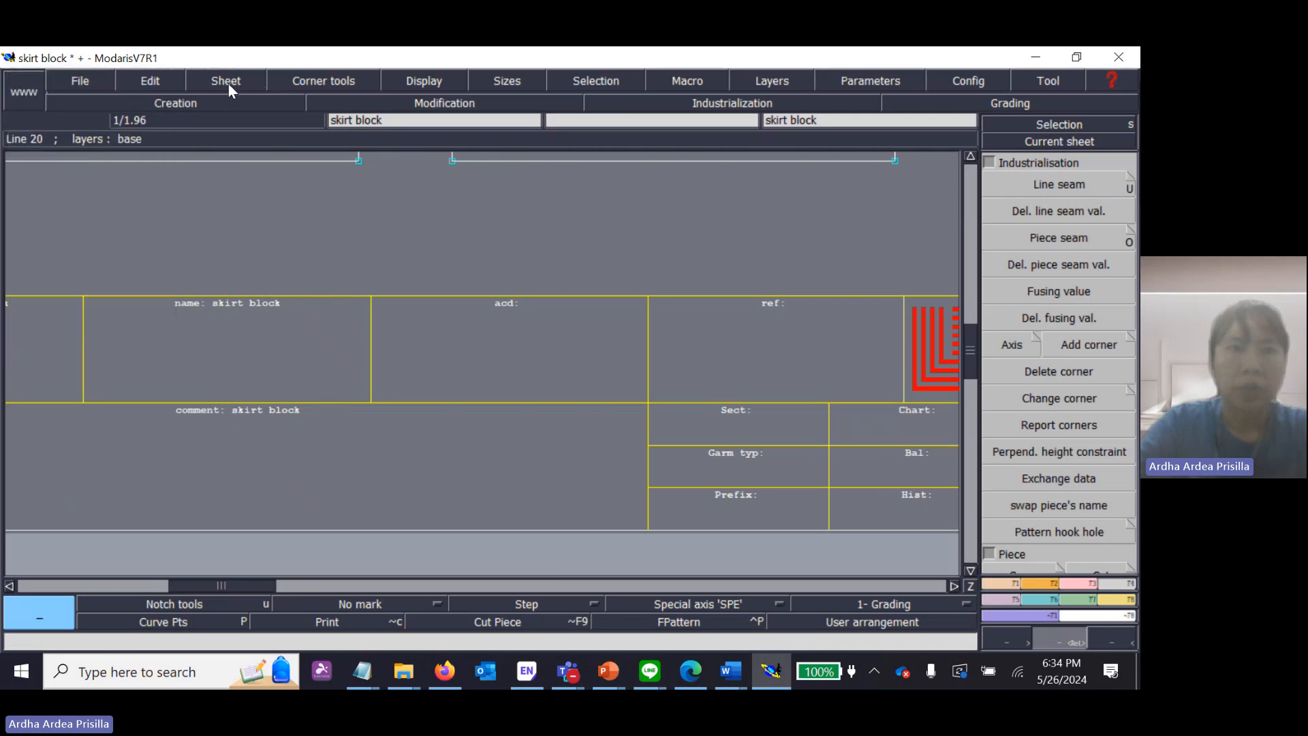
click(158, 83)
click(158, 79)
click(158, 79)
click(164, 99)
click(239, 400)
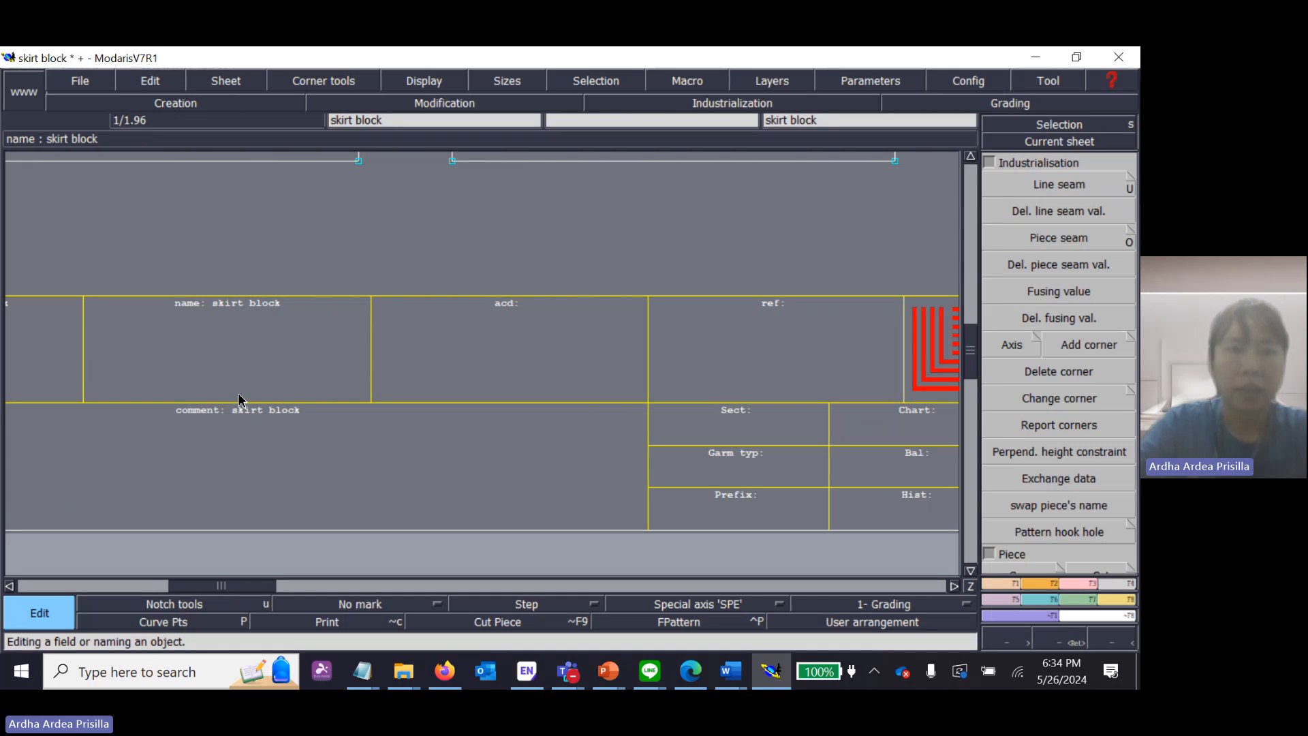
click(244, 411)
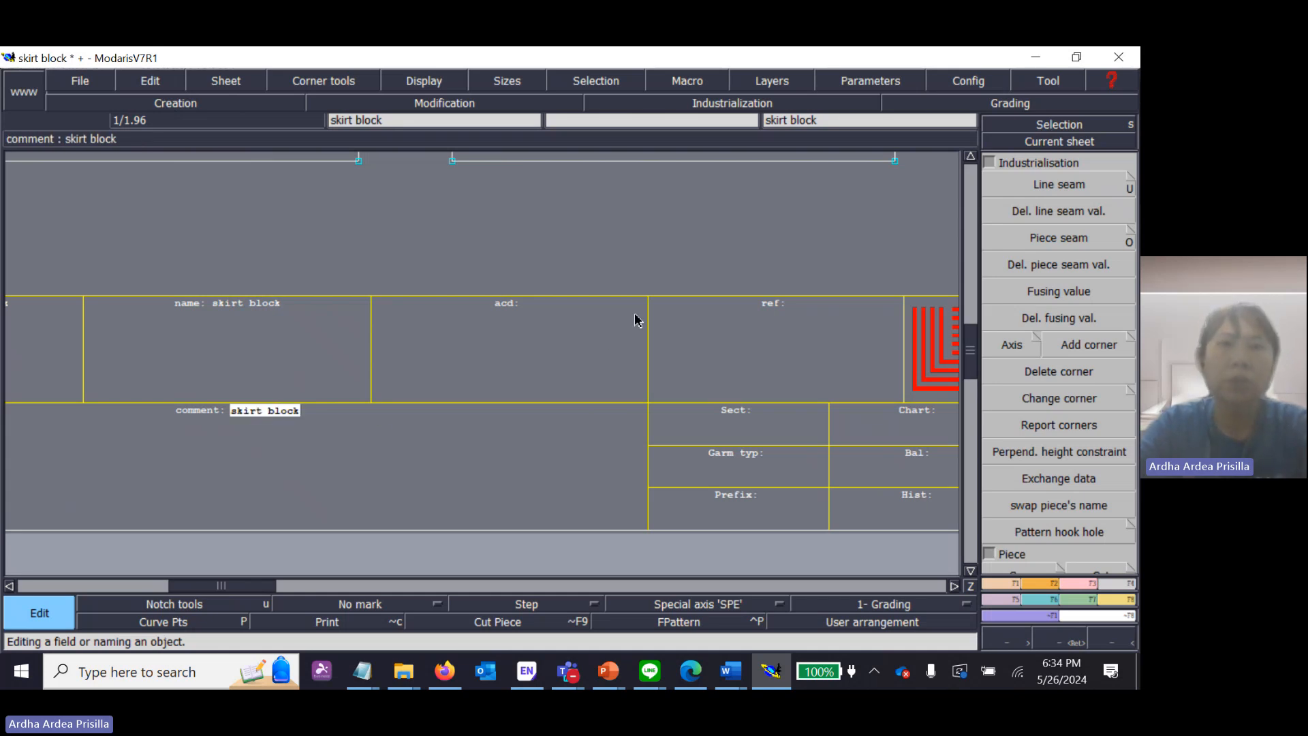
text(Ski)
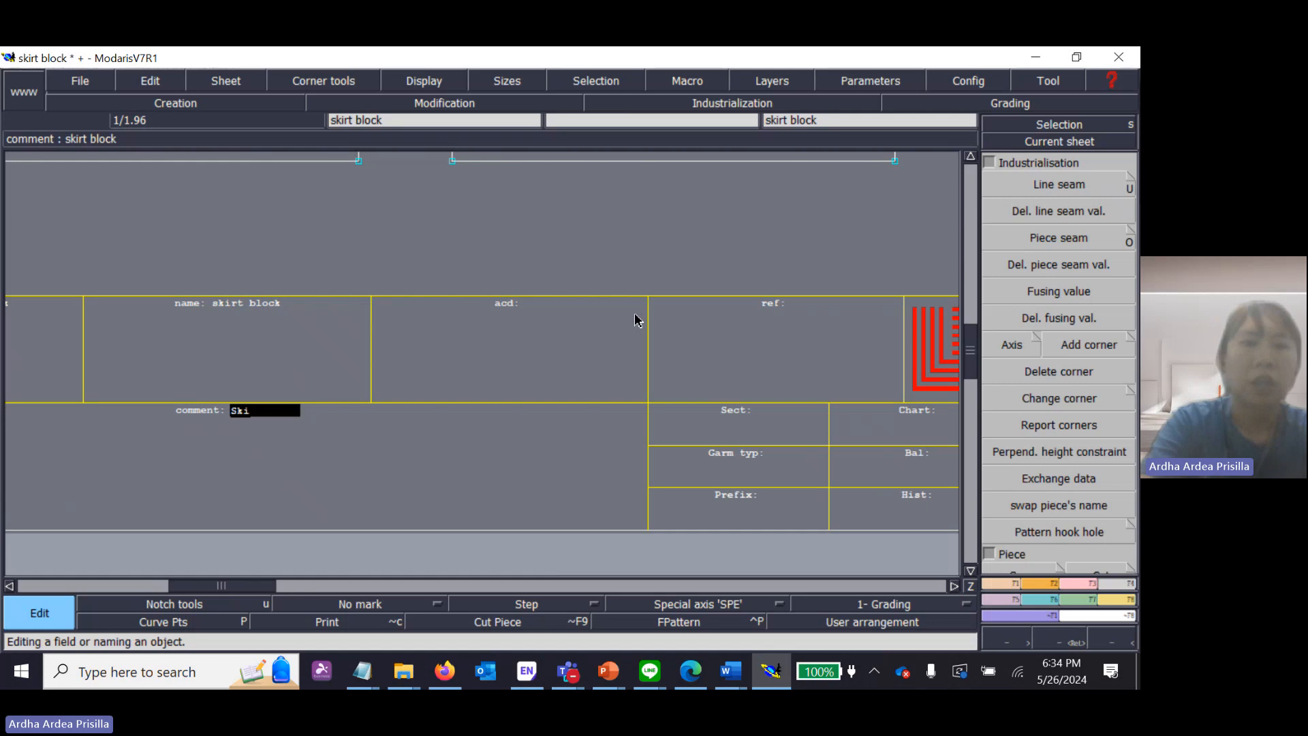
text(rt Block)
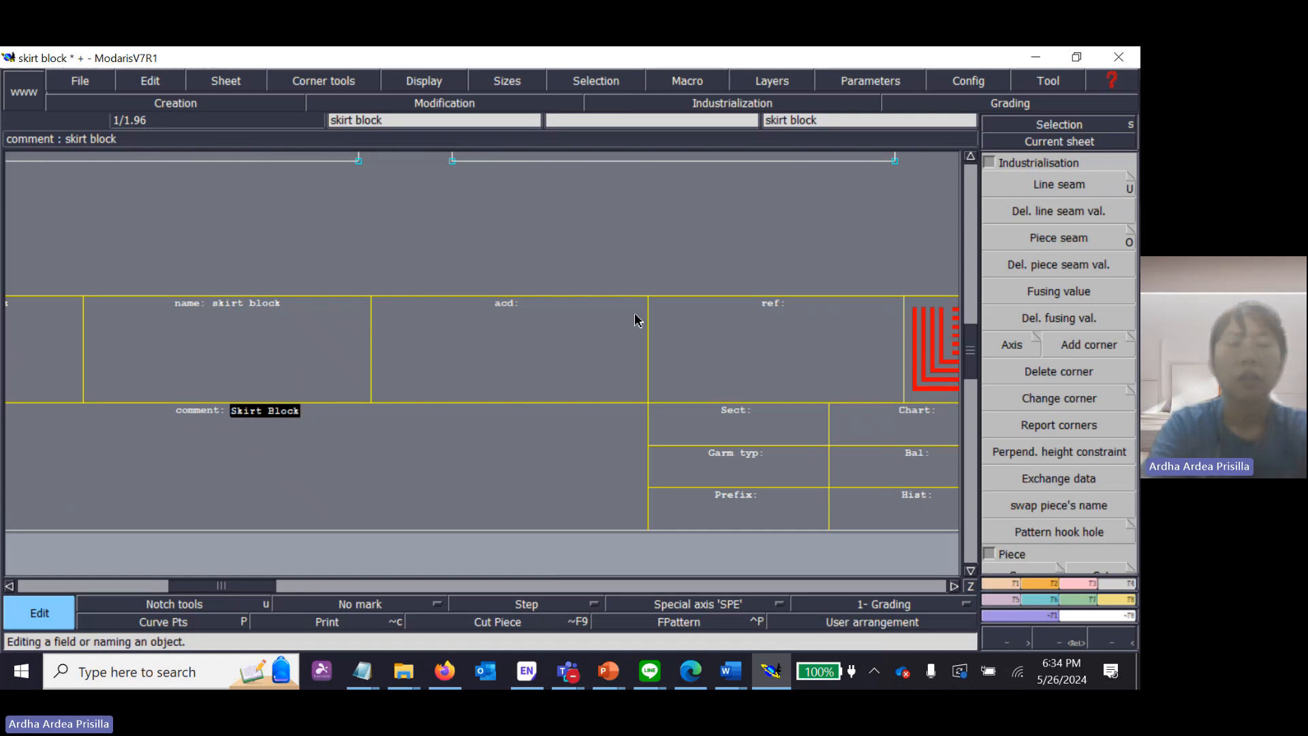
key(Return)
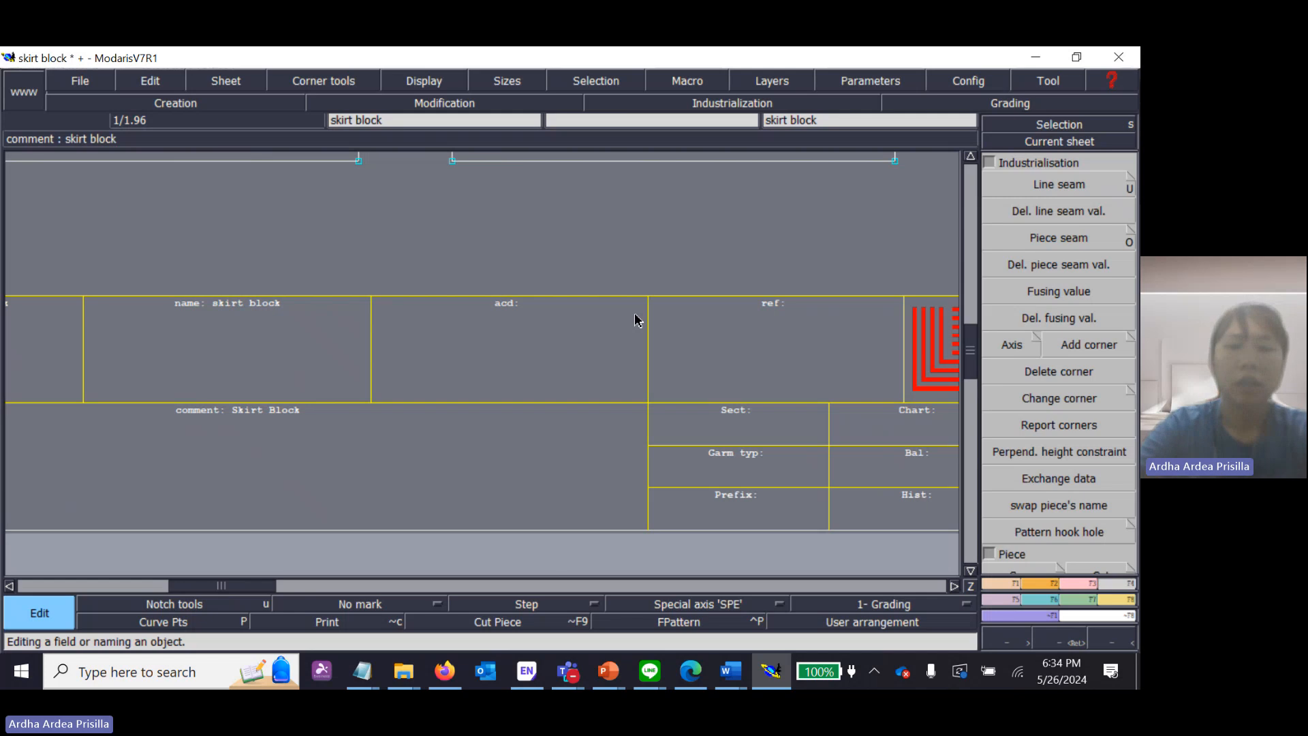
Step: Bring the front lining sheet into view, and examine the abbreviation, piece name and quantity format on PowerPoint's naming slide
key(j)
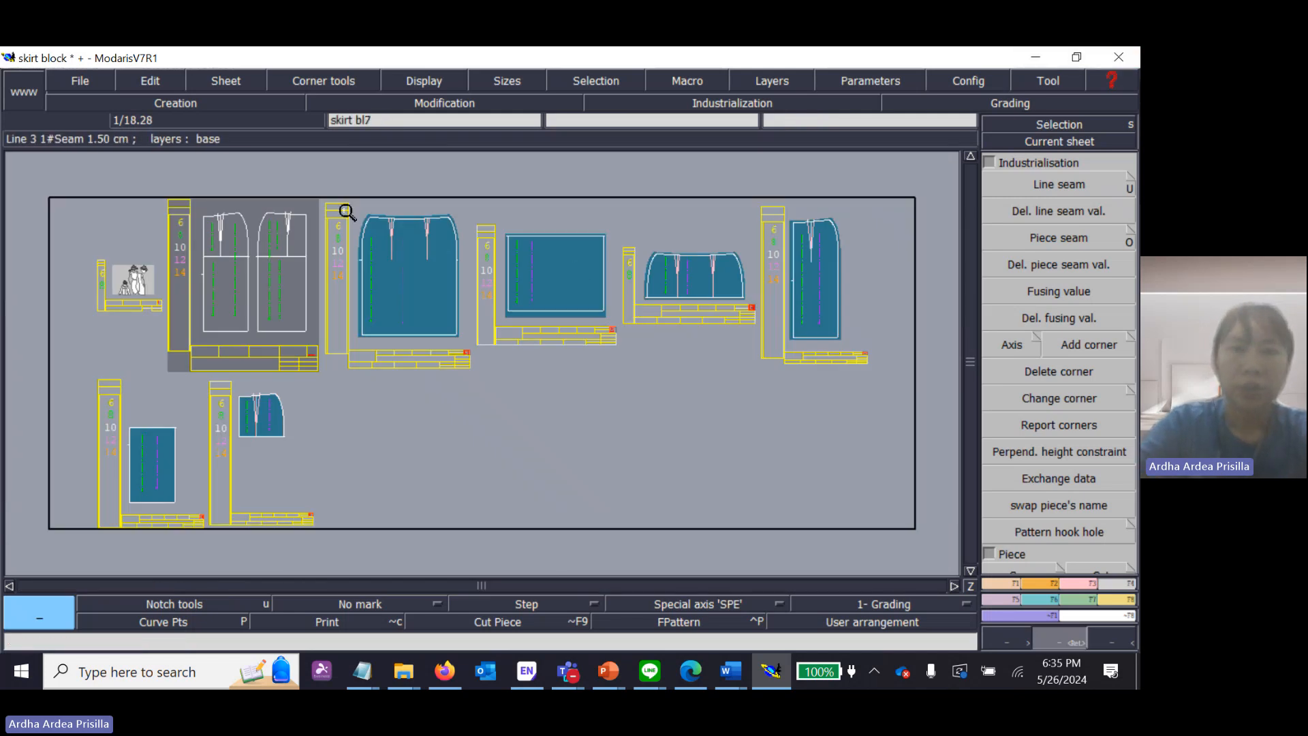
drag(342, 206, 497, 367)
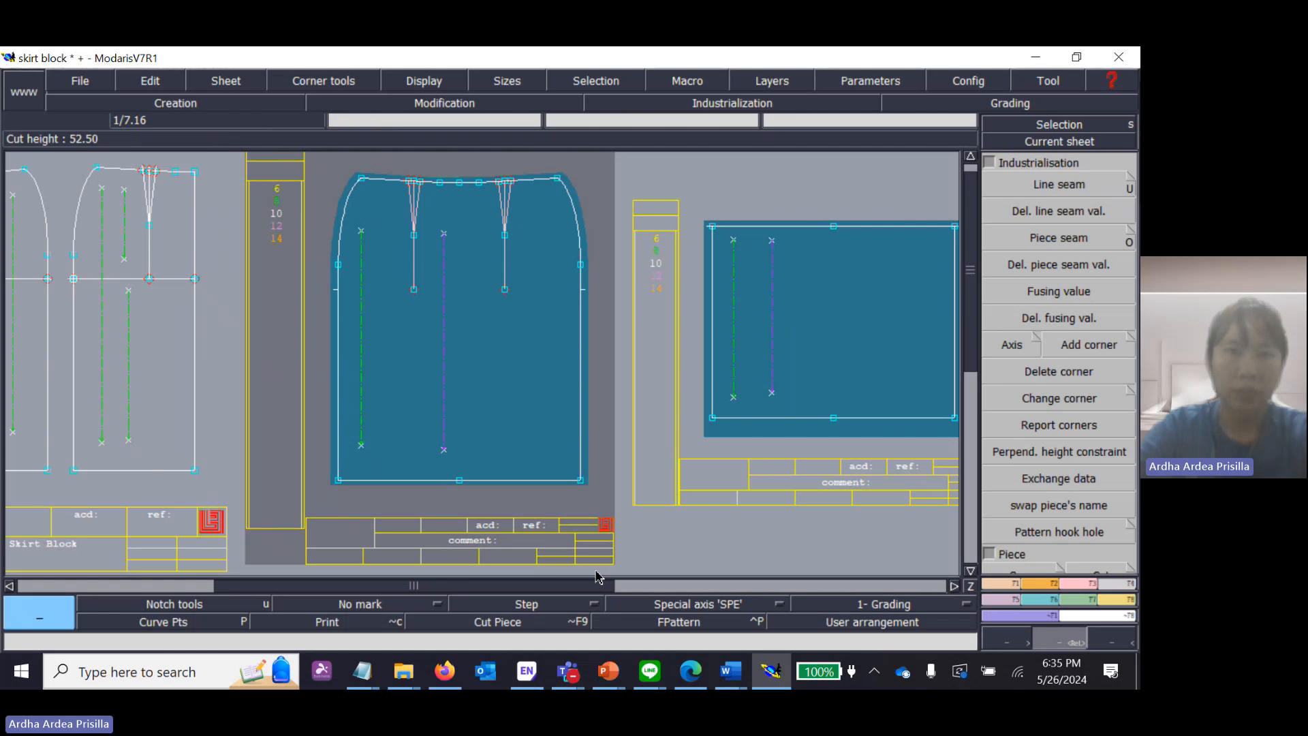
click(608, 671)
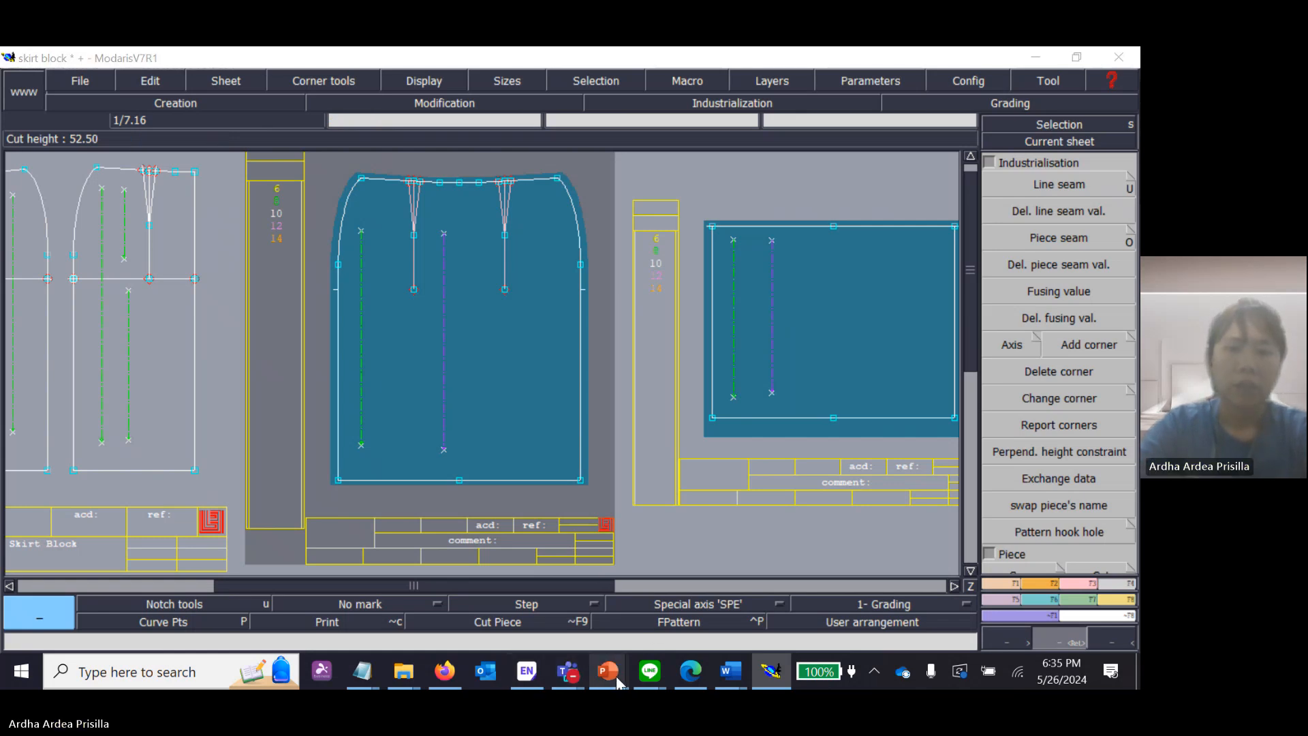
click(718, 608)
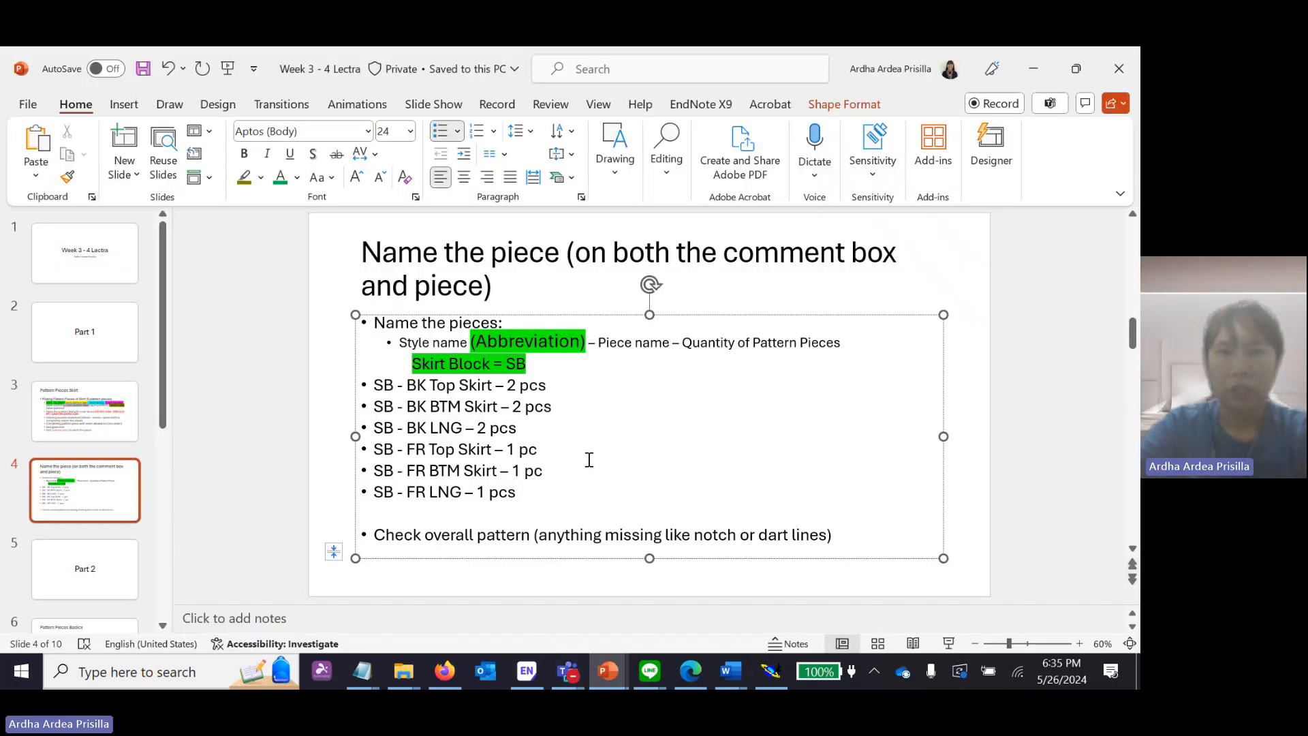
drag(400, 342, 831, 368)
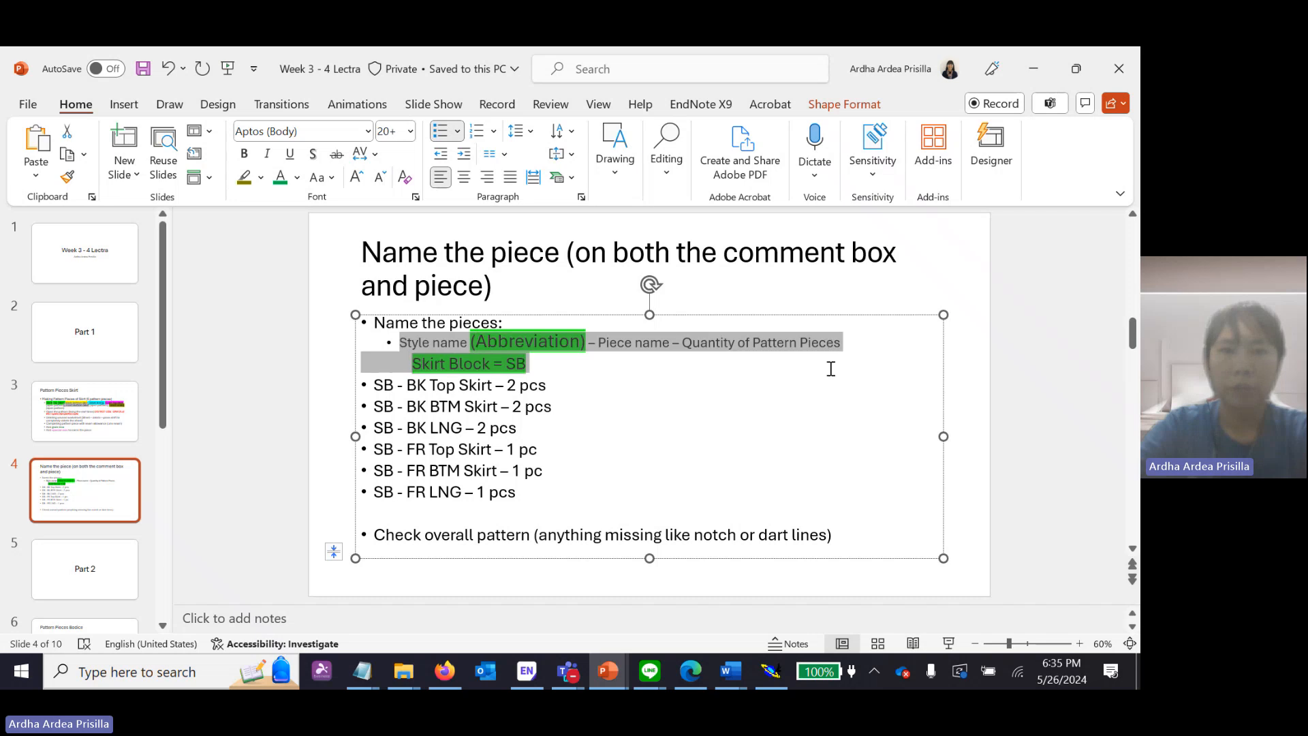
click(620, 468)
drag(399, 343, 469, 343)
click(473, 361)
click(646, 405)
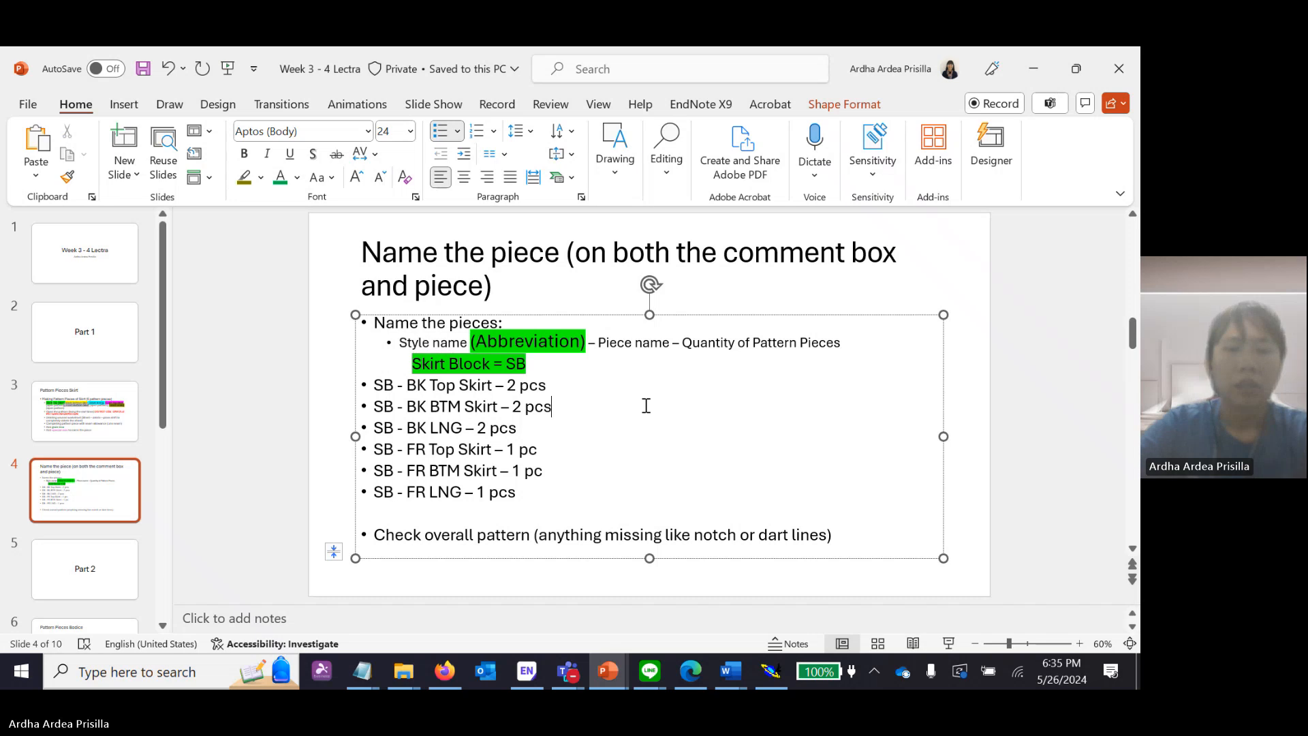
drag(472, 340, 585, 341)
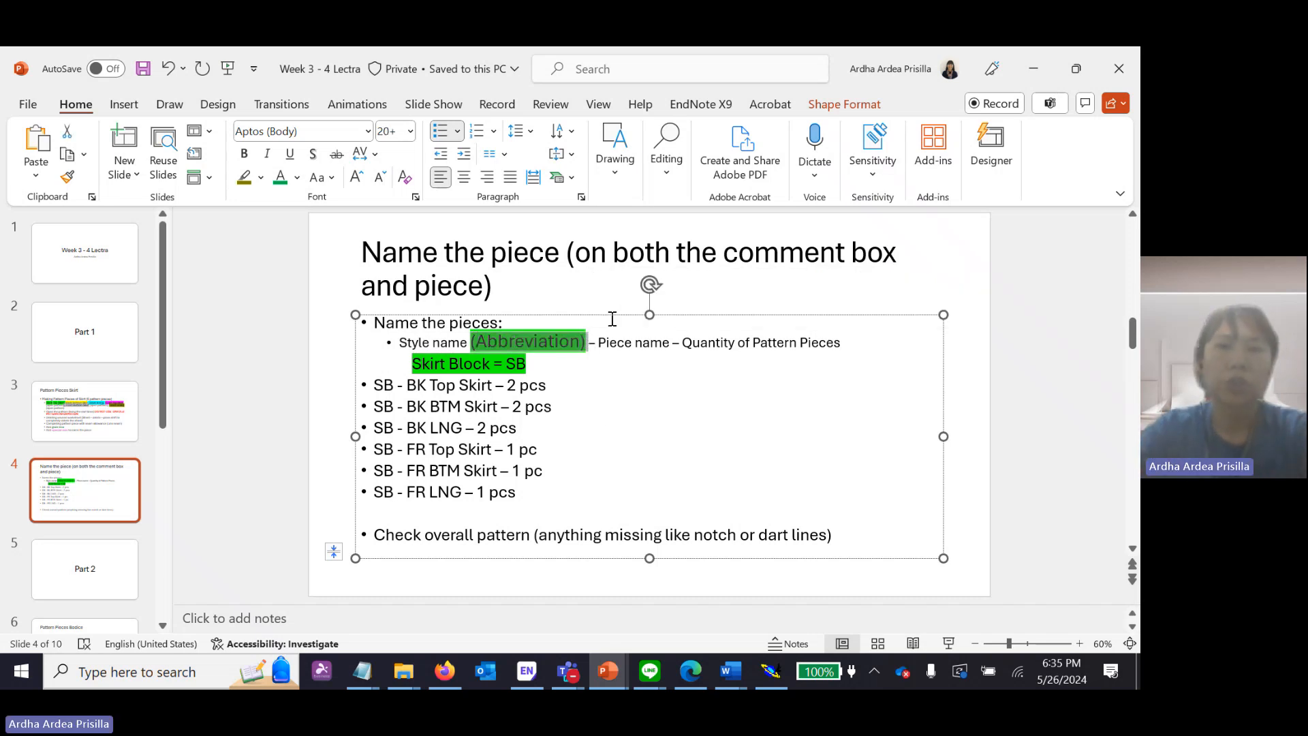
click(565, 405)
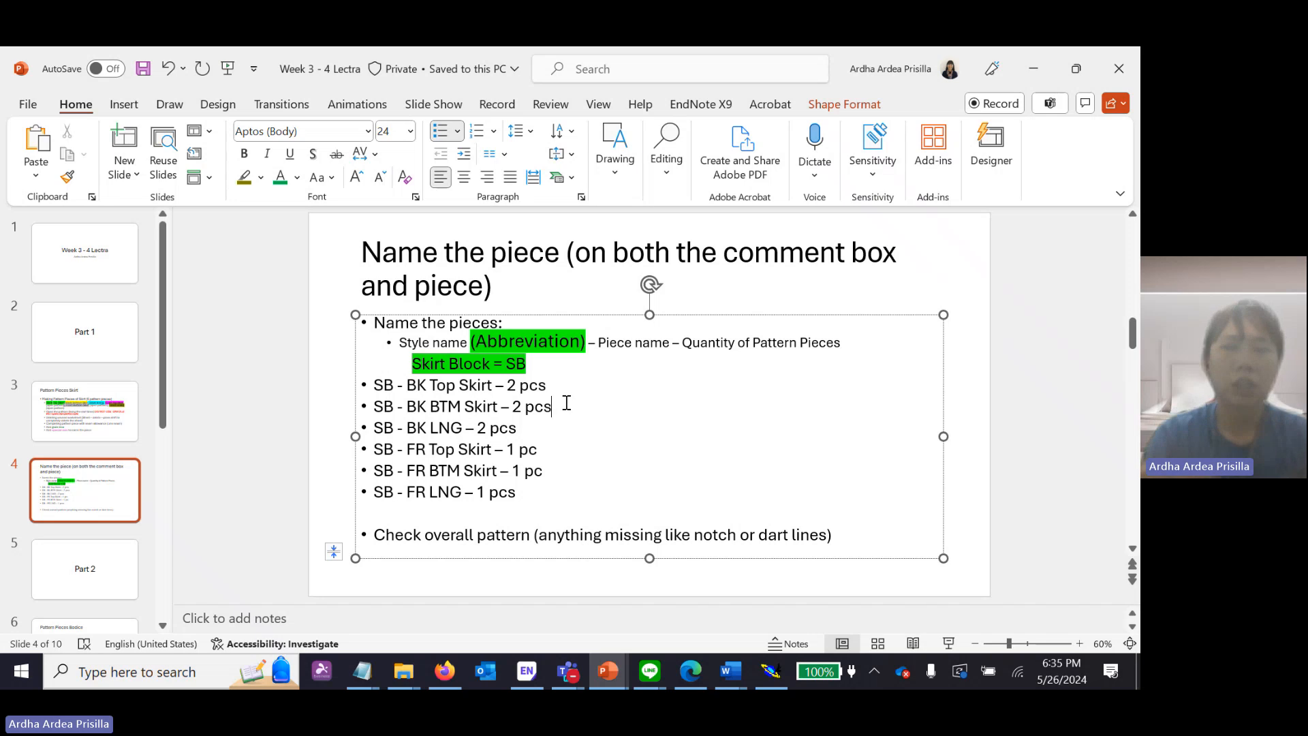
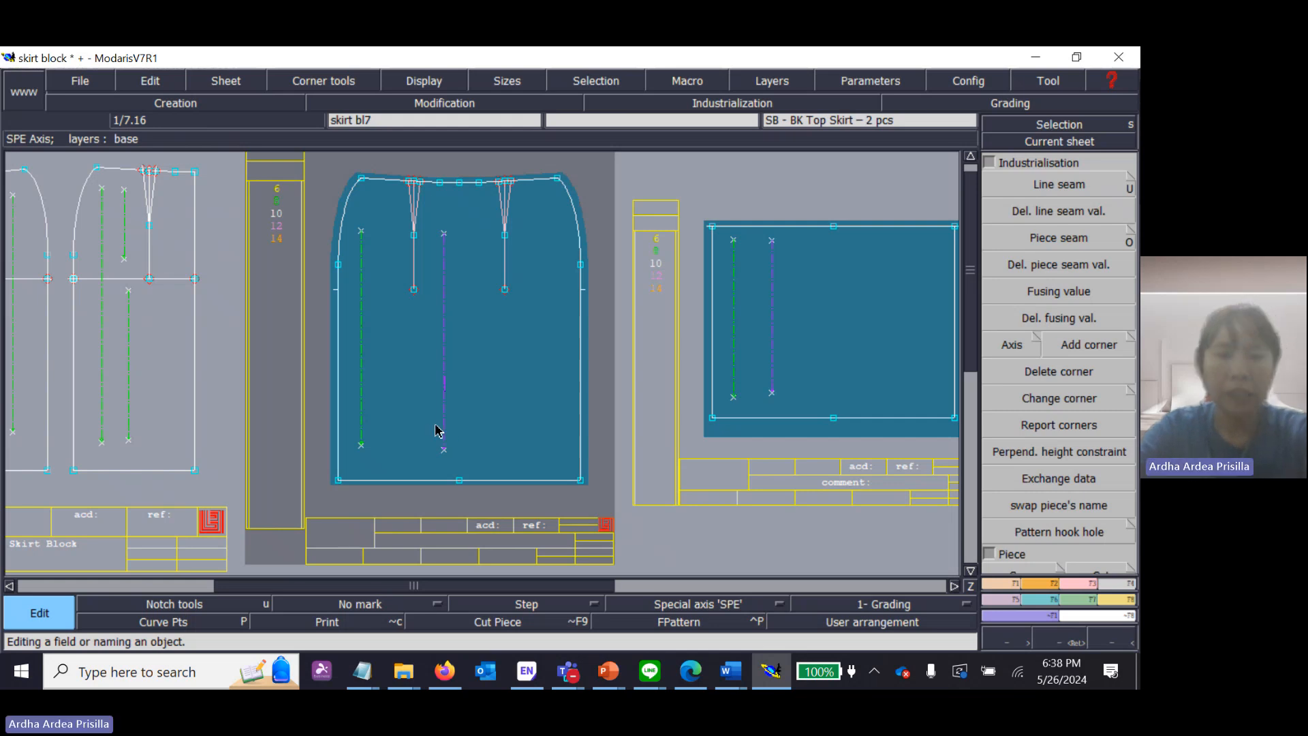
Step: Try to enter "SB - BK Top Skirt – 2 pcs" as the name on the front lining piece's special axis
text(SB - BK Top Skirt – 2 pcs)
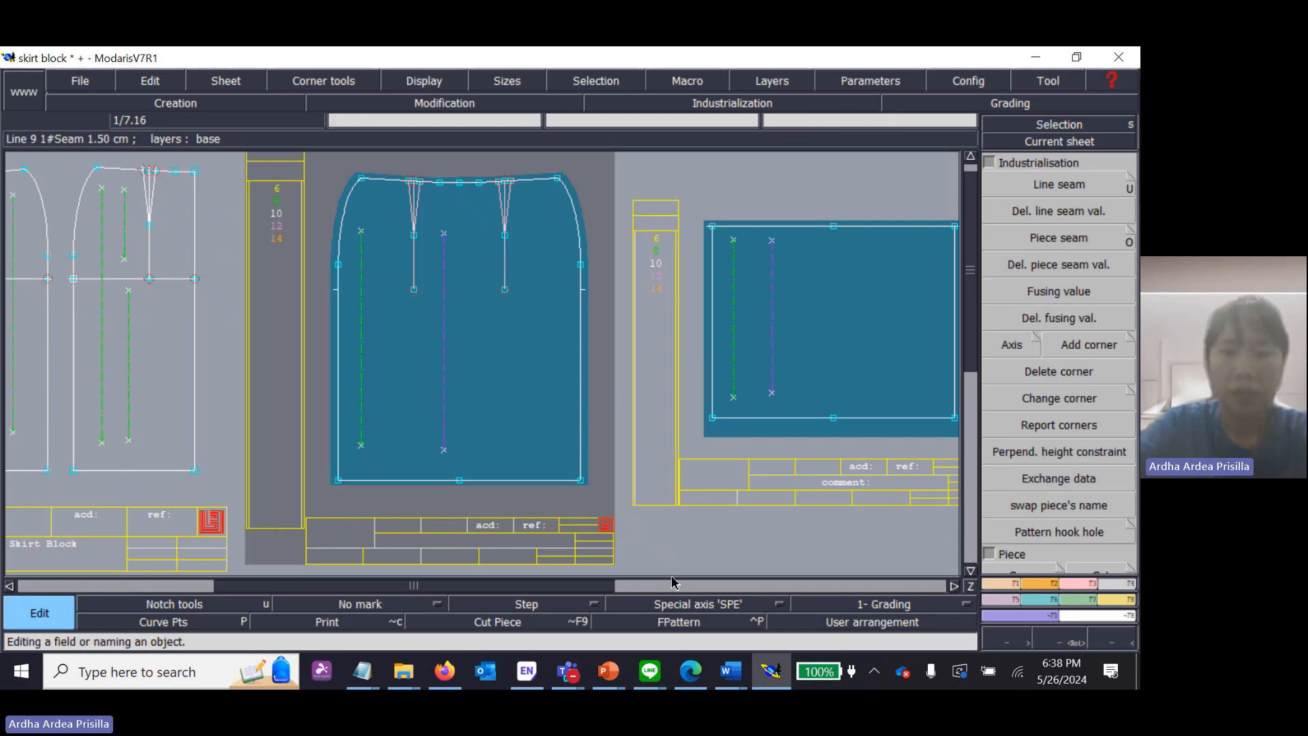
Step: Copy the front lining name "SB - FR LNG – 1 pcs" from the naming slide in PowerPoint, and return to Modaris
mouse_move(742, 683)
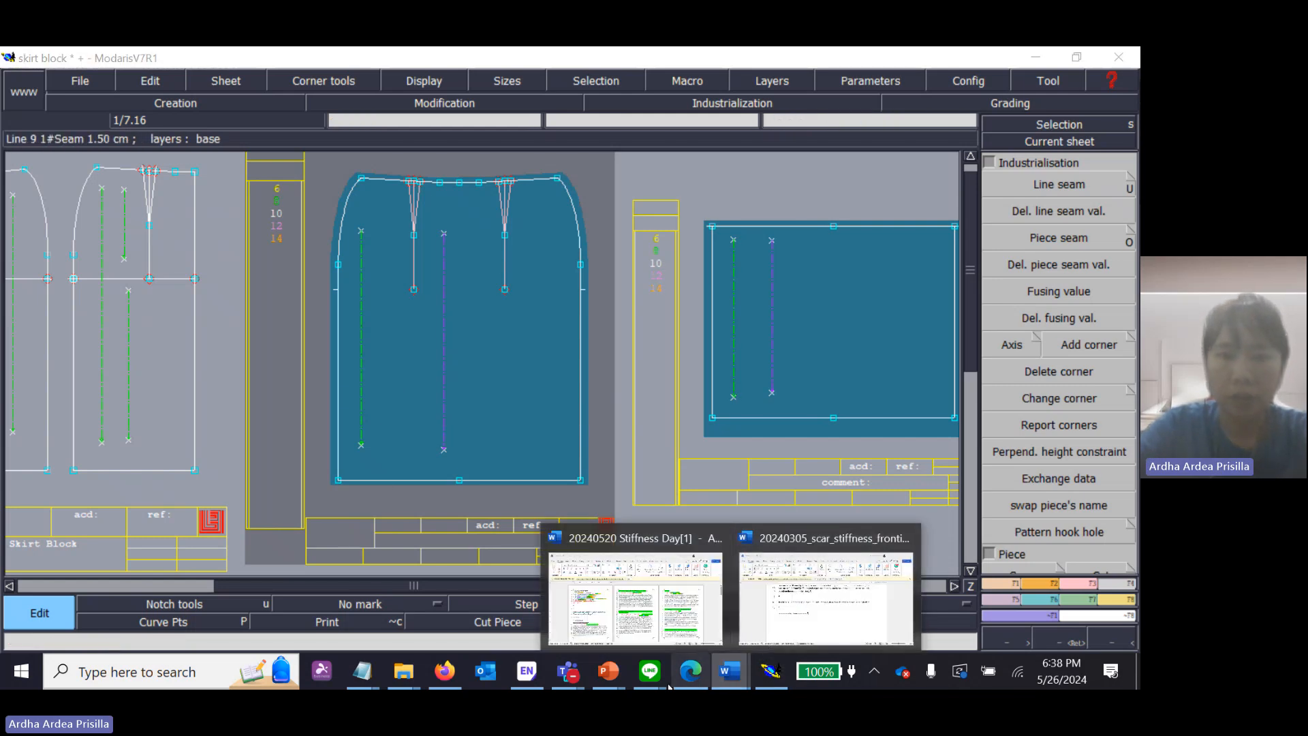
mouse_move(639, 662)
click(709, 593)
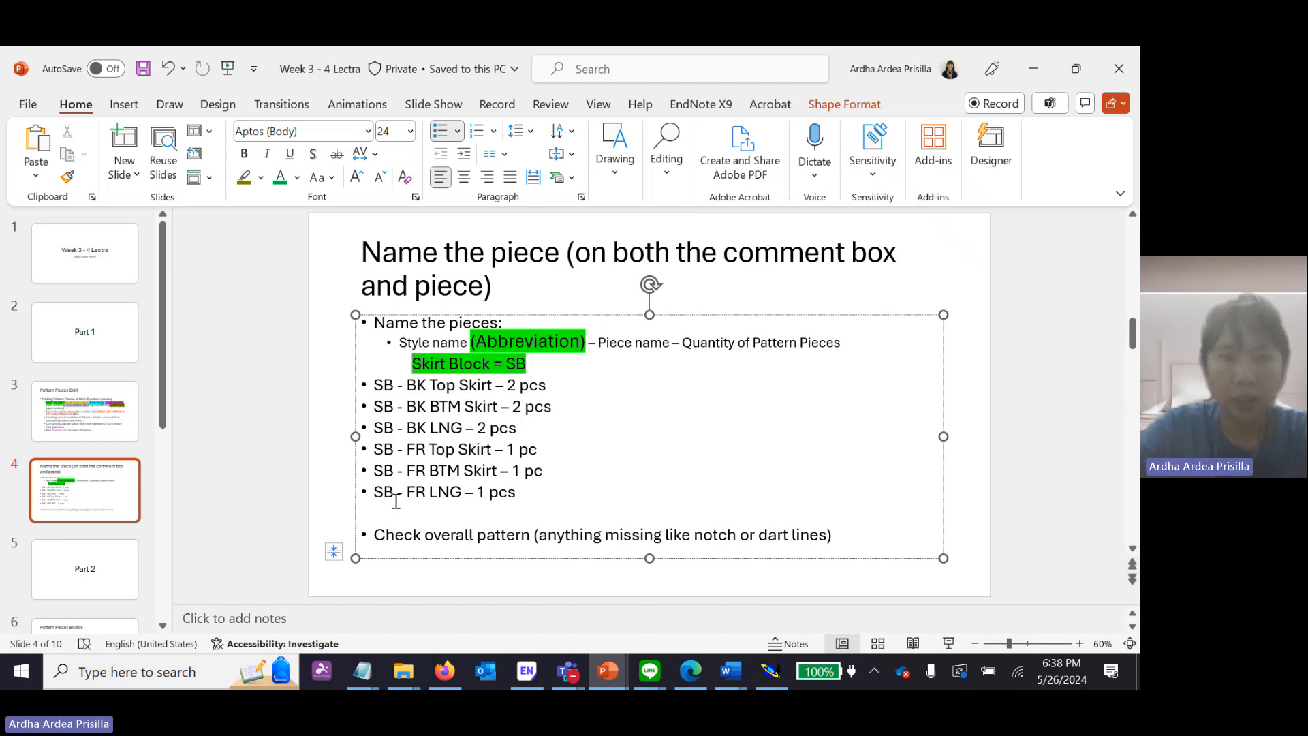
drag(531, 493, 356, 493)
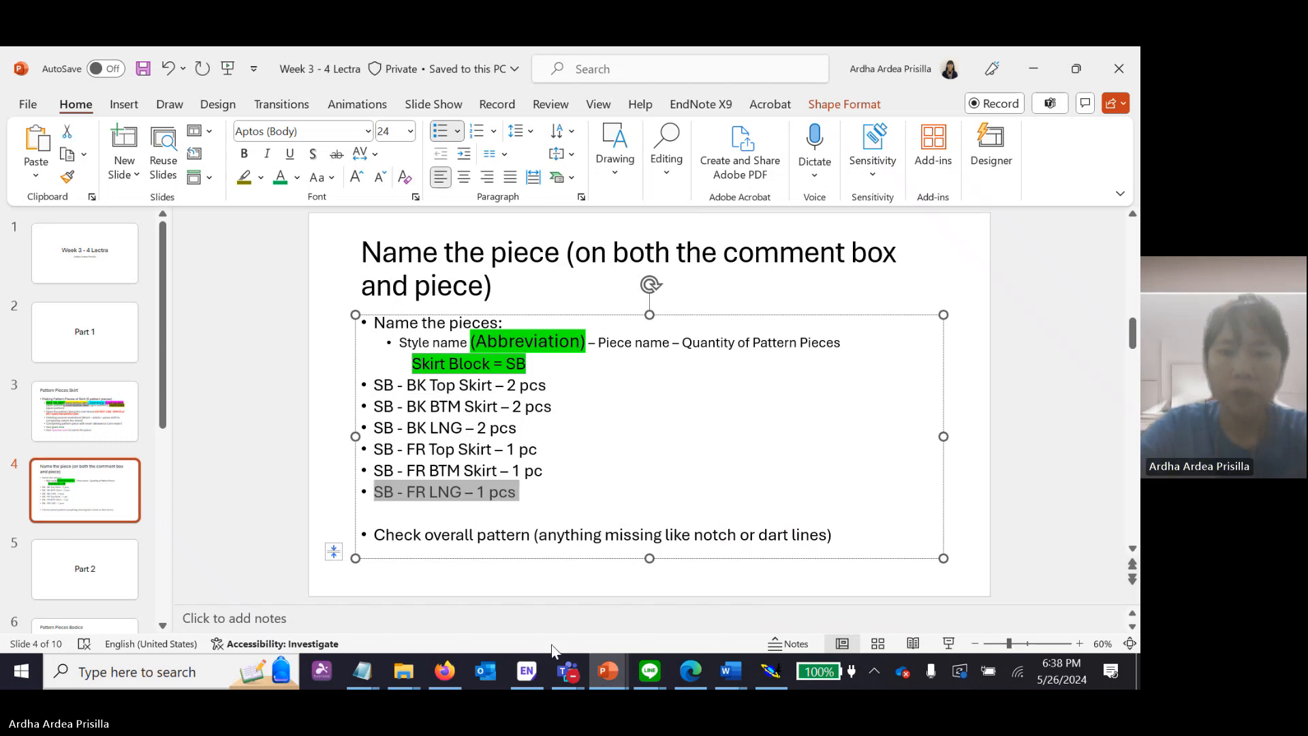
click(769, 674)
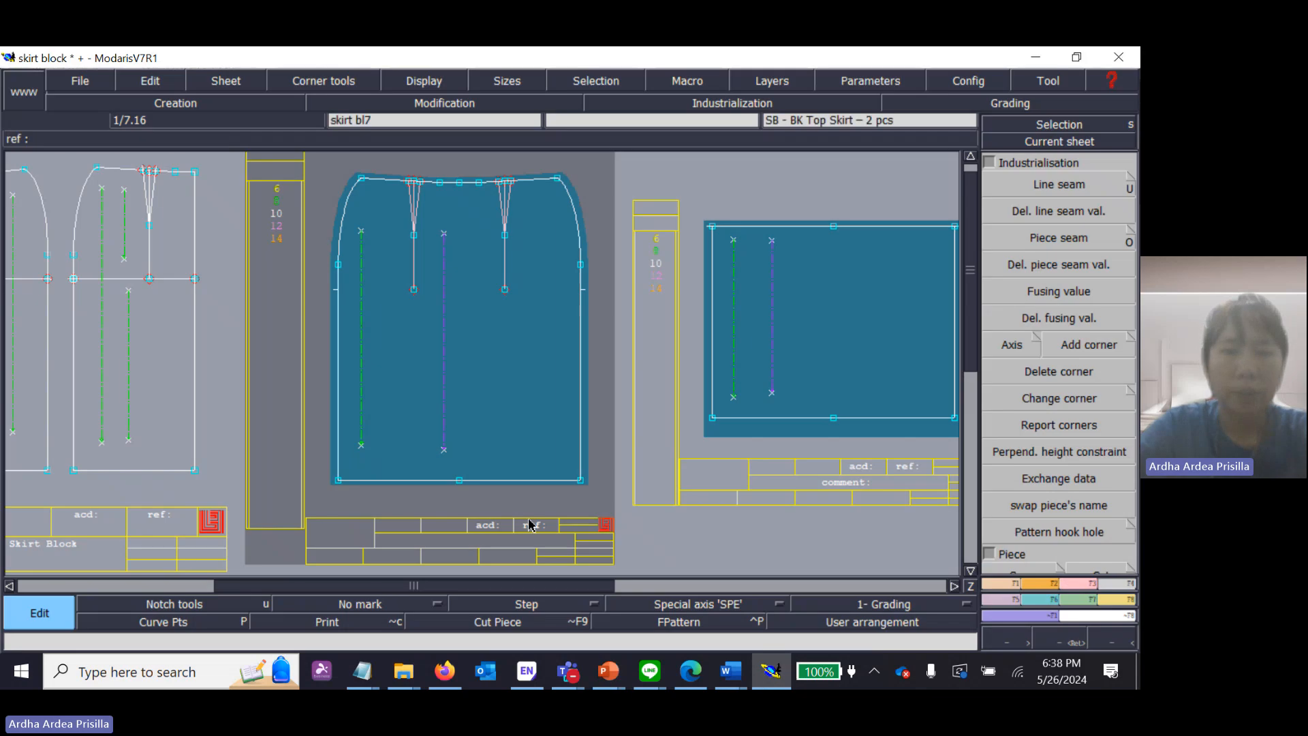
Step: Replace the comment on the front lining sheet with "SB - FR LNG – 1 pcs"
click(469, 543)
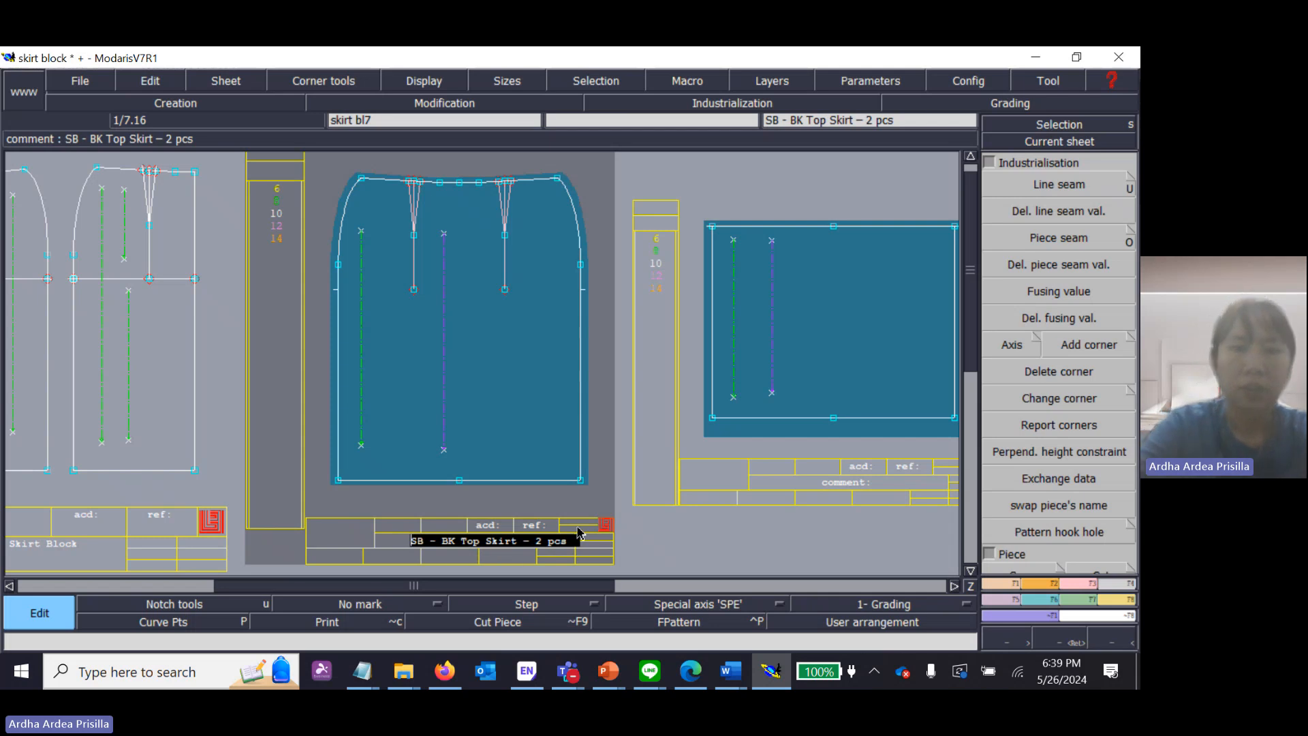
text(SB -)
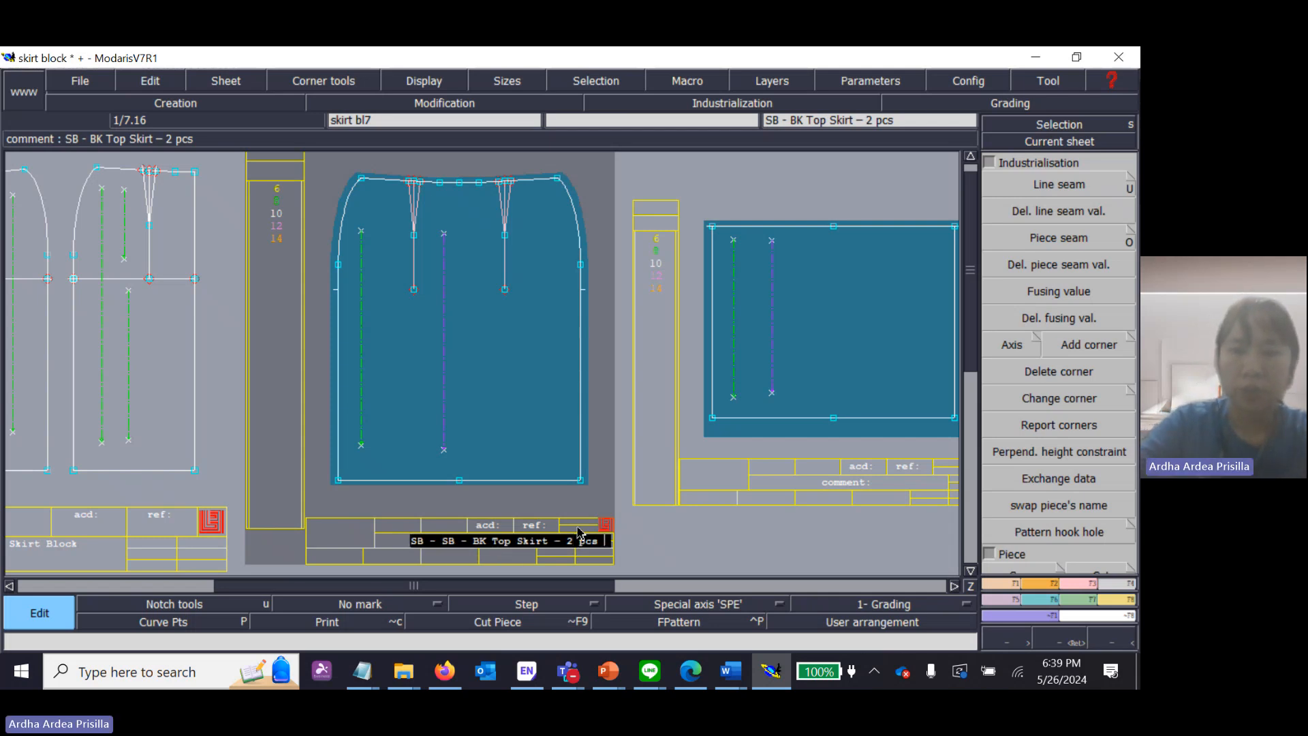
key(BackSpace)
key(BackSpace)
key(BackSpace)
key(BackSpace)
key(BackSpace)
key(BackSpace)
key(BackSpace)
key(BackSpace)
key(BackSpace)
key(BackSpace)
key(BackSpace)
key(BackSpace)
key(BackSpace)
key(BackSpace)
key(BackSpace)
key(BackSpace)
key(BackSpace)
key(BackSpace)
key(BackSpace)
key(BackSpace)
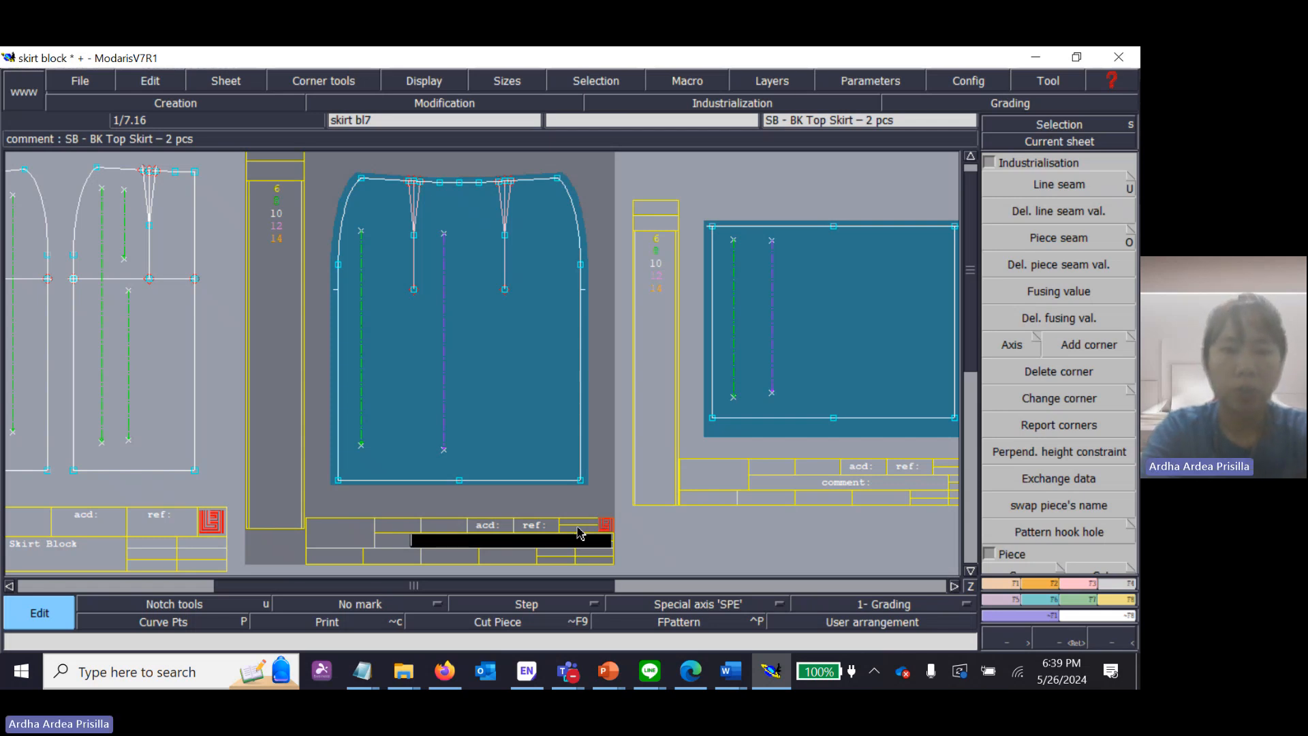
text(SB - FR LNG - 1 pcs)
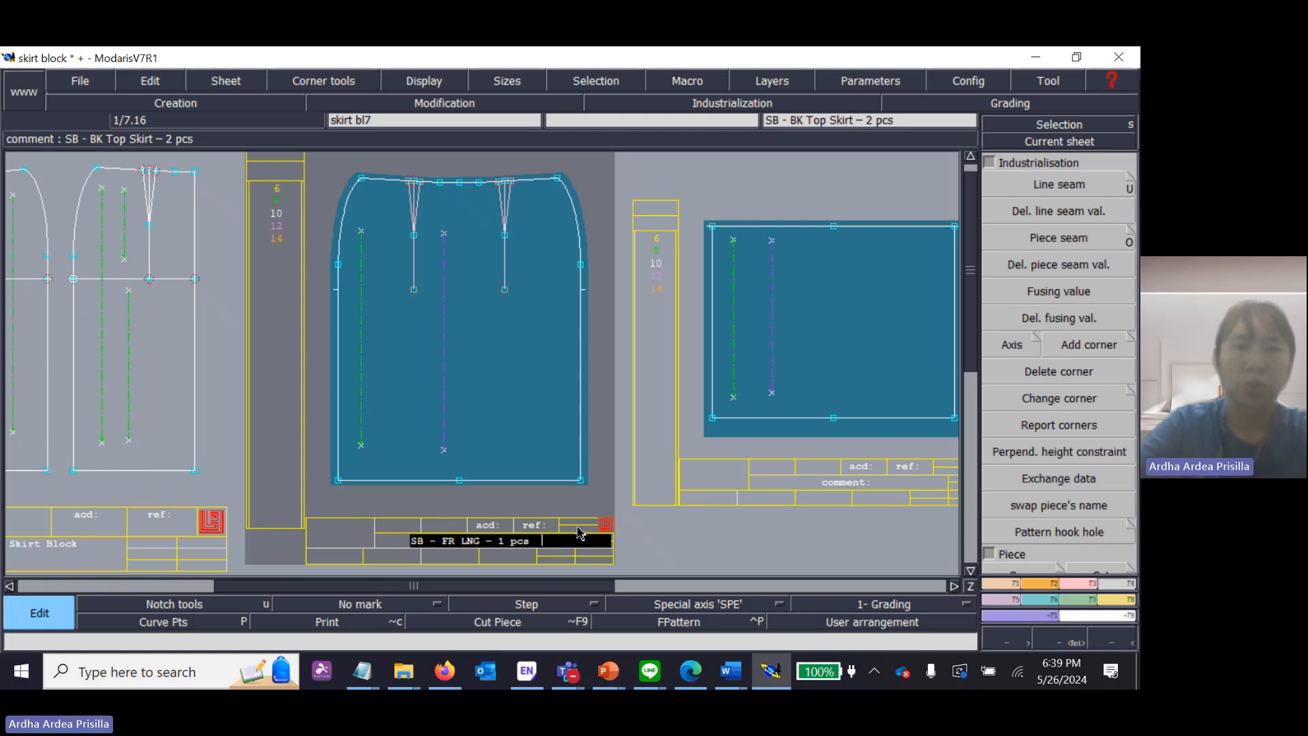
key(Return)
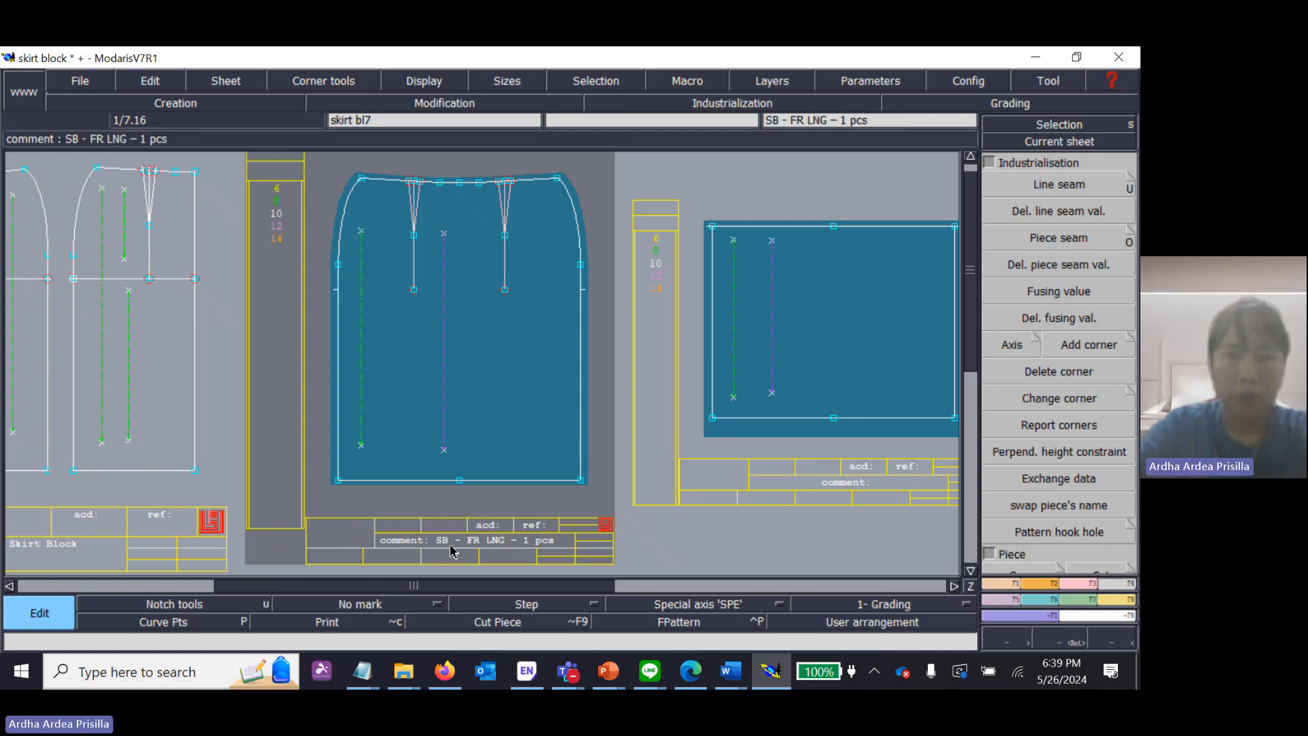
Step: Replace the name on the front lining piece's special axis with "SB - FR LNG – 1 pcs"
click(444, 381)
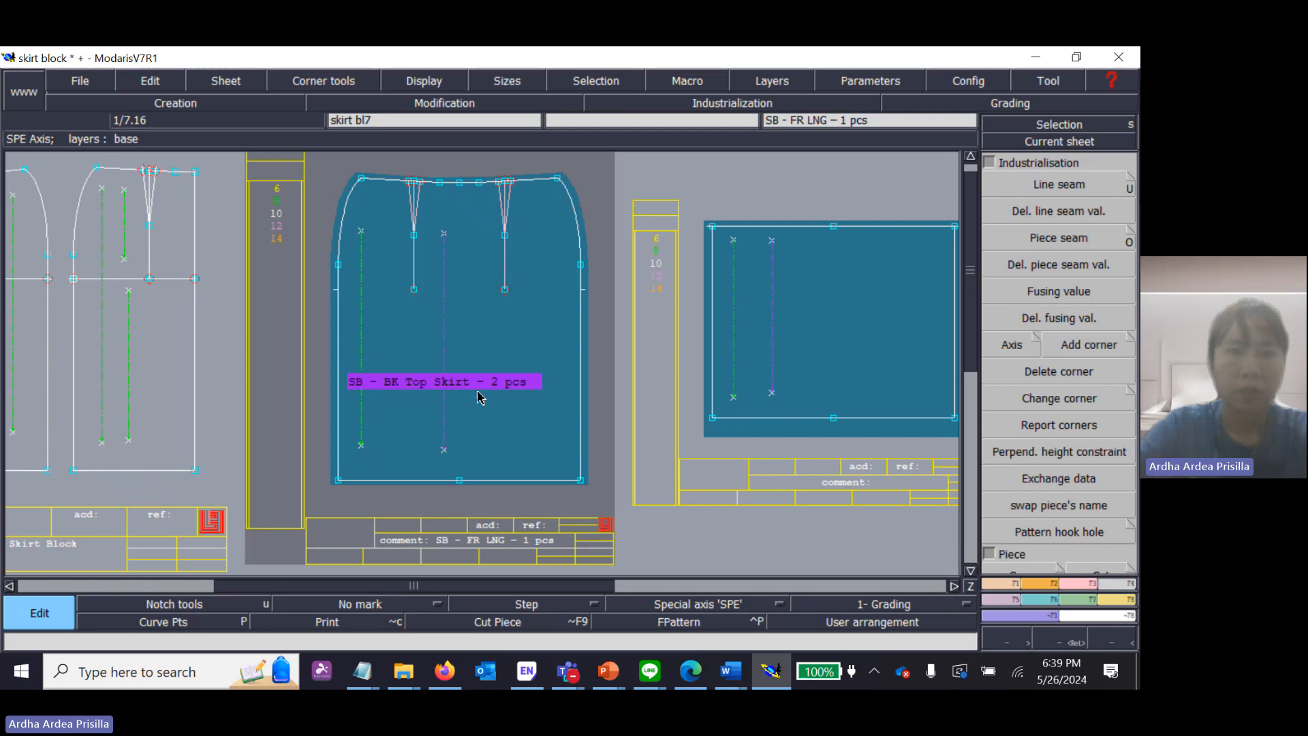
click(531, 381)
key(BackSpace)
key(BackSpace)
key(BackSpace)
key(BackSpace)
key(BackSpace)
key(BackSpace)
key(BackSpace)
key(BackSpace)
key(BackSpace)
key(BackSpace)
key(BackSpace)
key(BackSpace)
key(BackSpace)
key(BackSpace)
key(BackSpace)
key(BackSpace)
key(BackSpace)
key(BackSpace)
key(BackSpace)
key(BackSpace)
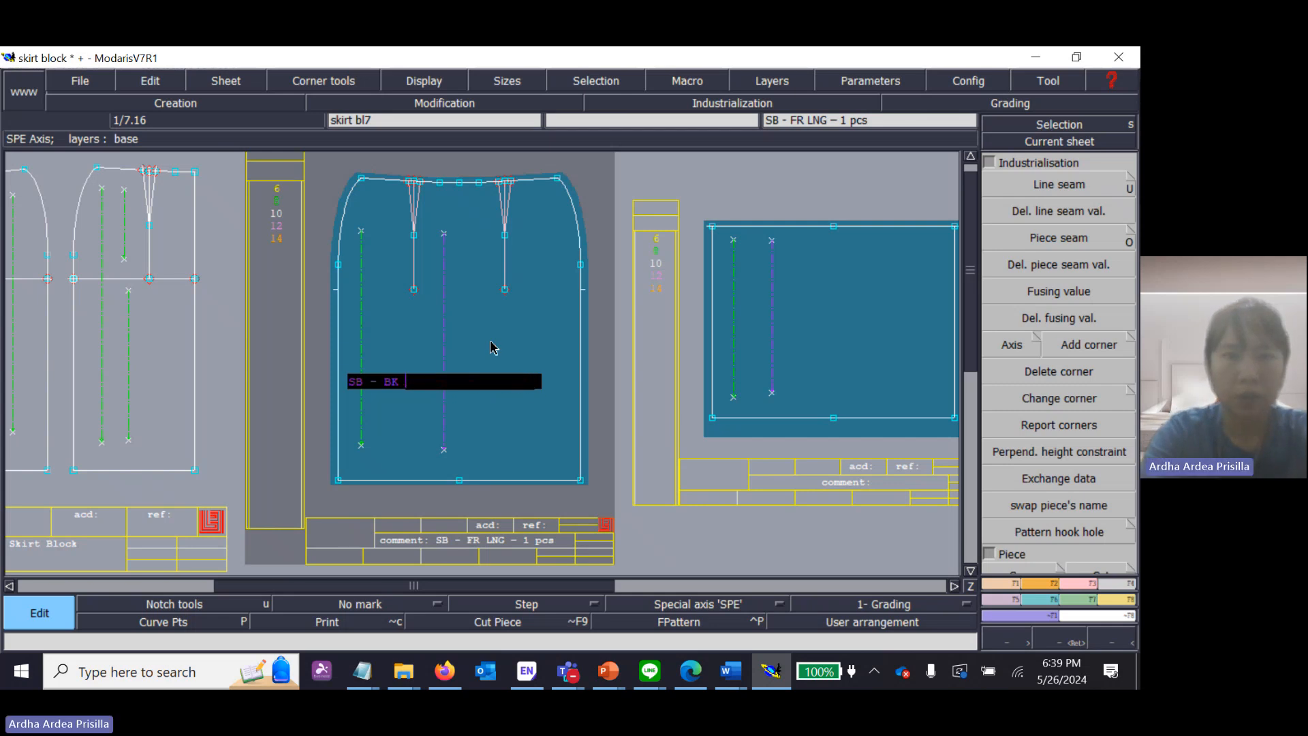
text(SB - FR LNG - 1 pcs)
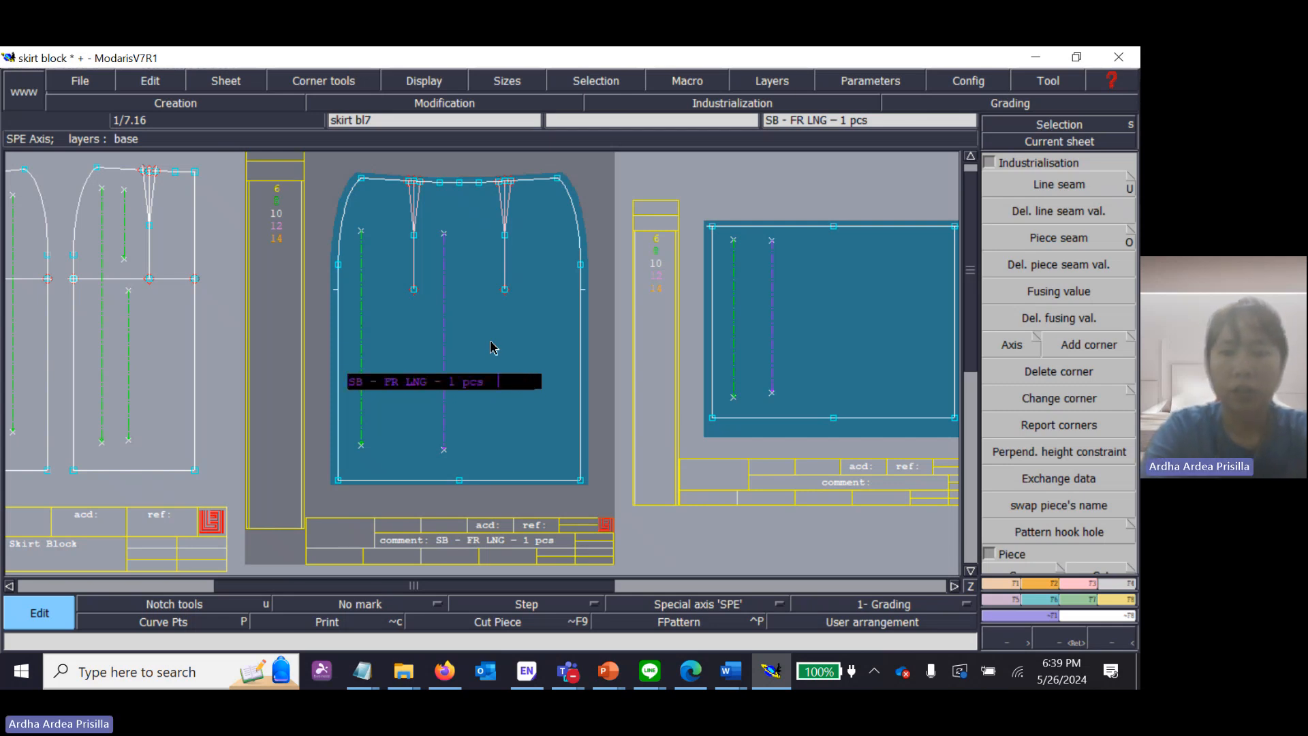
key(Return)
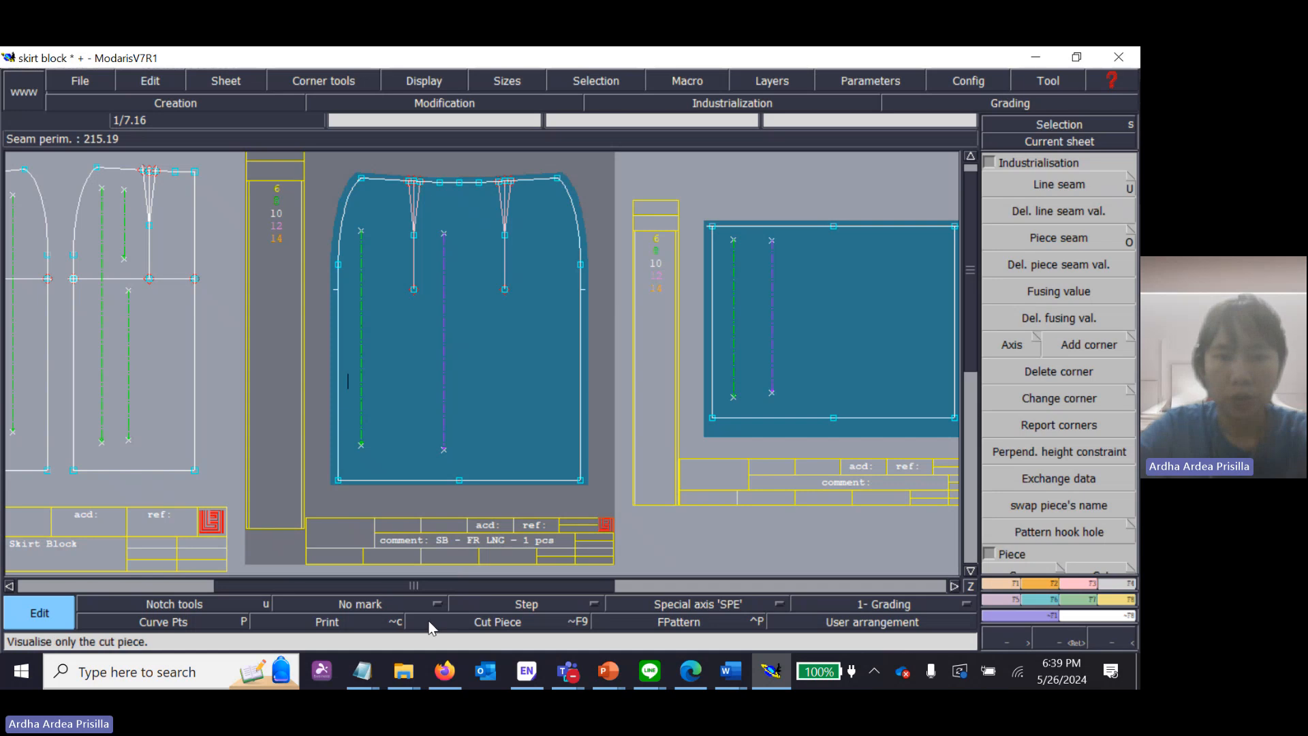
Step: Display the front lining as a cut piece, examine the name along its special axis, and turn the cut piece display off again
click(511, 623)
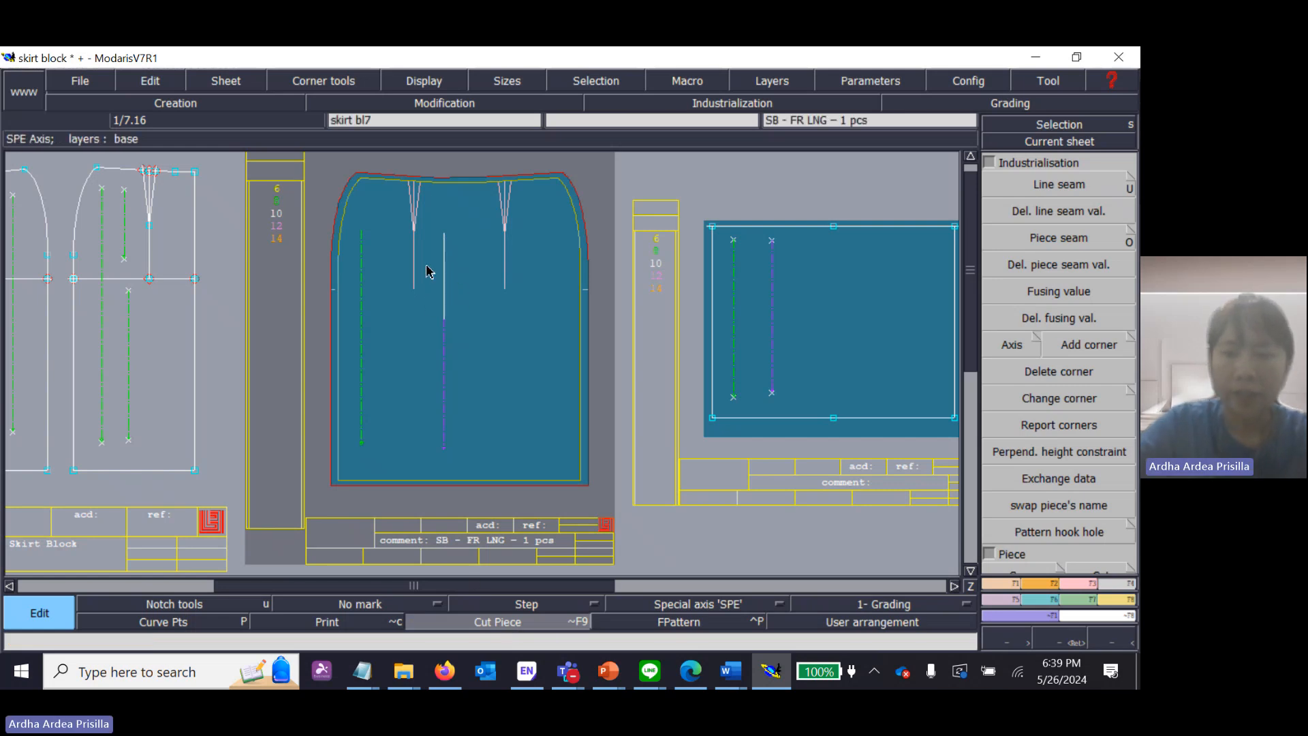
key(z)
drag(424, 220, 476, 347)
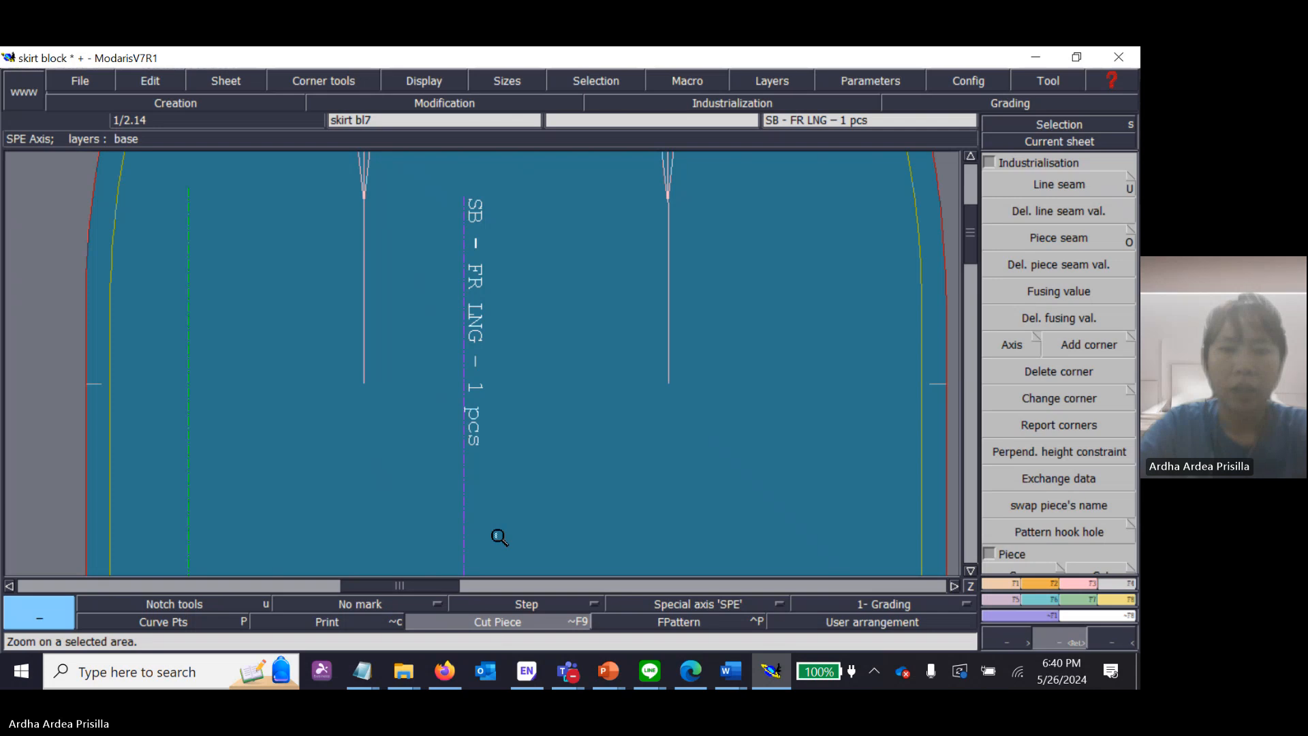
click(508, 622)
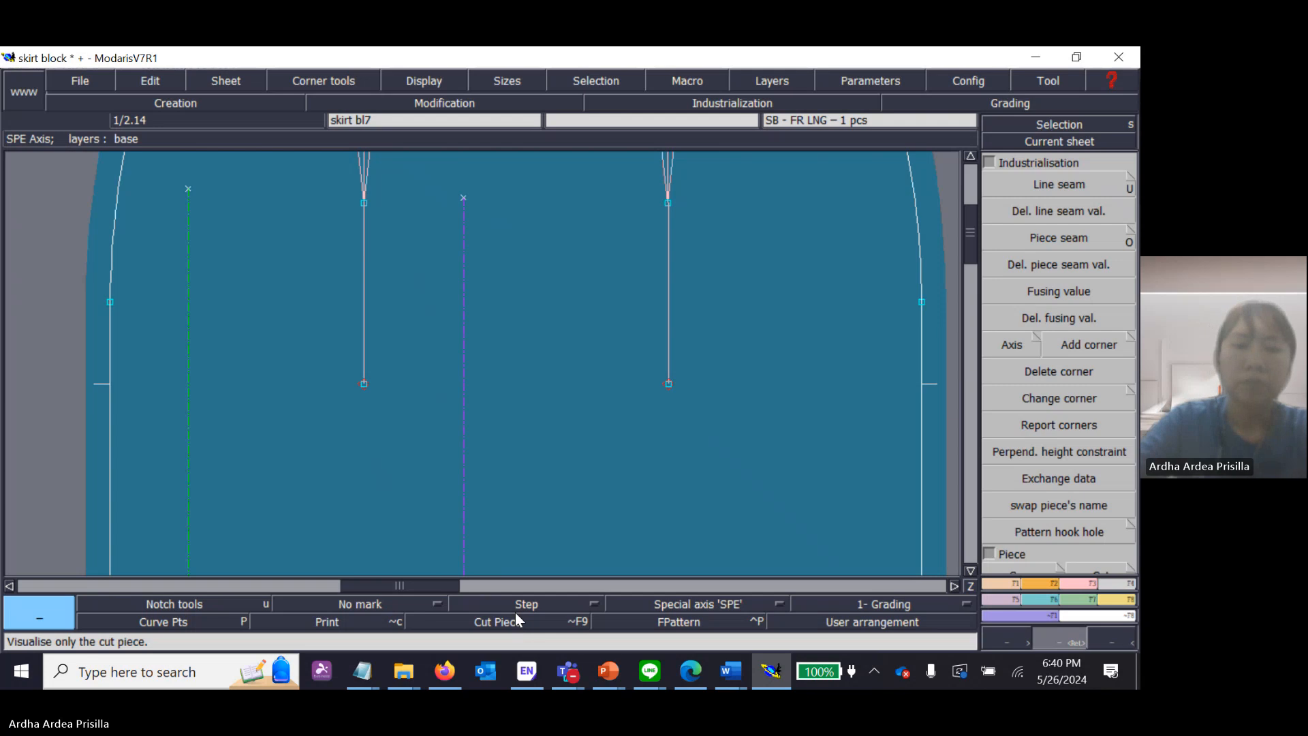
Step: Examine the front lining's waist area, check PowerPoint's naming slide for the instruction on missing notches or dart lines, and return to Modaris
key(j)
key(Return)
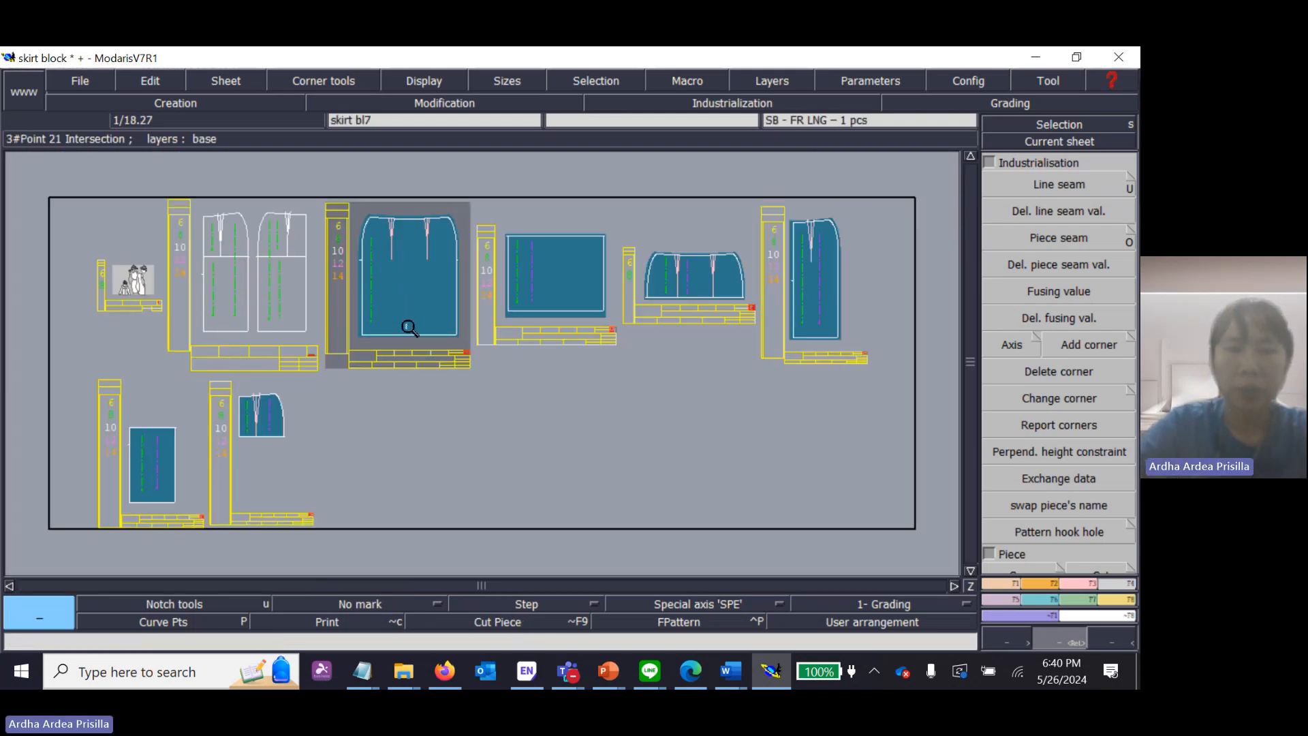
drag(363, 209, 455, 286)
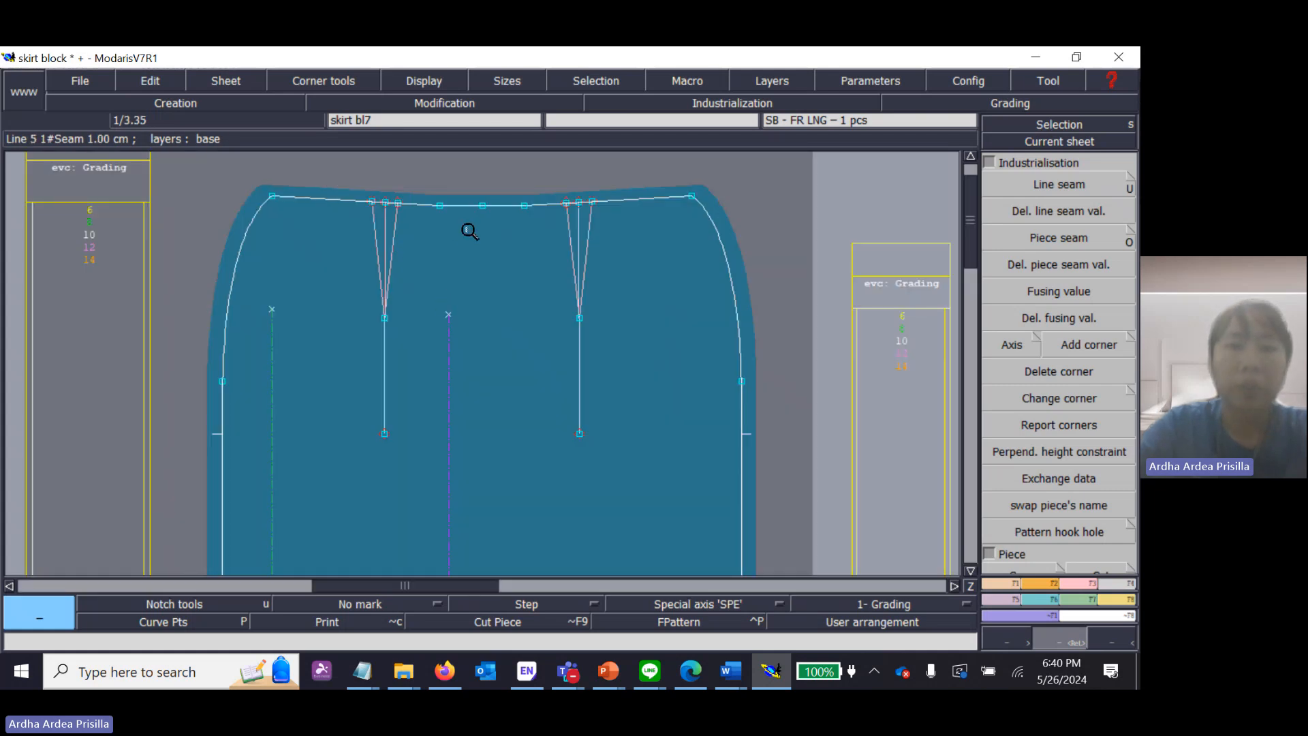
mouse_move(619, 673)
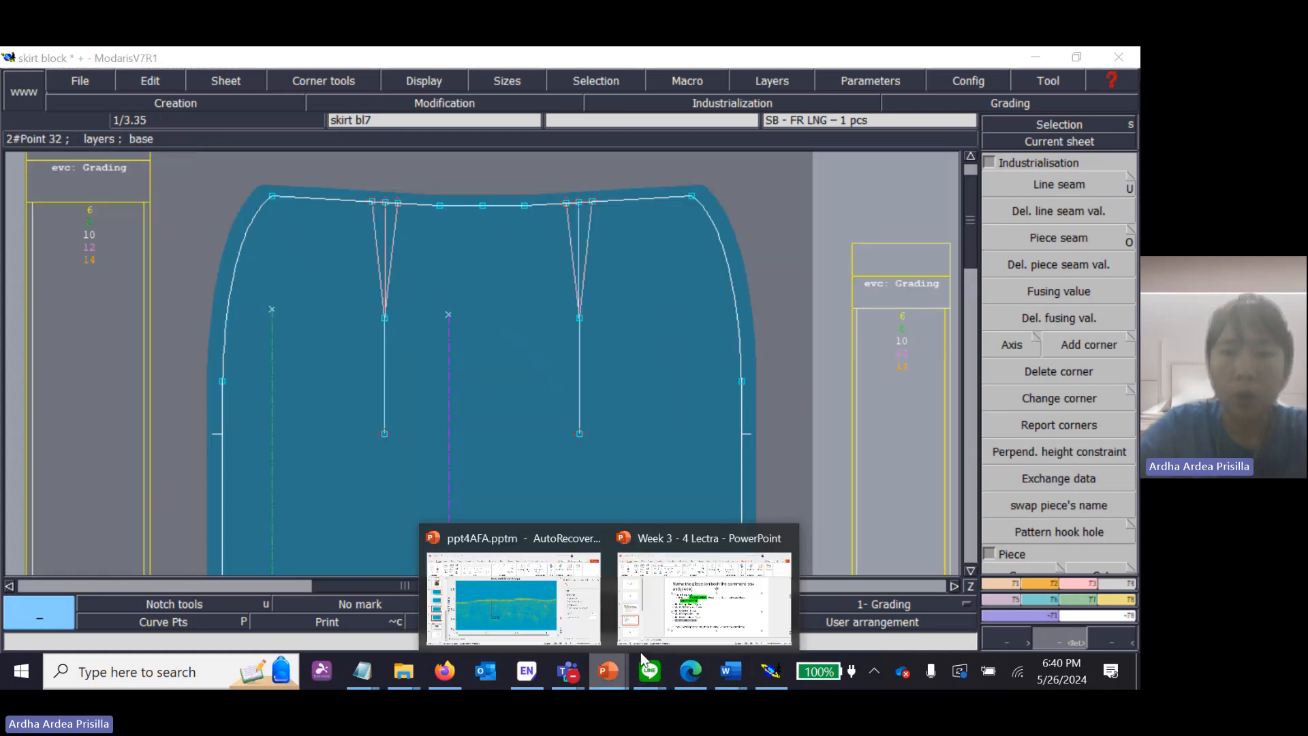
click(688, 592)
drag(369, 538, 848, 535)
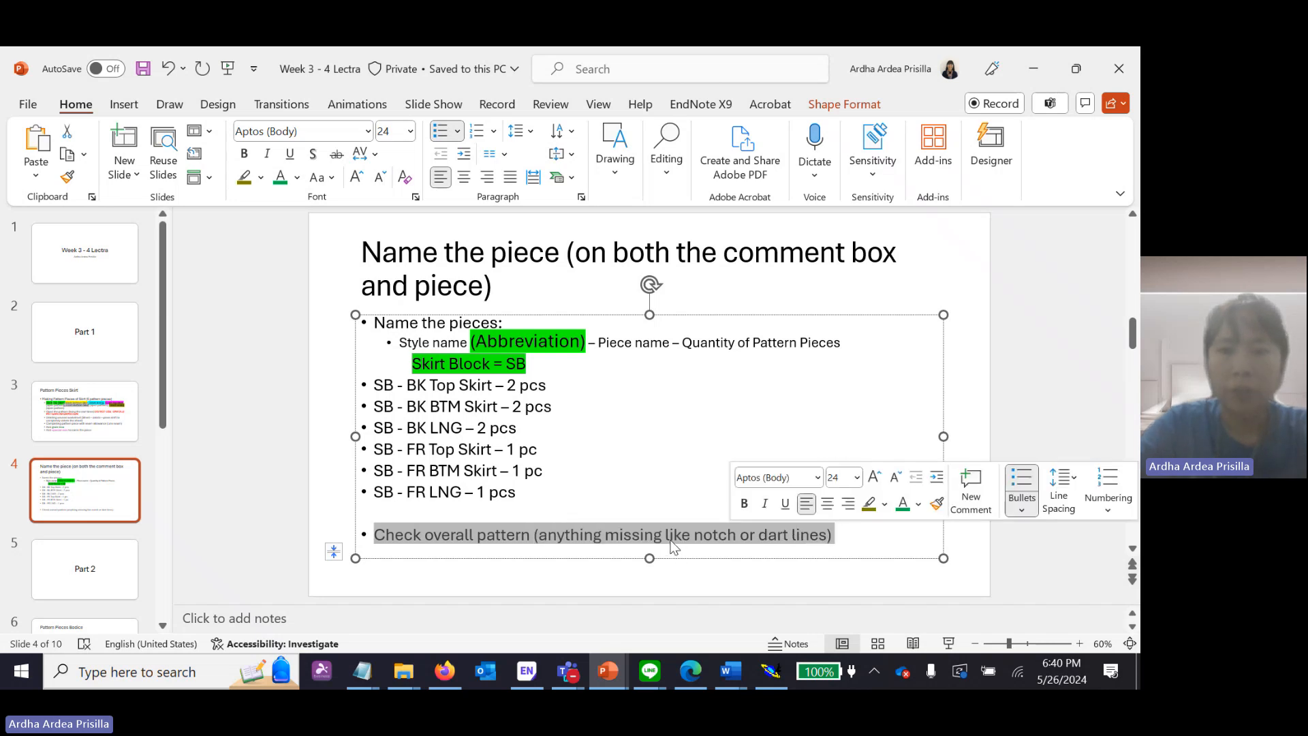
click(1033, 69)
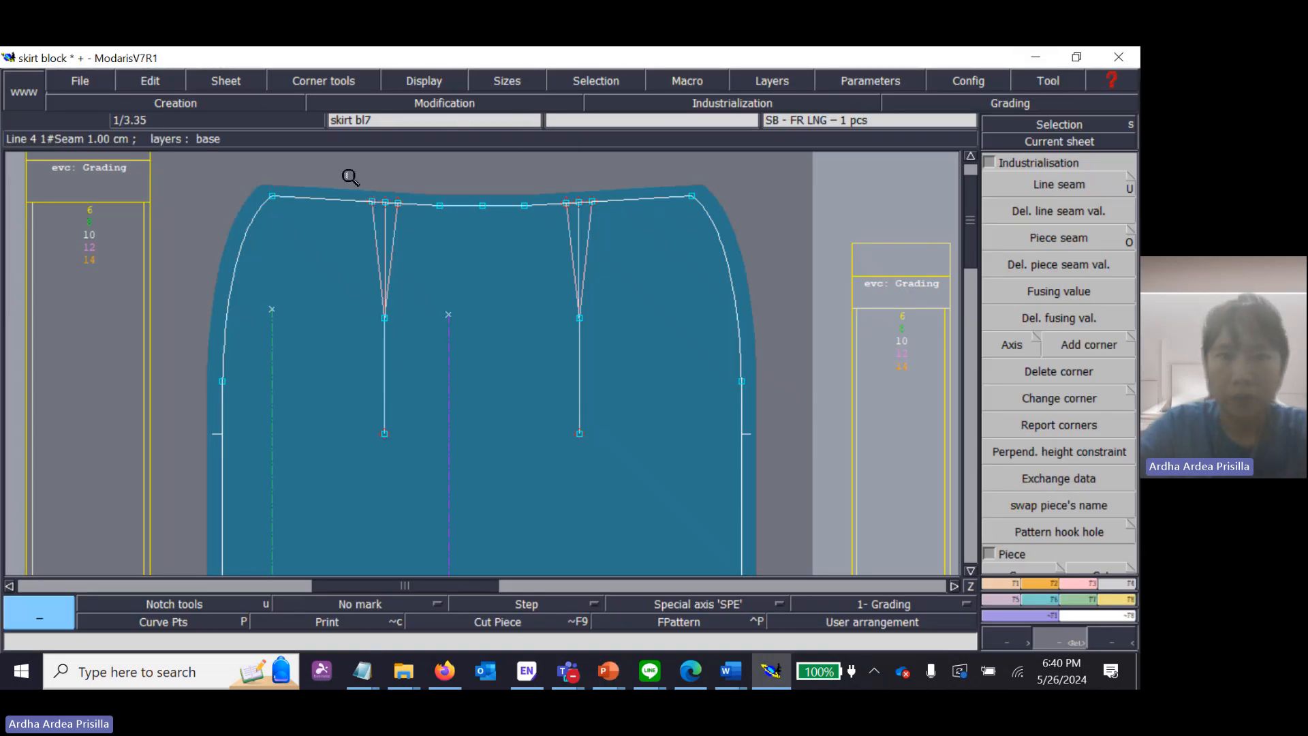
Step: Add notches at the four outer dart leg points along the front lining's waistline
drag(348, 177, 654, 242)
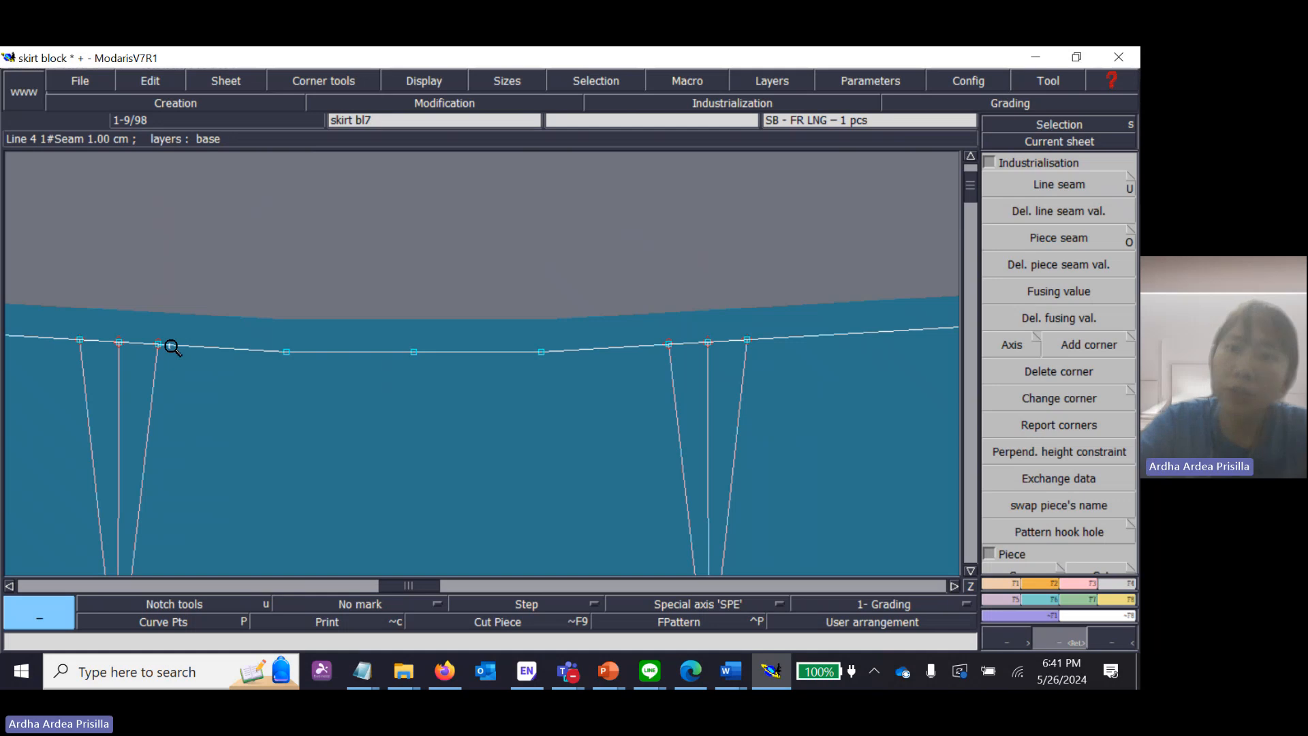
click(1051, 590)
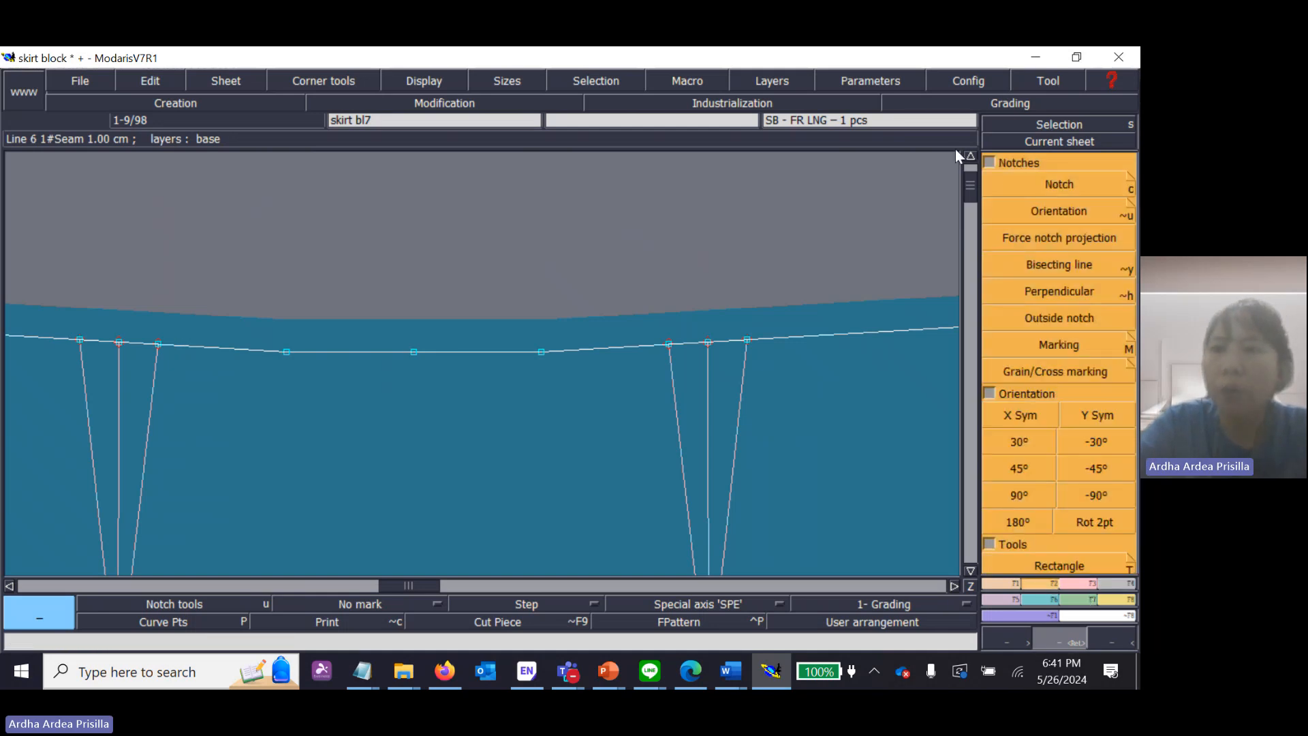
click(1005, 191)
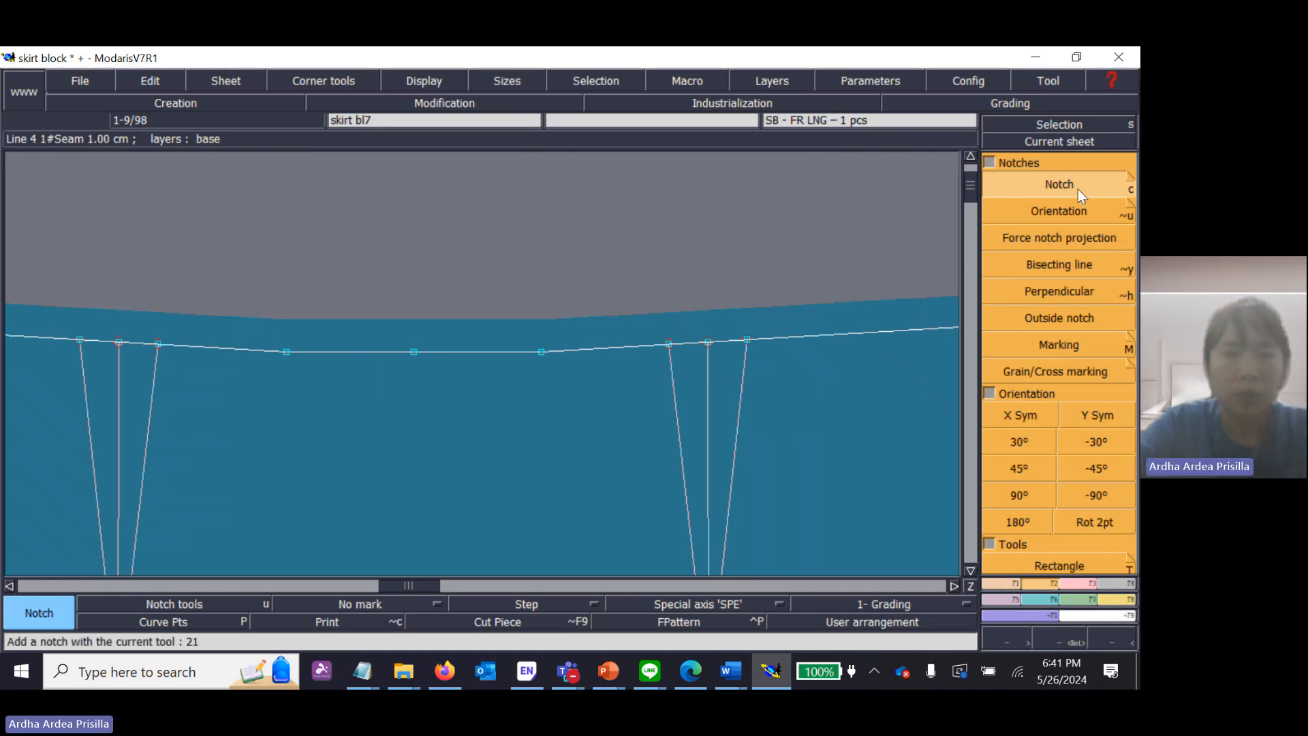
click(81, 341)
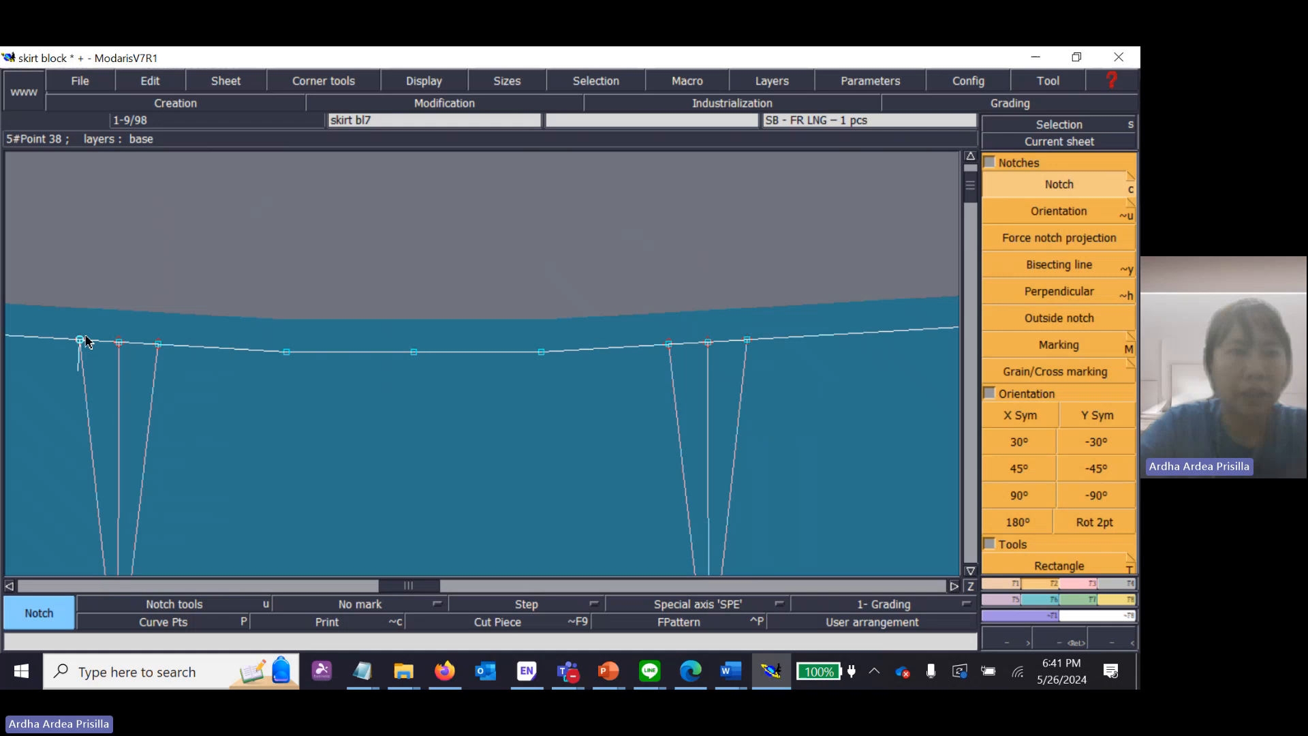
click(159, 344)
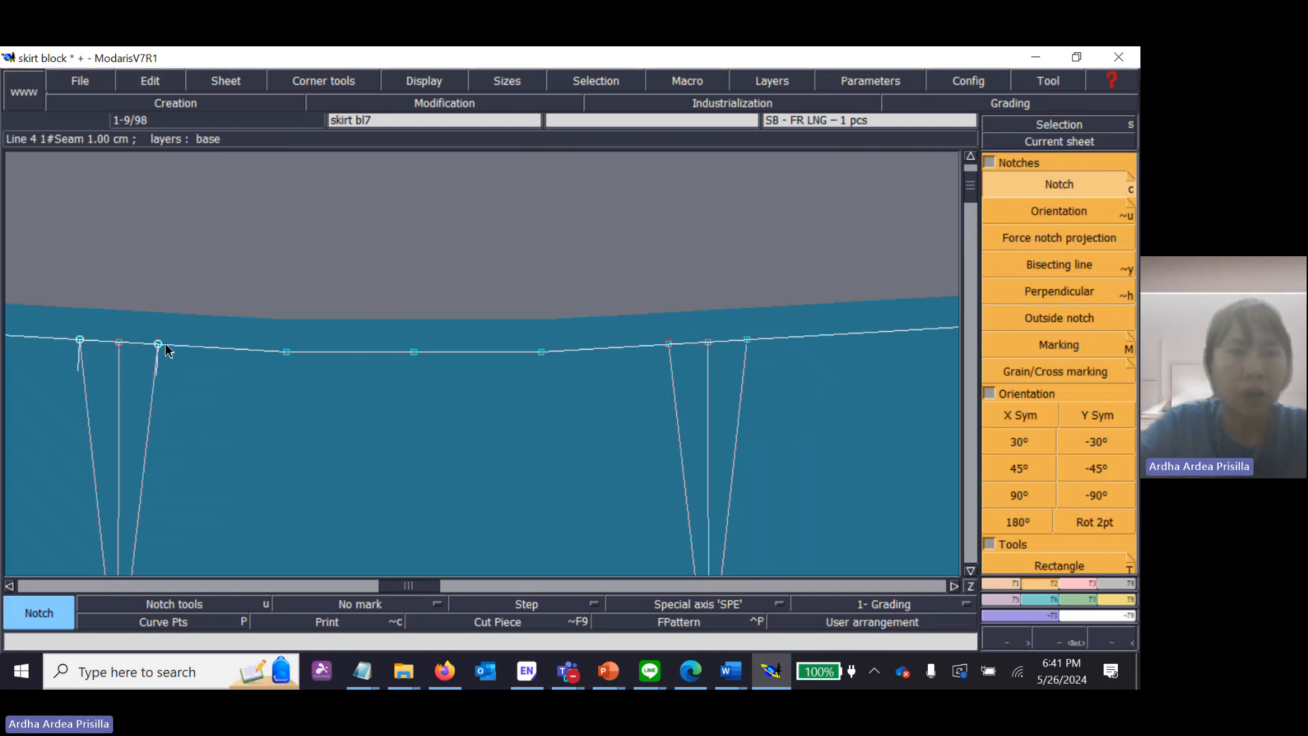
click(748, 340)
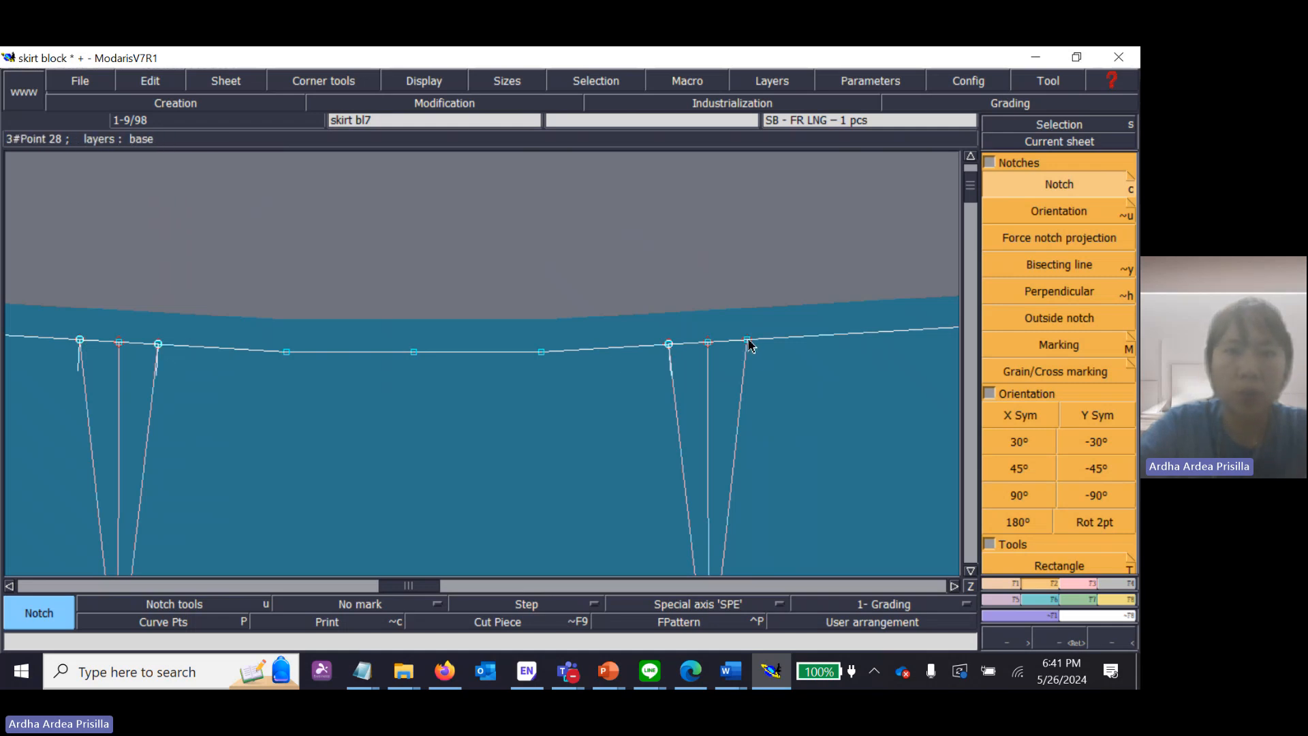
Step: Reorient the four dart notches on the front lining's waistline so they point outward into the seam allowance
click(1042, 211)
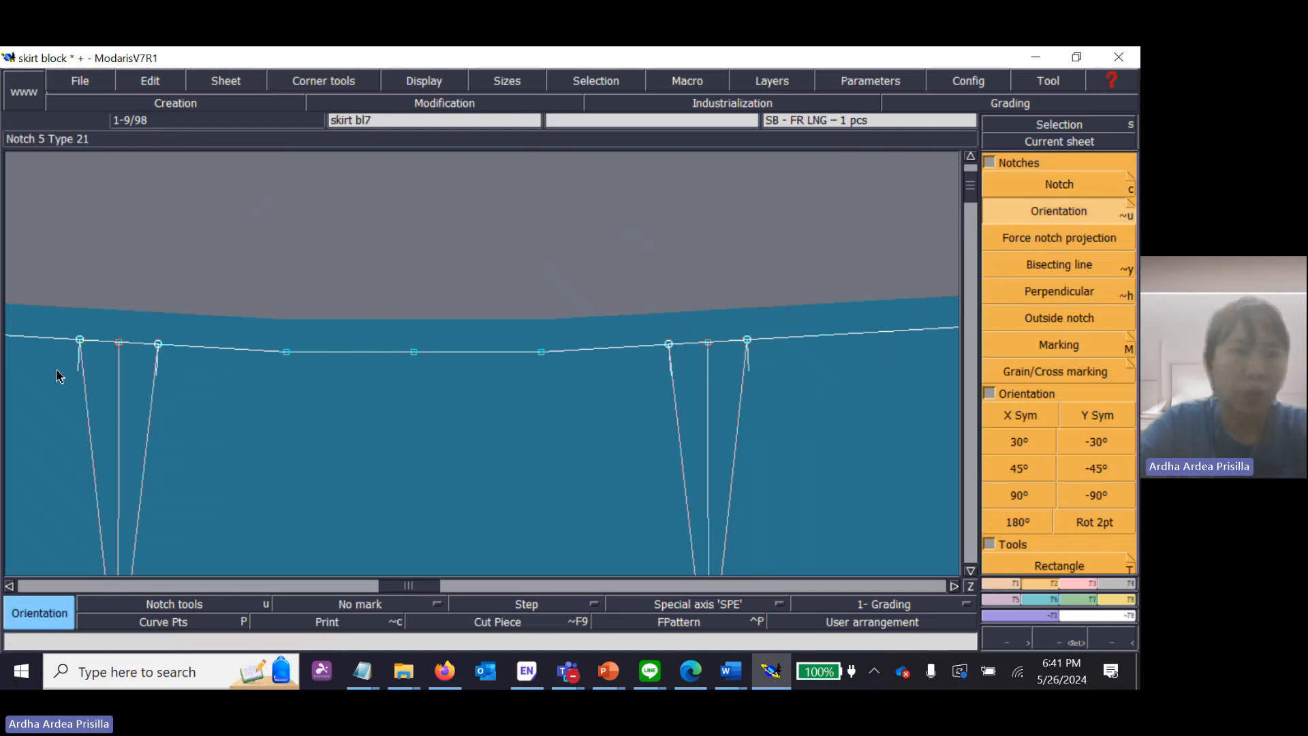
click(78, 316)
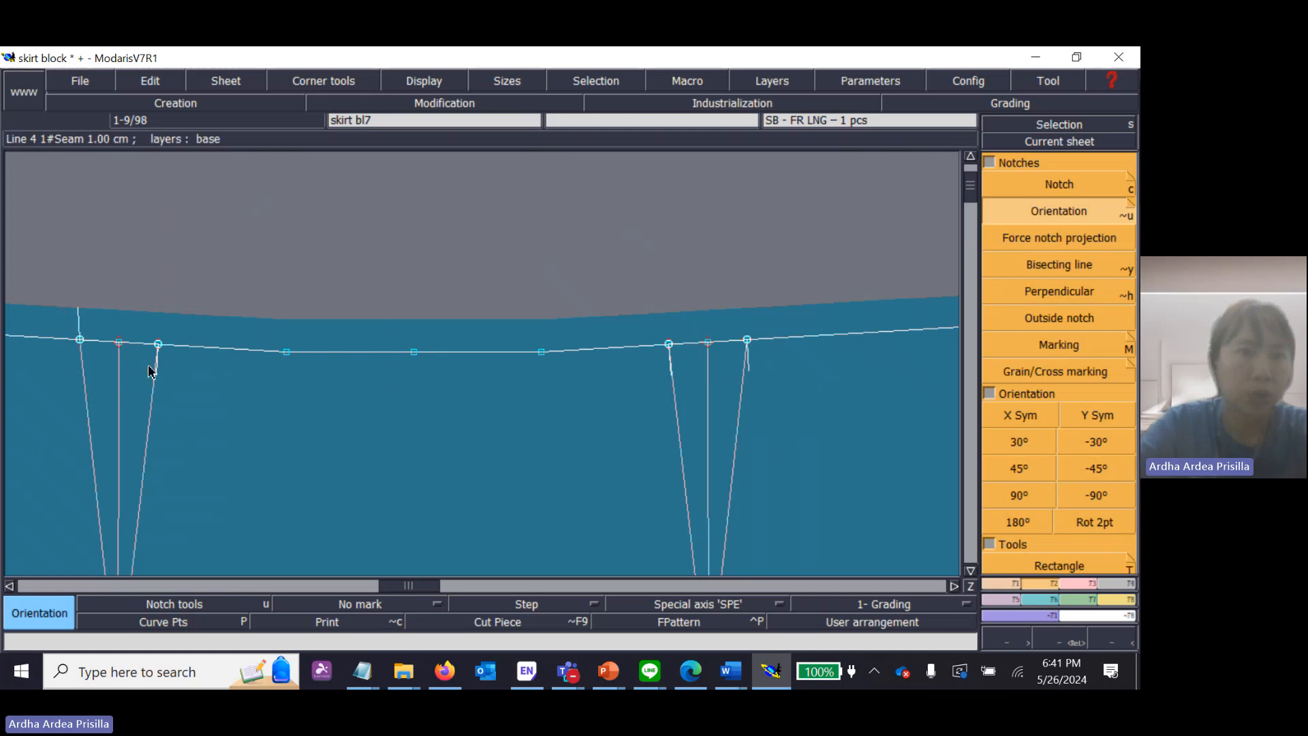
click(163, 321)
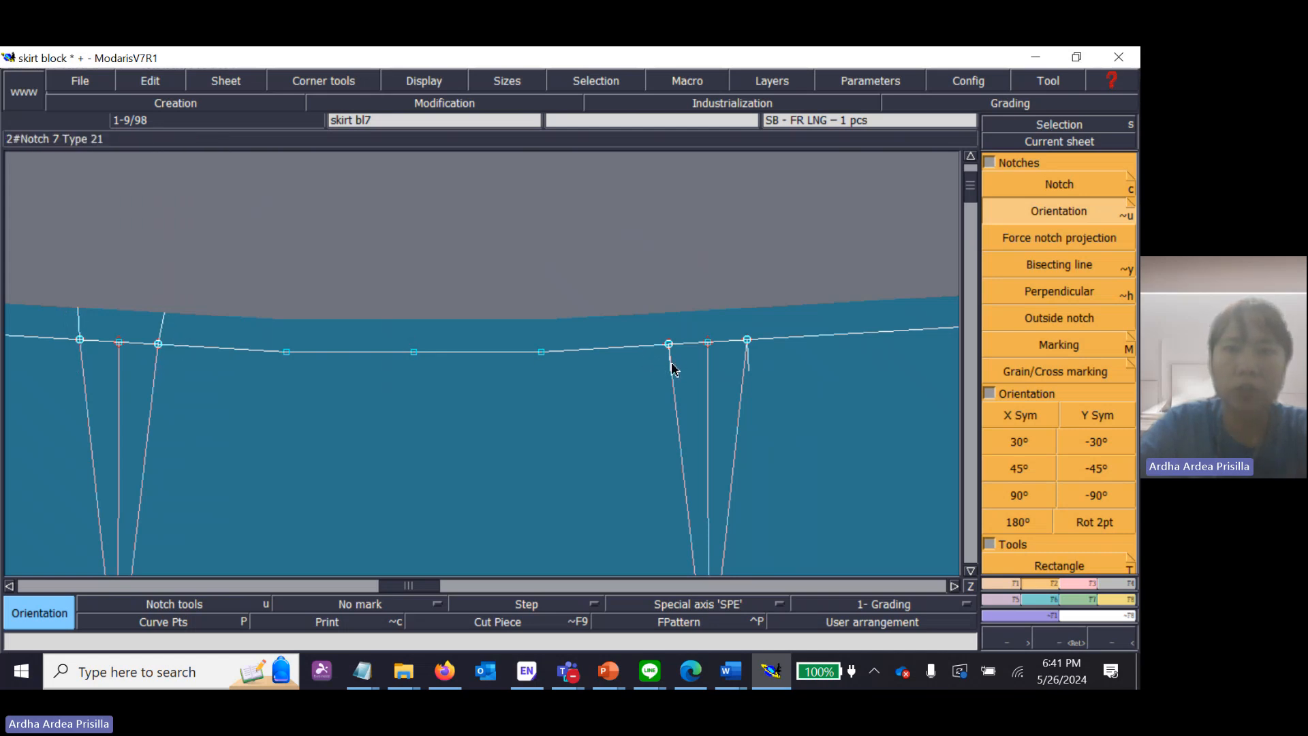
click(661, 326)
click(754, 326)
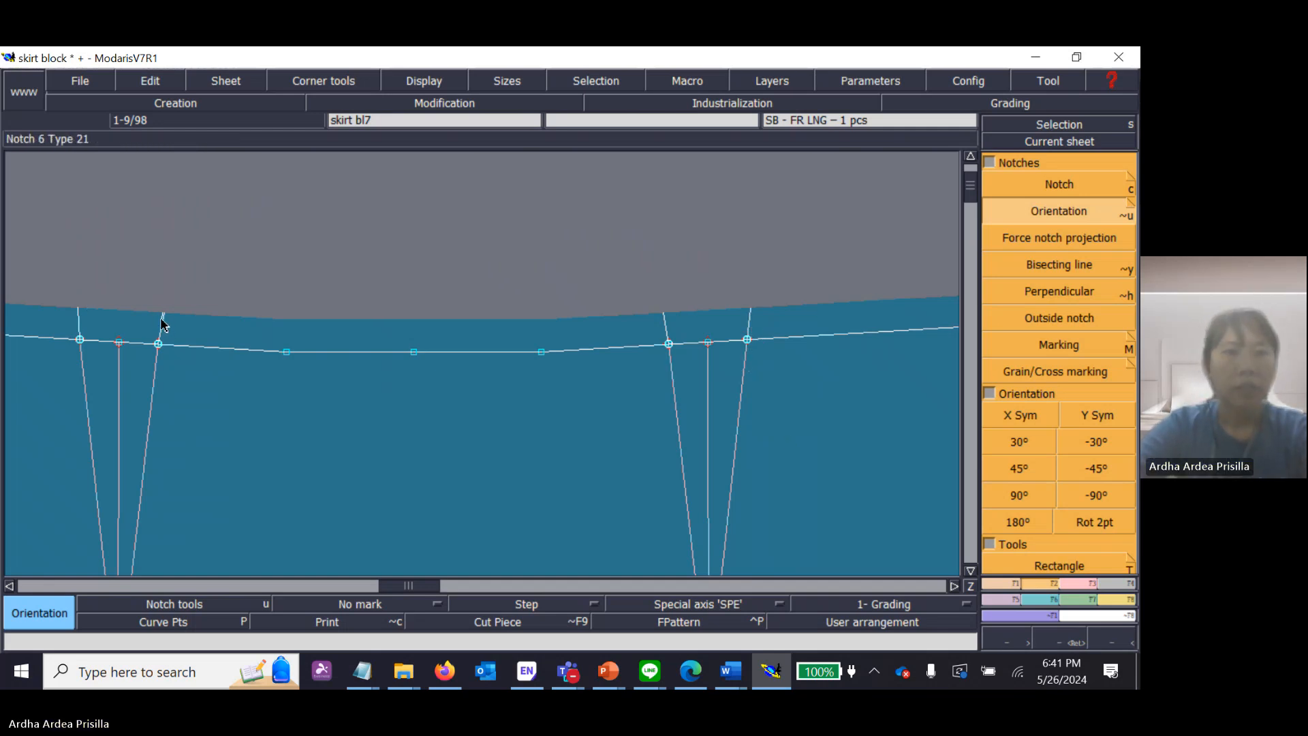
Step: Copy the name "SB - FR BTM Skirt – 1 pc" from PowerPoint's naming slide and return to Modaris at the front bottom skirt piece
key(j)
key(Return)
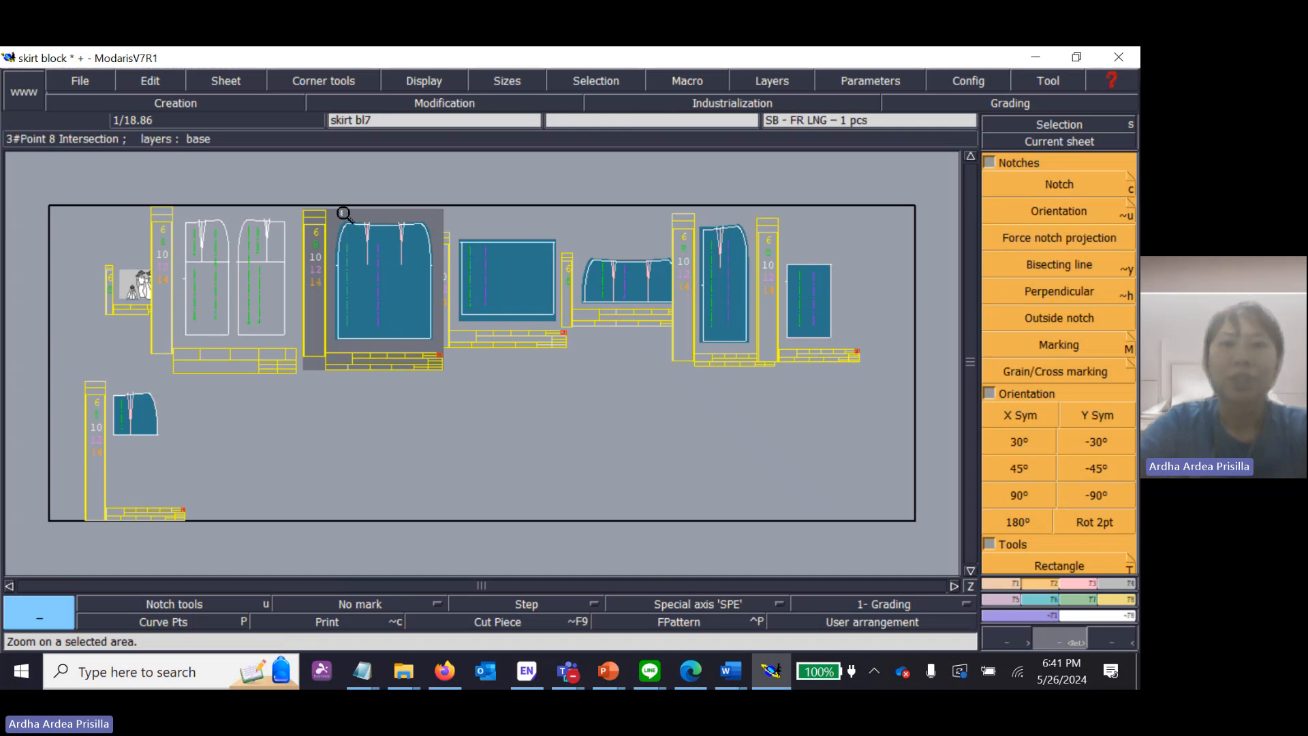
drag(354, 289, 444, 367)
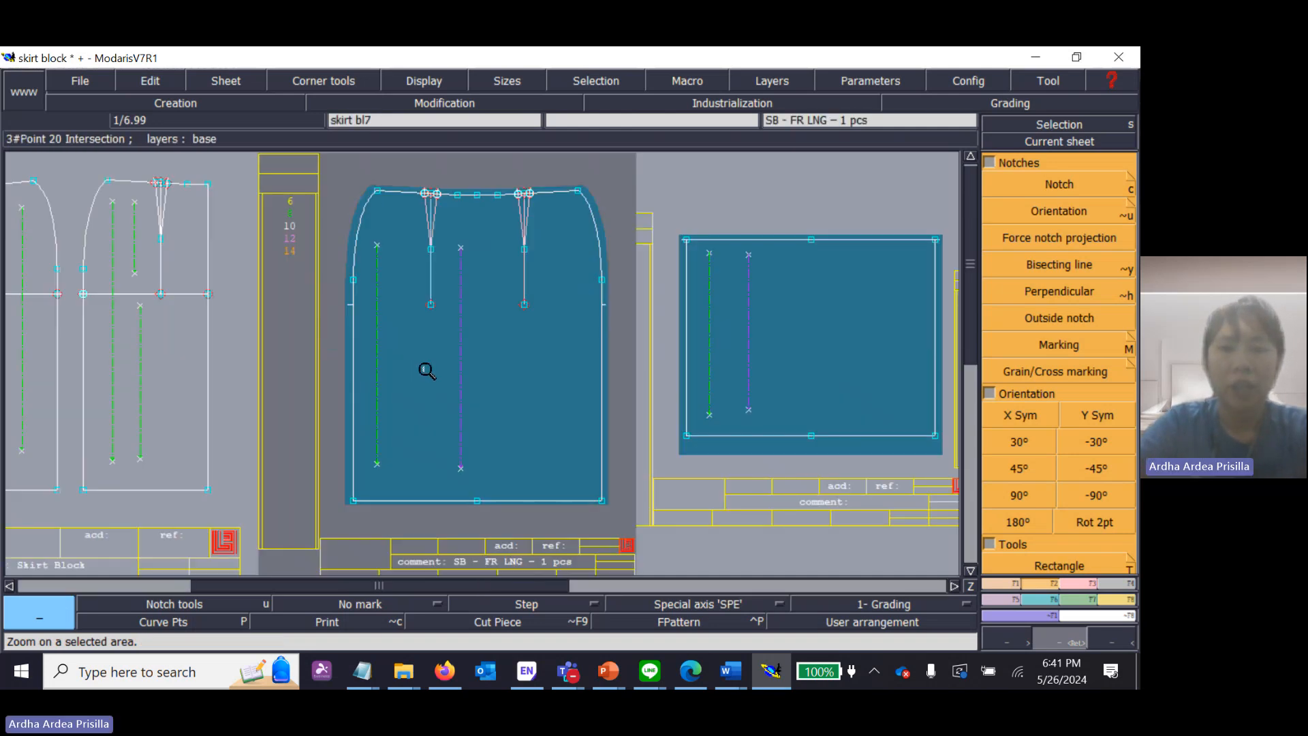
key(j)
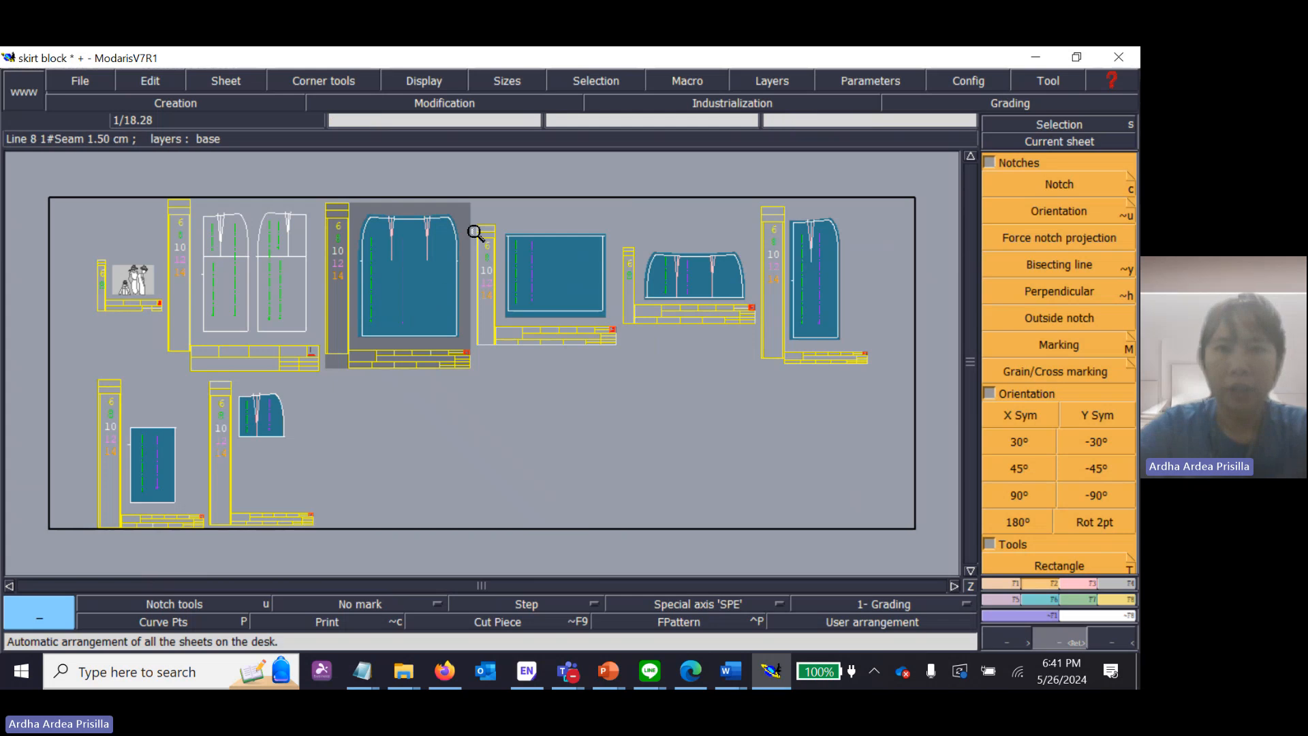
drag(482, 216, 599, 376)
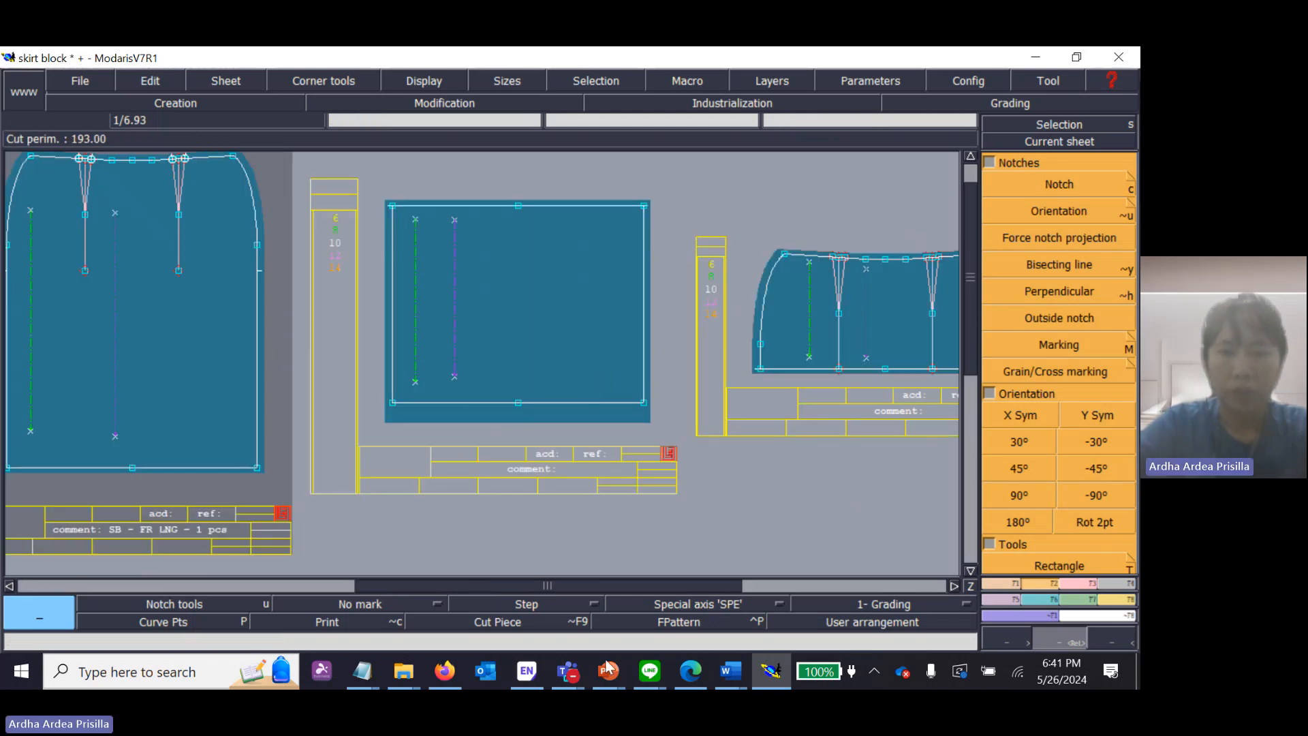
mouse_move(631, 674)
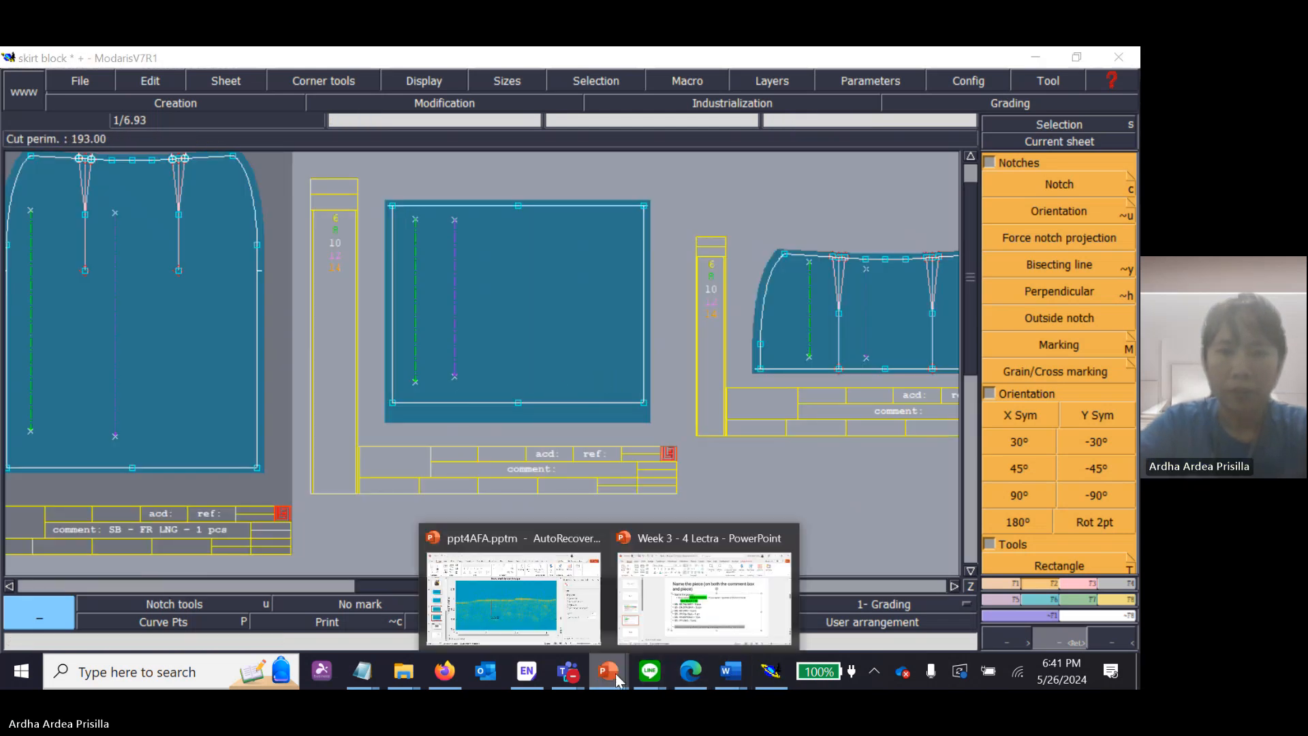
click(691, 599)
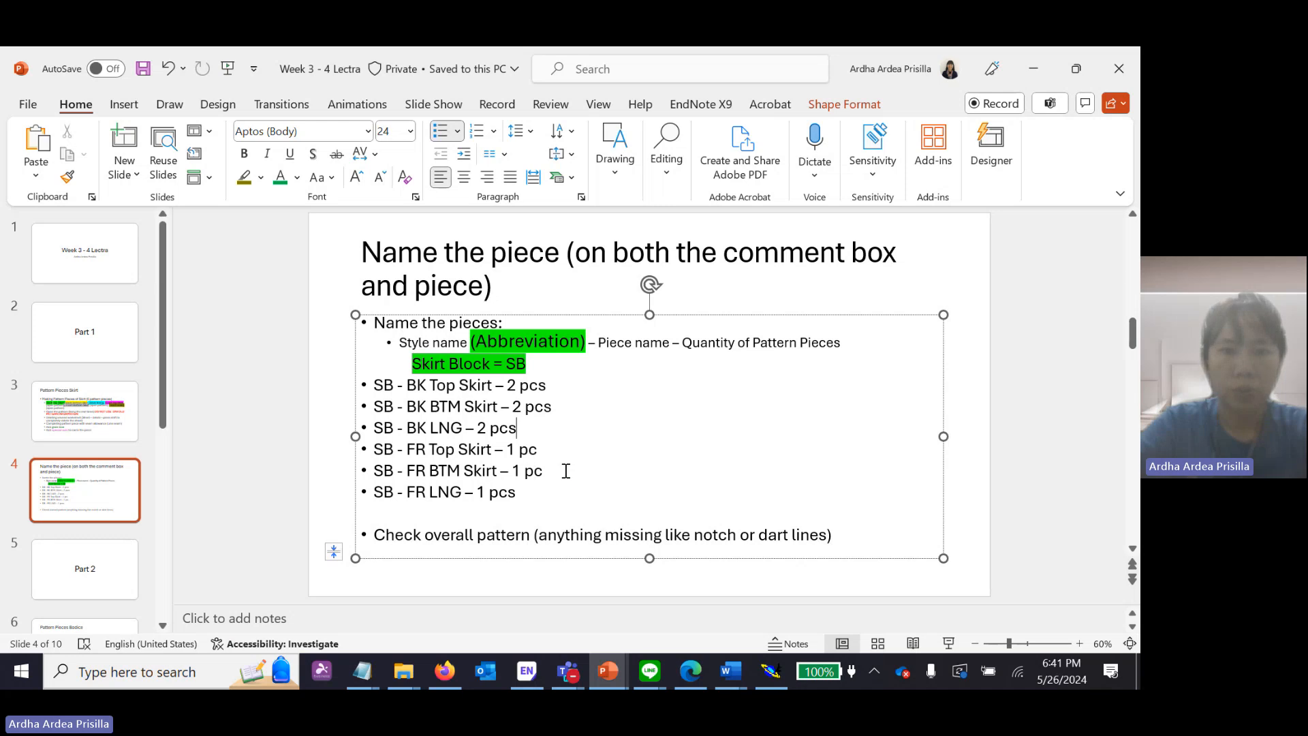
drag(565, 471, 388, 468)
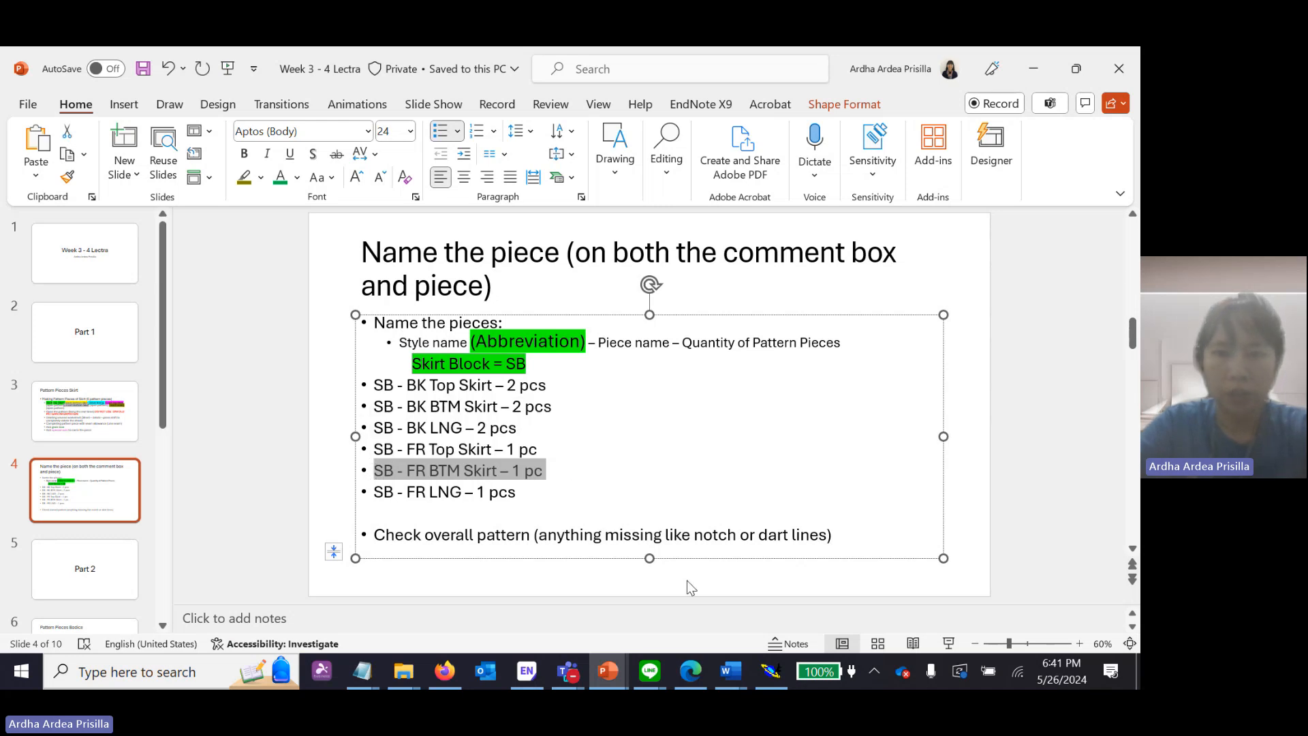
click(771, 672)
click(770, 671)
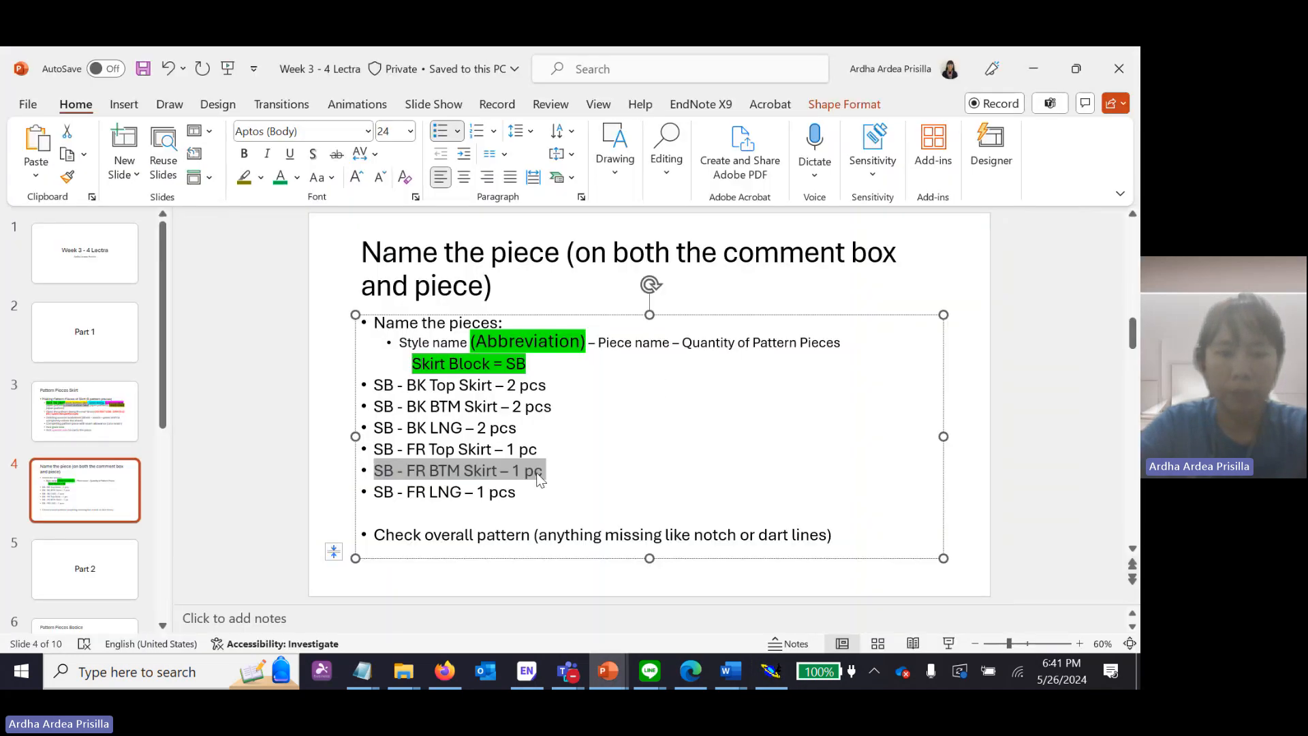
click(567, 671)
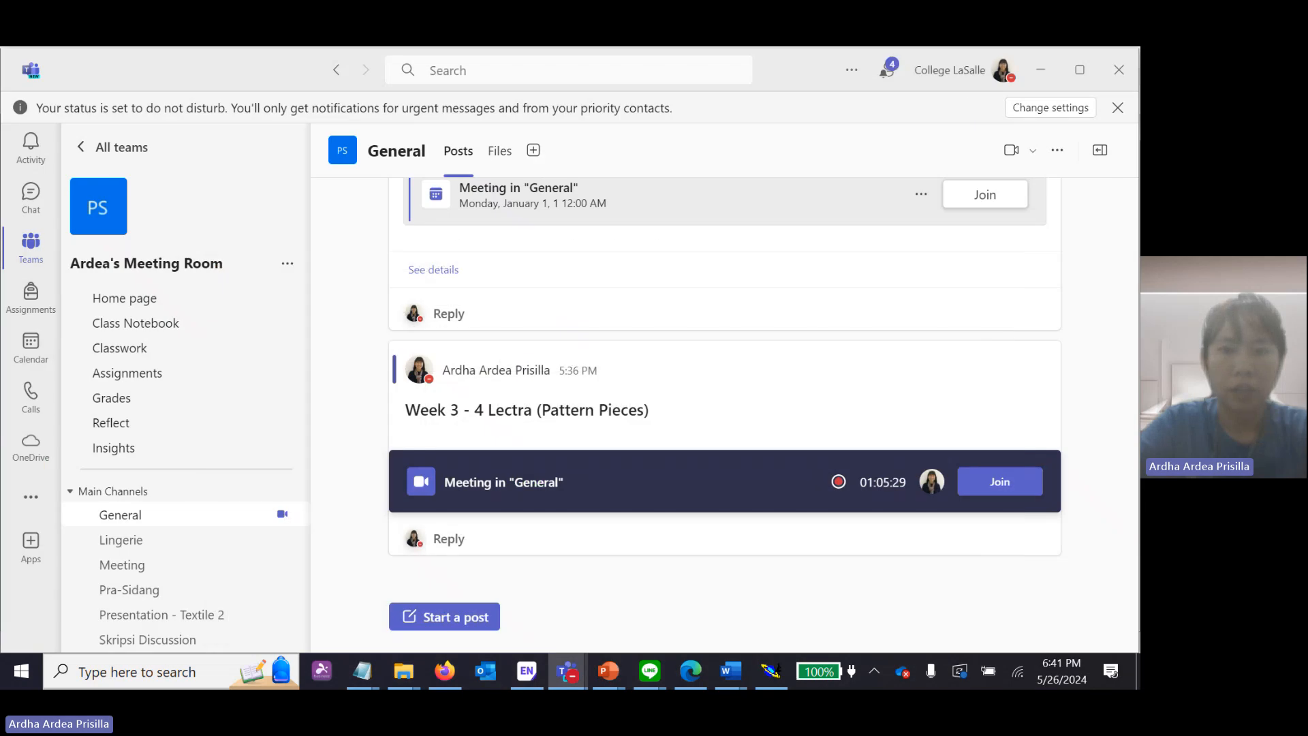
click(771, 672)
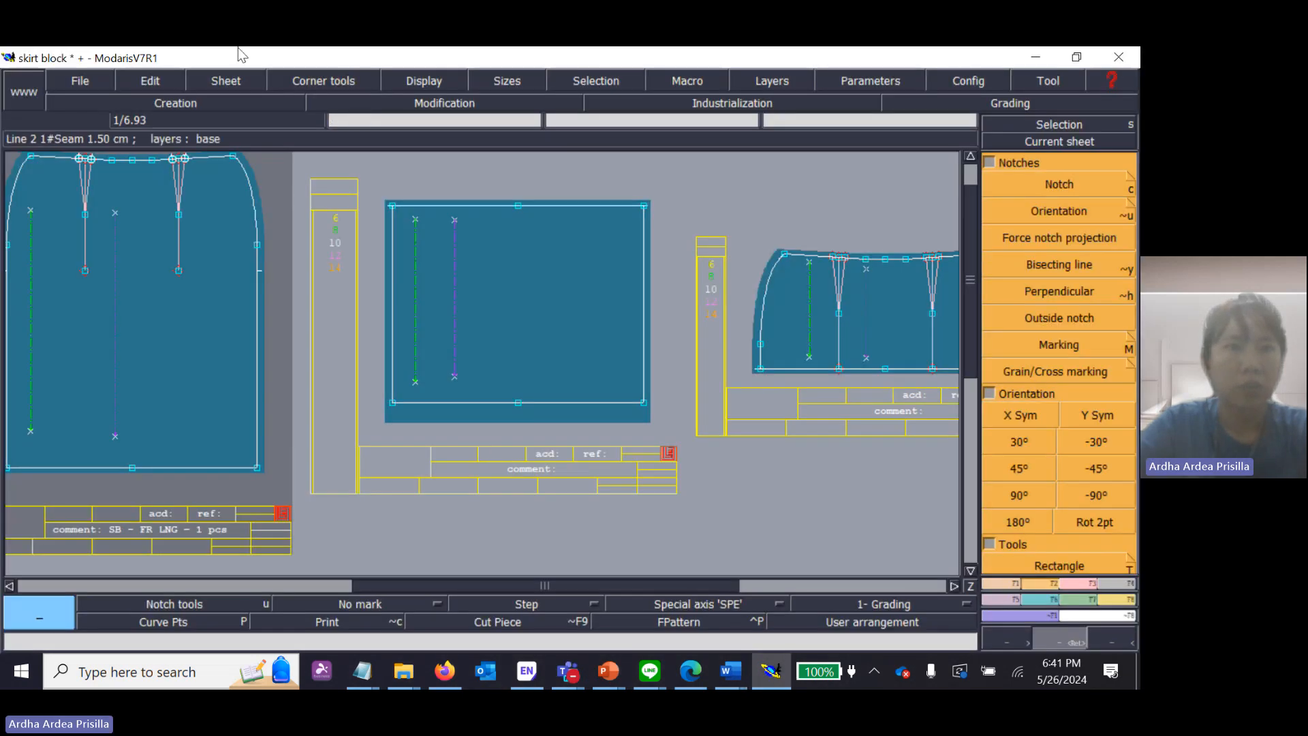
Step: Name the front bottom skirt piece "SB - FR BTM Skirt – 1 pc" in its comment box and on its special axis
click(161, 83)
click(162, 99)
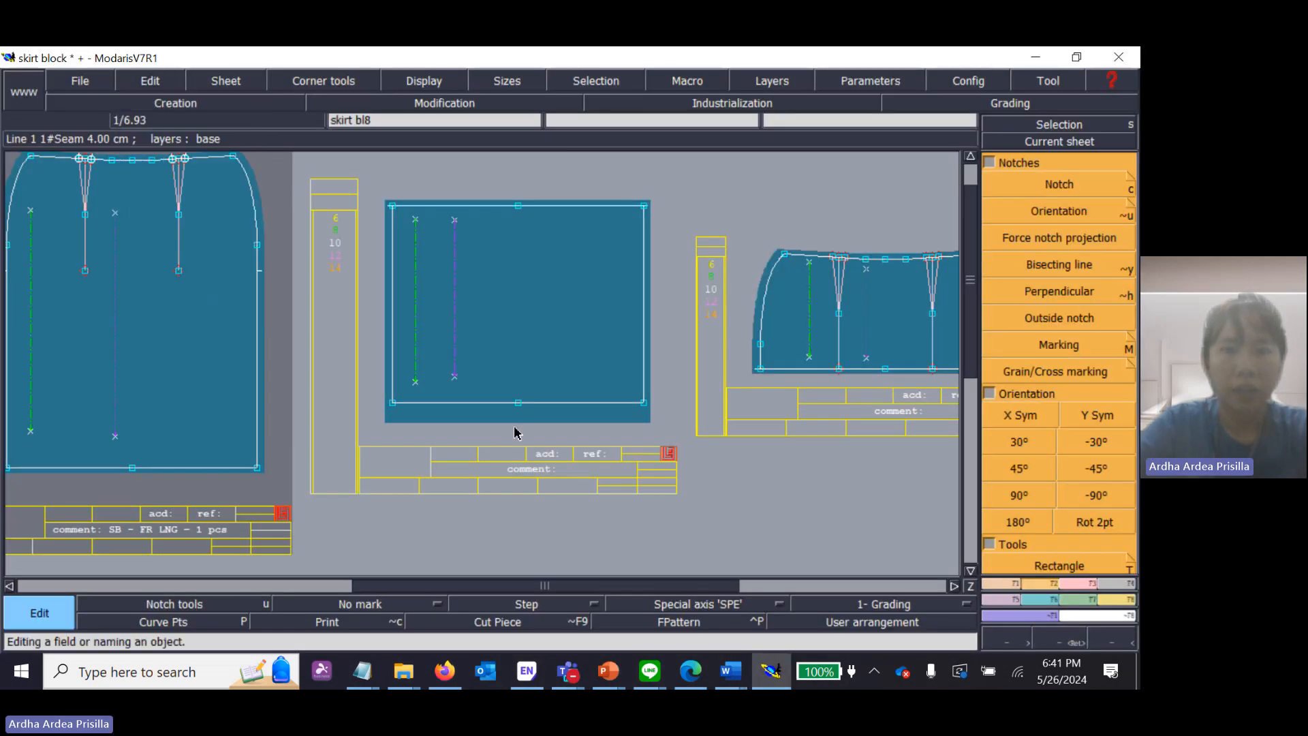
click(576, 470)
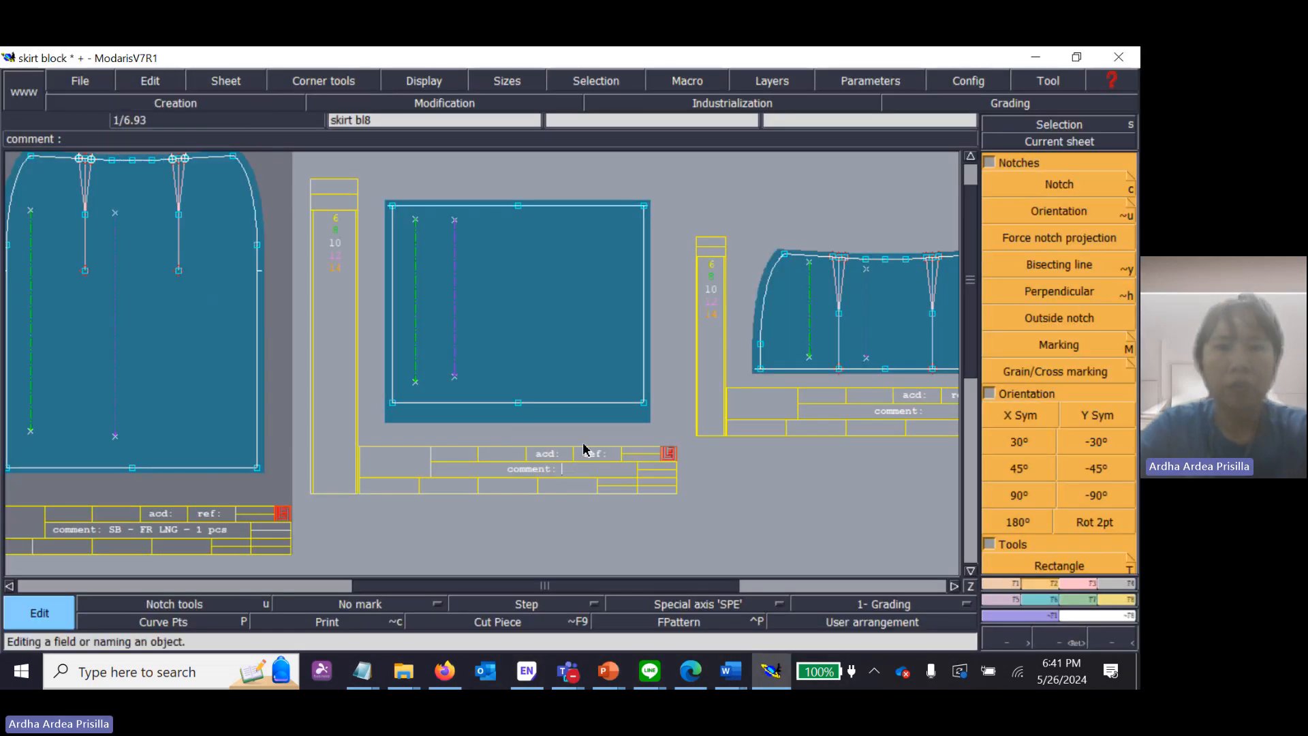
click(456, 322)
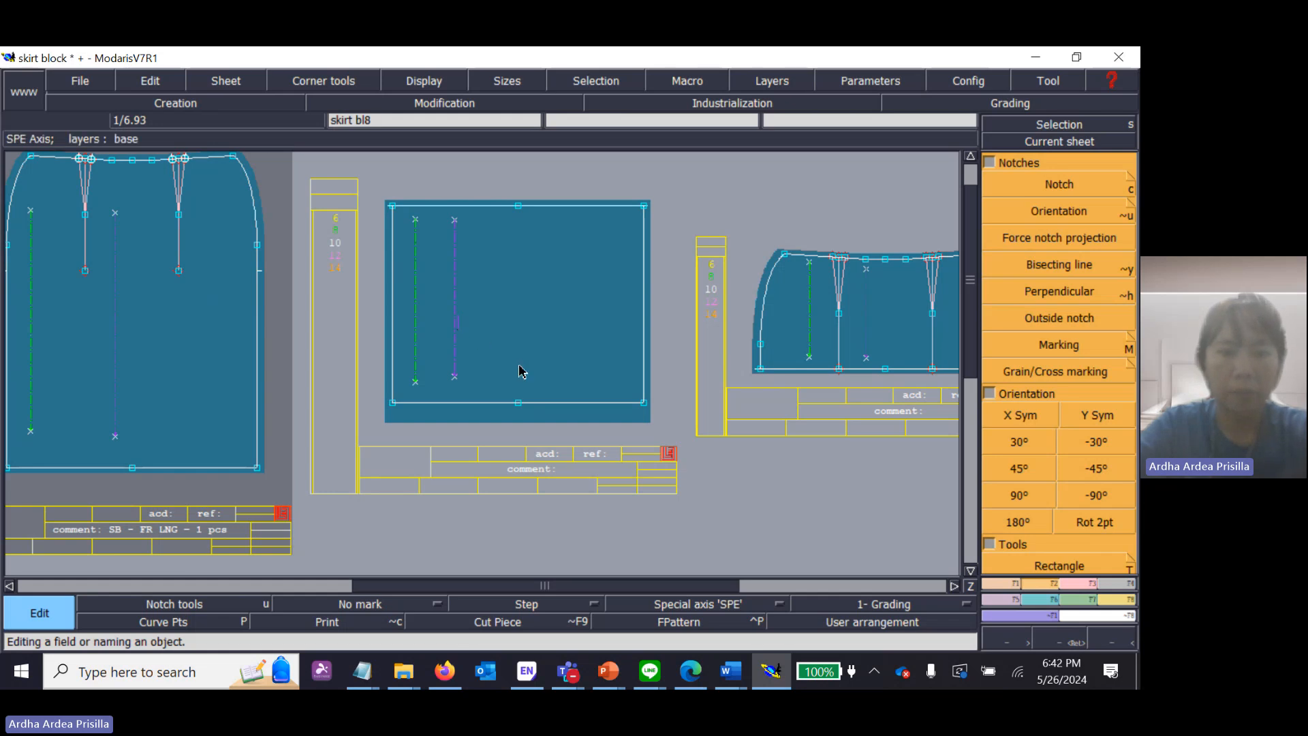
click(571, 392)
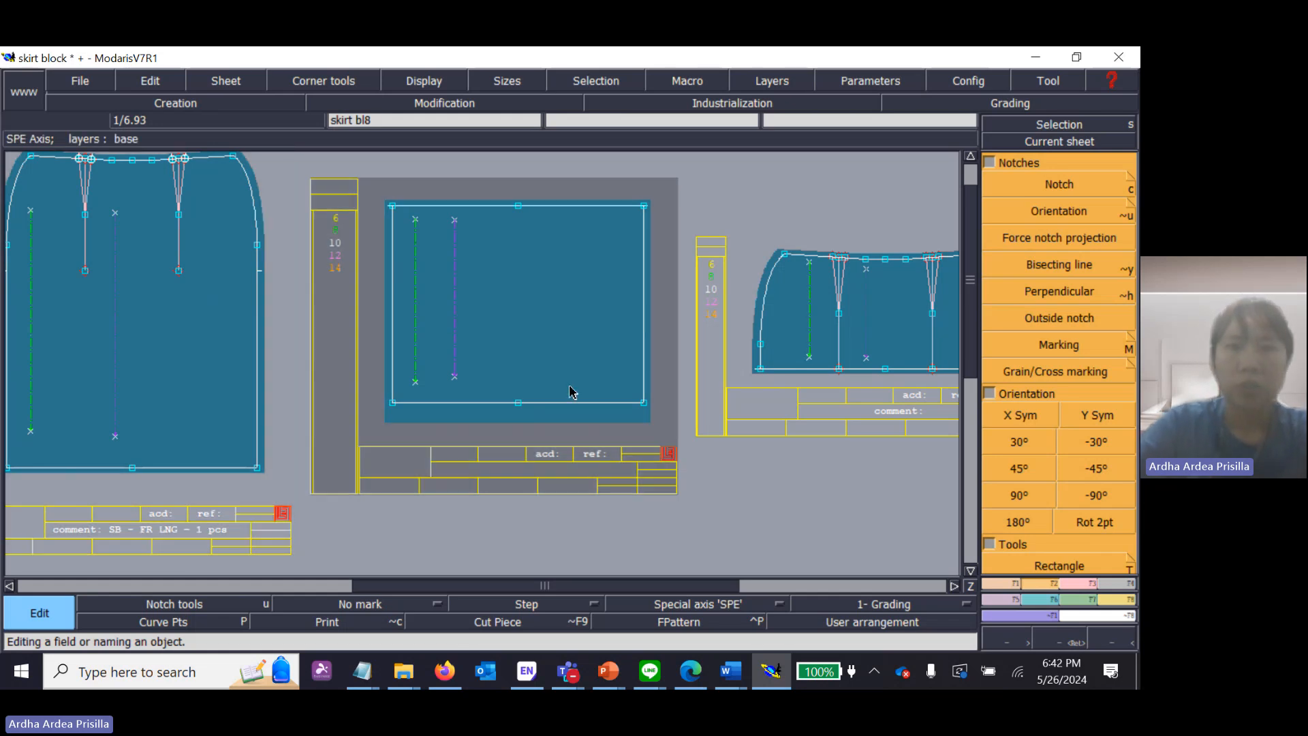
Step: Copy the name "SB - FR Top Skirt – 1 pc" from PowerPoint's naming slide and return to Modaris
click(742, 585)
drag(742, 584, 808, 588)
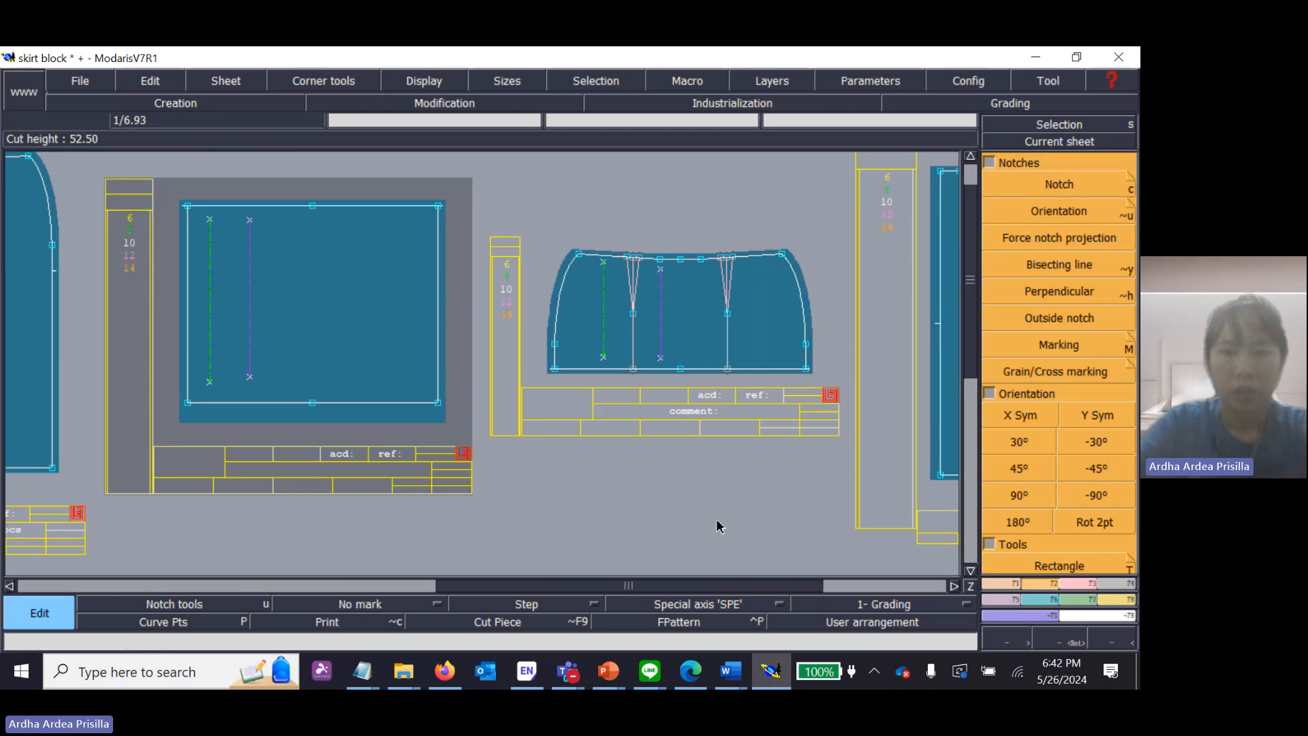
click(607, 672)
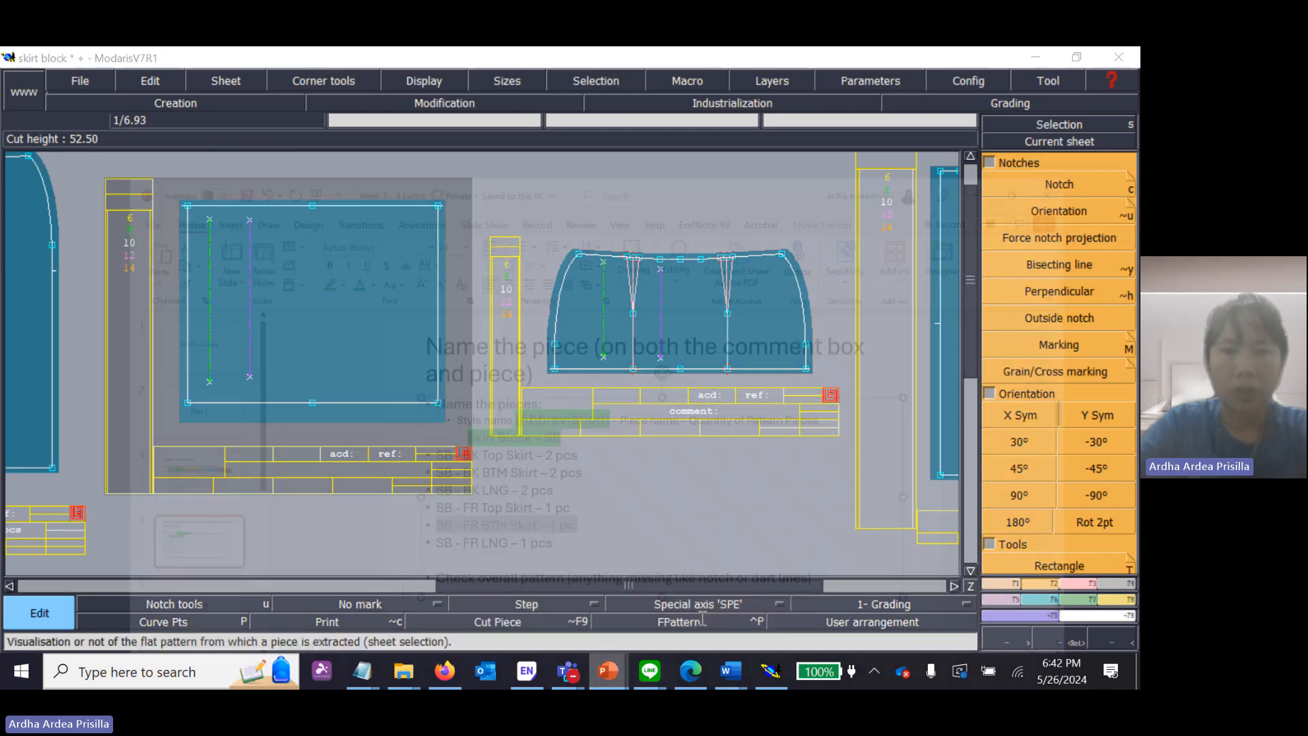
click(366, 451)
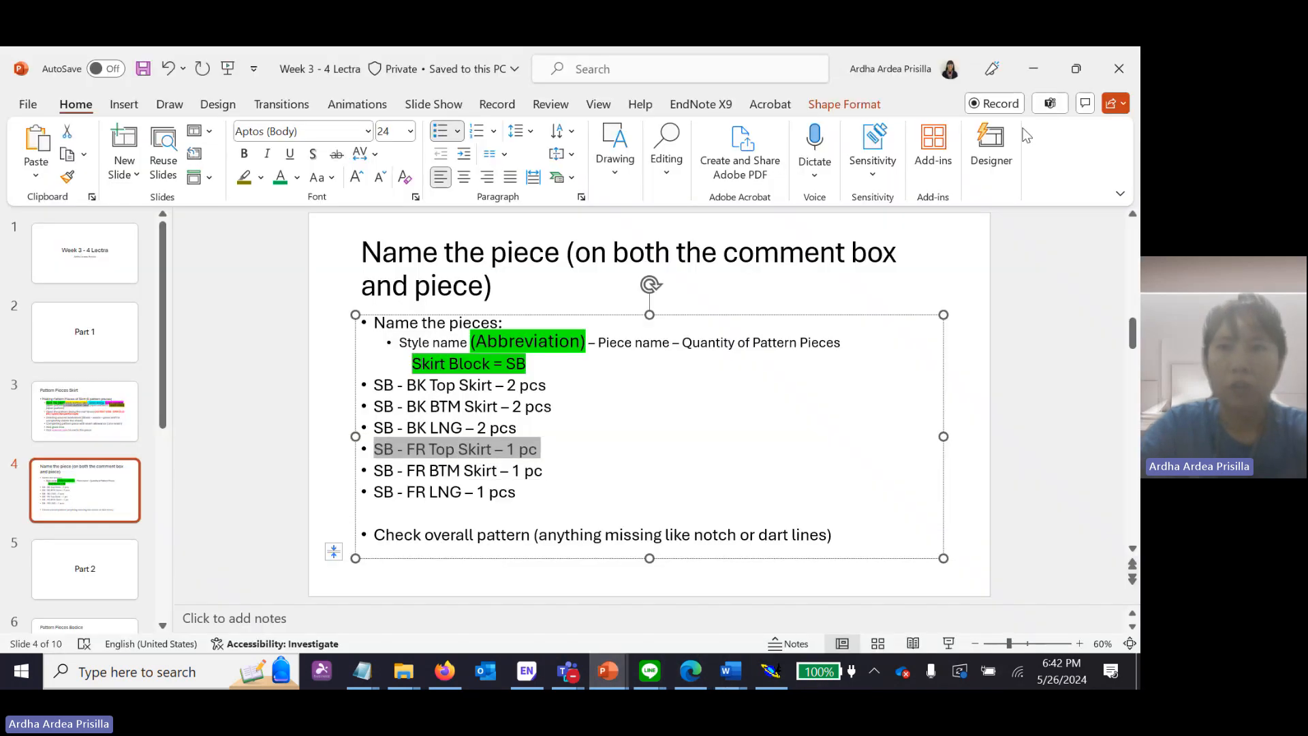
click(1033, 69)
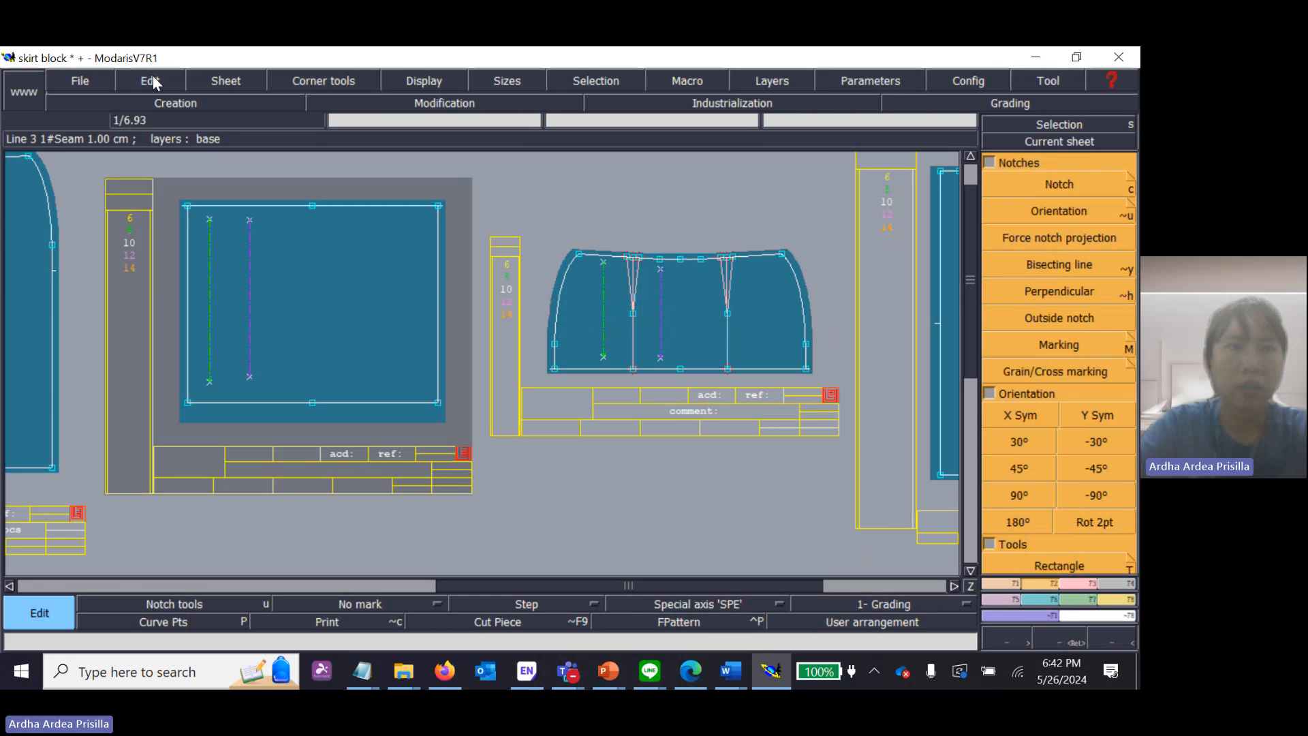
Step: Name the front top skirt piece "SB - FR Top Skirt – 1 pc" in its comment box and on its special axis
click(153, 81)
click(153, 101)
click(755, 417)
text(SB - FR Top Skirt - 1 pc)
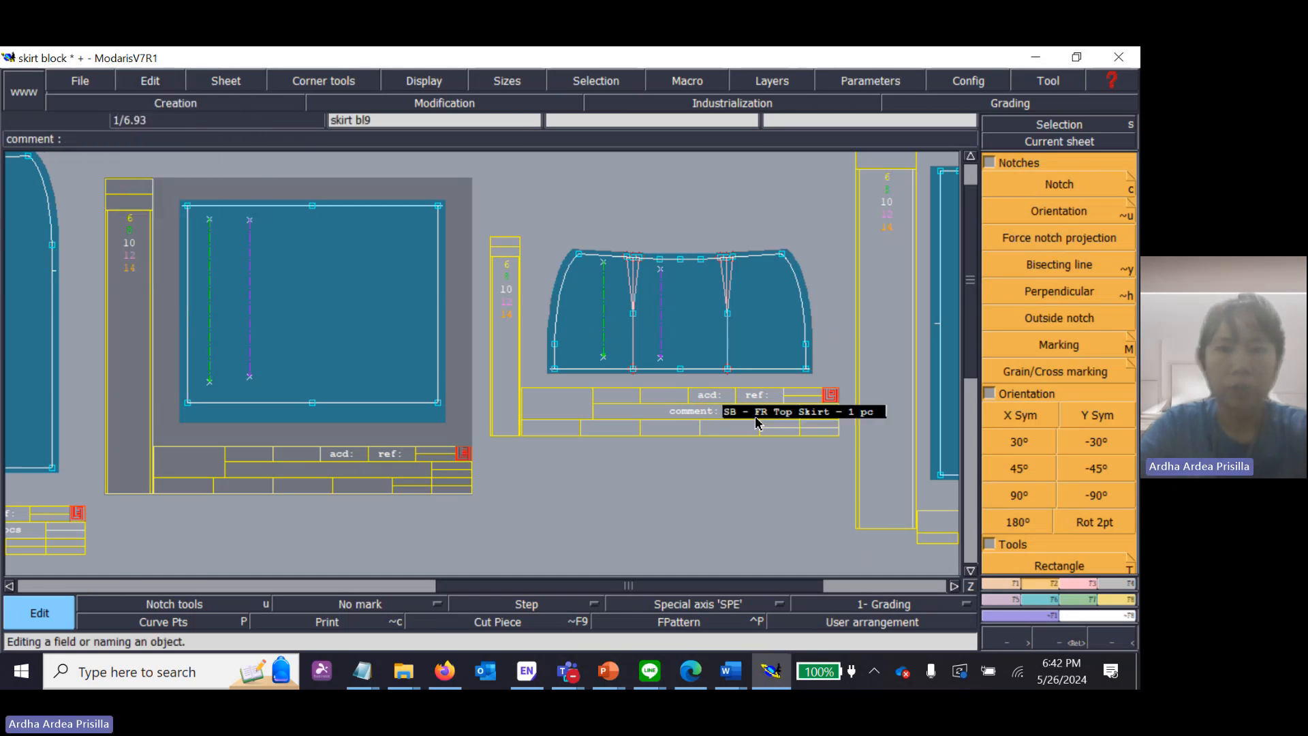
key(Return)
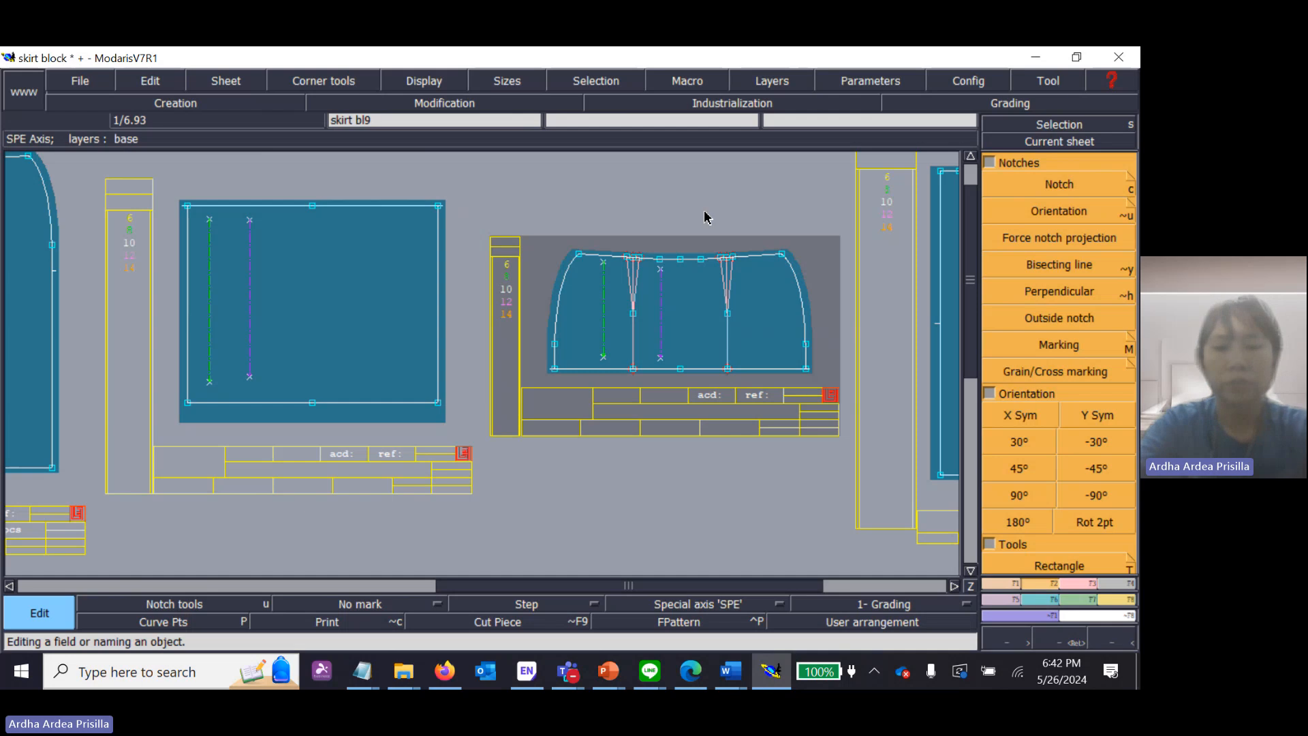
Step: Copy the name "SB - BK LNG – 2 pcs" from PowerPoint's naming slide and return to Modaris at the back lining piece
key(j)
key(Return)
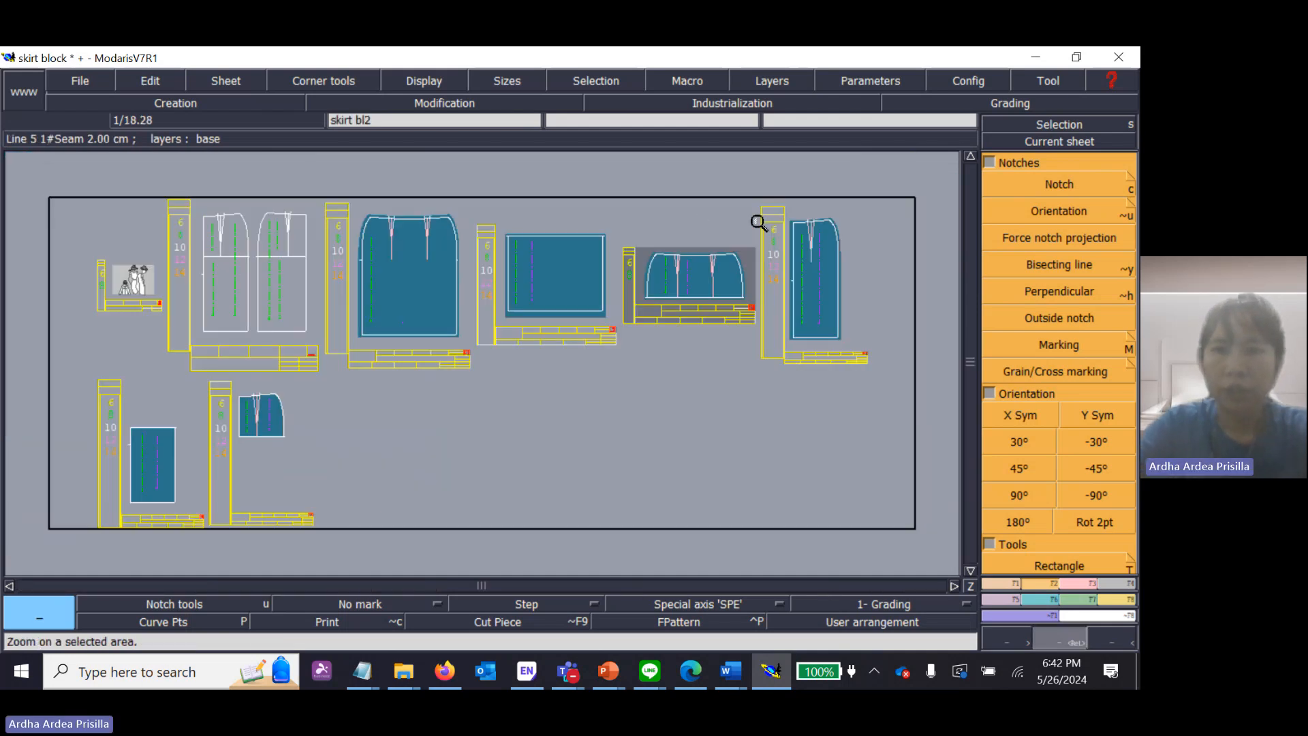
drag(757, 199, 869, 371)
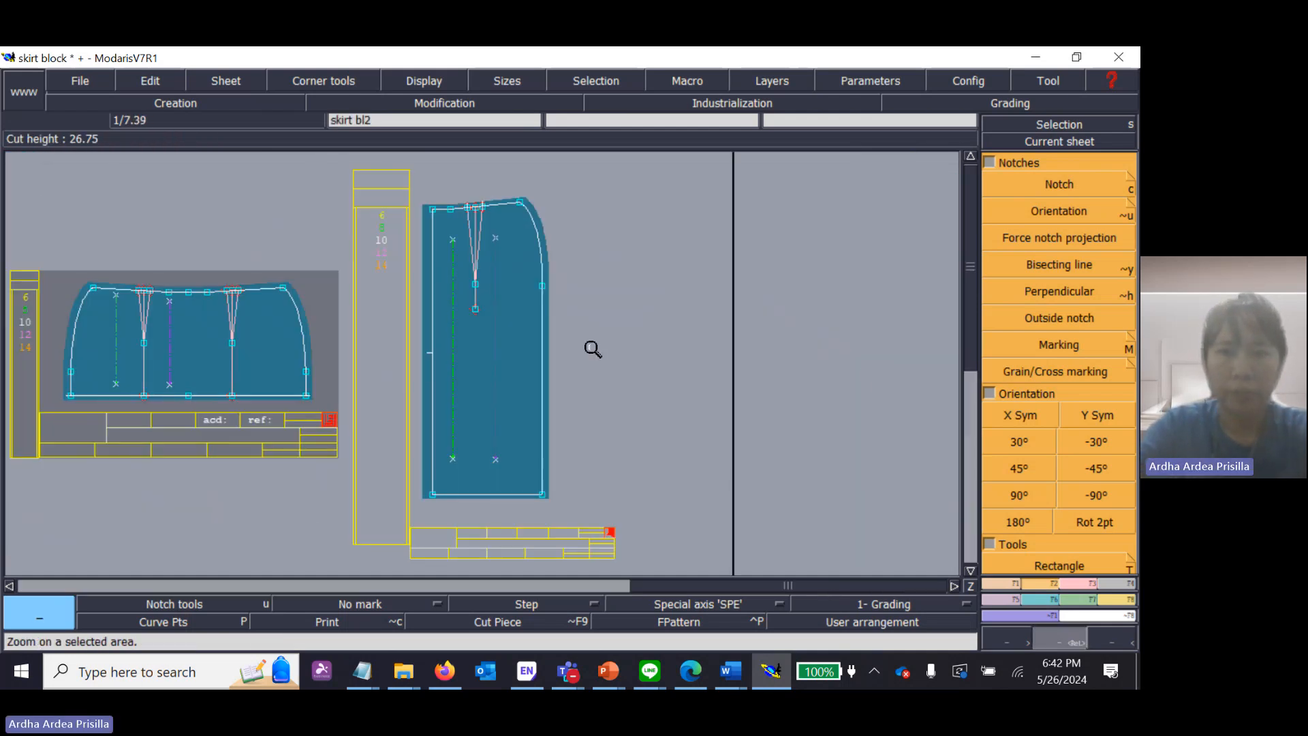
click(609, 672)
click(695, 622)
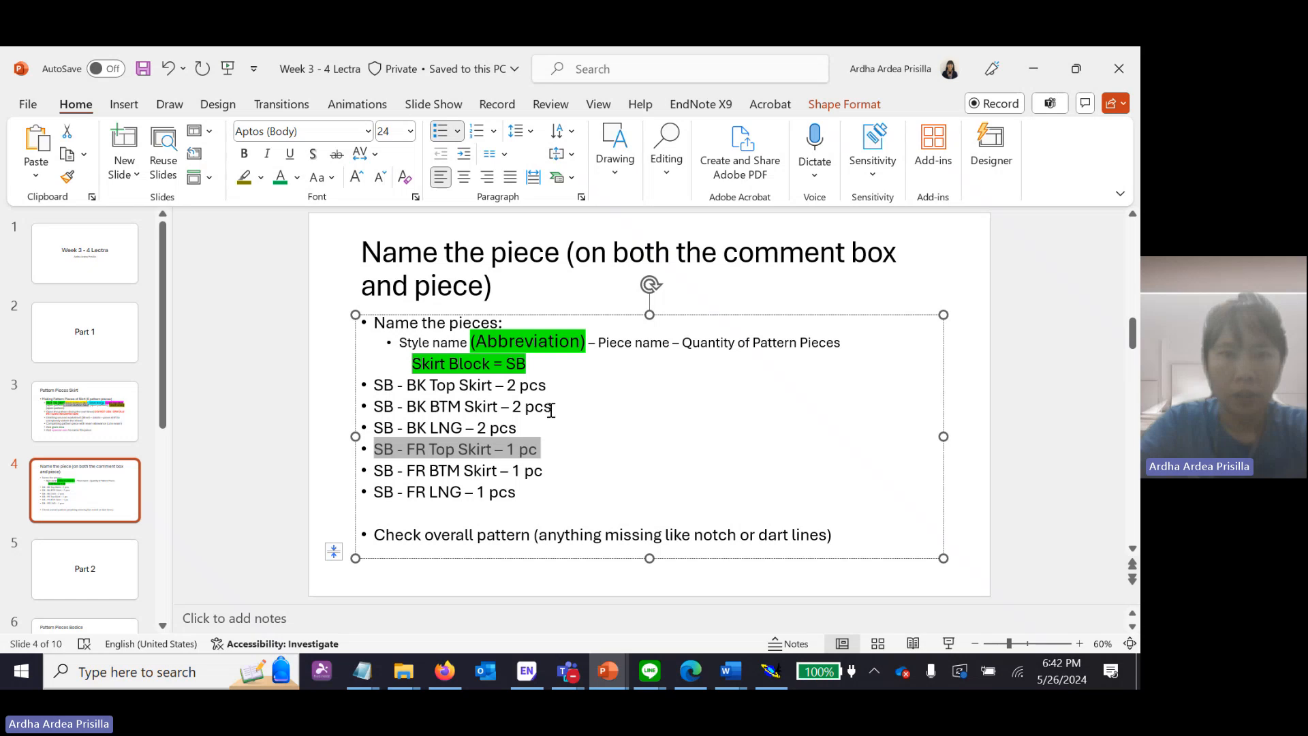
drag(543, 427, 374, 427)
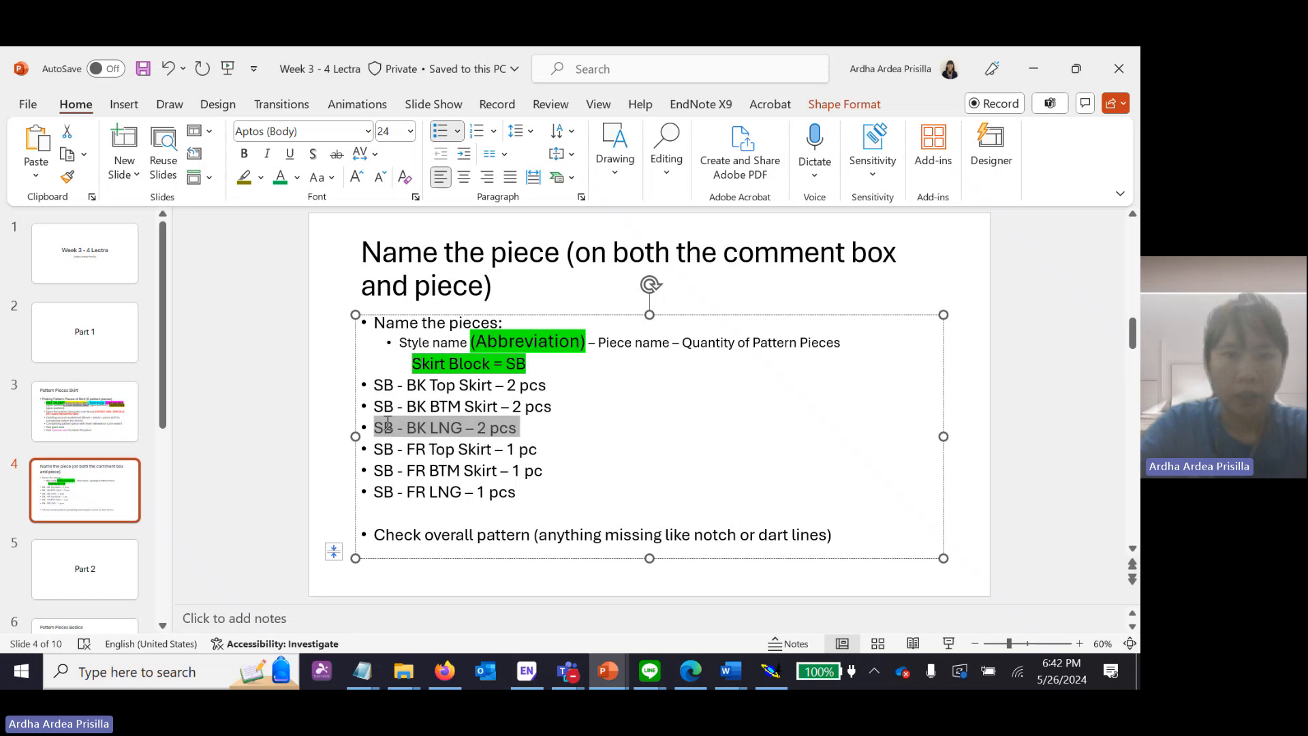
click(1034, 68)
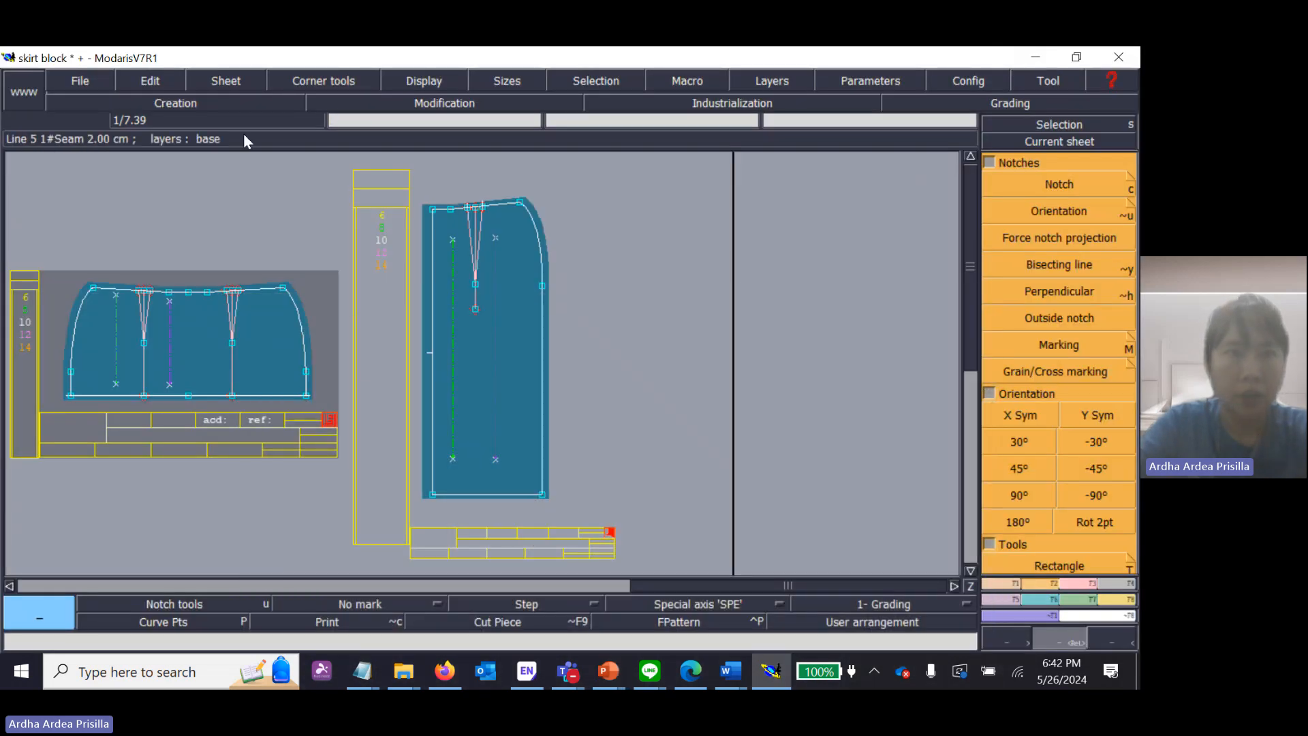
Step: Enter "SB - BK LNG – 2 pcs" in the comment box of the back lining piece
click(150, 80)
click(167, 104)
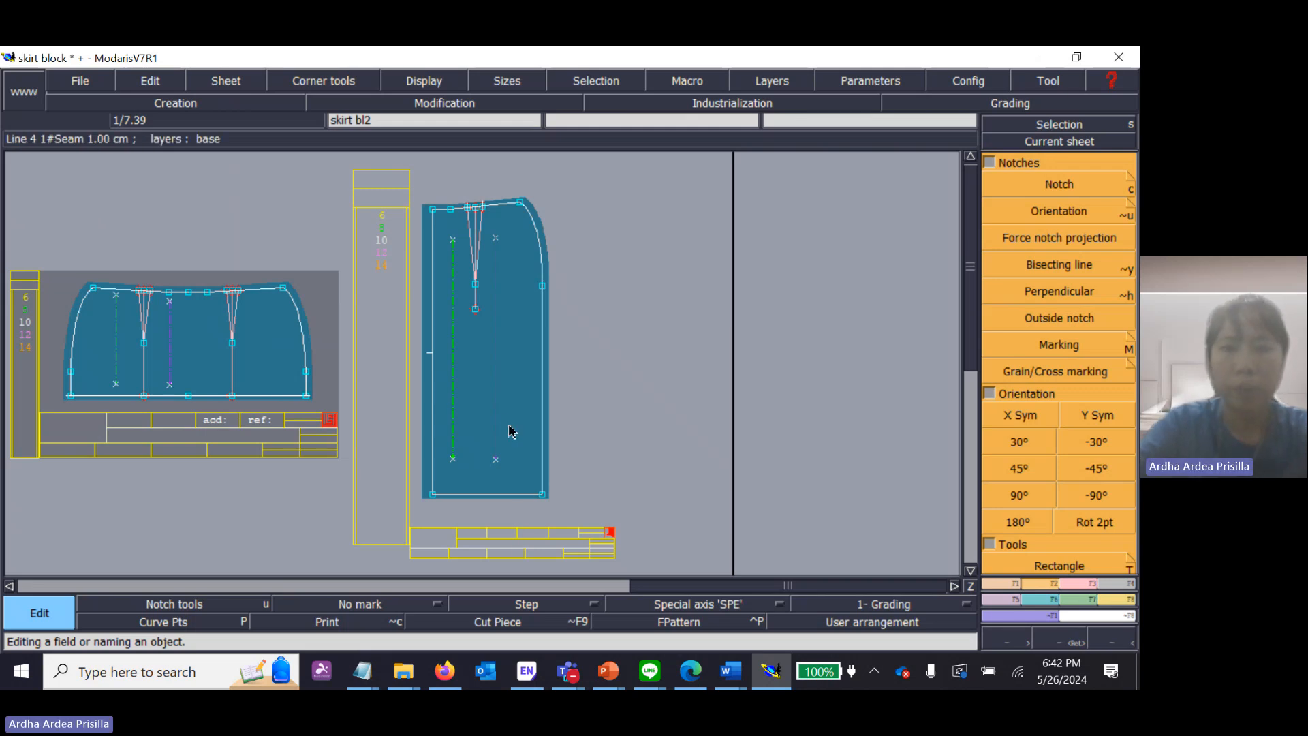
key(Return)
drag(395, 181, 629, 587)
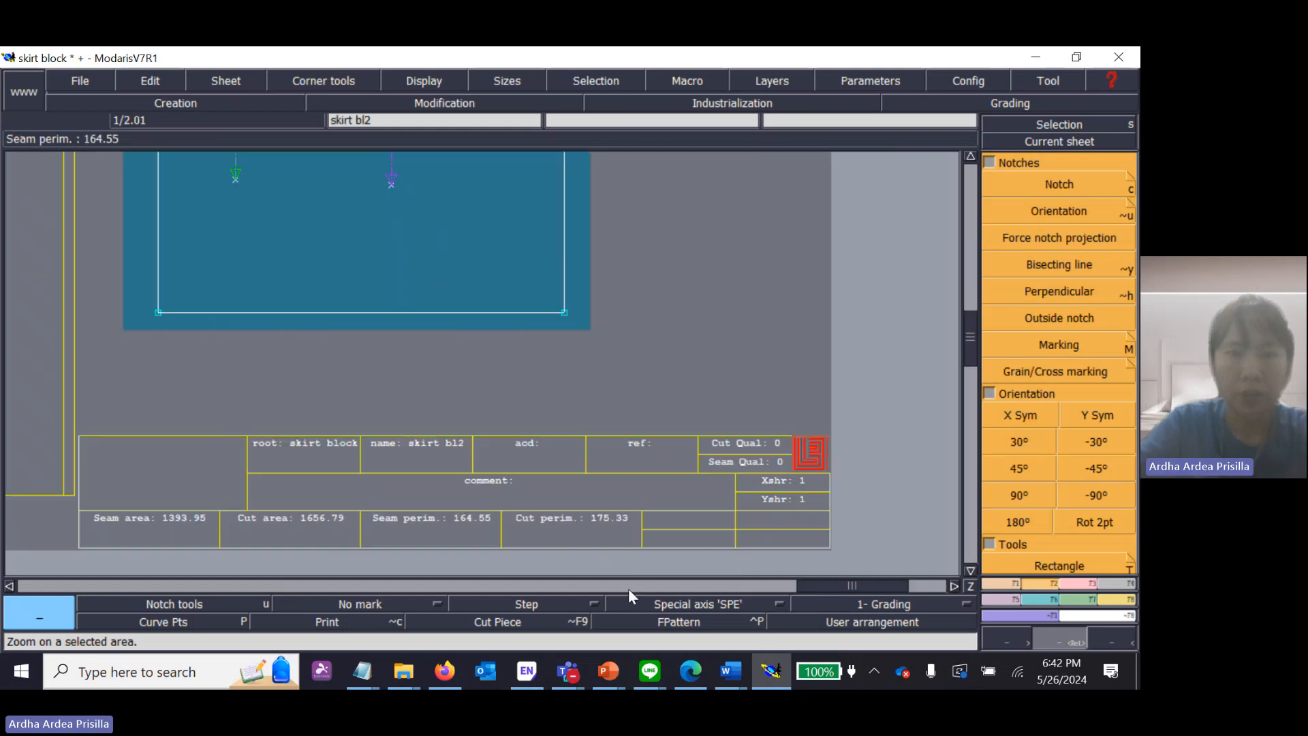
click(167, 89)
click(168, 102)
click(516, 492)
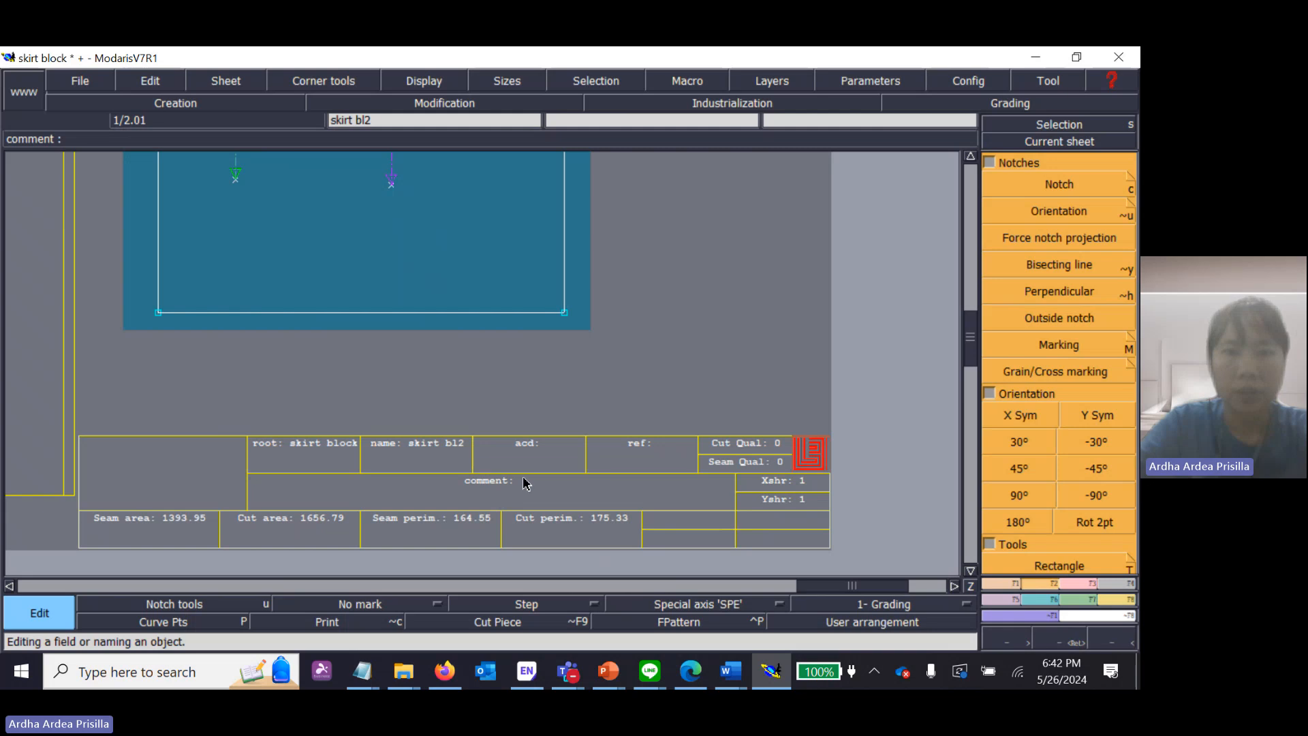
text(SB - BK LNG - 2 pcs)
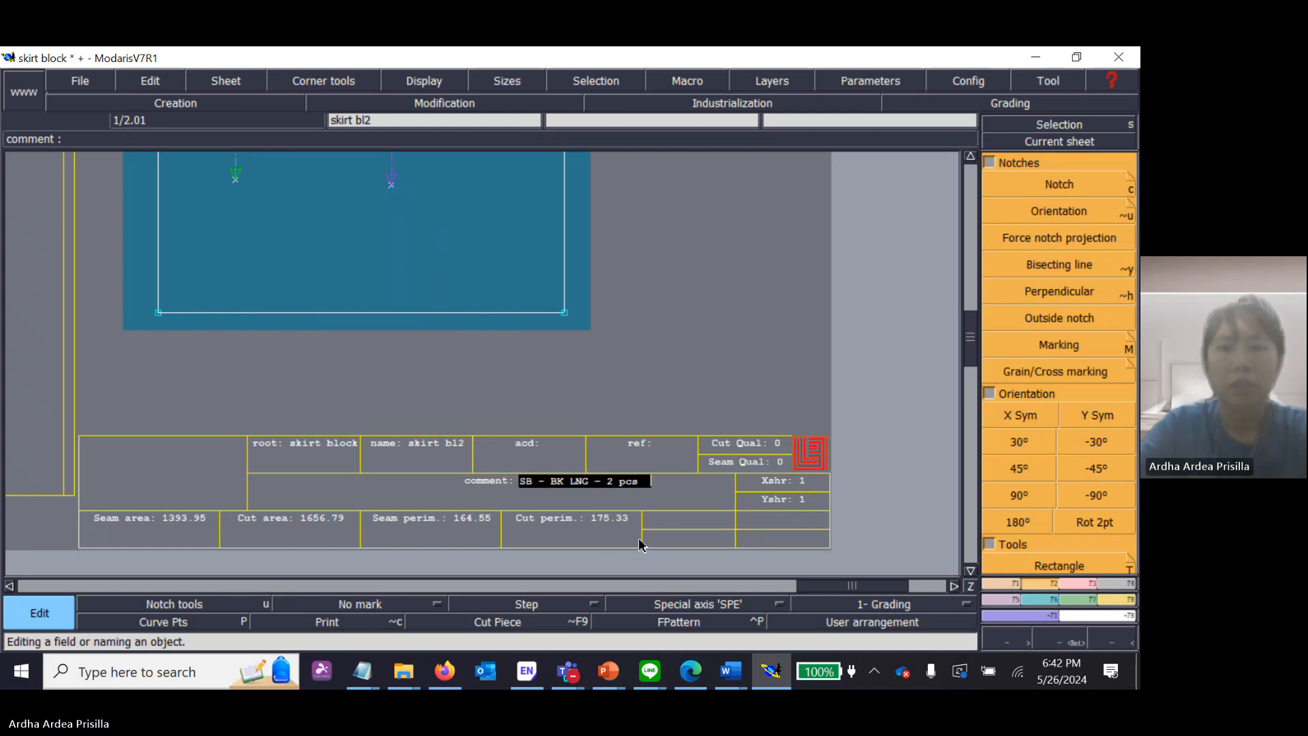
key(Return)
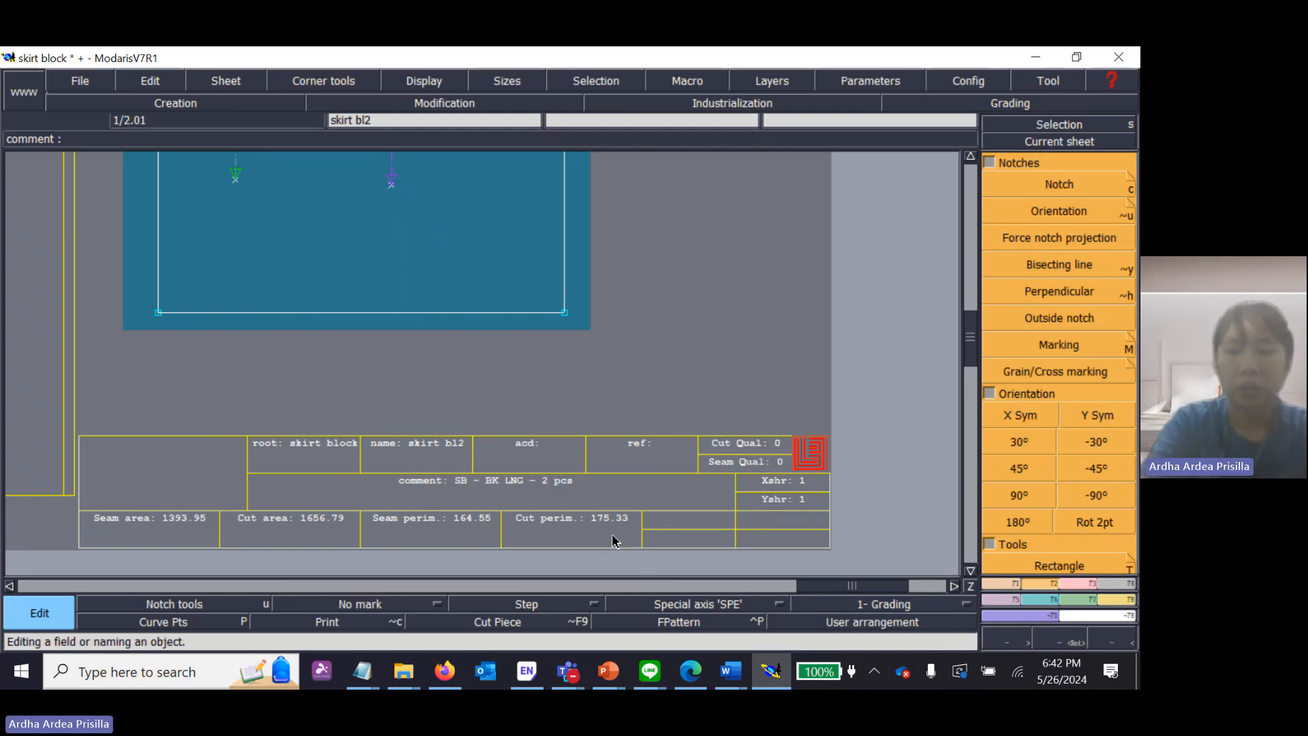
Step: Name the special axis of the back lining piece "SB - BK LNG – 2 pcs"
key(Home)
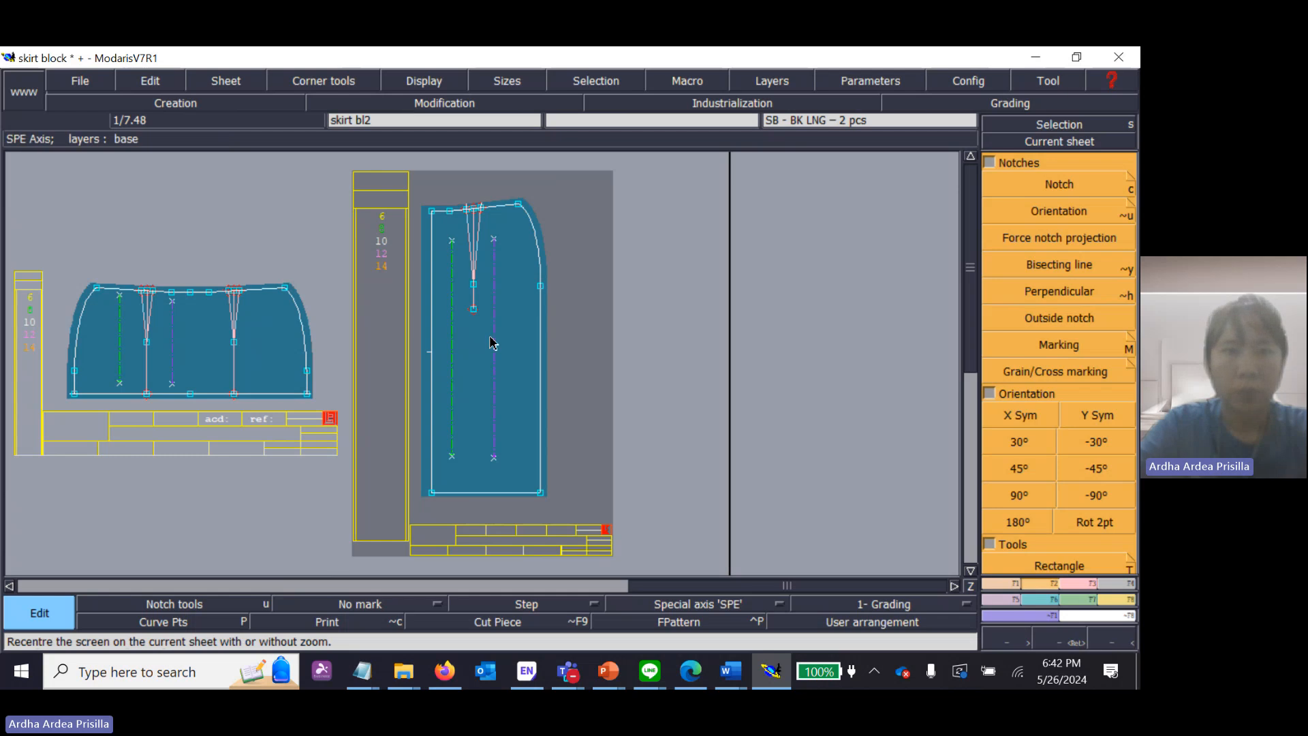
click(154, 83)
click(169, 104)
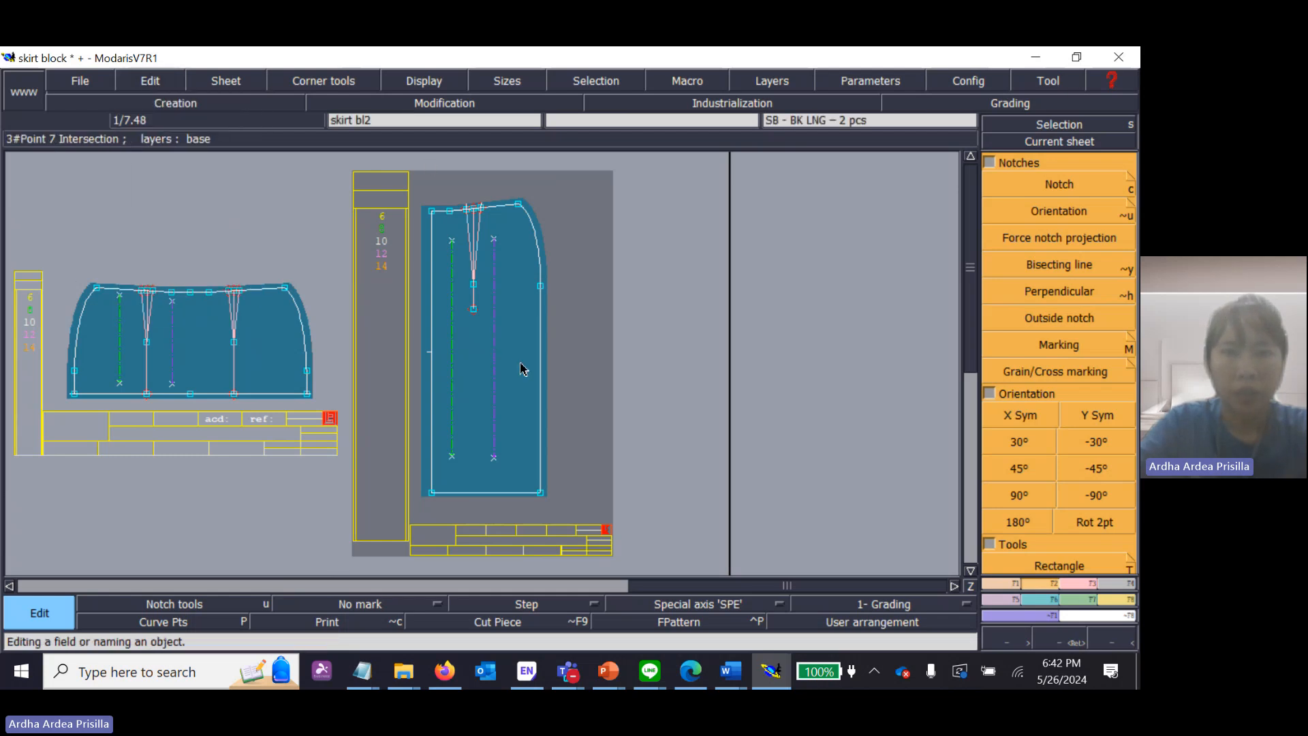
click(495, 389)
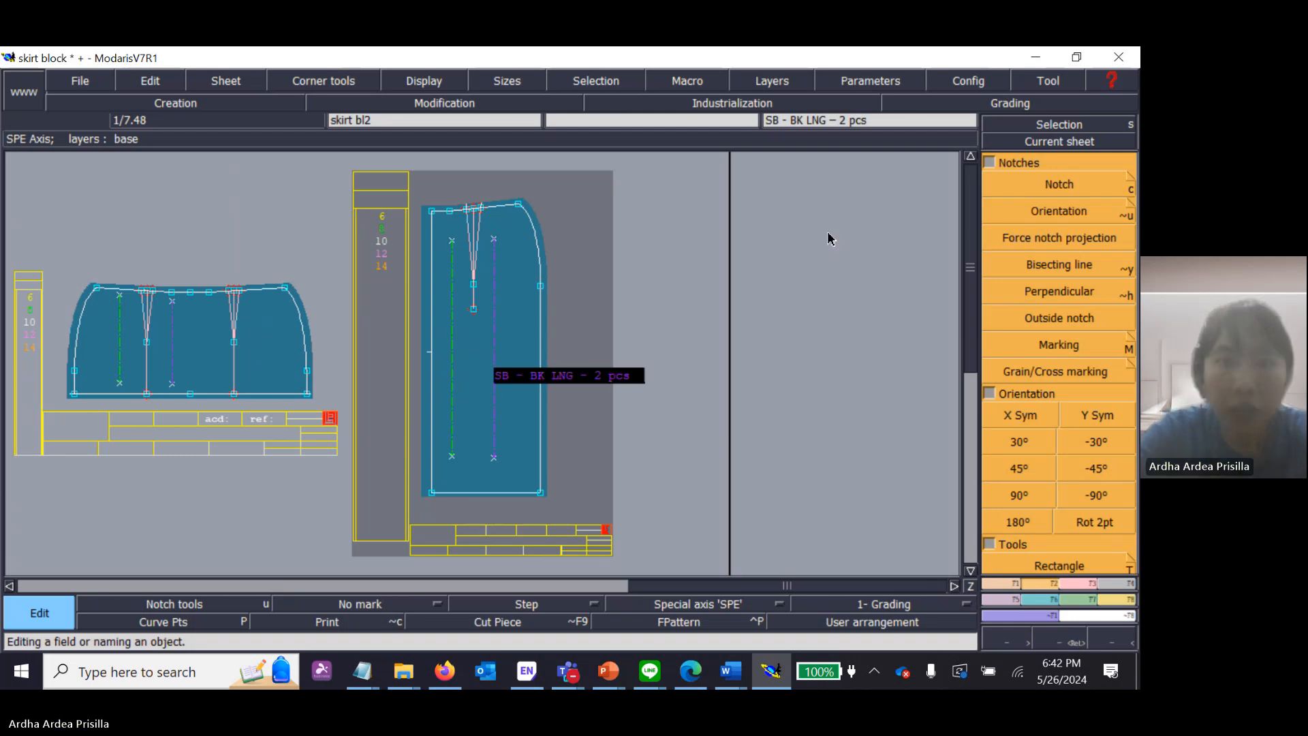
key(Return)
Step: Add a 1 cm line seam to the top edge of the rectangular back bottom skirt piece
key(j)
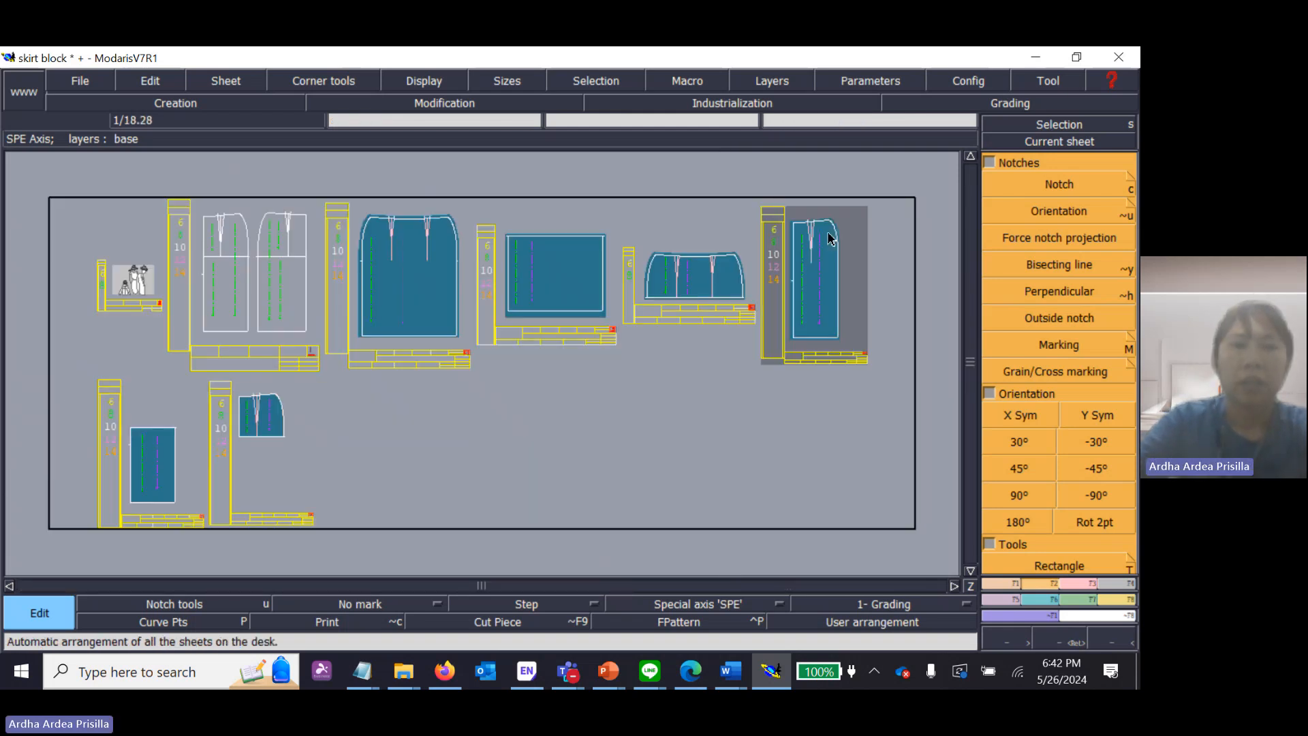
key(Return)
drag(108, 358, 331, 527)
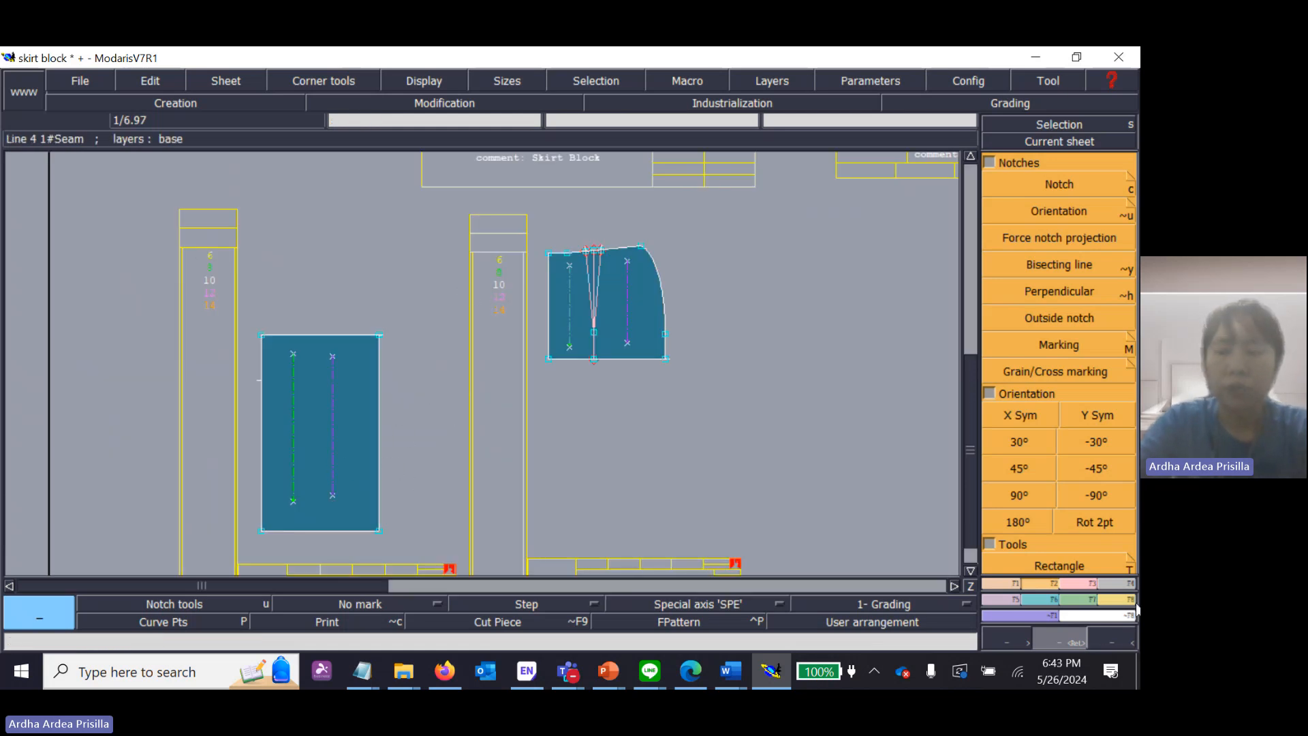
click(1109, 584)
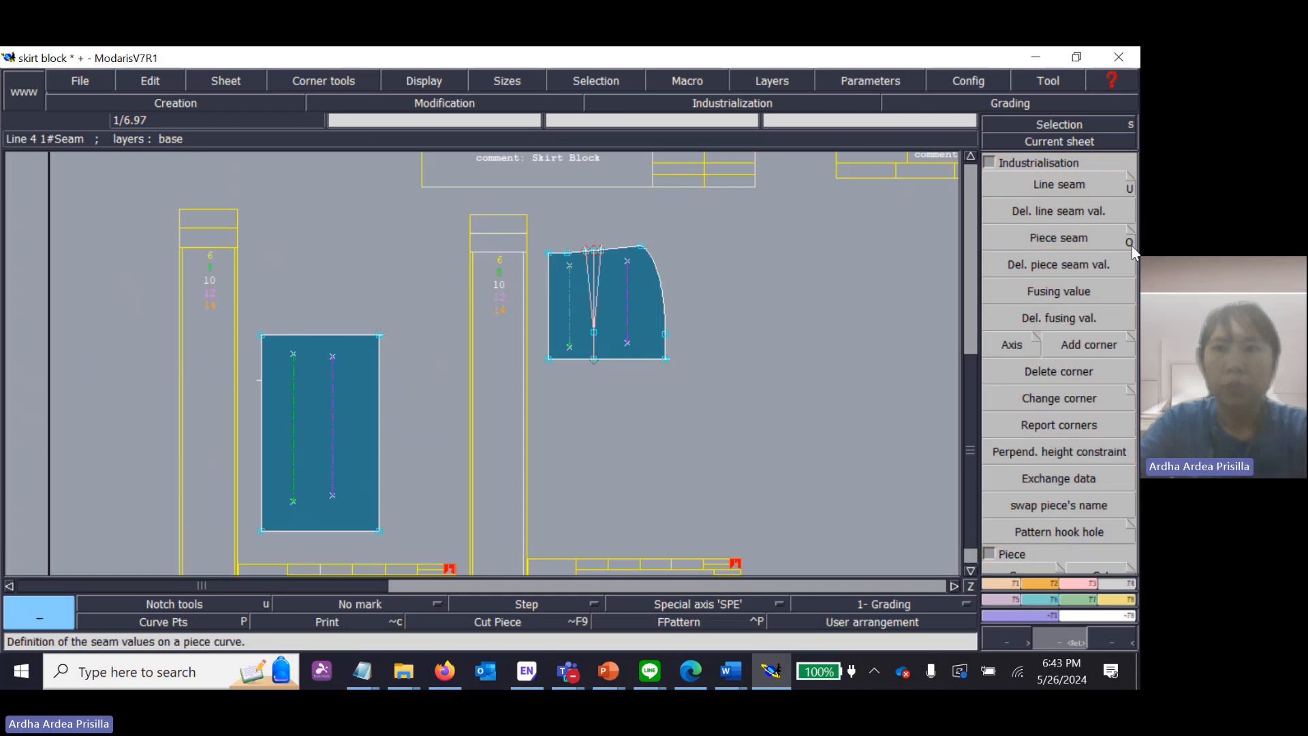
click(1083, 186)
click(338, 335)
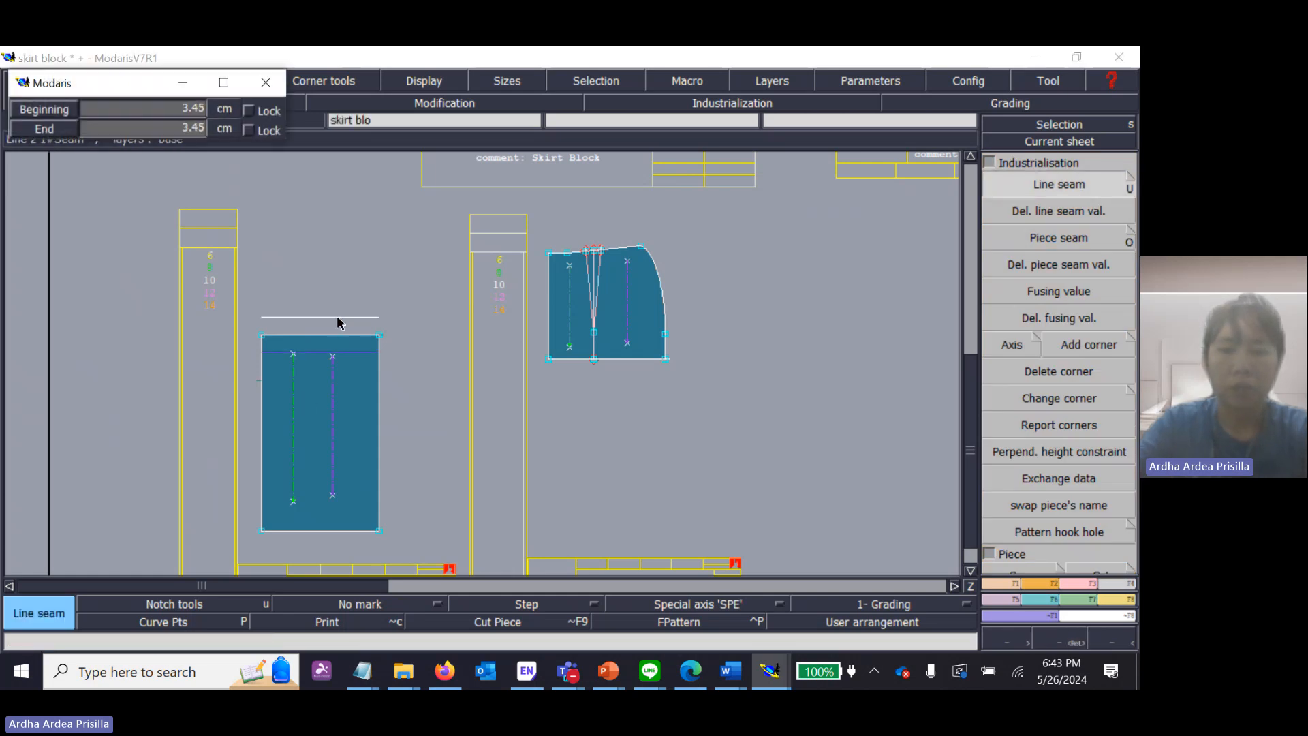
key(Return)
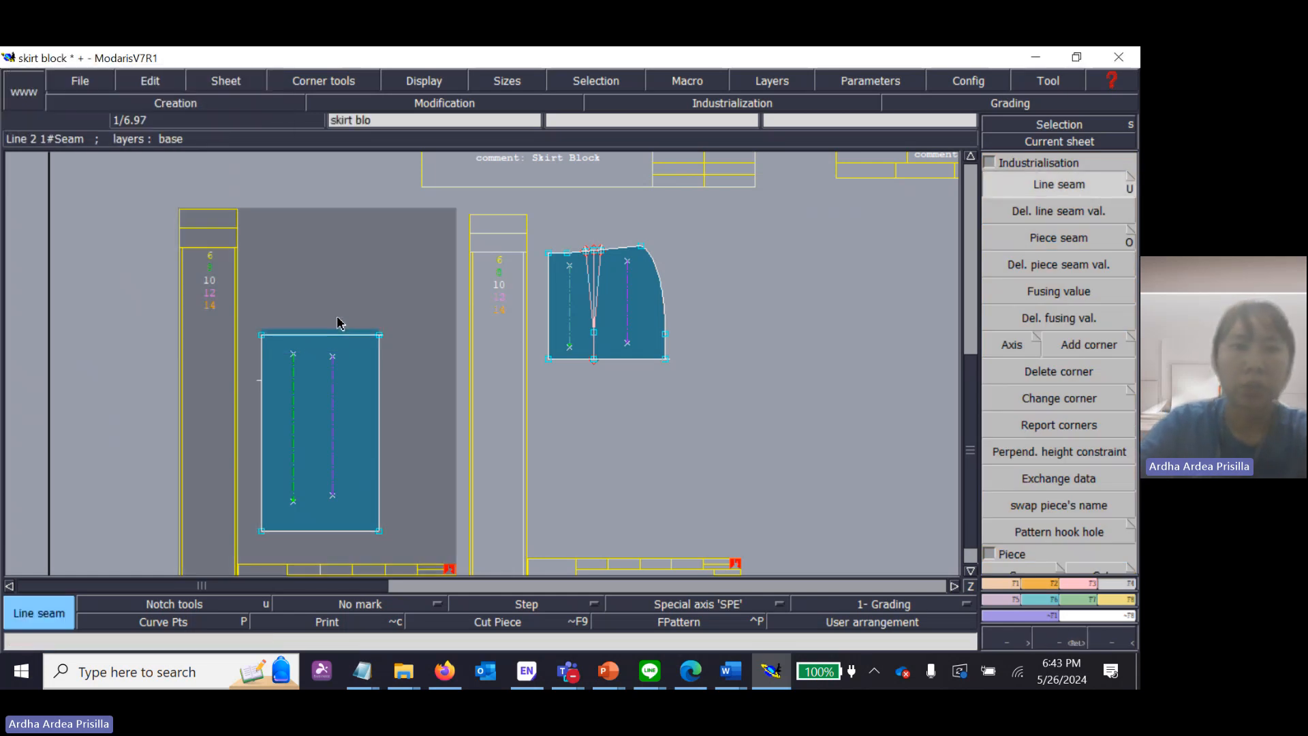
Step: Set the line seam on the right edge of the back bottom skirt piece to 1.5 cm at both ends
click(379, 430)
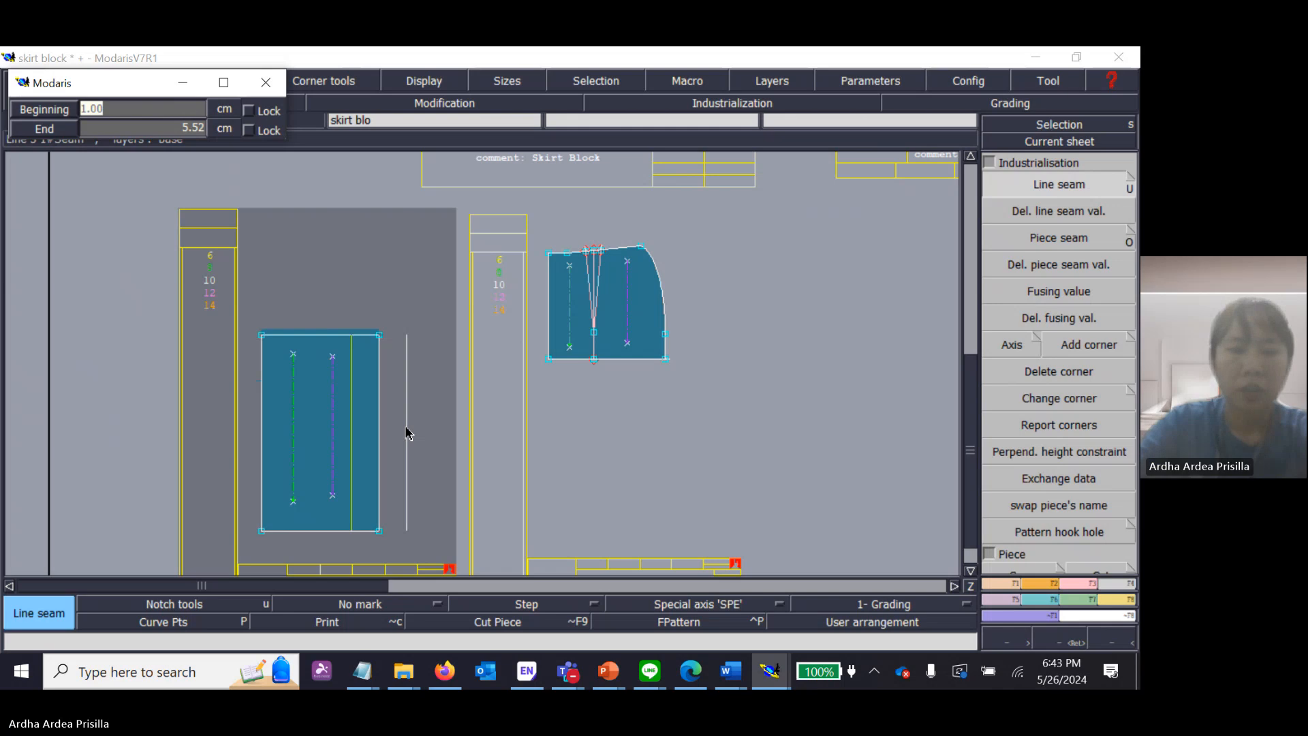
text(1)
key(Tab)
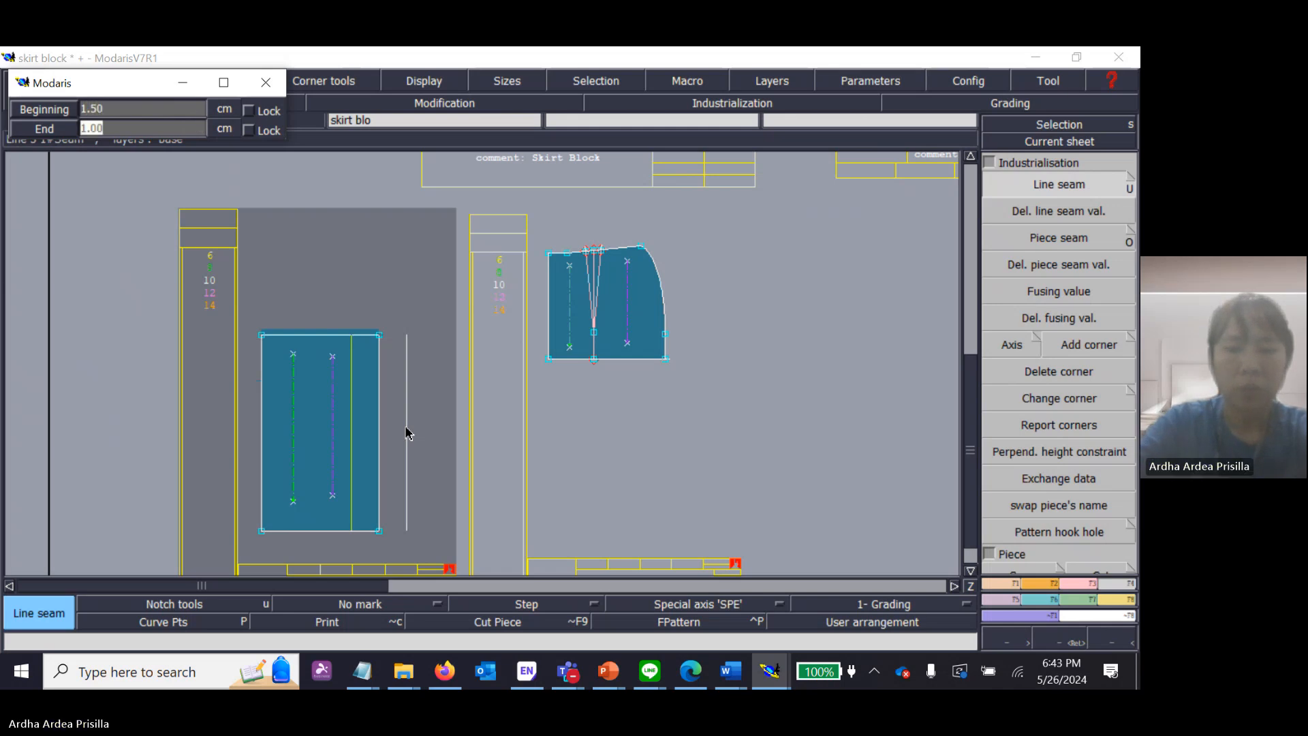
text(1.5)
key(Return)
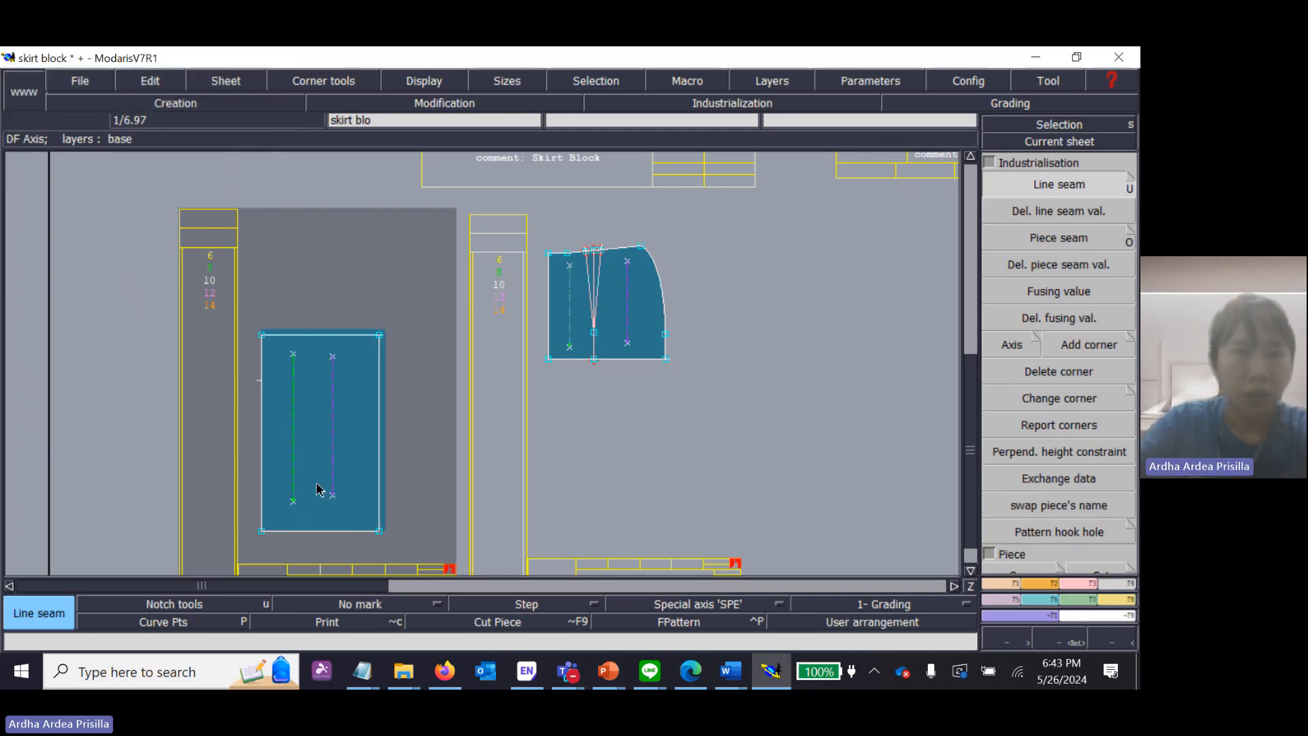
Step: Add line seams to the back bottom skirt piece: 2 cm on the left edge and 4 cm on the hem
click(256, 476)
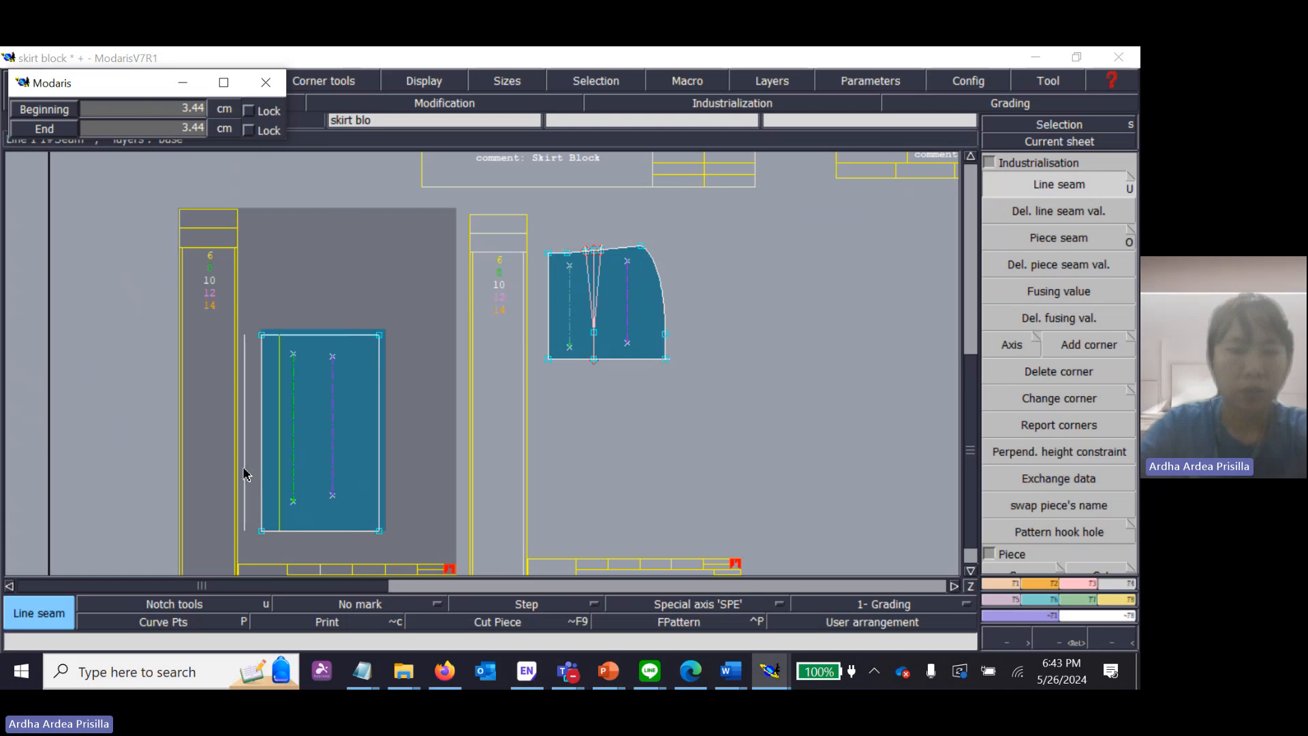
key(Return)
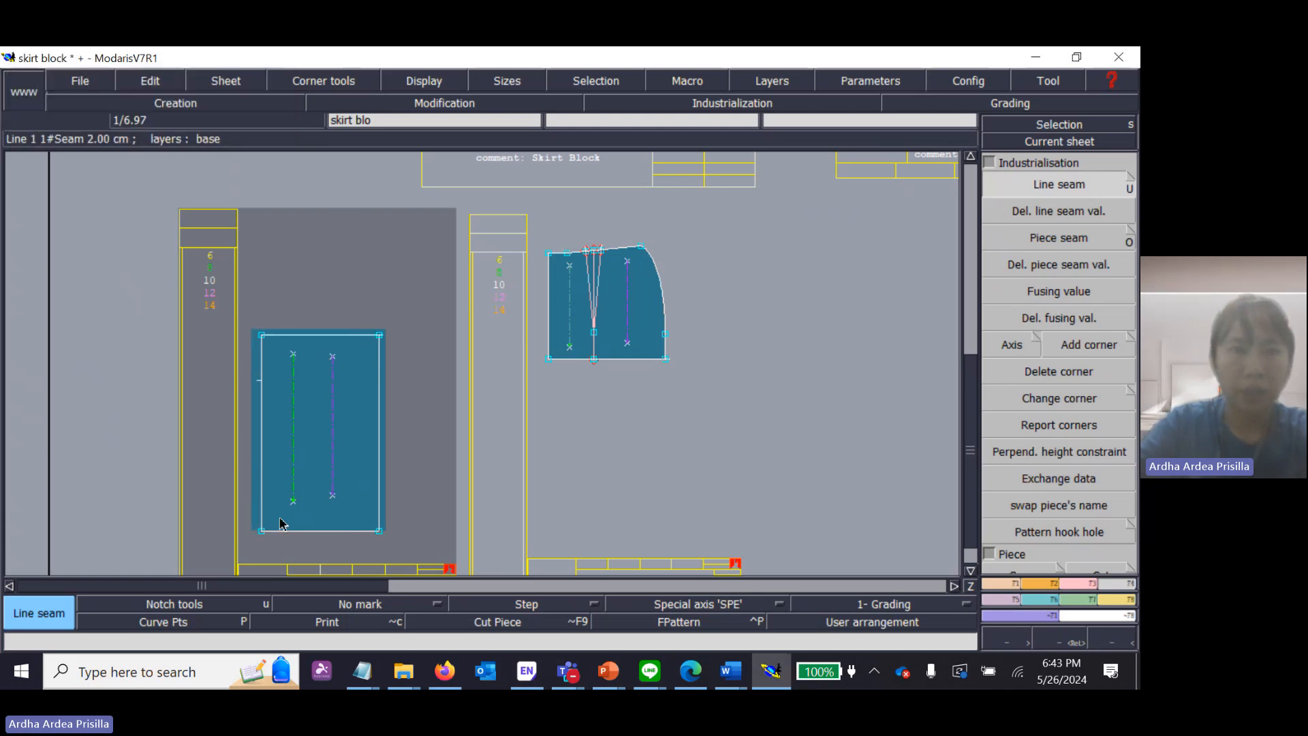
click(311, 546)
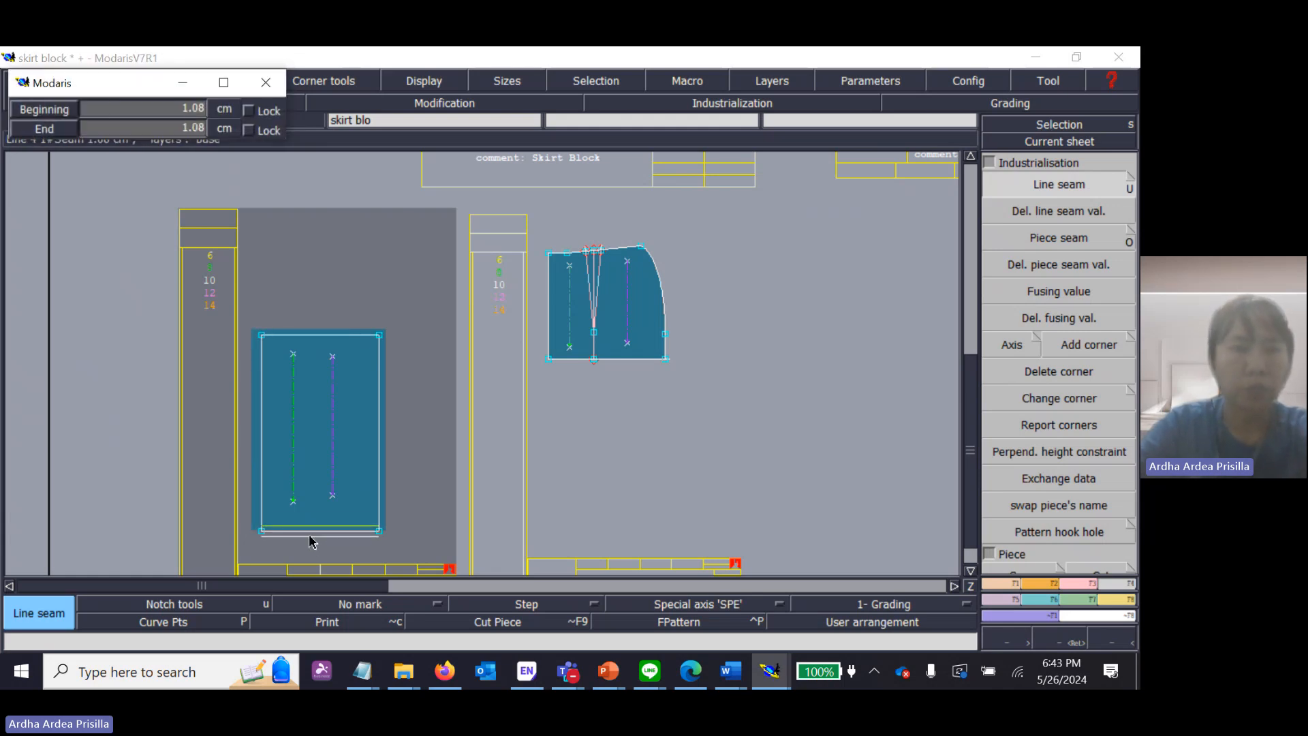
key(Return)
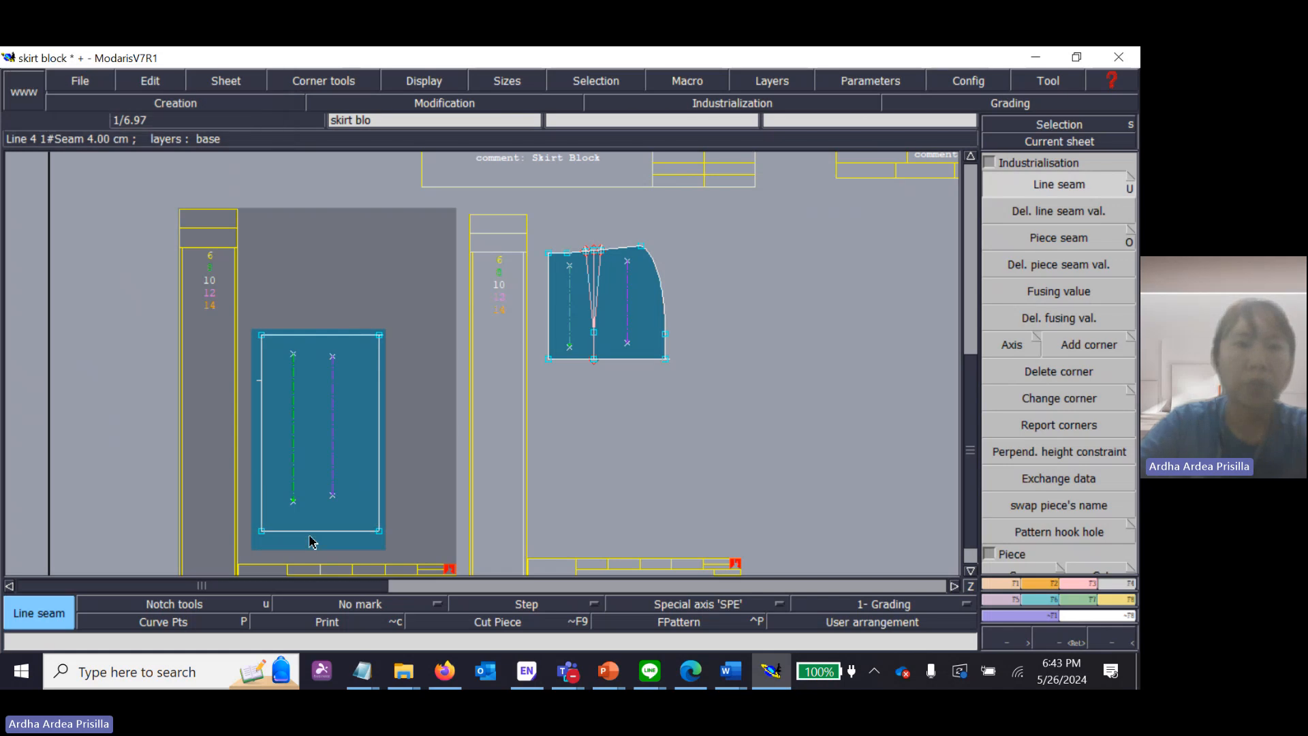
Step: Add line seams to the back top skirt piece: 2 cm on the straight left edge and 1.5 cm on the curved side edge
click(547, 300)
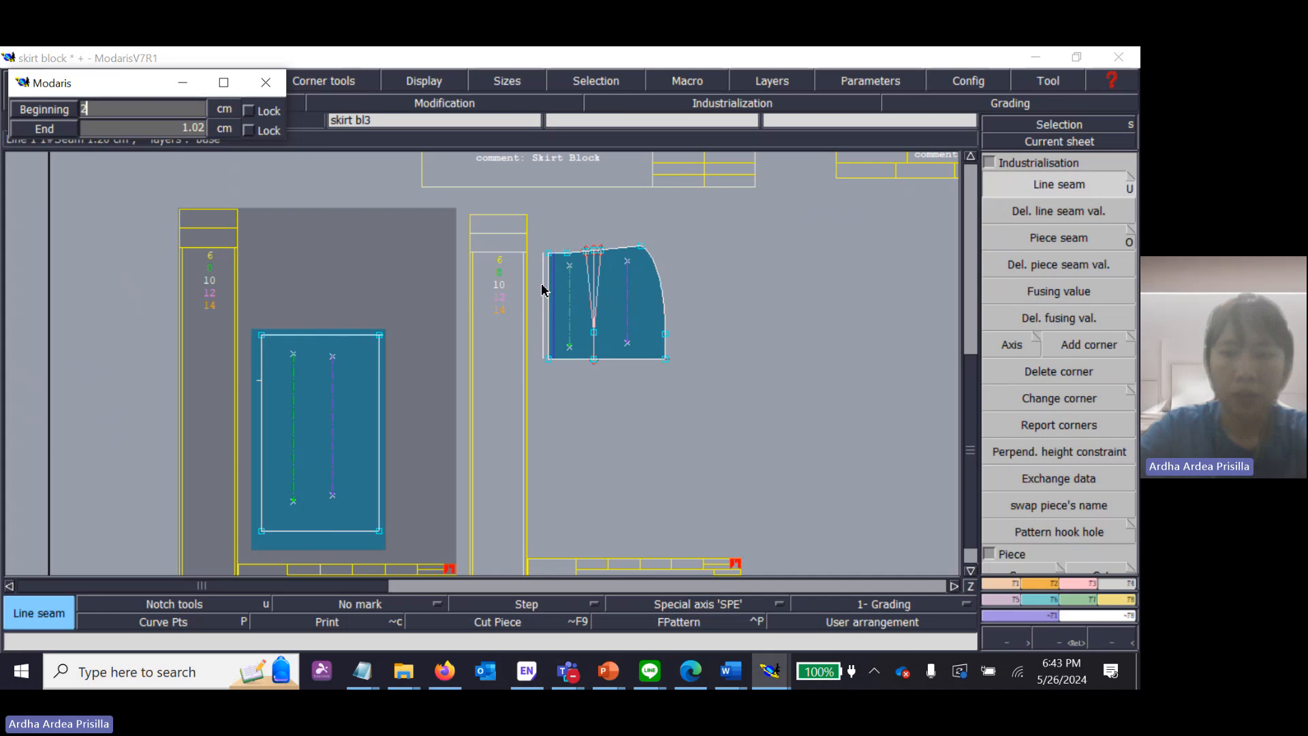
key(Return)
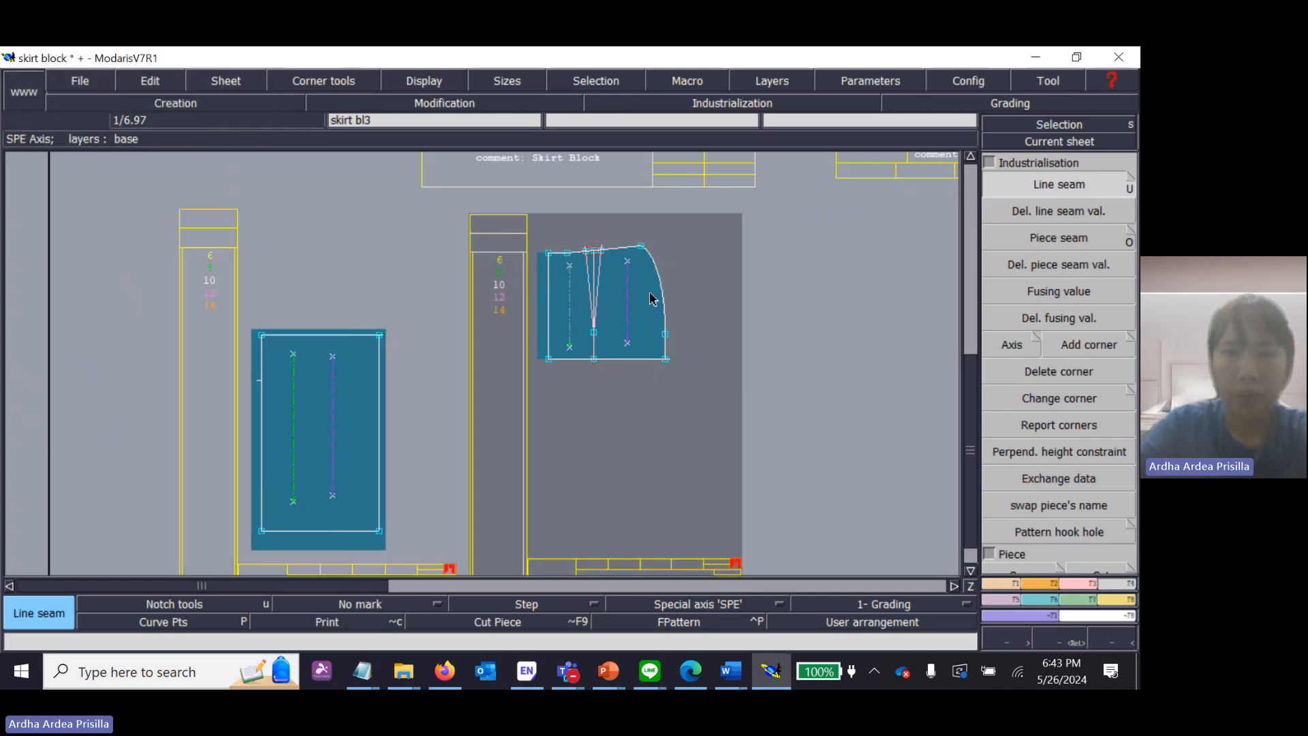
key(s)
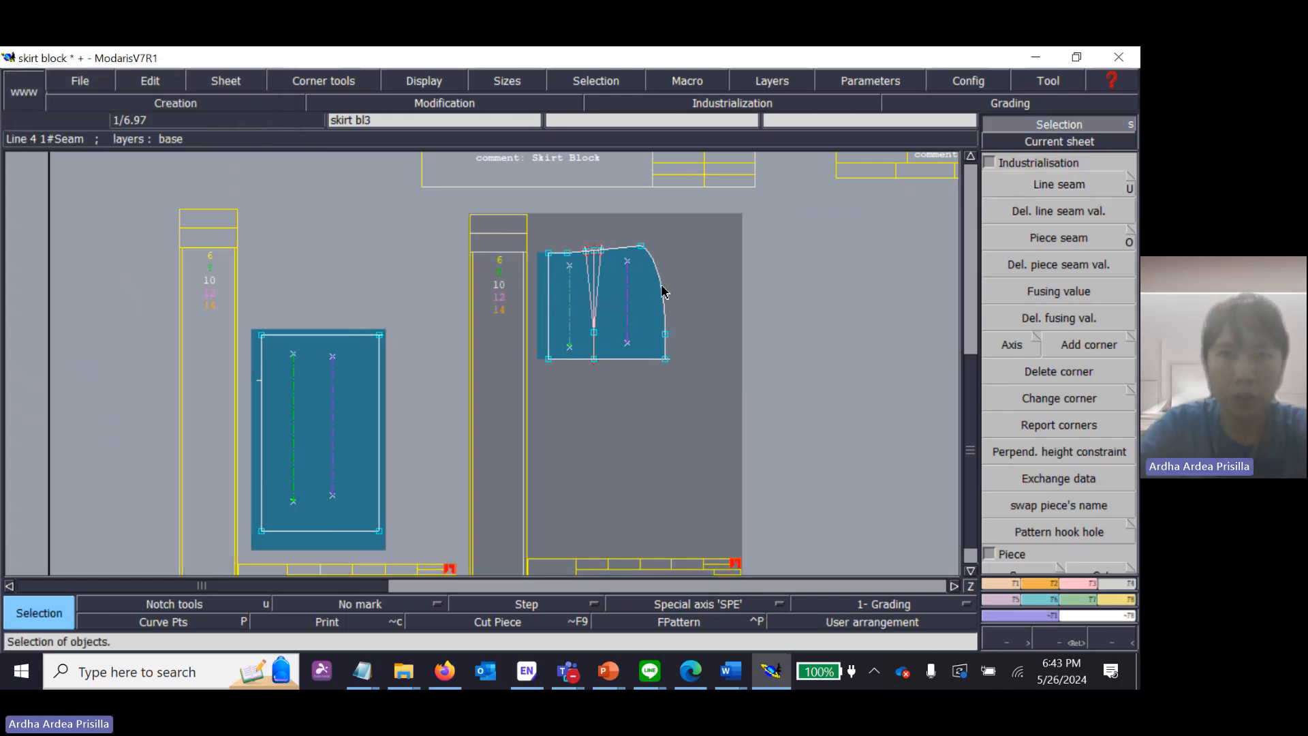
key(u)
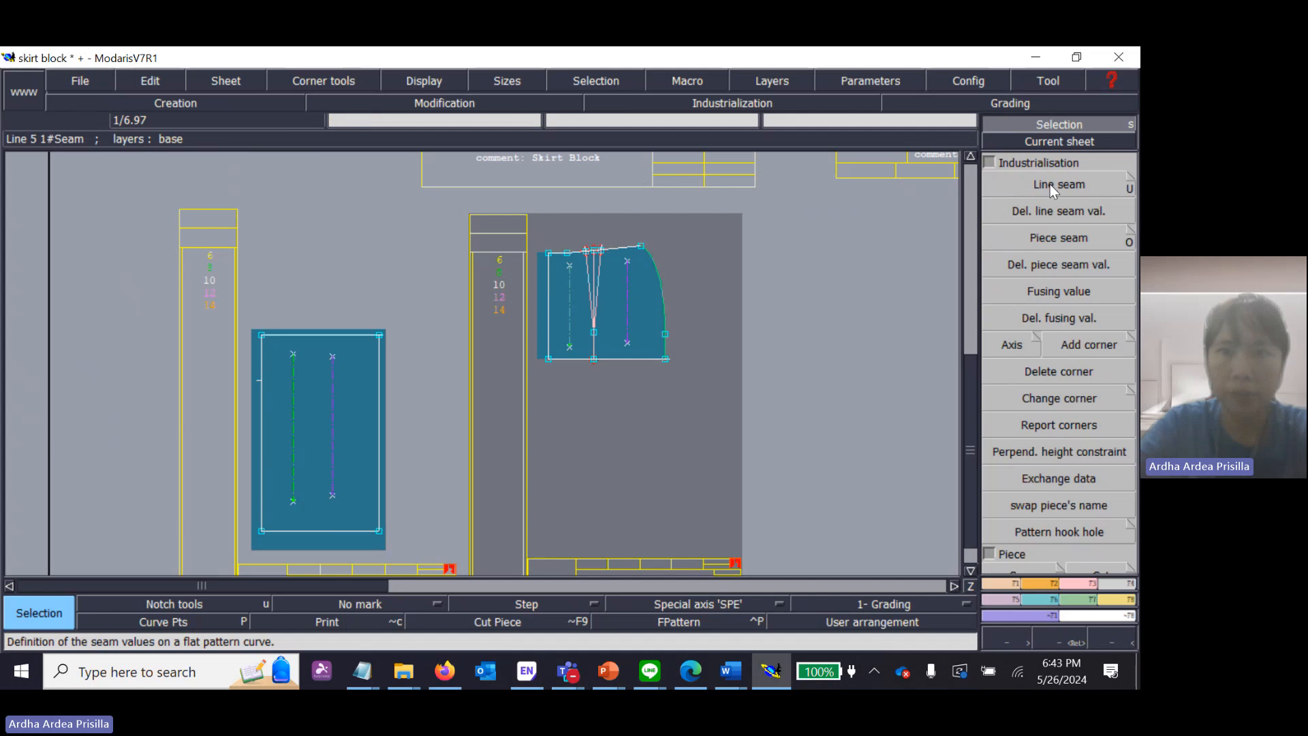
click(666, 306)
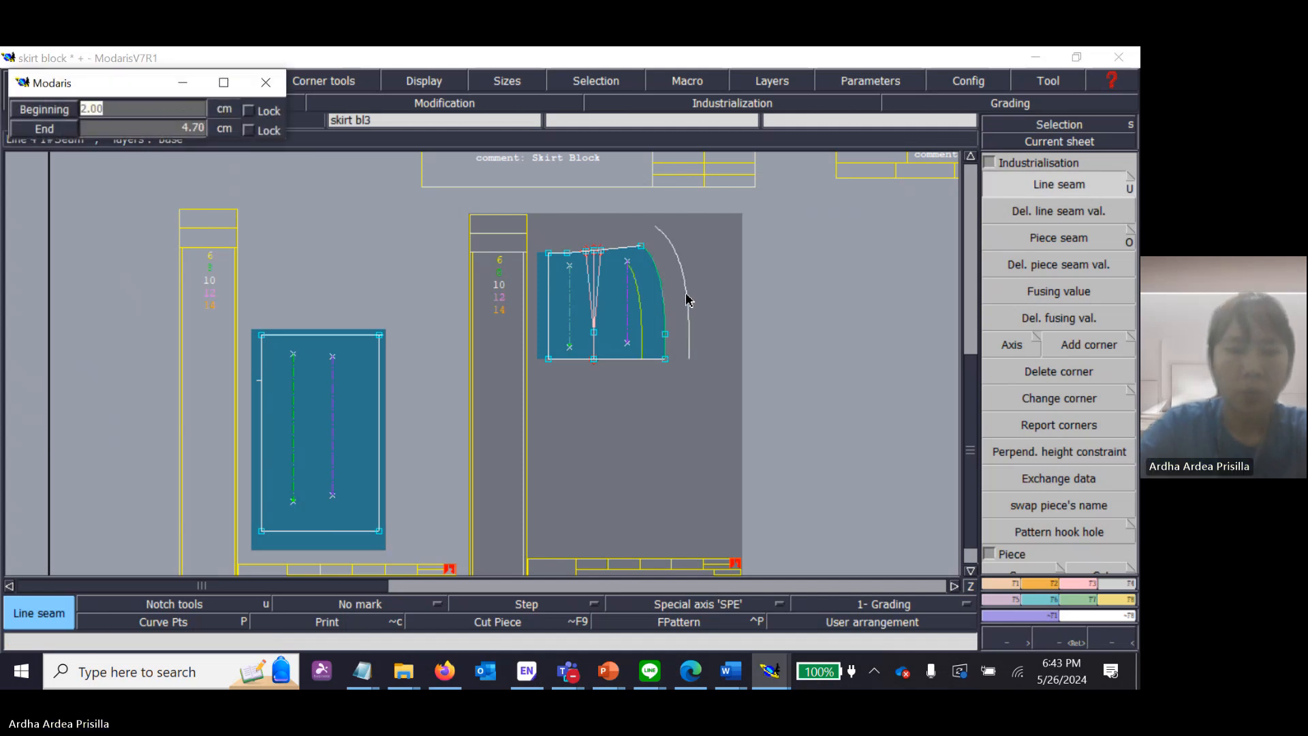
text(1.5)
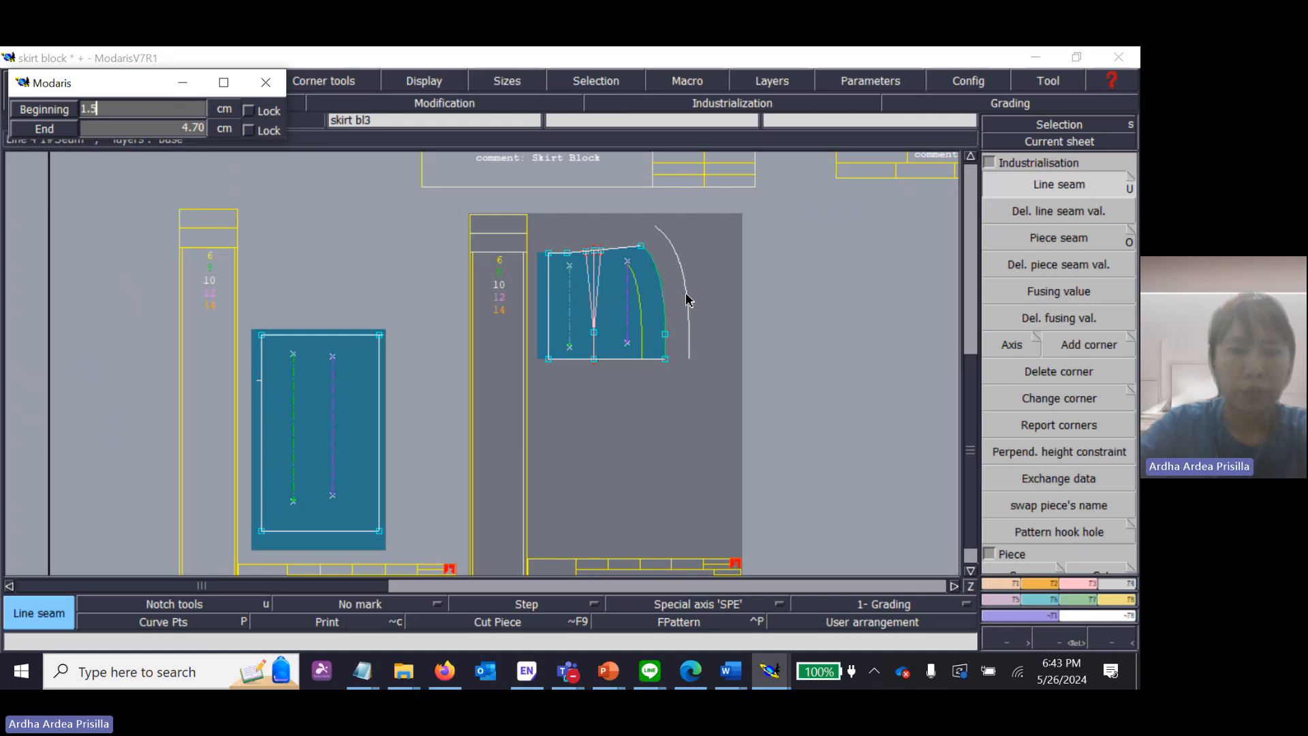
key(Tab)
text(1.50)
key(Return)
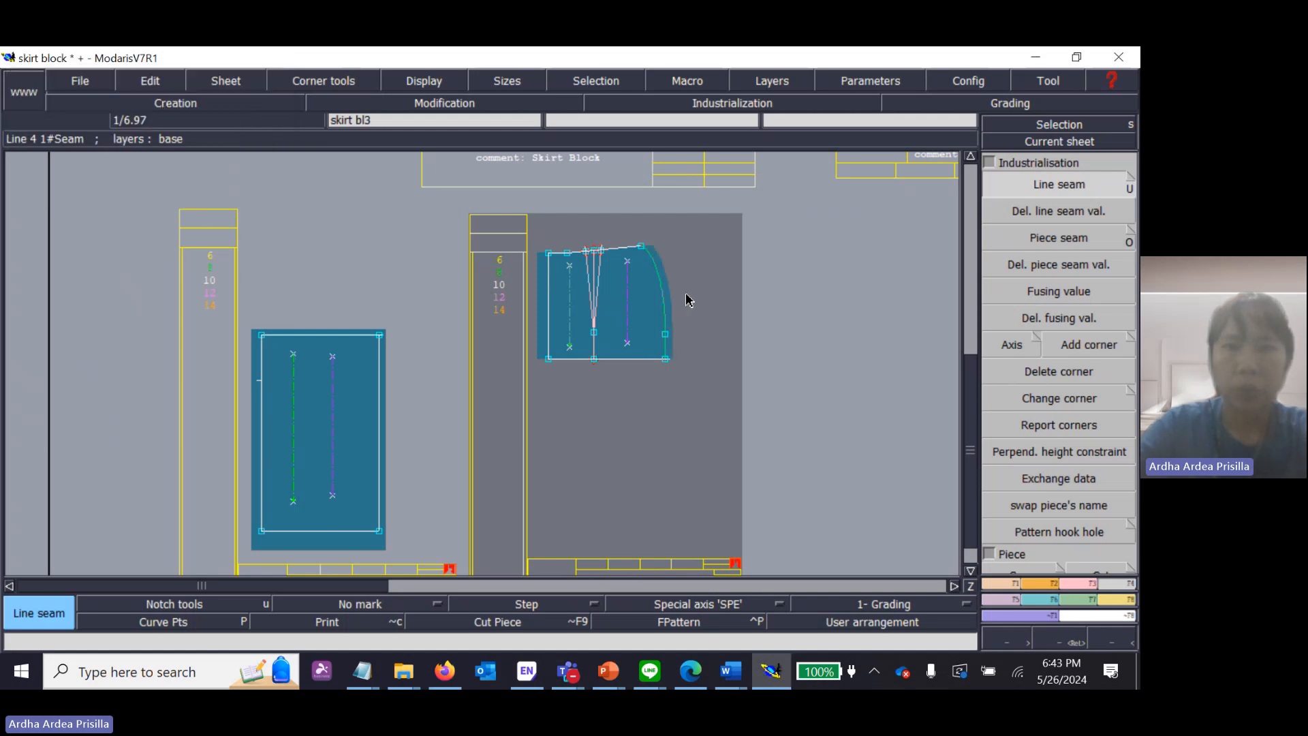
Step: Add a 1 cm line seam along the whole bottom edge of the back top skirt piece
key(s)
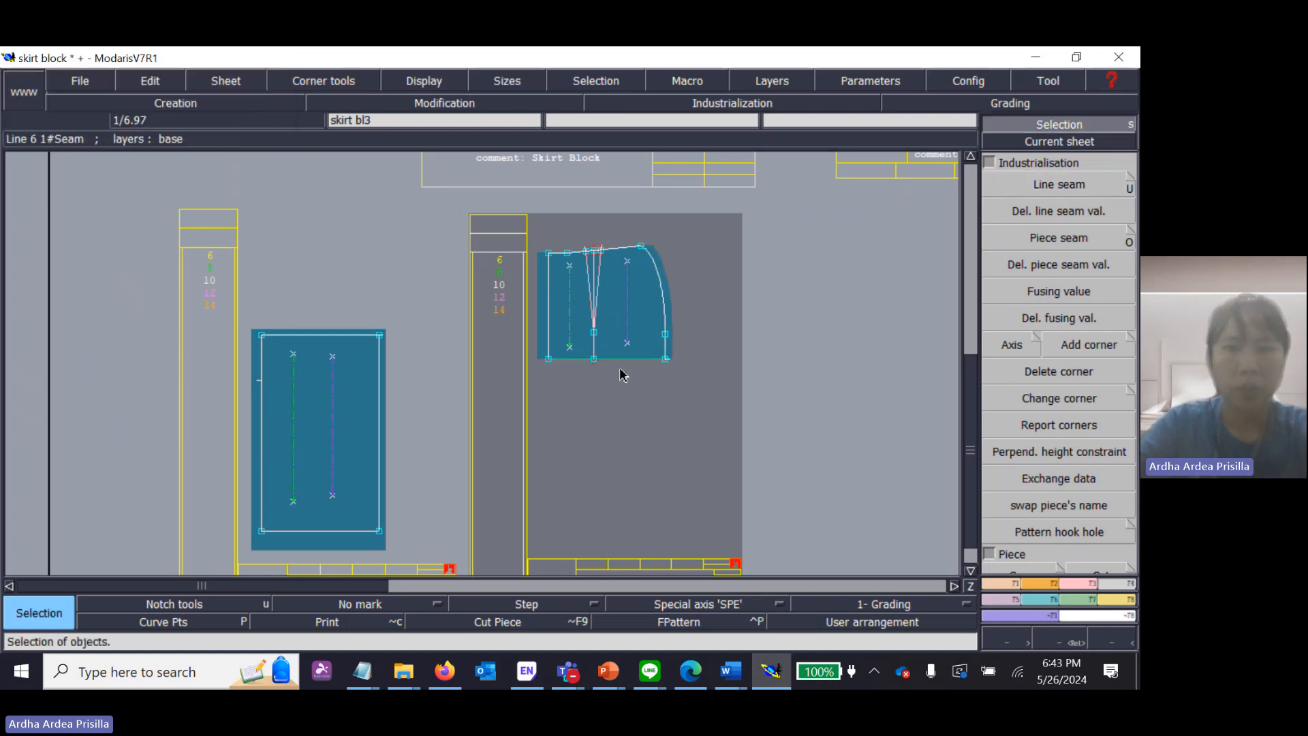
key(u)
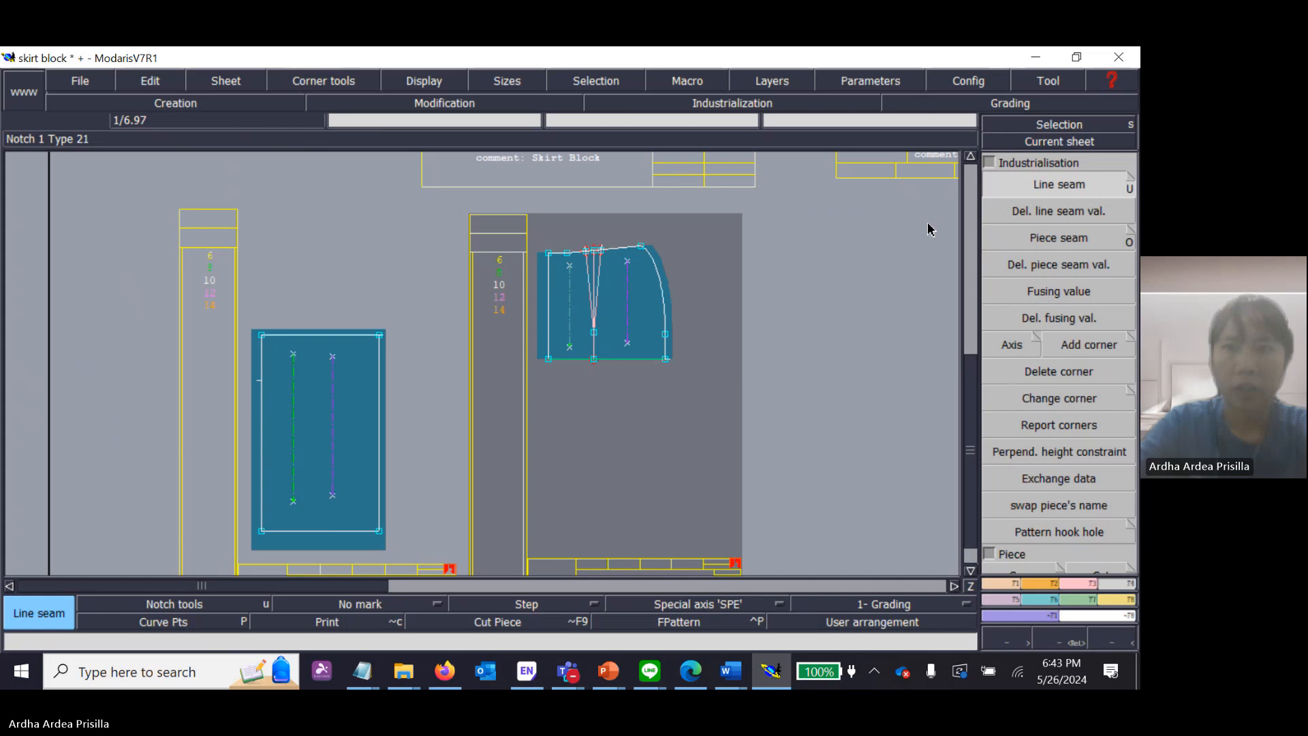
click(653, 357)
text(1)
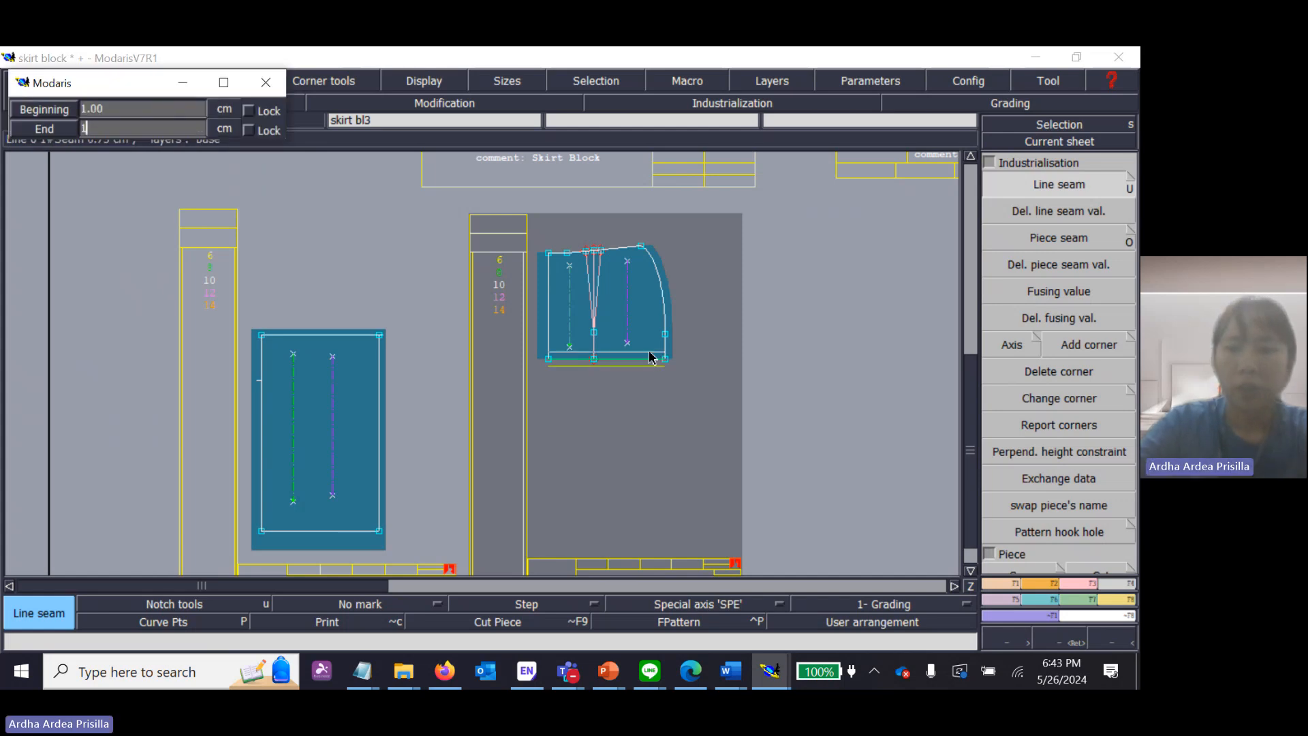
key(Return)
Step: Select the whole waist edge of the back top skirt piece and give it a 1 cm line seam
key(s)
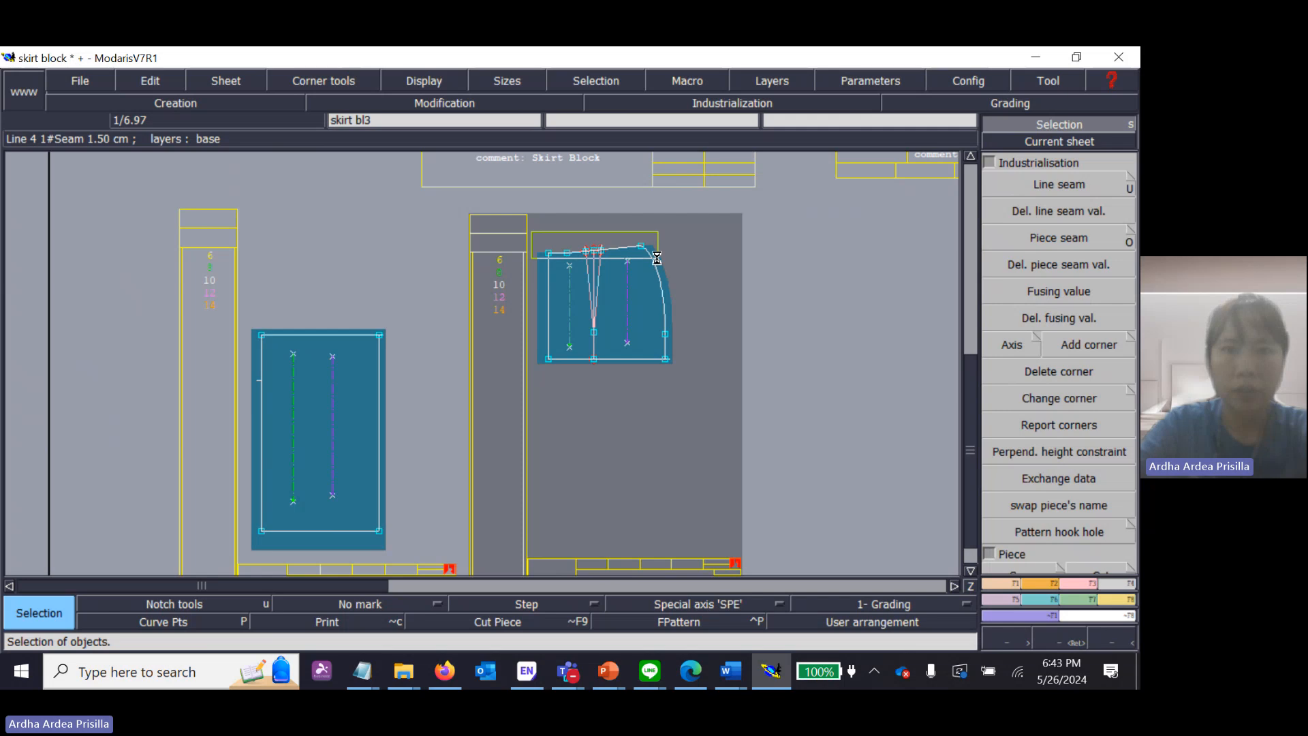
key(u)
click(633, 243)
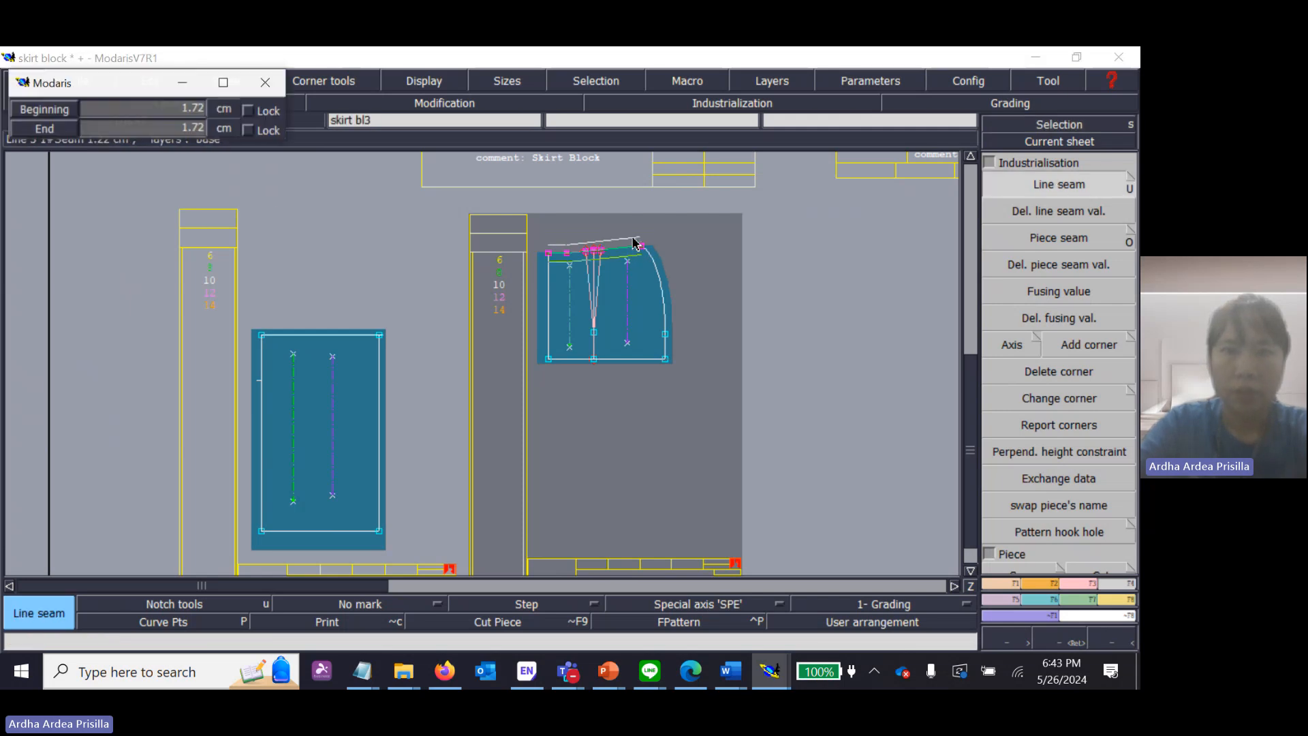
text(1)
key(Return)
text(1)
key(Return)
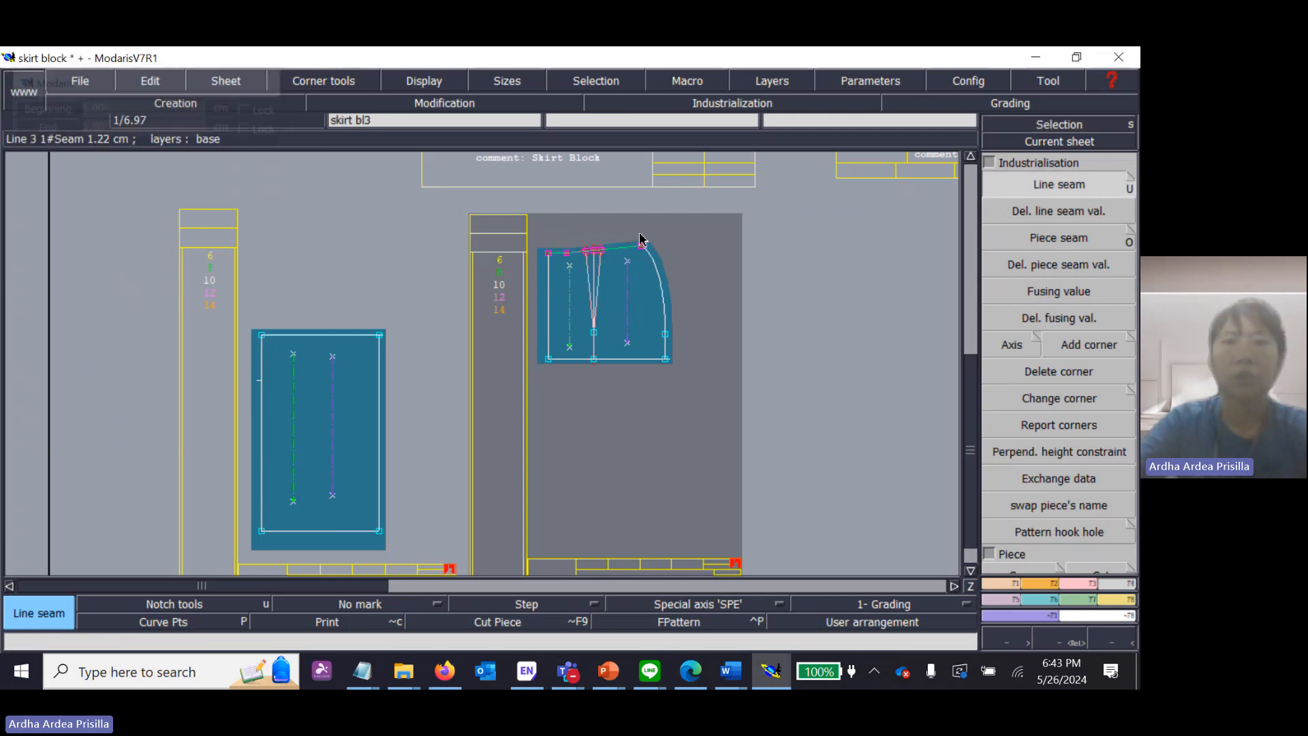
Step: Examine the notches and seam allowances on the back top, back bottom and front skirt pieces up close
key(z)
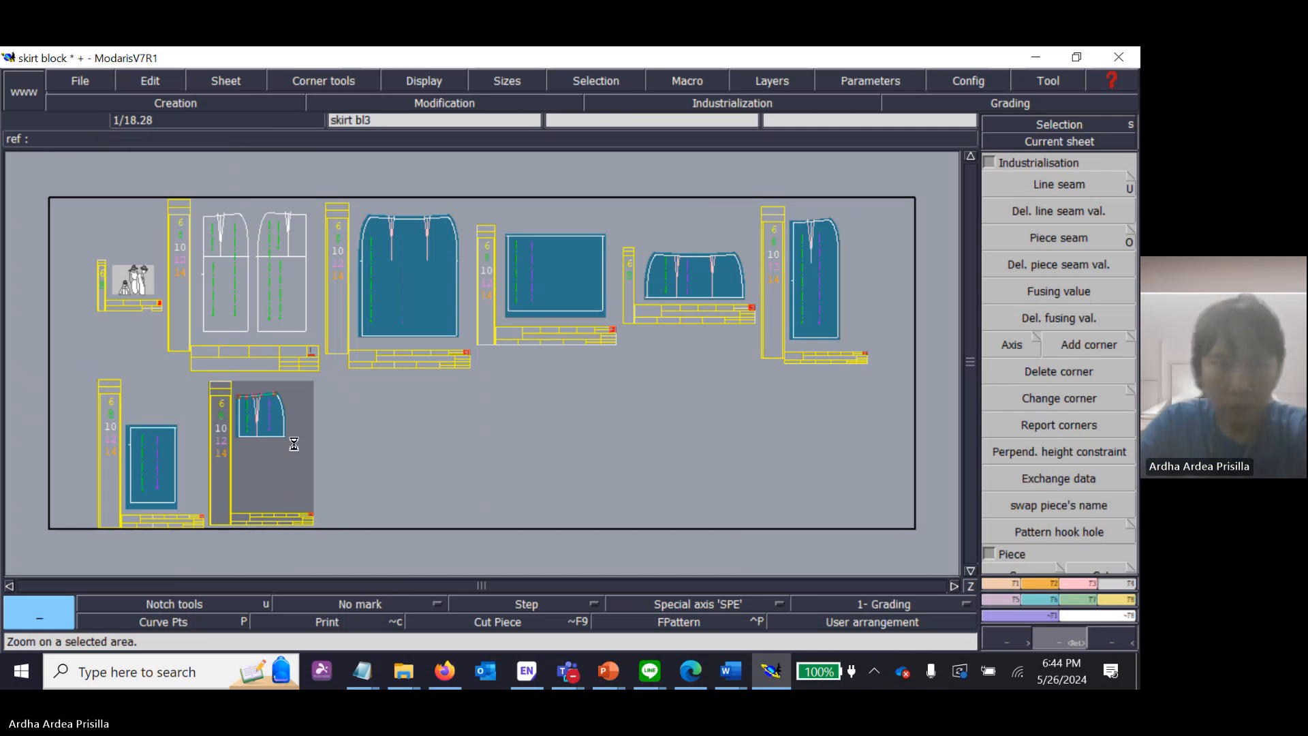
drag(227, 398, 304, 420)
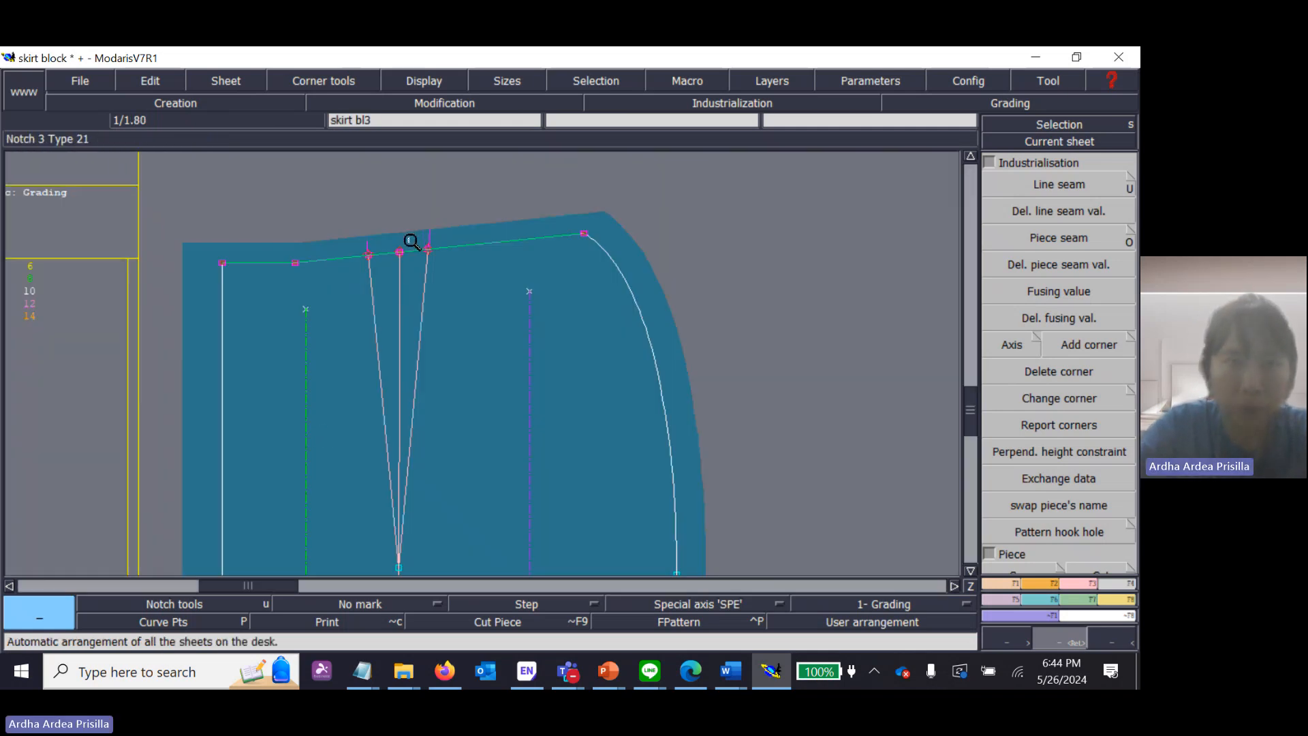
key(j)
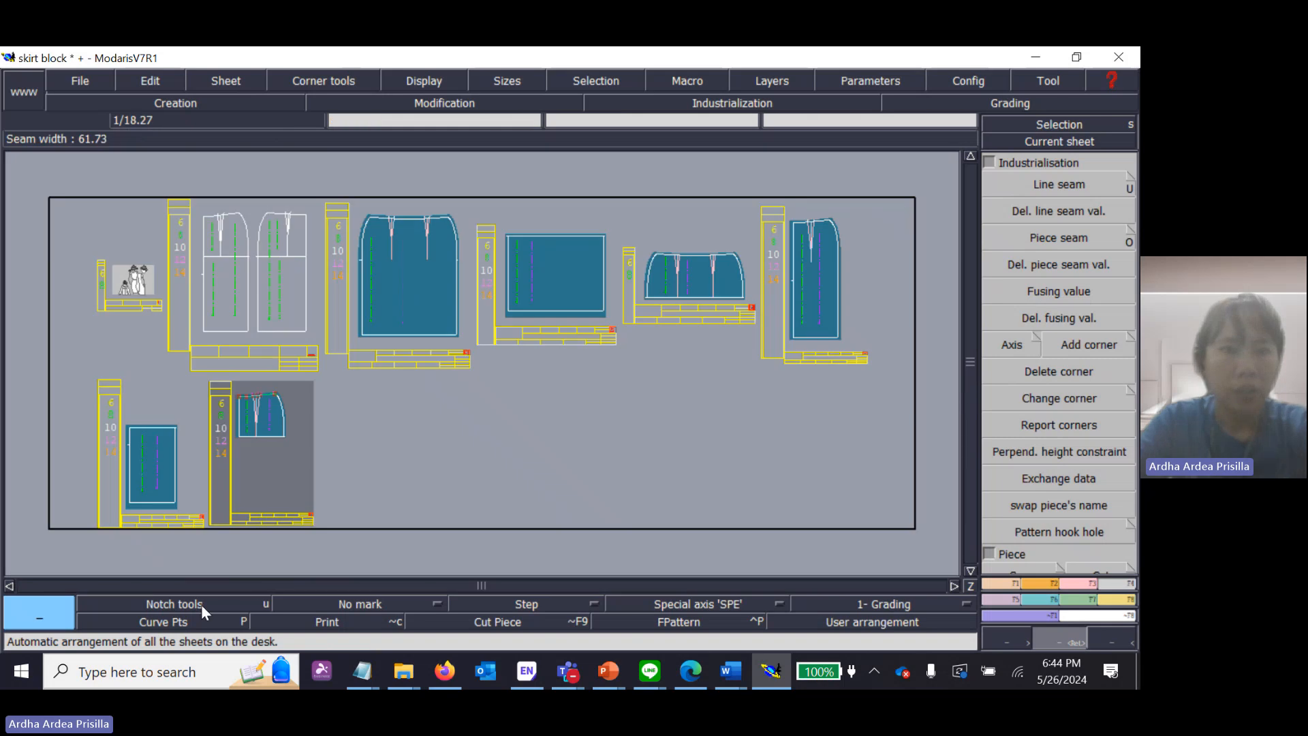
click(143, 417)
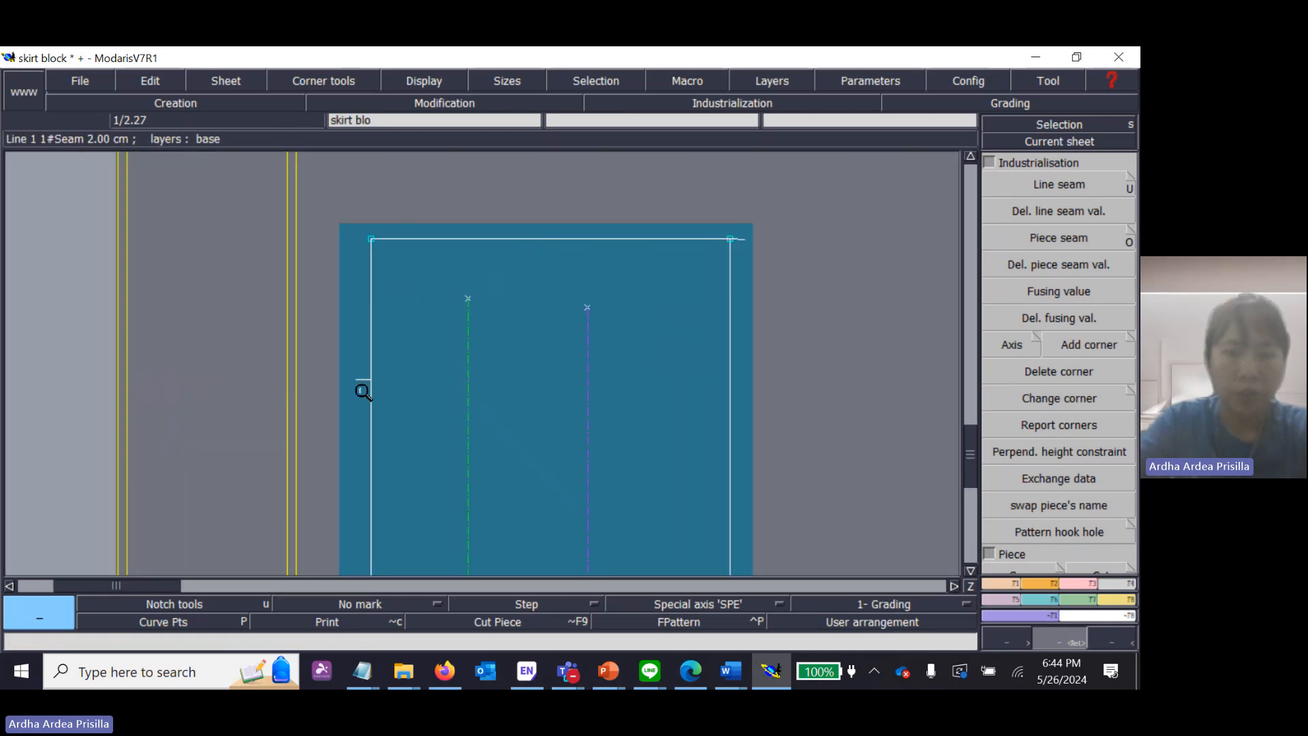
key(j)
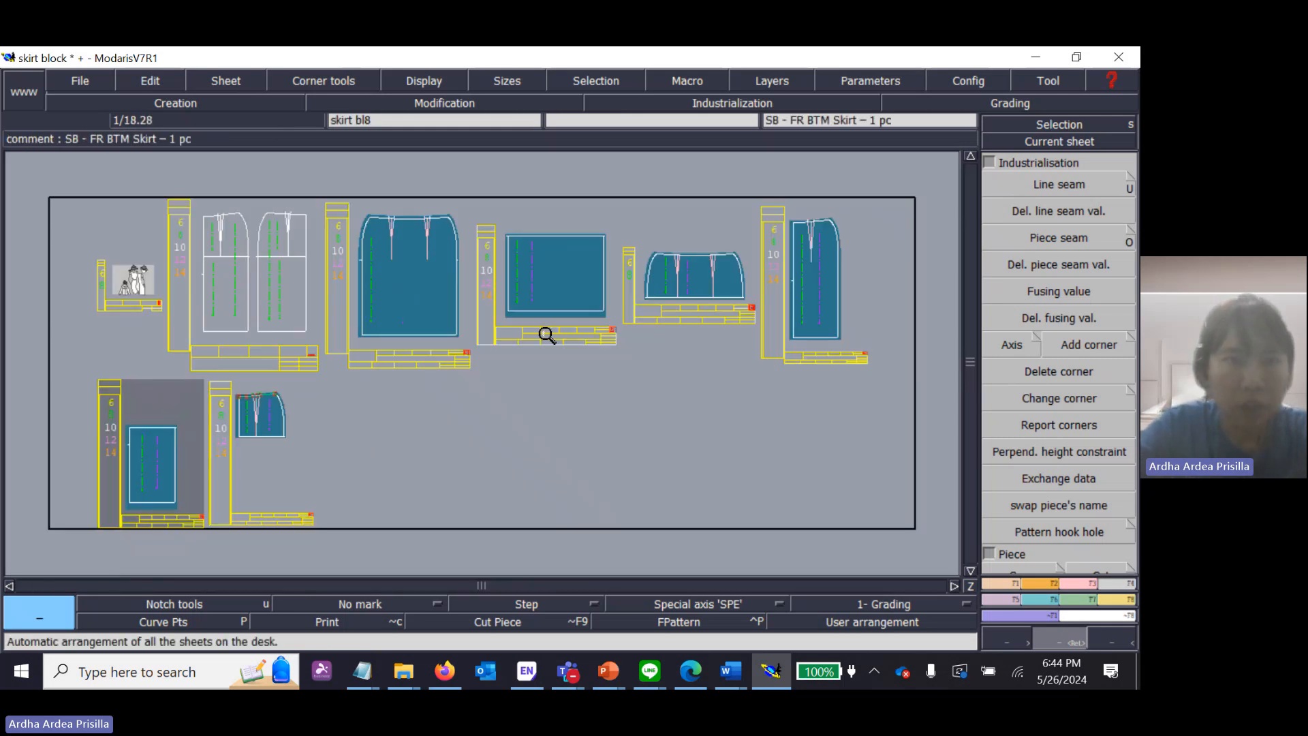
drag(346, 211, 515, 279)
key(j)
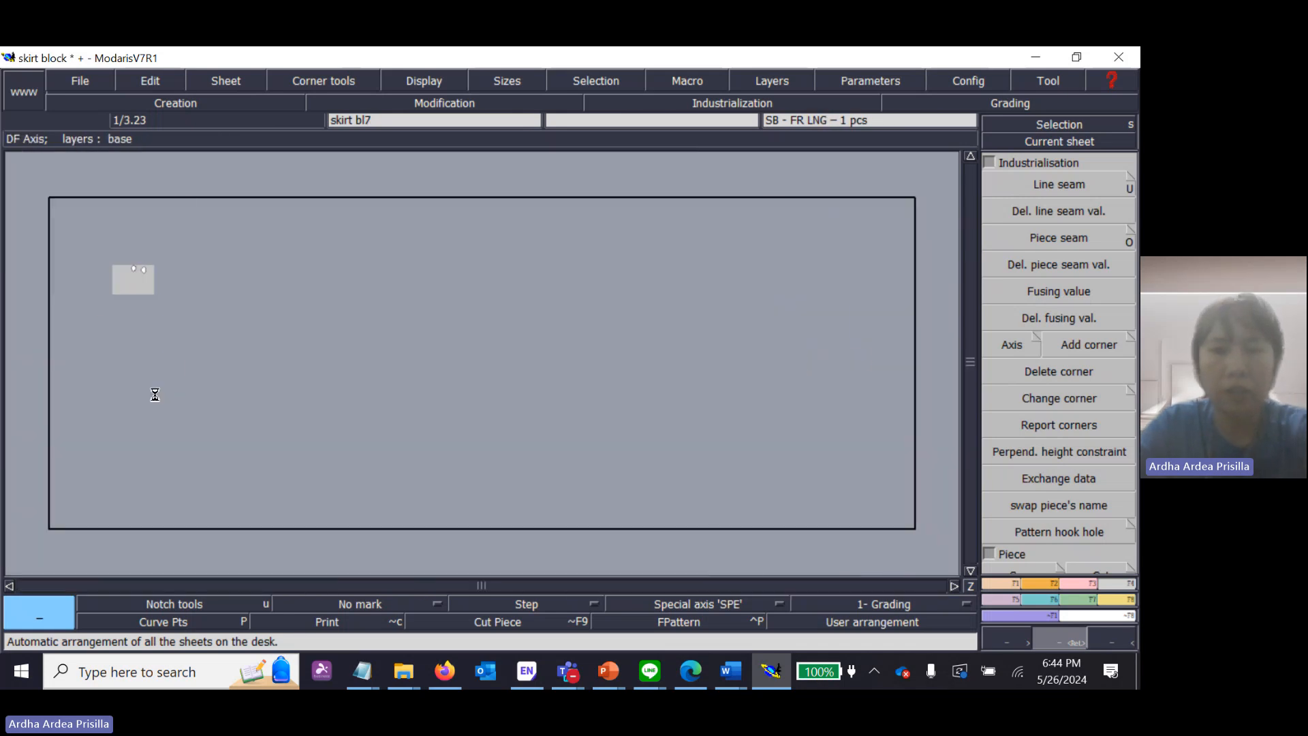
drag(490, 218, 643, 313)
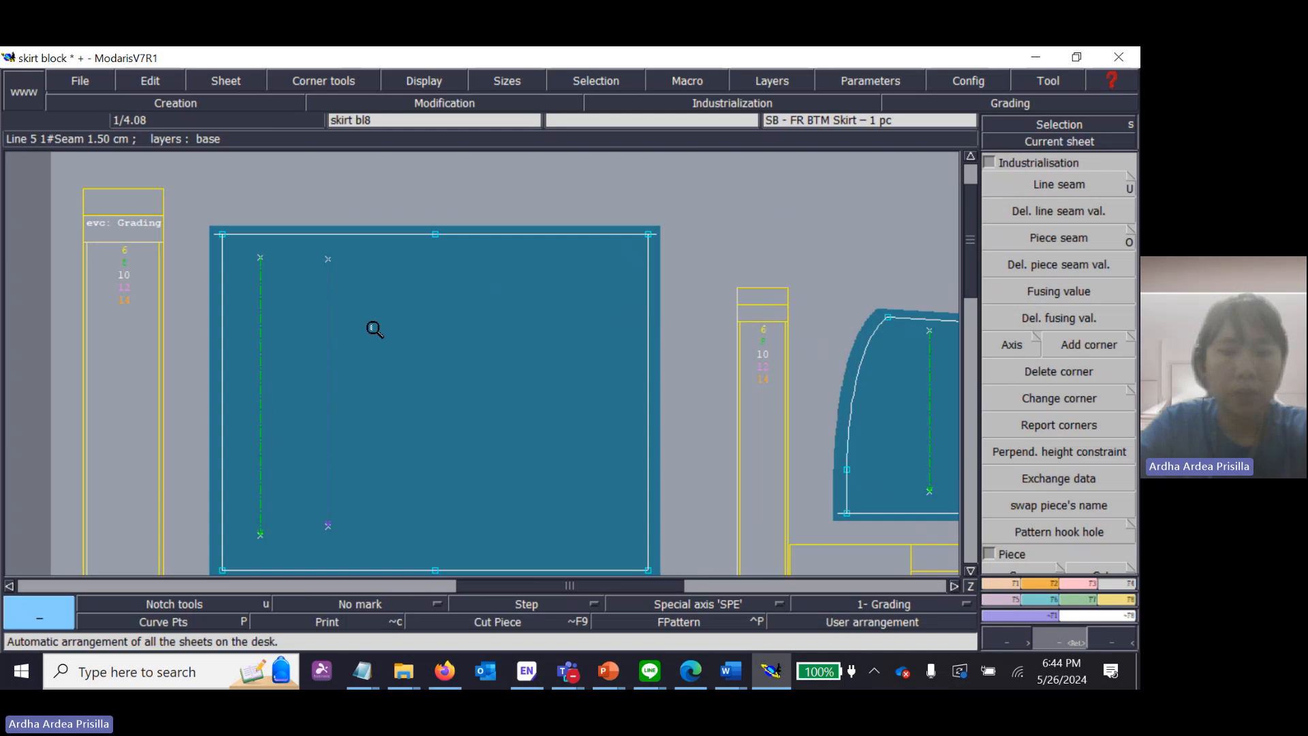
key(j)
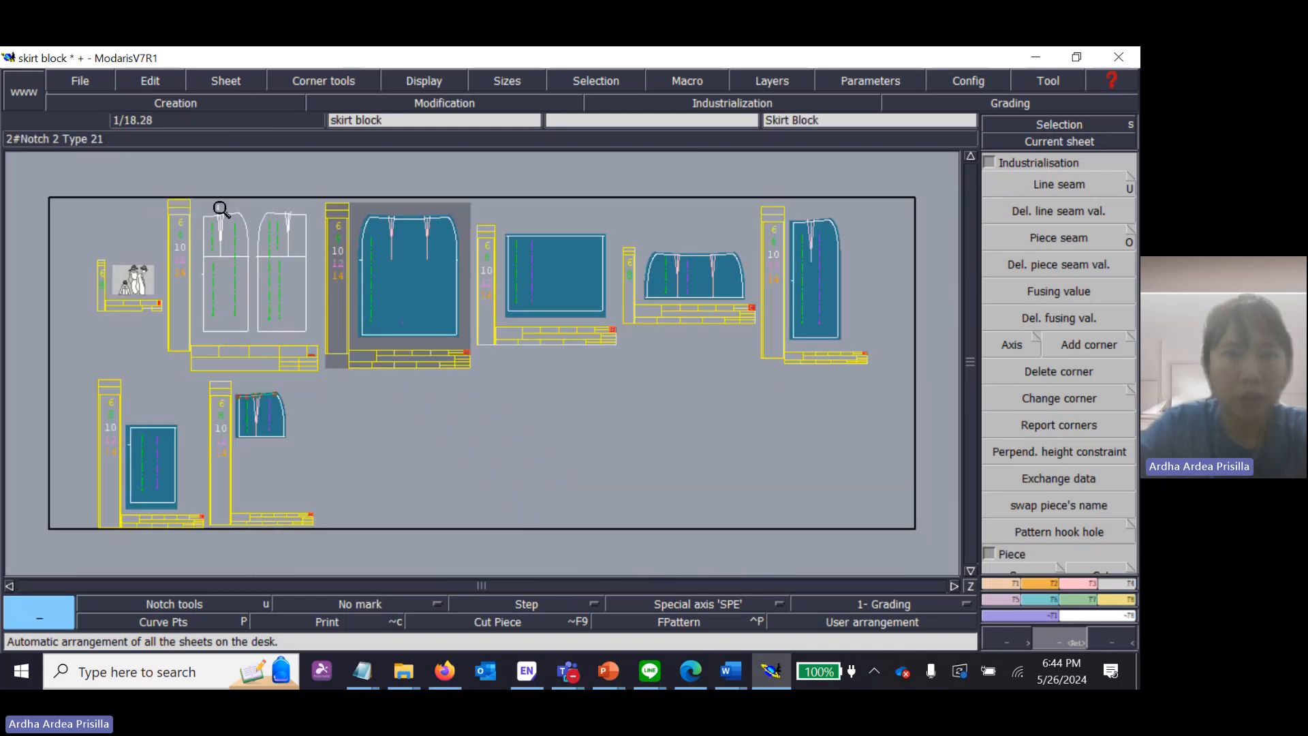
drag(470, 206, 613, 331)
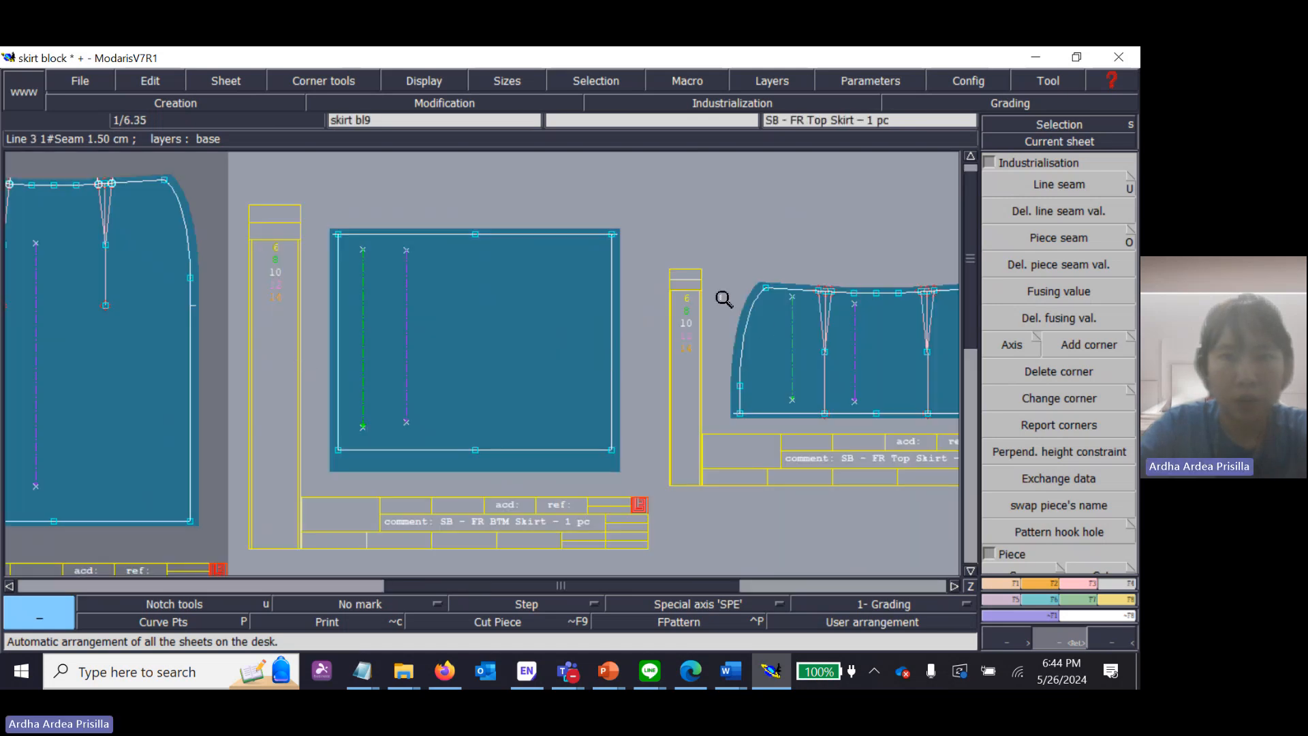
drag(327, 220, 375, 256)
key(j)
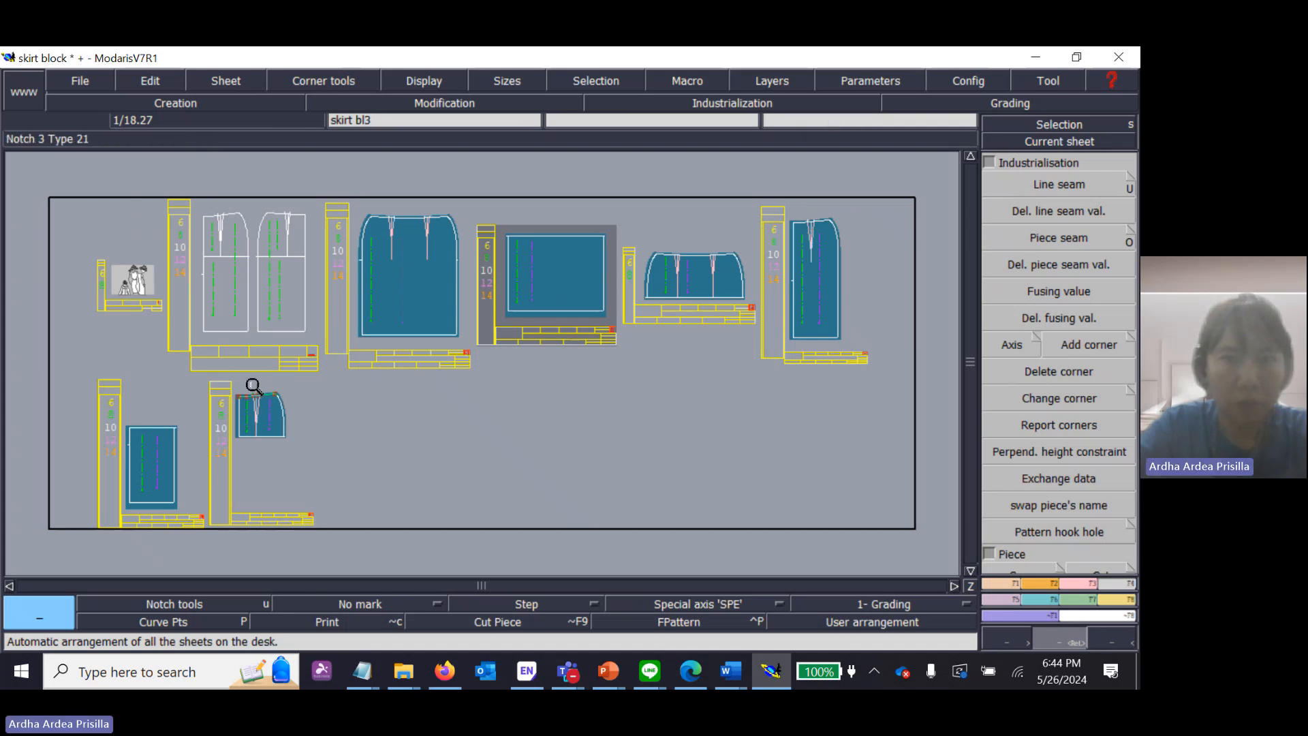
Step: Add a notch at the hip point where the curve meets the straight side edge of the long back skirt piece
key(z)
drag(137, 395, 368, 492)
key(j)
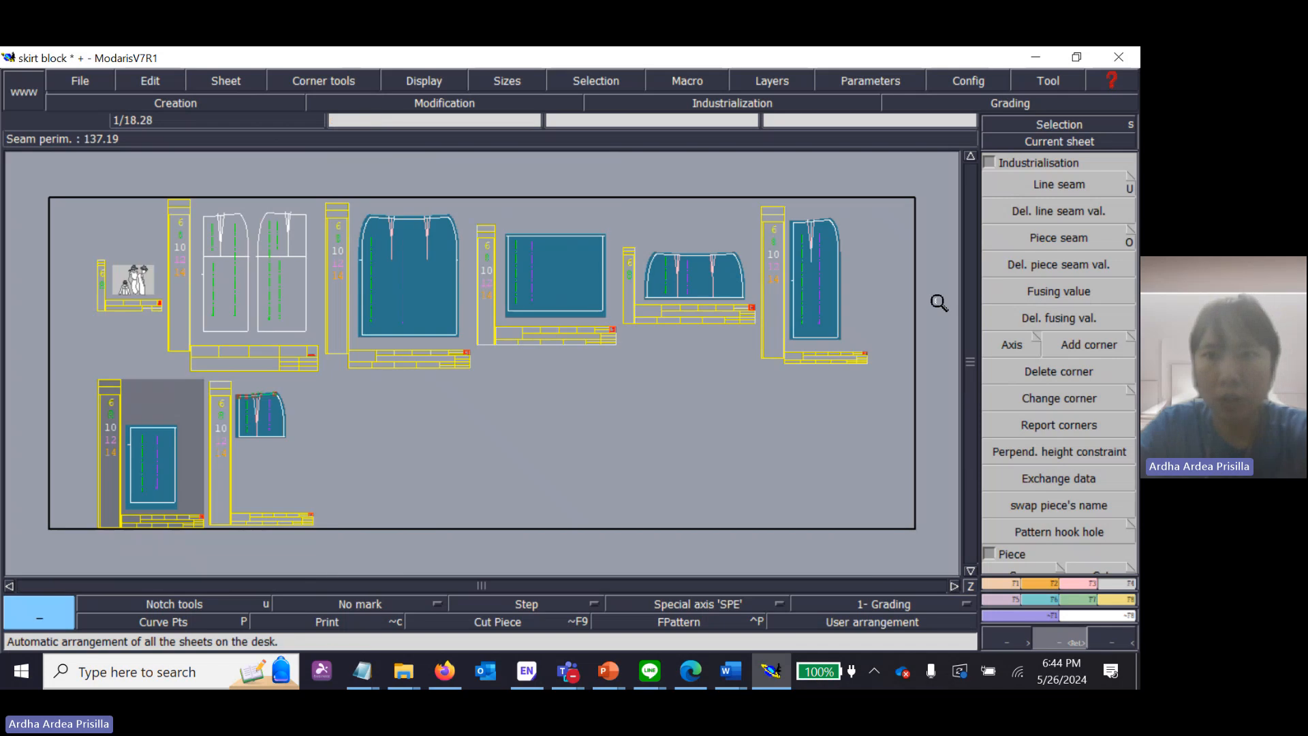
drag(859, 285, 886, 315)
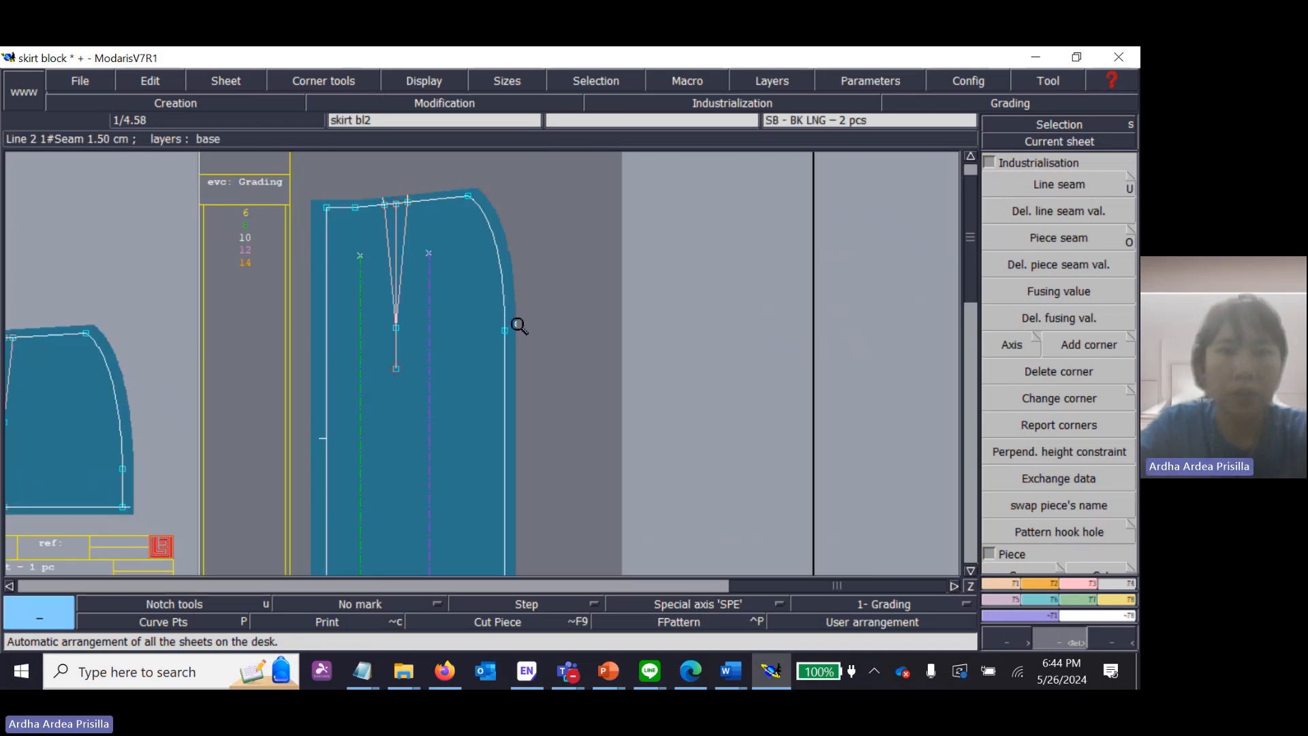
click(1065, 183)
click(1053, 582)
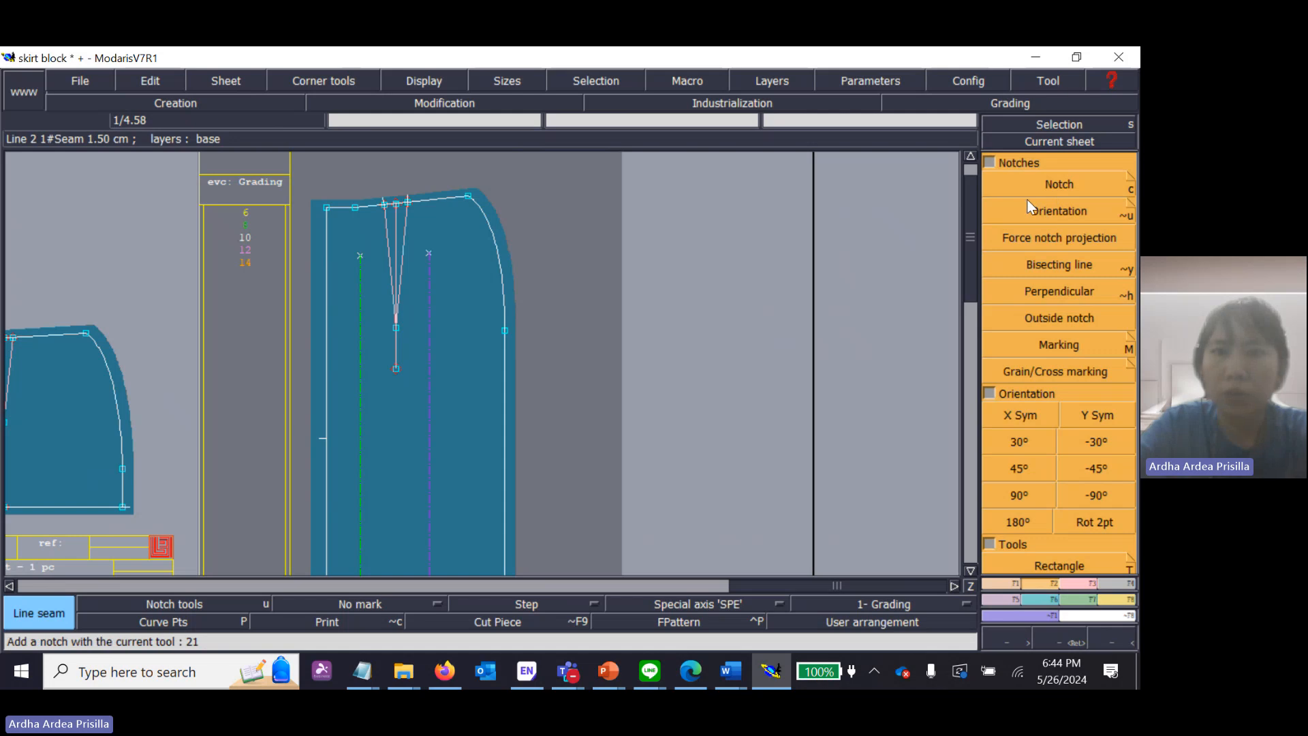
click(1029, 194)
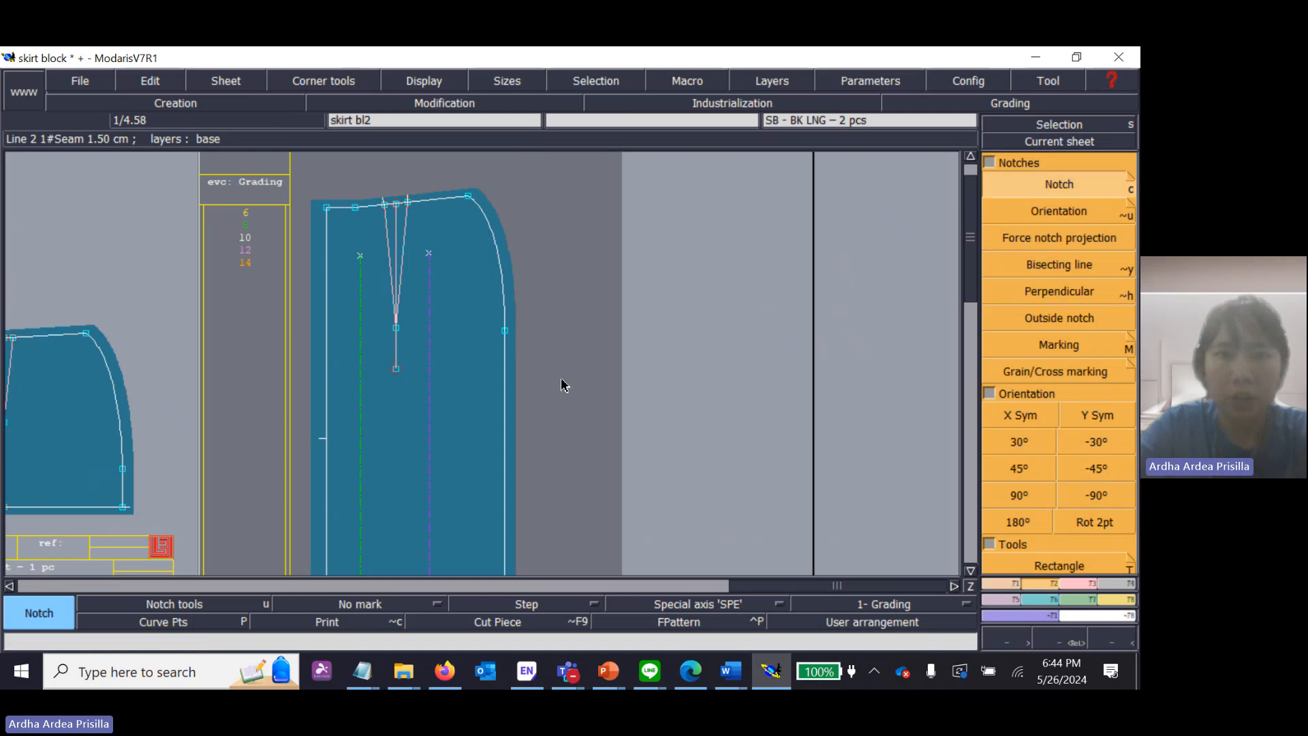
click(505, 332)
Step: Reorient the side notch of the long back skirt piece so that it points outward into the seam allowance
click(1056, 212)
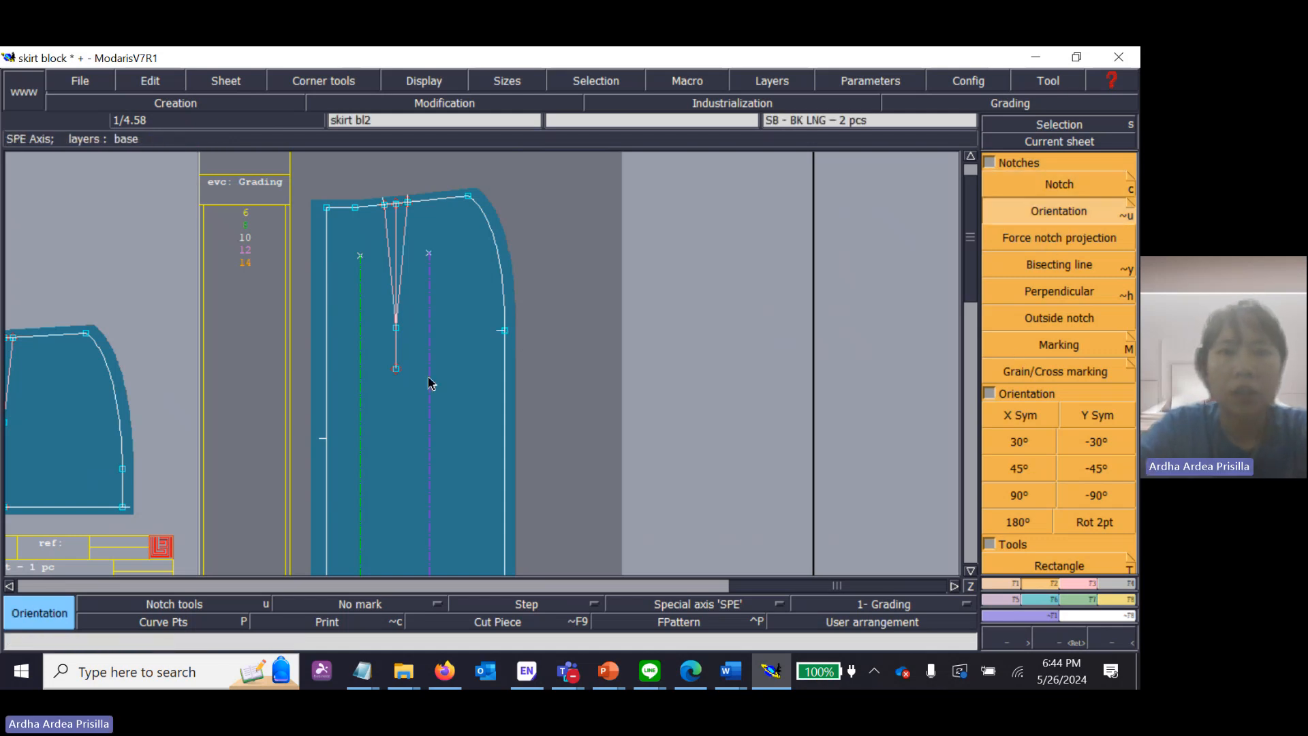
click(504, 331)
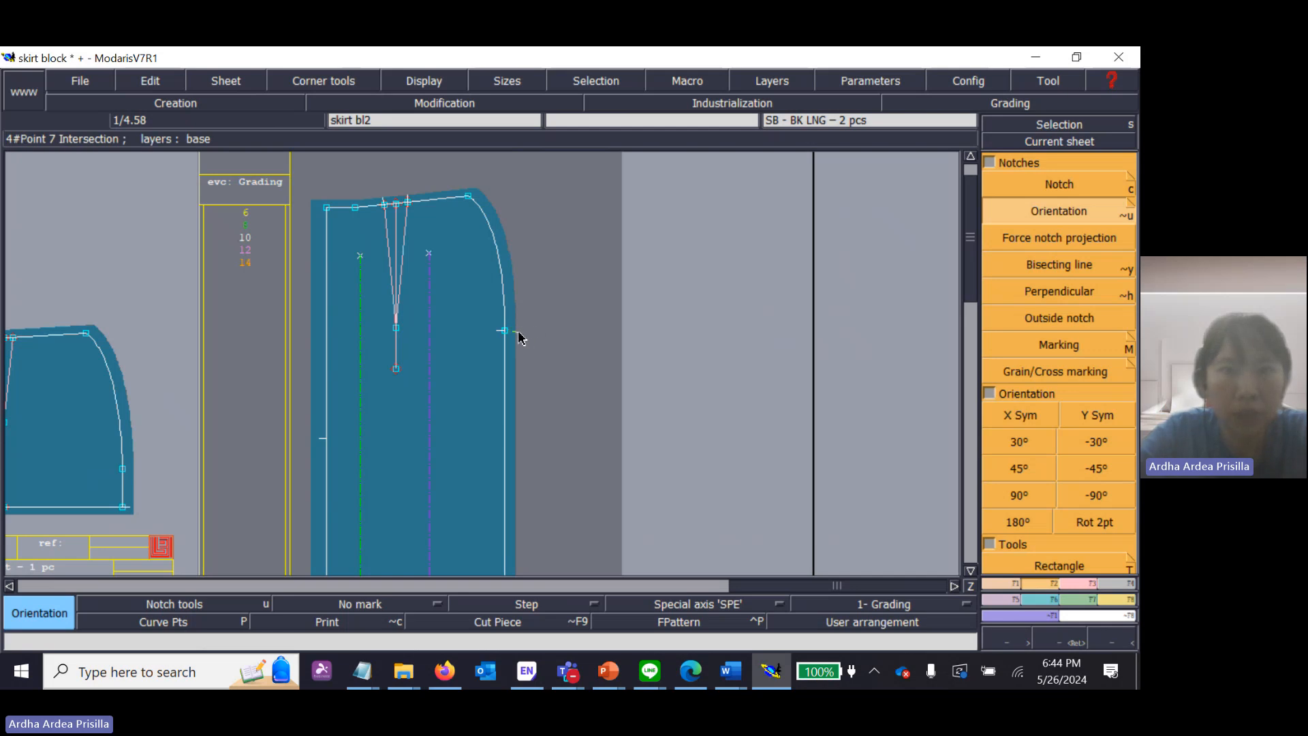
click(529, 340)
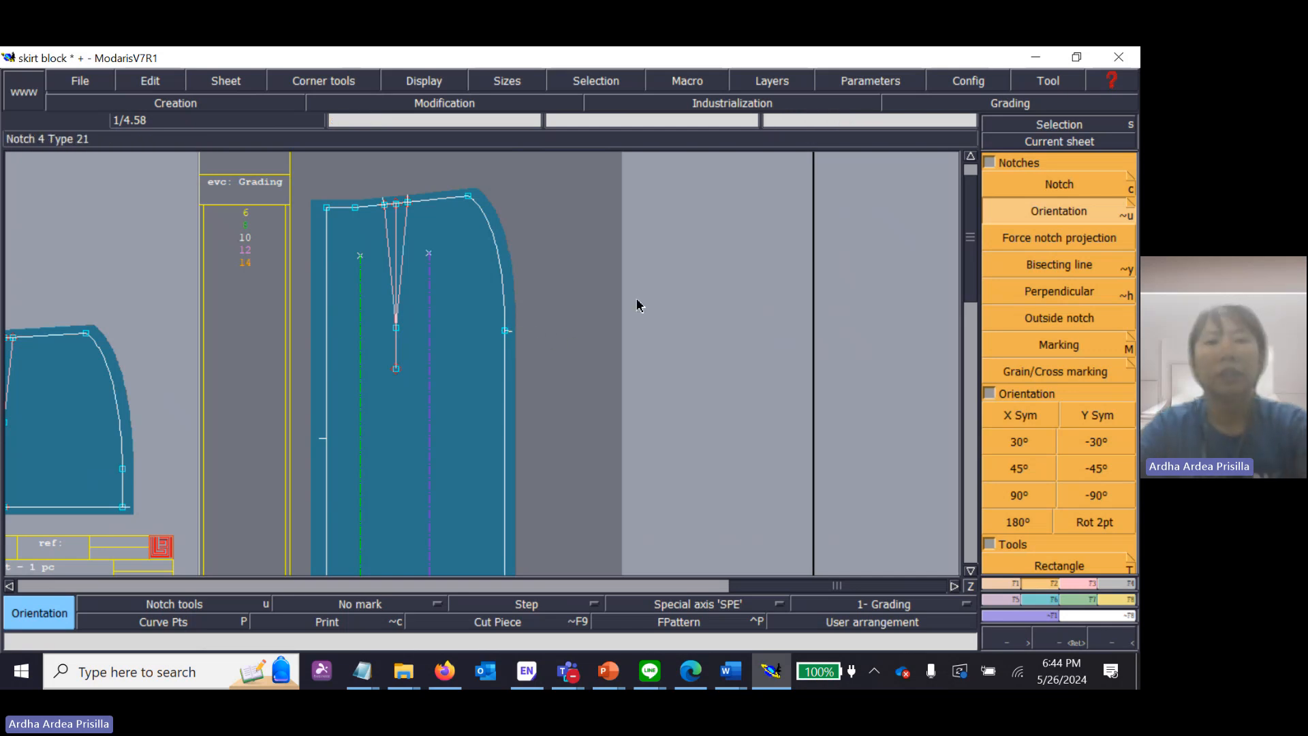
key(j)
key(Return)
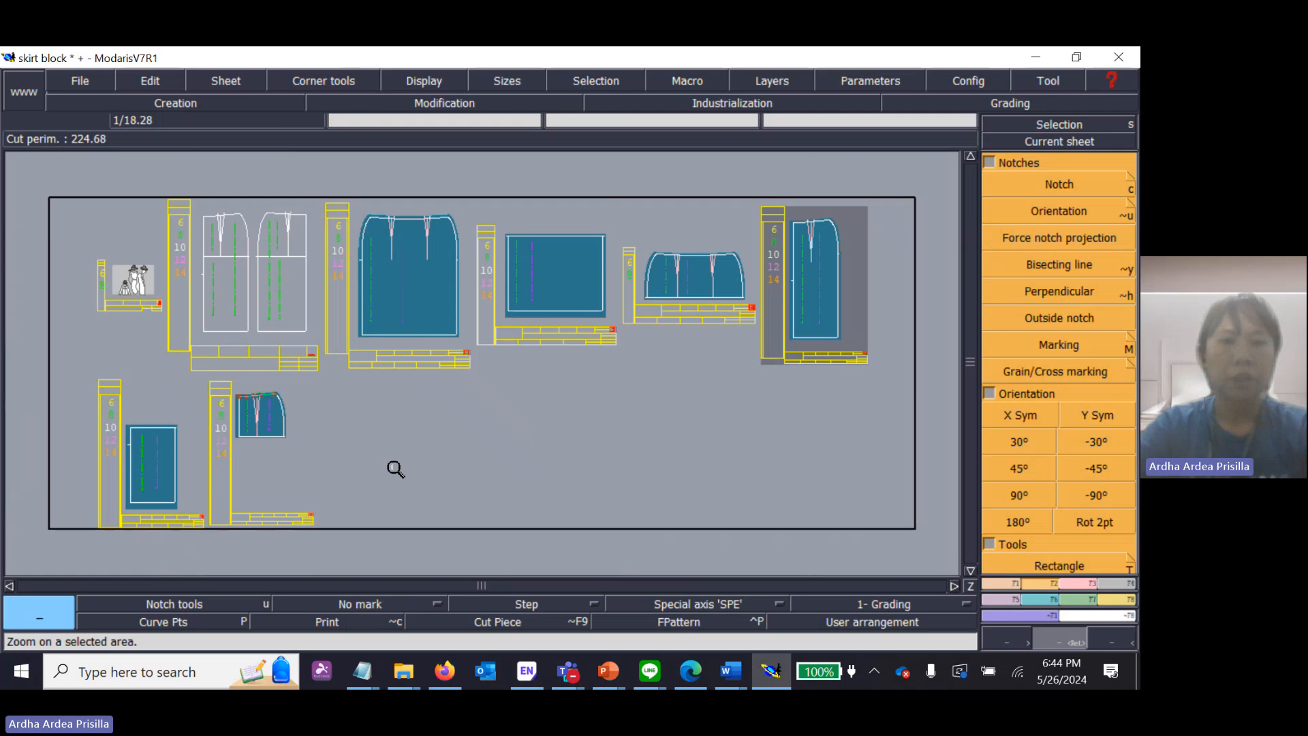
Step: Adjust the sheet frames to fit their pieces and rearrange all sheets on the desk
click(1066, 124)
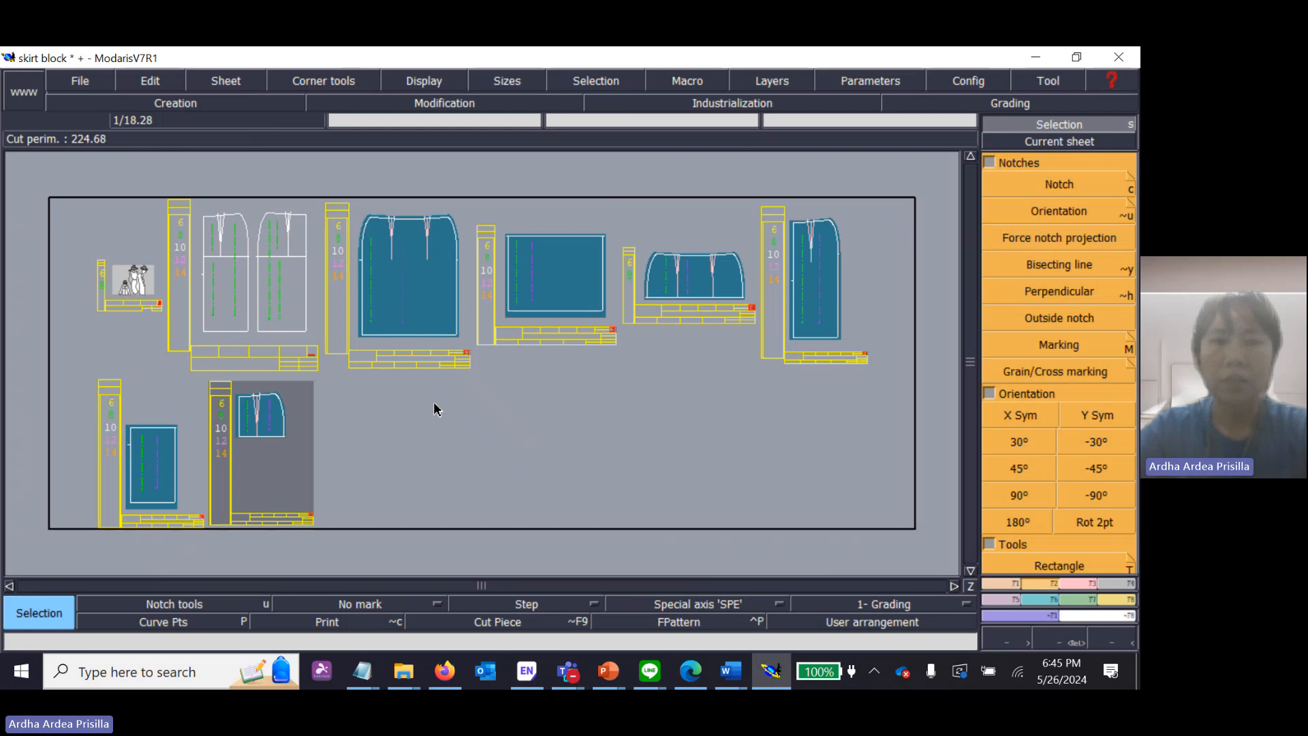
key(a)
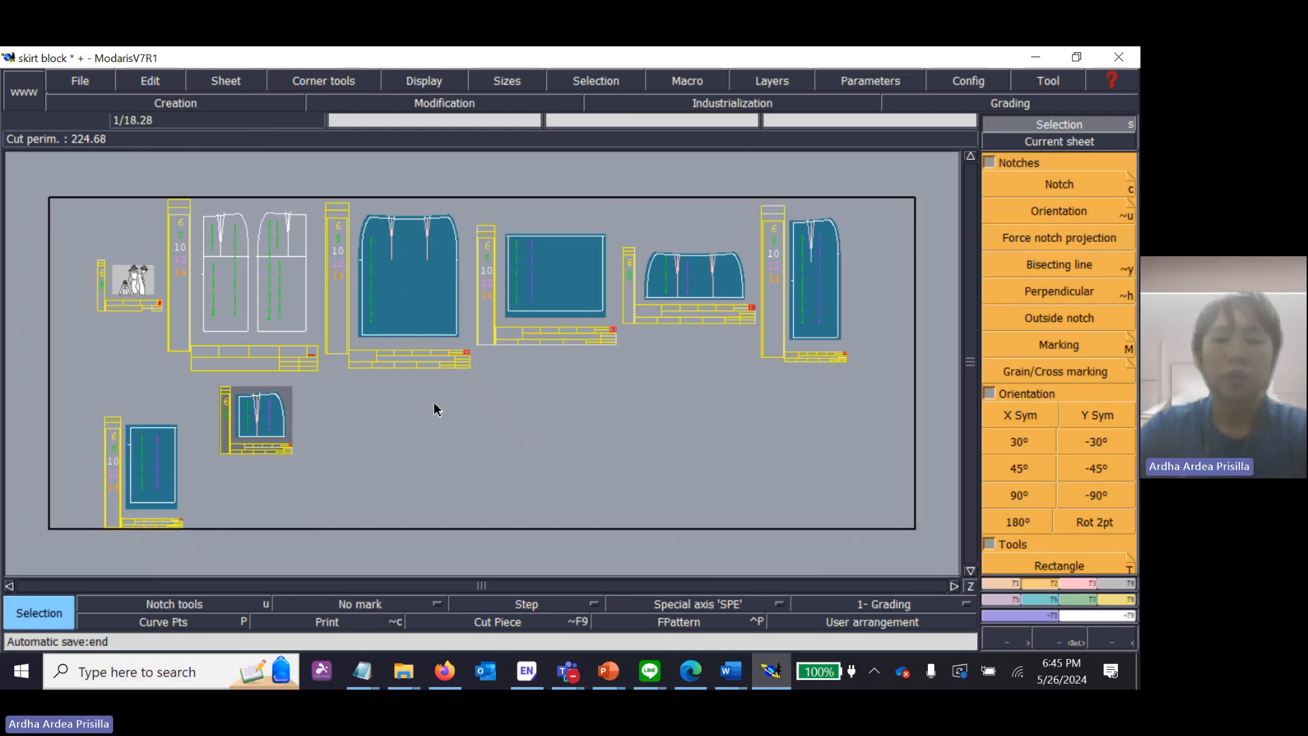
key(j)
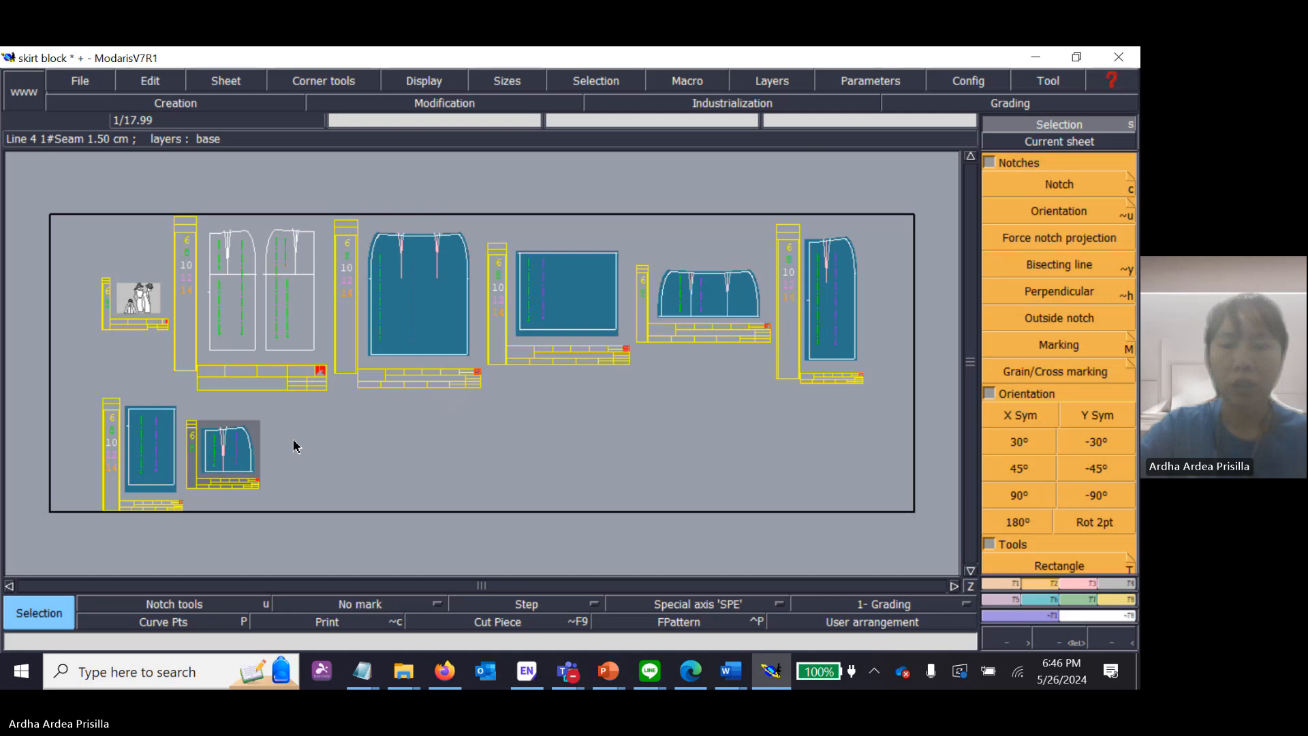
Step: Check the model's access paths, including the folder set for opening models, and accept them
click(88, 81)
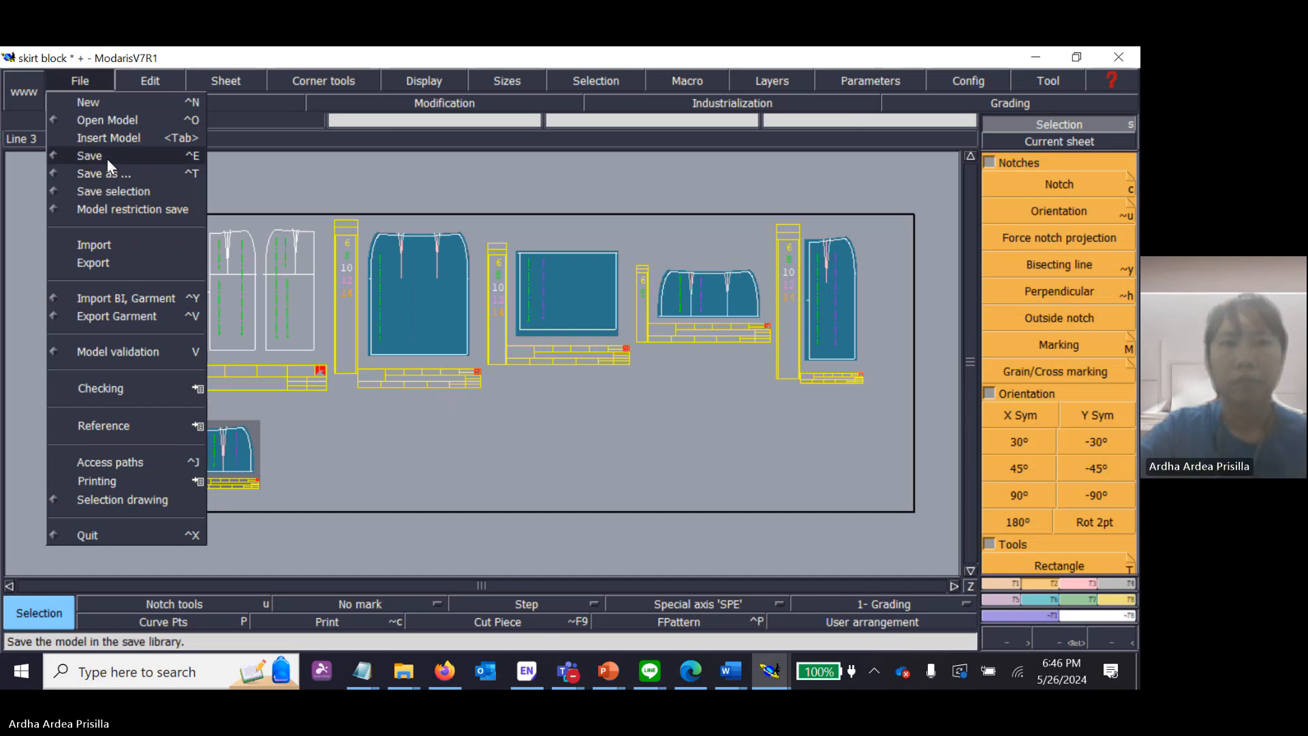
click(105, 459)
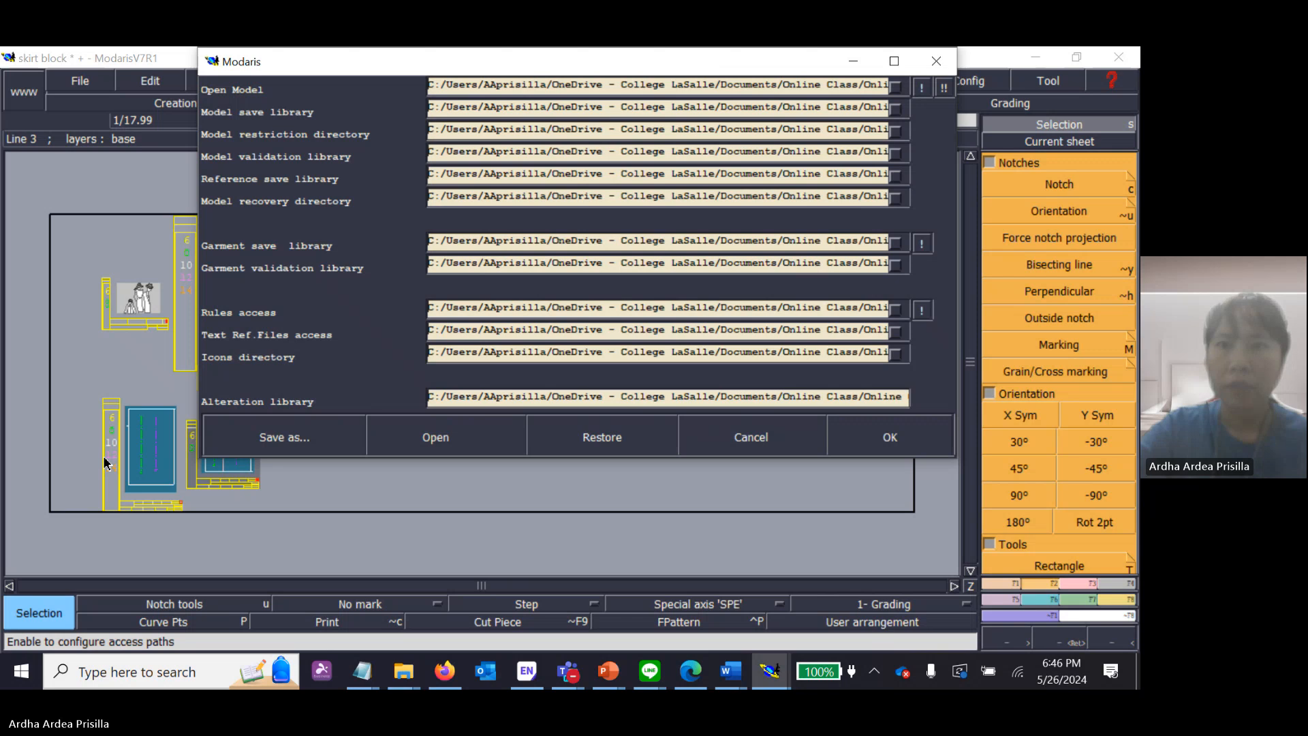
click(757, 87)
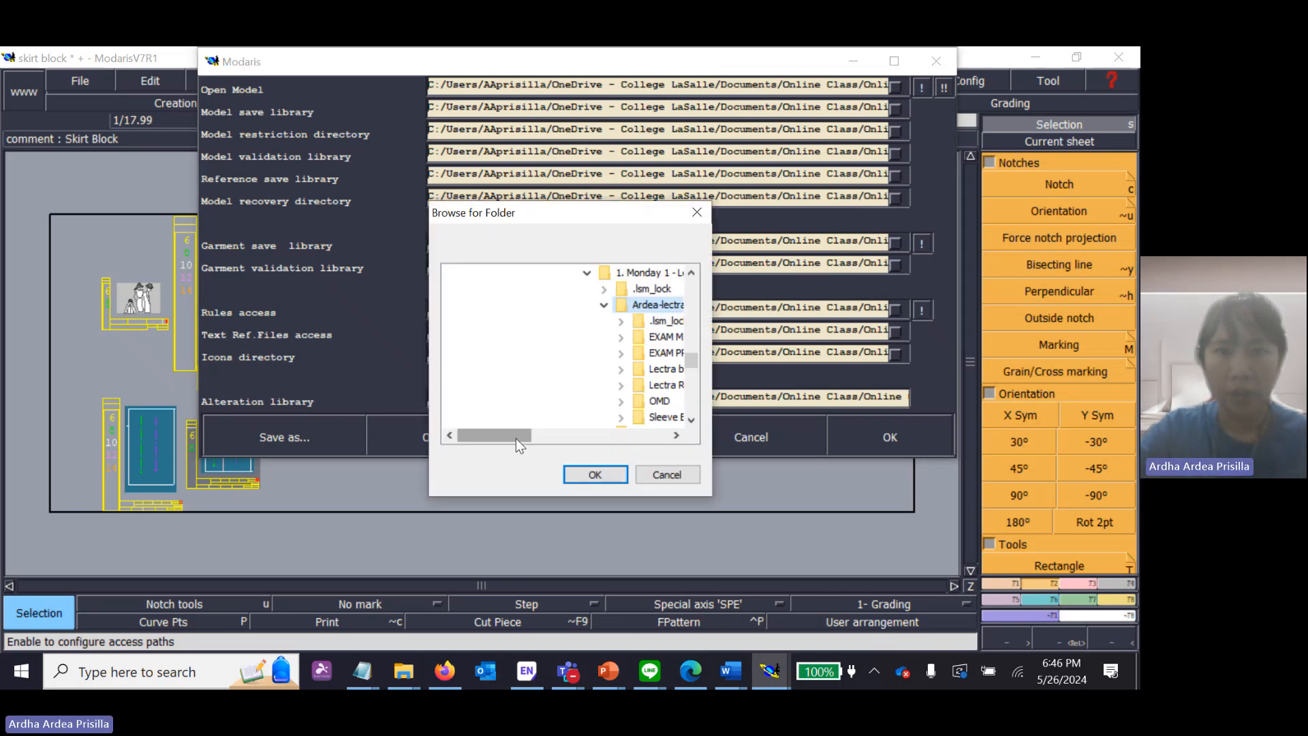
drag(517, 439, 532, 440)
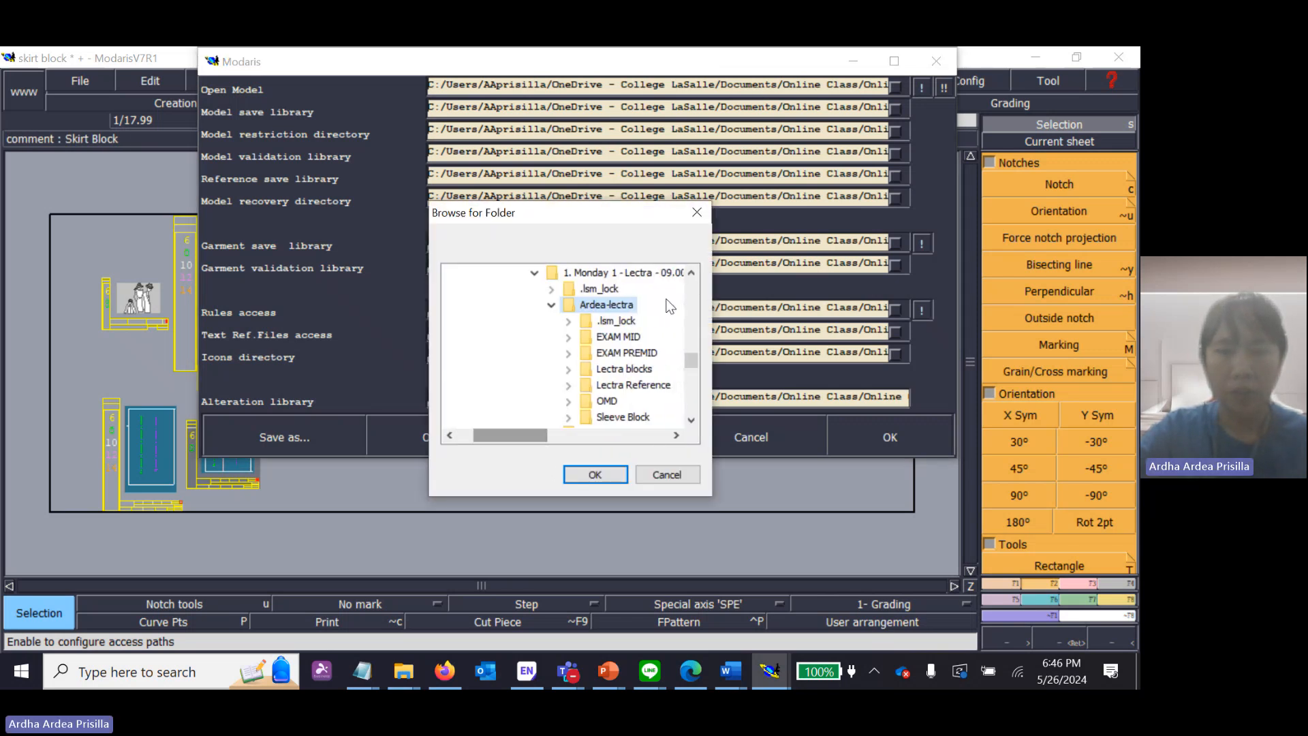
click(610, 471)
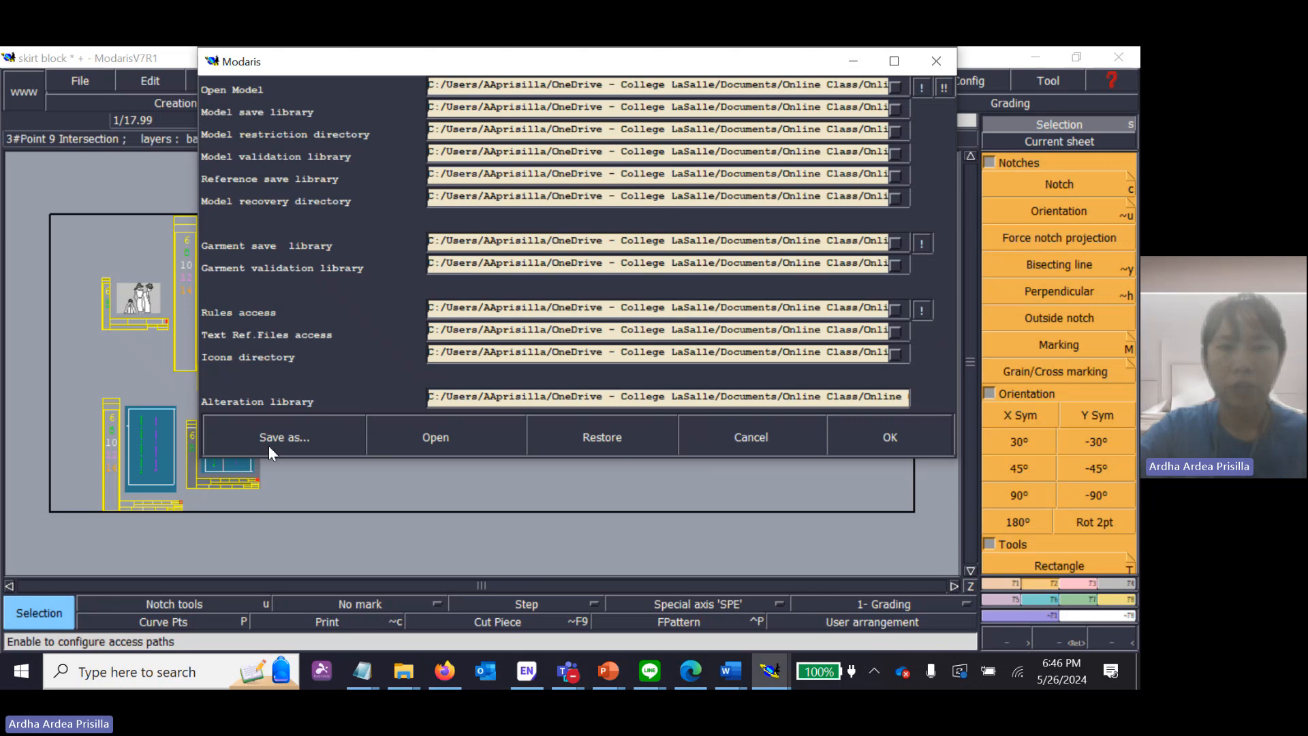
click(879, 437)
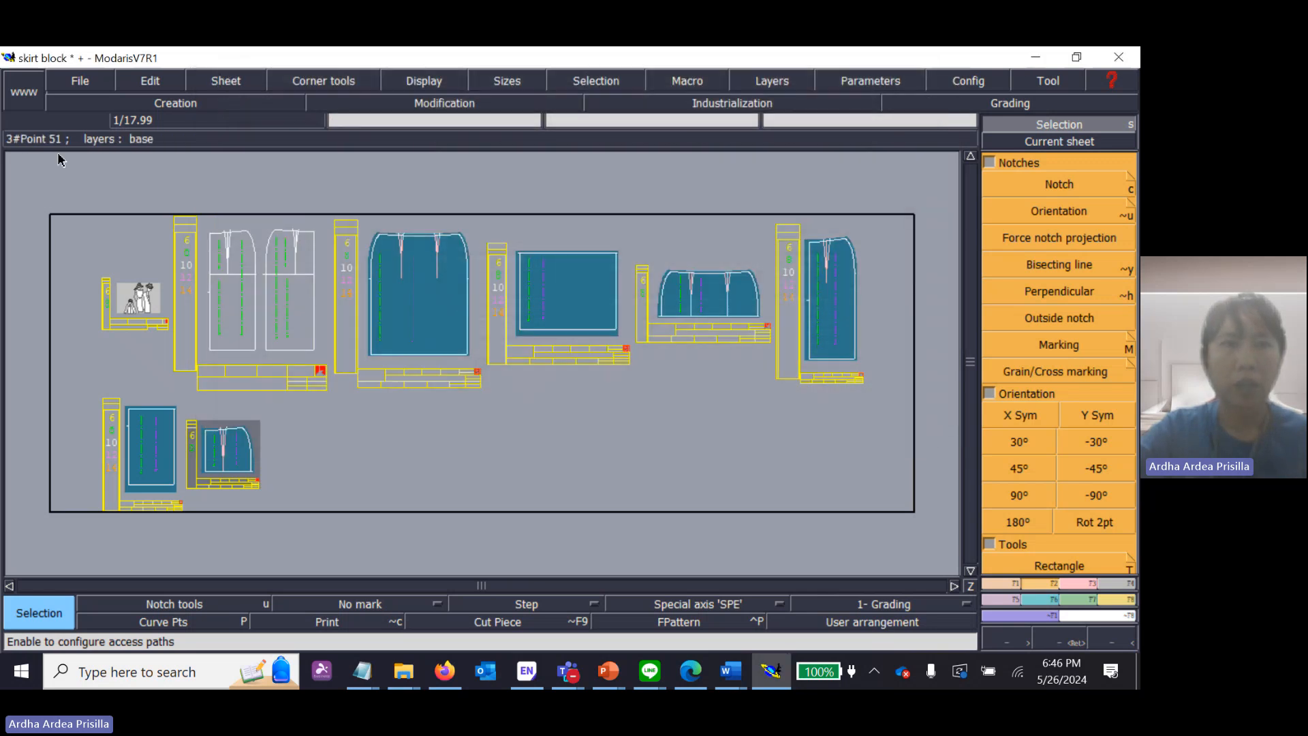
Step: Save the skirt block model in the save library, continuing past the detected anomalies
click(89, 84)
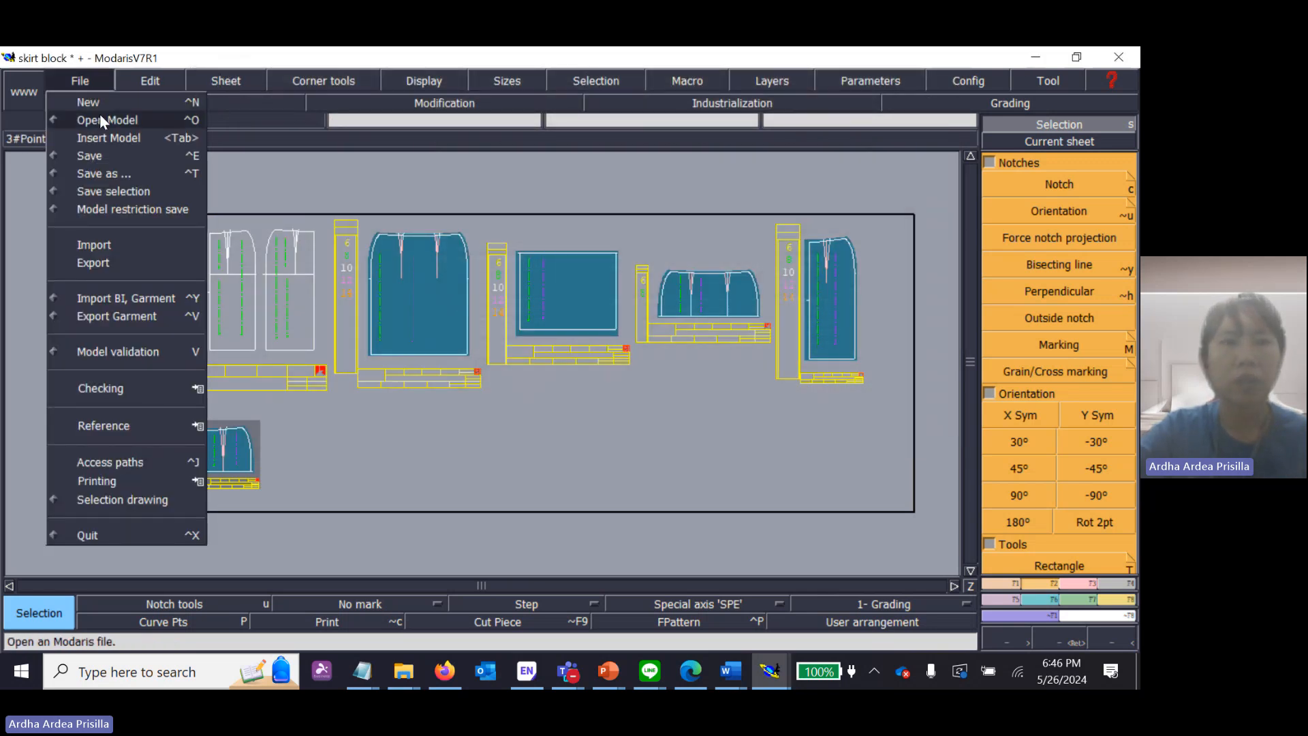
click(98, 156)
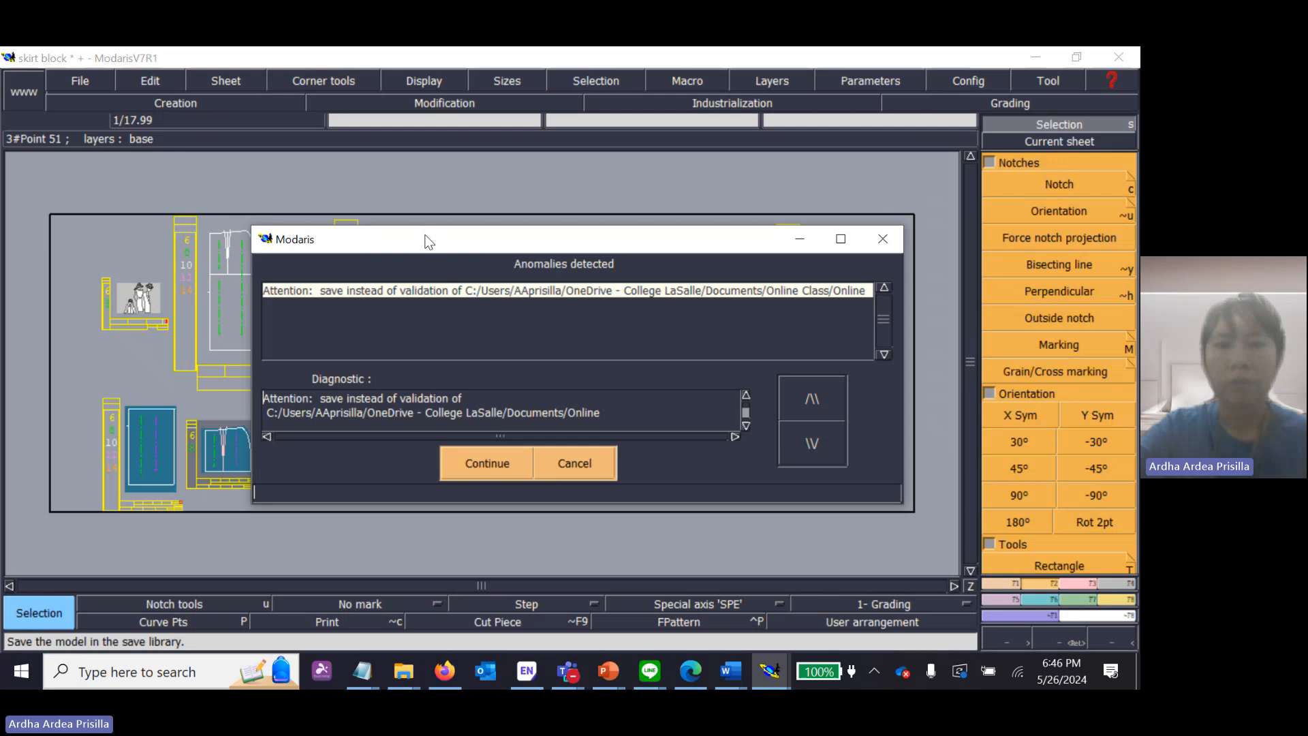
click(491, 467)
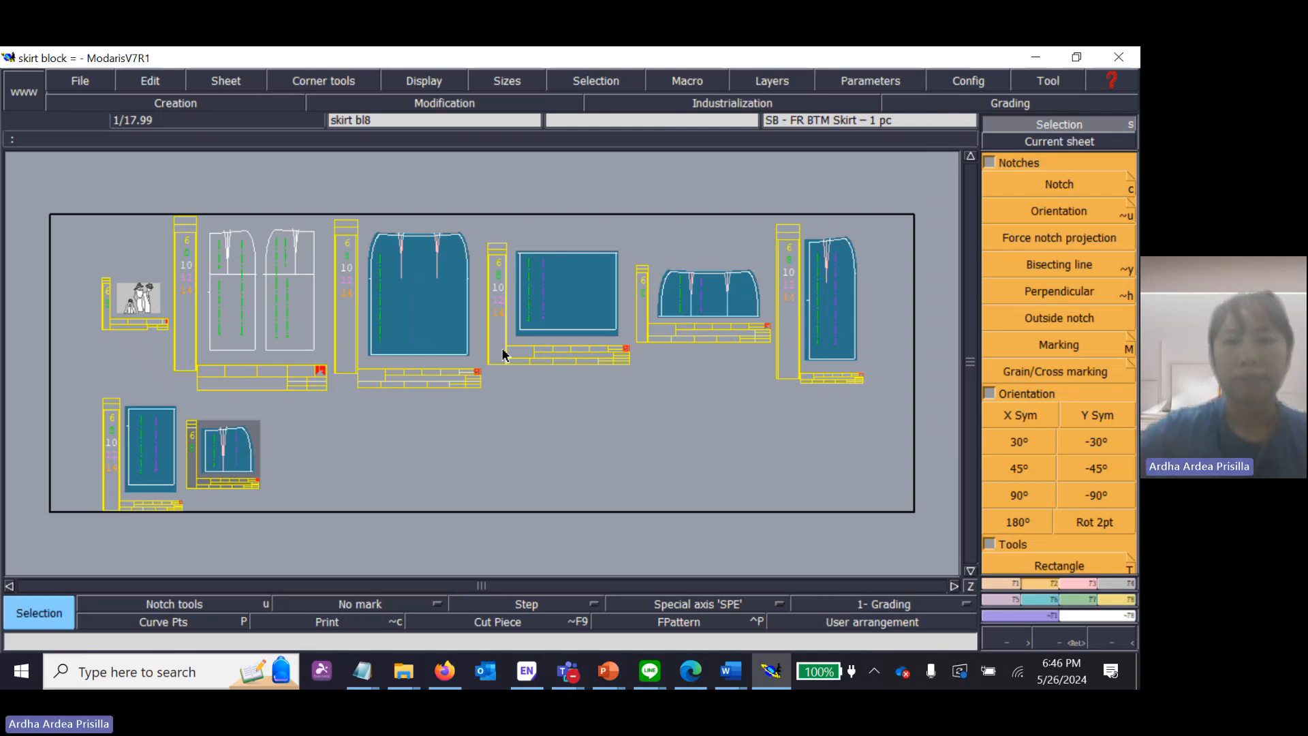
Step: Switch to the Teams meeting window and stop sharing the screen
mouse_move(583, 661)
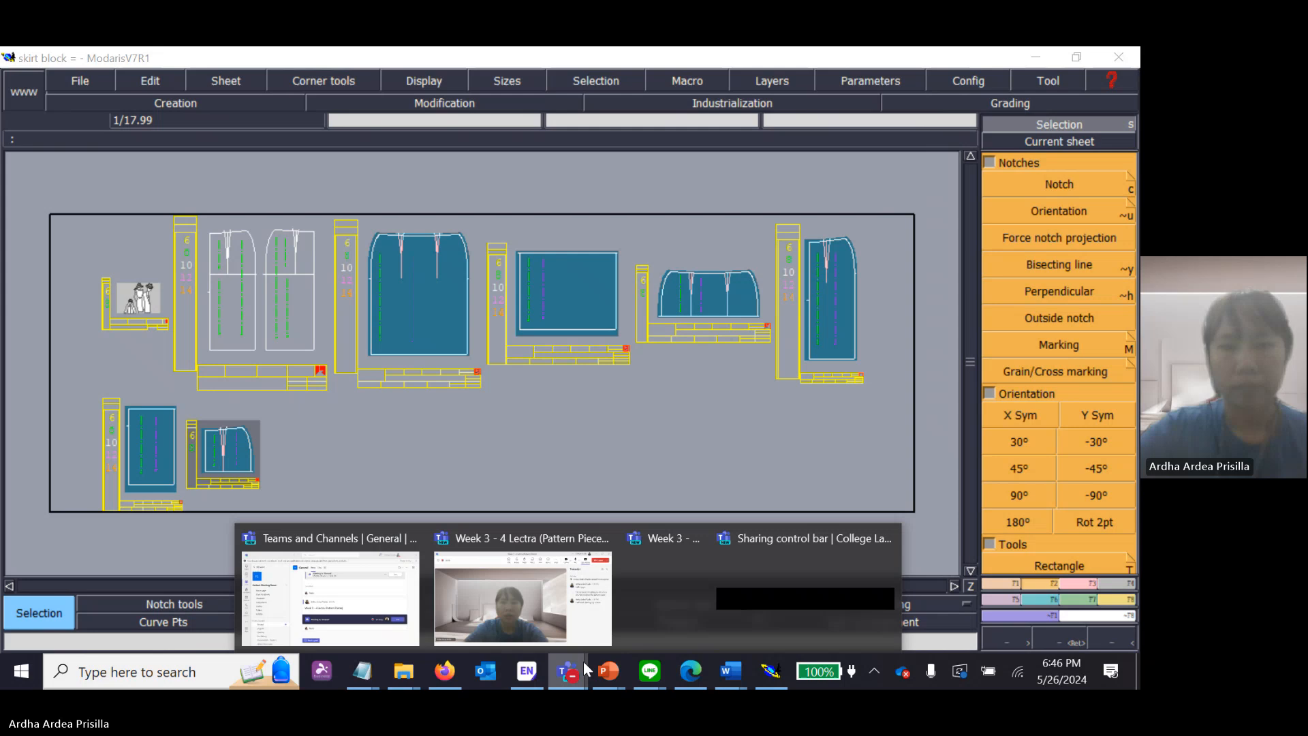
click(549, 587)
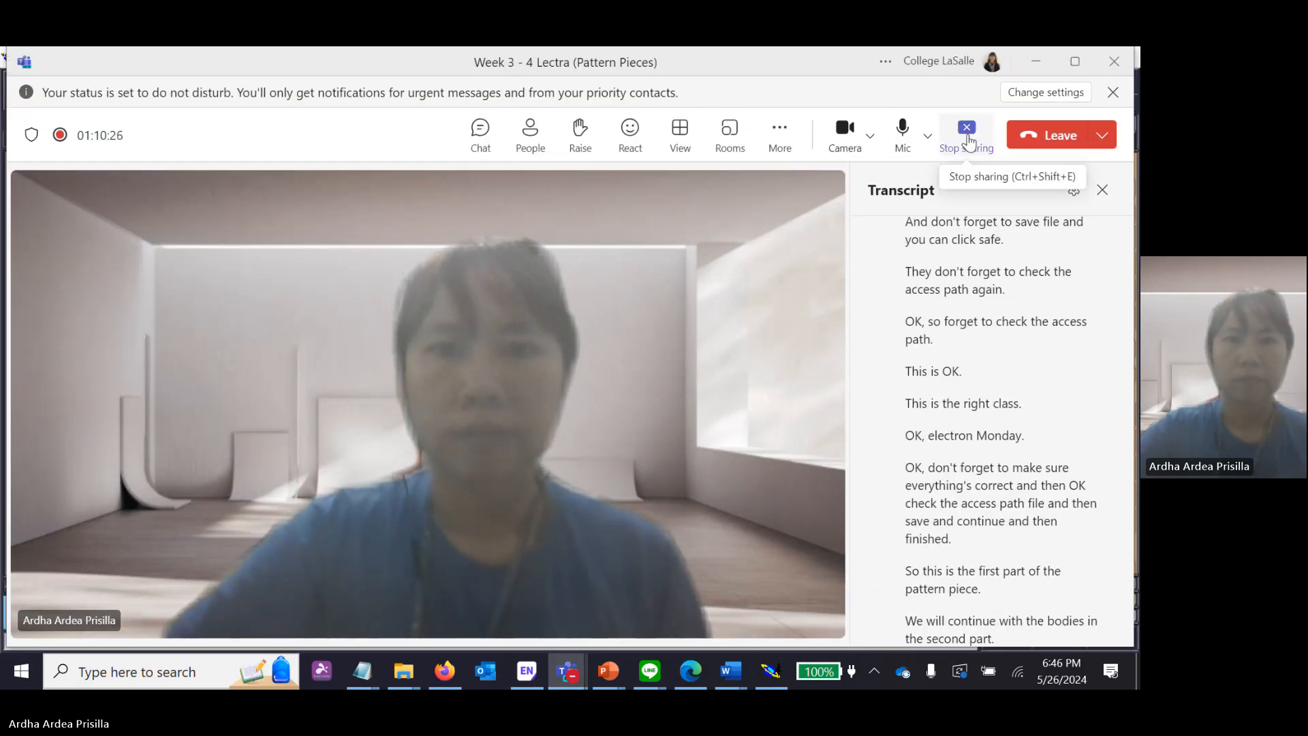
click(969, 139)
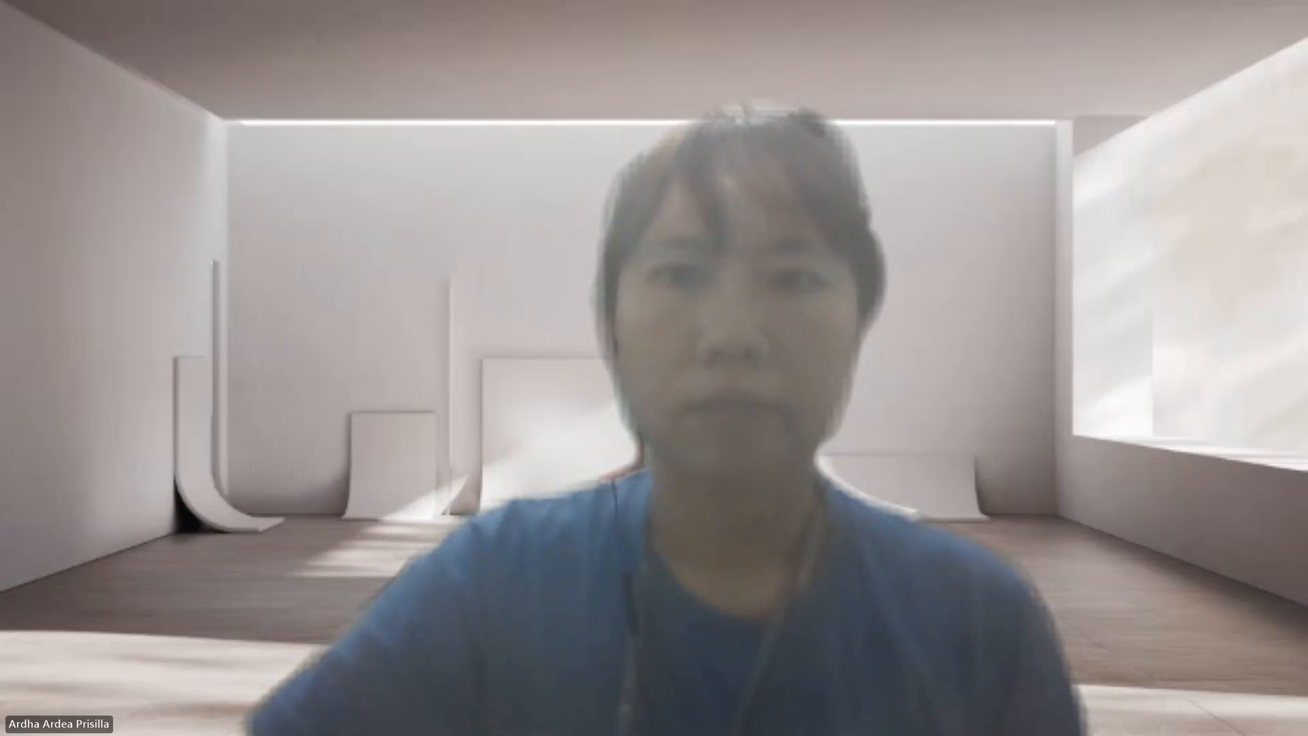